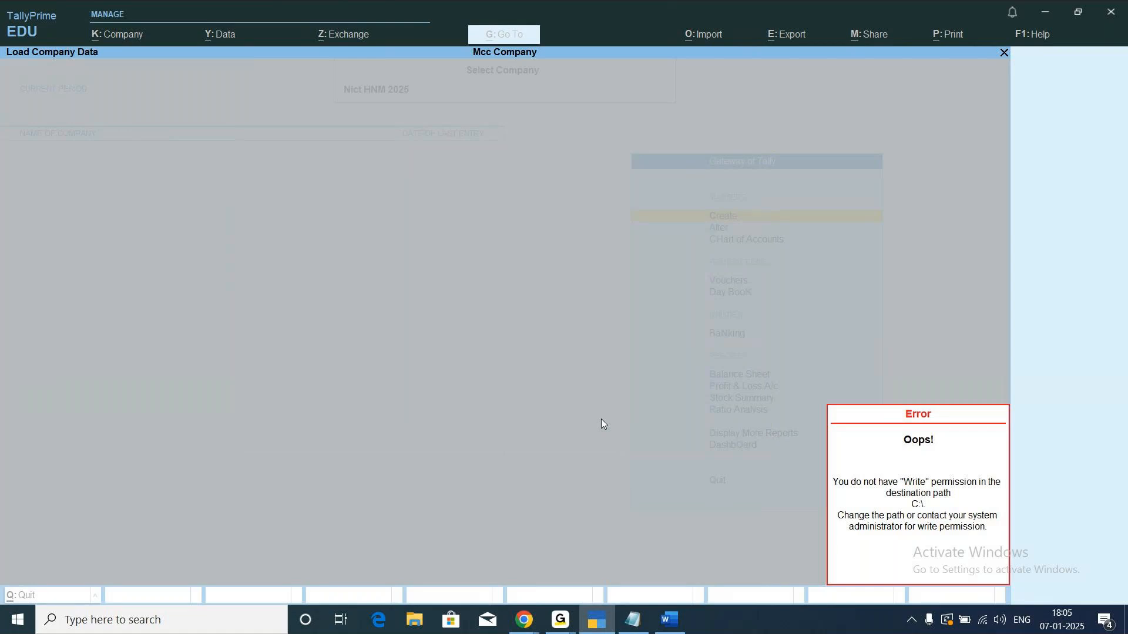
Try to load the Nict HNM 2025 company with C:\ as the backup destination path.
key("Escape")
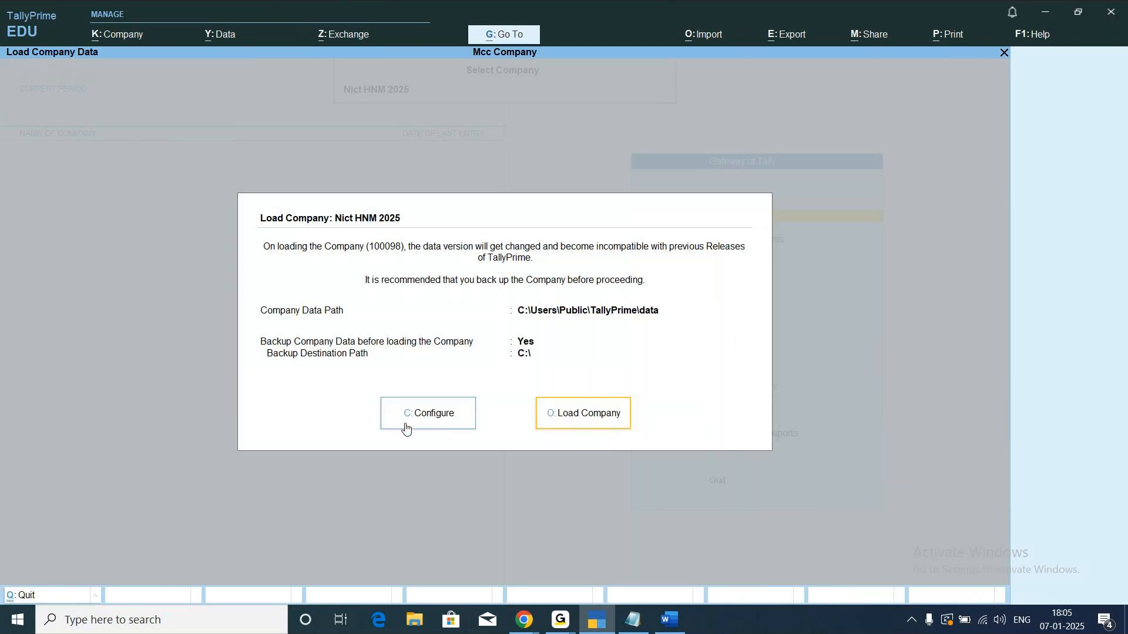
left_click(441, 424)
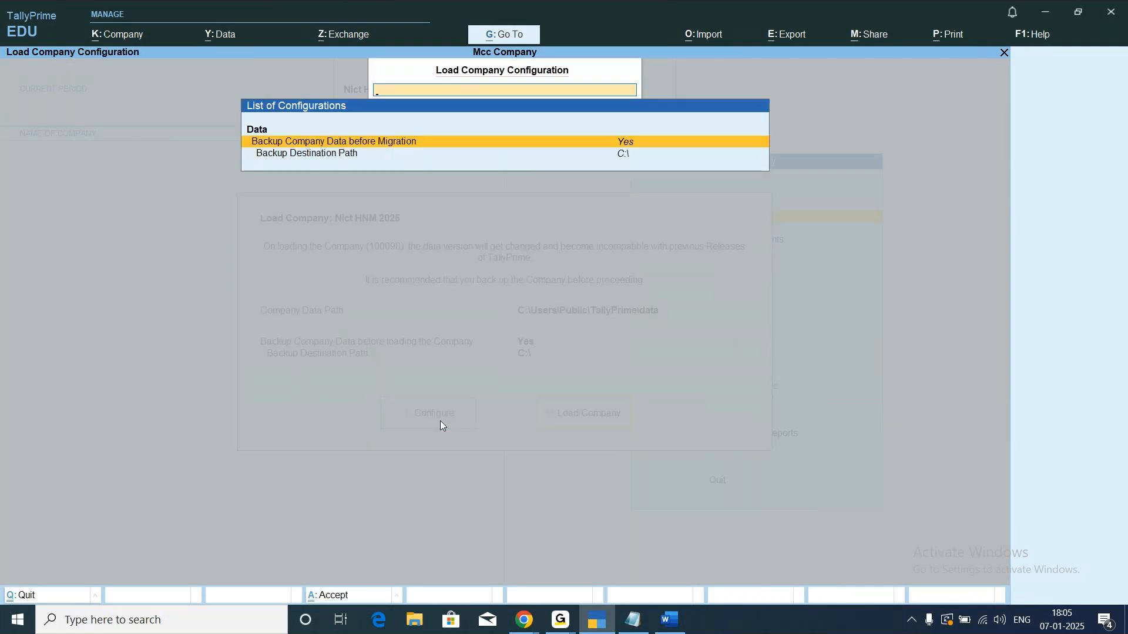
key("Down")
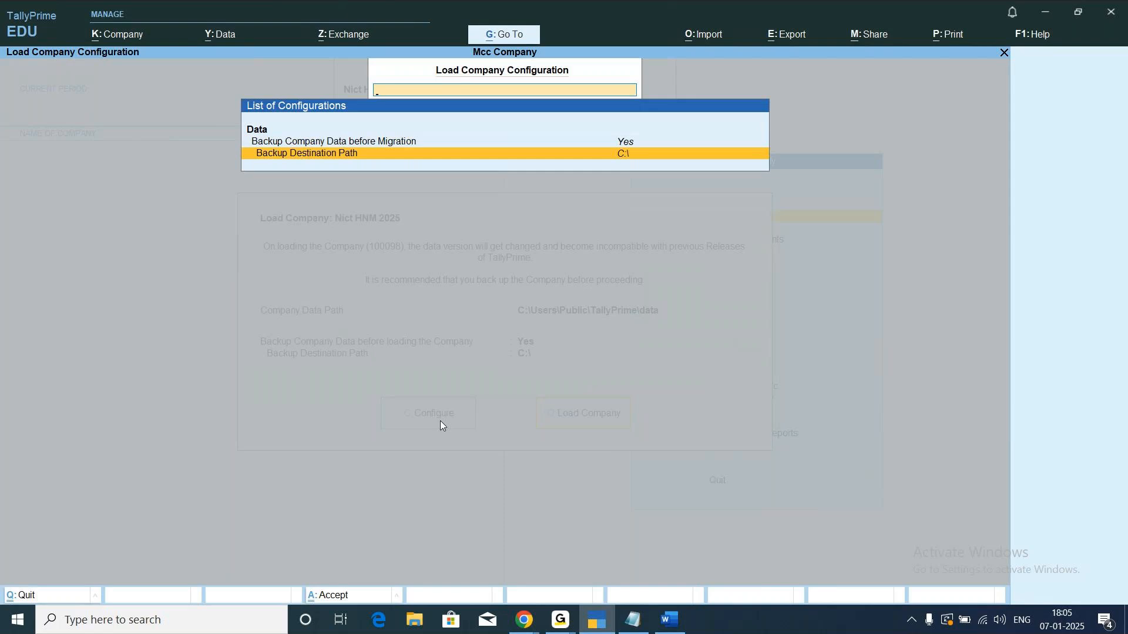
key("Return")
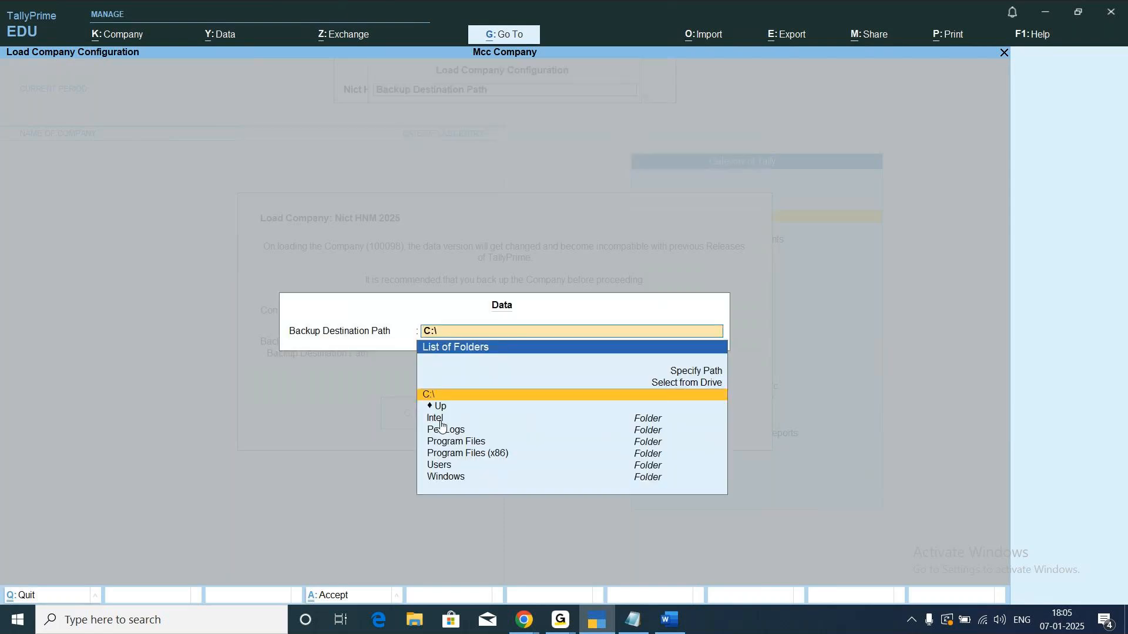
key("Escape")
key("Return")
key("Return")
key("ctrl+a")
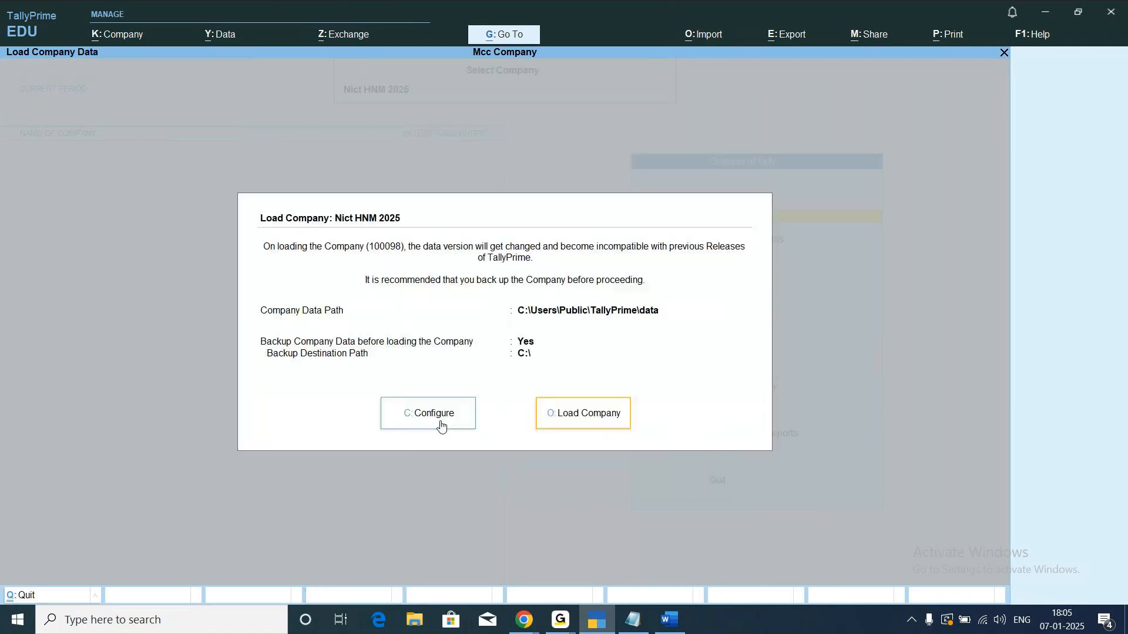
left_click(594, 411)
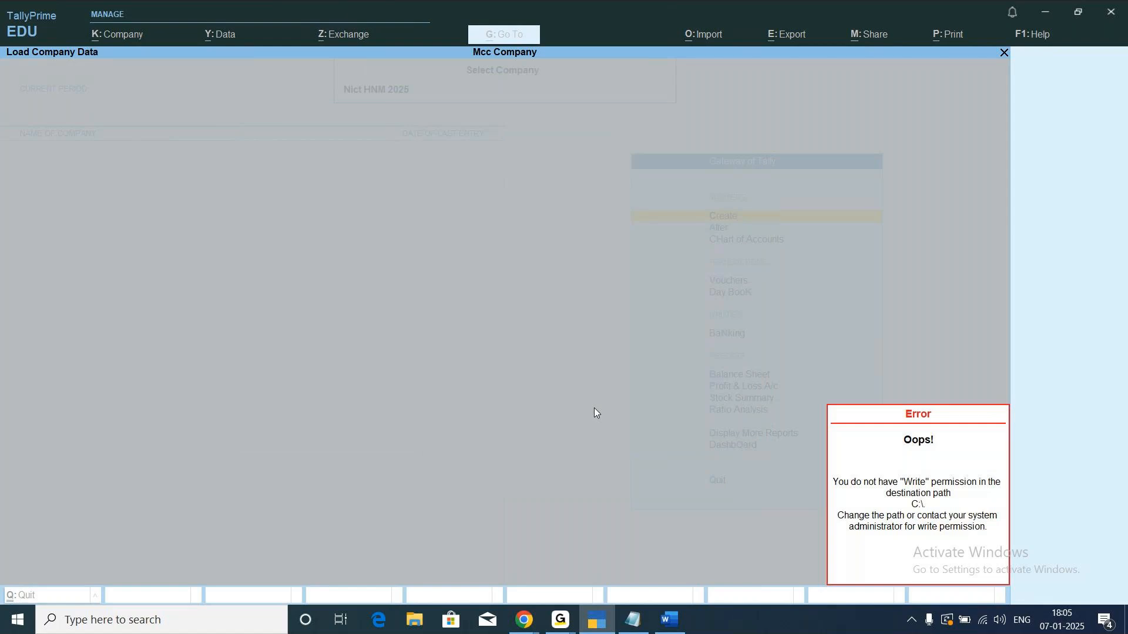
key("Escape")
key("Escape")
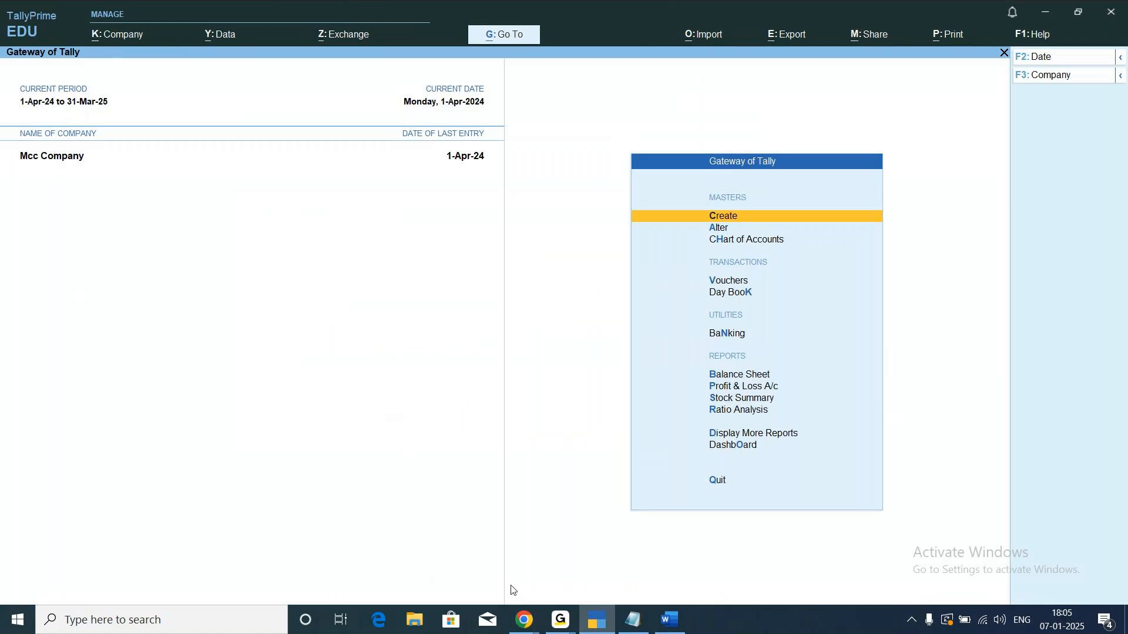
Switch to the Export notes in Notepad, review the export and import instructions full screen, and return to TallyPrime.
left_click(630, 621)
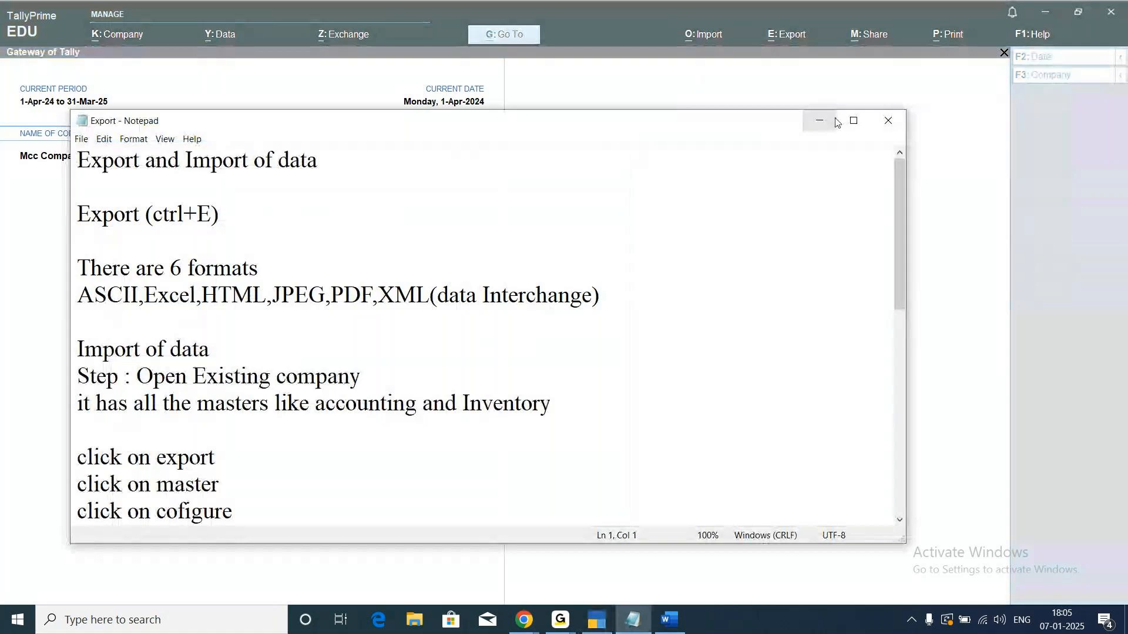
left_click(853, 121)
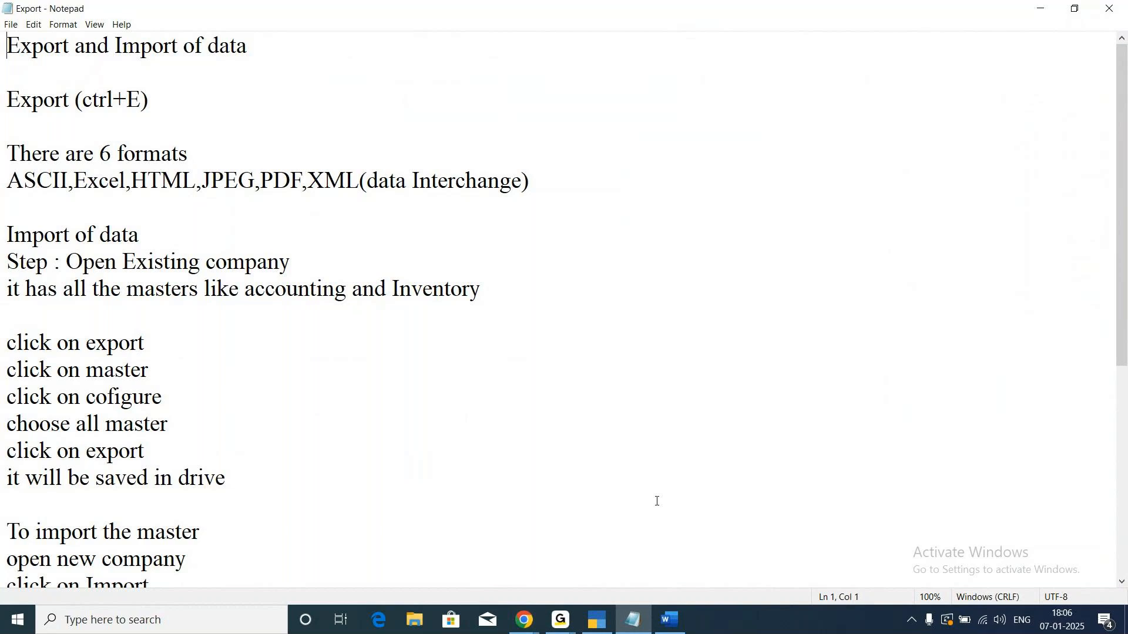
left_click(600, 623)
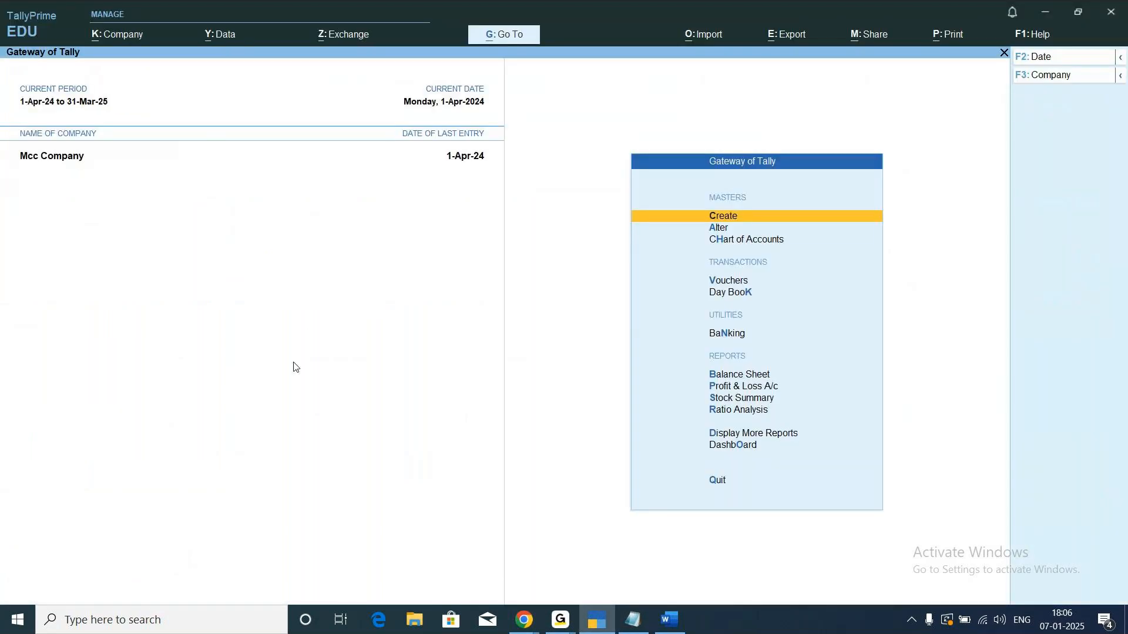
Bring up the list of companies available for selection and look through its entries.
key("alt+k")
key("Down")
key("Down")
key("Down")
key("Up")
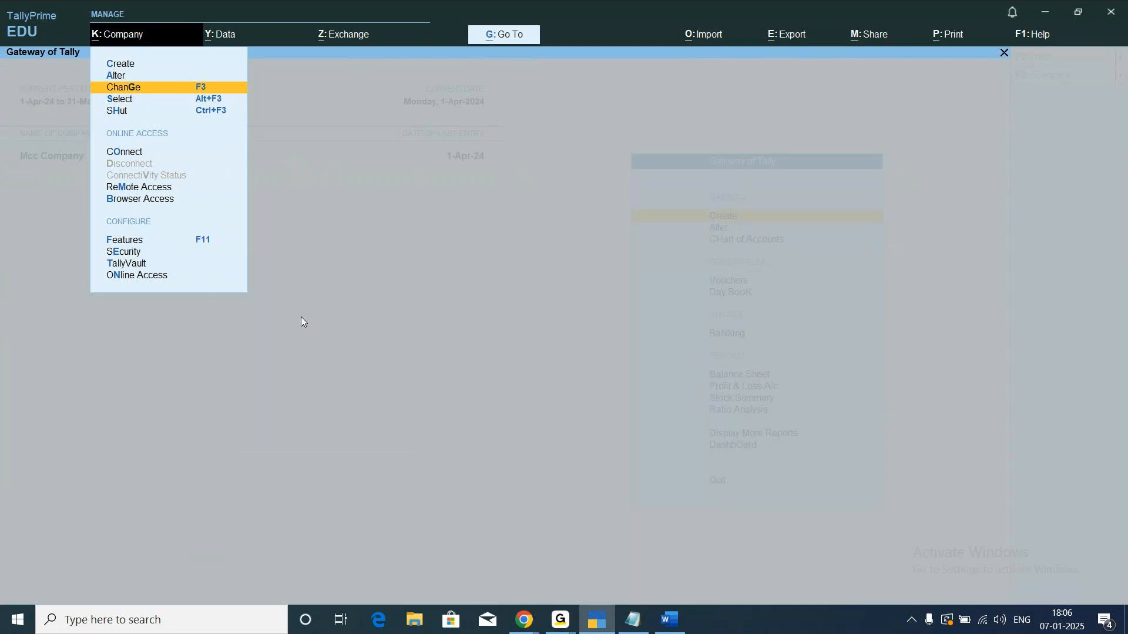
key("Down")
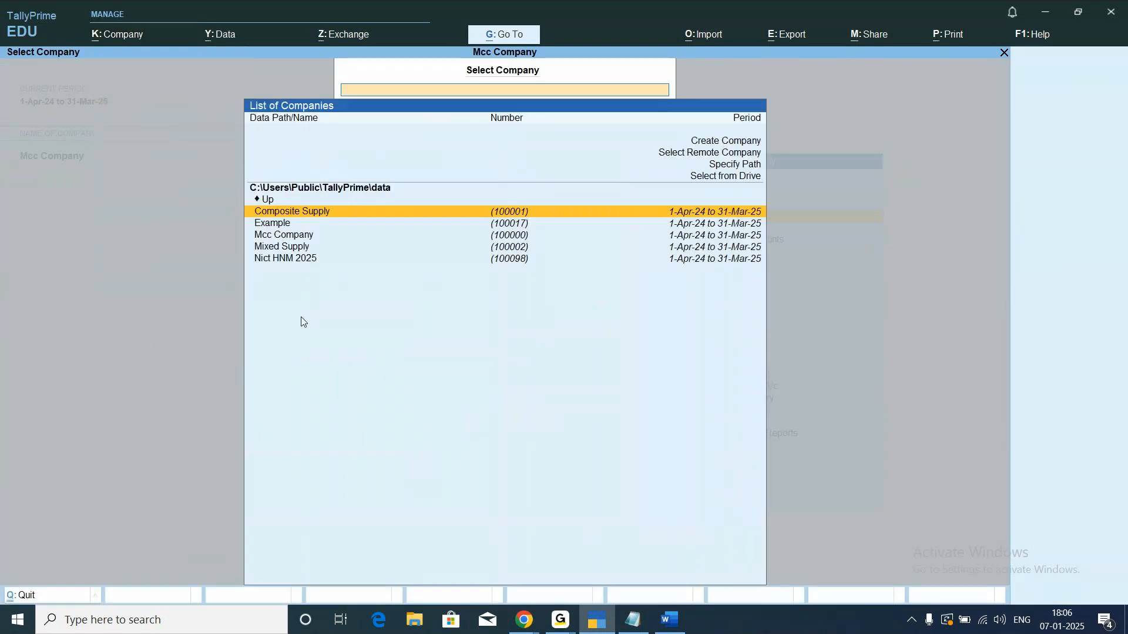
key("Down")
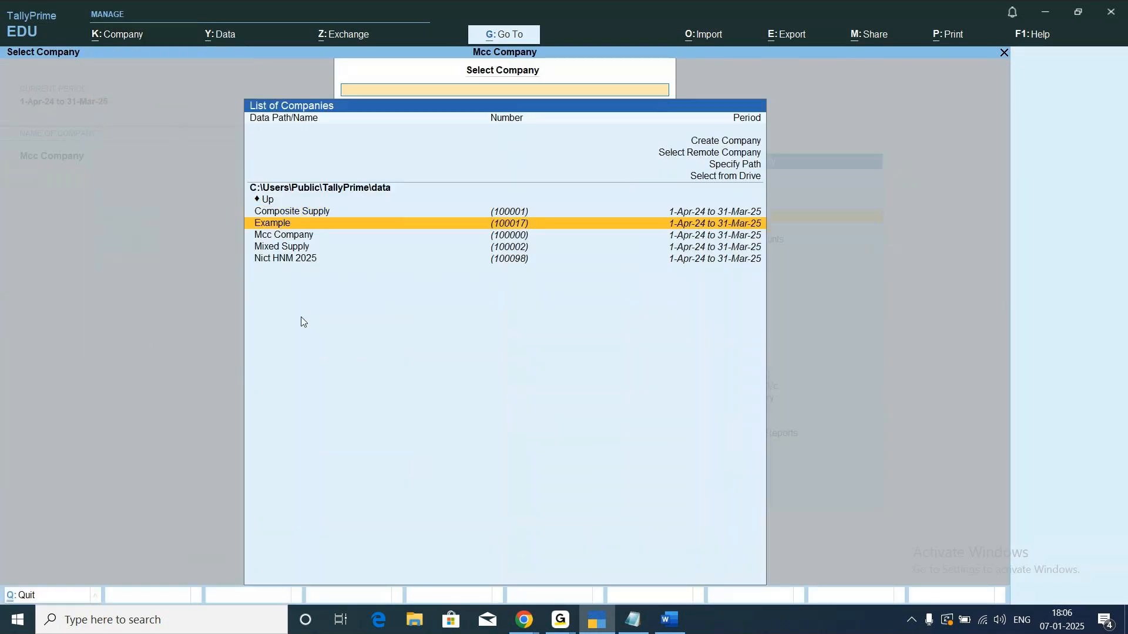
key("Down")
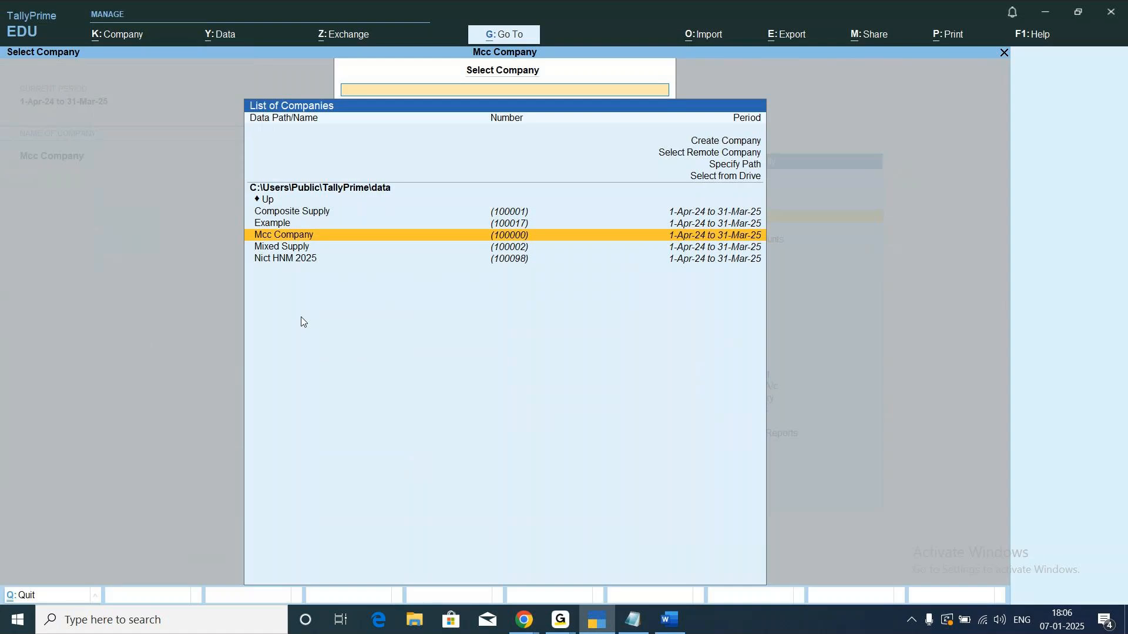
key("Up")
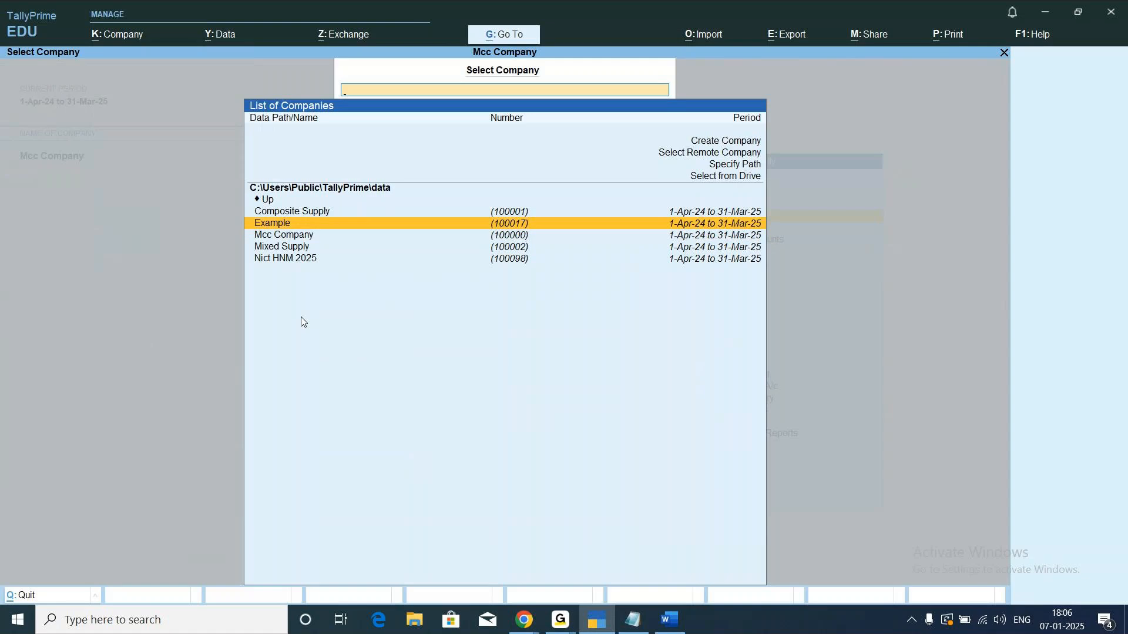
Start a company restore and browse for its destination path on the drive as far as the Downloads folder.
left_click(233, 36)
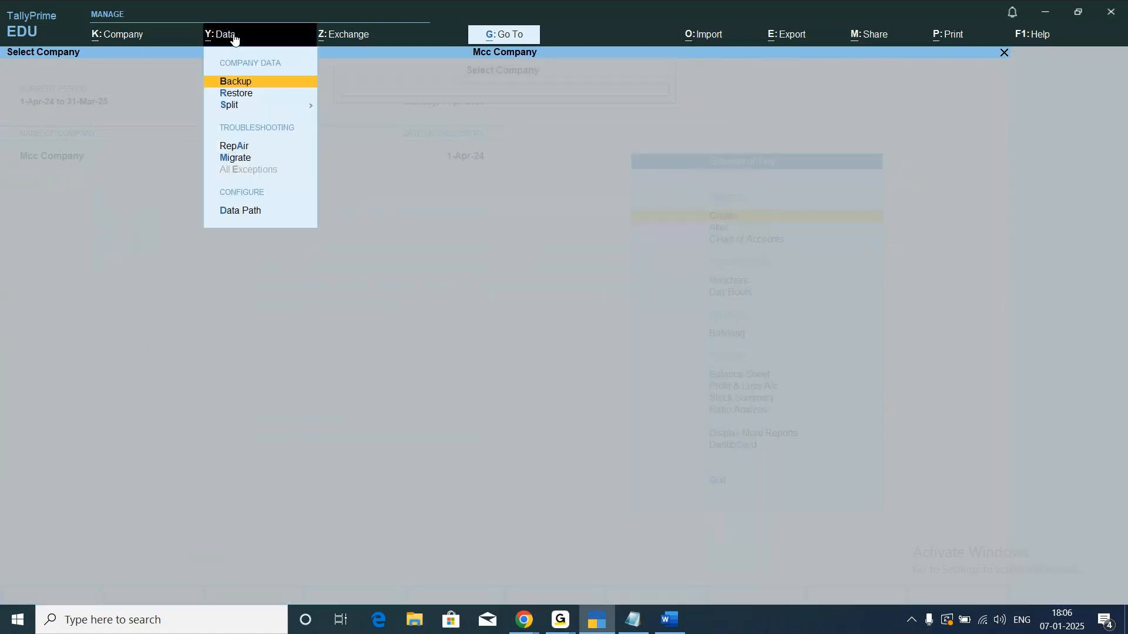
key("Down")
key("Return")
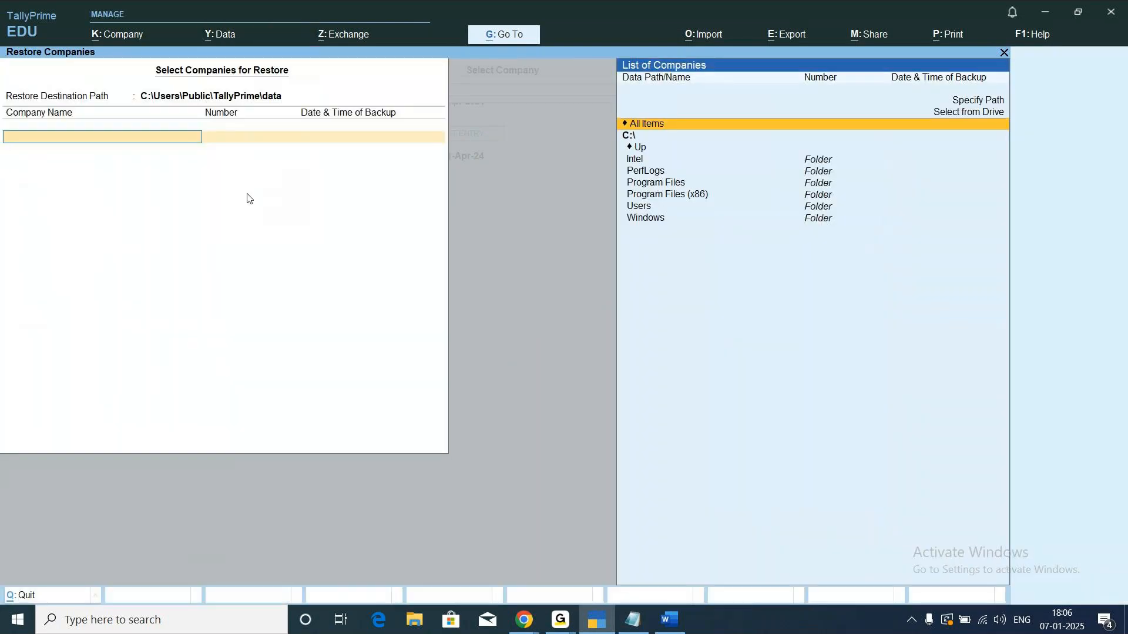
left_click(184, 95)
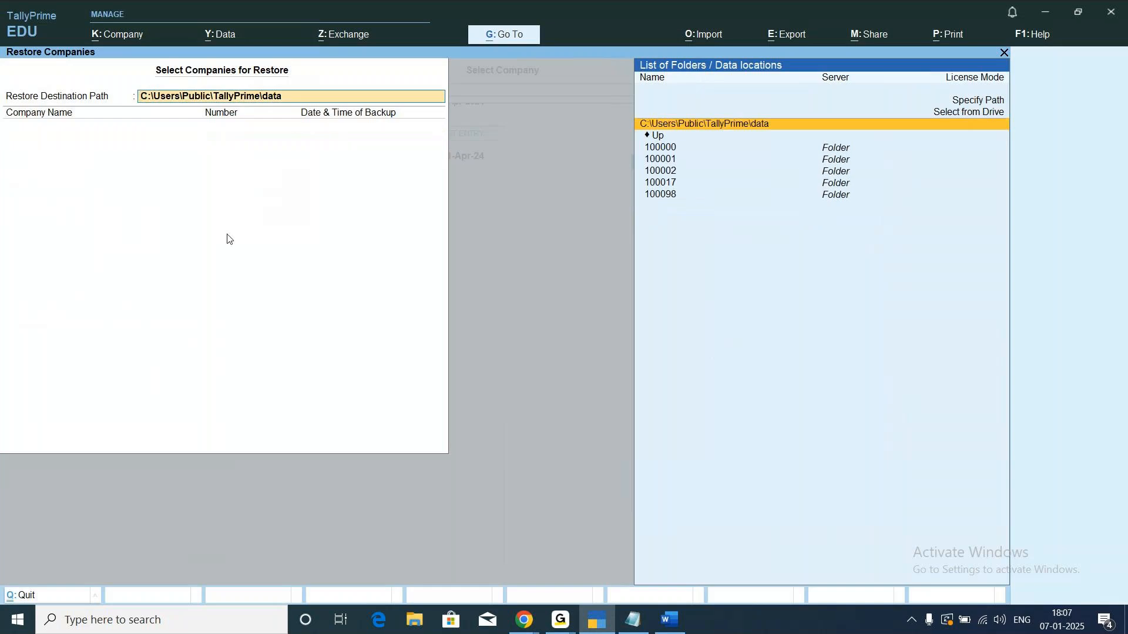
key("Up")
key("Return")
key("Down")
key("Down")
key("Down")
key("Down")
key("Return")
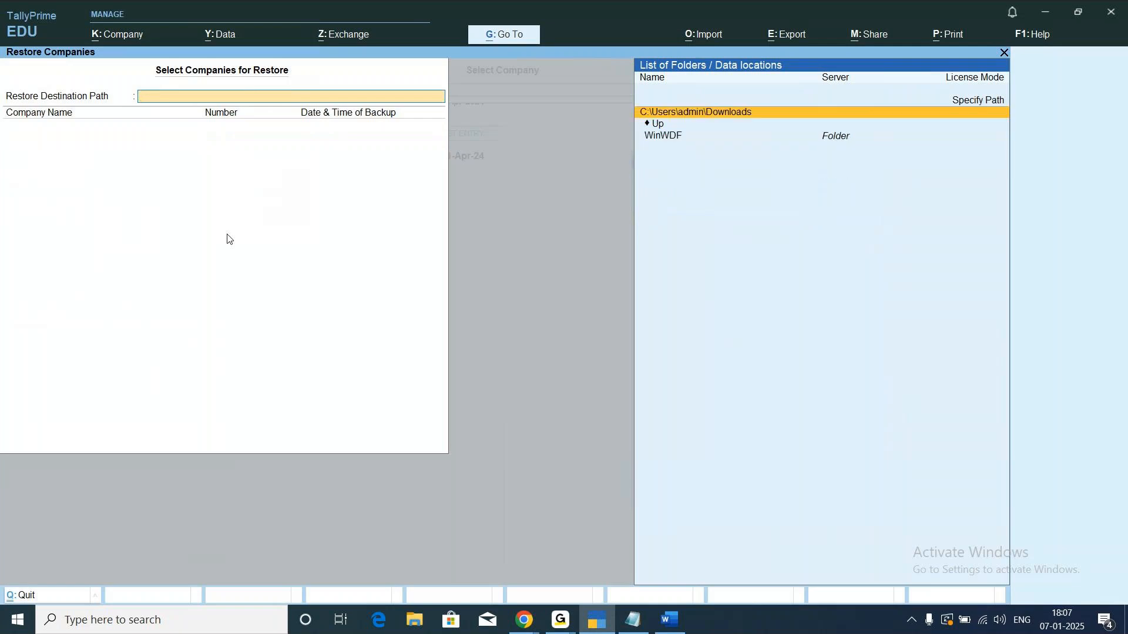
Browse into the WinWDF folder for the restore destination and abandon the company restore.
key("Down")
key("Down")
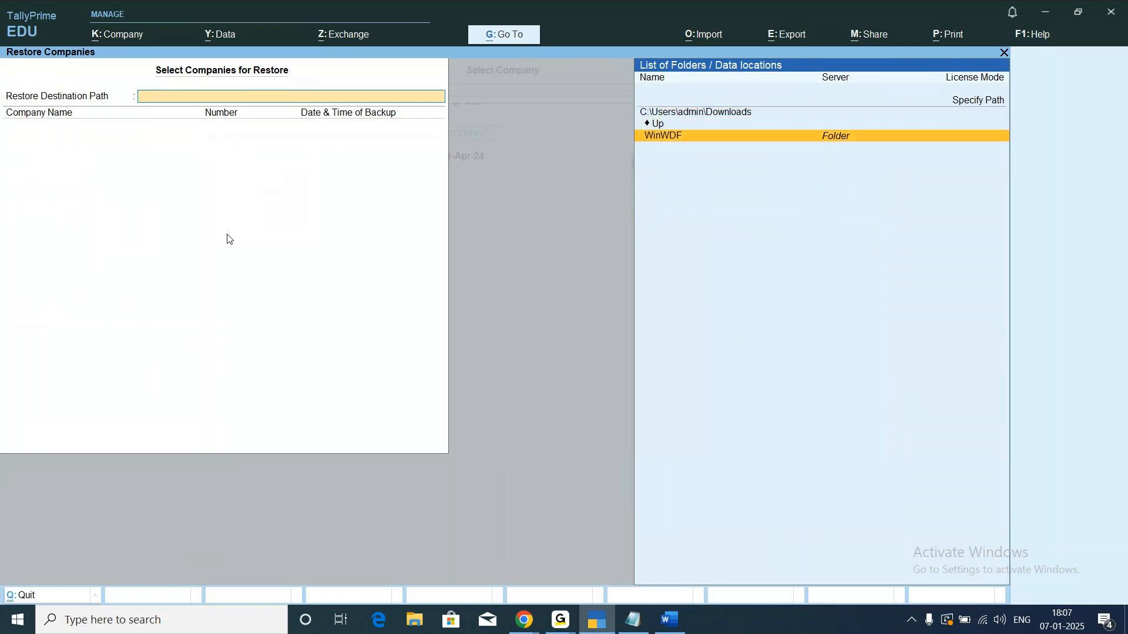
key("Return")
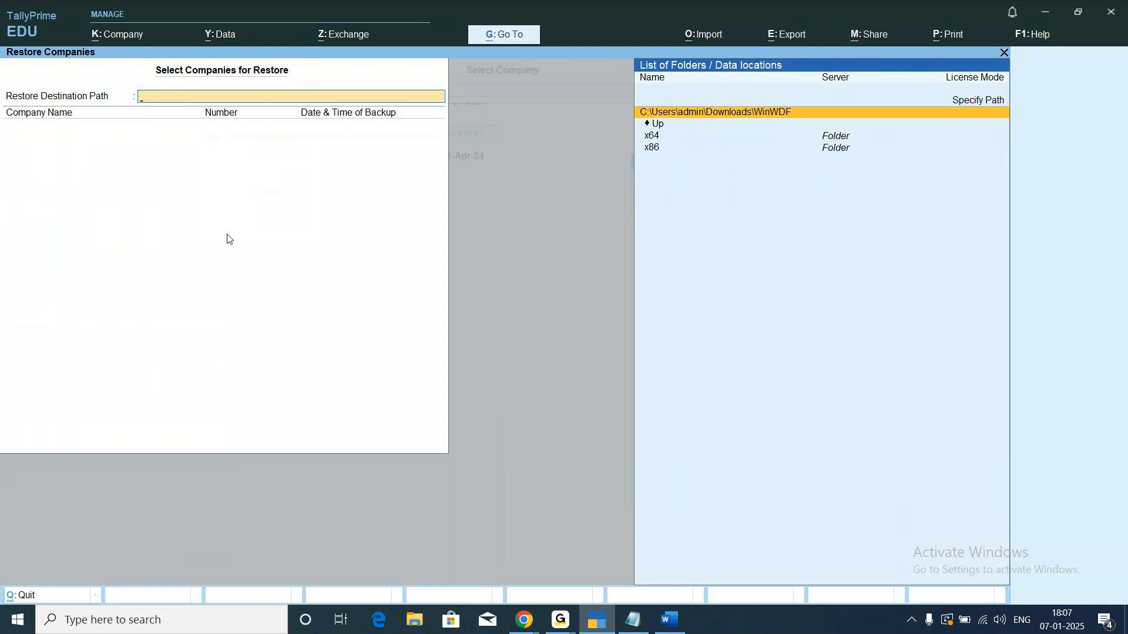
key("Down")
key("Down")
key("Return")
key("Escape")
key("Return")
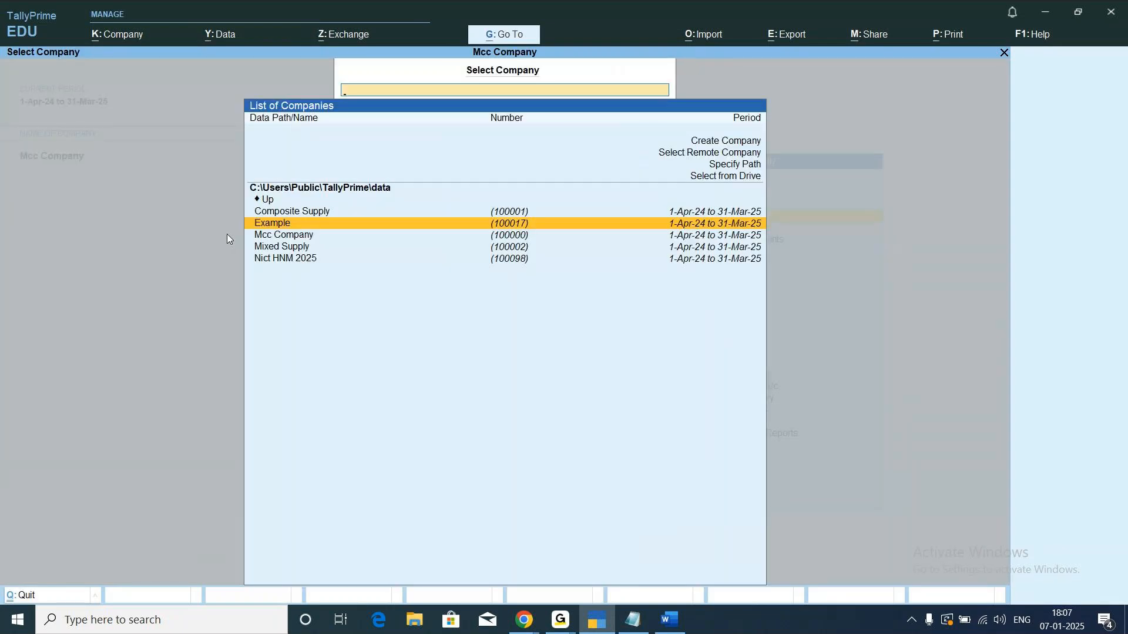
Select Mcc Company from the list of companies.
key("Down")
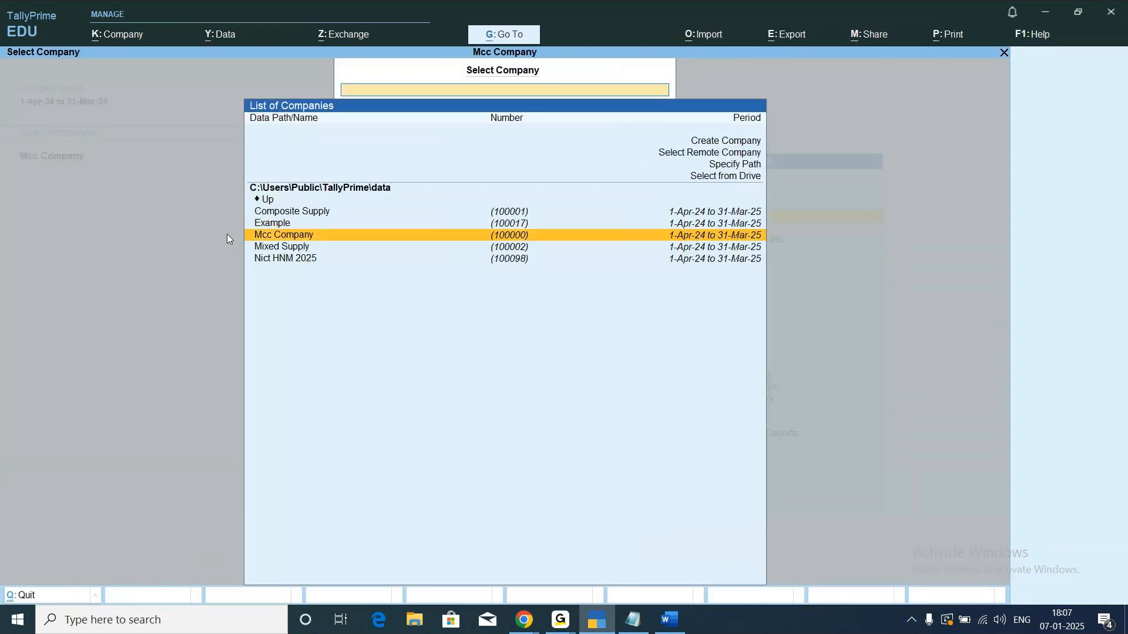
key("Return")
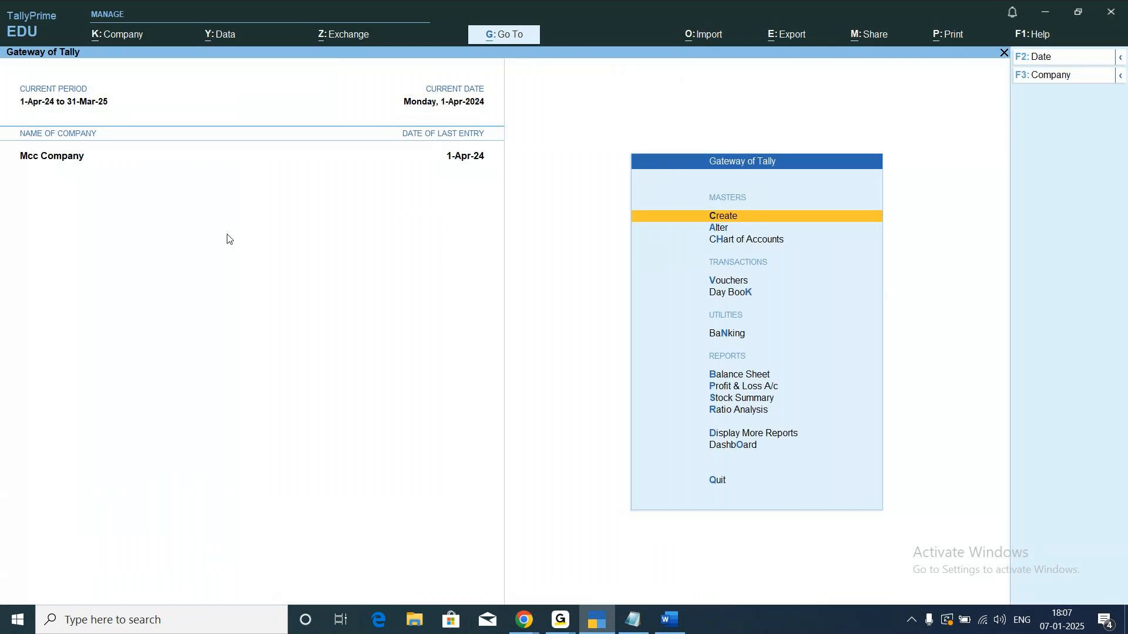
Check the GoTo Meeting window, return to TallyPrime and open the Balance Sheet report of Mcc Company.
key("Down")
key("Down")
key("Down")
key("Down")
key("Down")
key("Down")
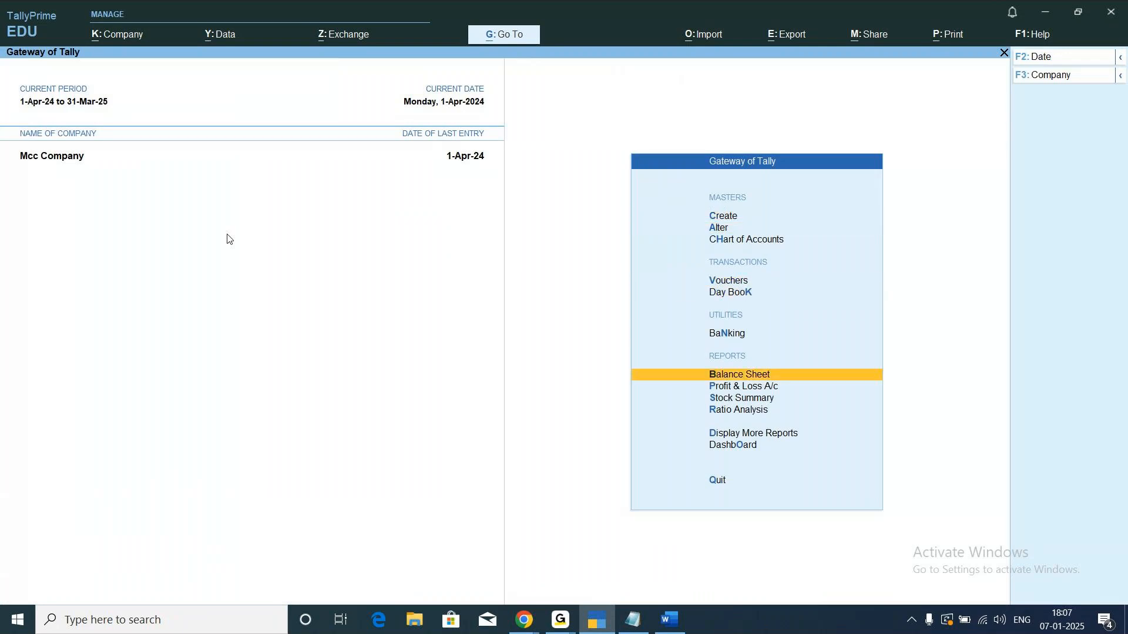
key("Up")
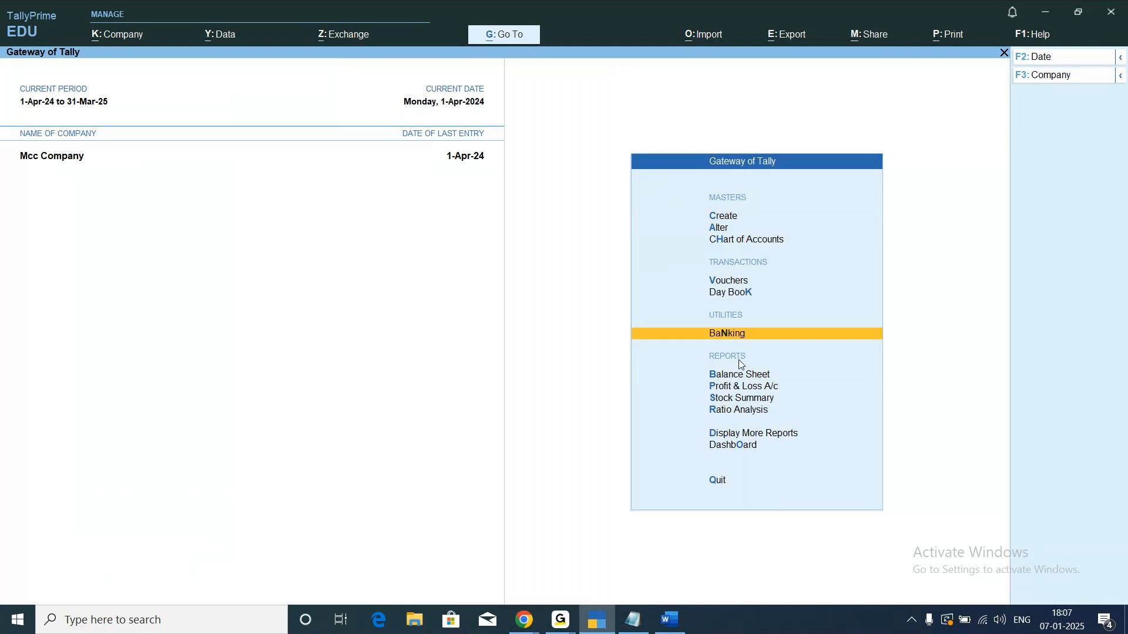
key("Down")
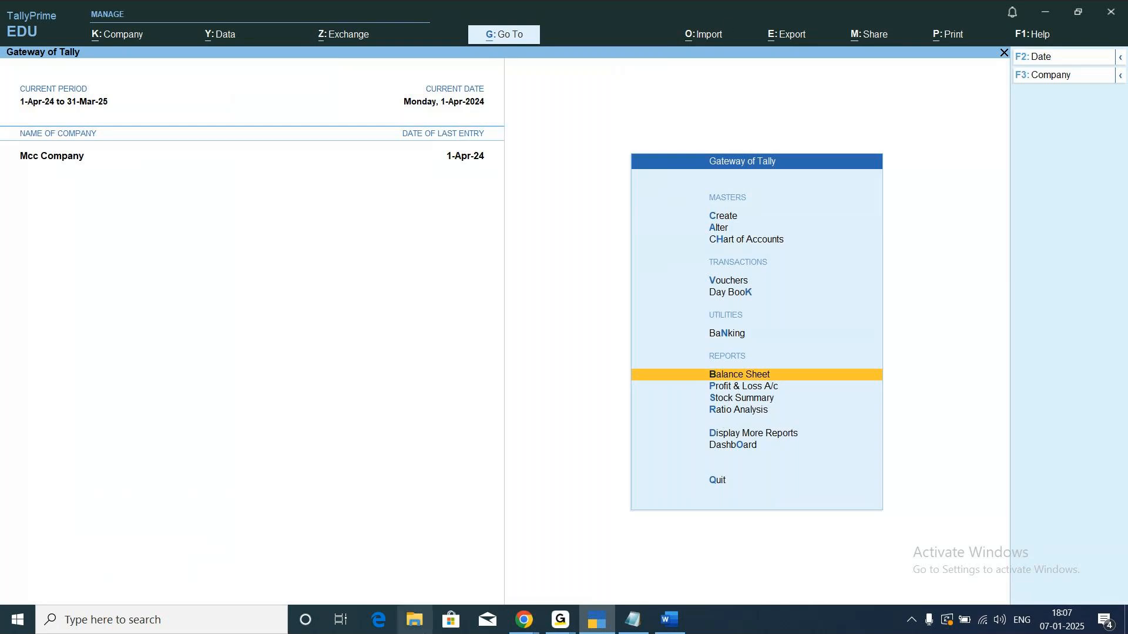
left_click(556, 619)
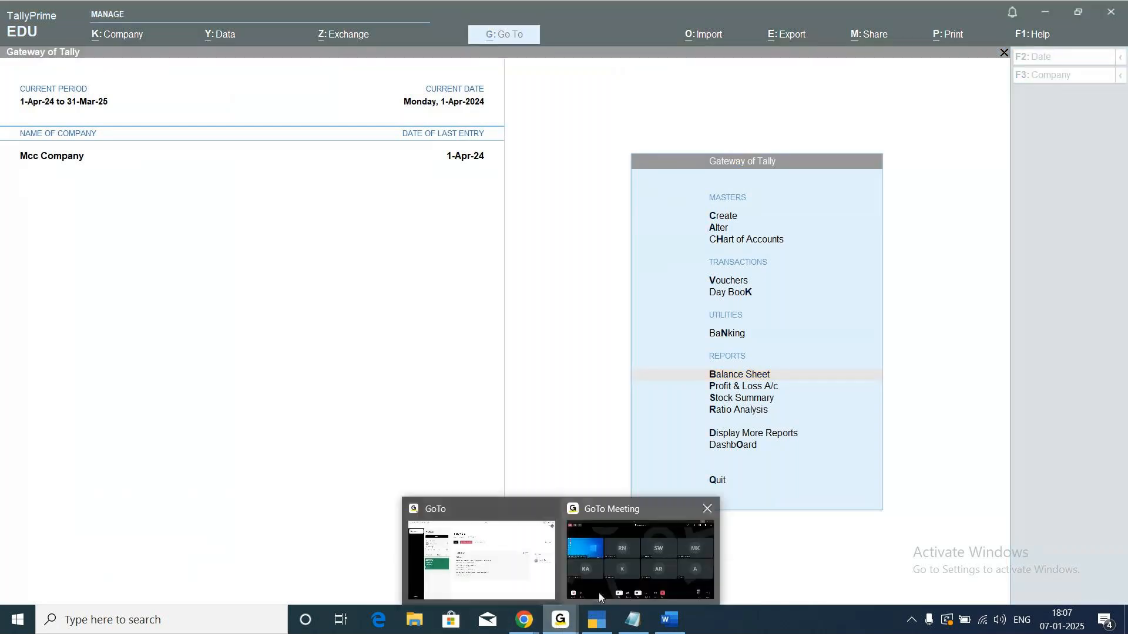
left_click(599, 597)
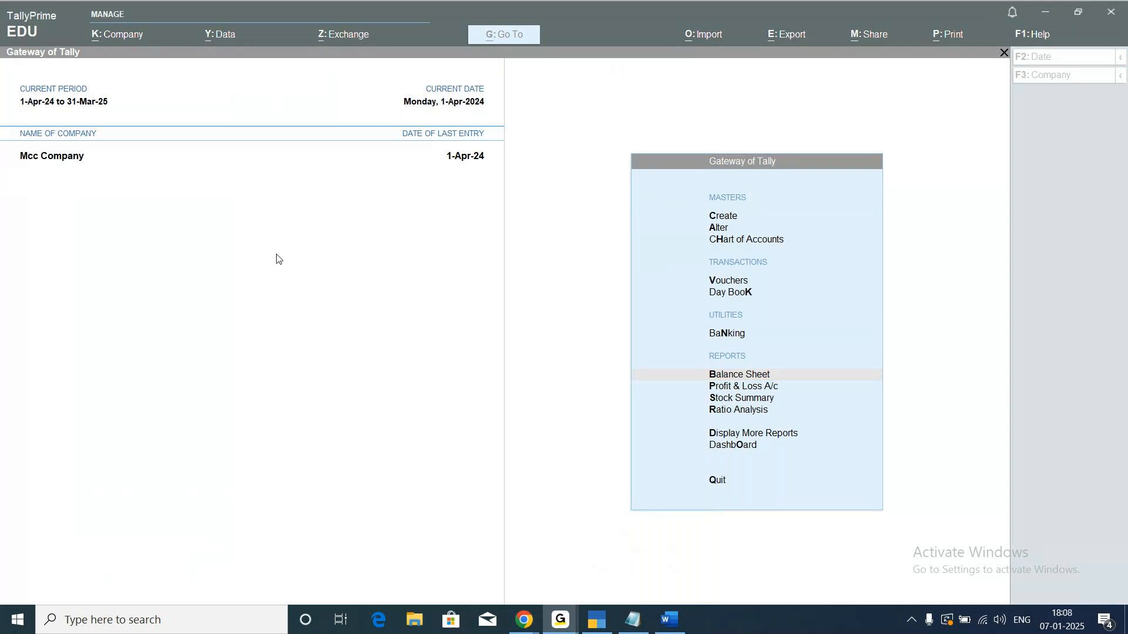
left_click(596, 619)
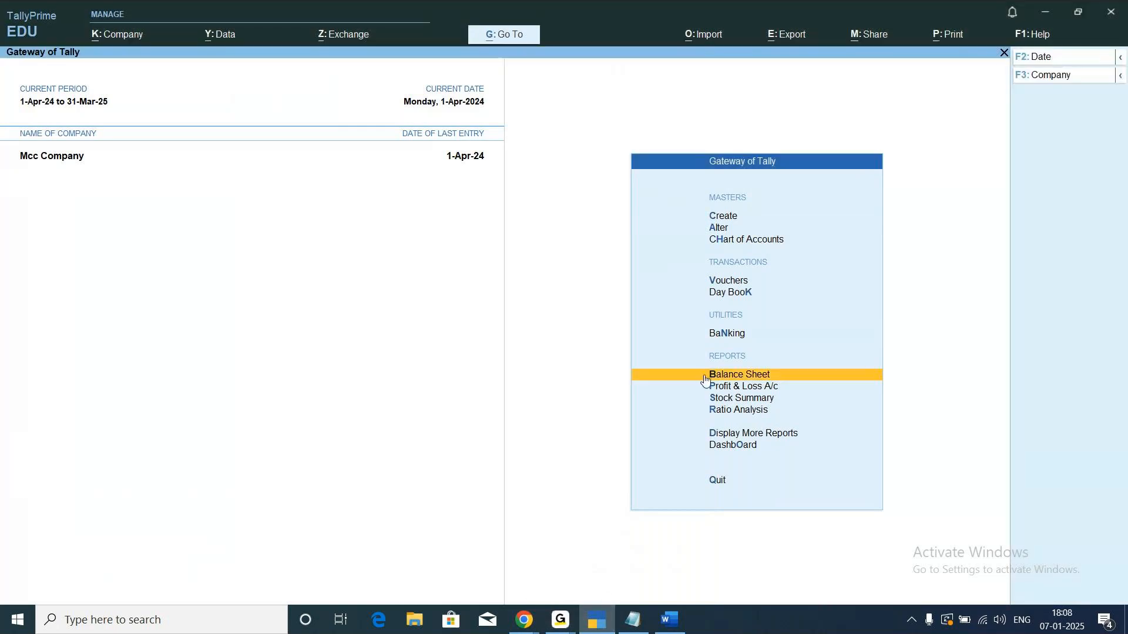
left_click(795, 380)
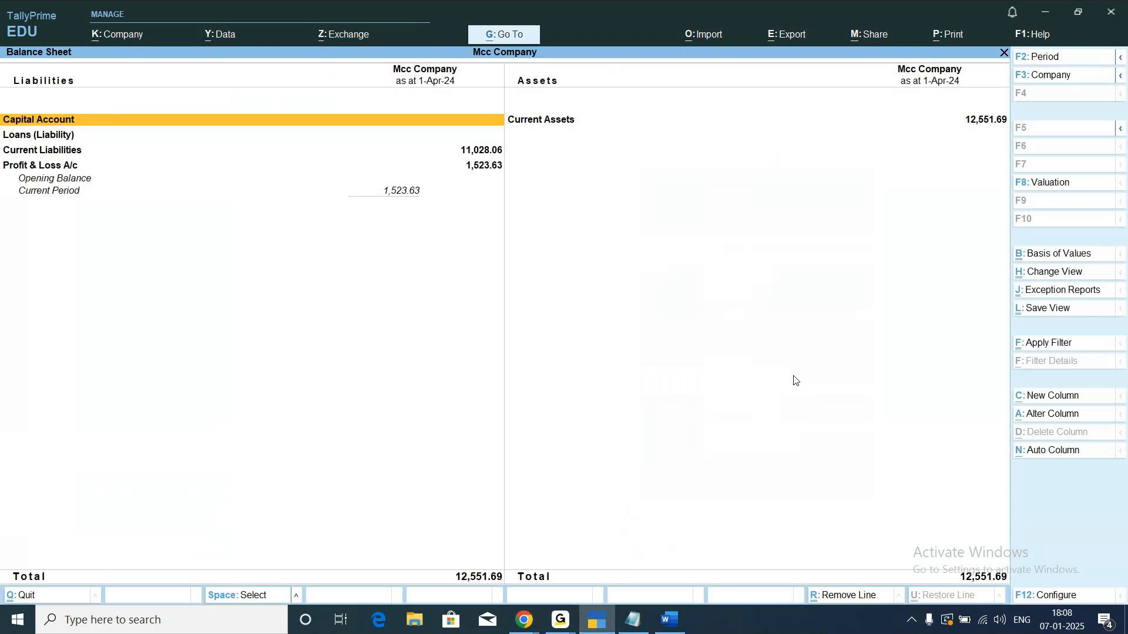
Close the Balance Sheet report and return to the Gateway of Tally.
left_click(594, 628)
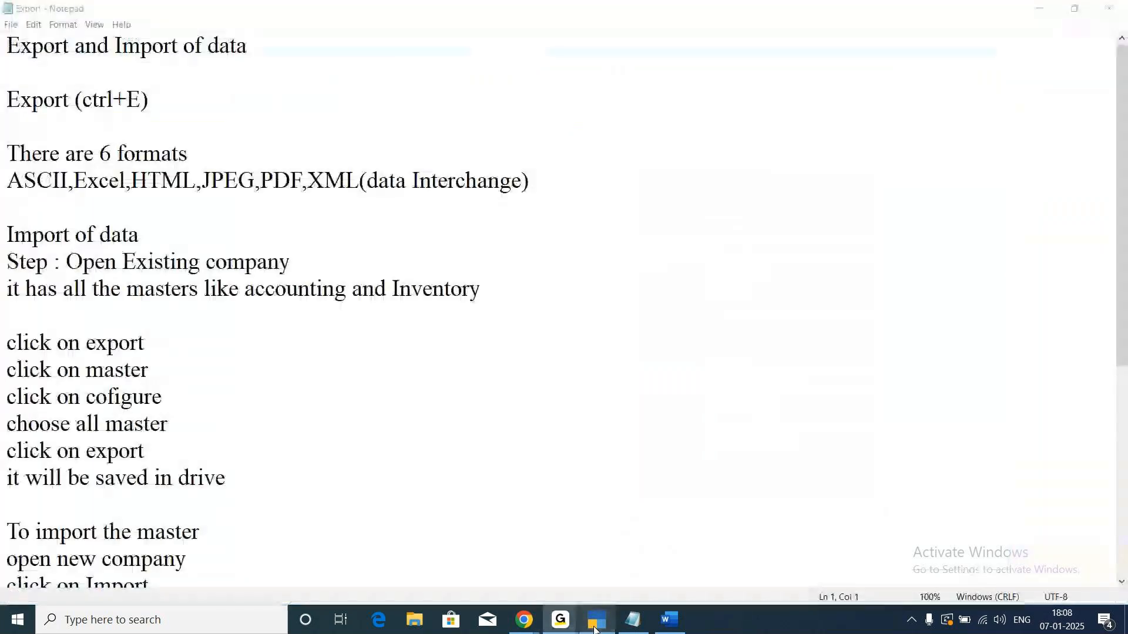
left_click(597, 629)
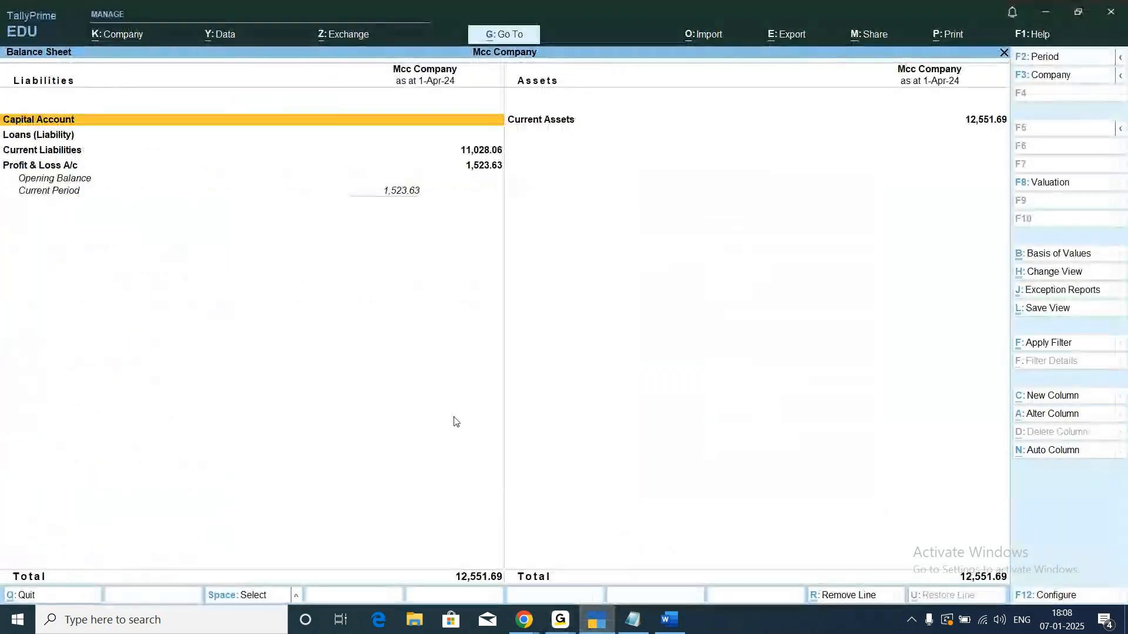
key("Escape")
key("Escape")
key("Escape")
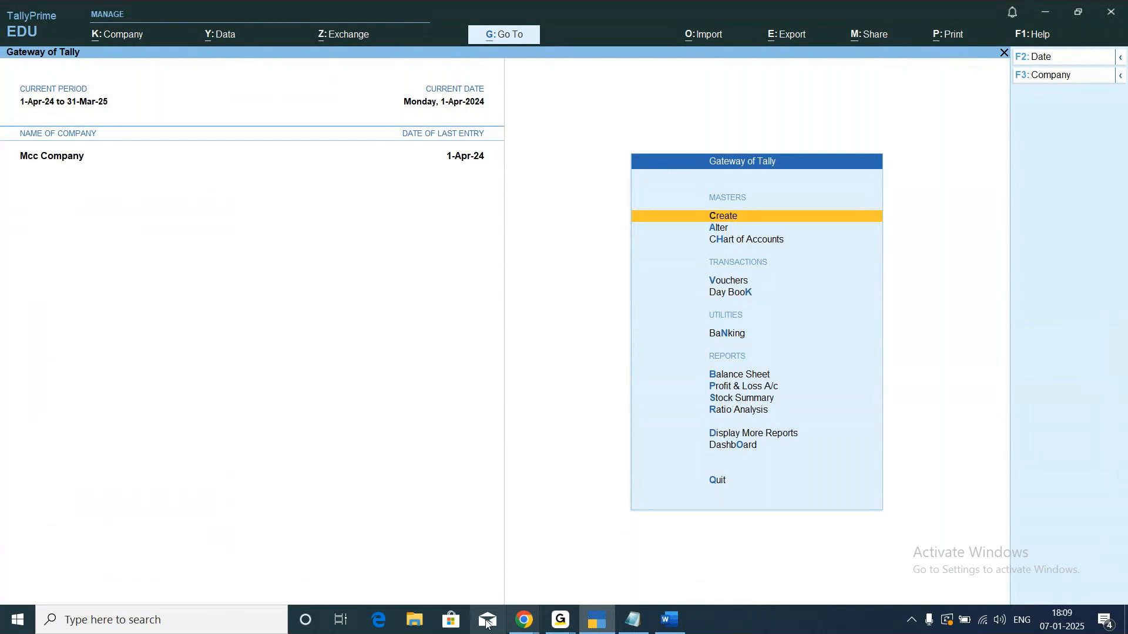
Switch to File Explorer, show the Downloads folder and try to open the backup file TBK1800_100017.001.
left_click(416, 621)
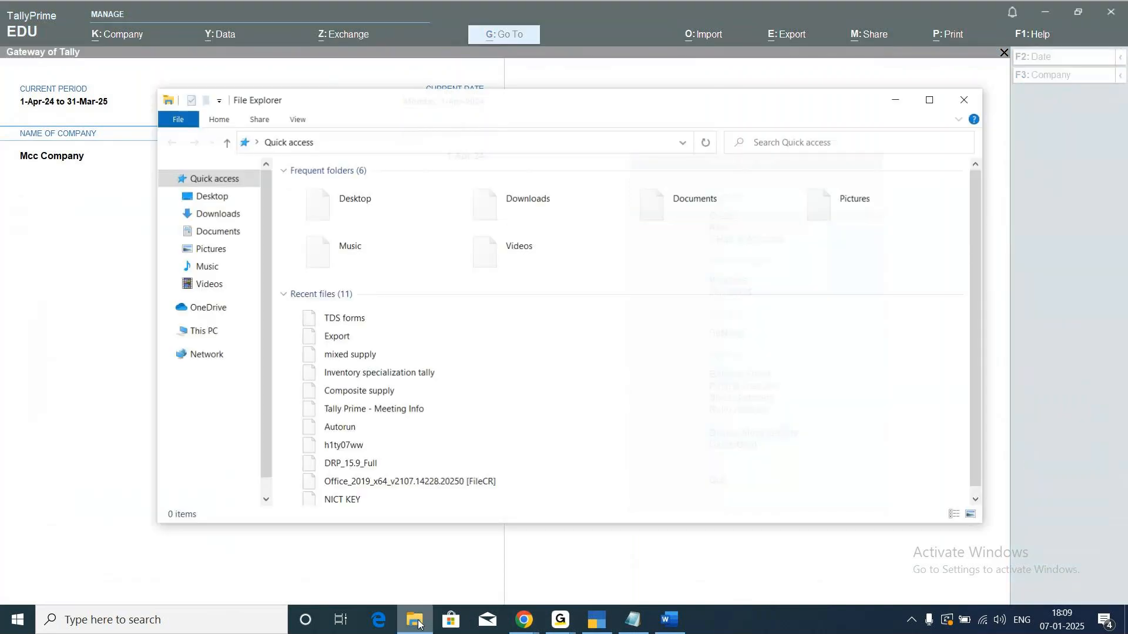
double_click(520, 213)
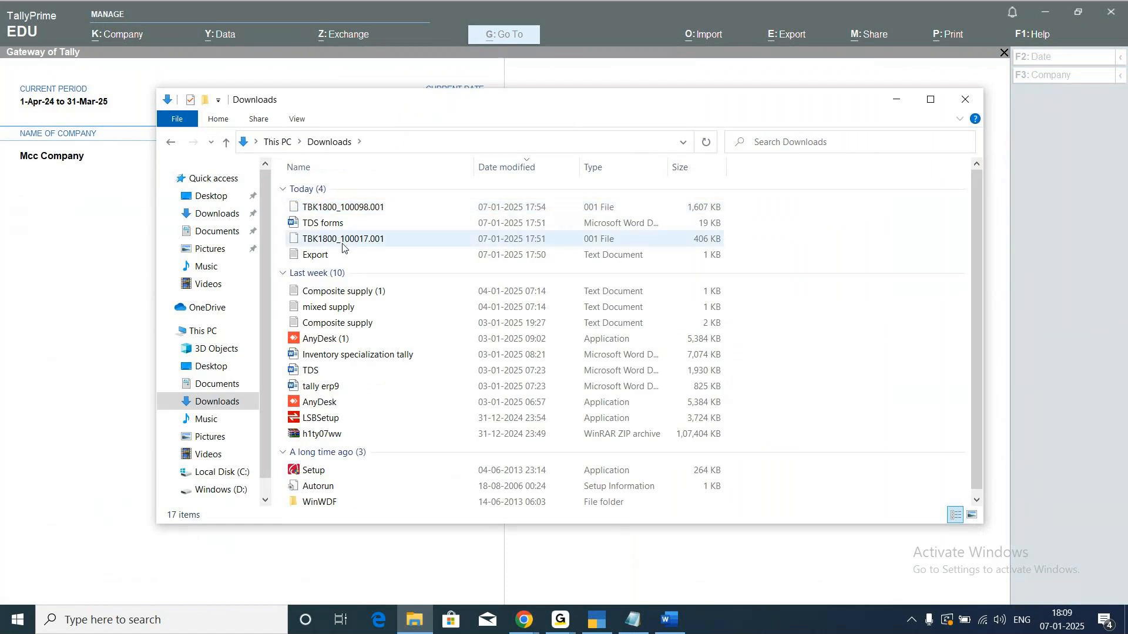
left_click(343, 247)
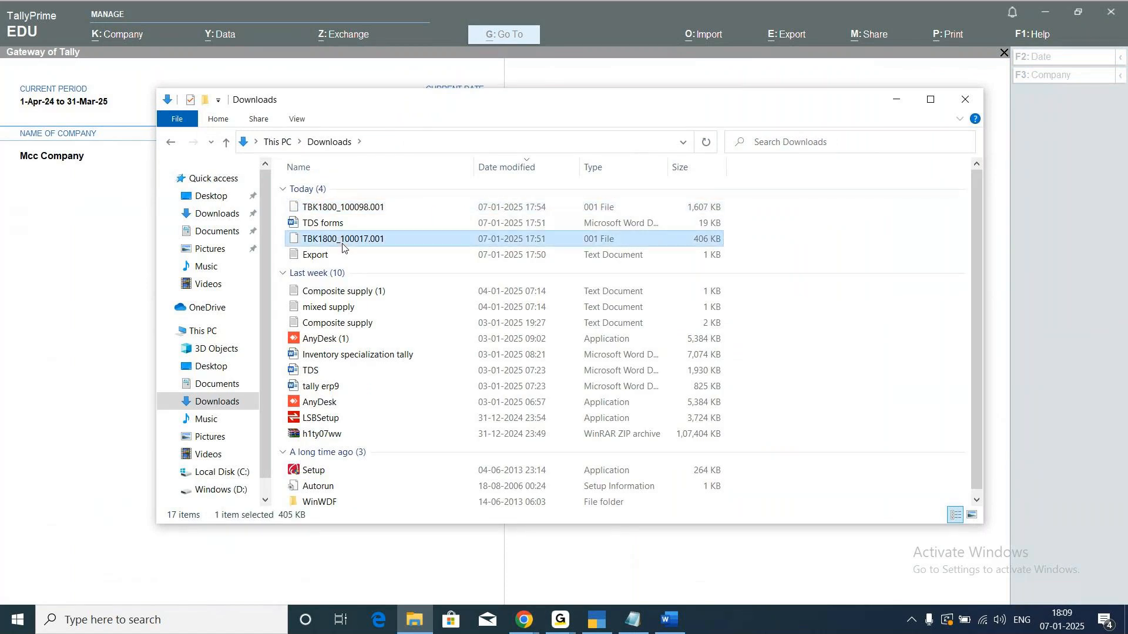
double_click(343, 247)
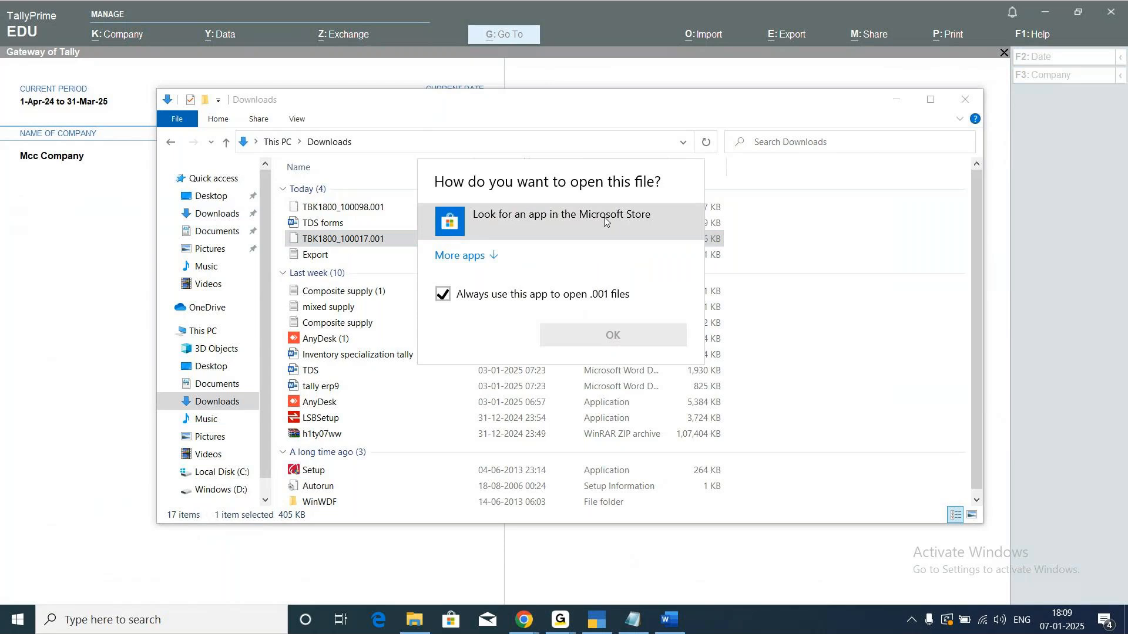
left_click(846, 313)
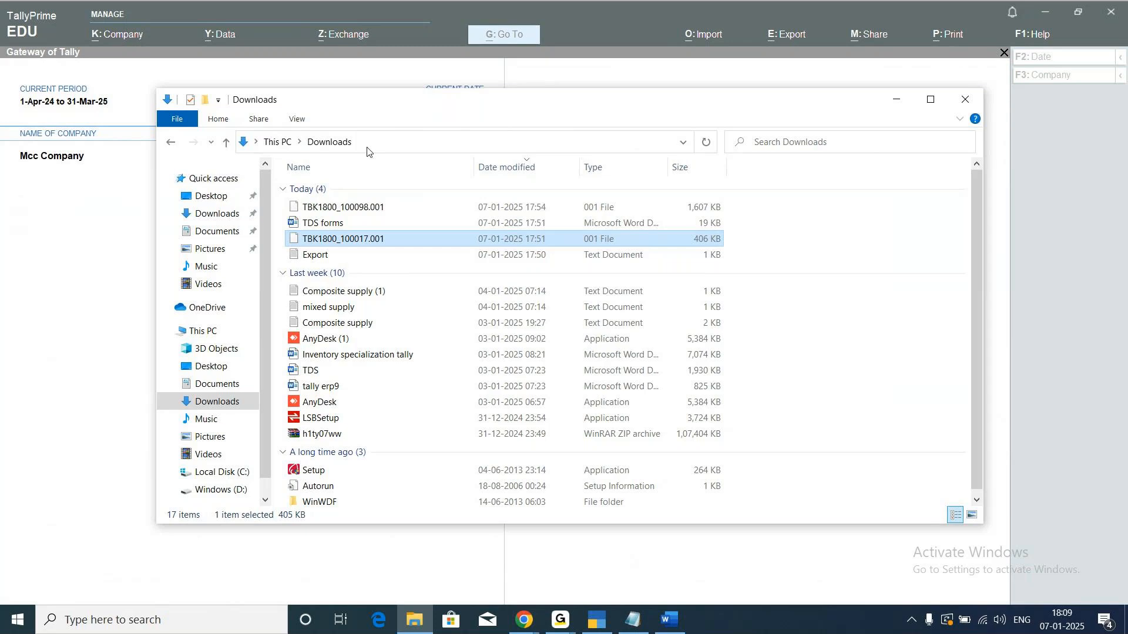
Copy the folder location from the properties of TBK1800_100017.001 and return to TallyPrime.
right_click(393, 237)
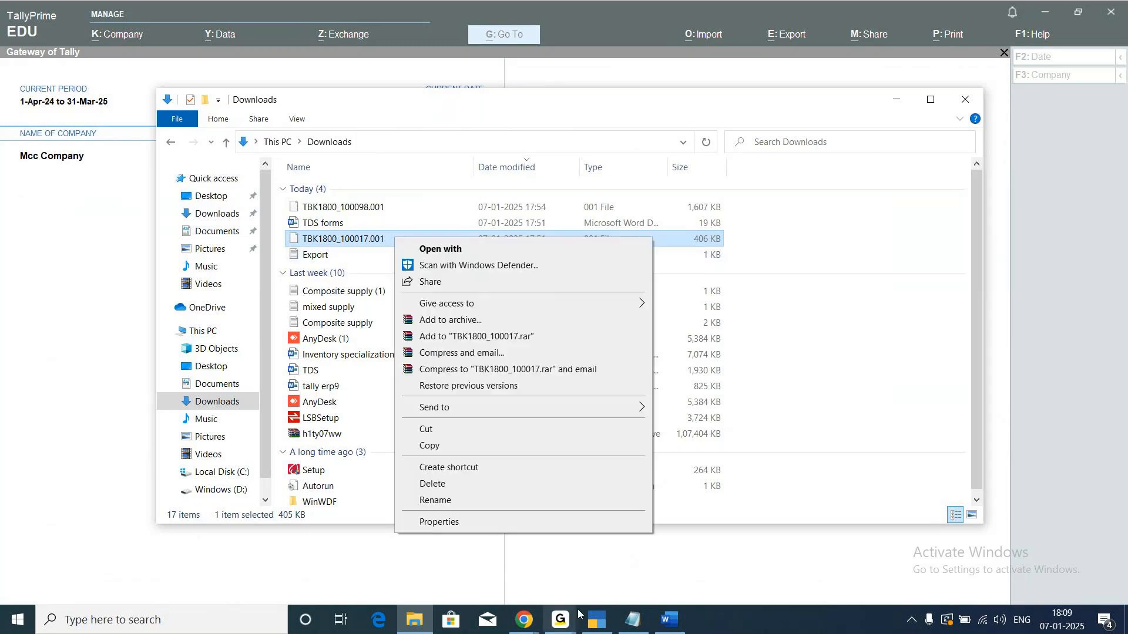
left_click(462, 521)
left_click(548, 294)
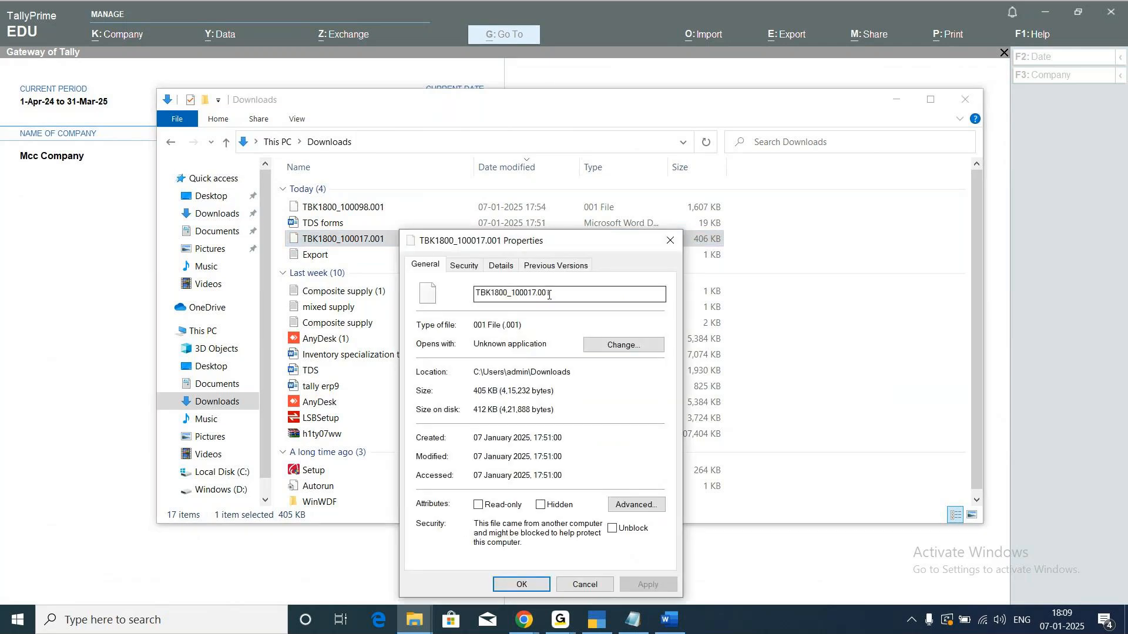
double_click(567, 373)
key("ctrl+c")
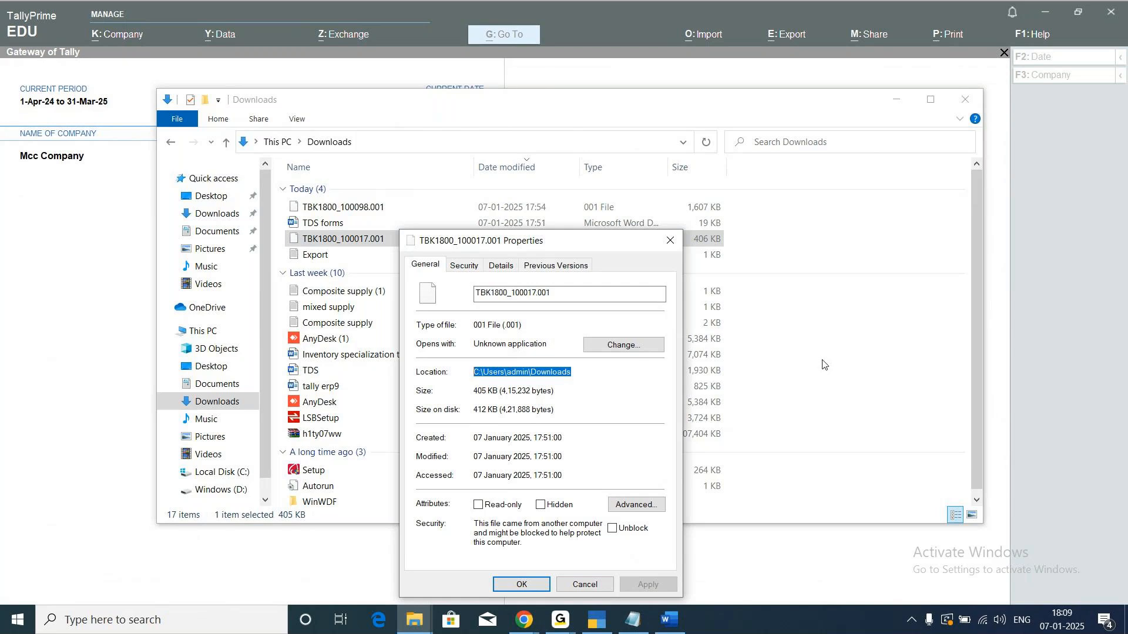
left_click(583, 585)
left_click(604, 623)
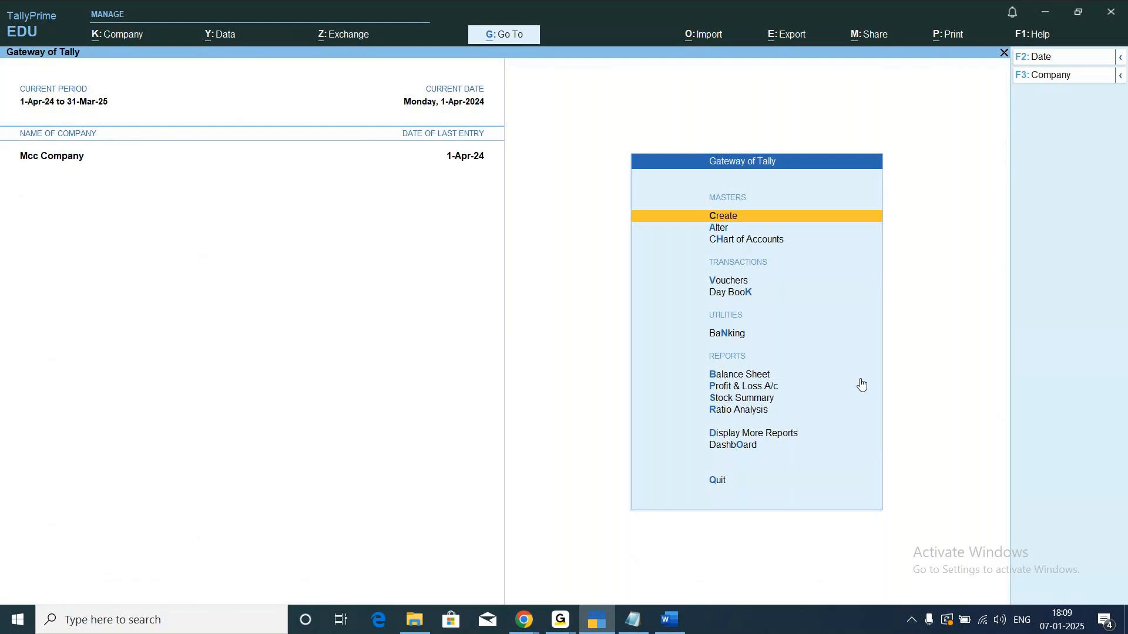
Open the Balance Sheet report of Mcc Company from the Gateway of Tally.
key("Down")
key("Down")
key("Down")
key("Down")
key("Down")
key("Down")
key("Down")
key("Up")
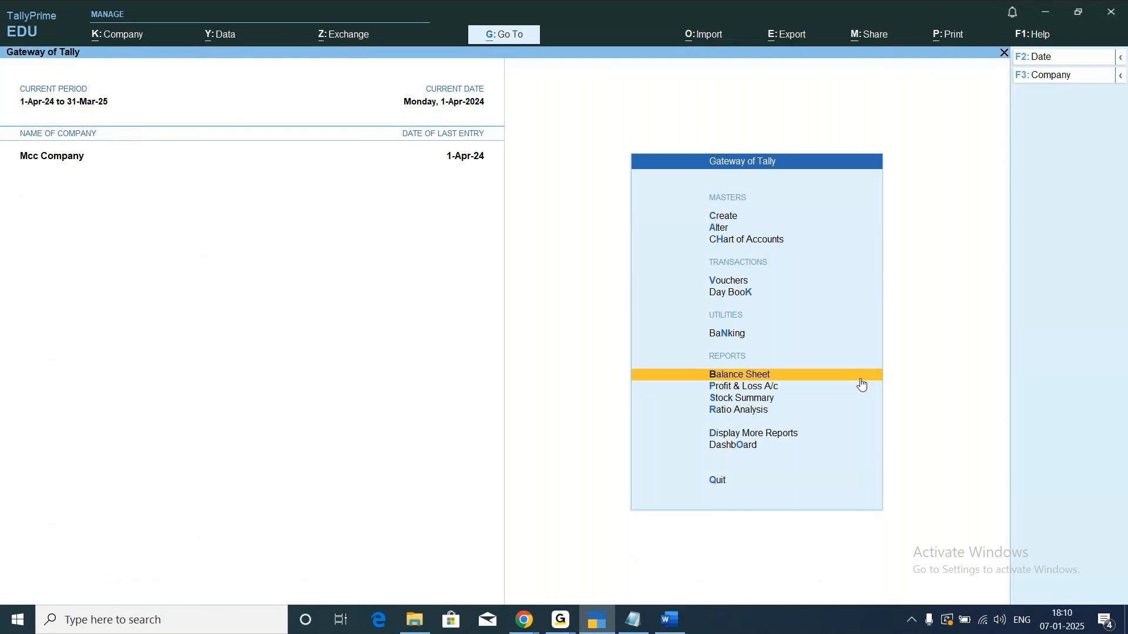
key("Return")
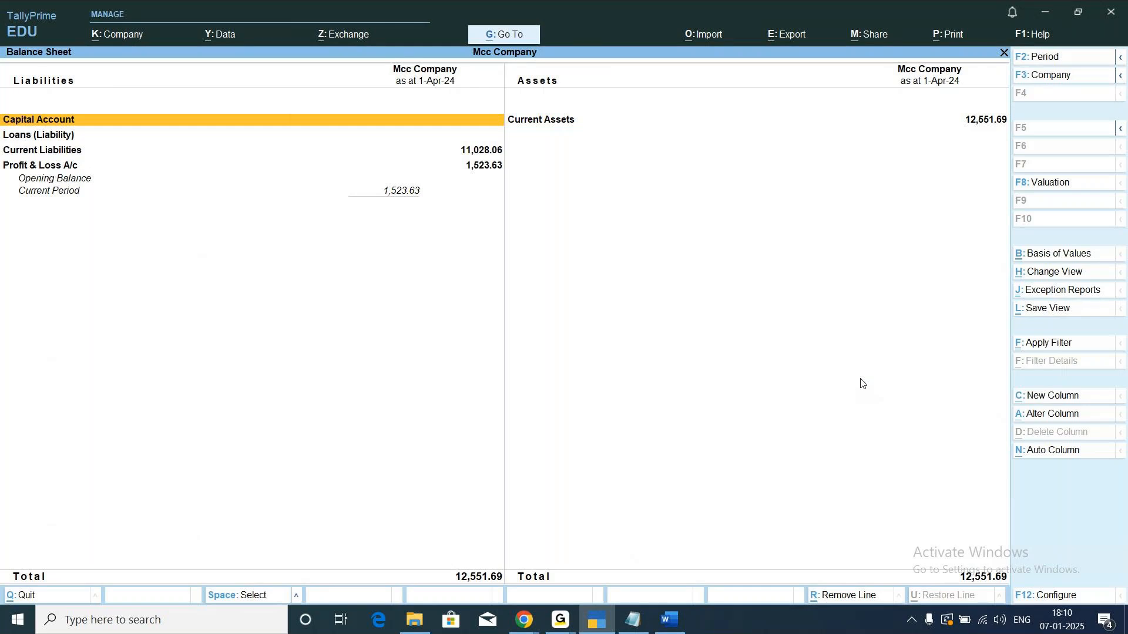
Start a company data restore and set the restore destination path to C:\Users\admin\Downloads.
left_click(228, 36)
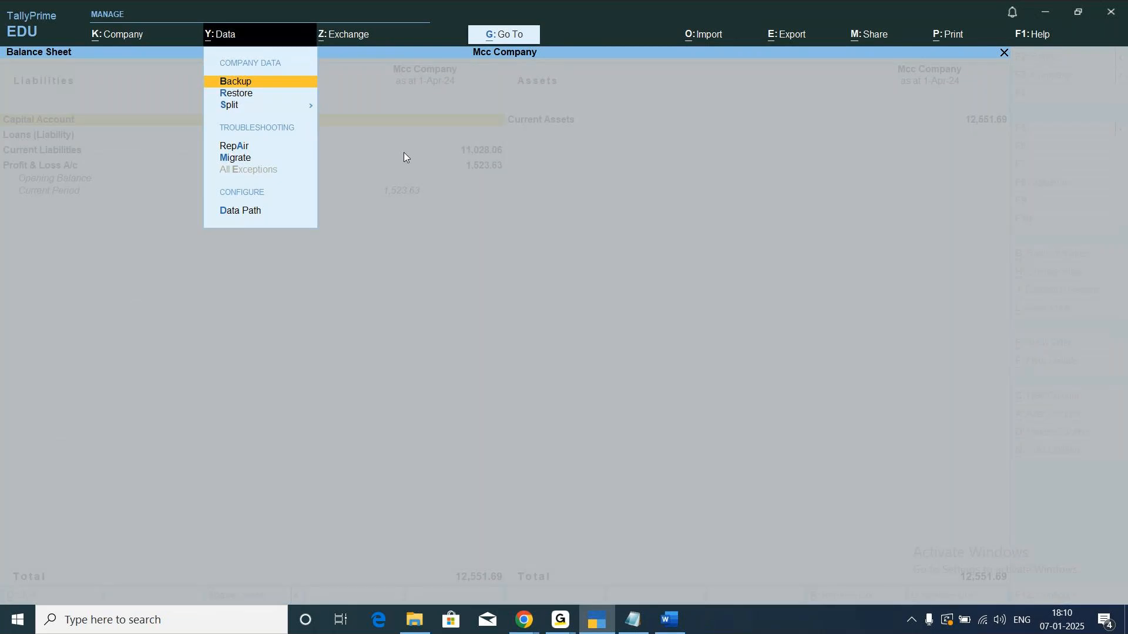
key("Down")
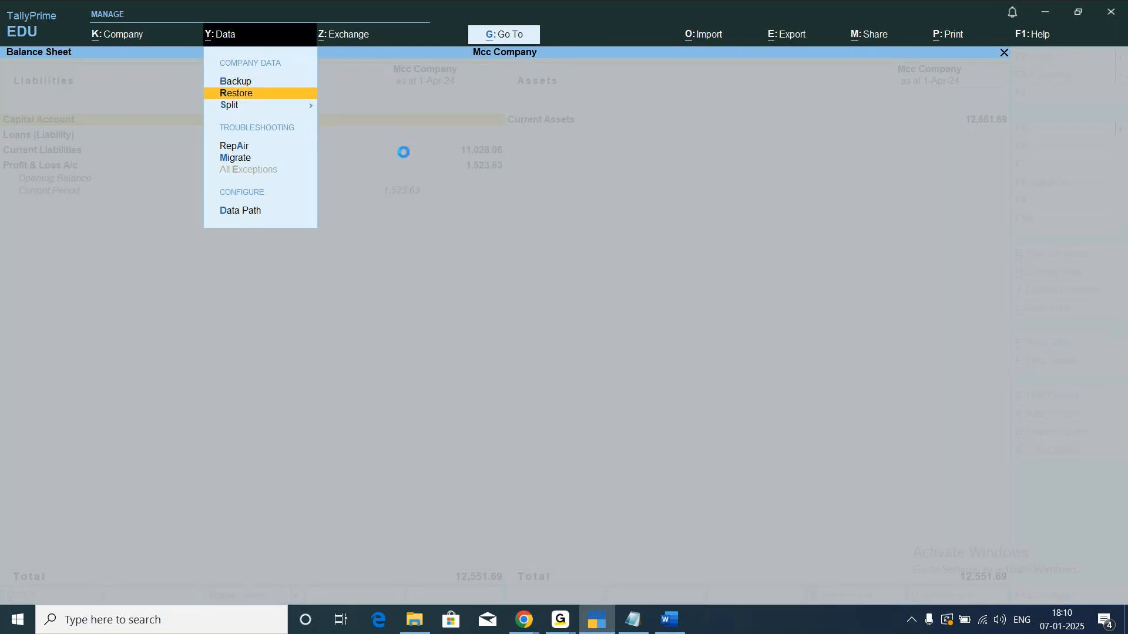
key("Return")
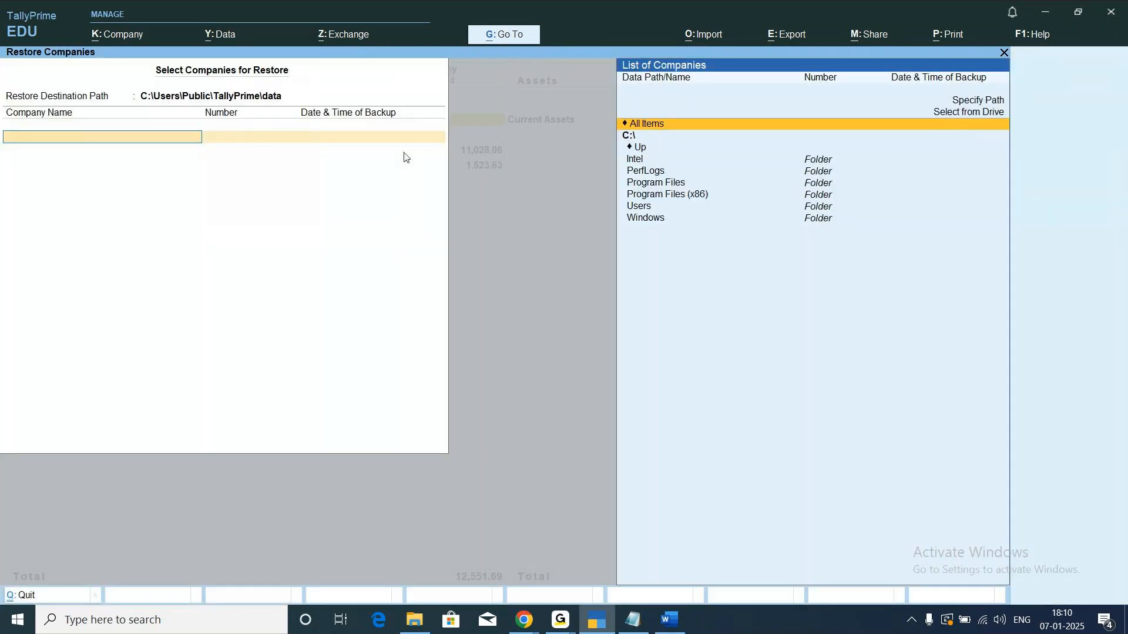
left_click(190, 97)
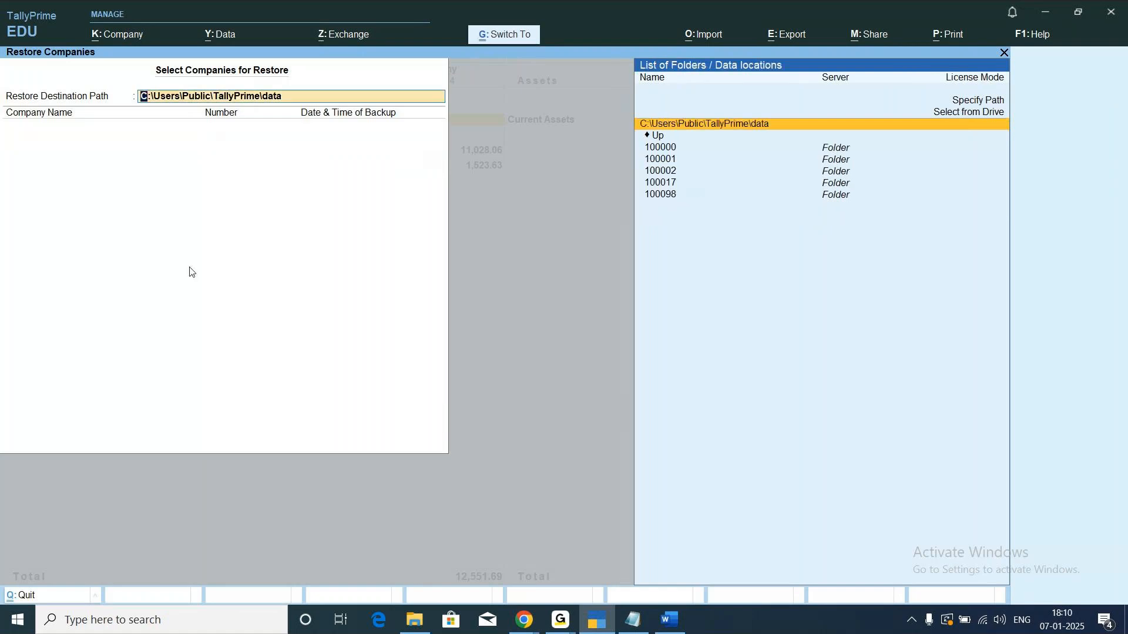
key("ctrl+v")
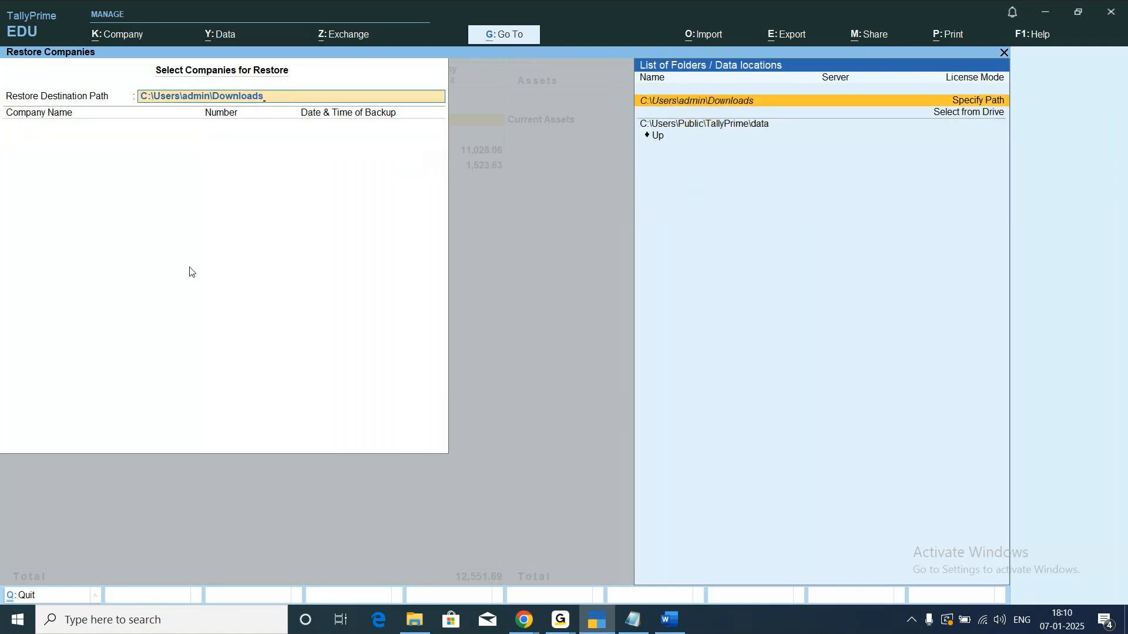
key("Return")
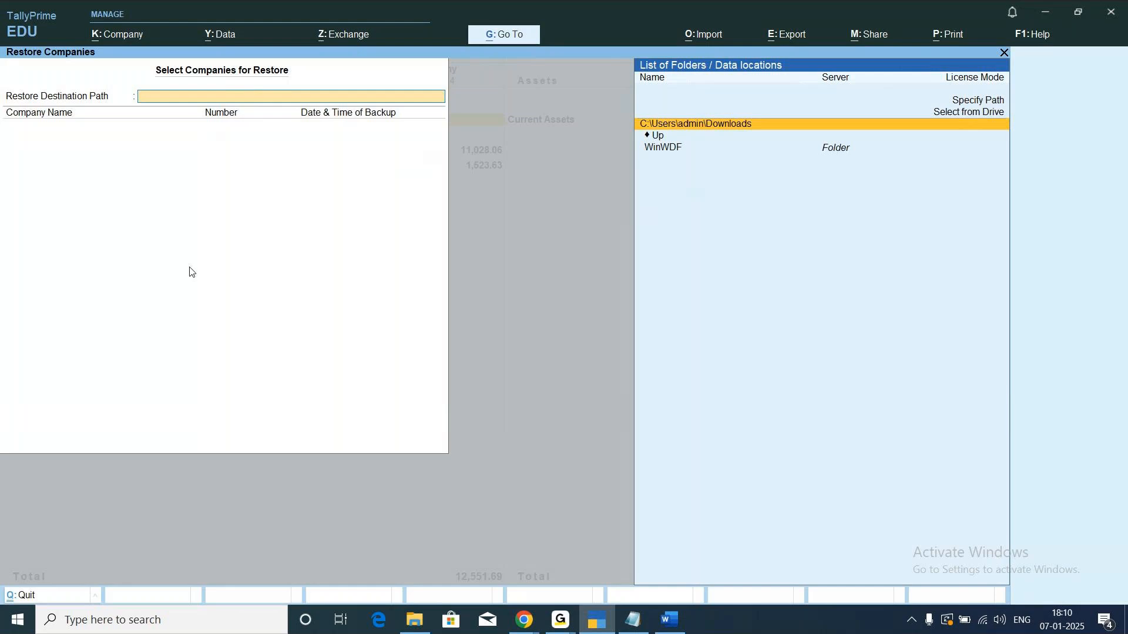
key("Return")
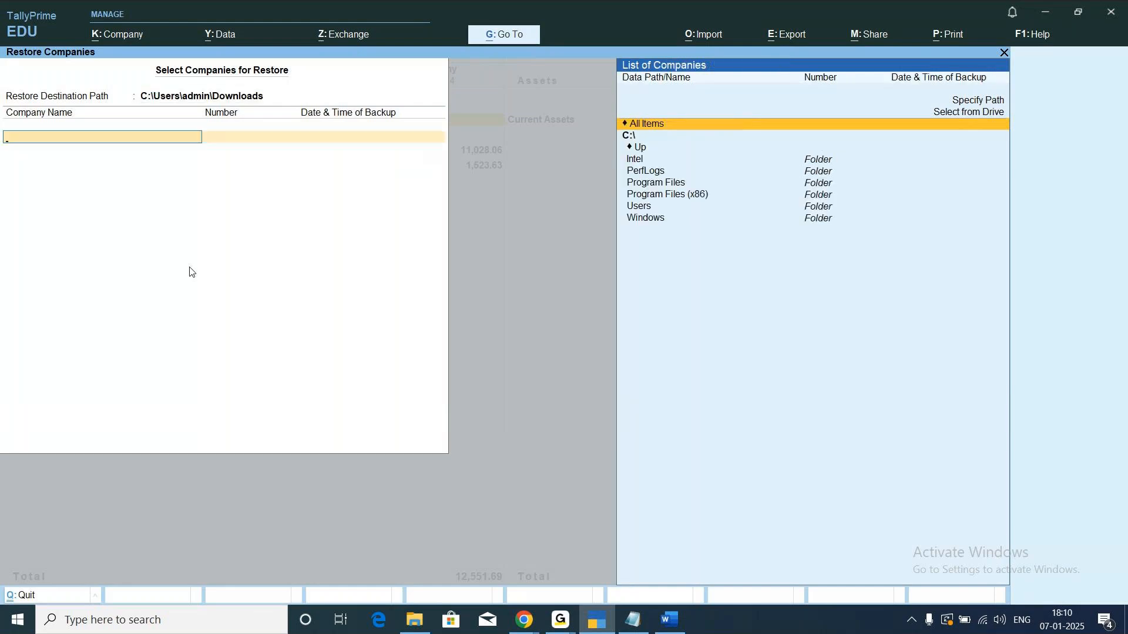
Browse the backup source list to the folder C:\Users\admin\Downloads.
key("Down")
key("Down")
key("Down")
key("Down")
key("Down")
key("Down")
key("Down")
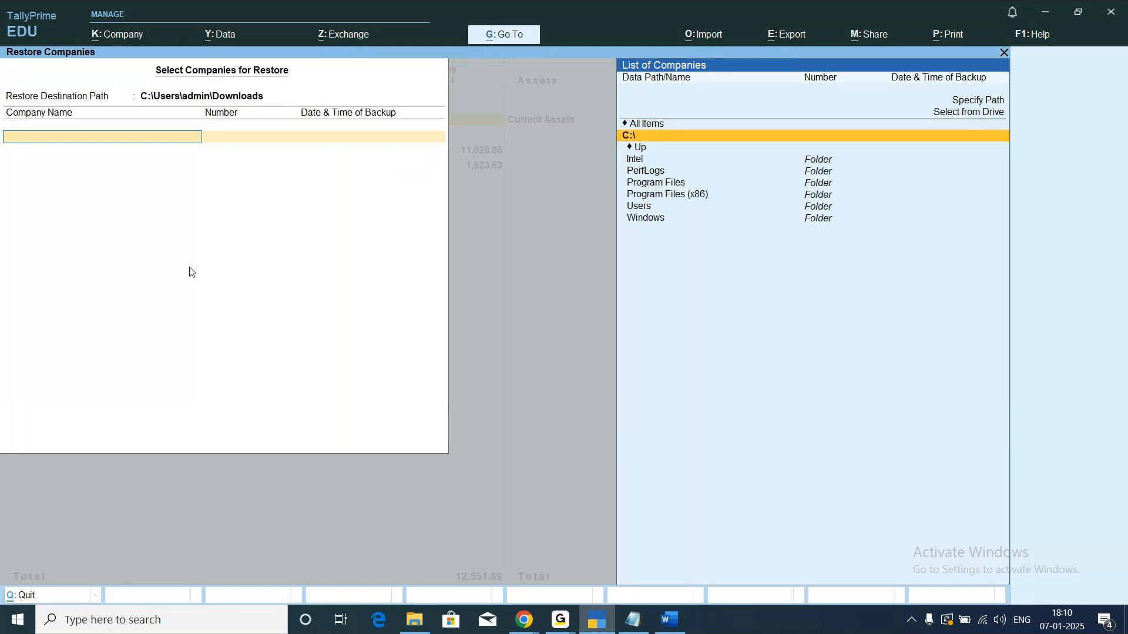
key("Return")
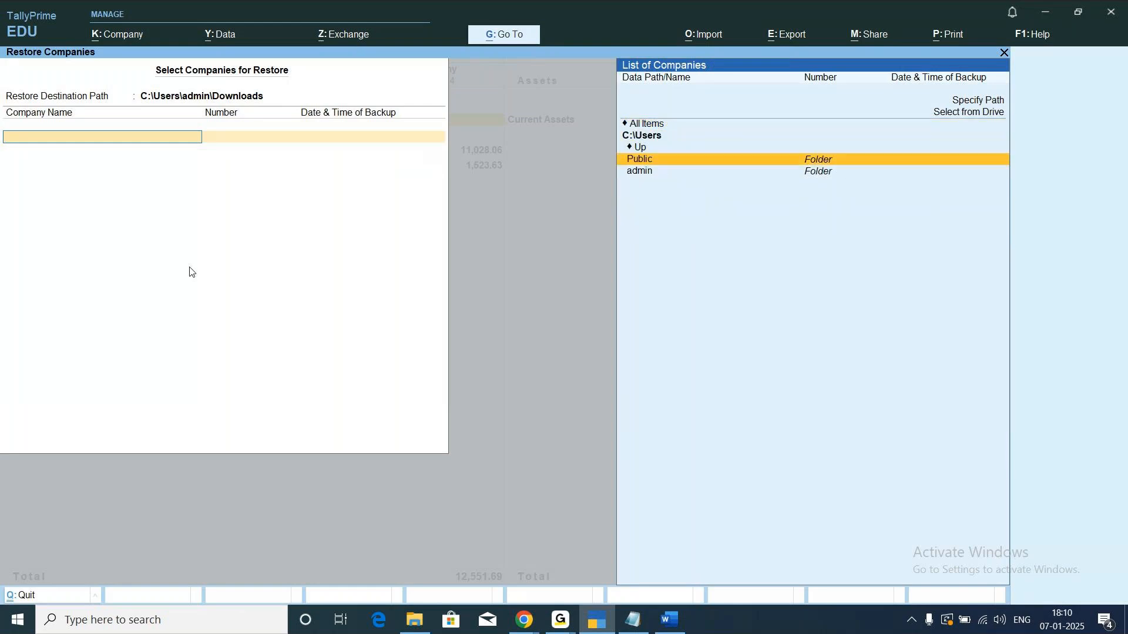
key("Down")
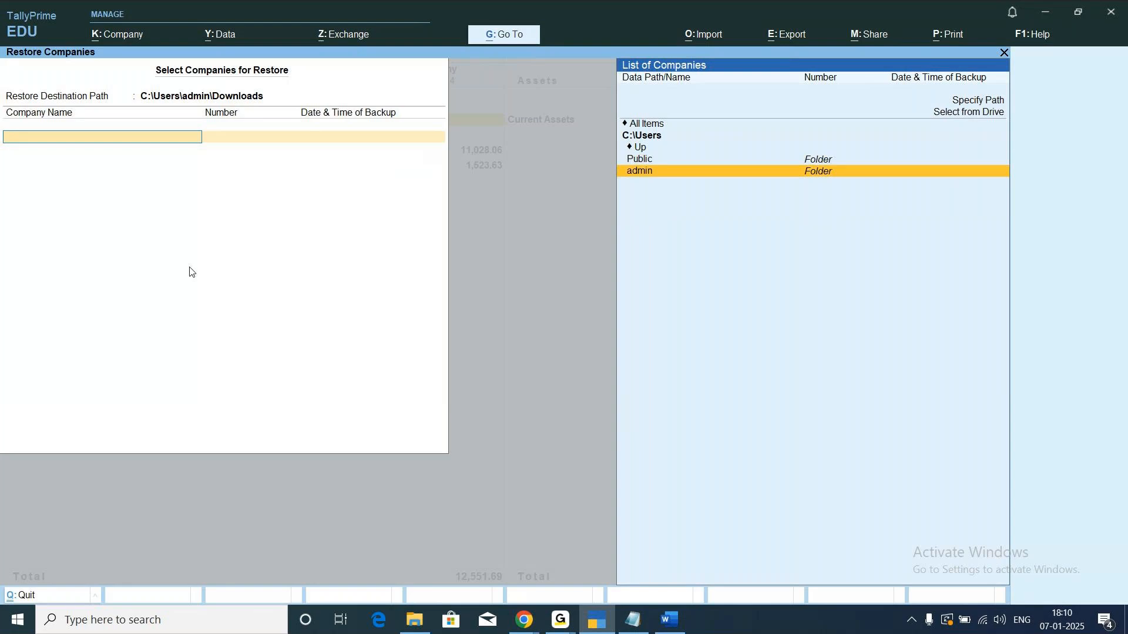
key("Return")
key("Down")
key("Down")
key("Down")
key("Down")
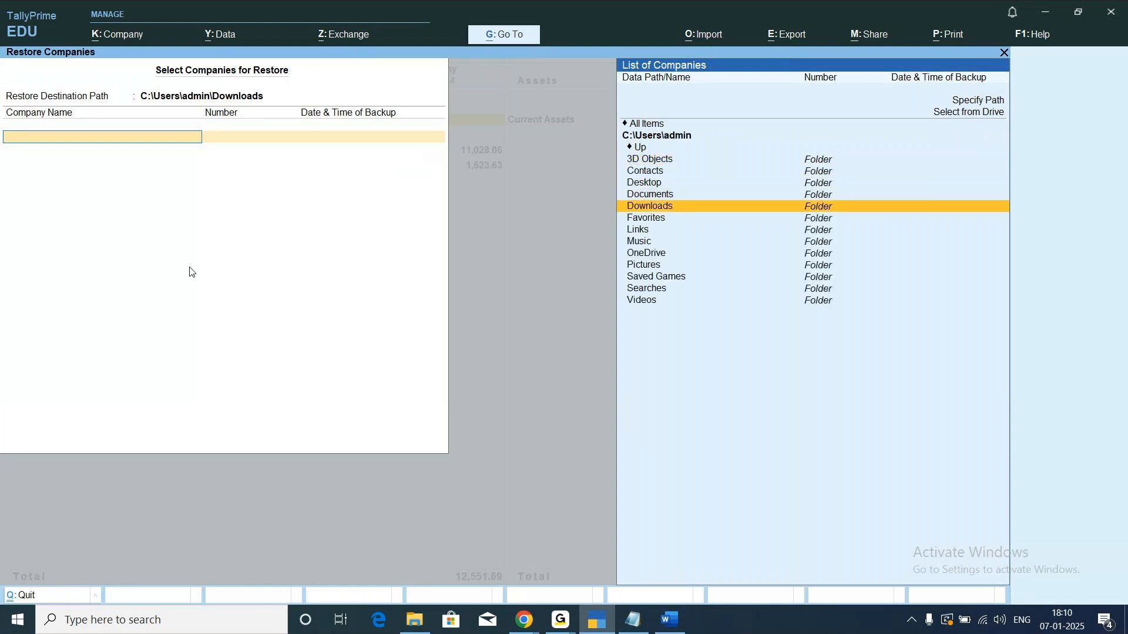
key("Return")
Choose the companies Nict HNM 2025 and Example for the restore and finish the company list.
key("Down")
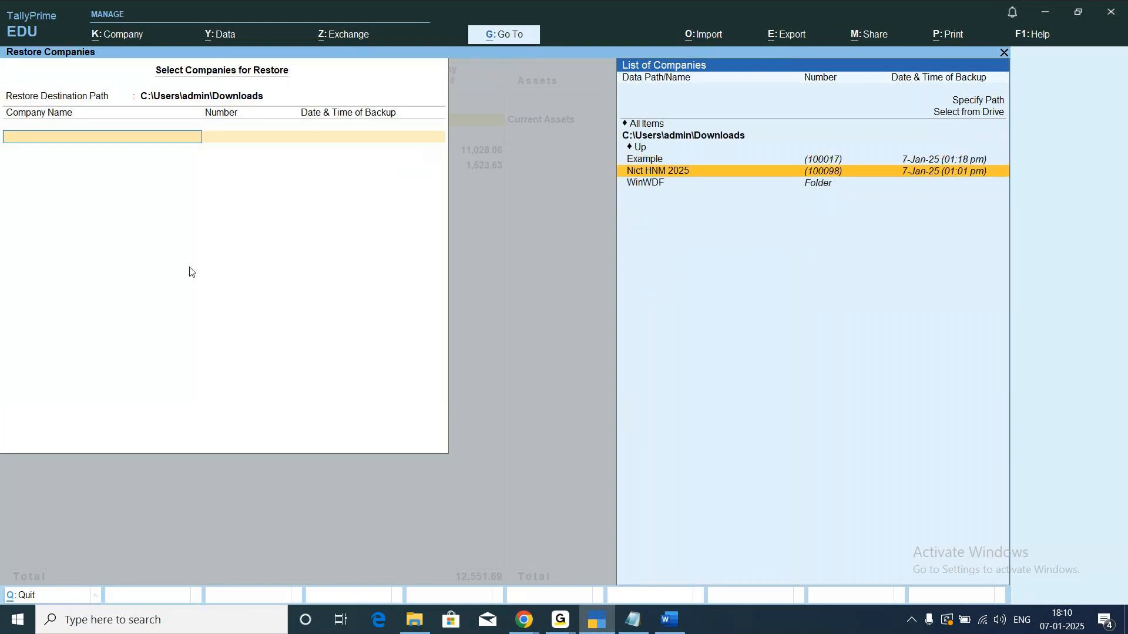
key("Return")
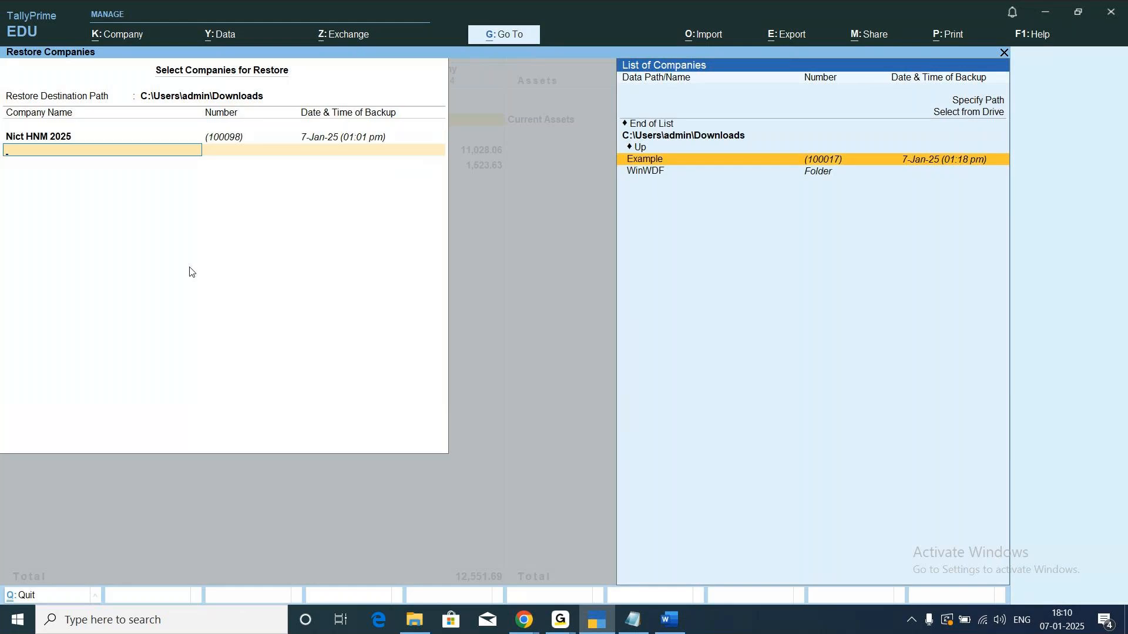
key("Return")
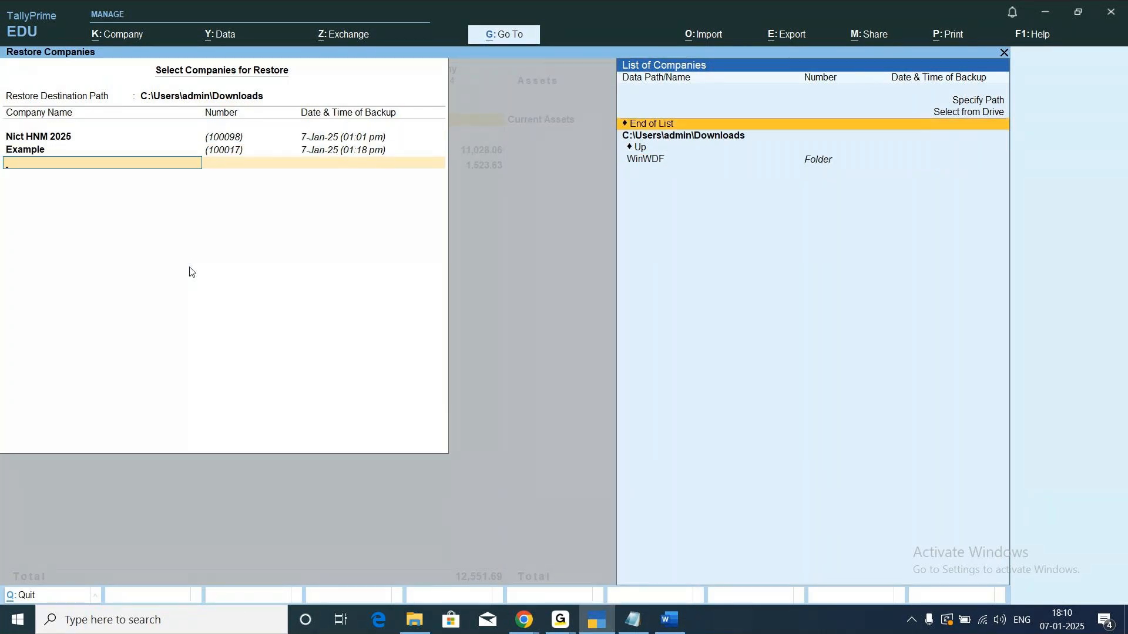
key("Return")
key("Return")
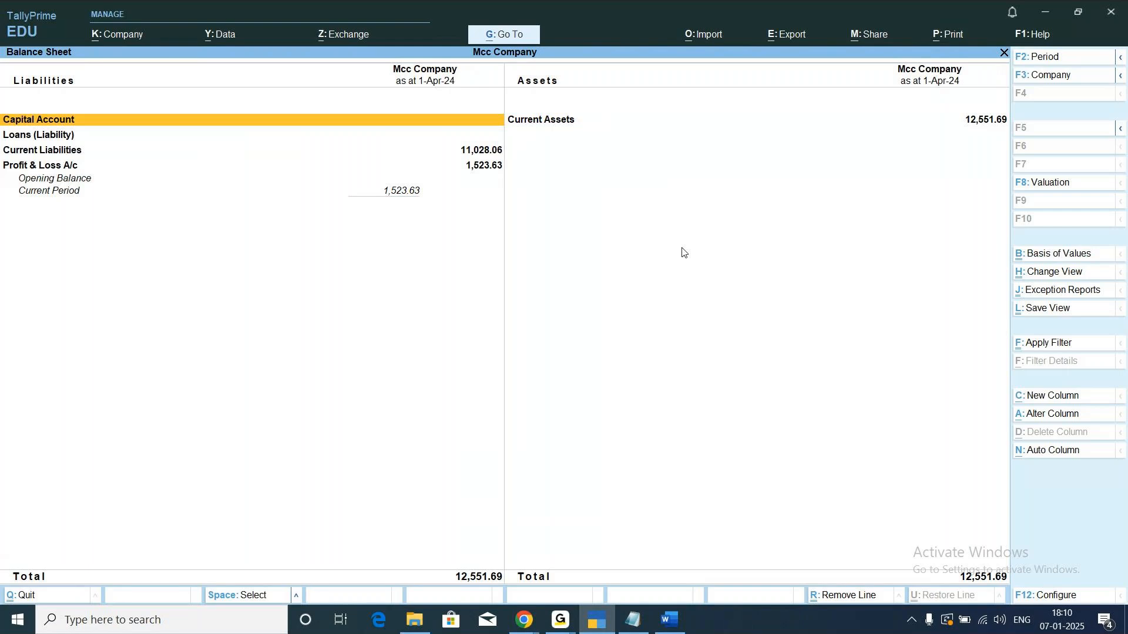
Start exporting the current Balance Sheet report and open its export configuration.
left_click(791, 37)
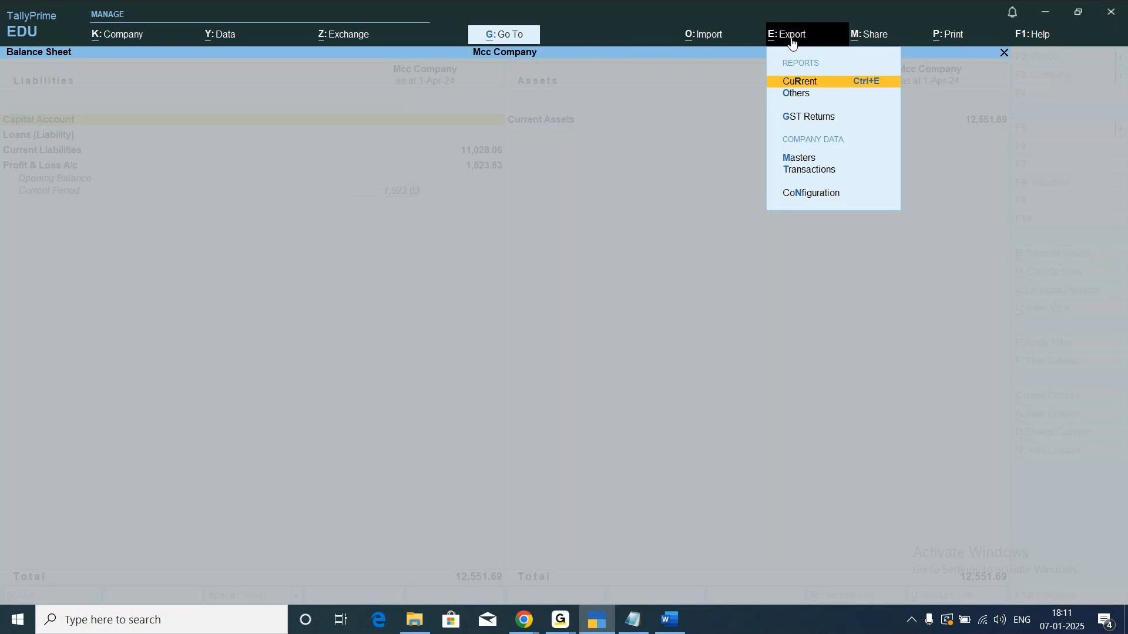
key("Return")
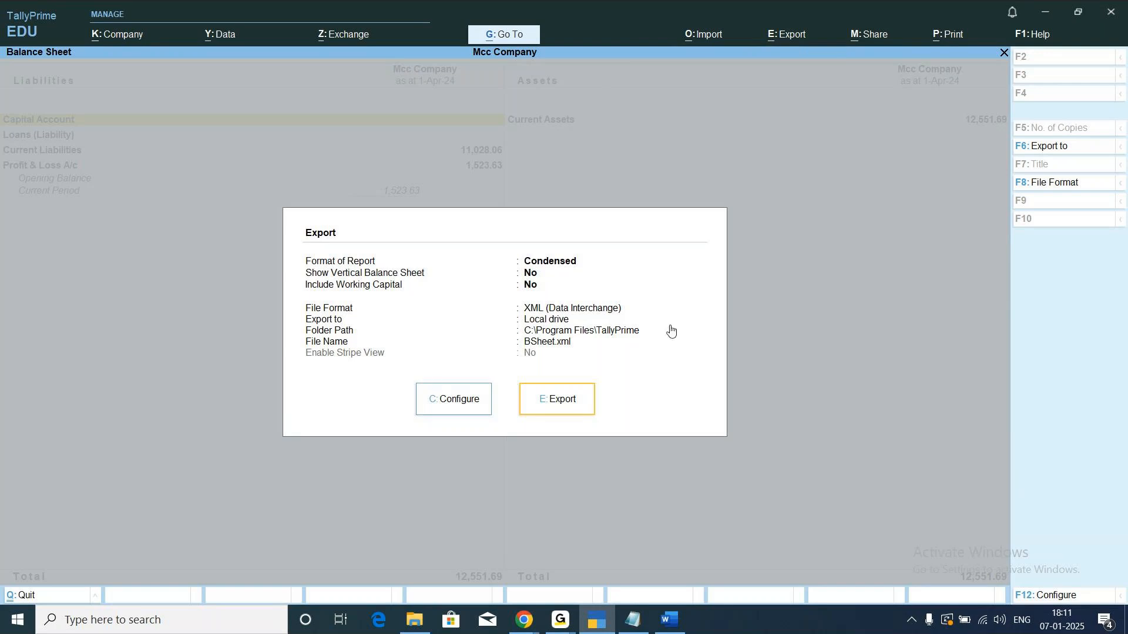
left_click(468, 404)
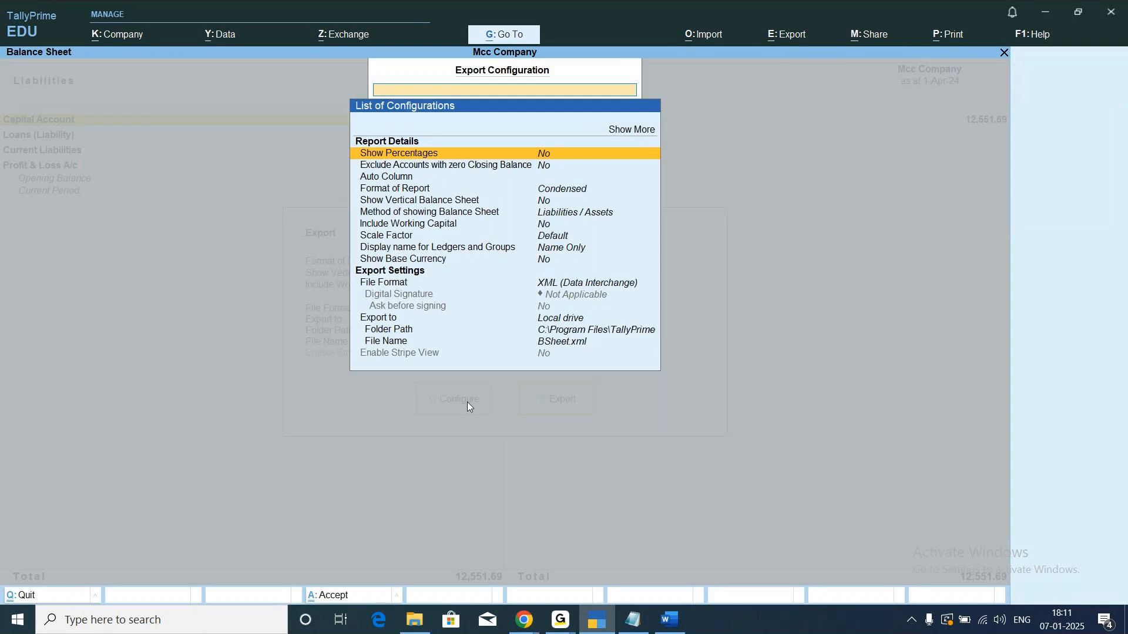
Set the Balance Sheet's export file format to Excel (Spreadsheet) and return to the export summary.
key("Down")
key("Down")
key("Down")
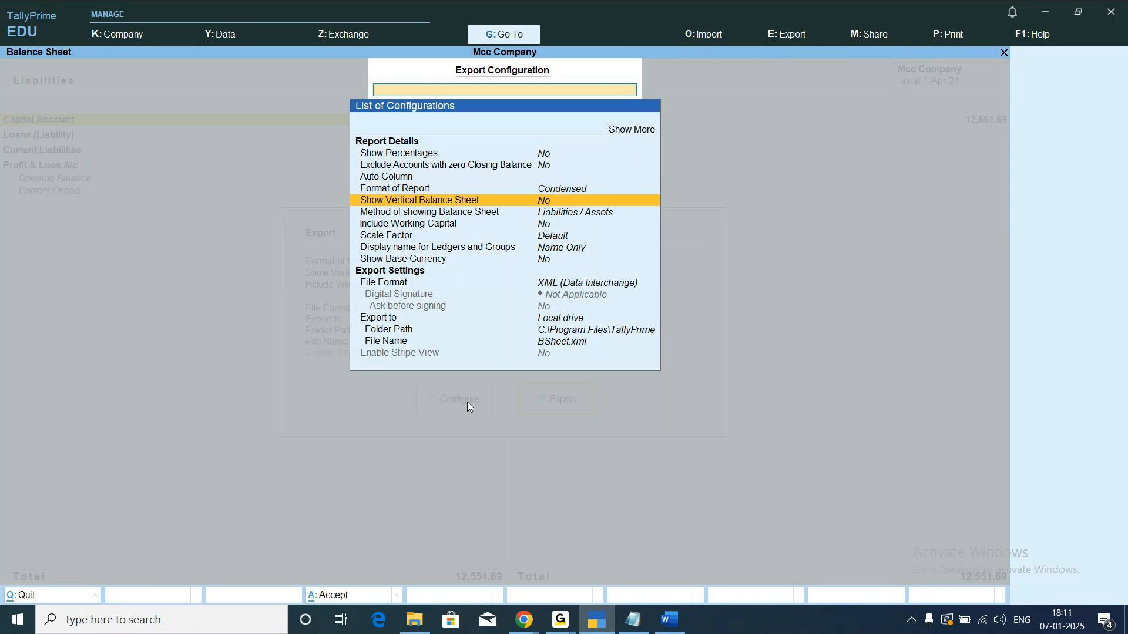
key("Down")
key("Down")
key("Down")
key("Down")
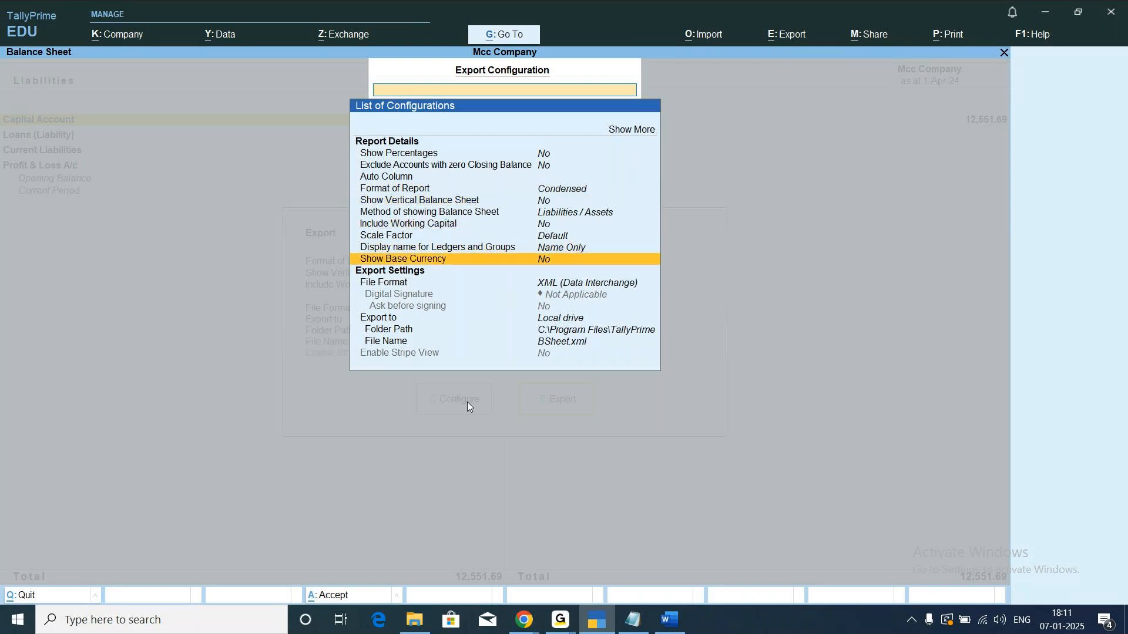
key("Up")
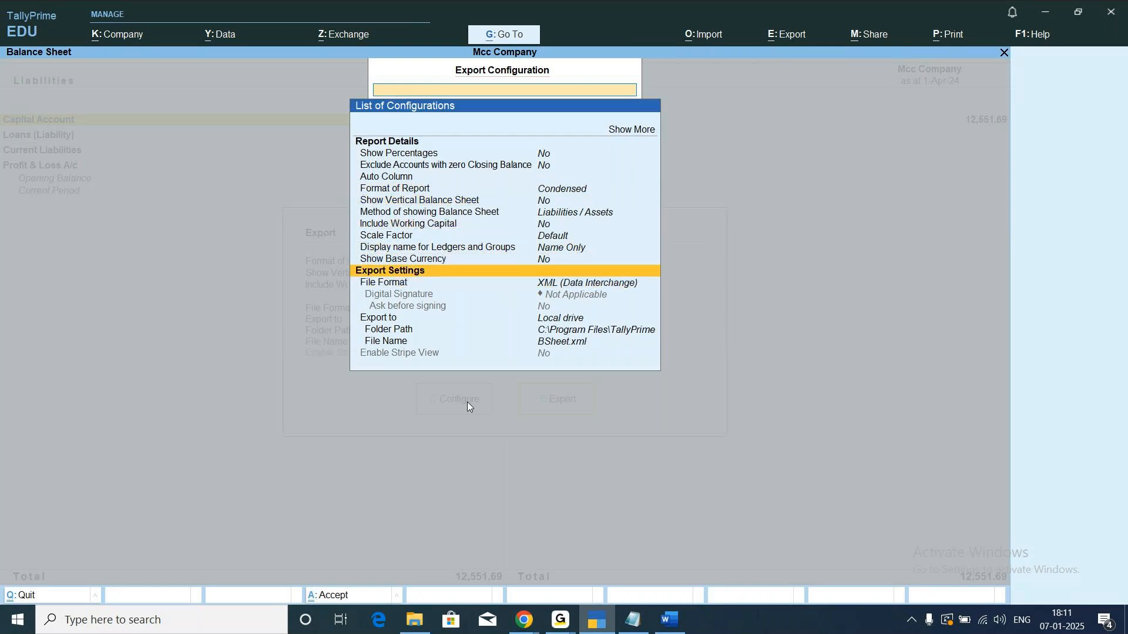
key("Up")
key("Up")
key("Up")
key("Down")
key("Down")
key("Down")
key("Down")
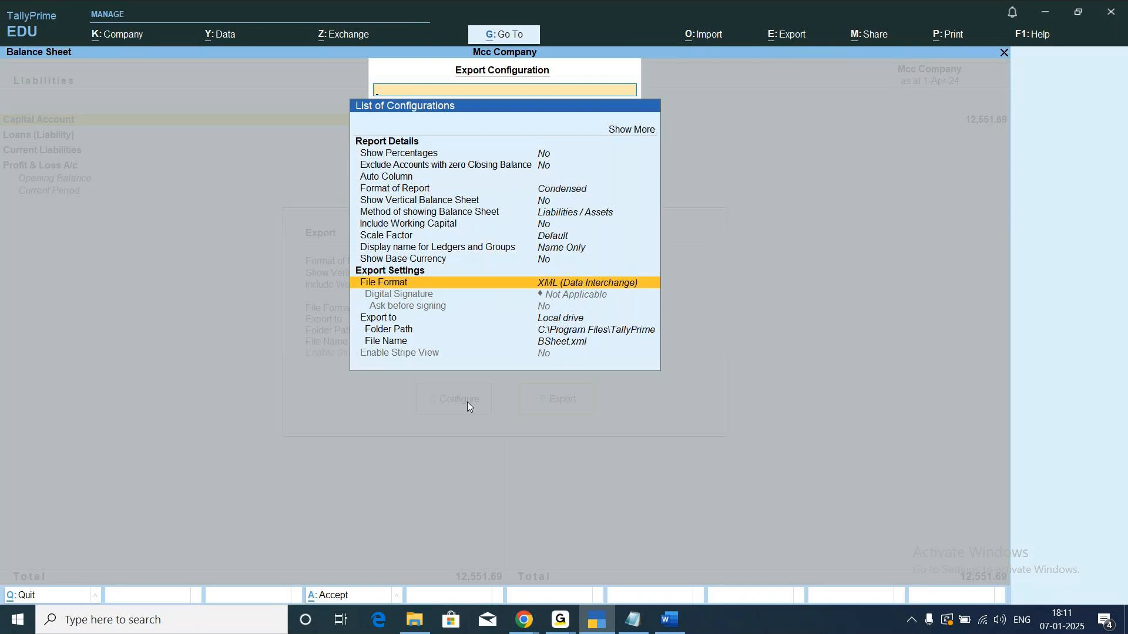
key("Return")
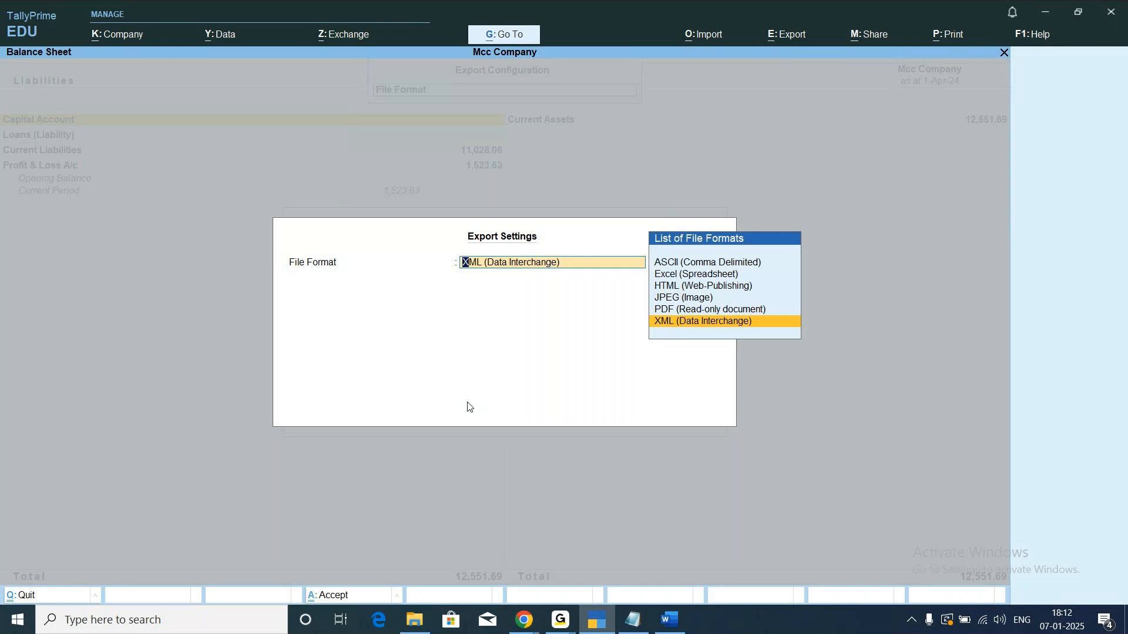
key("Up")
key("Up")
key("Up")
key("Up")
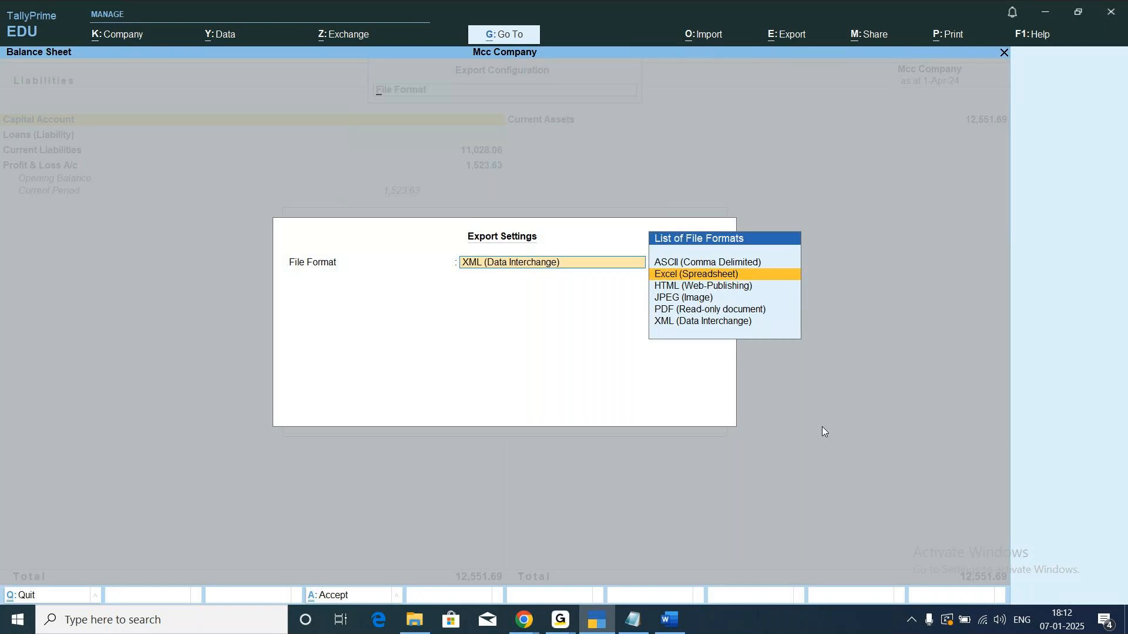
key("Return")
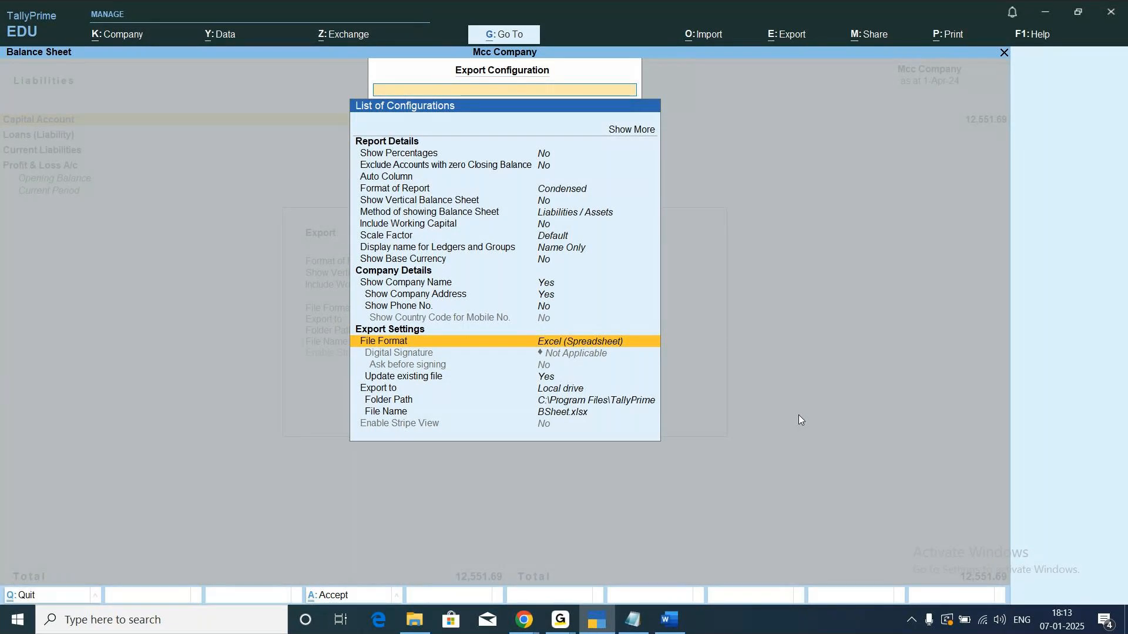
key("Escape")
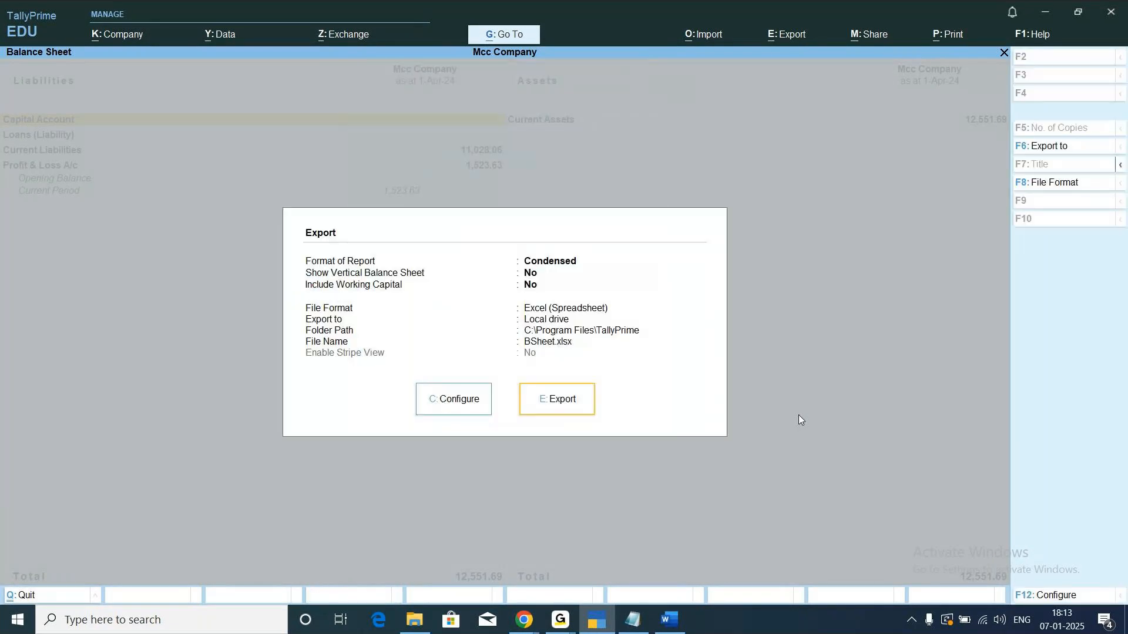
Export the Balance Sheet to BSheet.xlsx and return from the opened workbook to the Gateway of Tally.
left_click(563, 410)
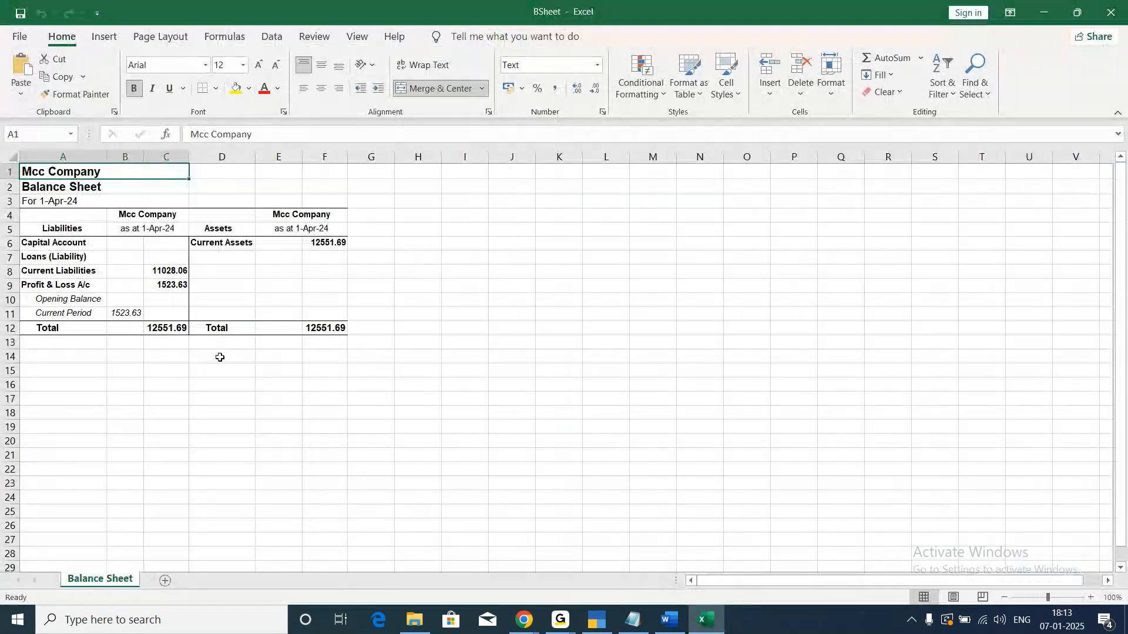
left_click(155, 409)
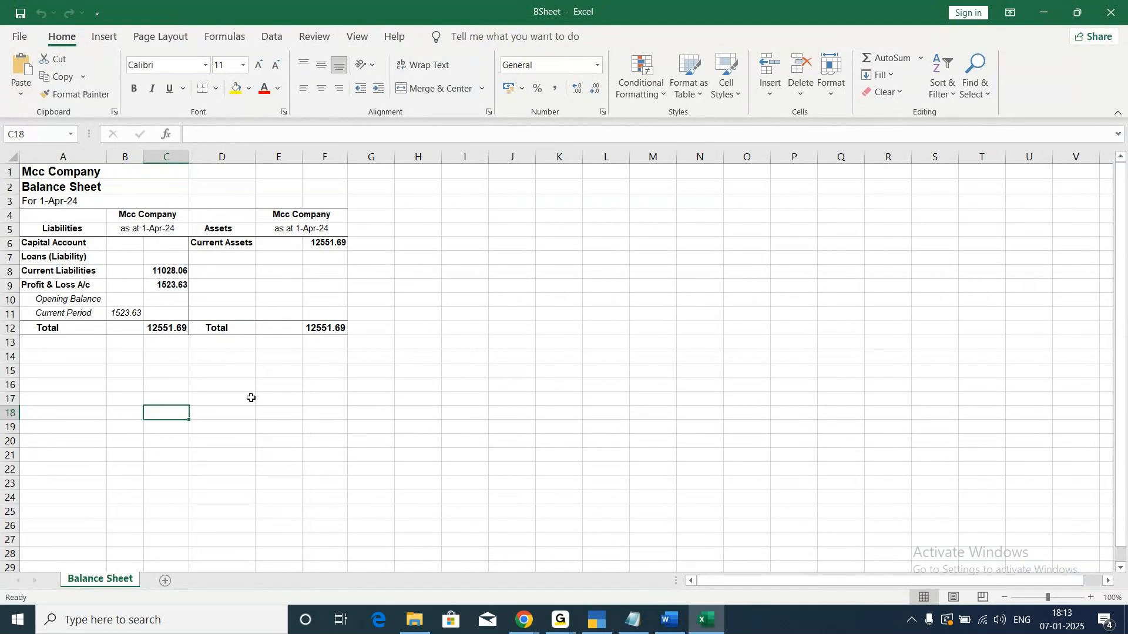
left_click(598, 624)
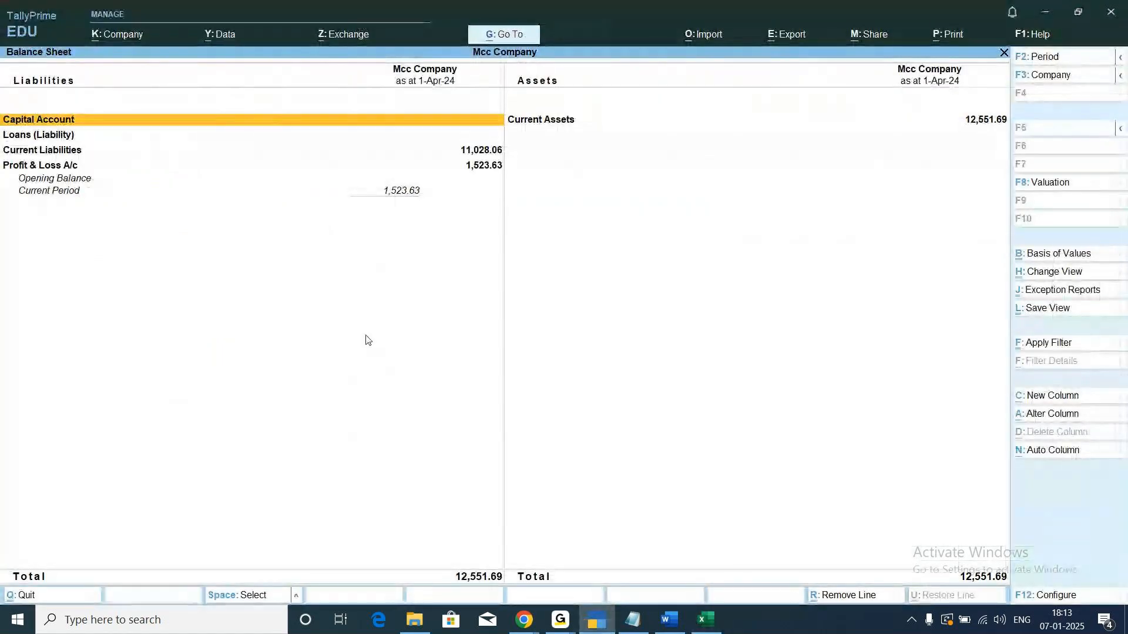
key("Escape")
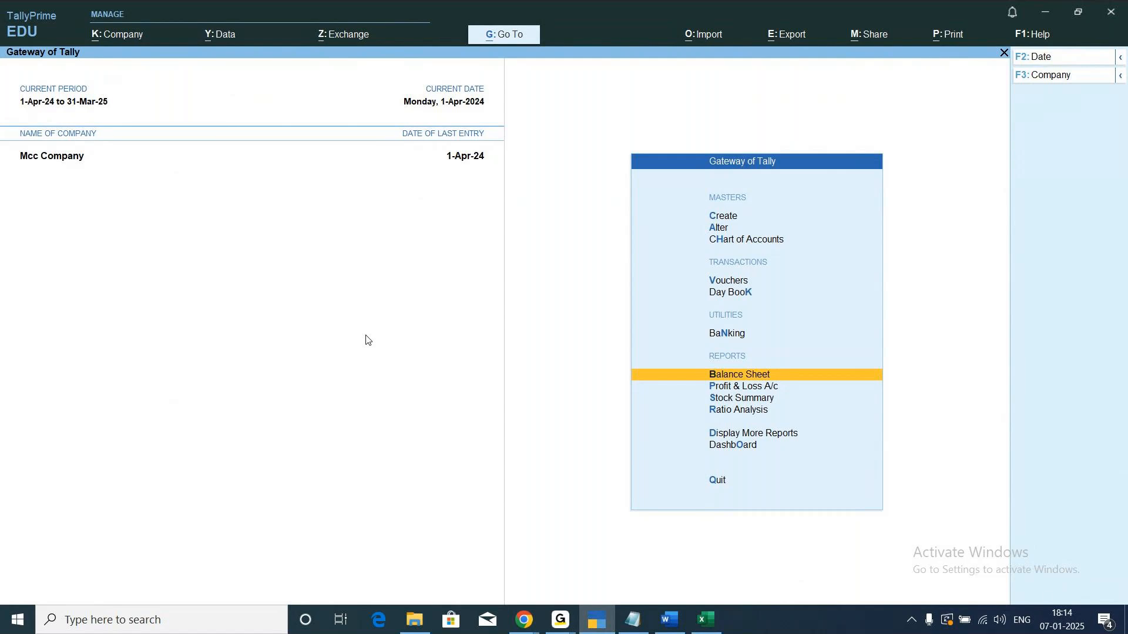
key("Return")
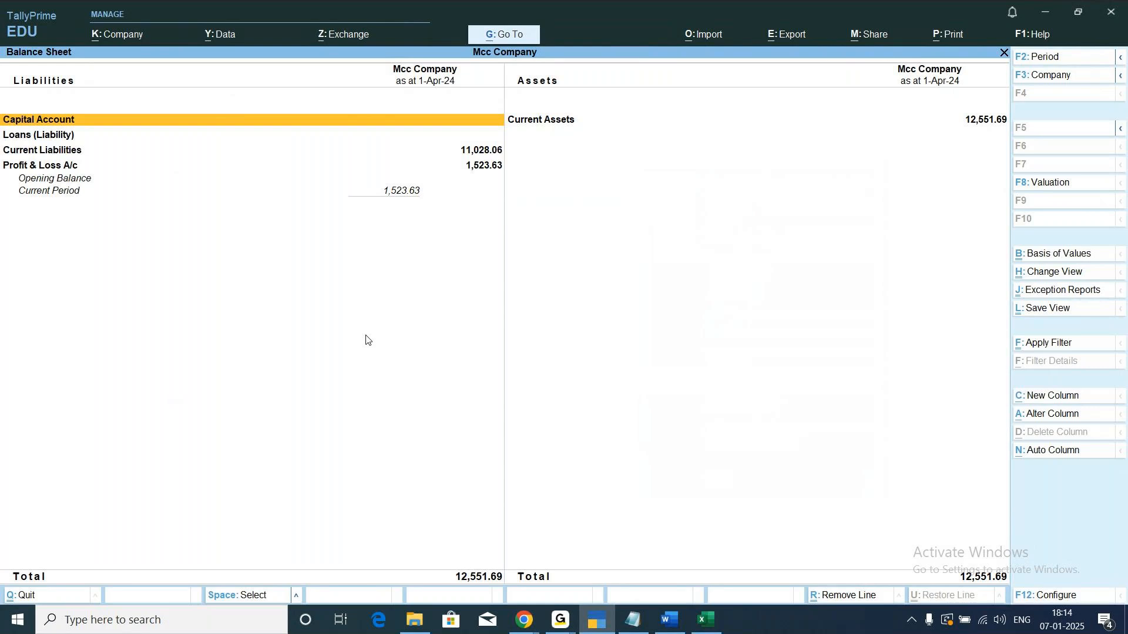
key("Escape")
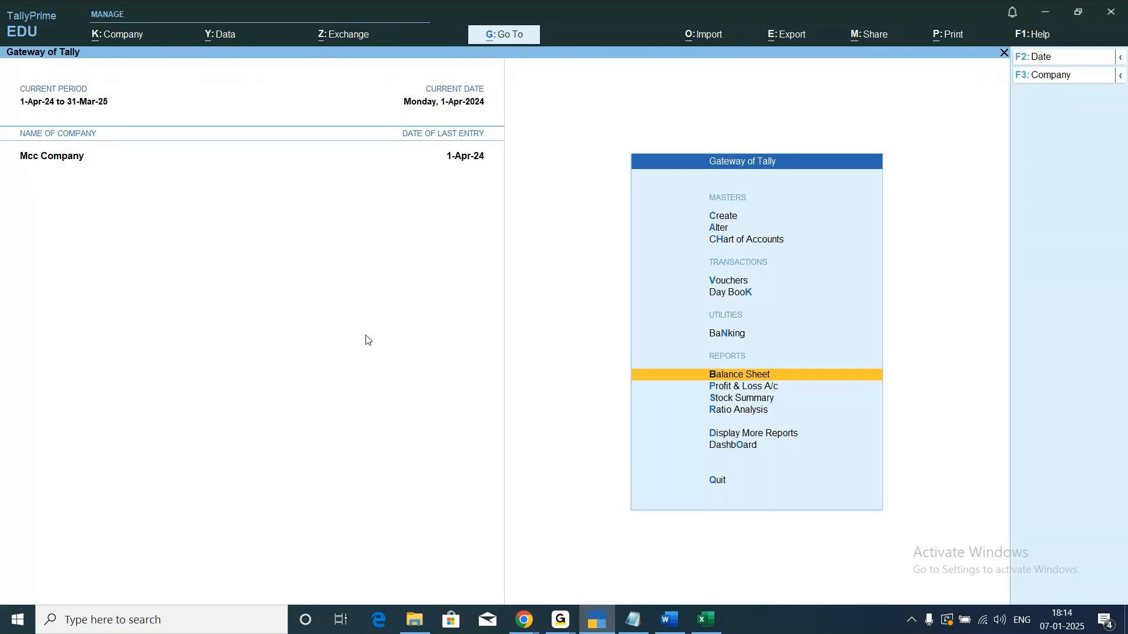
key("Return")
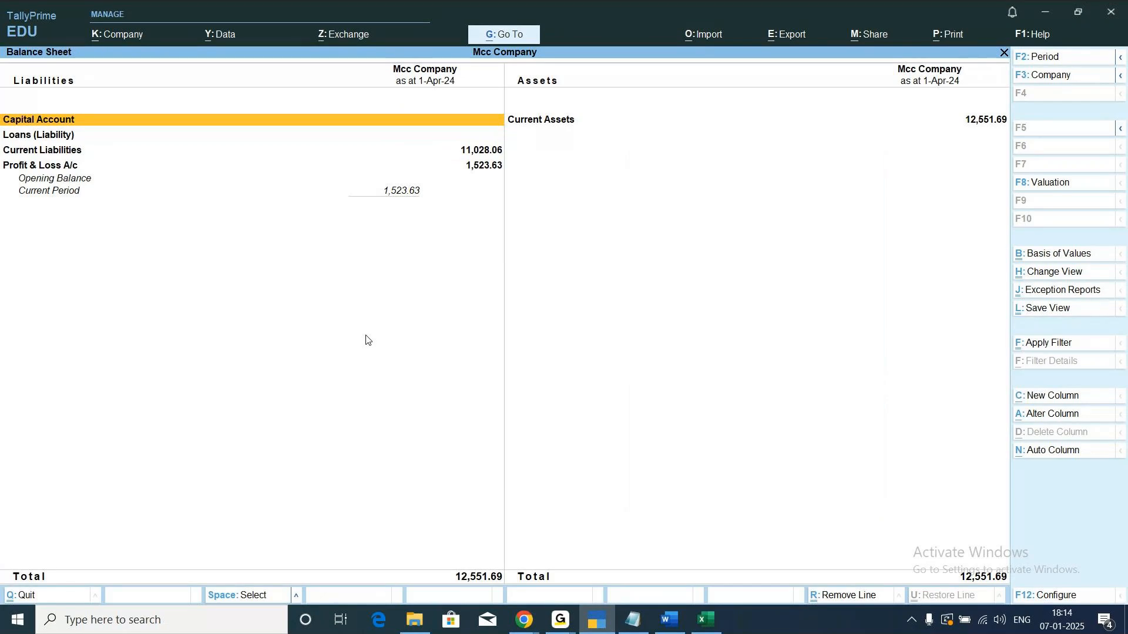
left_click(789, 36)
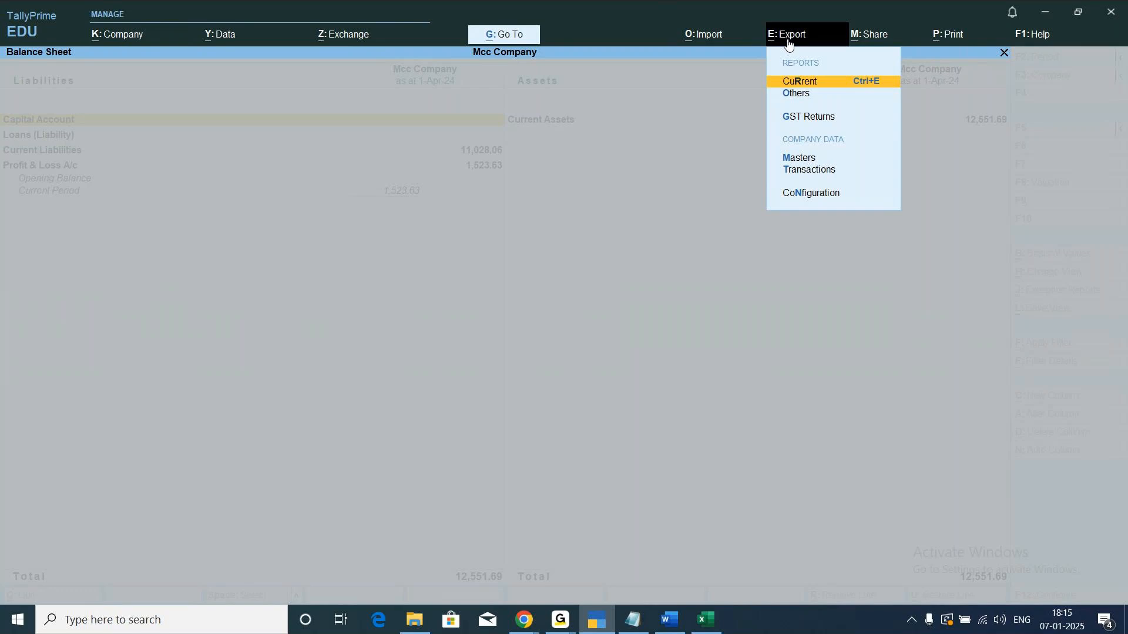
key("Return")
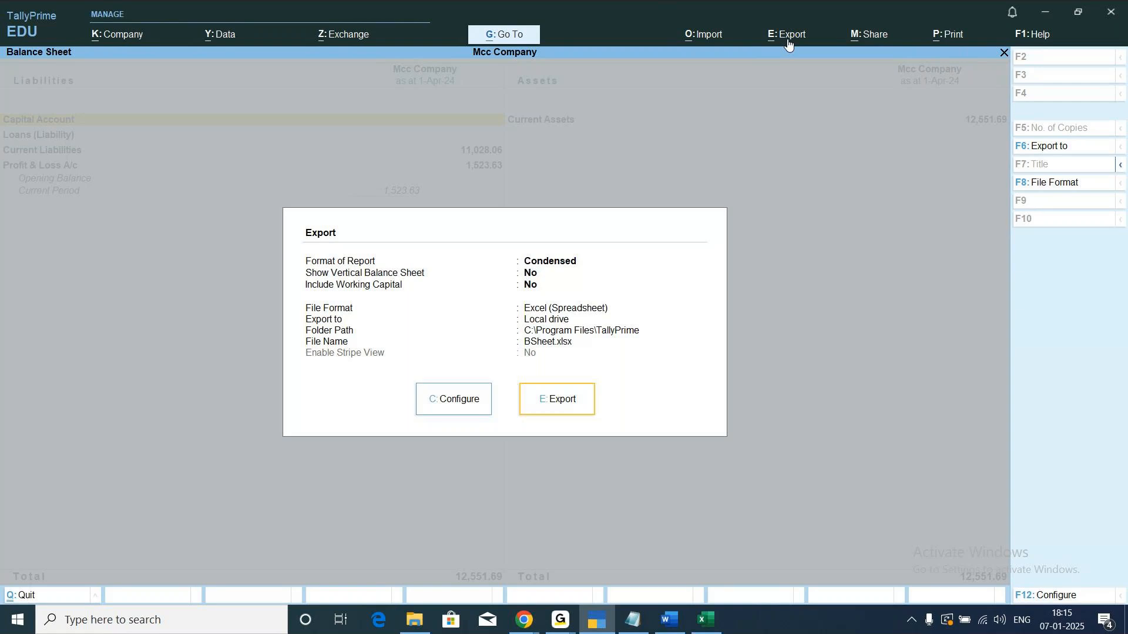
key("Escape")
key("Escape")
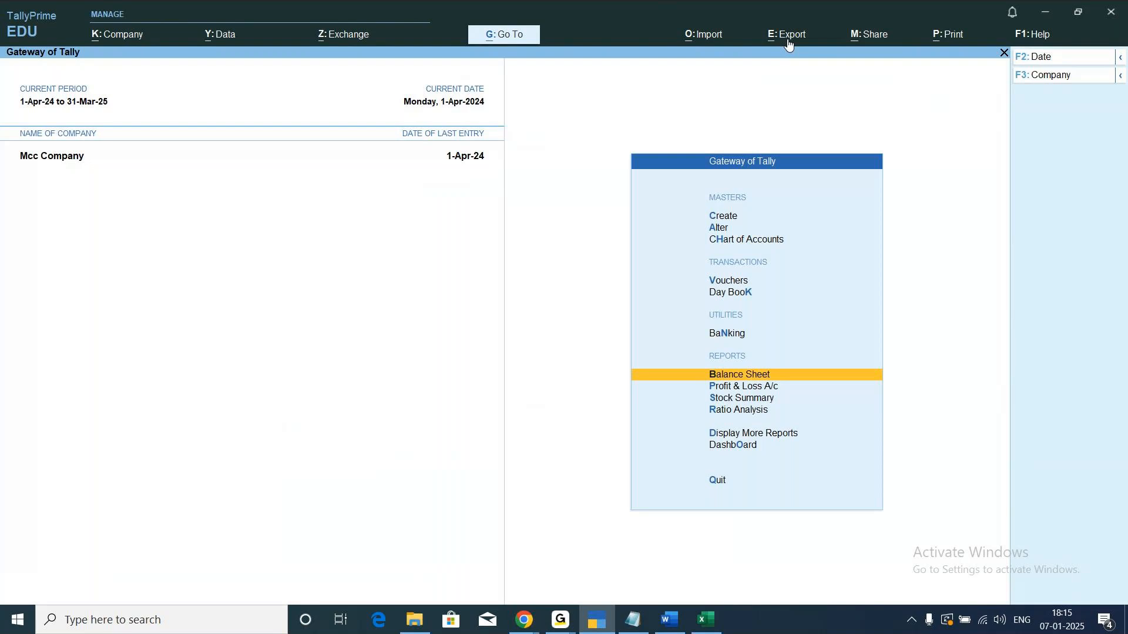
Review the exported Balance Sheet in Excel and the export and import notes in Notepad, and return to TallyPrime.
key("Down")
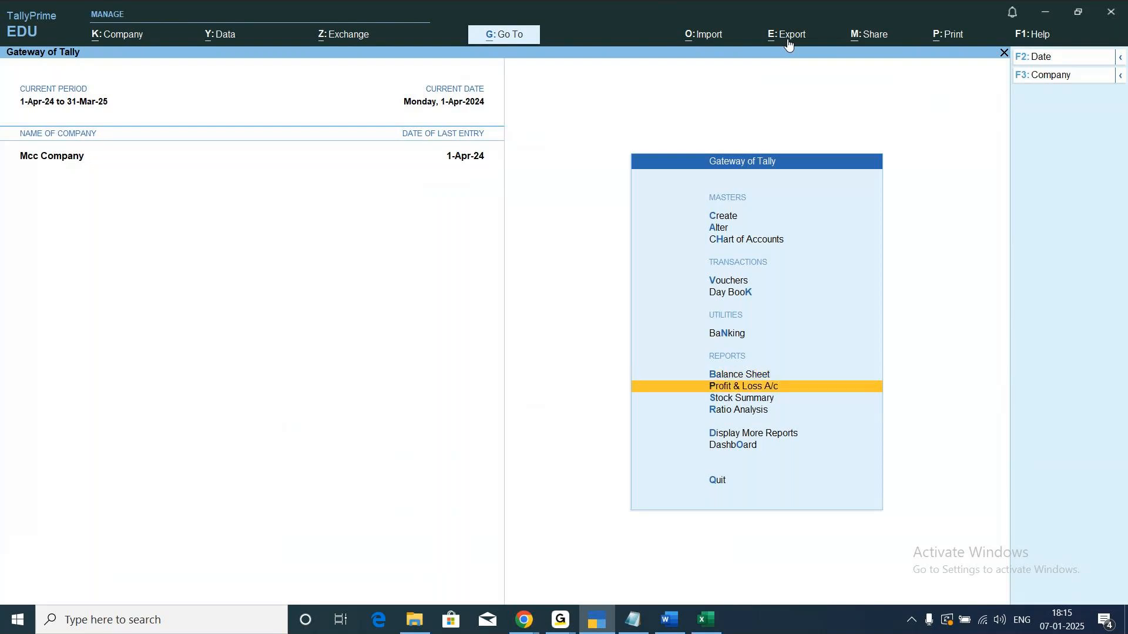
left_click(706, 621)
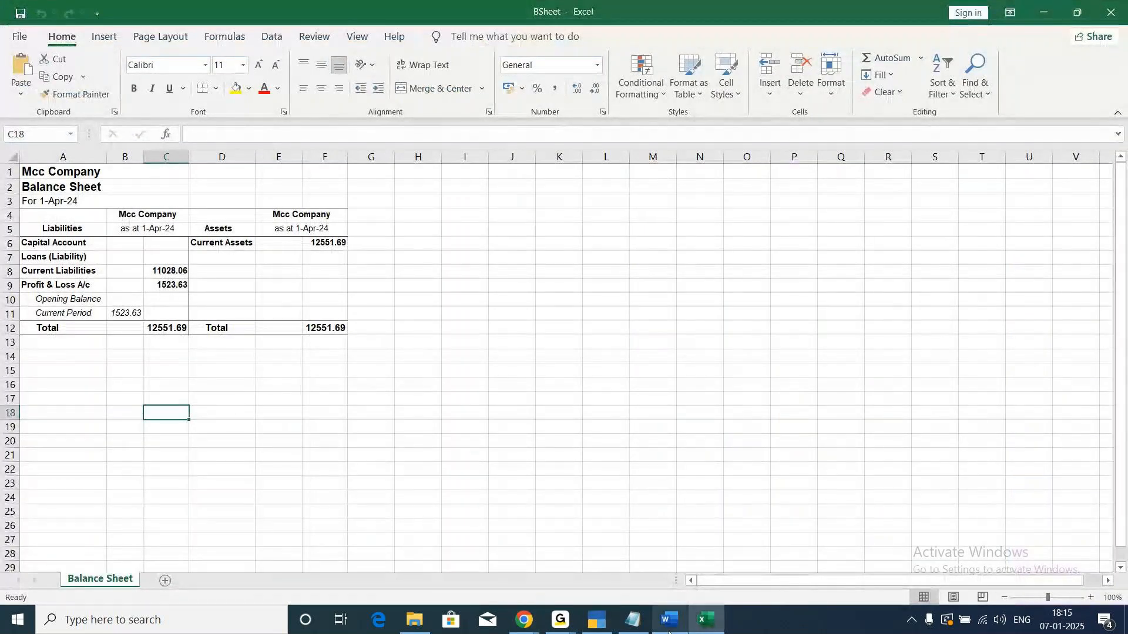
mouse_move(669, 631)
left_click(632, 621)
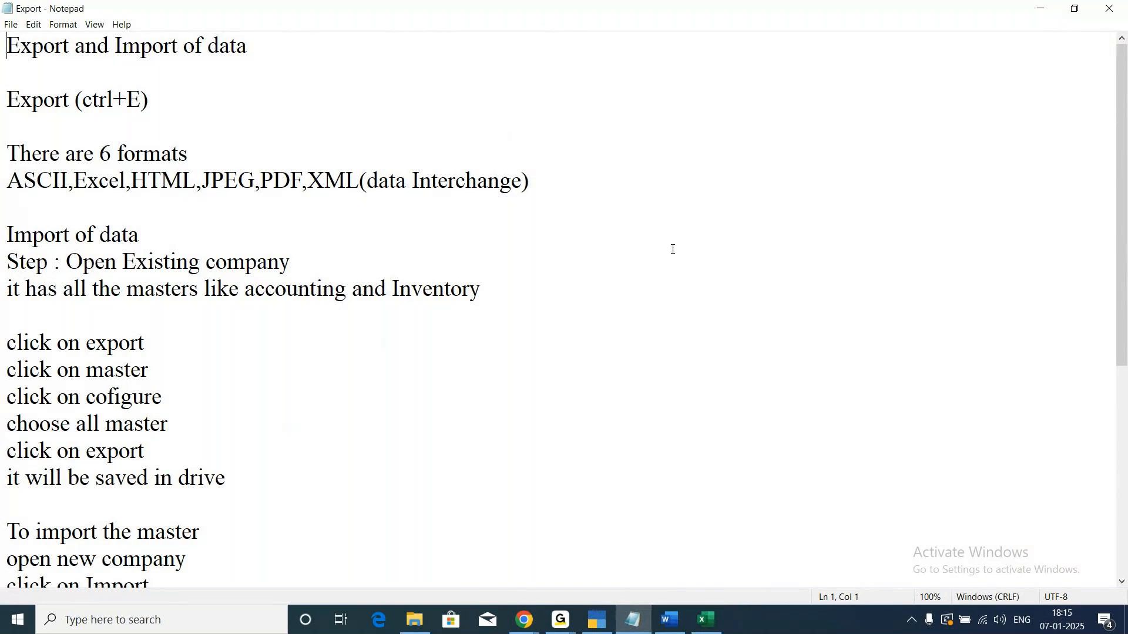
left_click(599, 629)
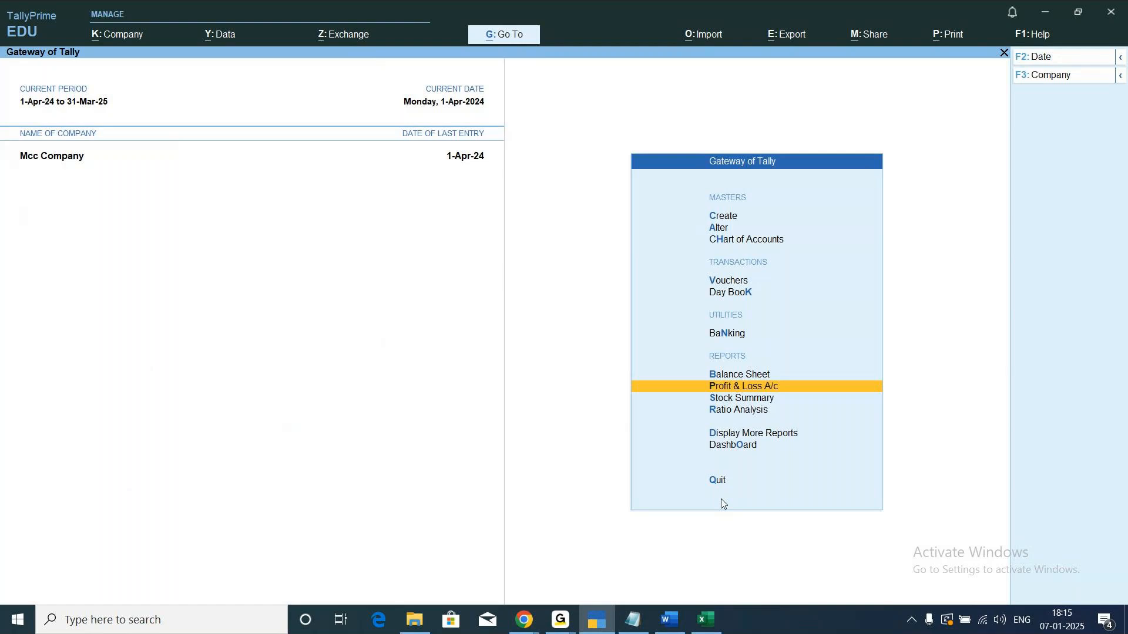
Select the company Nict HNM 2025 and try to load it with a backup to C:\.
left_click(110, 41)
key("Down")
key("Down")
key("Down")
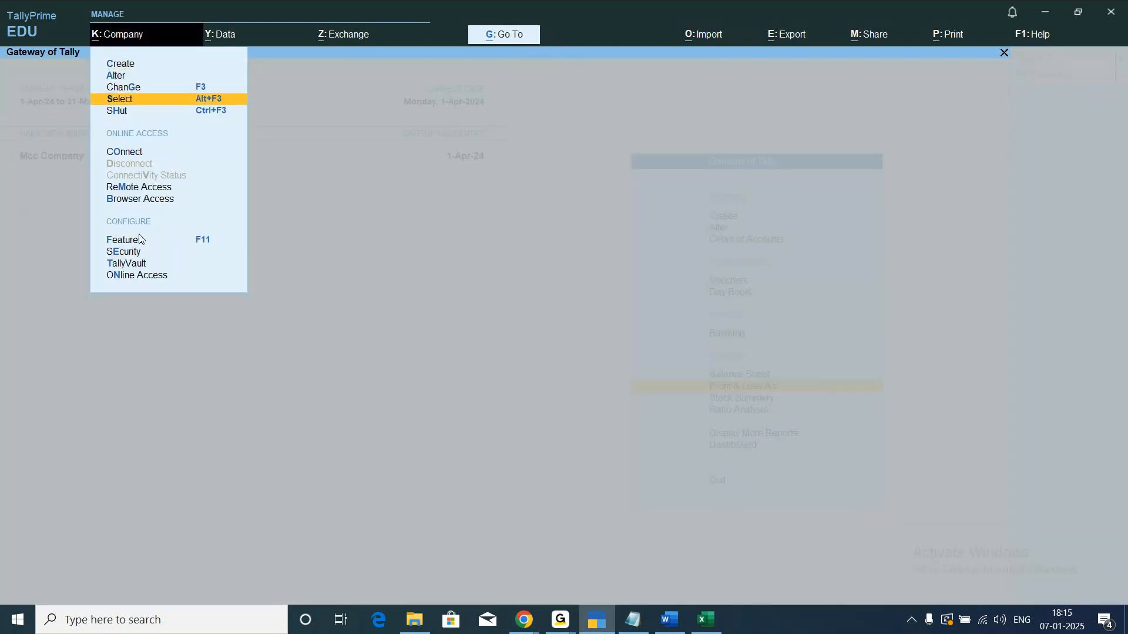
left_click(139, 238)
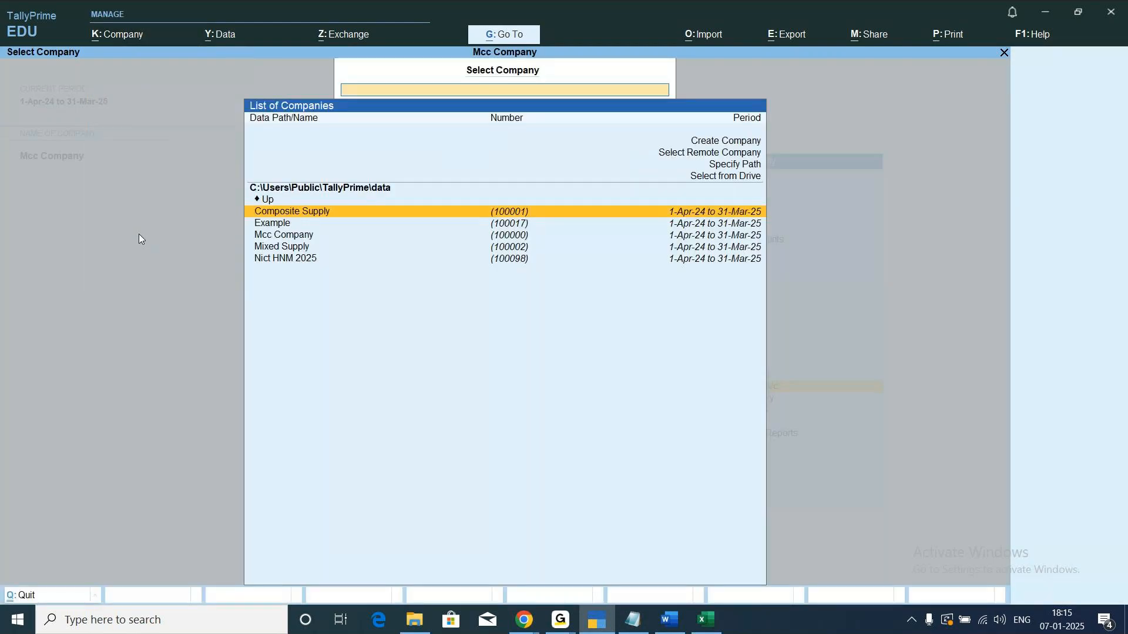
key("Down")
key("Down")
key("Down")
key("Down")
key("Return")
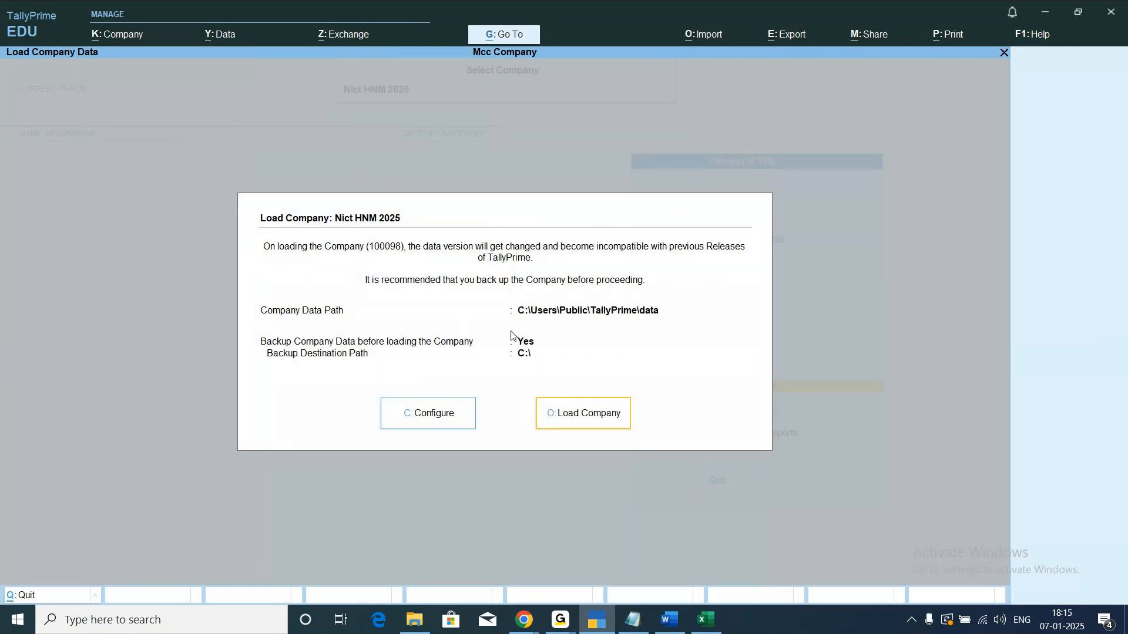
left_click(562, 415)
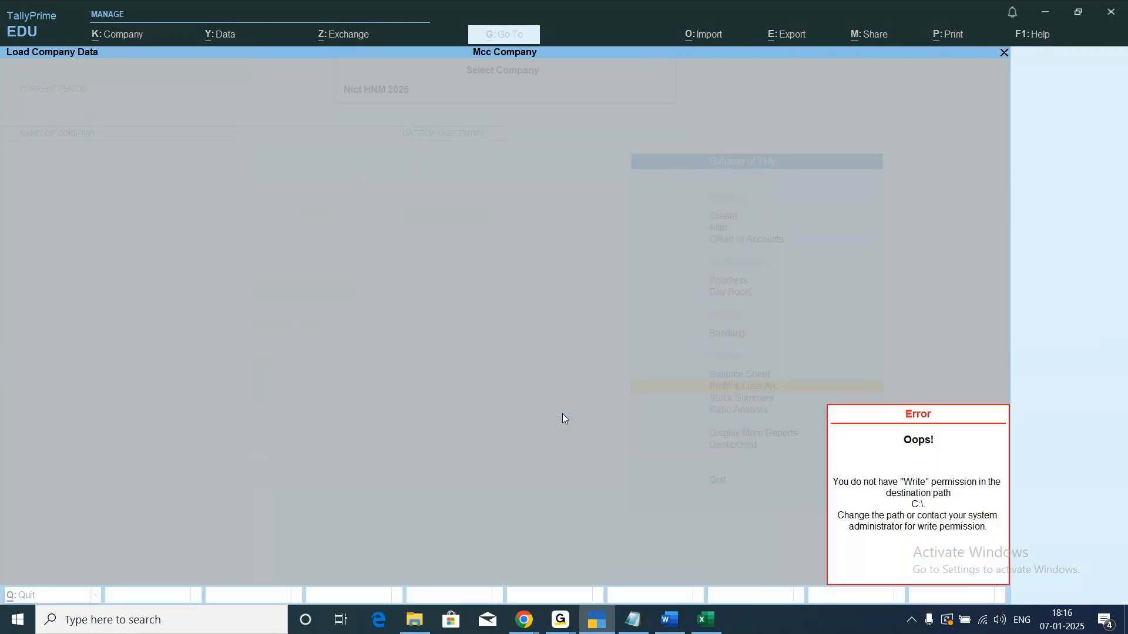
key("Escape")
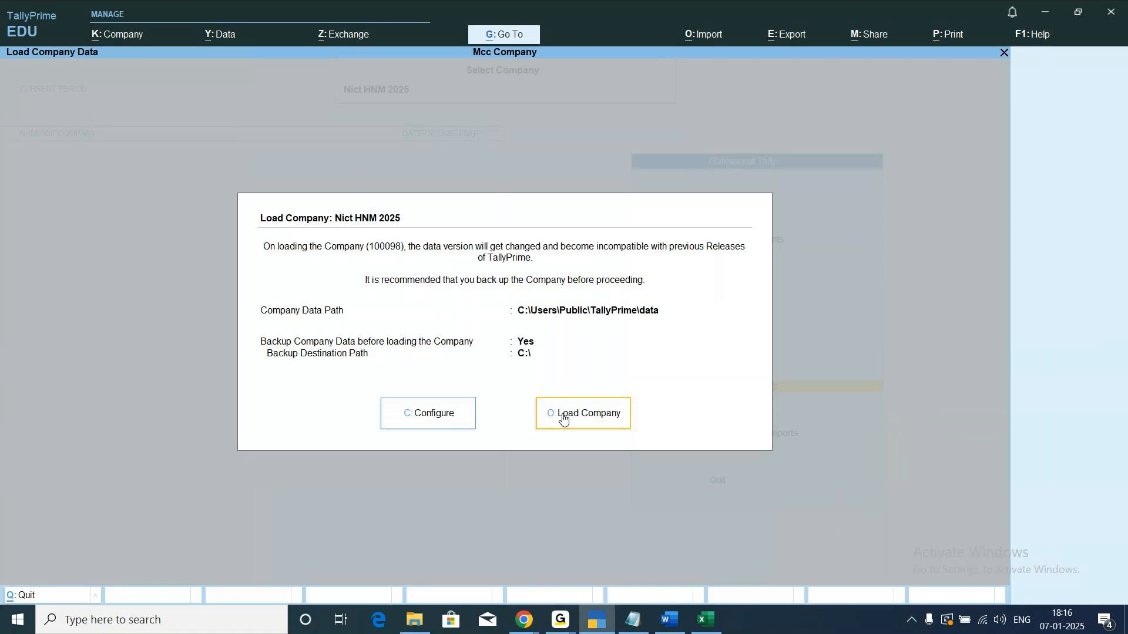
Set Backup Company Data before Migration to No and load the company Nict HNM 2025.
left_click(427, 417)
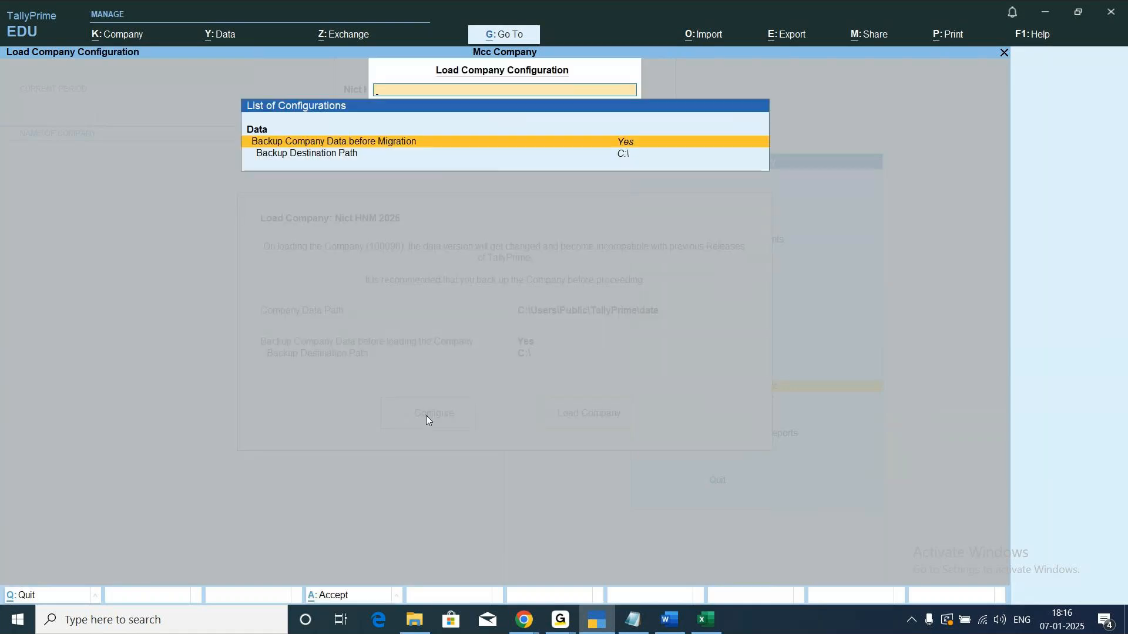
type("n")
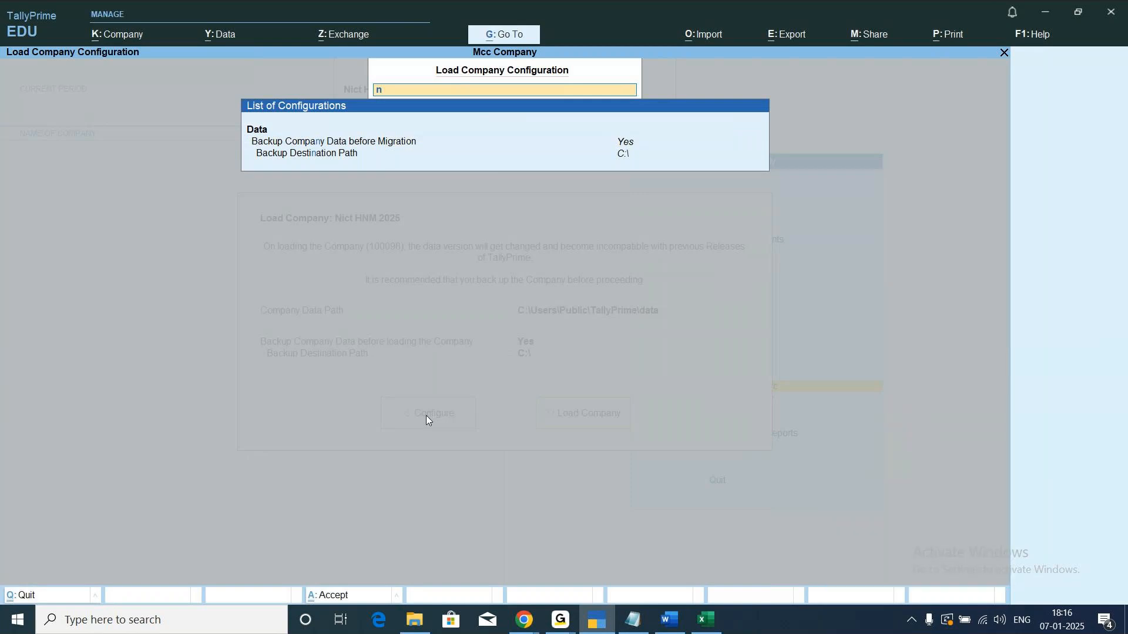
key("BackSpace")
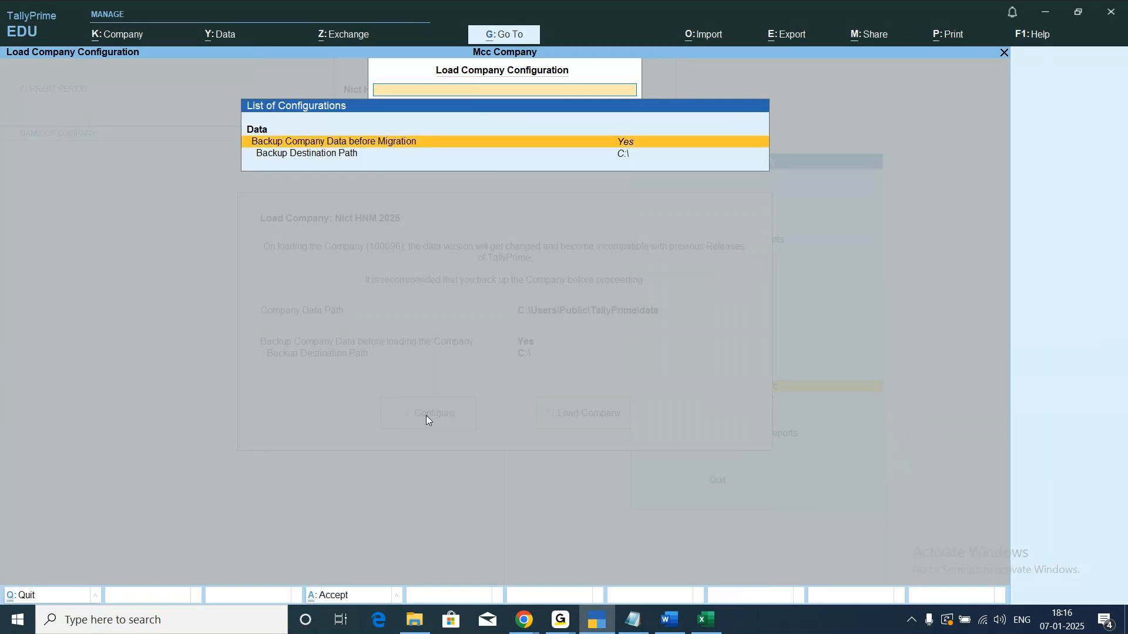
key("Return")
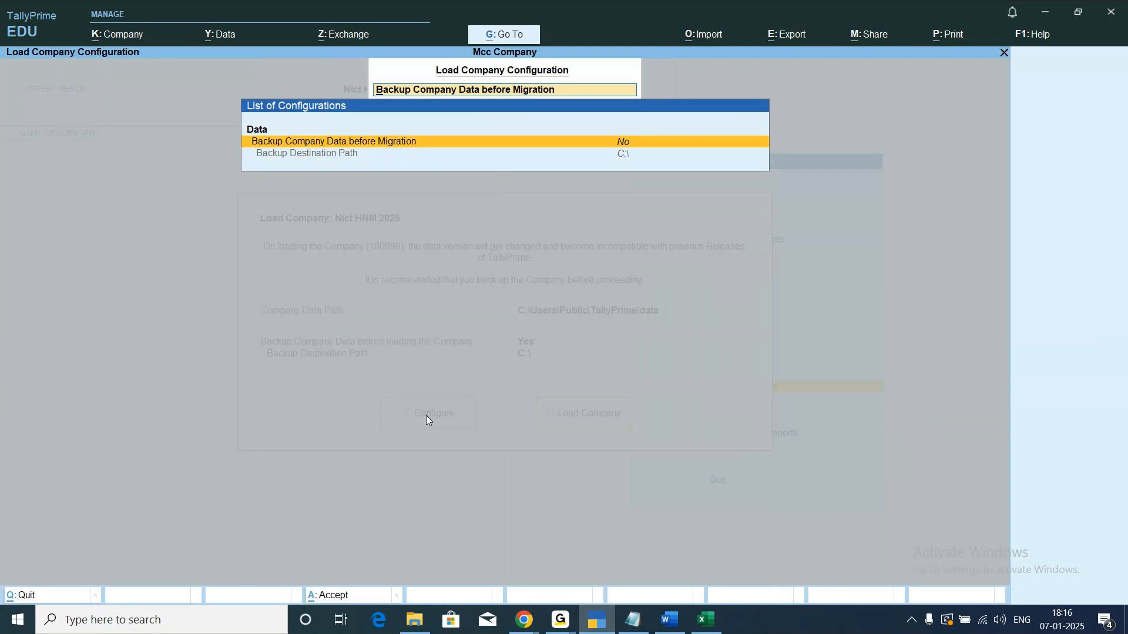
key("ctrl+a")
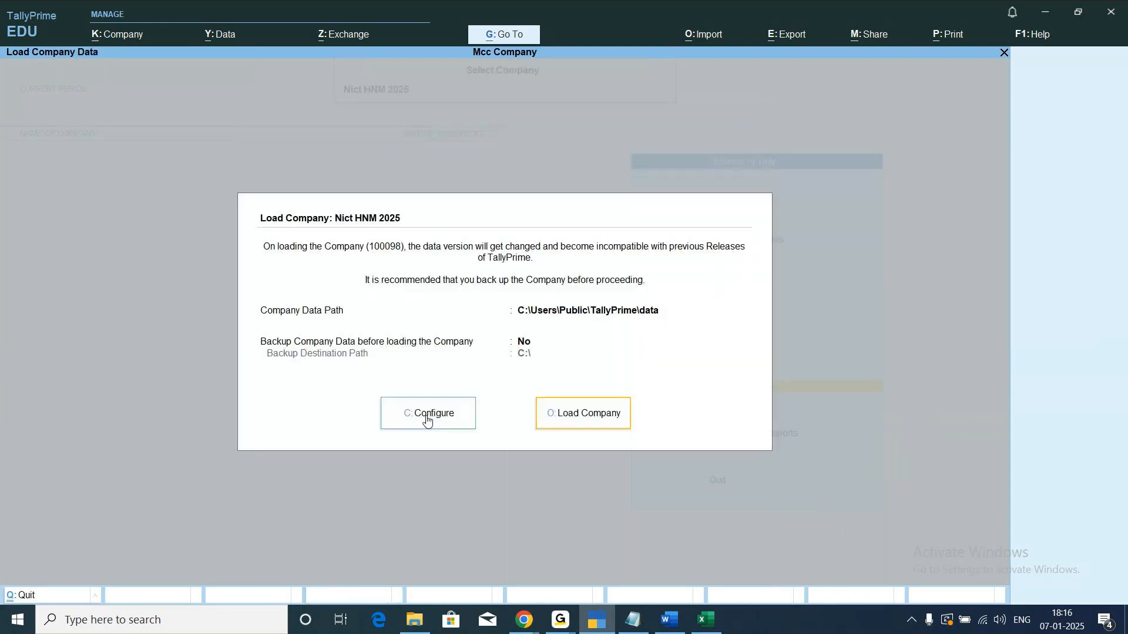
left_click(569, 411)
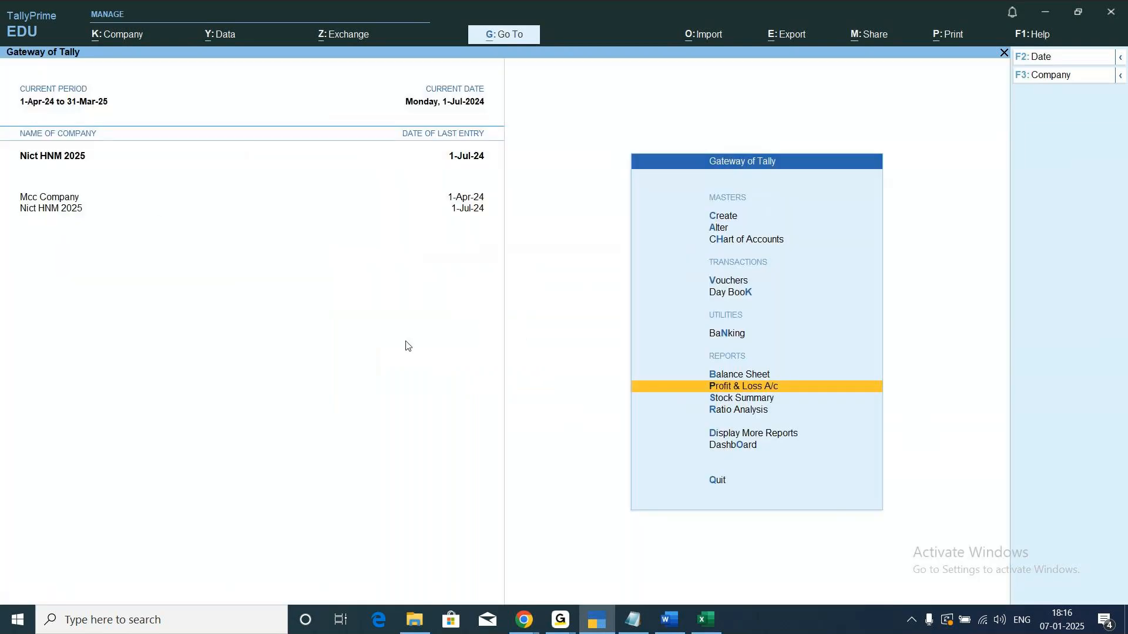
Open the Profit & Loss A/c report and bring up the export configuration for the current report.
key("Return")
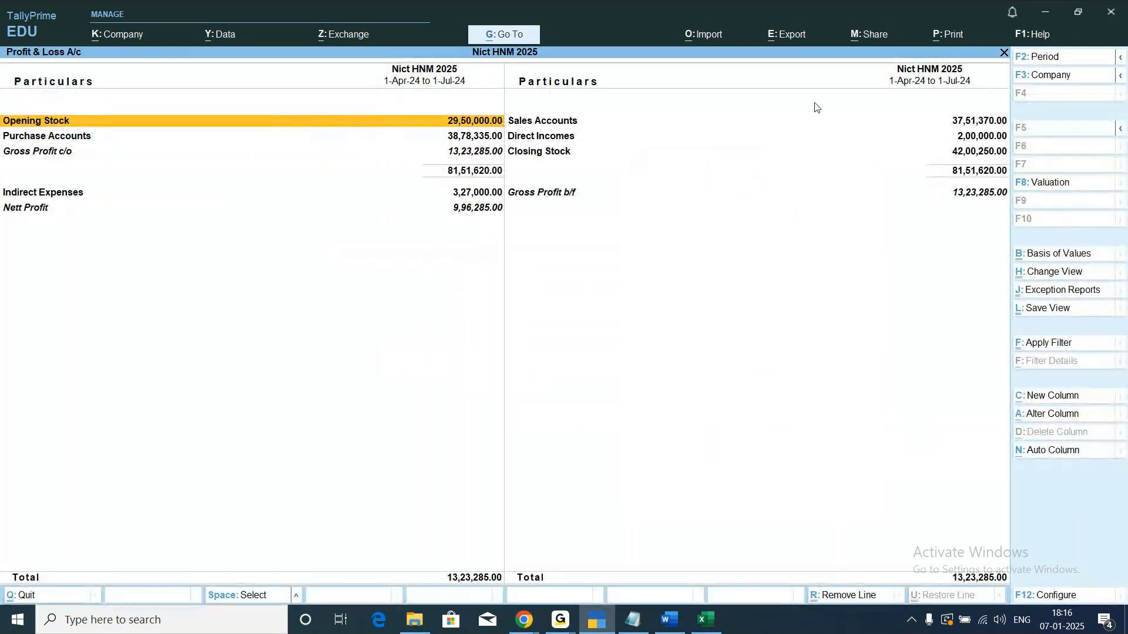
left_click(782, 42)
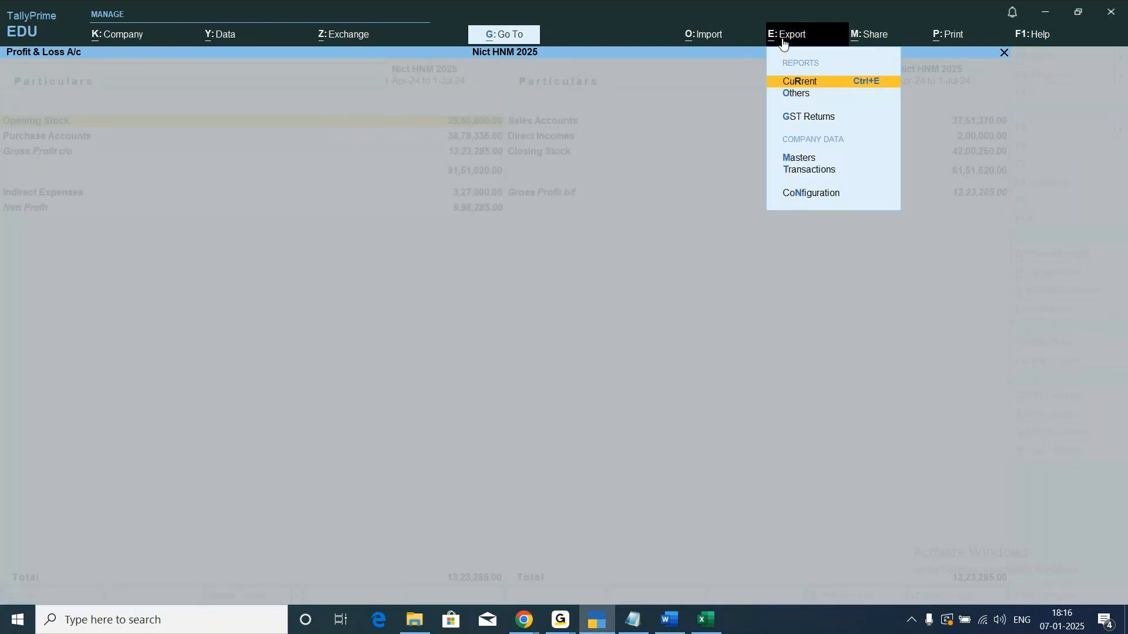
key("Return")
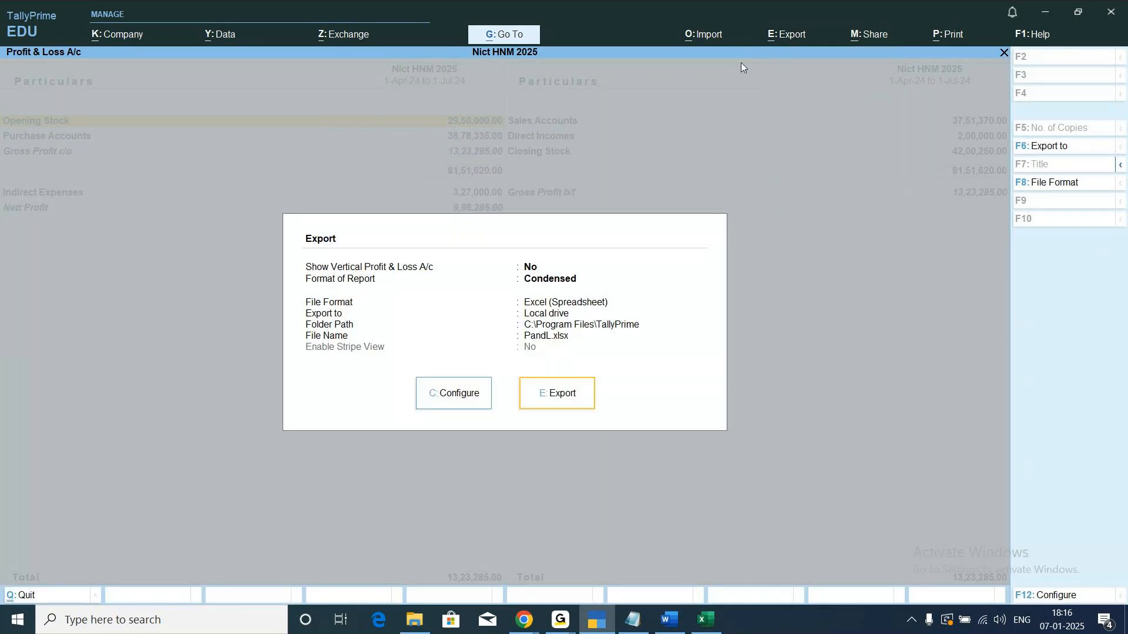
left_click(460, 401)
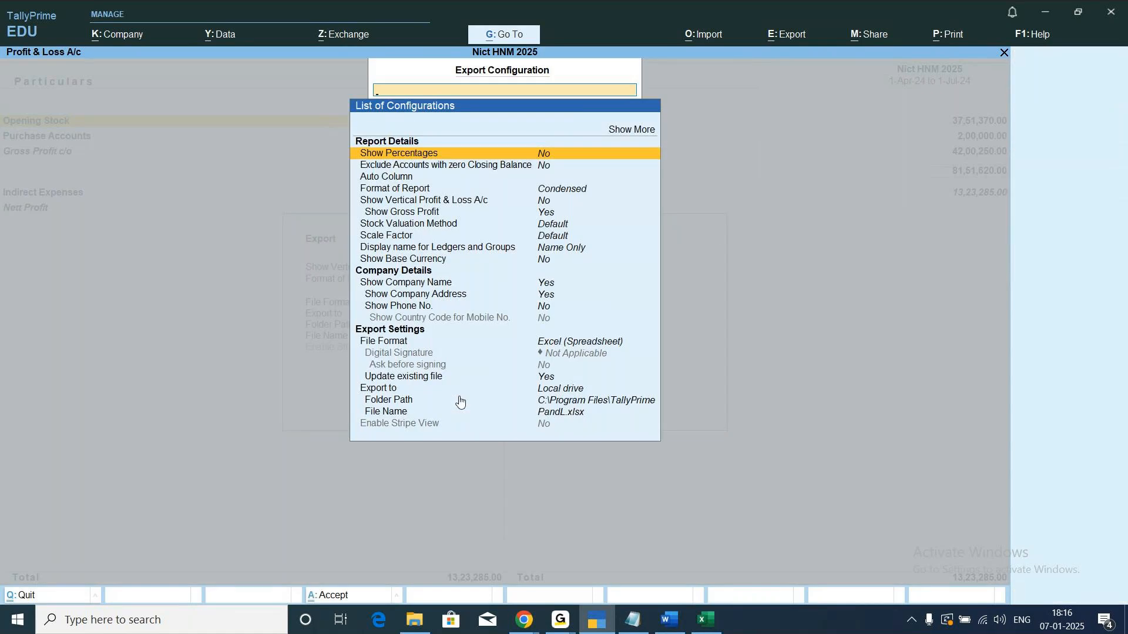
Set the Profit & Loss A/c export file format to HTML (Web-Publishing) and return to the export summary.
key("Down")
key("Down")
key("Down")
key("Down")
key("Down")
key("Down")
key("Down")
key("Down")
key("Down")
key("Down")
key("Down")
key("Down")
key("Down")
key("Down")
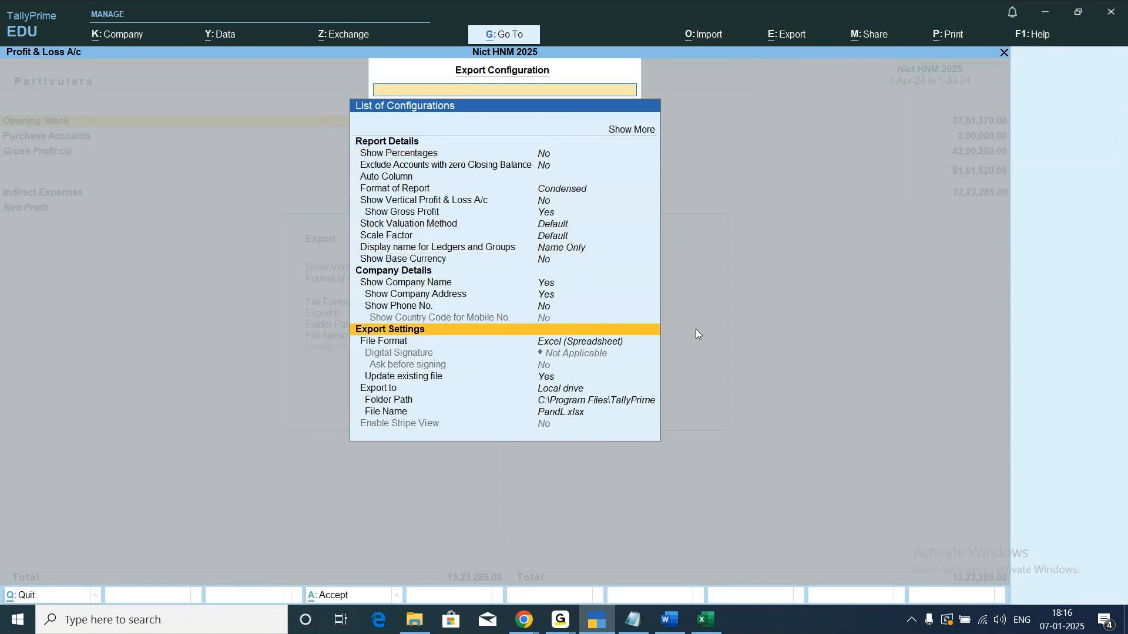
key("Down")
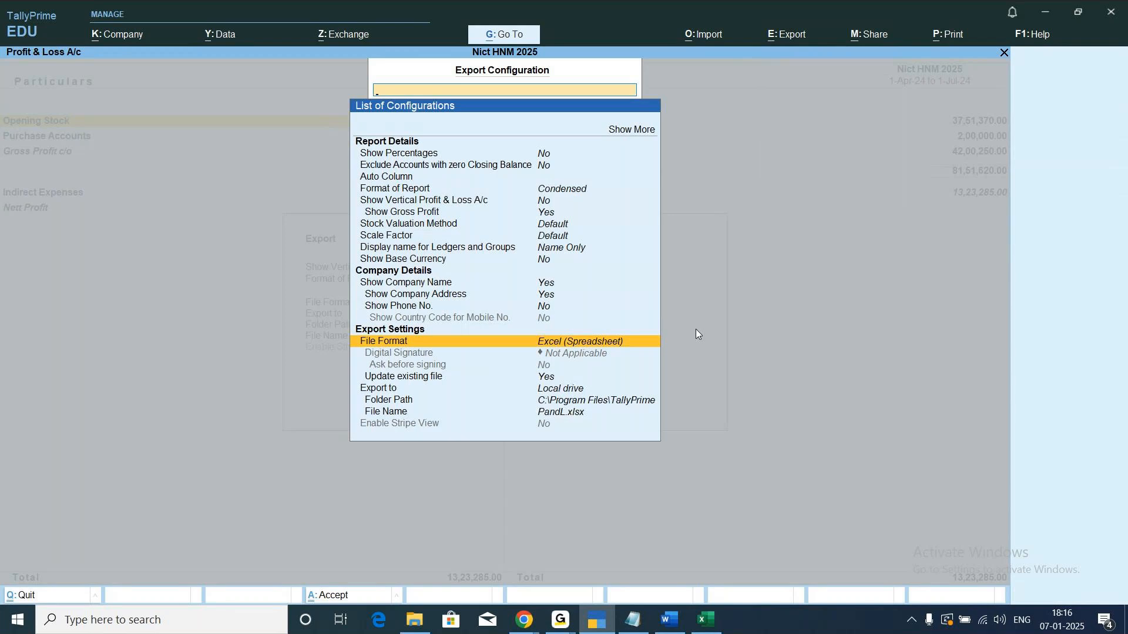
key("Return")
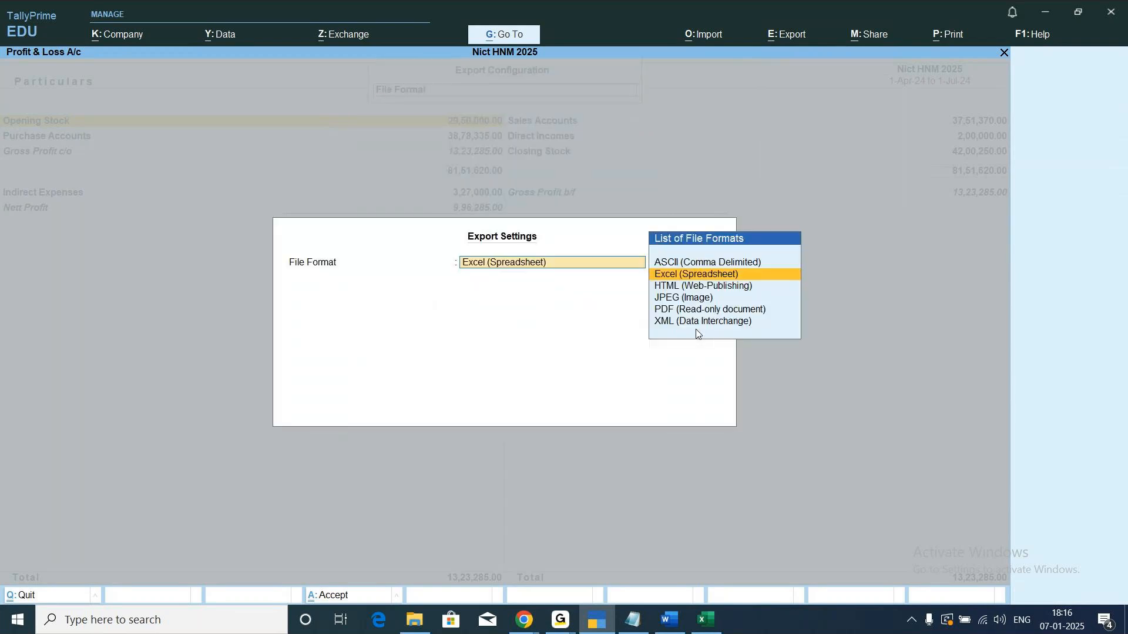
key("Down")
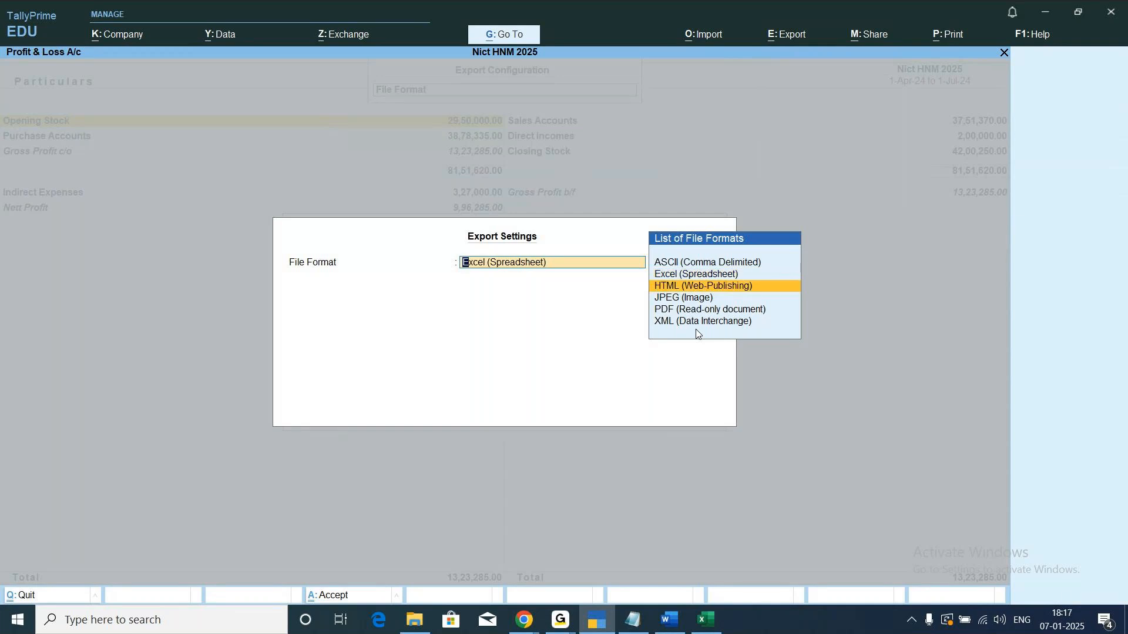
key("Return")
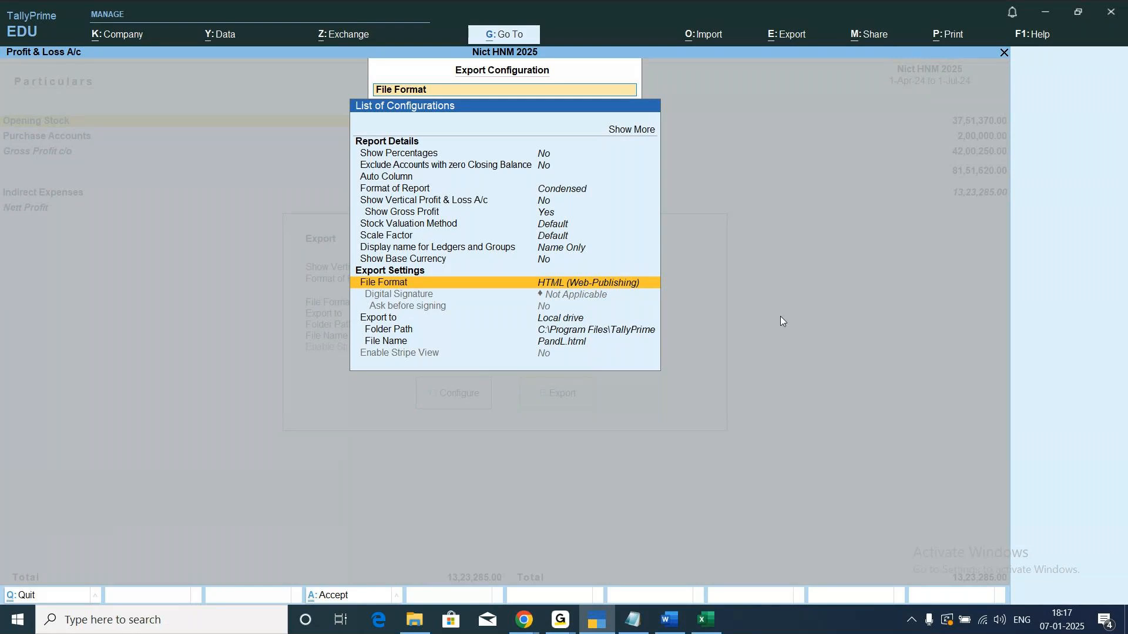
key("Escape")
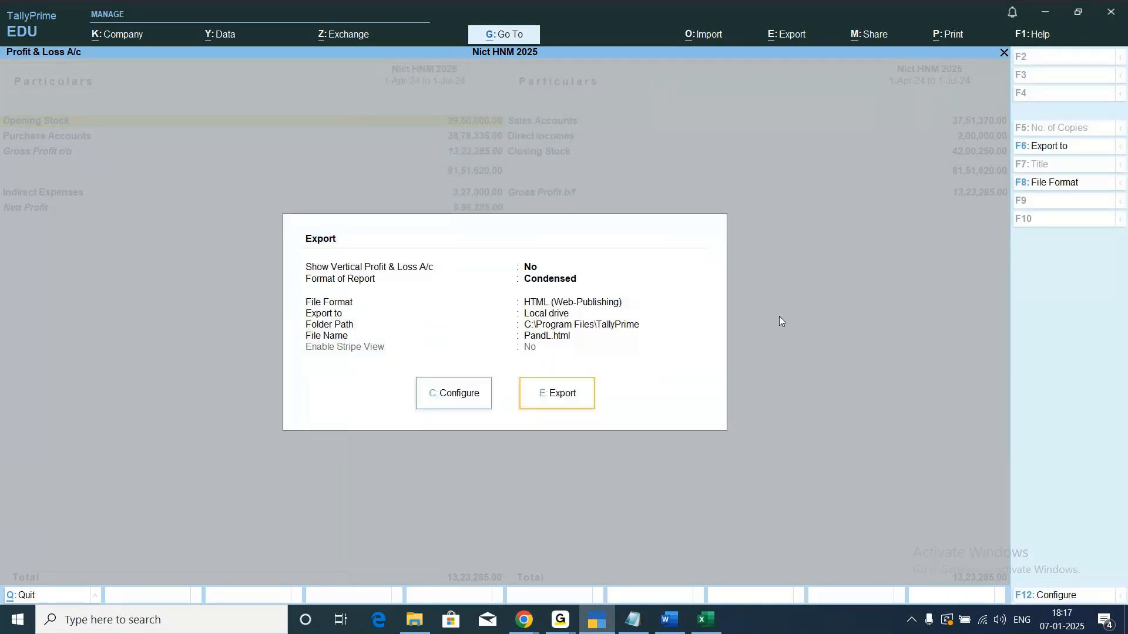
Export the Profit & Loss A/c to PandL.html and open the exported file in Google Chrome.
left_click(552, 395)
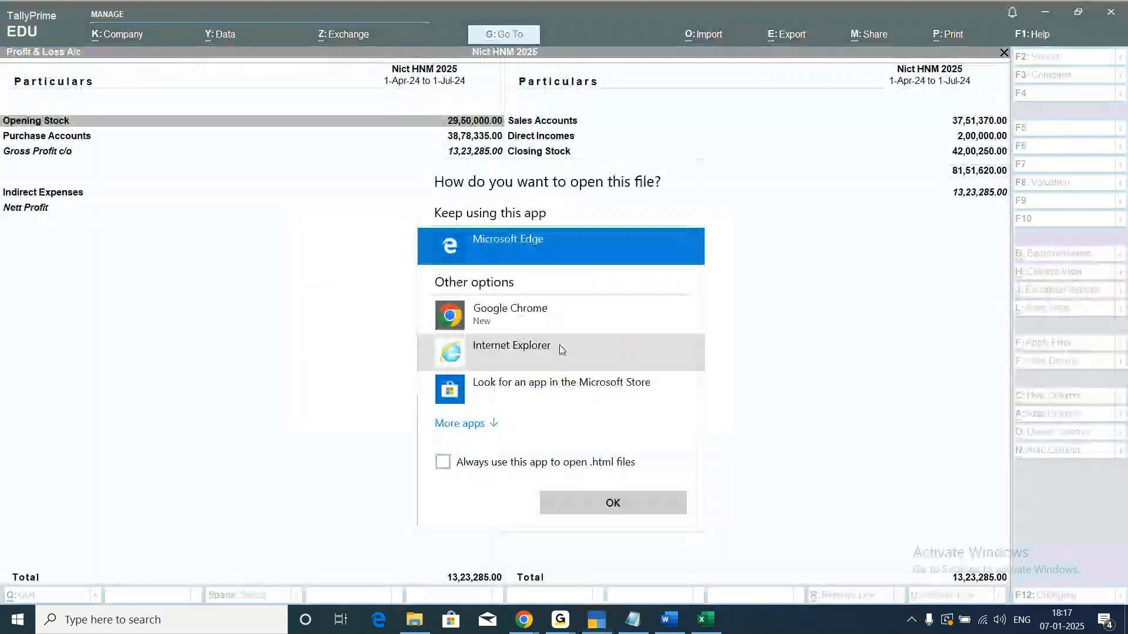
left_click(514, 320)
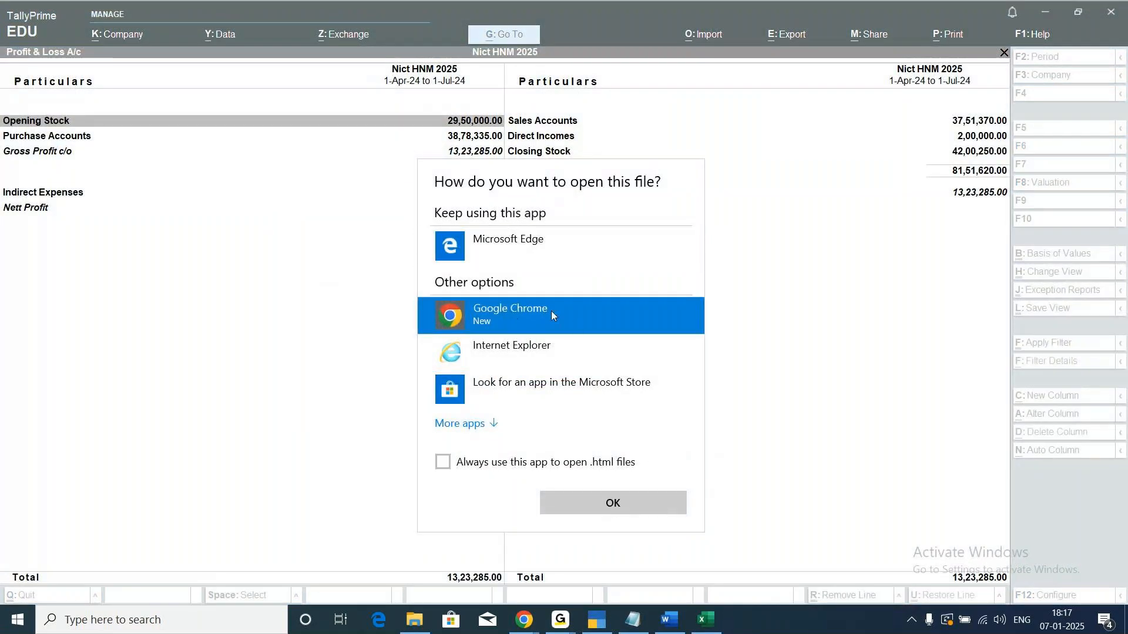
left_click(573, 496)
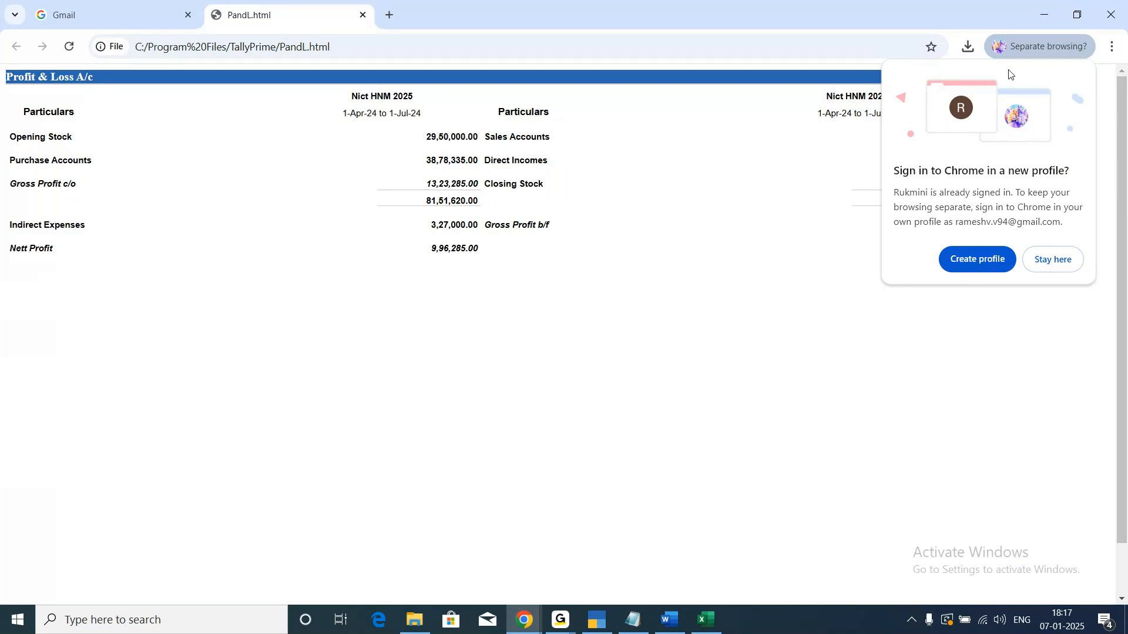
left_click_drag(1008, 70, 960, 324)
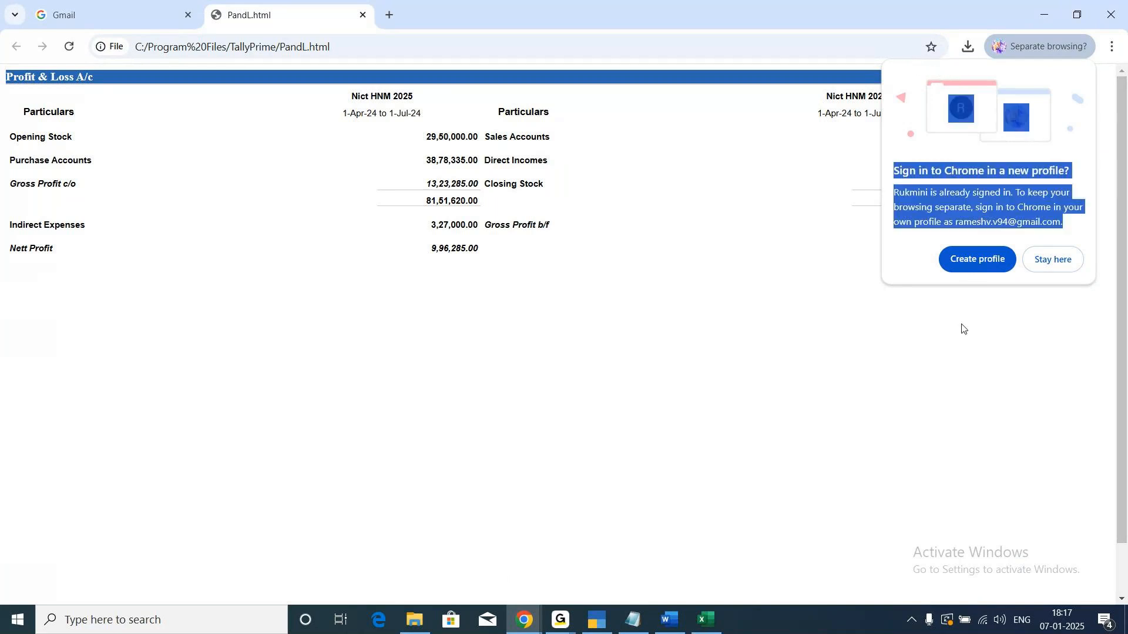
left_click(695, 296)
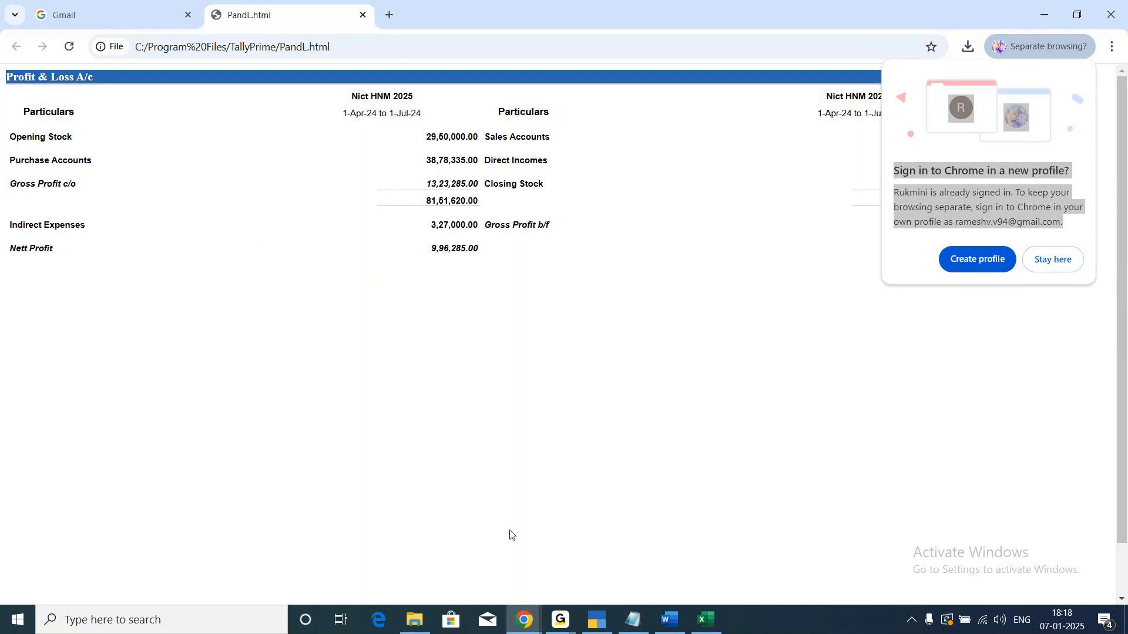
Switch back to TallyPrime, leave the Profit & Loss A/c and open the export configuration for the Stock Summary report.
left_click(558, 620)
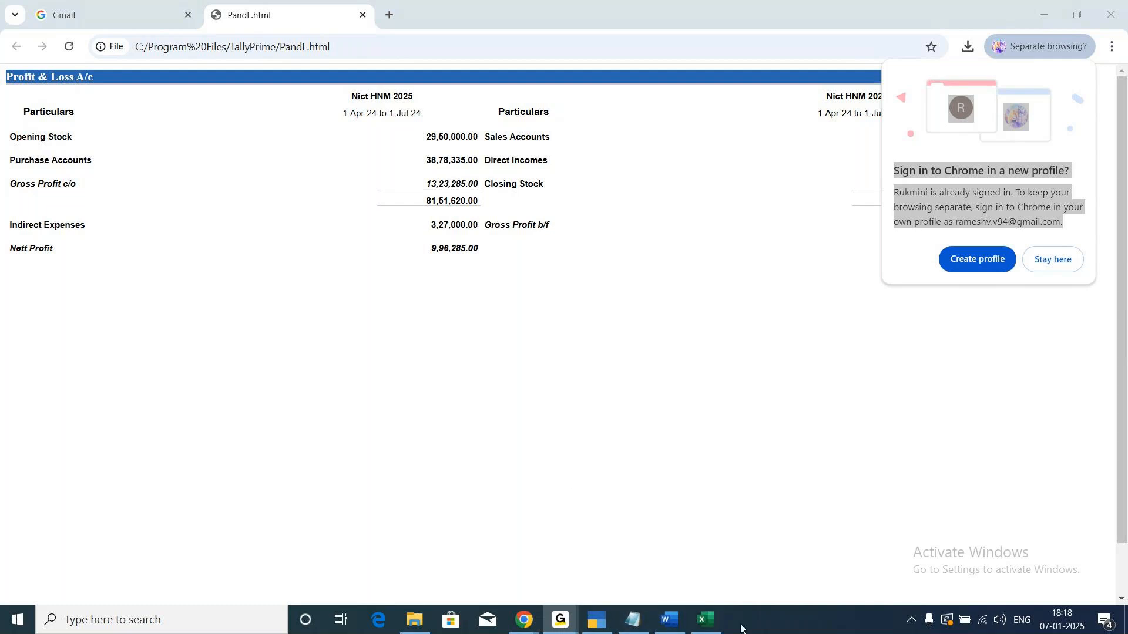
left_click(592, 624)
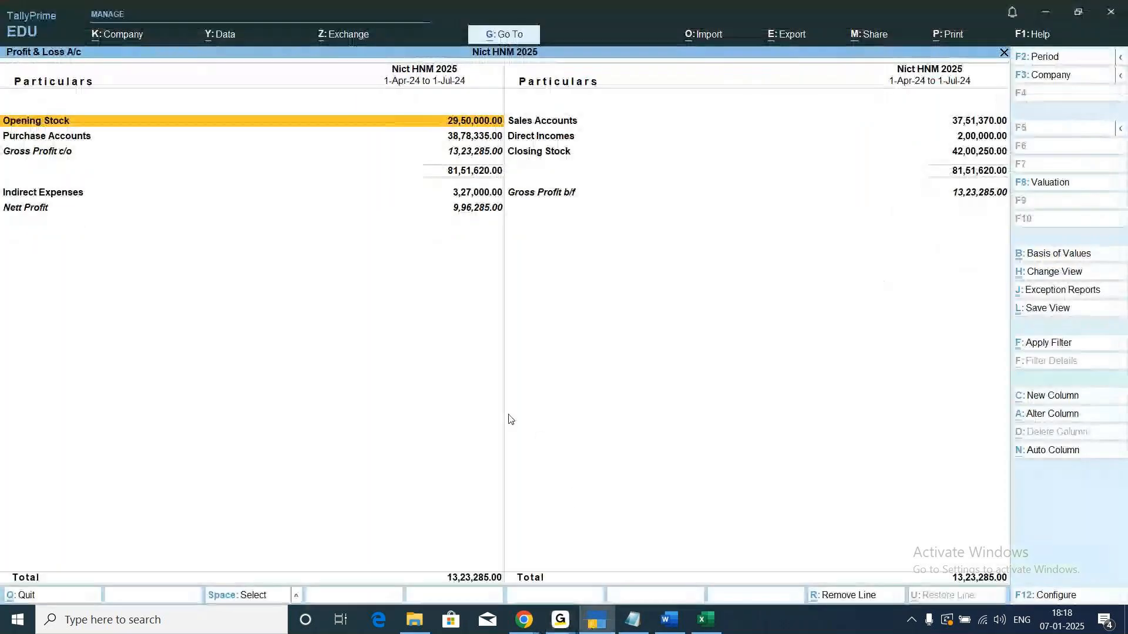
key("Escape")
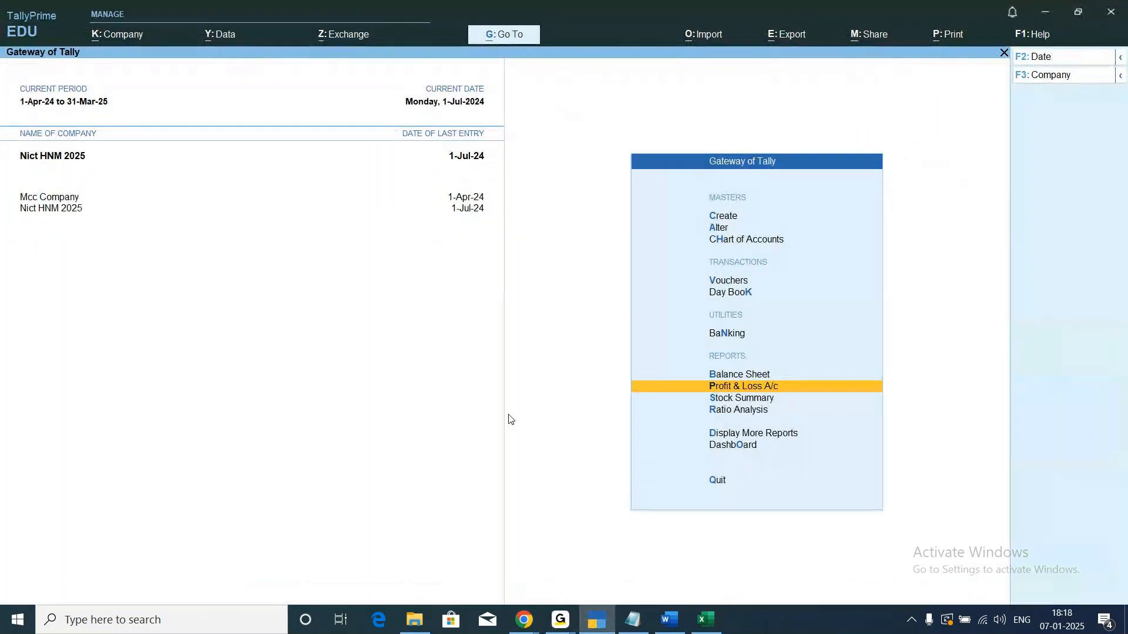
key("Down")
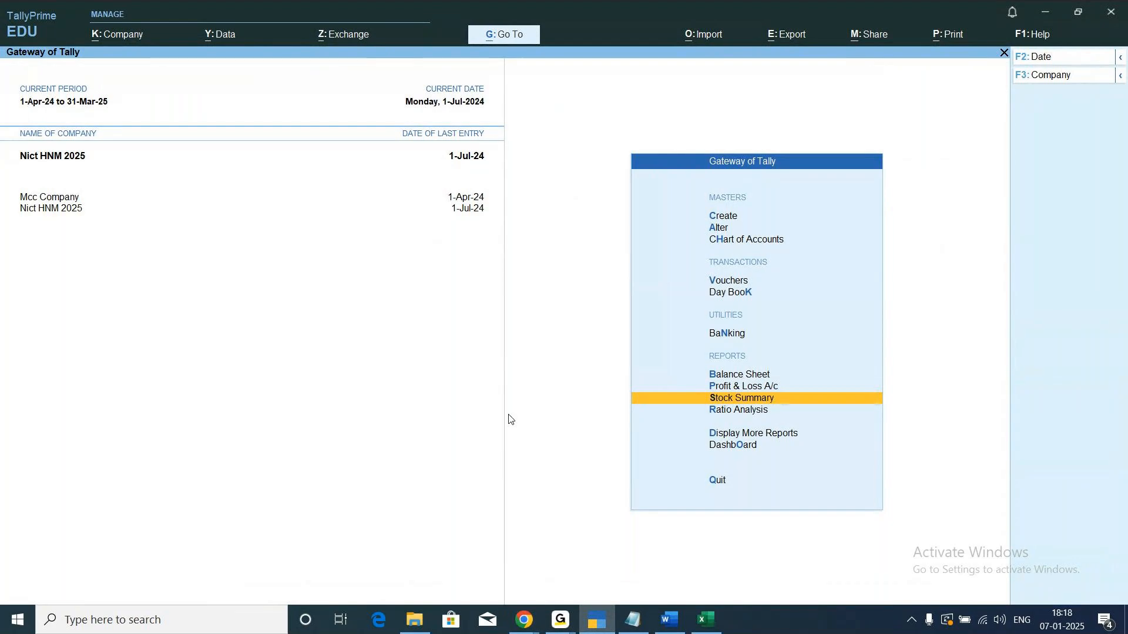
key("Return")
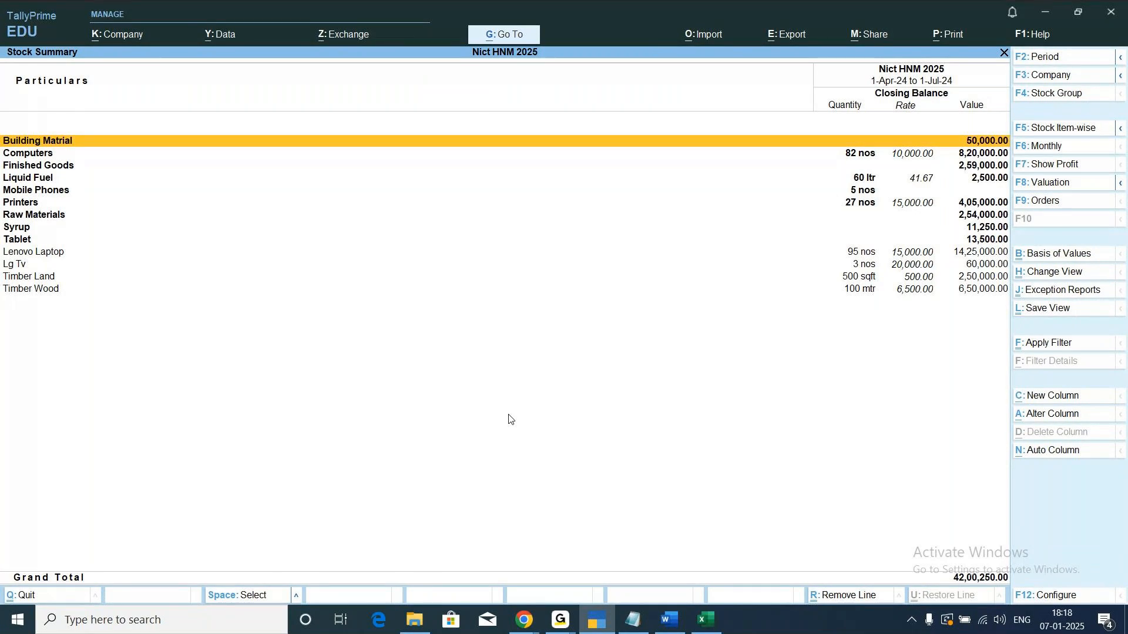
left_click(790, 40)
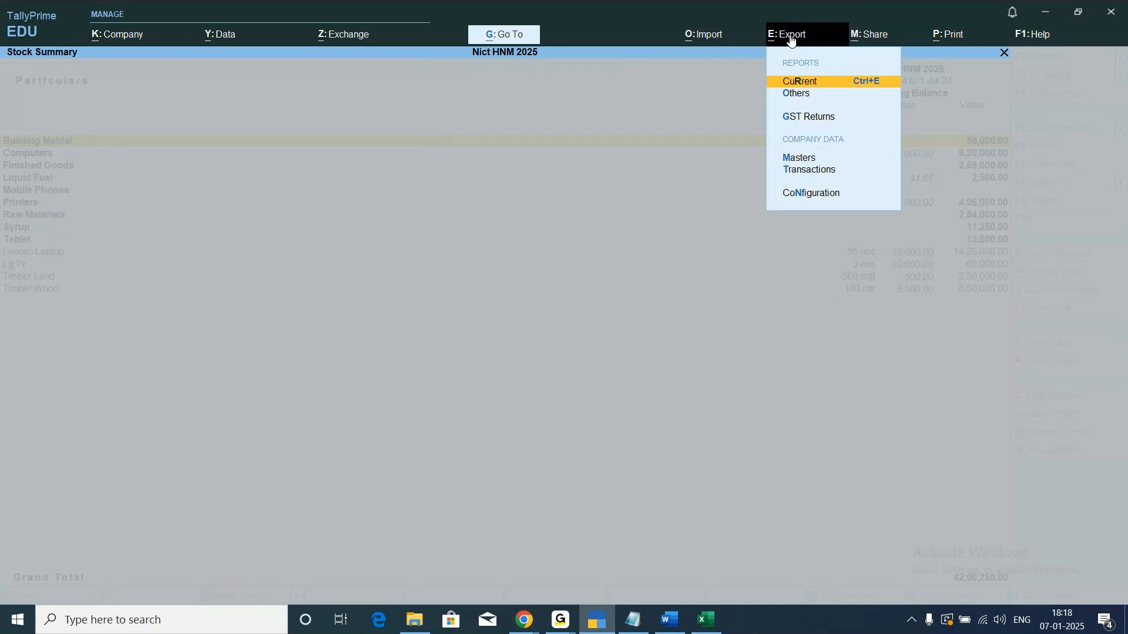
key("Return")
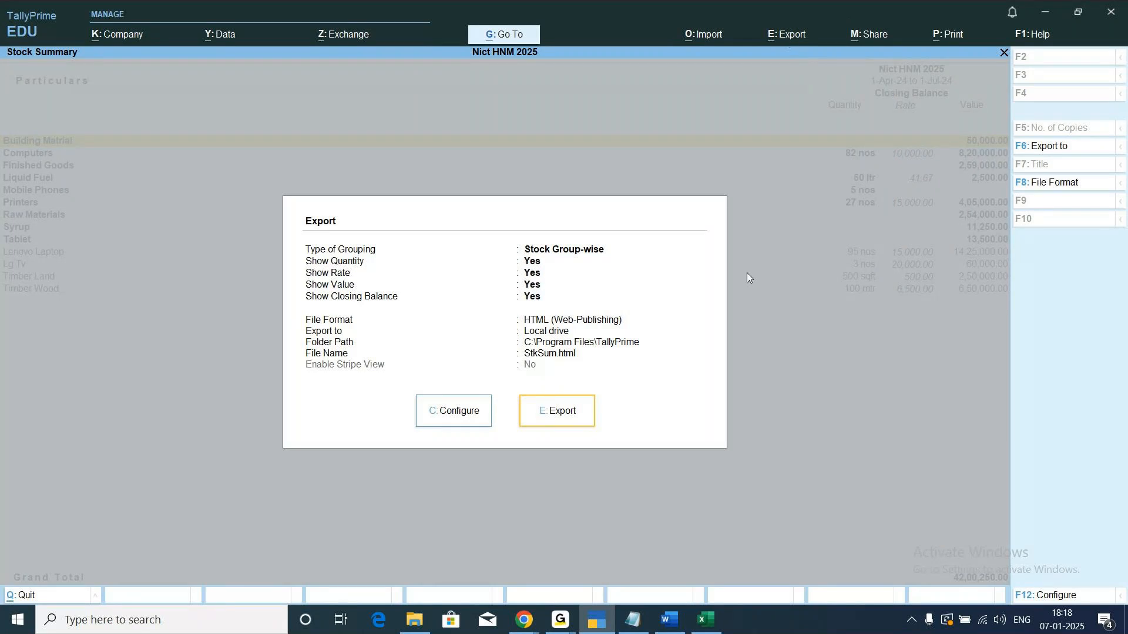
left_click(457, 422)
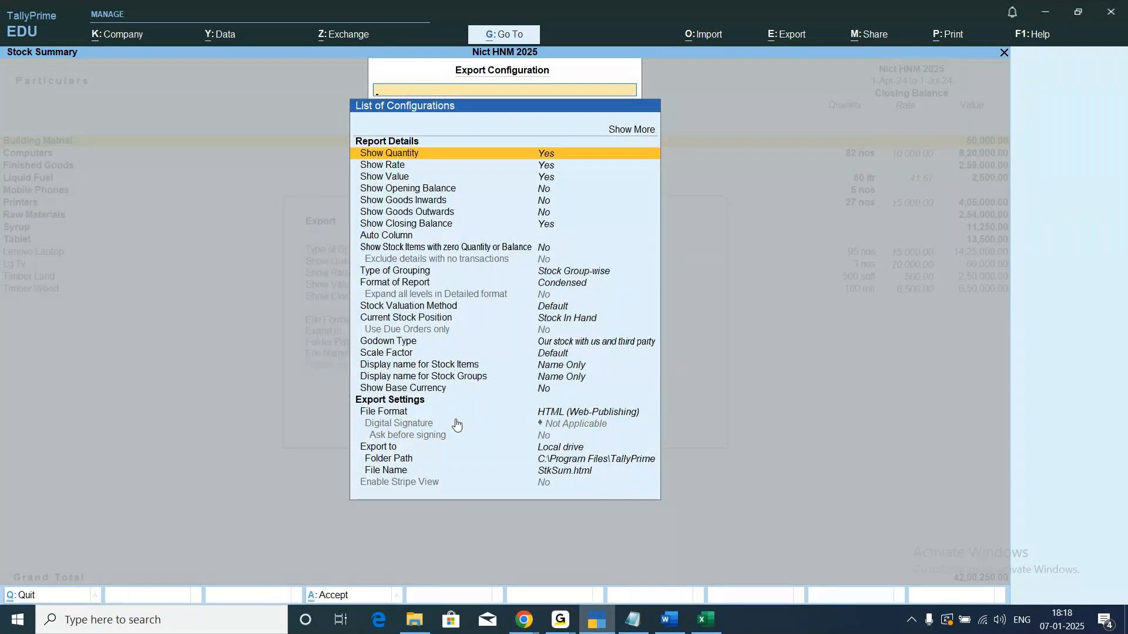
Set the Stock Summary export file format to JPEG (Image) and return to the export summary.
key("Down")
key("Down")
key("Down")
key("Down")
key("Down")
key("Down")
key("Down")
key("Down")
key("Down")
key("Down")
key("Down")
key("Down")
key("Down")
key("Down")
key("Down")
key("Down")
key("Down")
key("Down")
key("Down")
key("Down")
key("Down")
key("Return")
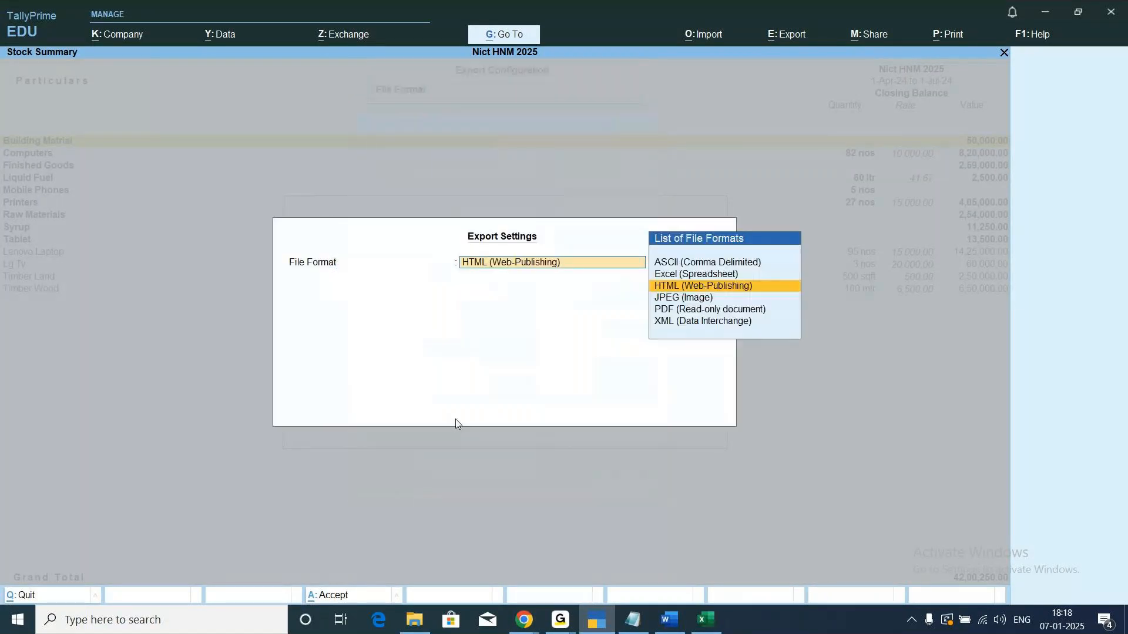
key("Down")
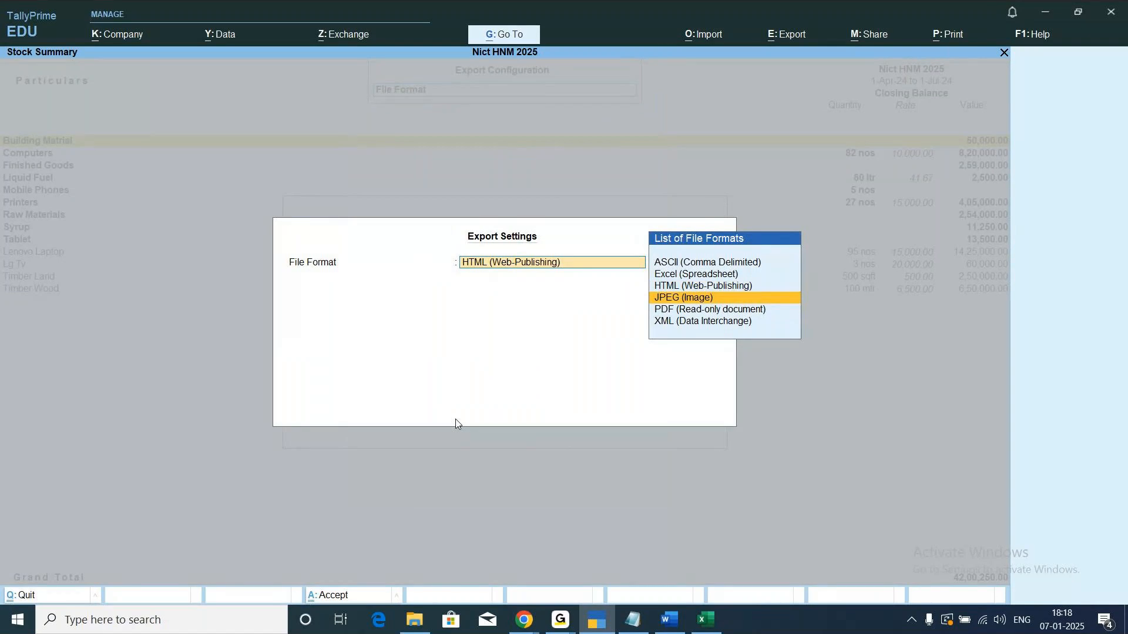
key("Down")
key("Up")
key("Return")
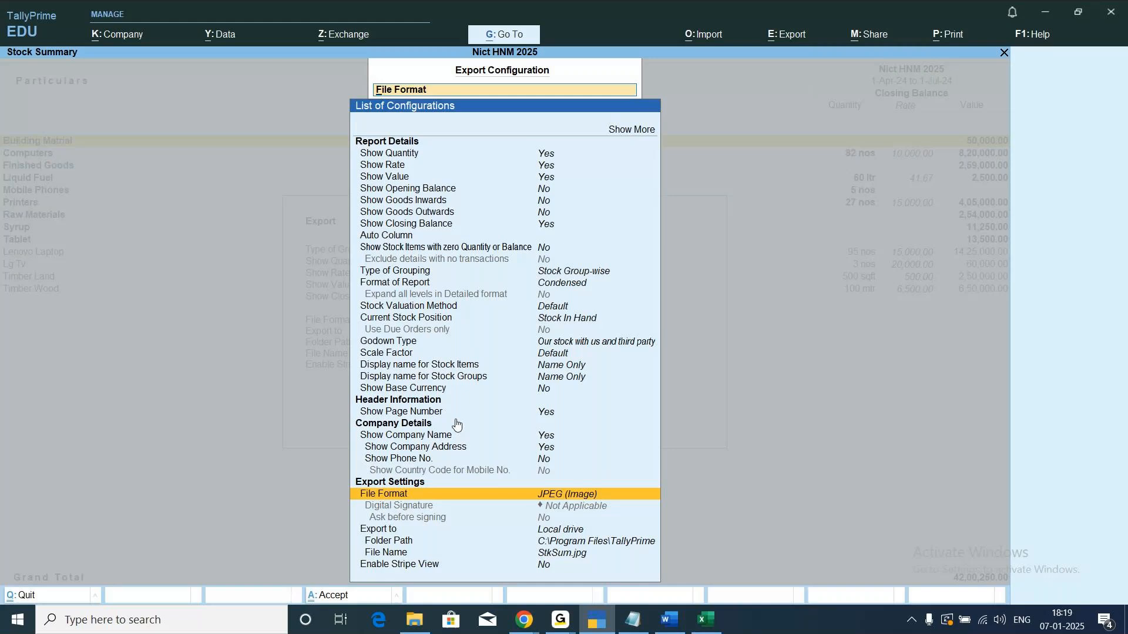
key("Escape")
key("Escape")
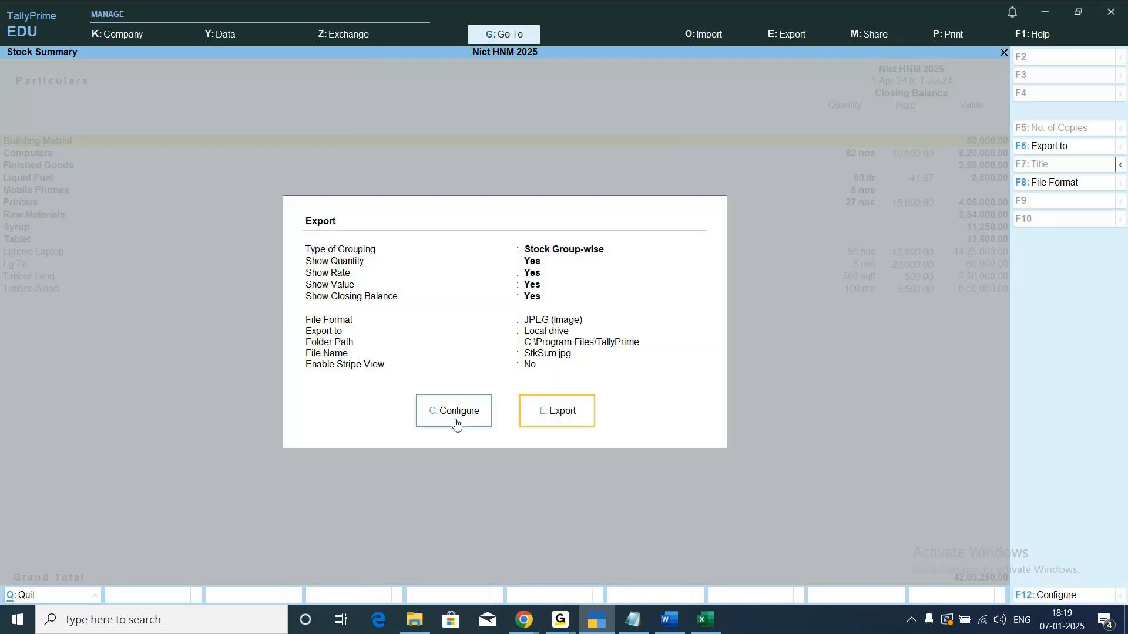
Export the Stock Summary to StkSum.jpg and return from the opened image to the Gateway of Tally.
left_click(561, 414)
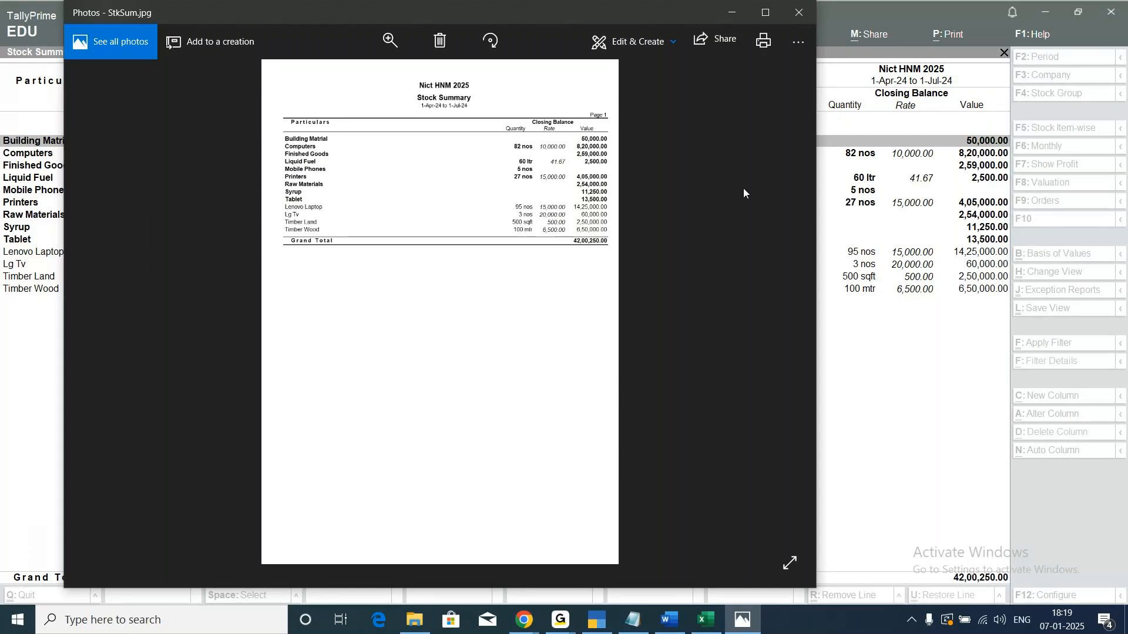
left_click(745, 13)
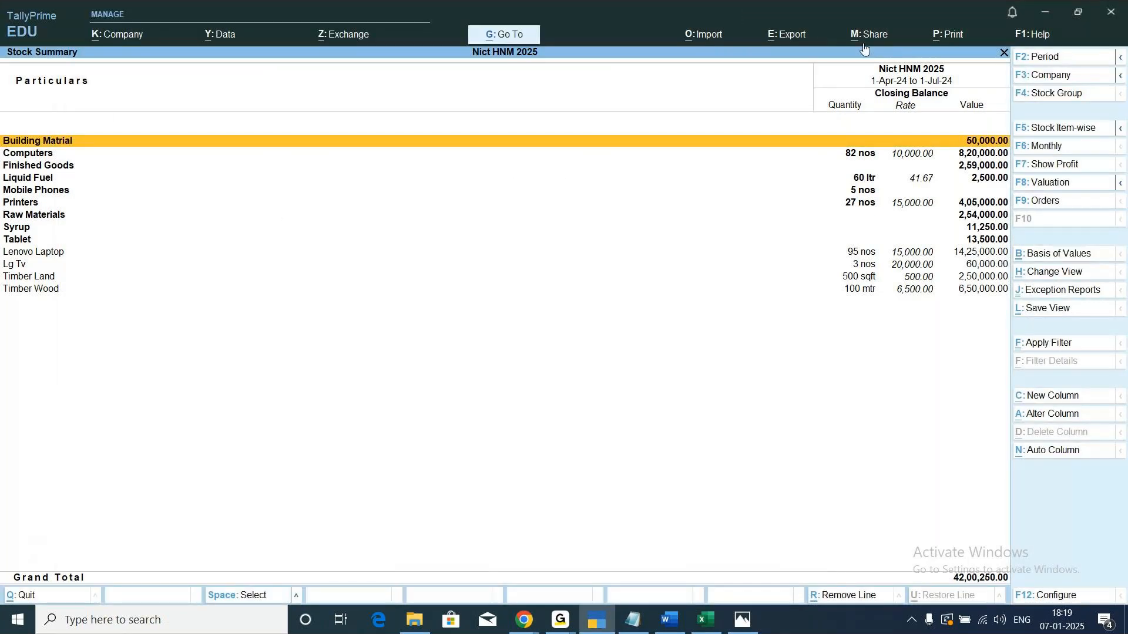
key("Escape")
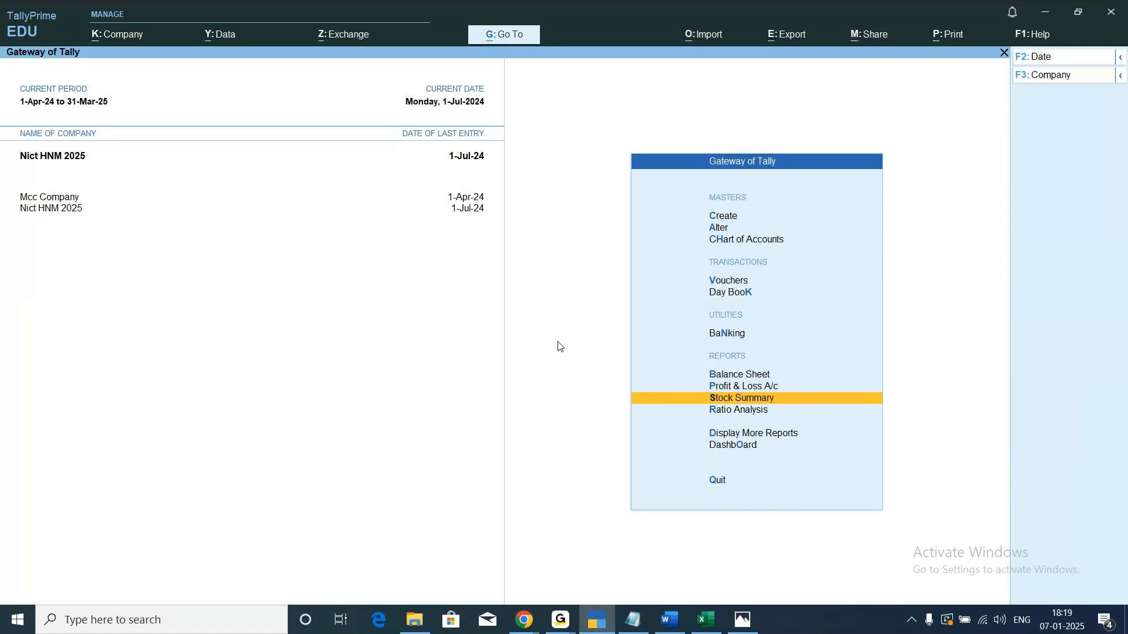
Open the Ratio Analysis report and bring up its export configuration.
key("Down")
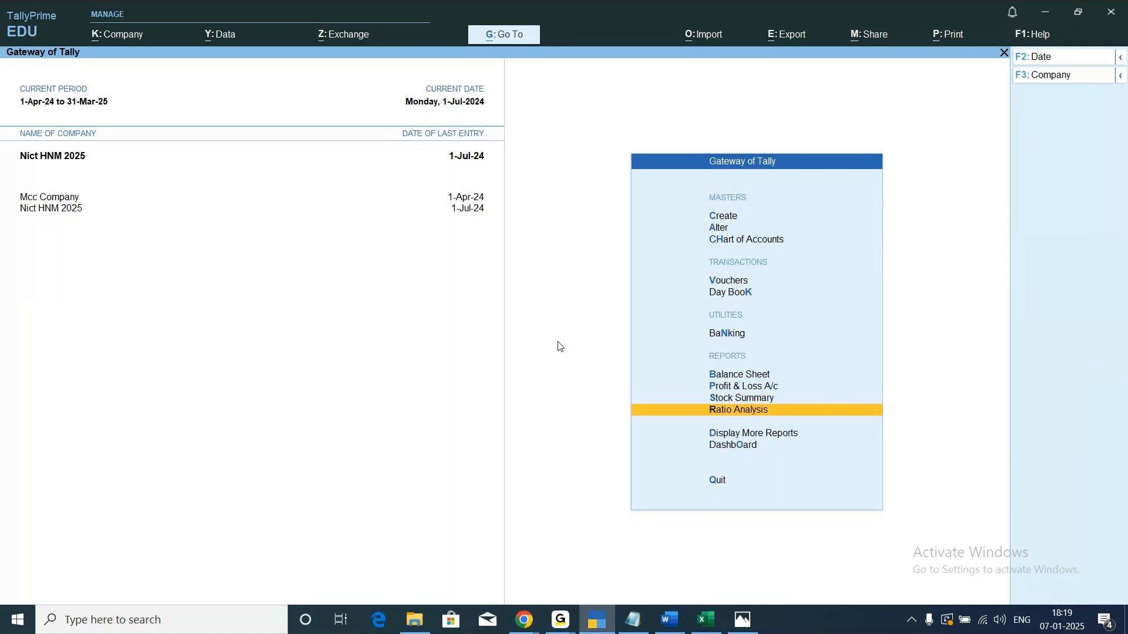
key("Return")
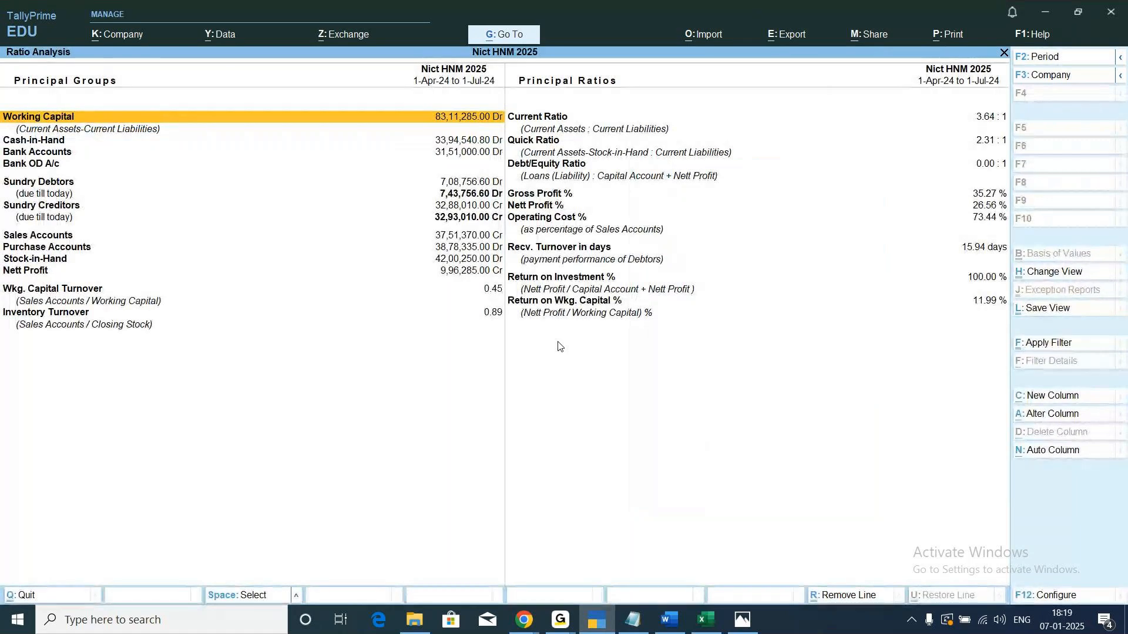
left_click(785, 45)
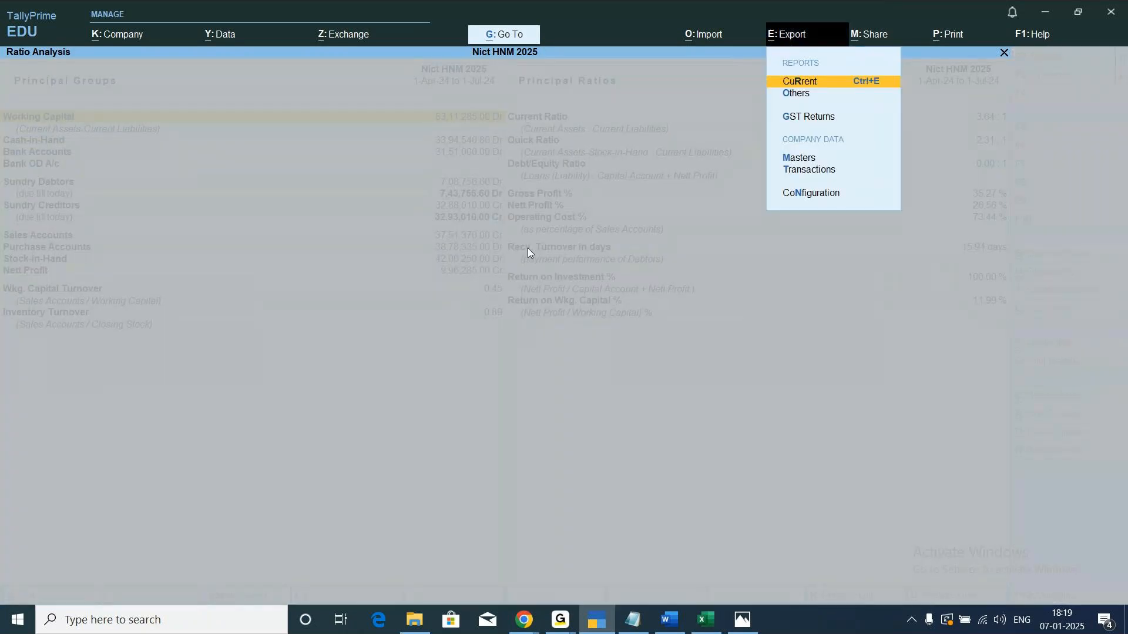
key("Return")
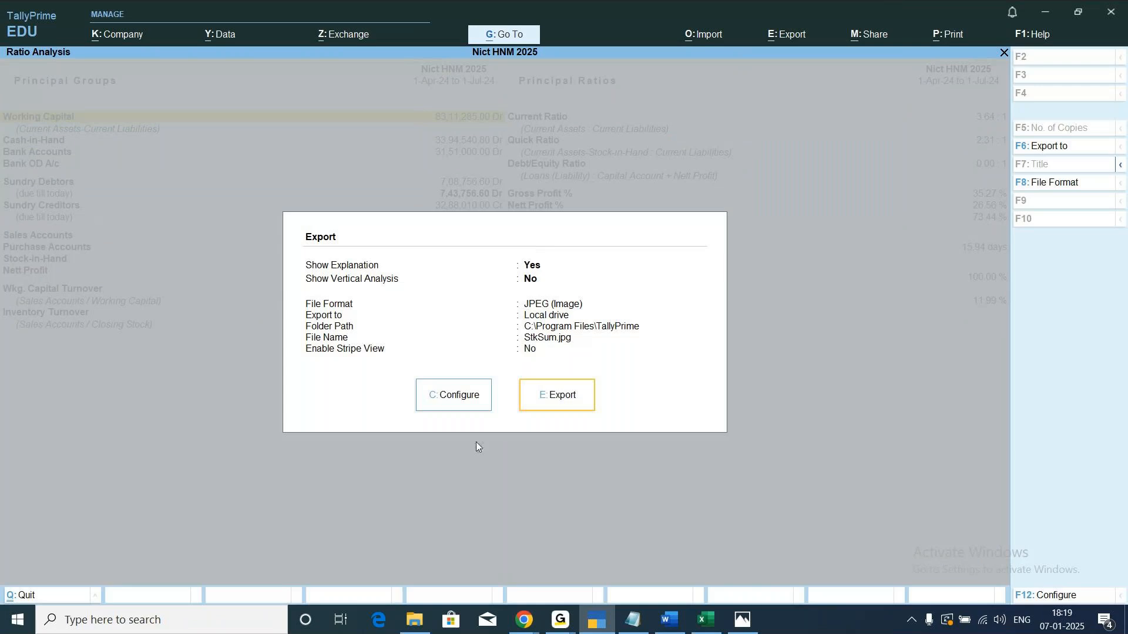
left_click(442, 396)
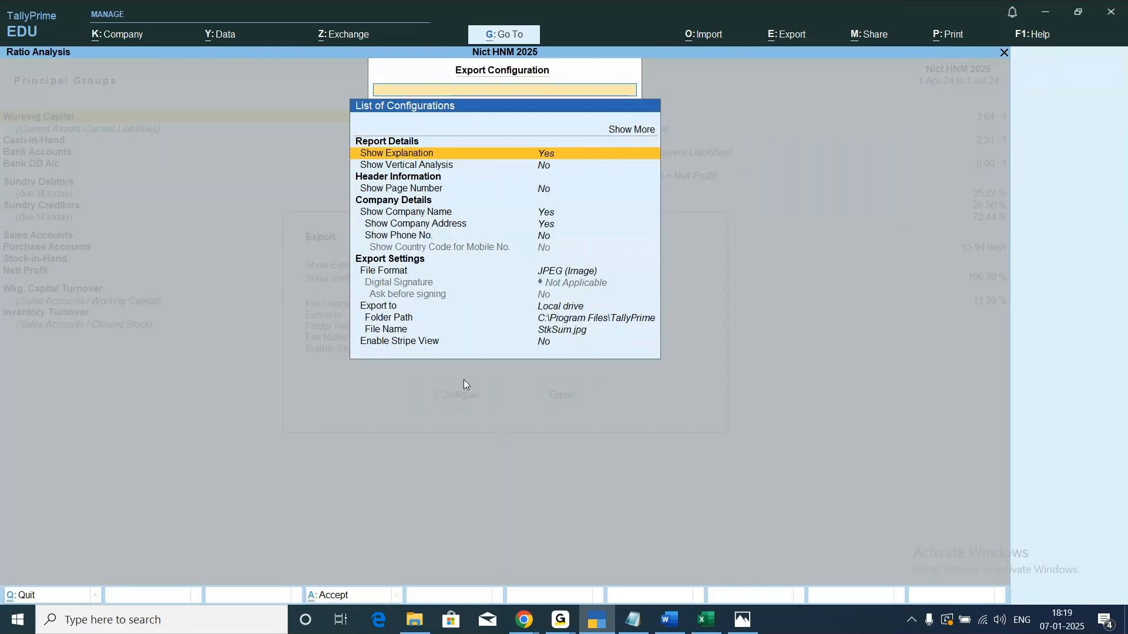
Set the Ratio Analysis export file format to PDF (Read-only document) with digital signature Not Applicable, and return to the export summary.
key("Down")
key("Down")
key("Down")
key("Down")
key("Down")
key("Down")
key("Down")
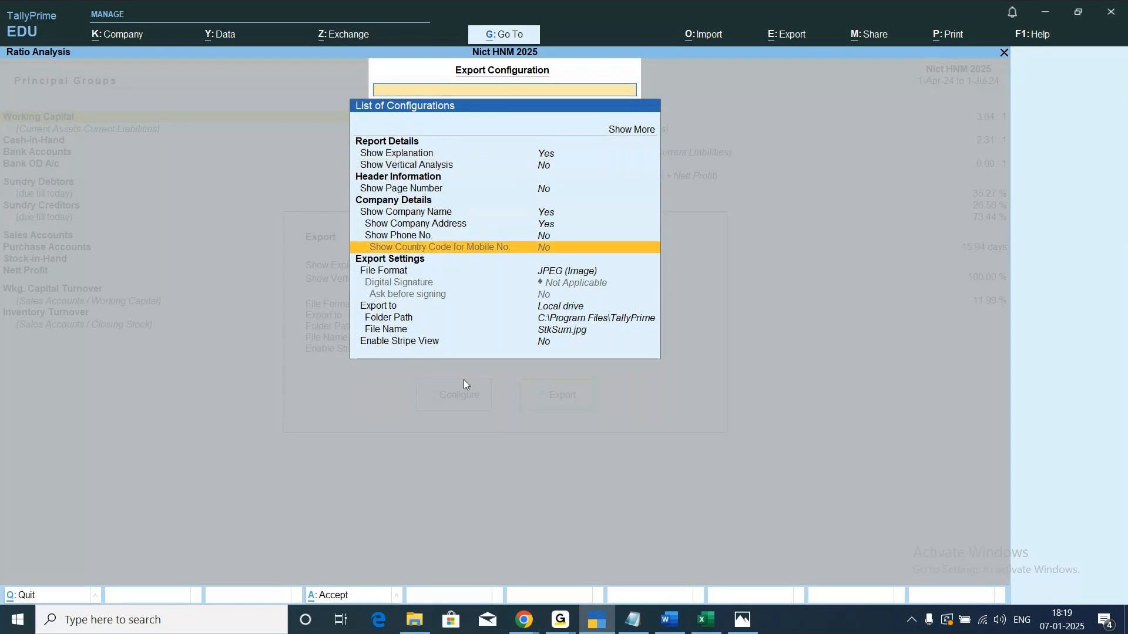
key("Return")
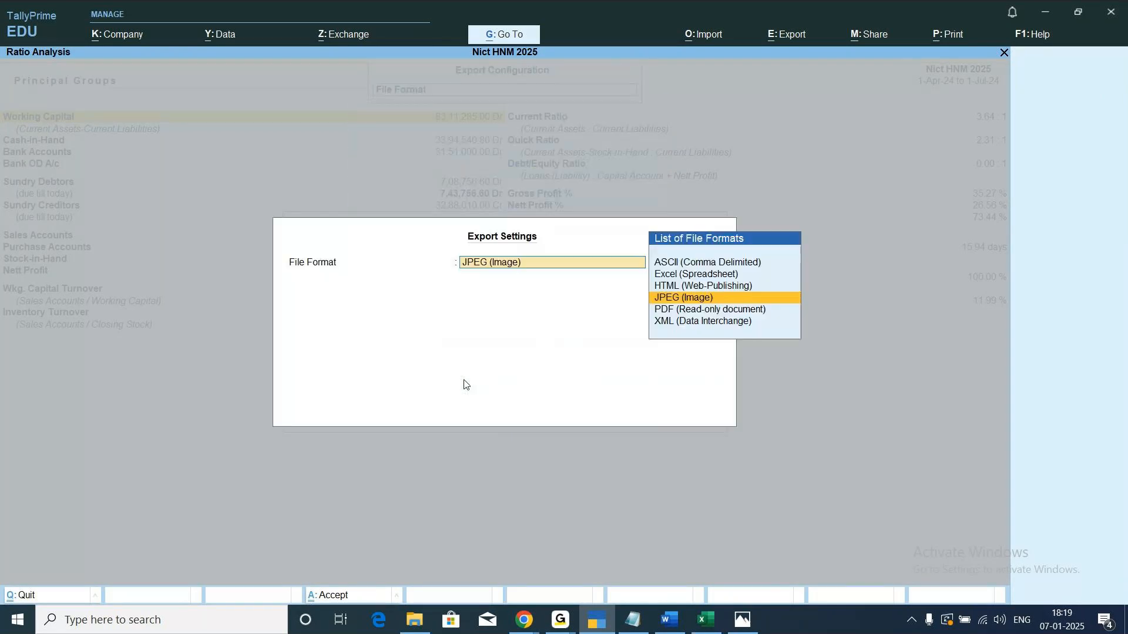
key("Down")
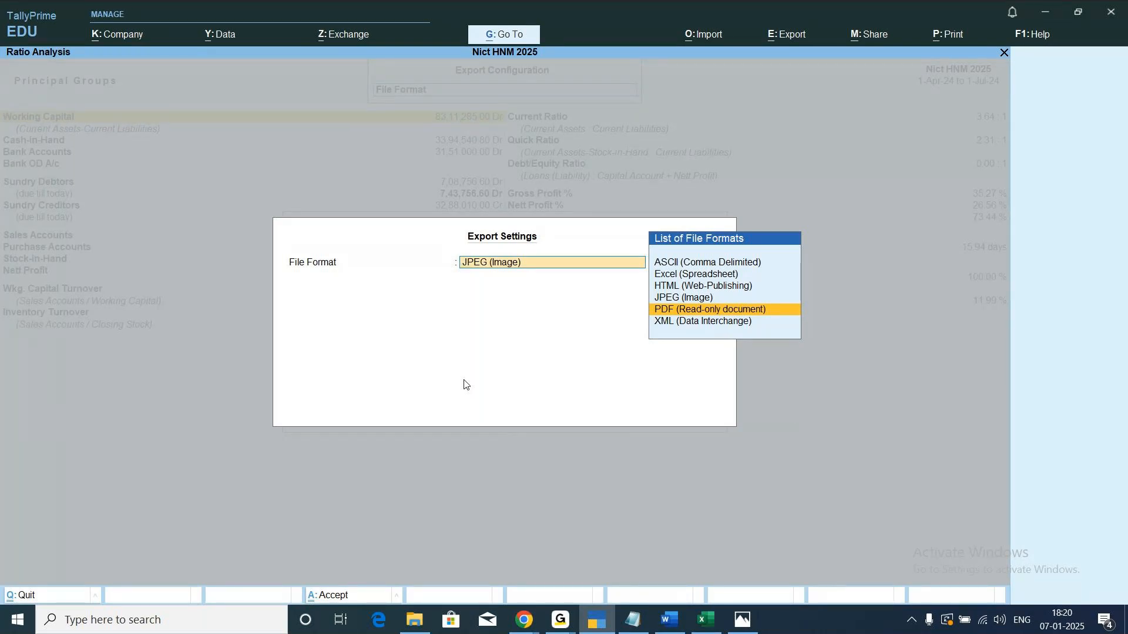
key("Return")
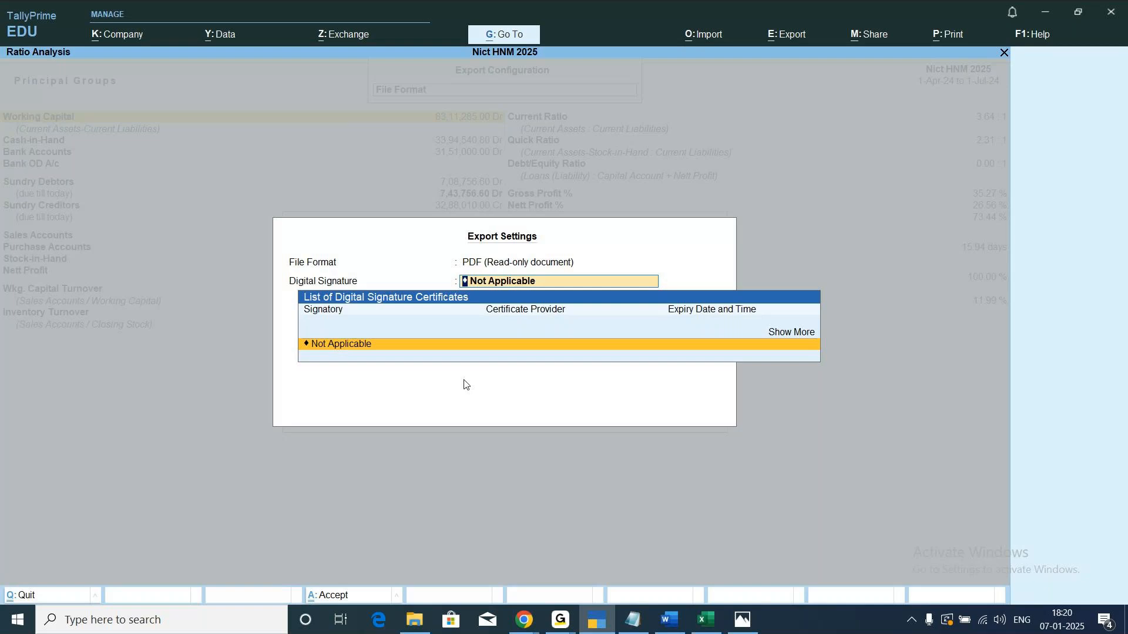
key("Return")
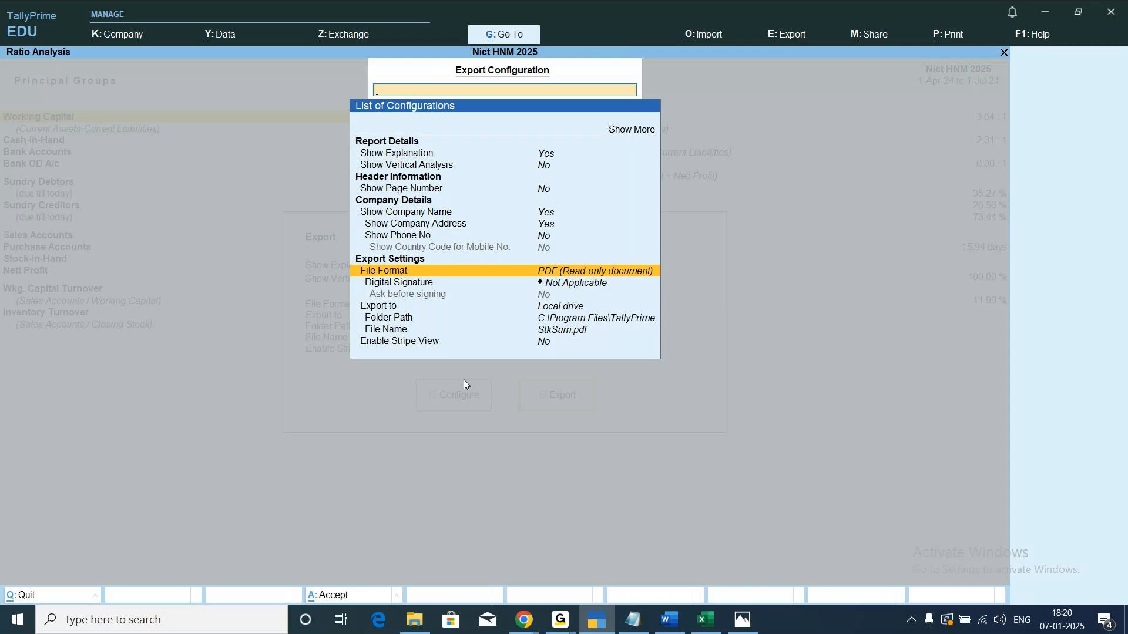
key("Escape")
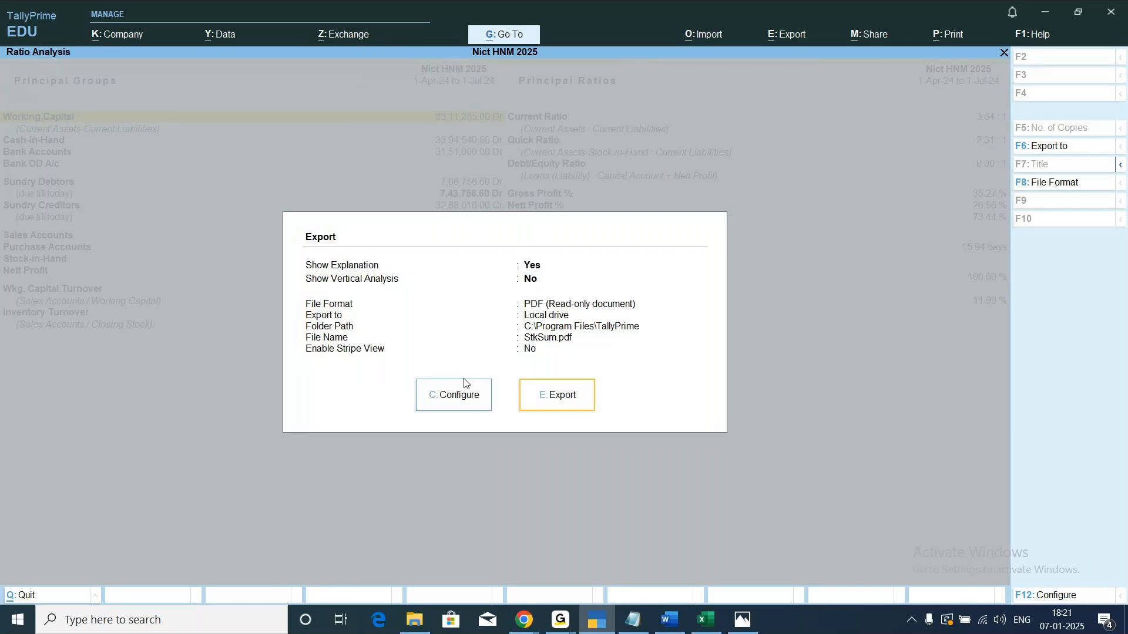
Export the Ratio Analysis to StkSum.pdf, accept the Adobe Reader license agreement to view the file, and minimize the reader.
left_click(558, 396)
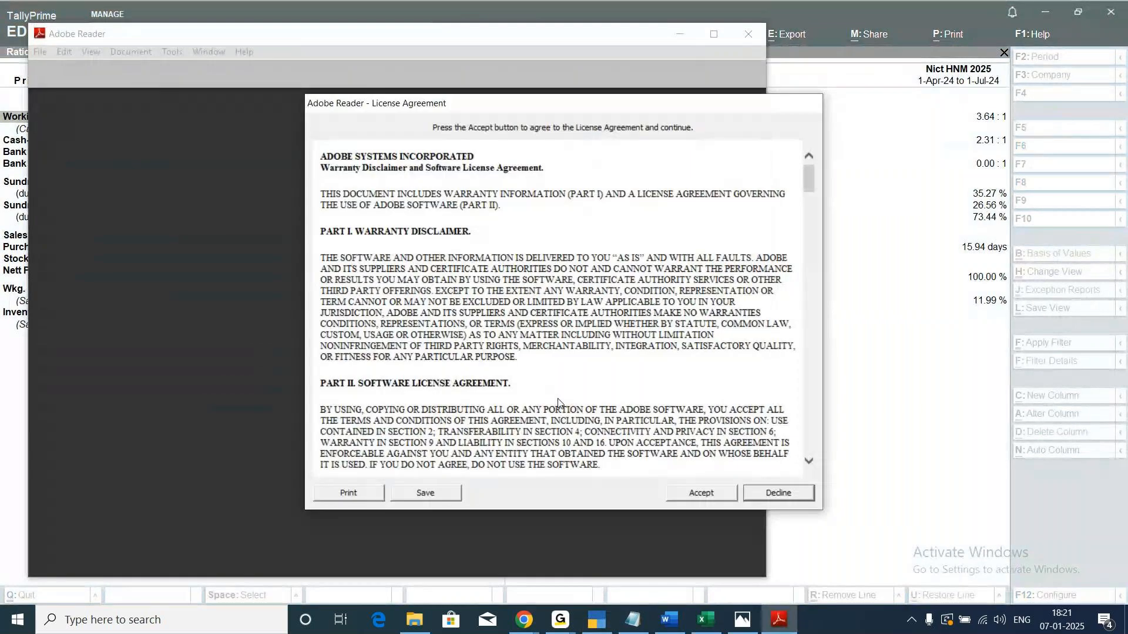
left_click(670, 491)
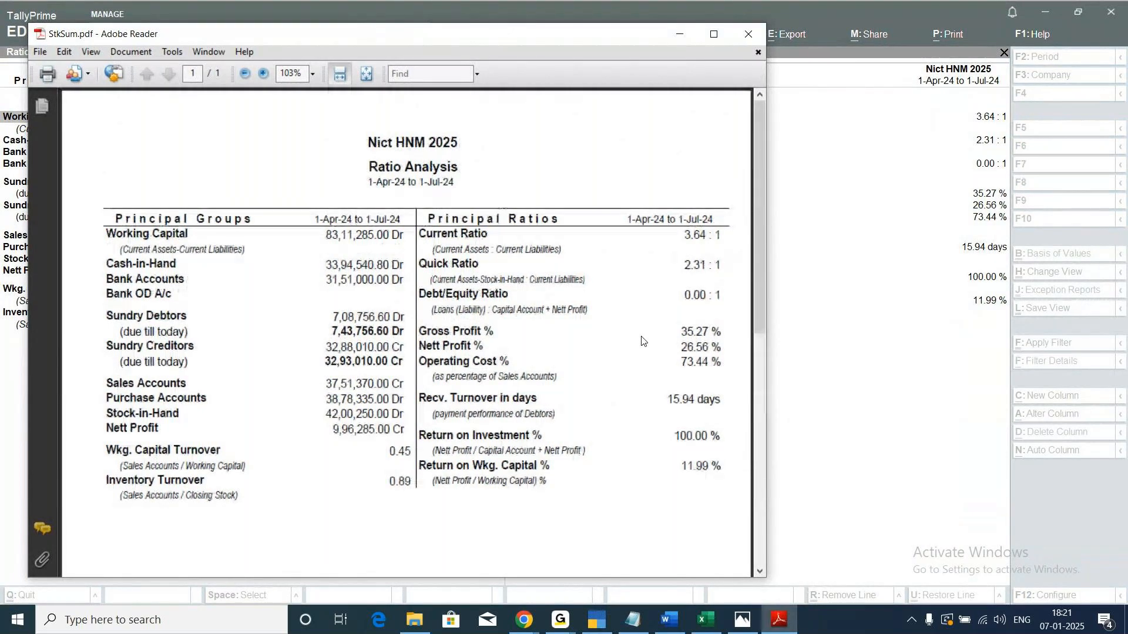
scroll(642, 340, "down", 1)
scroll(641, 341, "up", 1)
left_click(681, 35)
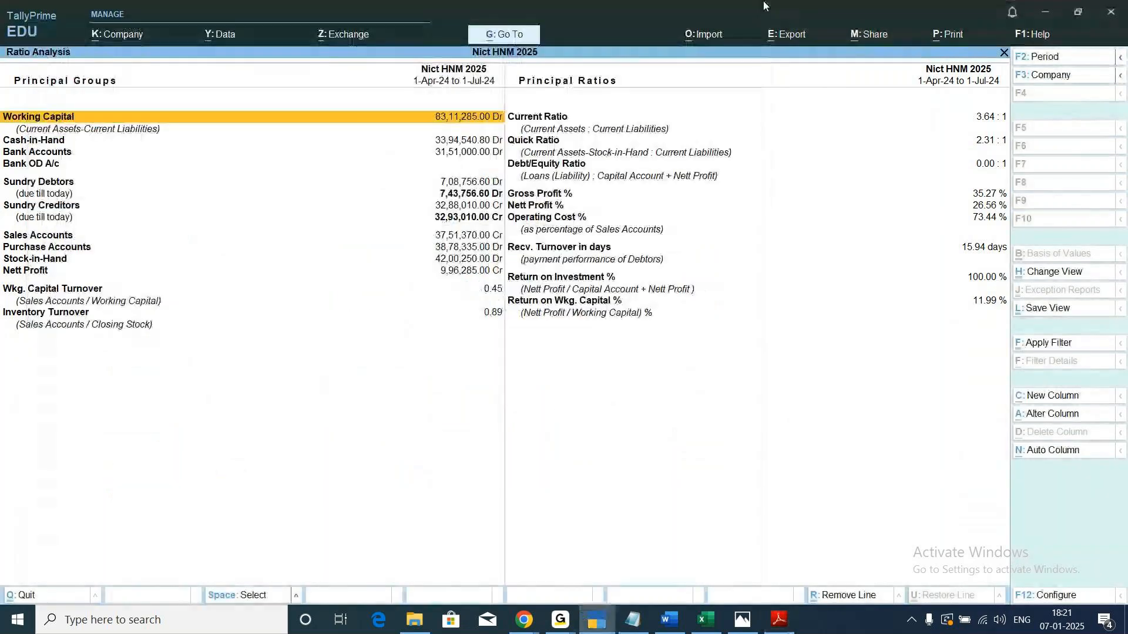
Review the line of export formats in the Notepad export notes, then switch back to TallyPrime and return to the Gateway of Tally.
left_click(624, 626)
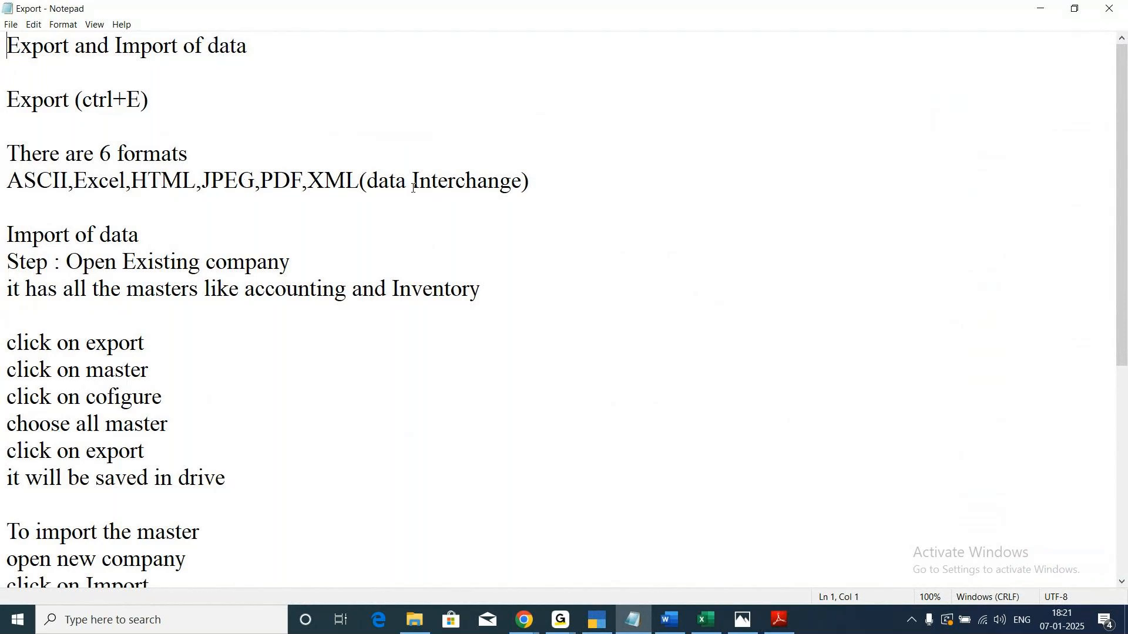
left_click_drag(309, 174, 535, 175)
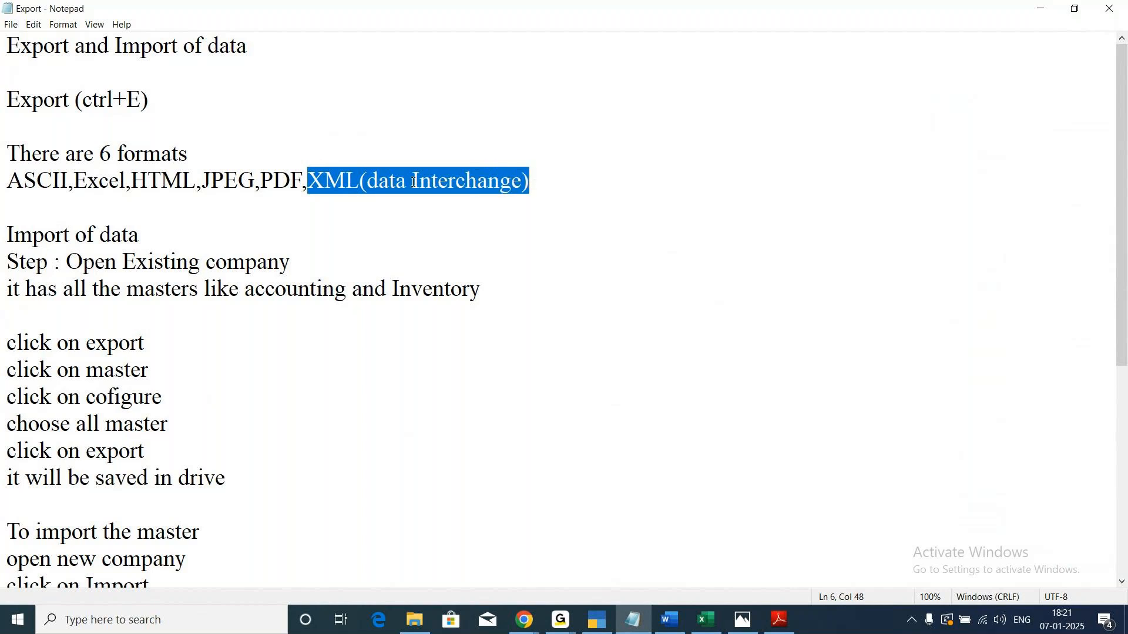
left_click(360, 181)
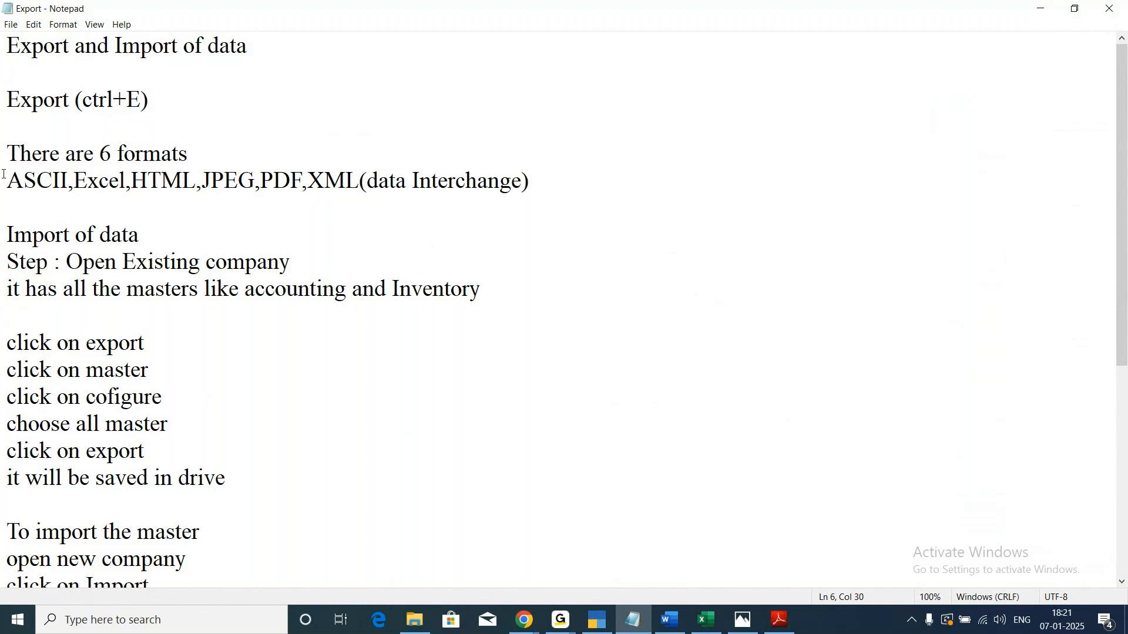
left_click_drag(5, 179, 524, 198)
left_click(276, 215)
left_click(599, 622)
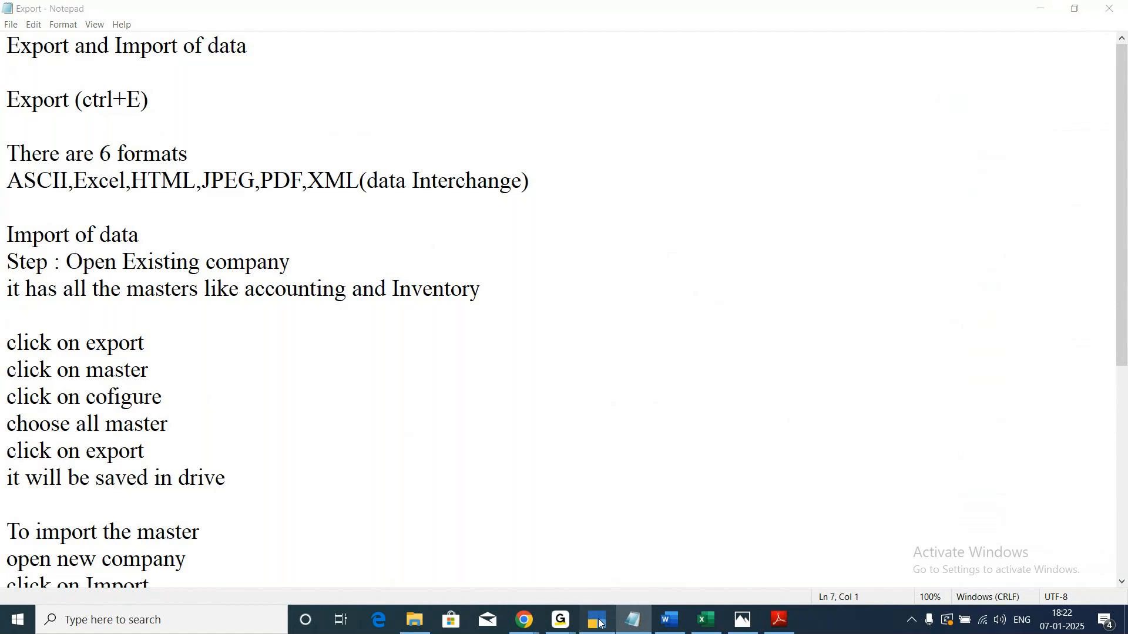
key("Escape")
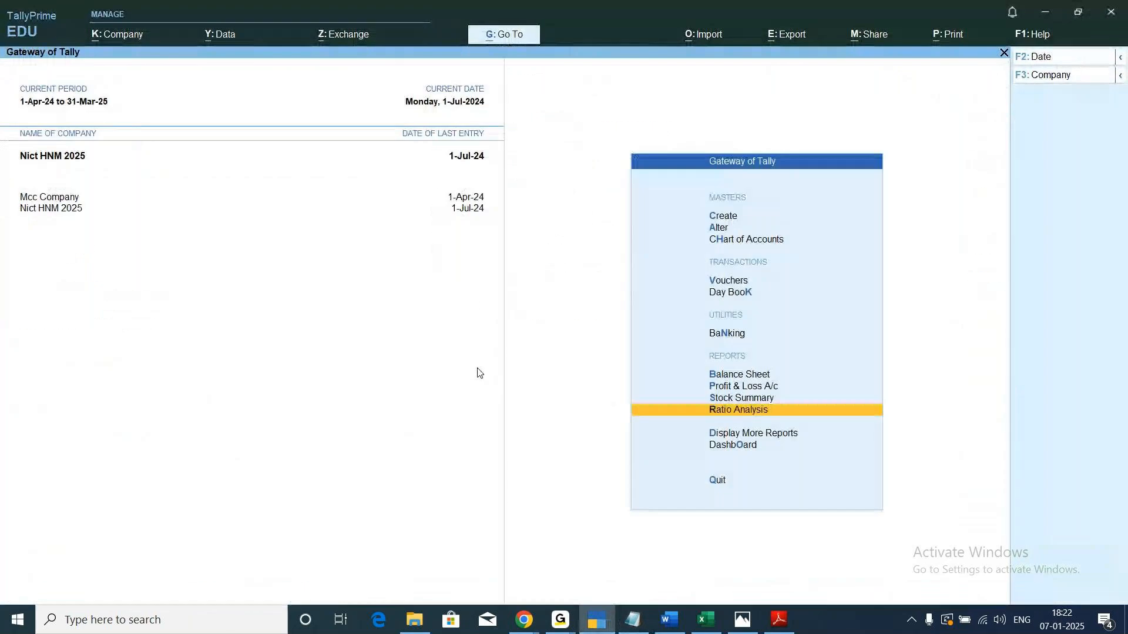
left_click(222, 36)
key("Down")
key("Down")
key("Down")
key("Up")
key("Up")
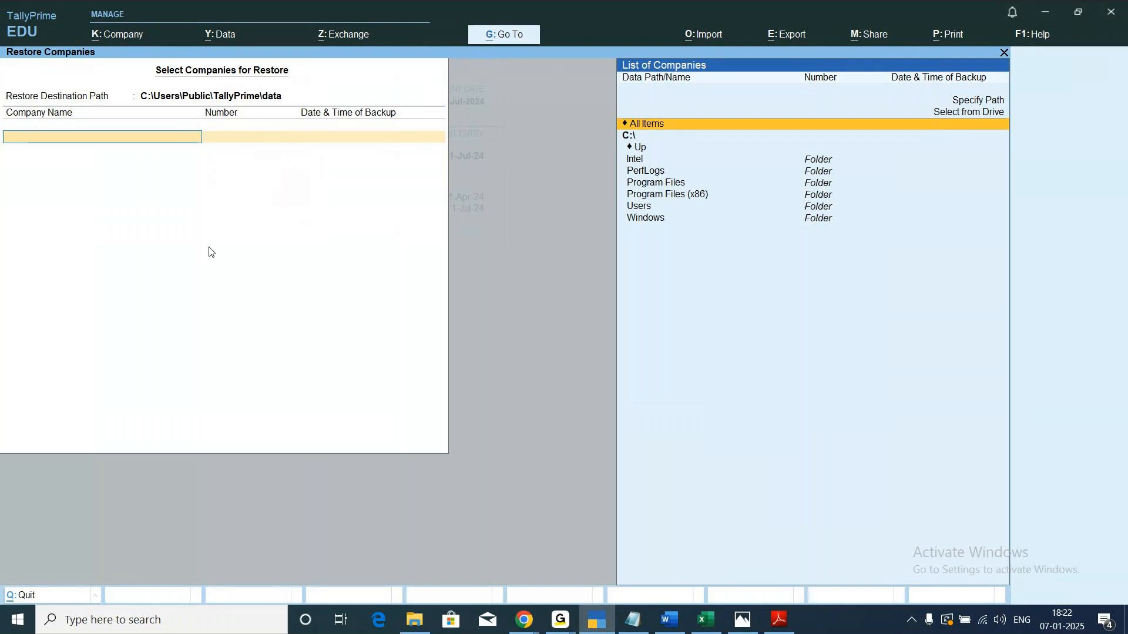
key("Return")
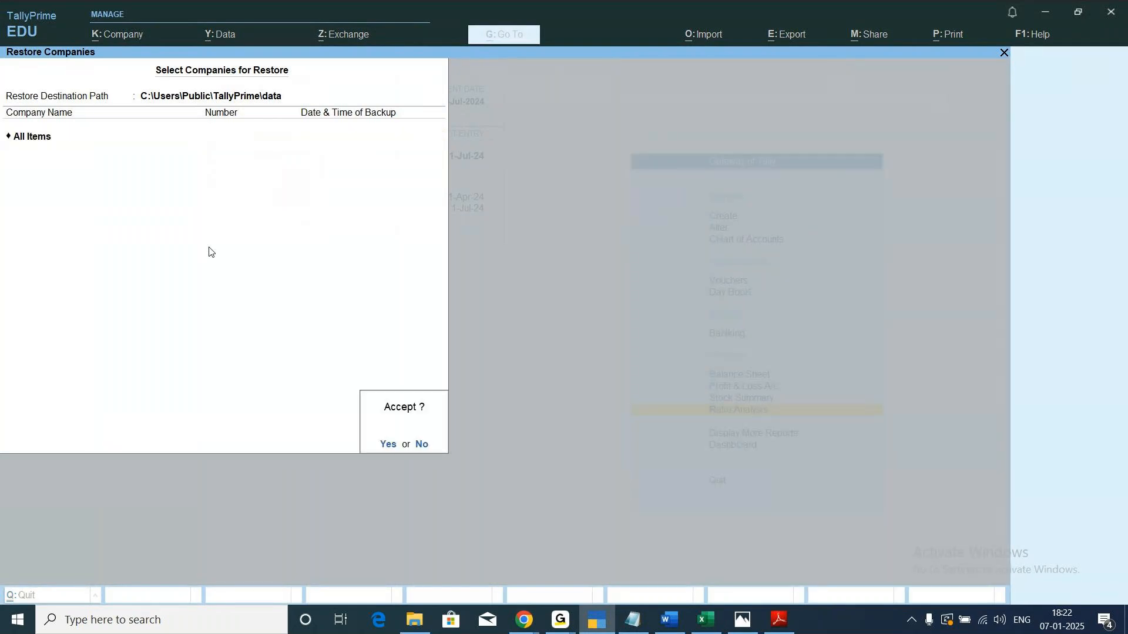
key("n")
key("Escape")
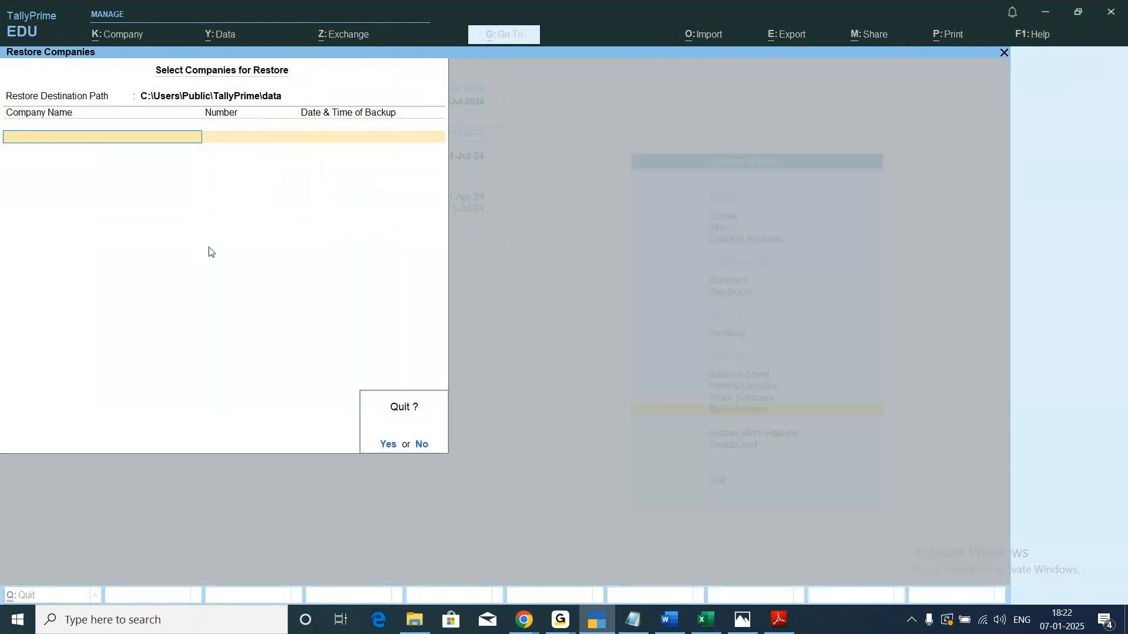
key("y")
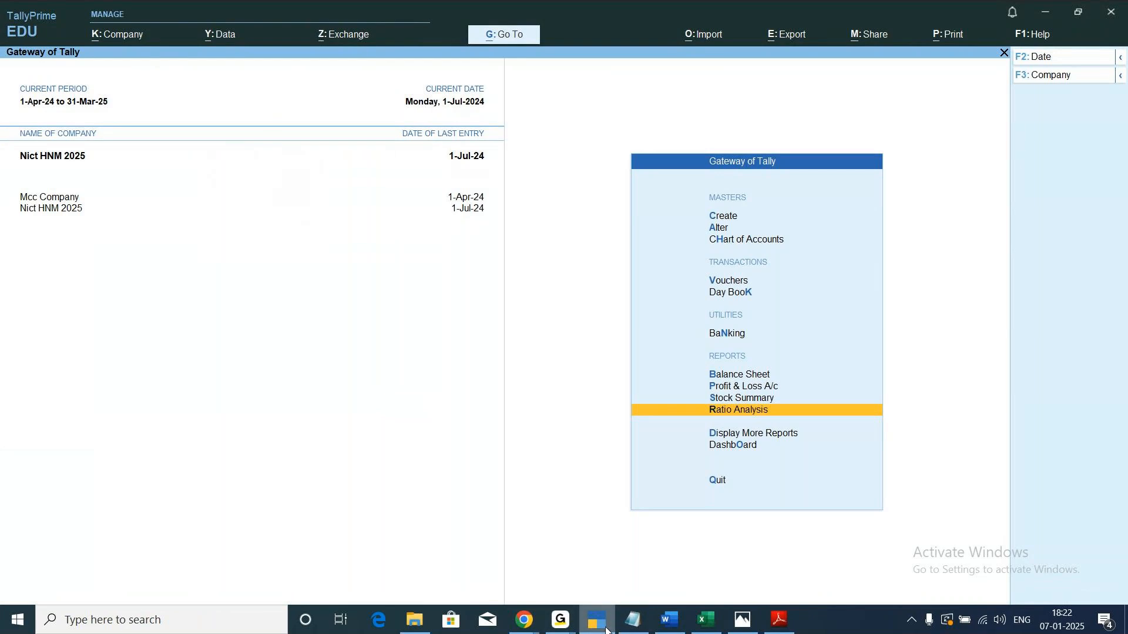
Make Mcc Company the active company and shut it, keeping Nict HNM 2025 open.
left_click(64, 199)
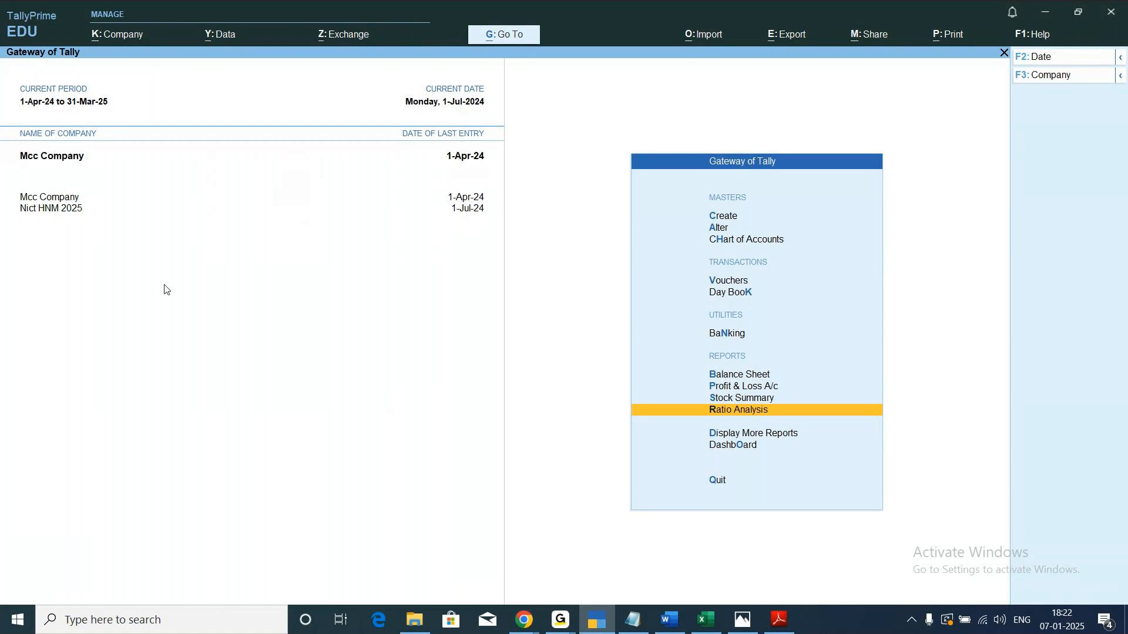
left_click(118, 35)
left_click(116, 111)
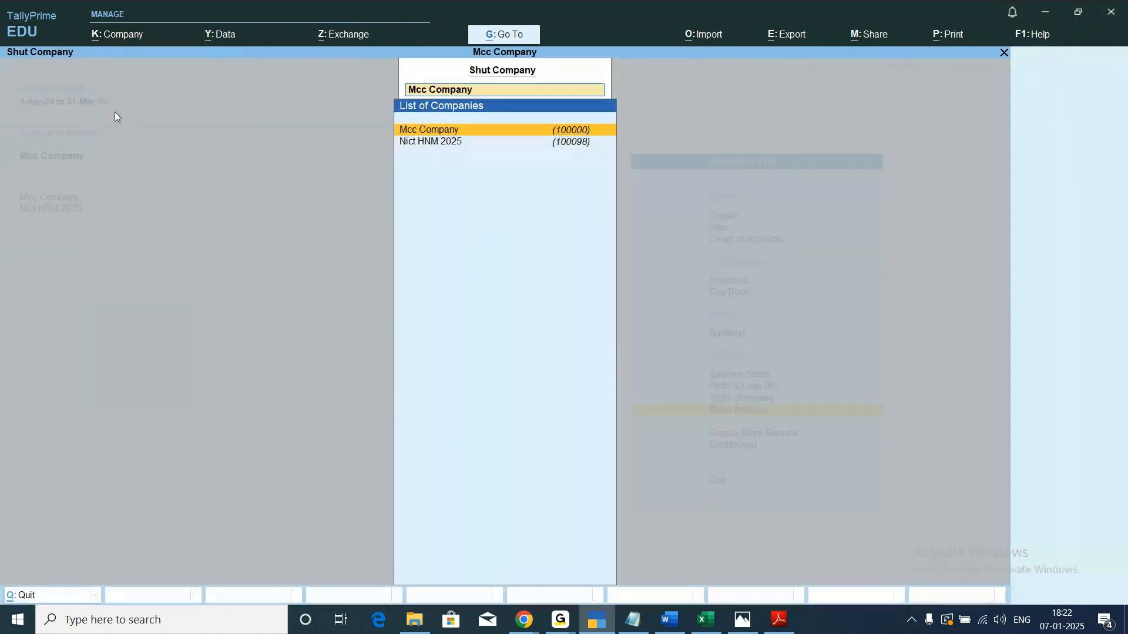
key("Return")
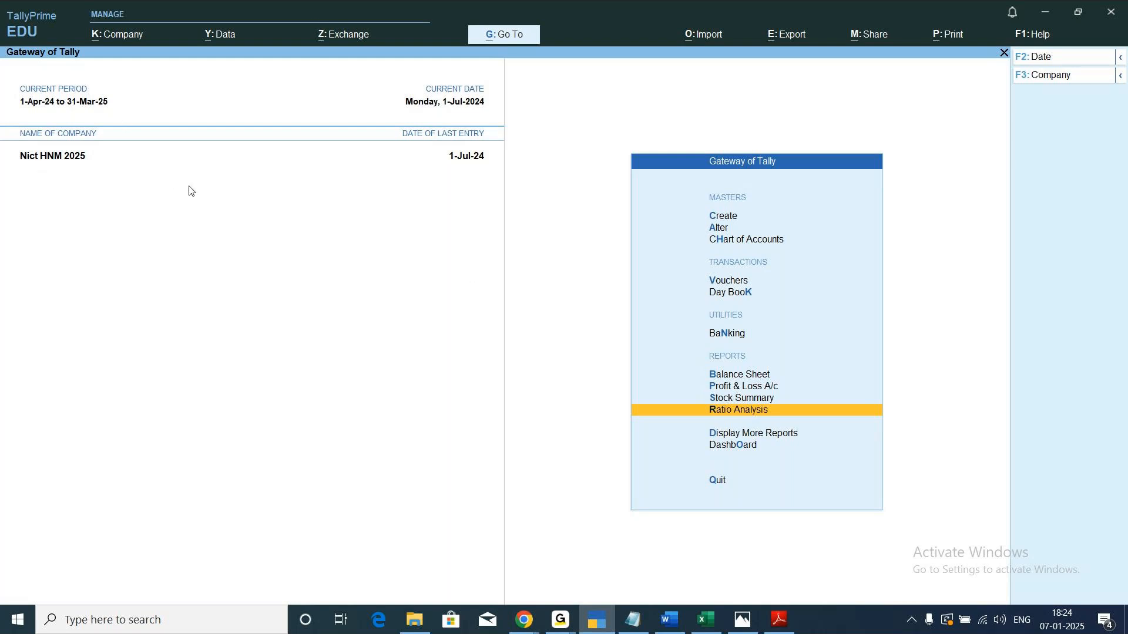
Open the Ledgers list from the Chart of Accounts of Nict HNM 2025 and change it to the ledger view.
key("Up")
key("Up")
key("Up")
key("Up")
key("Up")
key("Up")
key("Up")
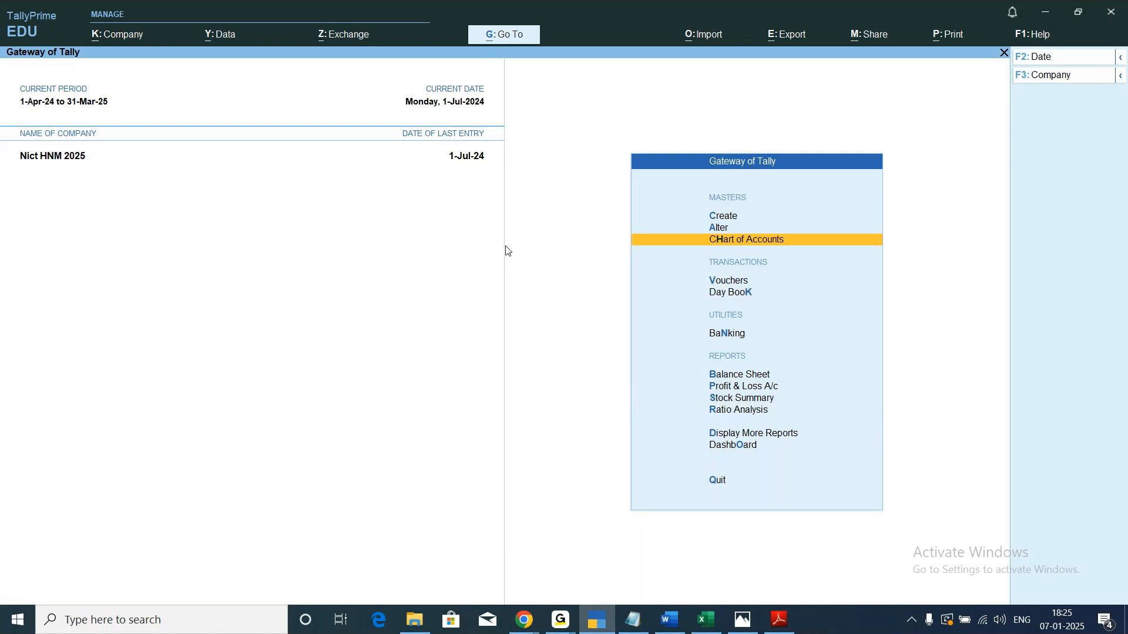
key("Return")
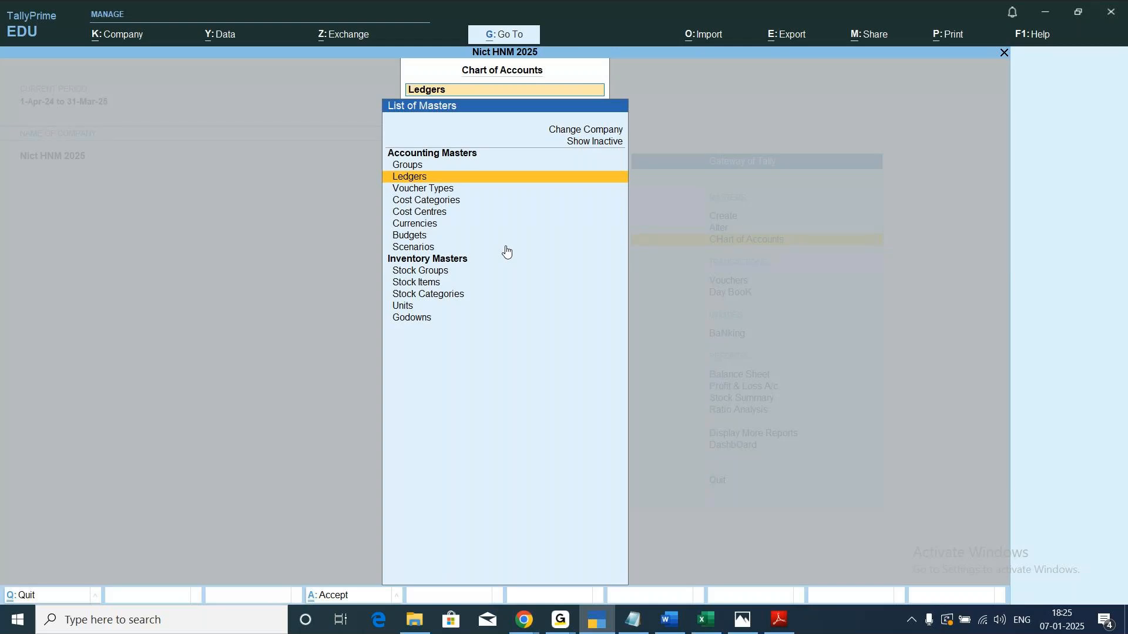
key("Return")
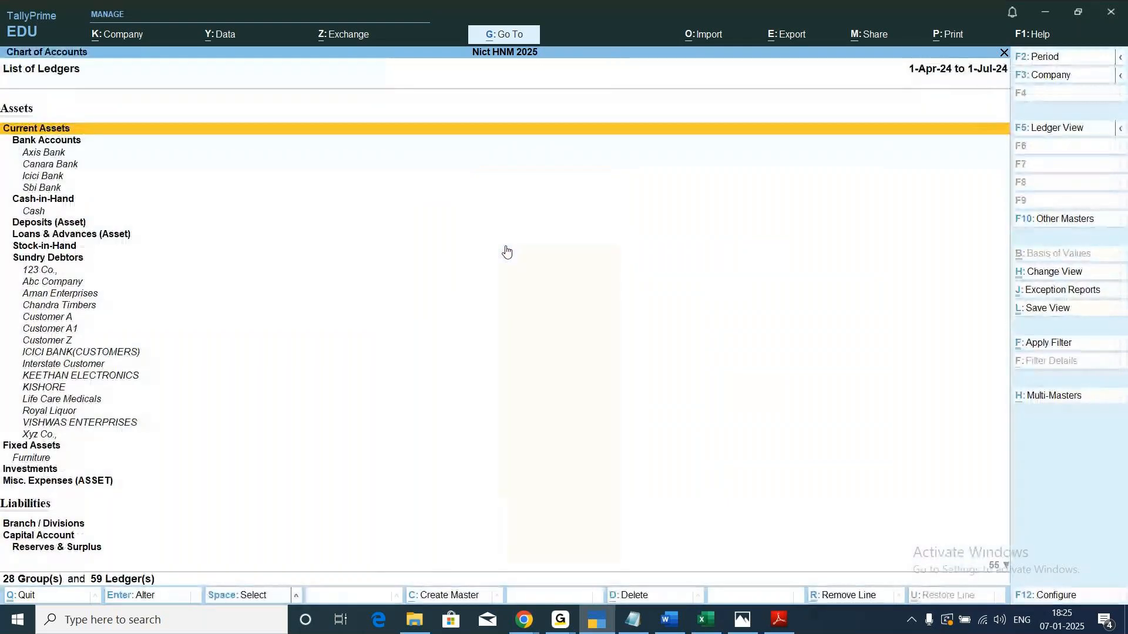
left_click(1048, 132)
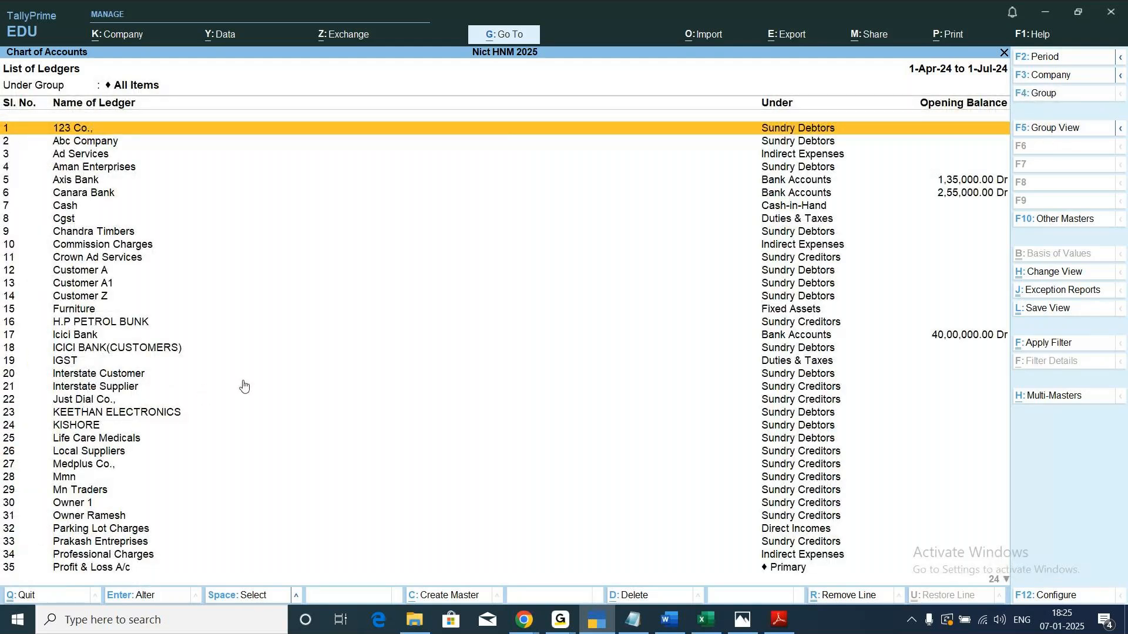
Look through the full list of ledgers from first to last, and return to the list of masters.
key("Down")
key("Down")
key("Down")
key("Down")
key("Down")
key("Down")
key("Down")
key("Down")
key("Down")
key("Down")
key("Down")
key("Down")
key("Down")
key("Down")
key("Down")
key("Down")
key("Down")
key("Down")
key("Down")
key("Down")
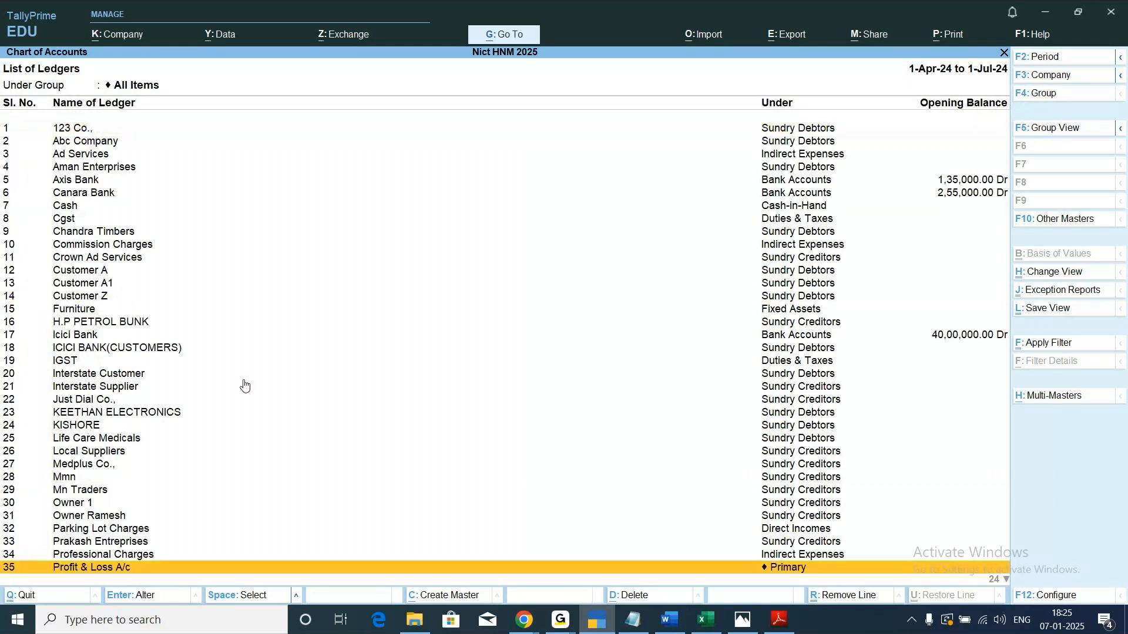
key("Down")
key("Down")
key("Down")
key("Down")
key("Down")
key("Down")
key("Down")
key("Down")
key("Down")
key("Down")
key("Down")
key("Down")
key("Down")
key("Down")
key("Down")
key("Down")
key("Down")
key("Down")
key("Down")
key("Down")
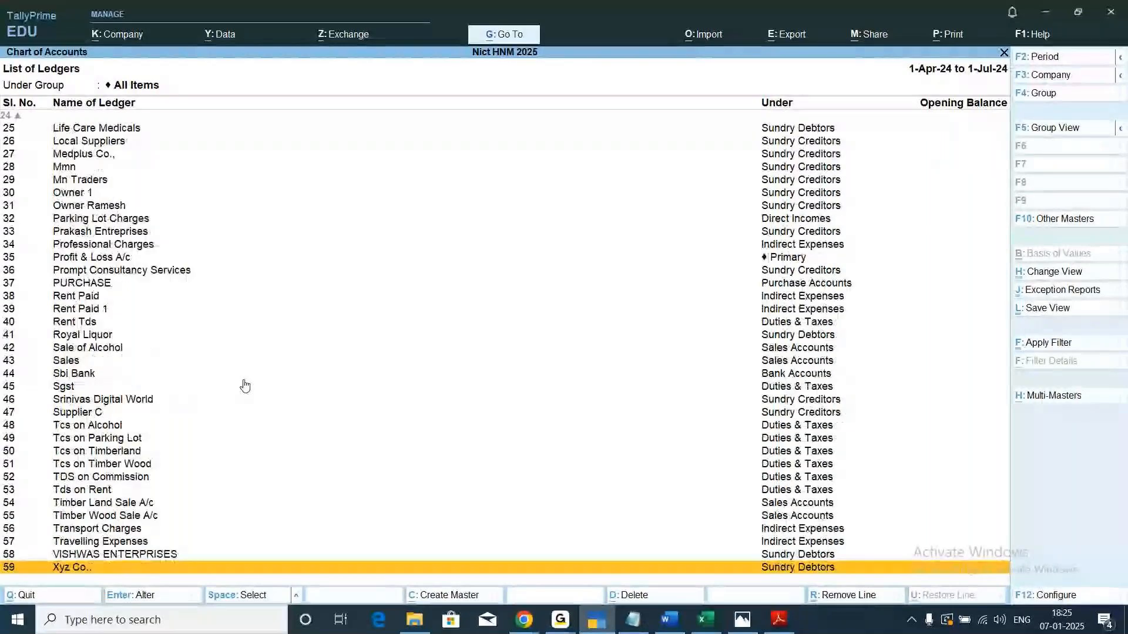
key("Up")
key("Up")
key("Up")
key("Up")
key("Up")
key("Up")
key("Up")
key("Up")
key("Up")
key("Up")
key("Up")
key("Up")
key("Up")
key("Up")
key("Up")
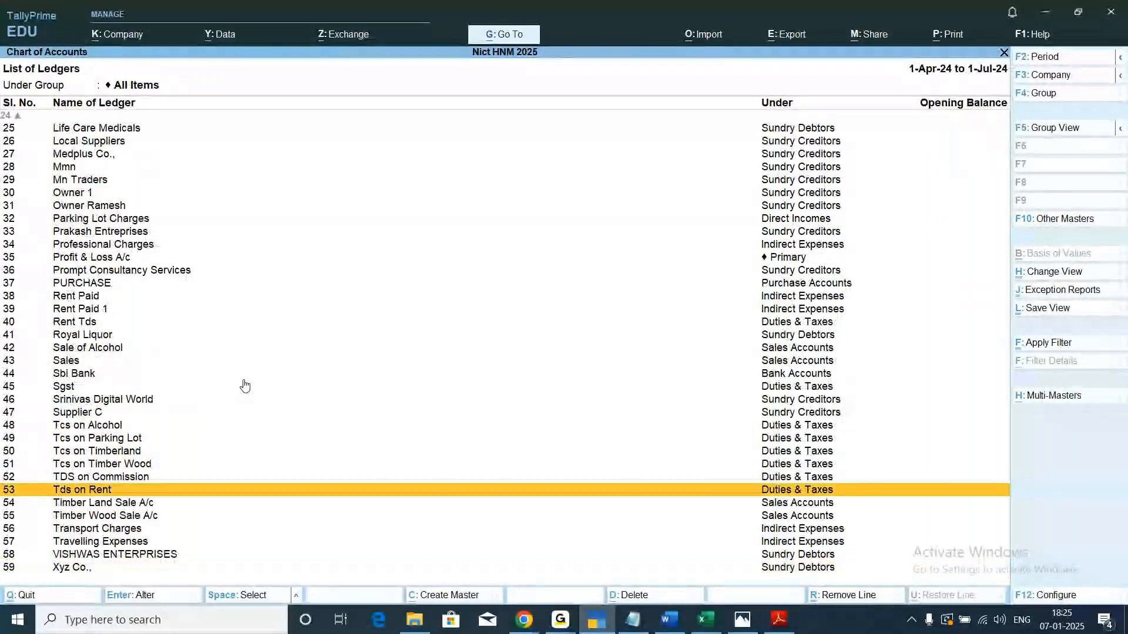
key("Up")
key("Up")
key("Up")
key("Up")
key("Up")
key("Up")
key("Up")
key("Up")
key("Up")
key("Up")
key("Up")
key("Up")
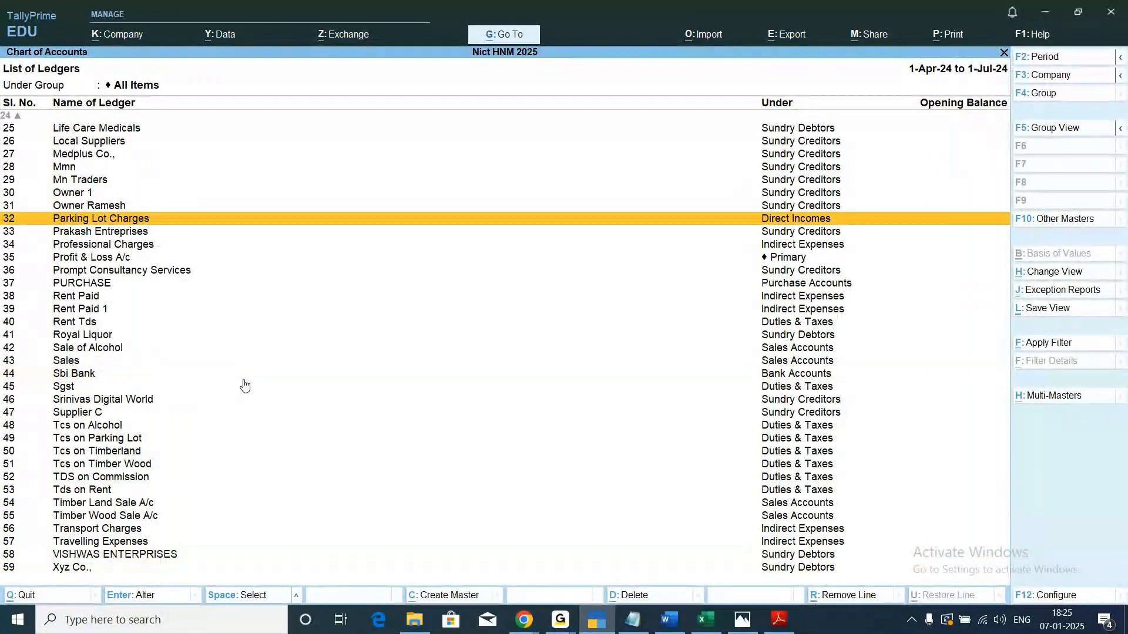
key("Up")
key("Up")
key("Up")
key("Up")
key("Up")
key("Up")
key("Up")
key("Up")
key("Up")
key("Up")
key("Up")
key("Up")
key("Up")
key("Up")
key("Up")
key("Up")
key("Up")
key("Up")
key("Up")
key("Up")
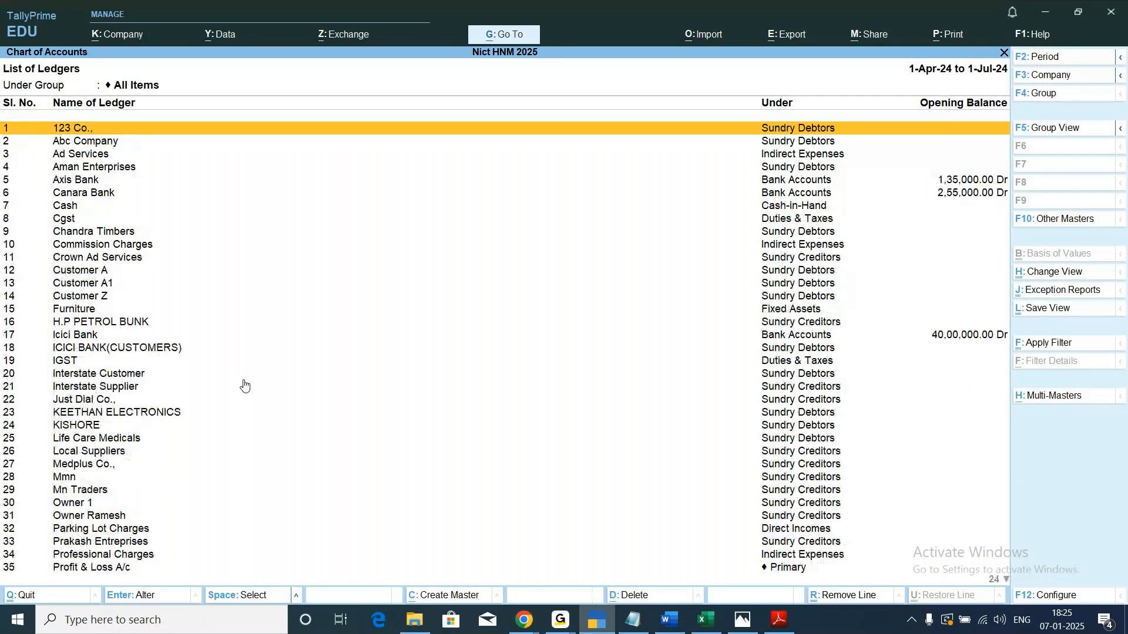
key("Down")
key("Down")
key("Down")
key("Down")
key("Down")
key("Down")
key("Down")
key("Down")
key("Down")
key("Down")
key("Down")
key("Down")
key("Down")
key("Down")
key("Down")
key("Down")
key("Down")
key("Down")
key("Down")
key("Down")
key("Down")
key("Down")
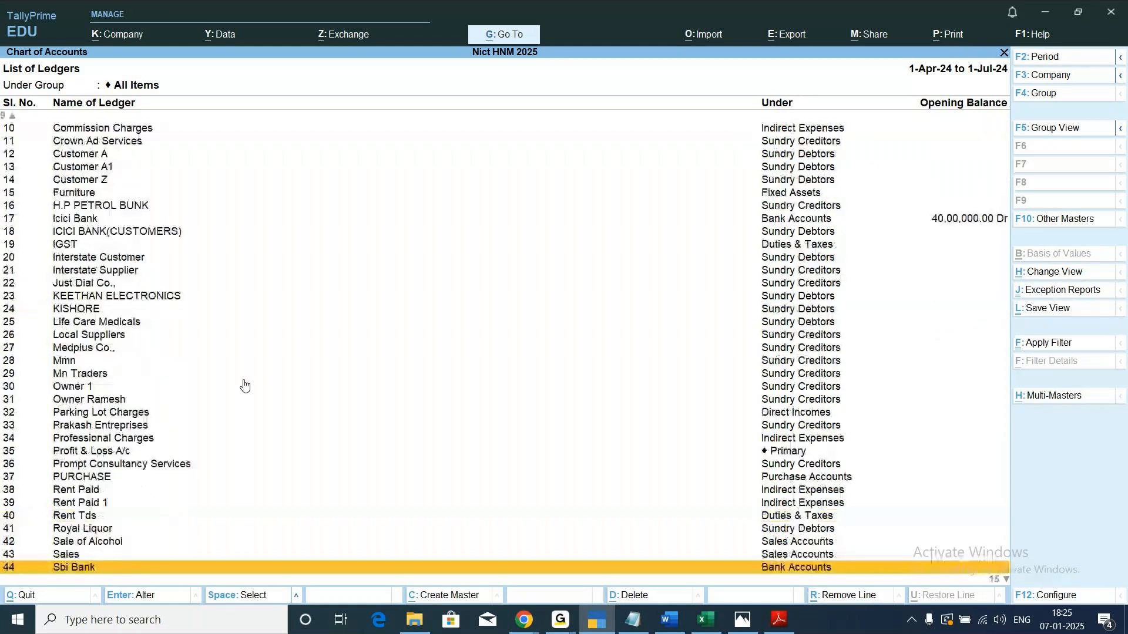
key("Down")
key("Down")
key("Down")
key("Down")
key("Down")
key("Down")
key("Down")
key("Down")
key("Down")
key("Down")
key("Down")
key("Down")
key("Down")
key("Down")
key("Down")
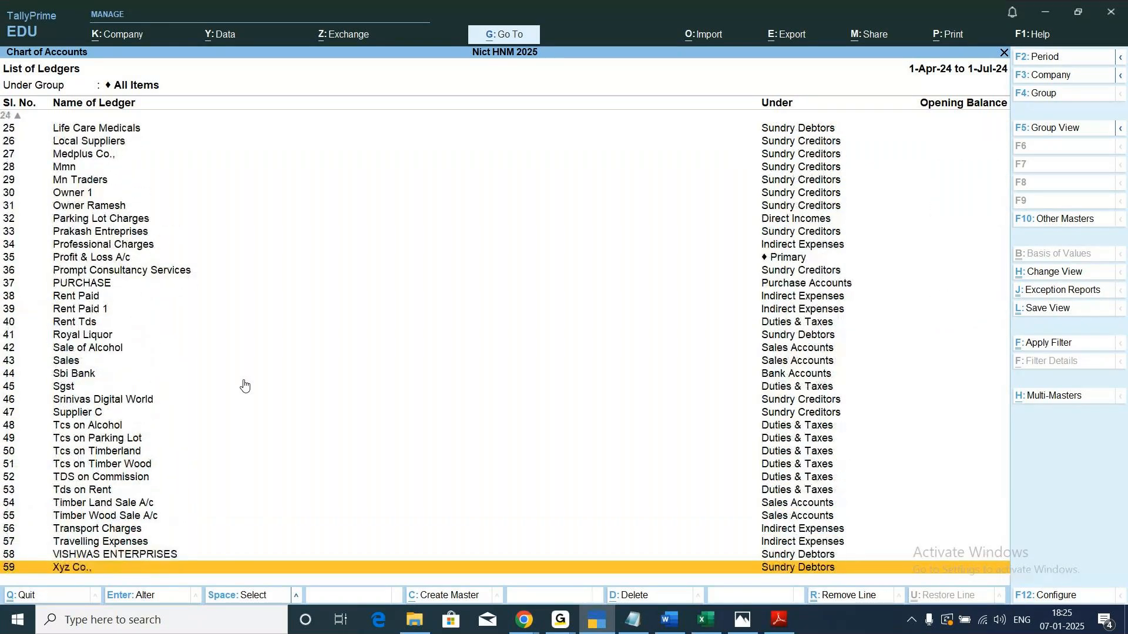
key("Up")
key("Up")
key("Up")
key("Up")
key("Up")
key("Up")
key("Up")
key("Up")
key("Up")
key("Up")
key("Up")
key("Up")
key("Up")
key("Up")
key("Up")
key("Up")
key("Up")
key("Up")
key("Up")
key("Up")
key("Up")
key("Up")
key("Up")
key("Up")
key("Up")
key("Up")
key("Up")
key("Up")
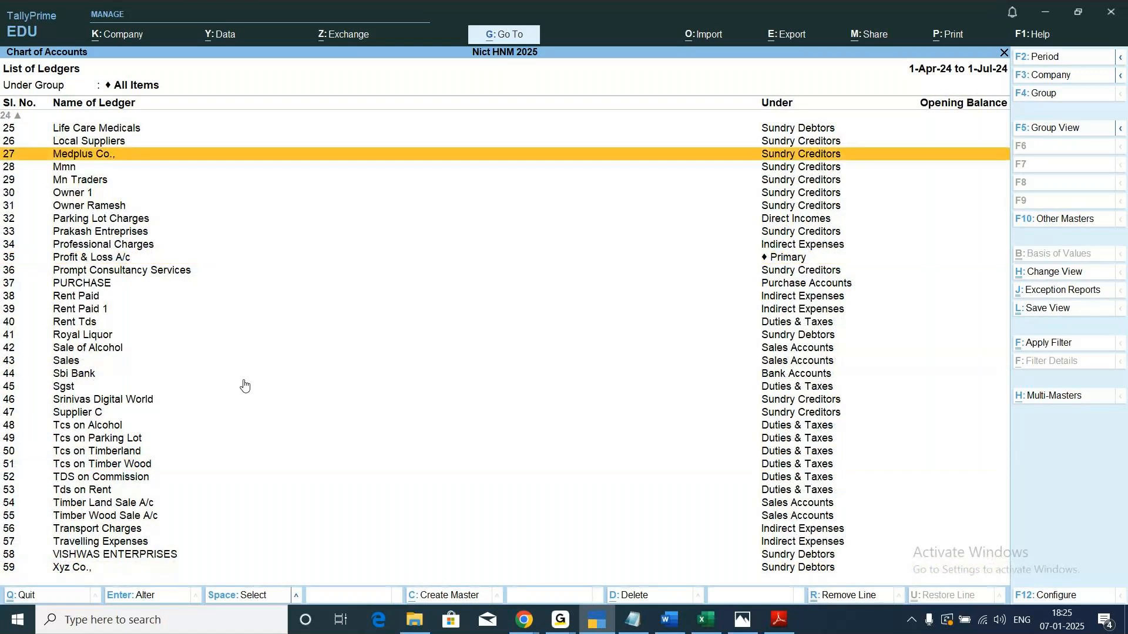
key("Up")
key("Up")
key("Up")
key("Up")
key("Up")
key("Up")
key("Up")
key("Up")
key("Up")
key("Up")
key("Up")
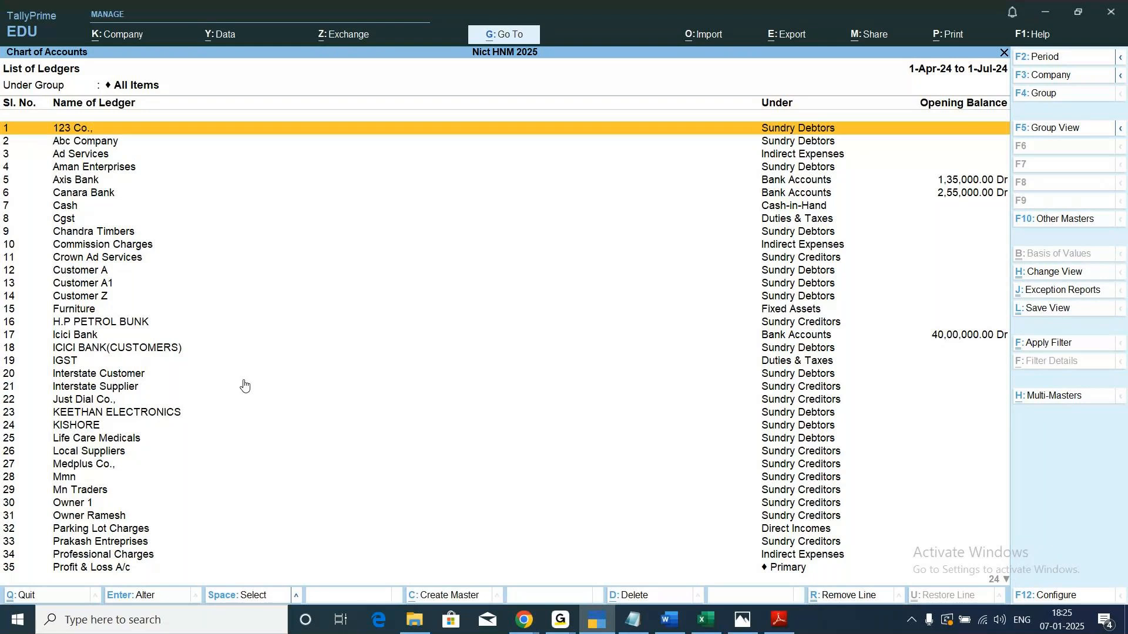
key("Escape")
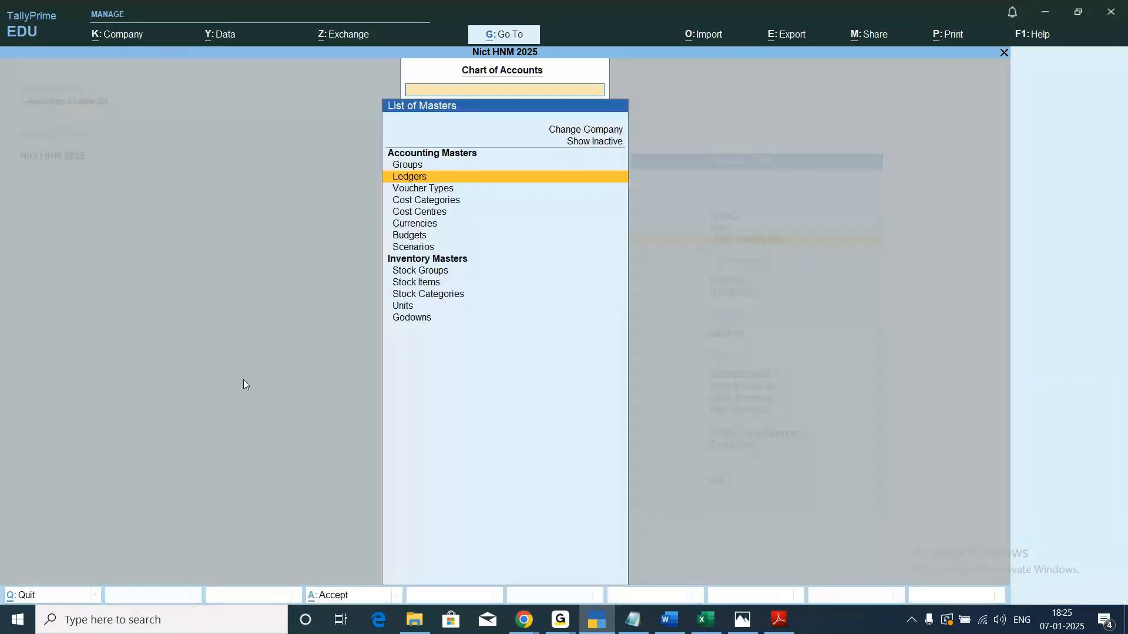
Review Nict HNM 2025's Ledgers list in ledger view from the Chart of Accounts, and return to the Gateway of Tally.
key("Escape")
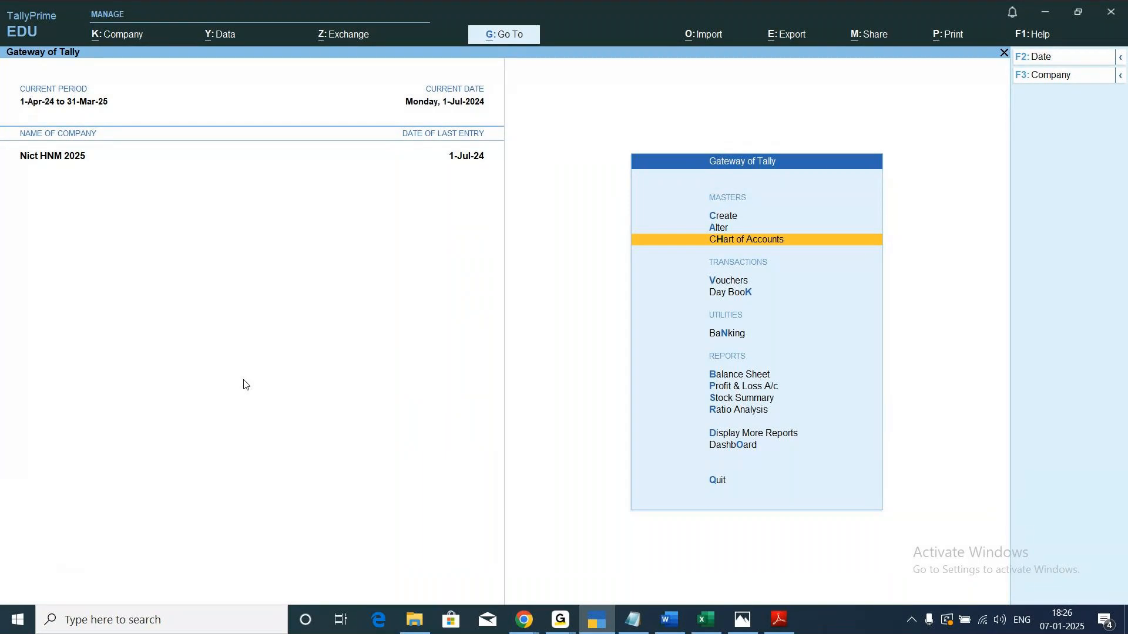
key("Return")
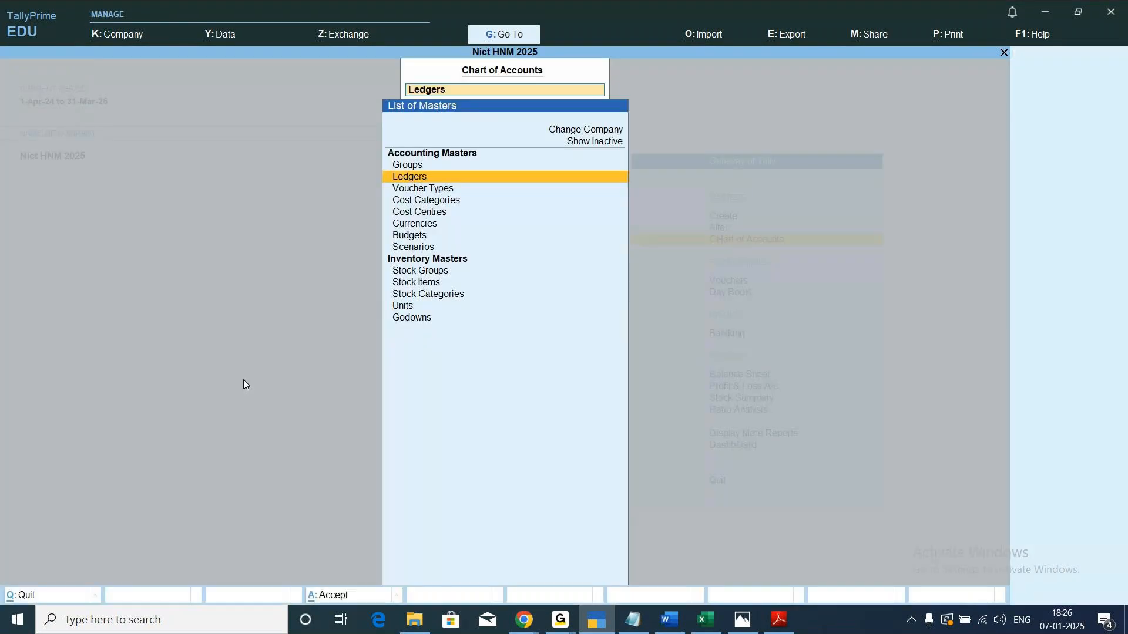
key("Return")
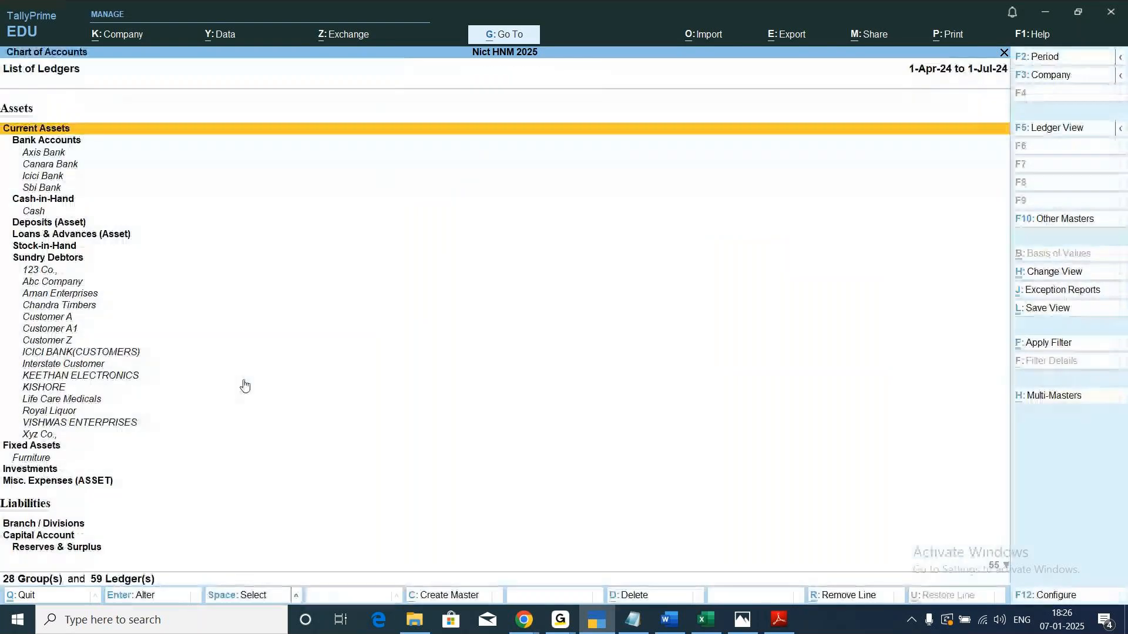
left_click(1076, 135)
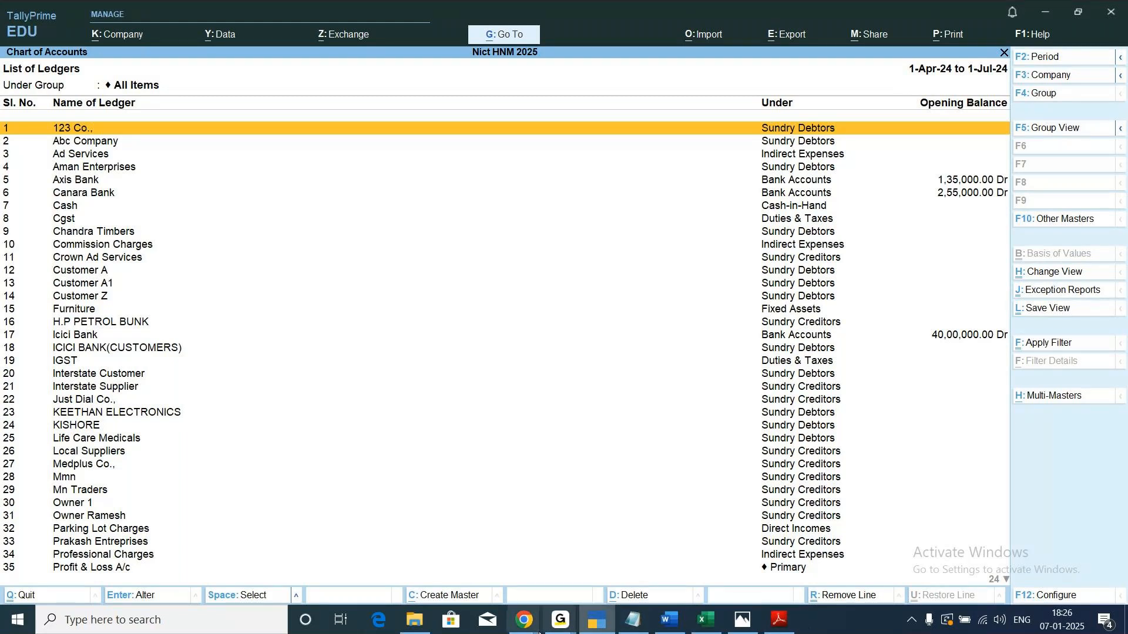
left_click(559, 620)
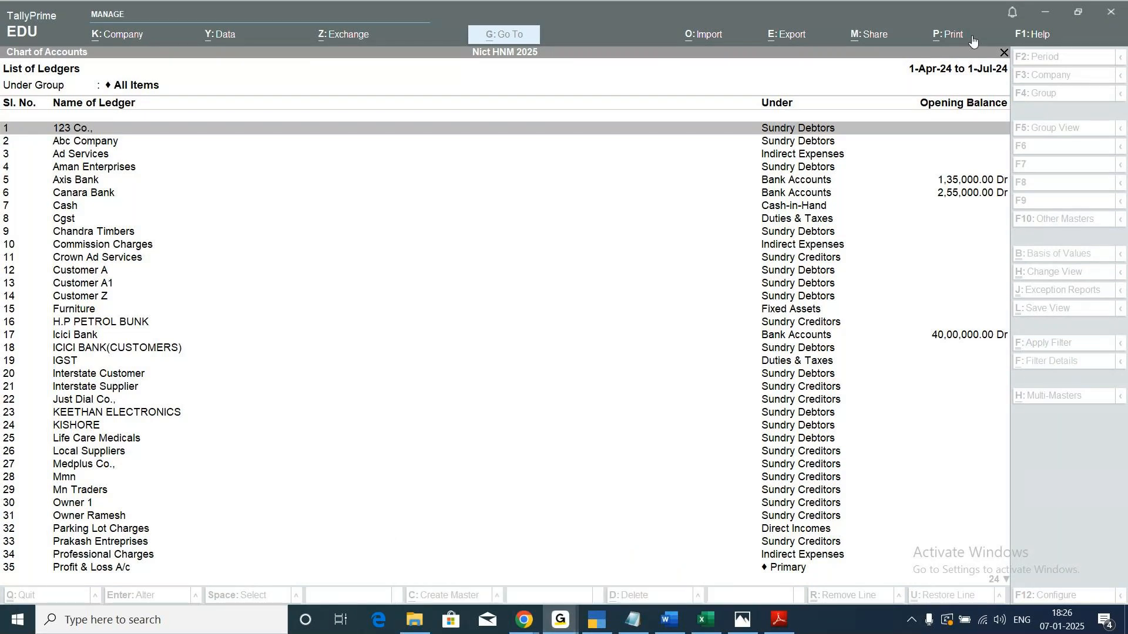
left_click(596, 621)
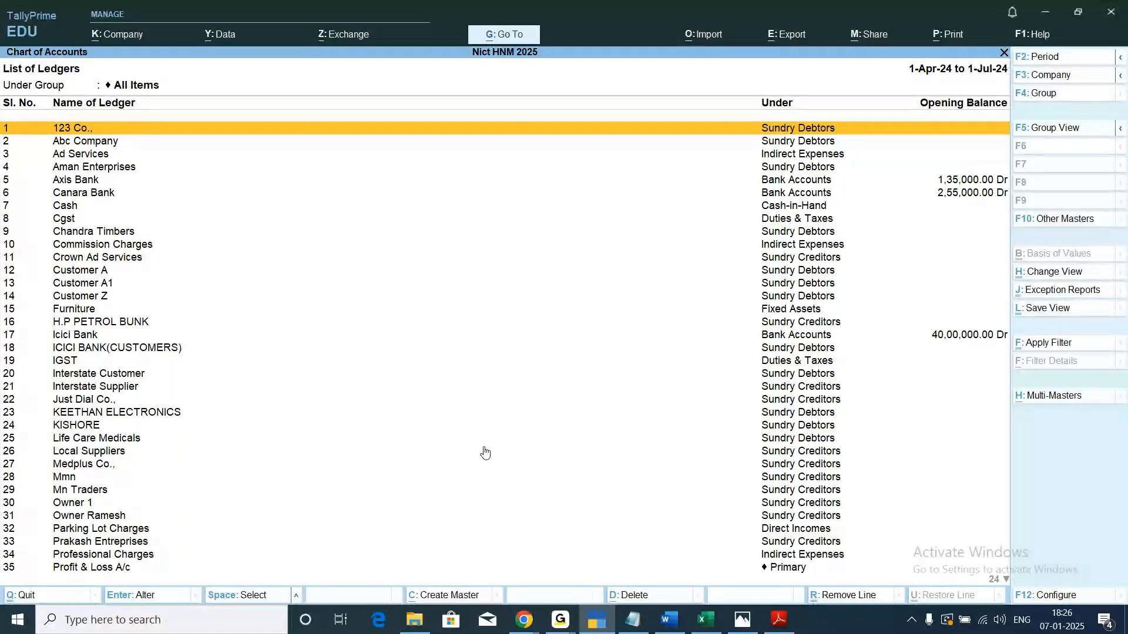
key("Escape")
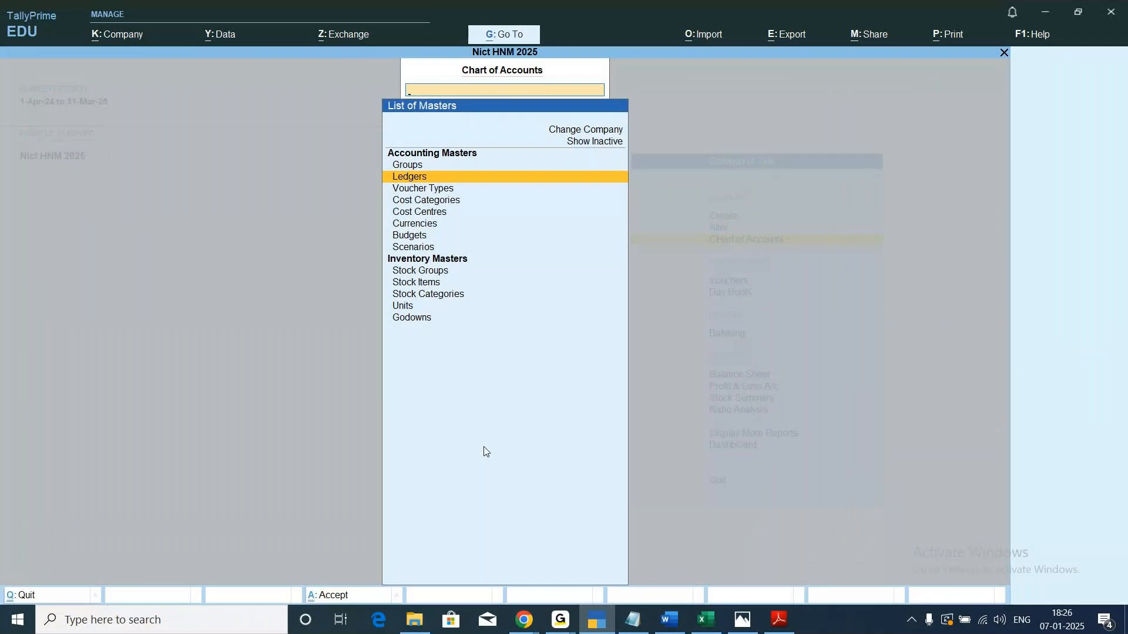
key("Escape")
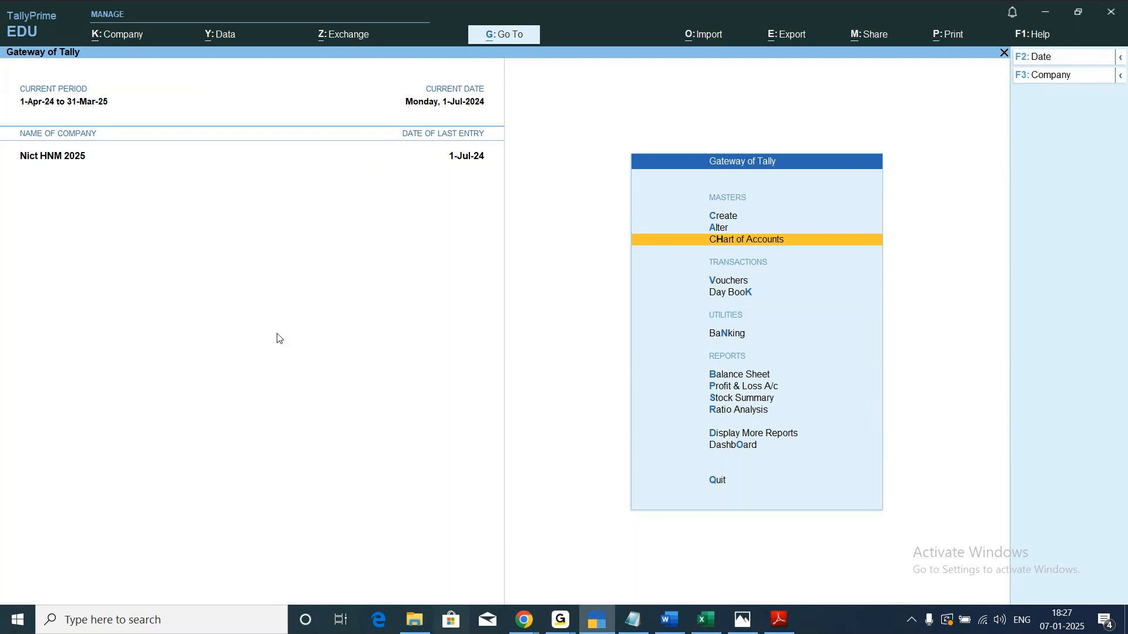
Start creating a new company named NICT HNM 2026, keeping the same text as its mailing name.
left_click(133, 41)
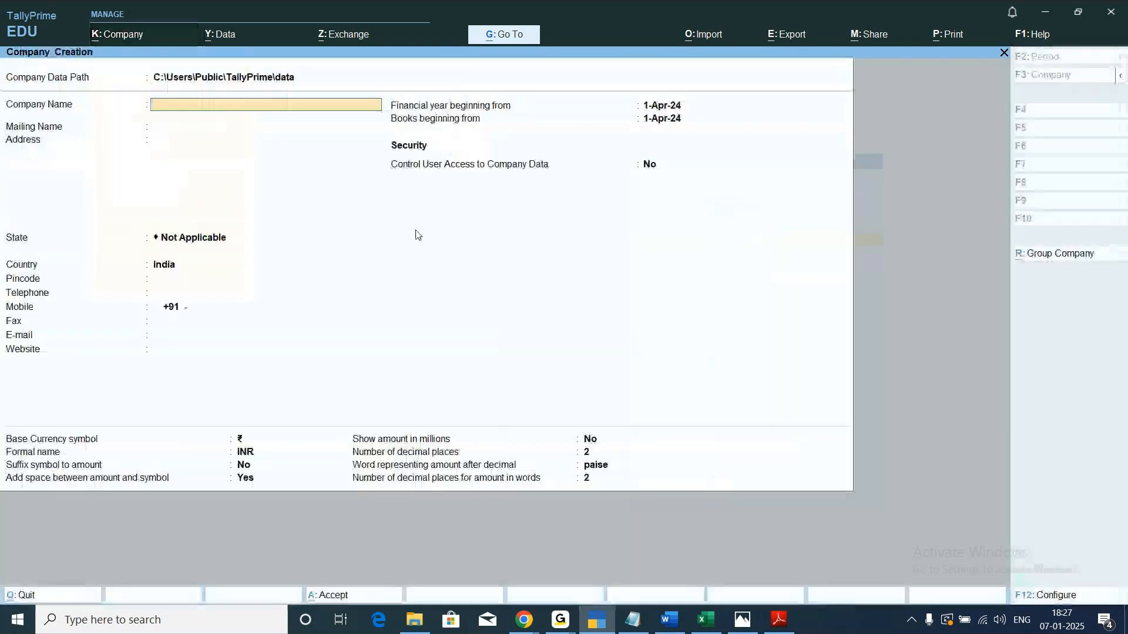
type("NI")
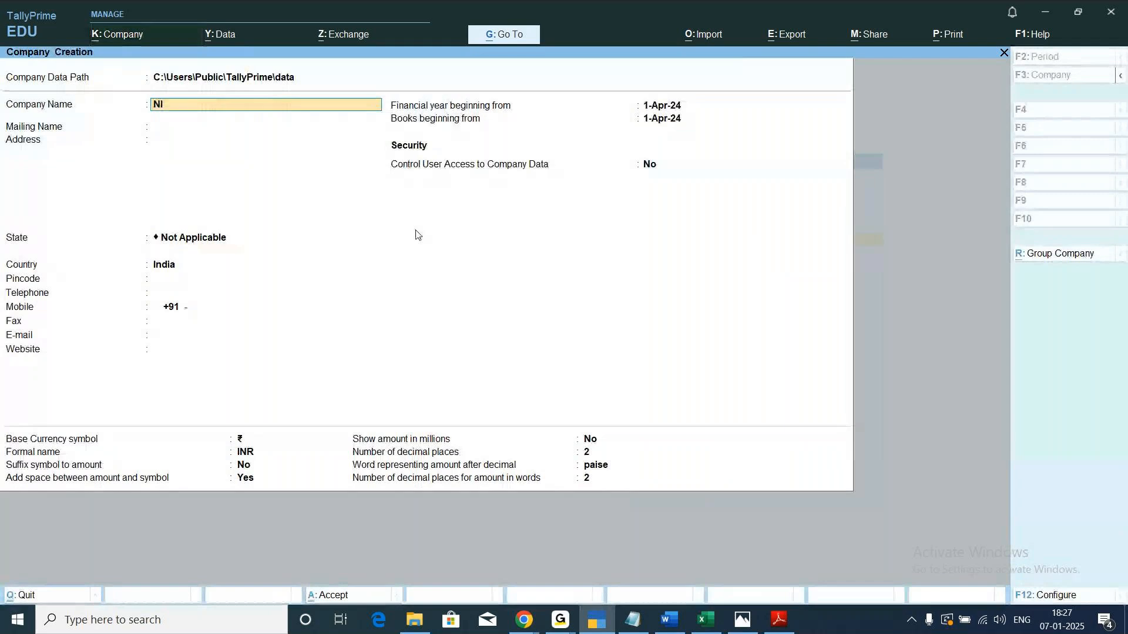
type("CT HNM 2026")
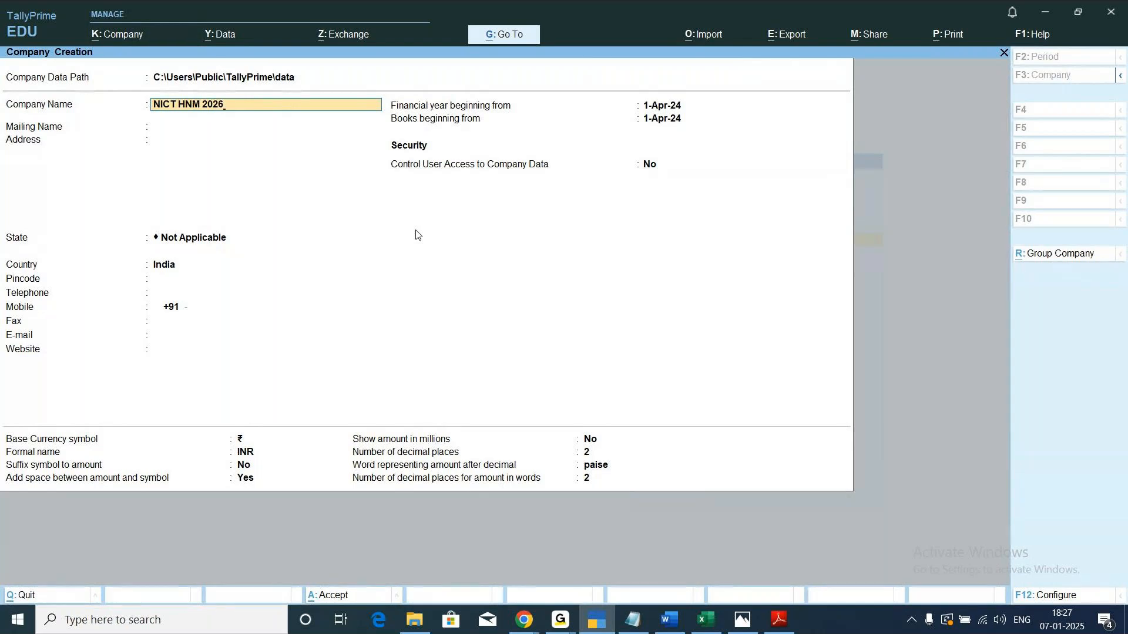
key("Return")
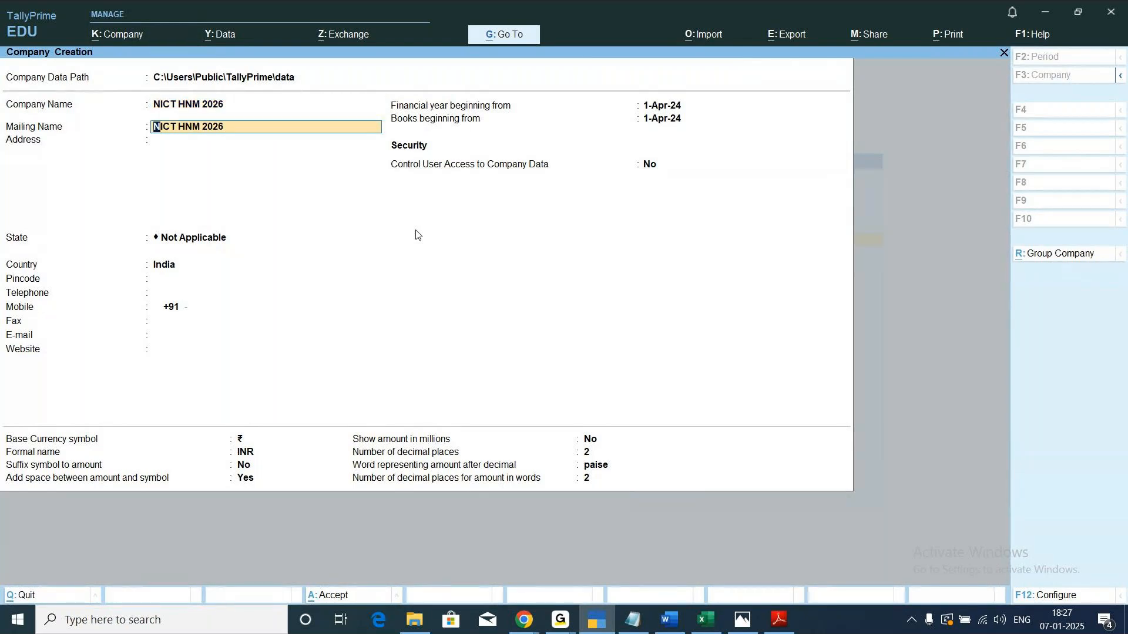
key("Return")
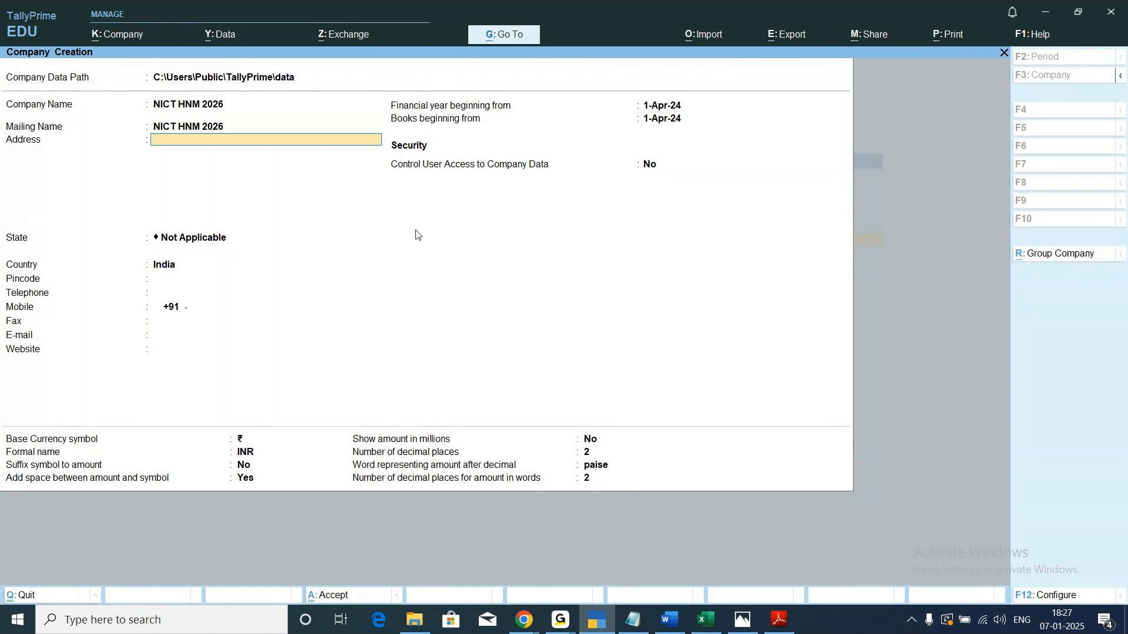
Set the new company's state to Karnataka, leaving the address, pincode, telephone, mobile and fax blank.
key("Return")
type("Ka")
key("Return")
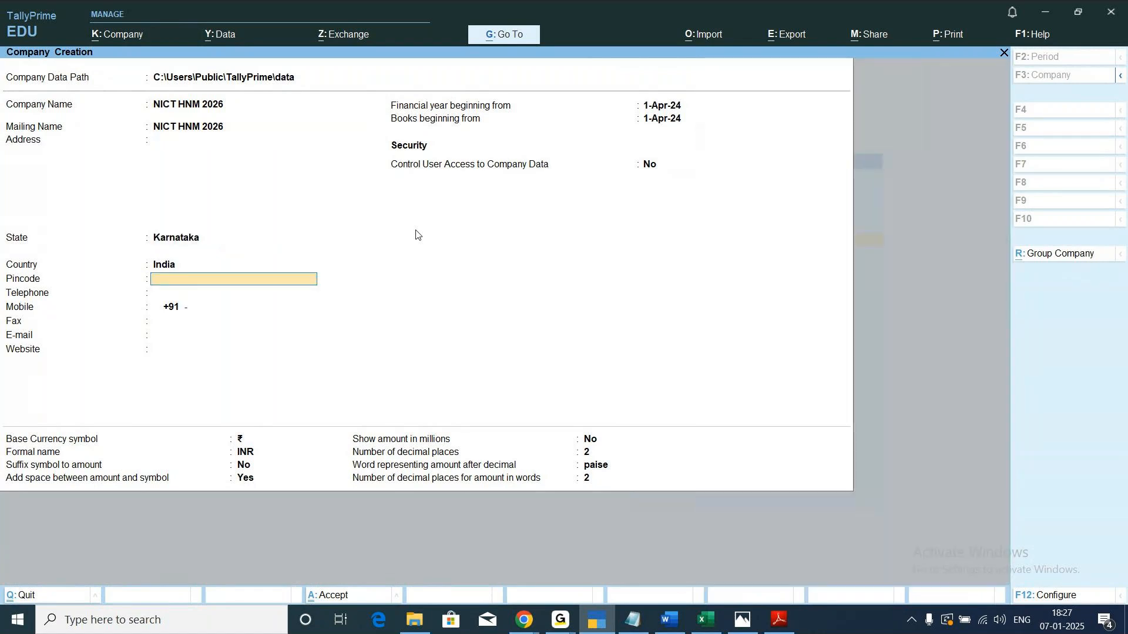
key("Return")
key("Return")
key("Return")
key("Return")
key("Return")
key("Return")
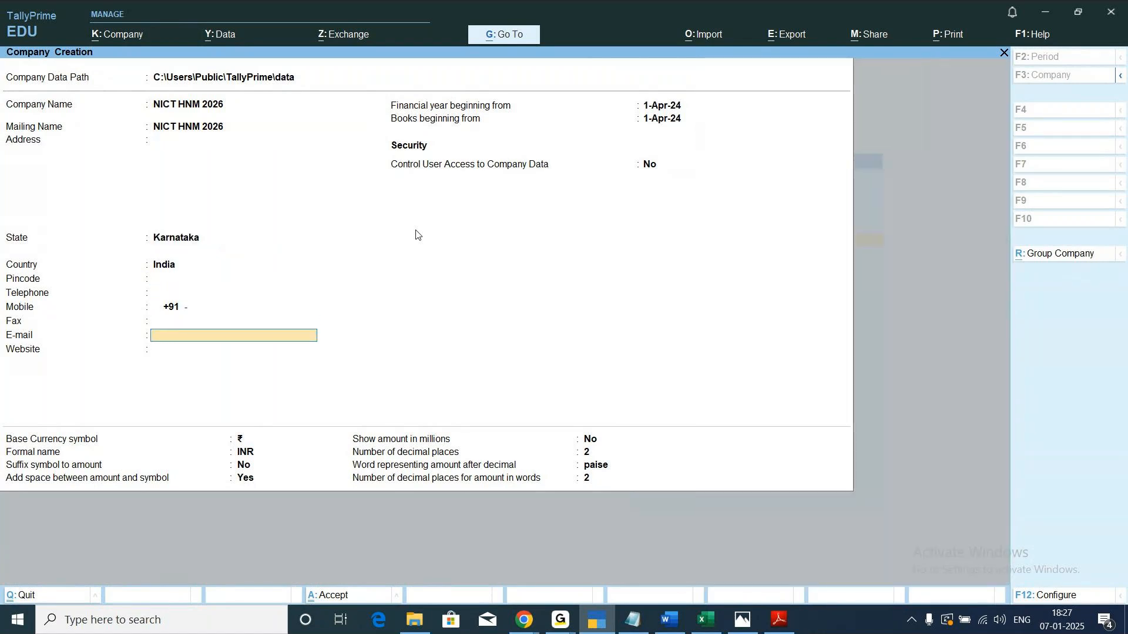
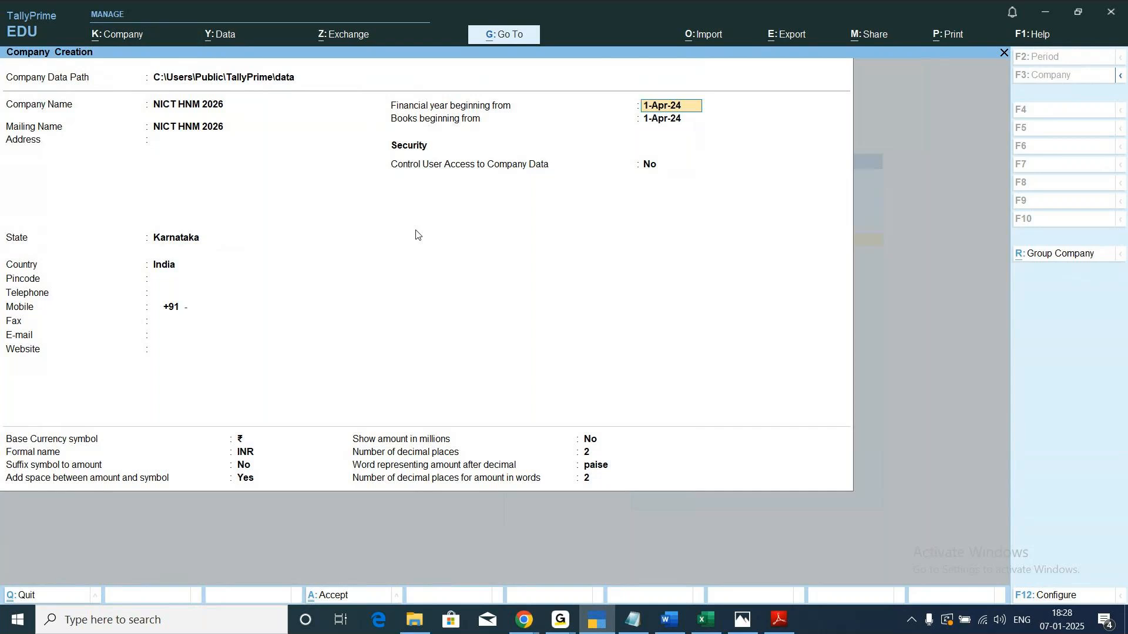
Accept the default financial year, books, security and currency settings, save the new company, and leave its features unchanged.
key("Return")
key("Return")
key("Return")
key("Return")
key("Return")
key("Return")
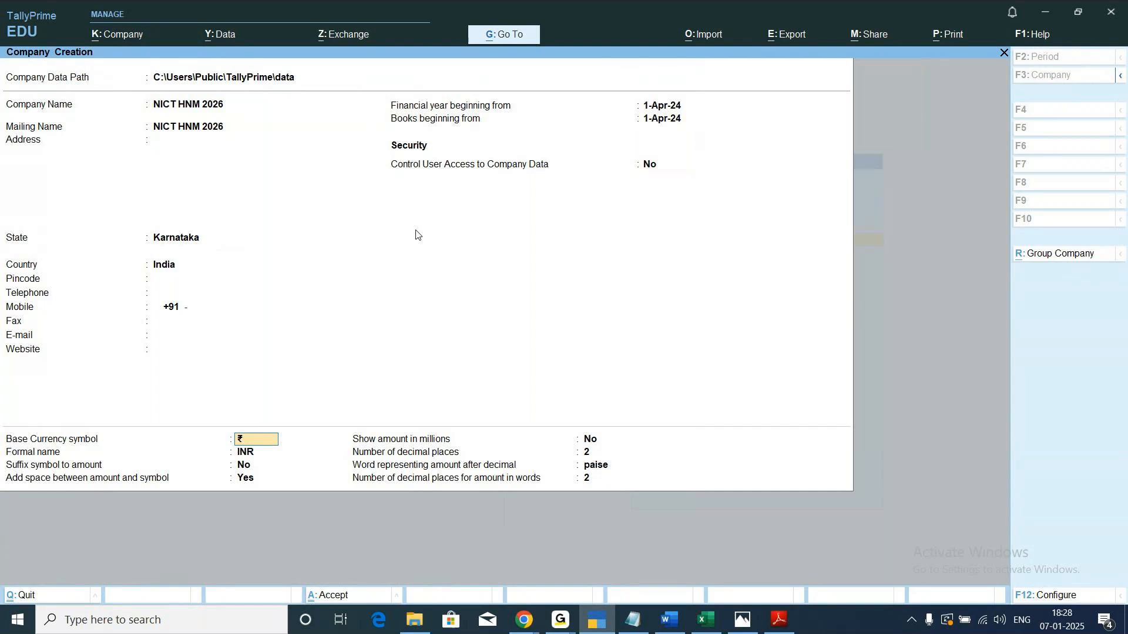
key("Return")
key("Return")
key("Return")
key("Return")
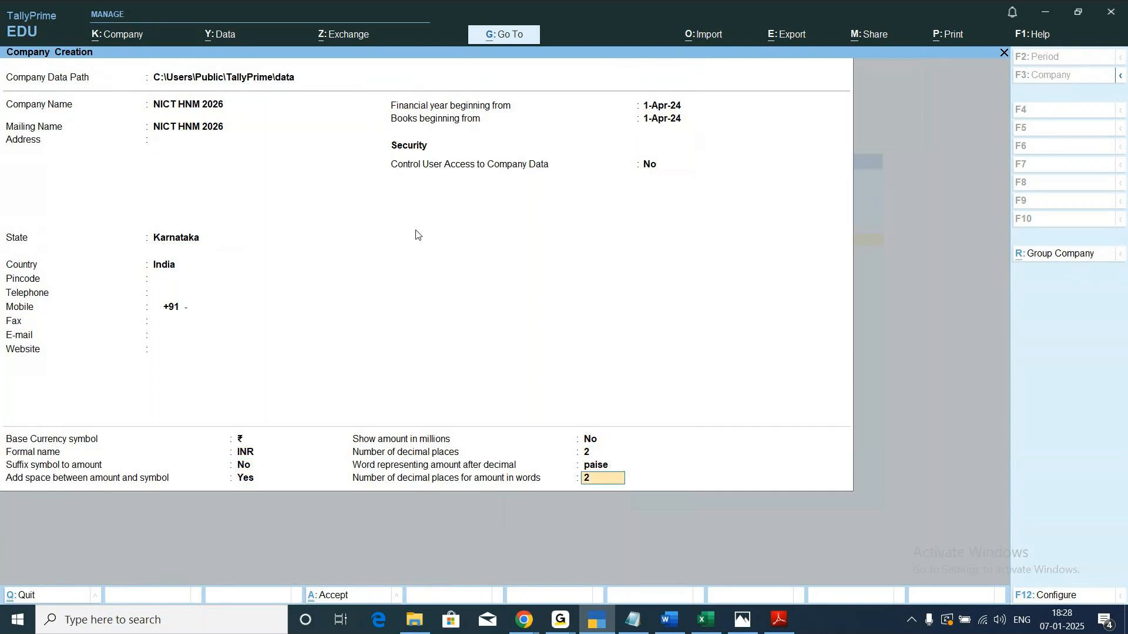
key("Return")
key("Return")
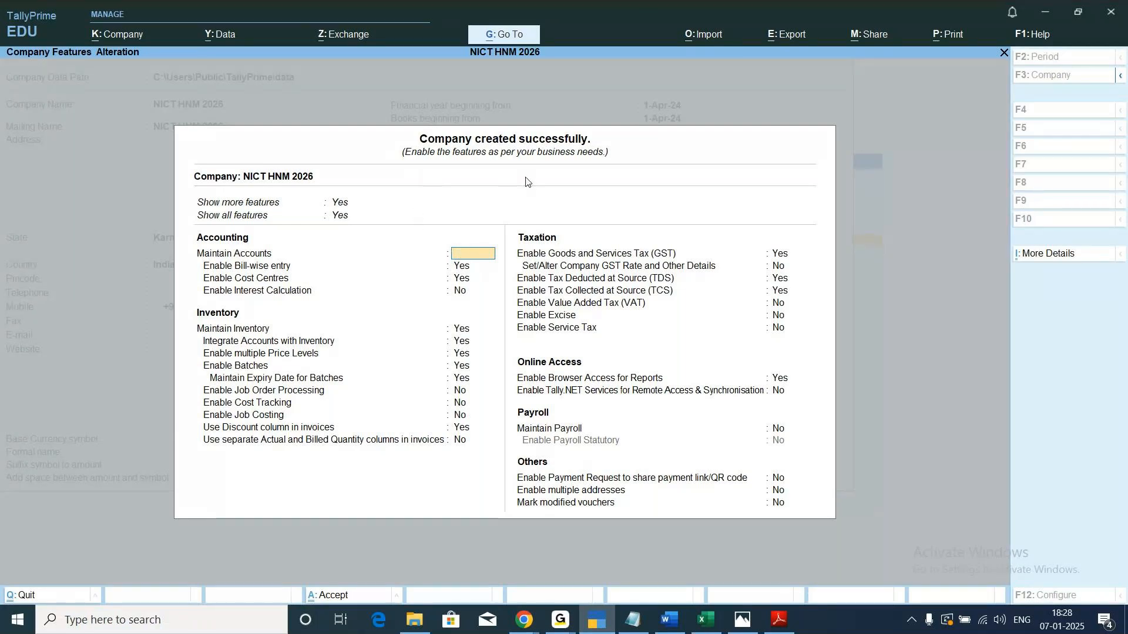
key("Escape")
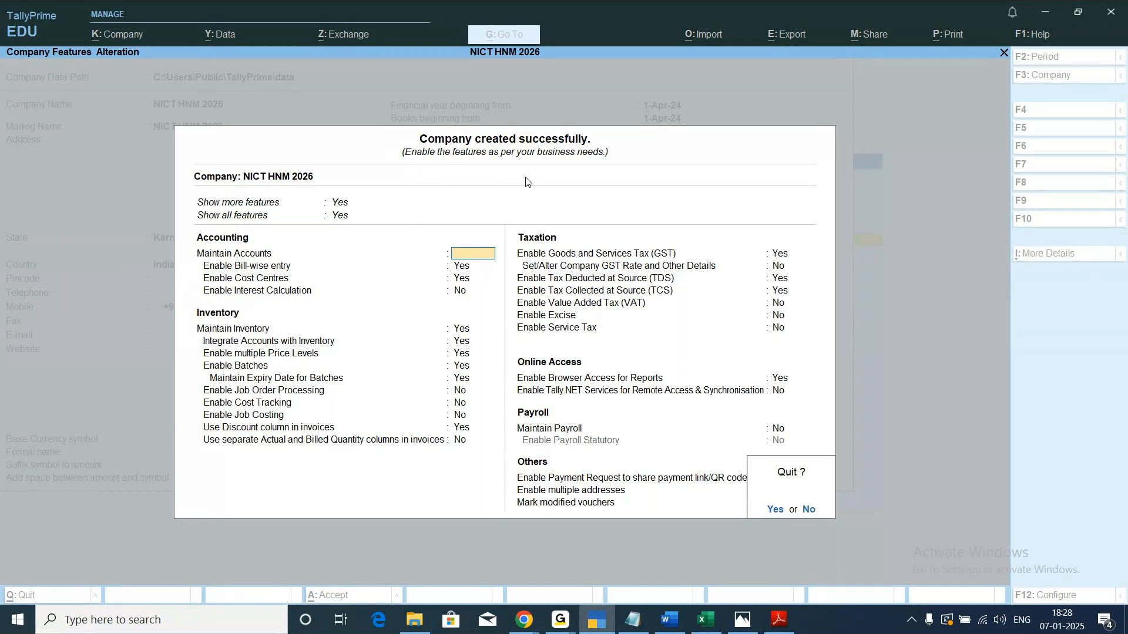
key("Return")
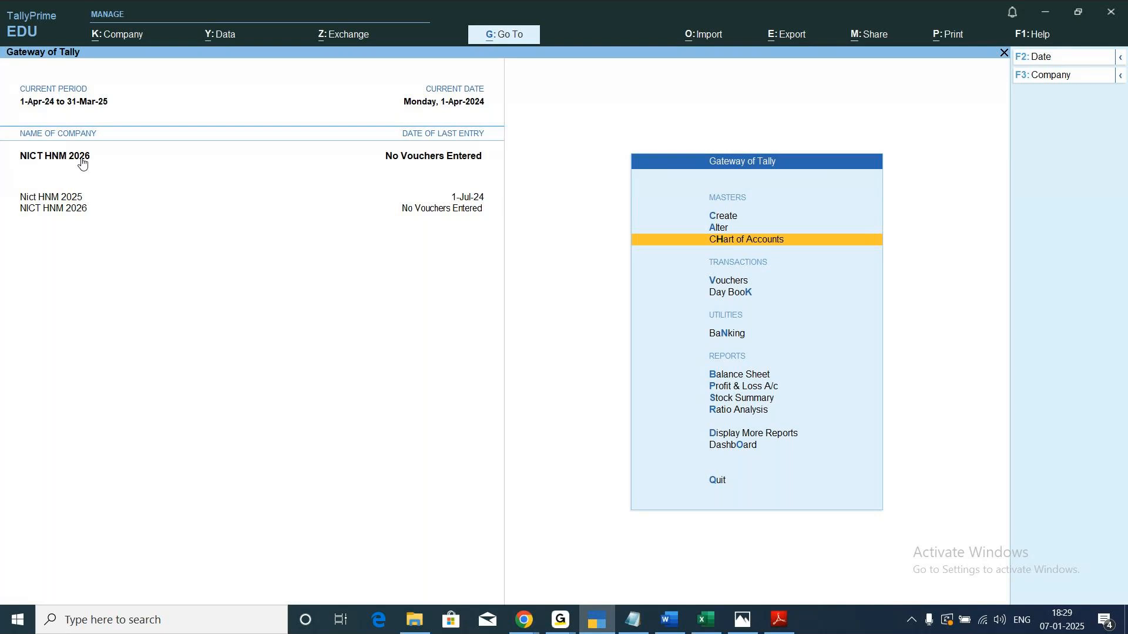
Make NICT HNM 2026 the active company, review its Ledgers in ledger view from the Chart of Accounts, and return to the Gateway of Tally.
left_click(49, 198)
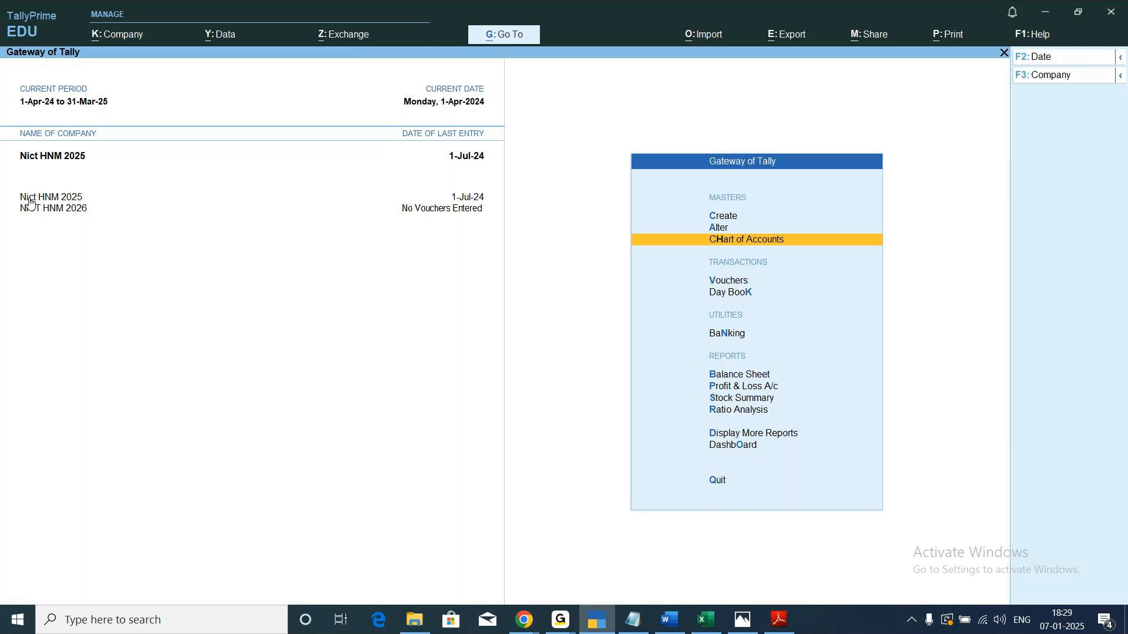
left_click(59, 210)
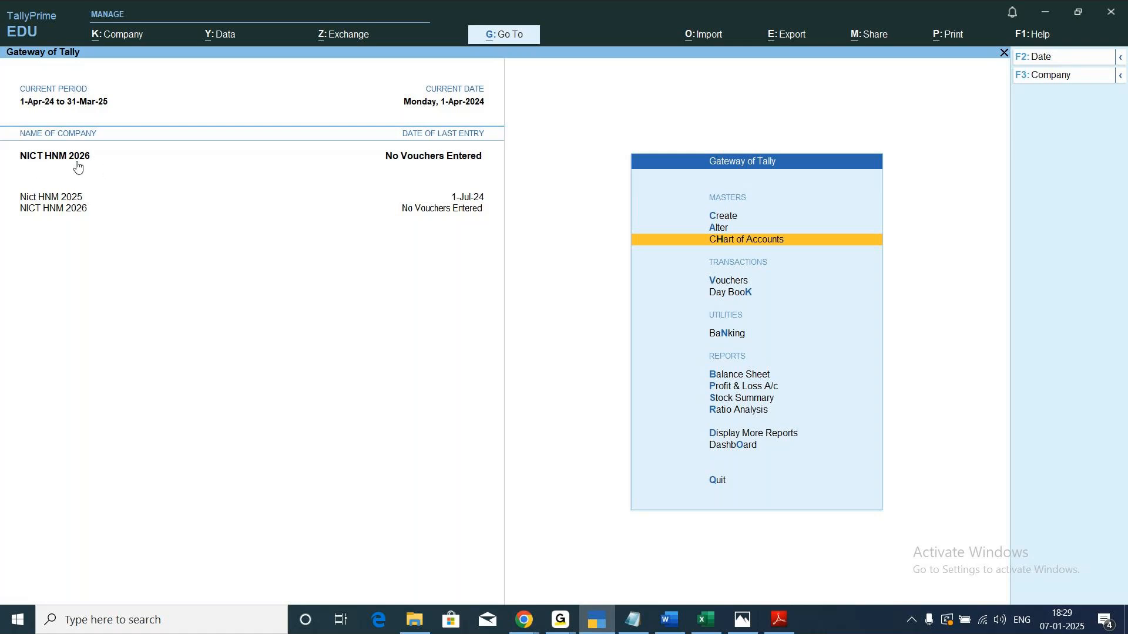
key("Up")
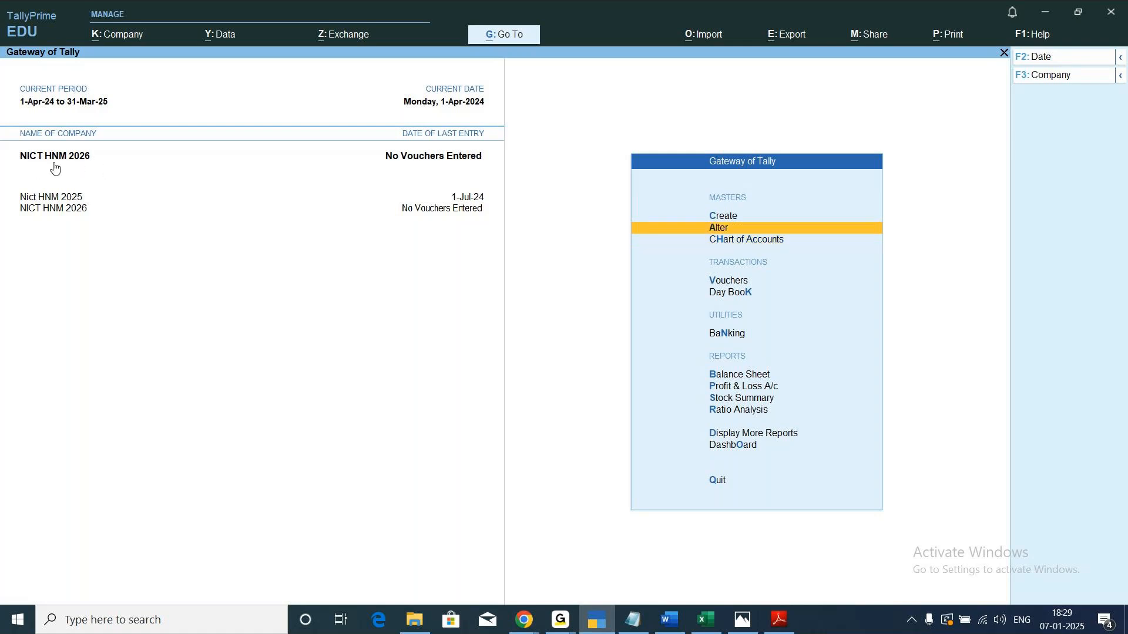
key("Down")
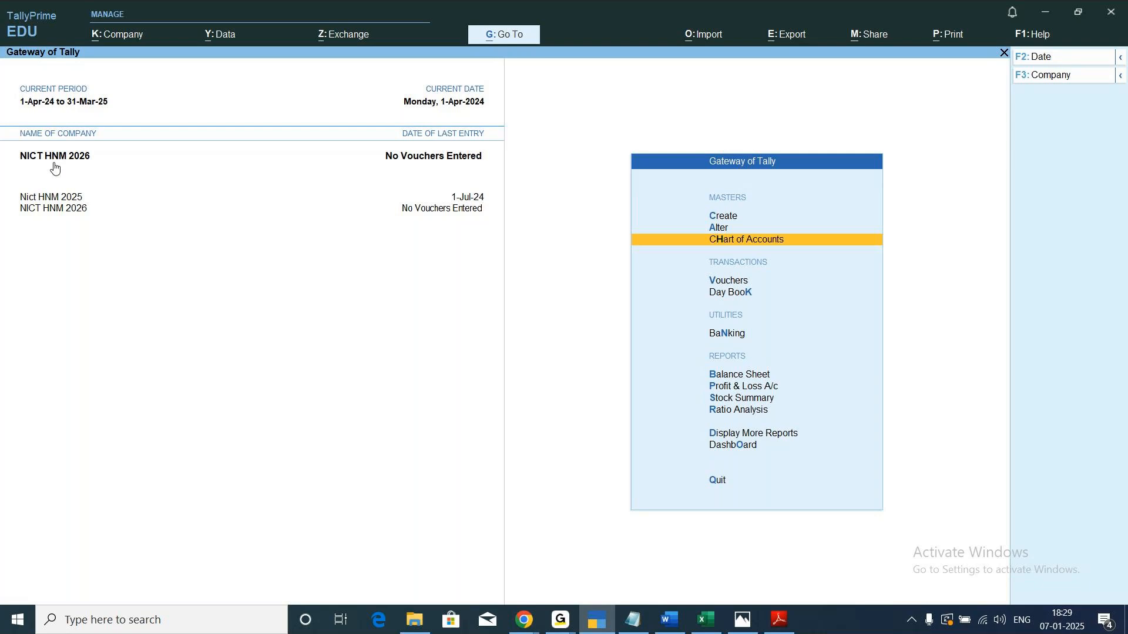
key("Return")
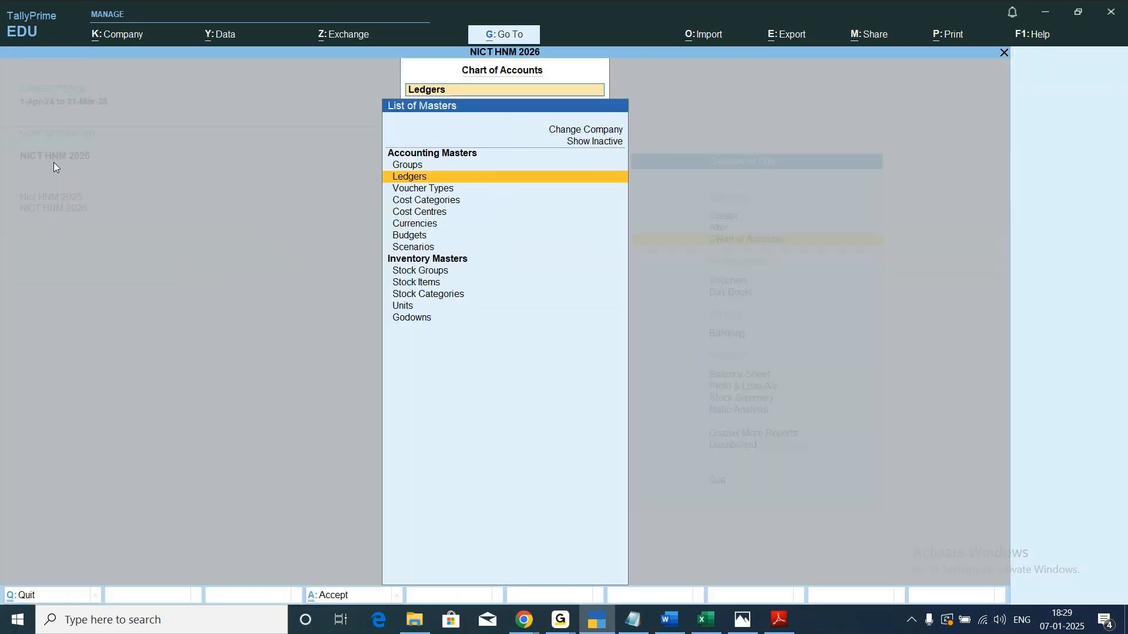
key("Return")
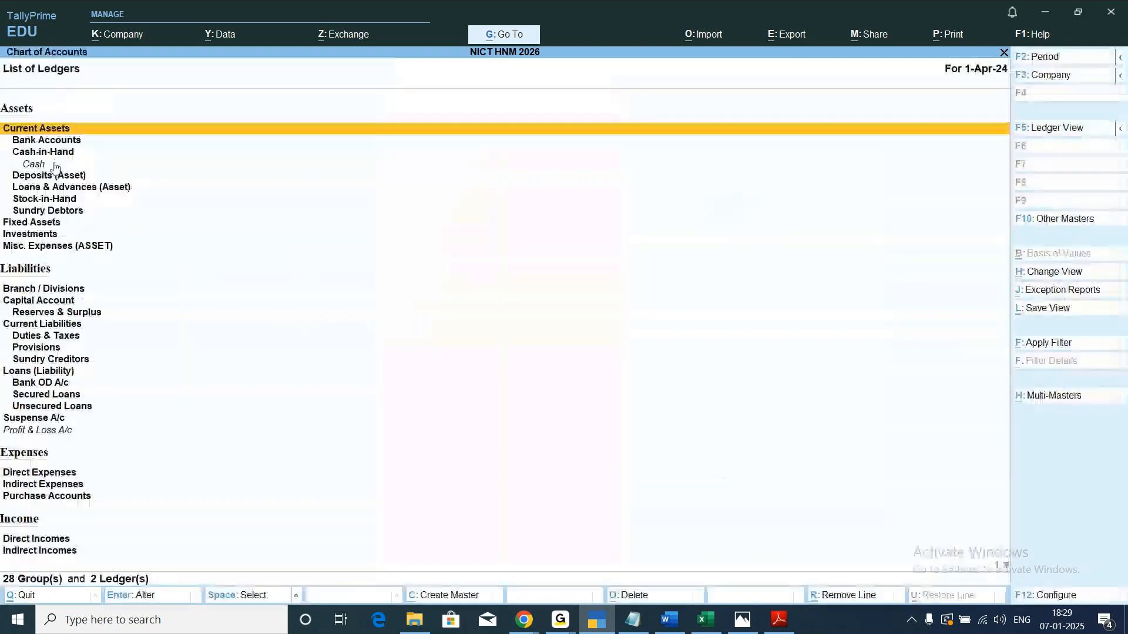
left_click(1072, 129)
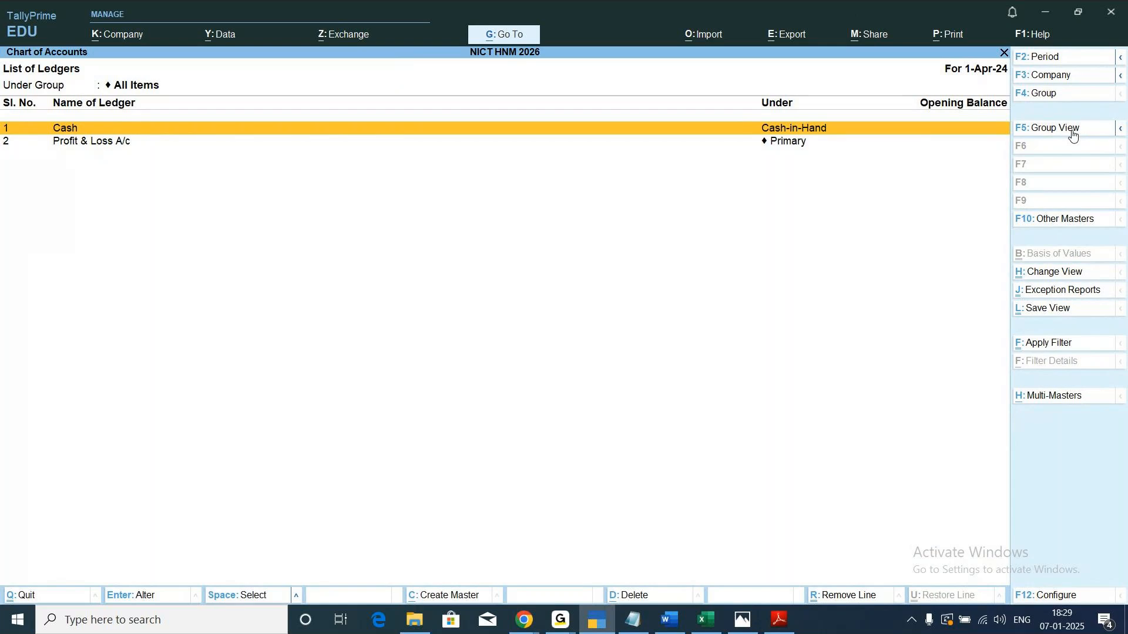
key("Escape")
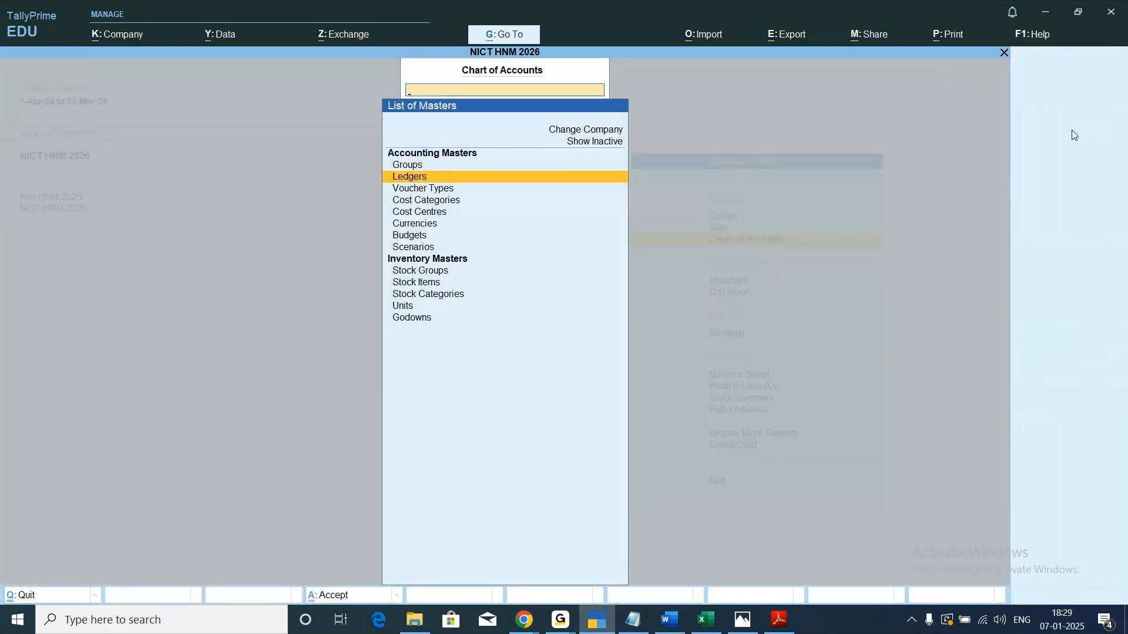
key("Escape")
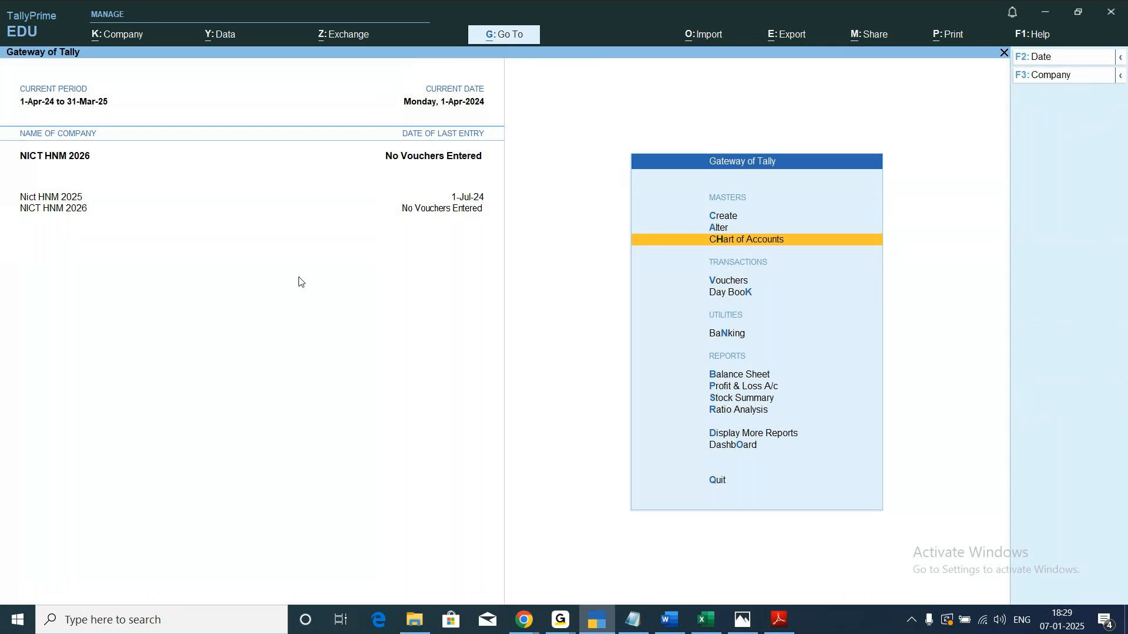
Switch to company Nict HNM 2025, review its Ledgers list in ledger view, and return to the Gateway of Tally.
left_click(52, 202)
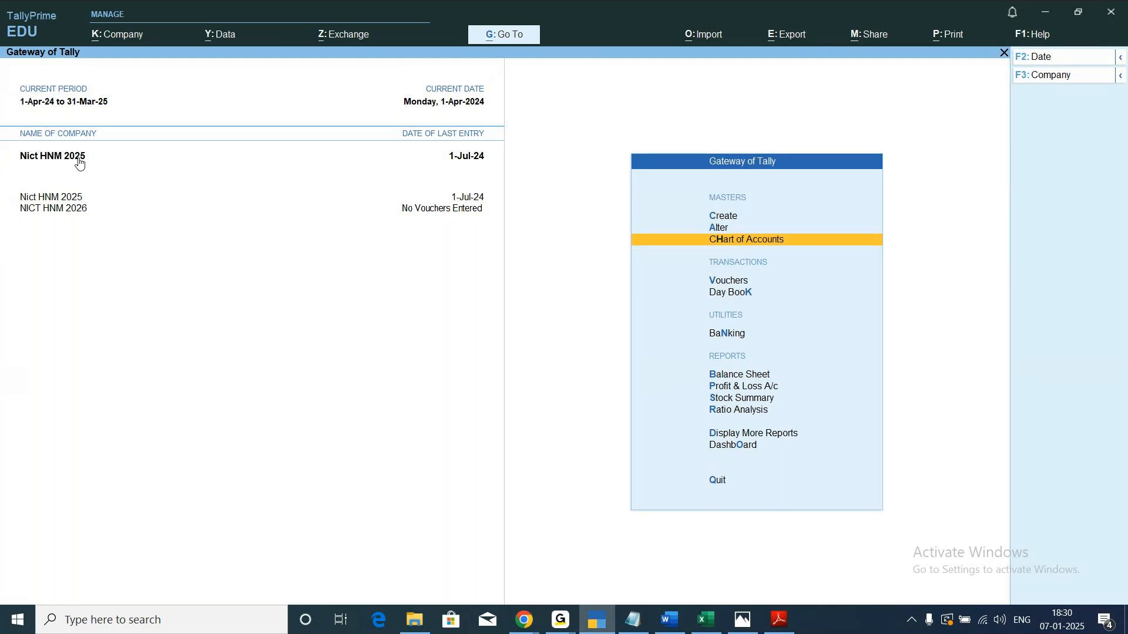
key("Return")
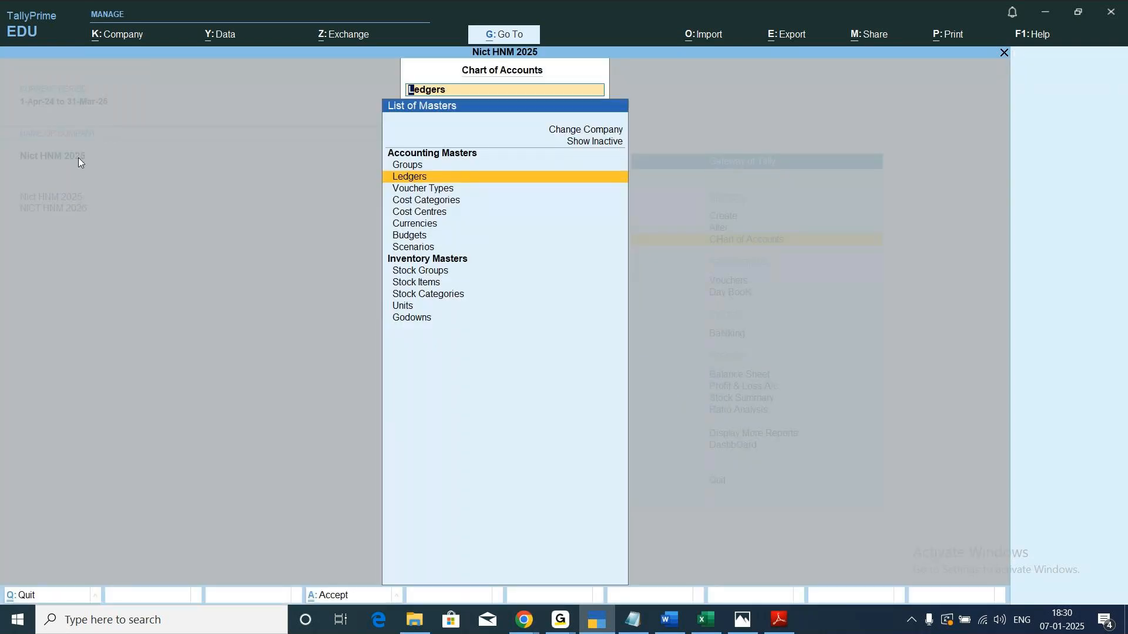
key("Return")
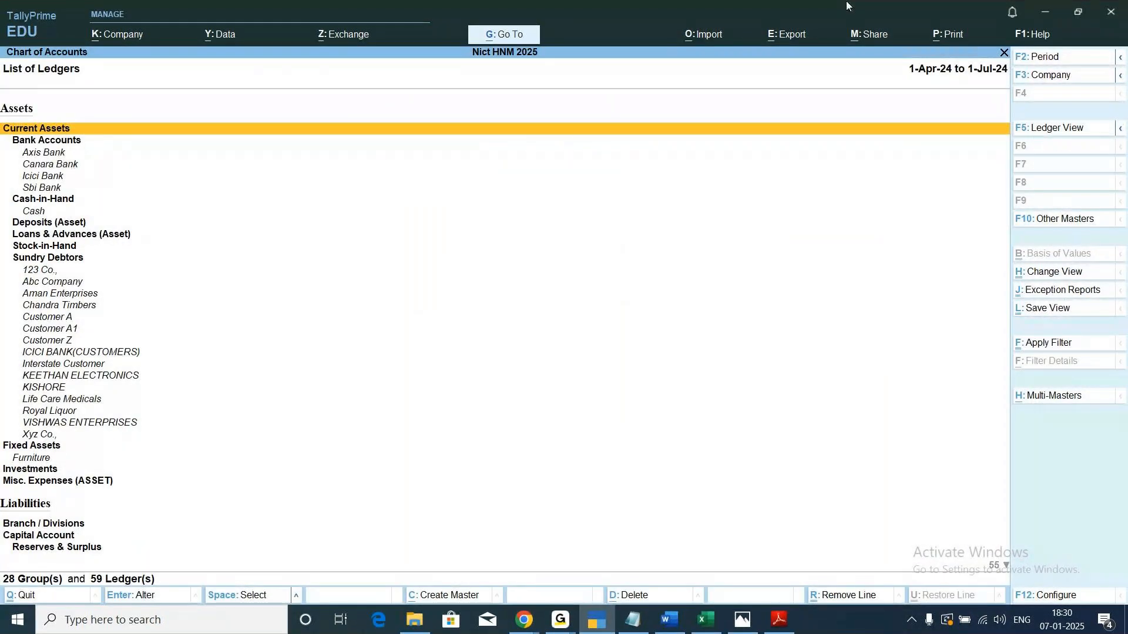
left_click(1060, 135)
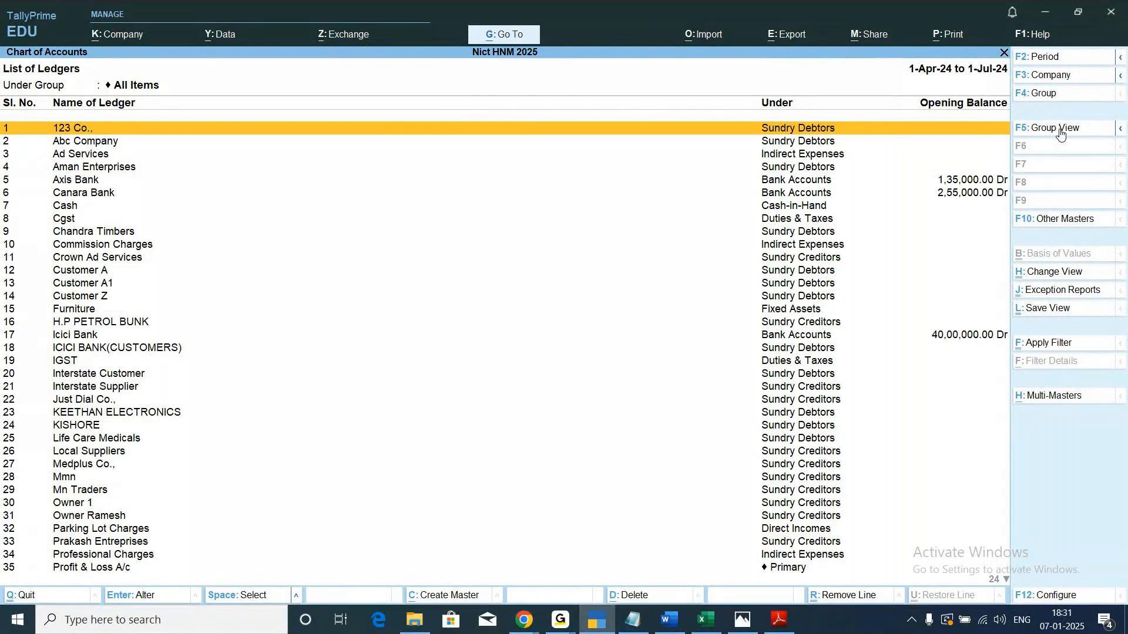
key("Escape")
key("Up")
key("Up")
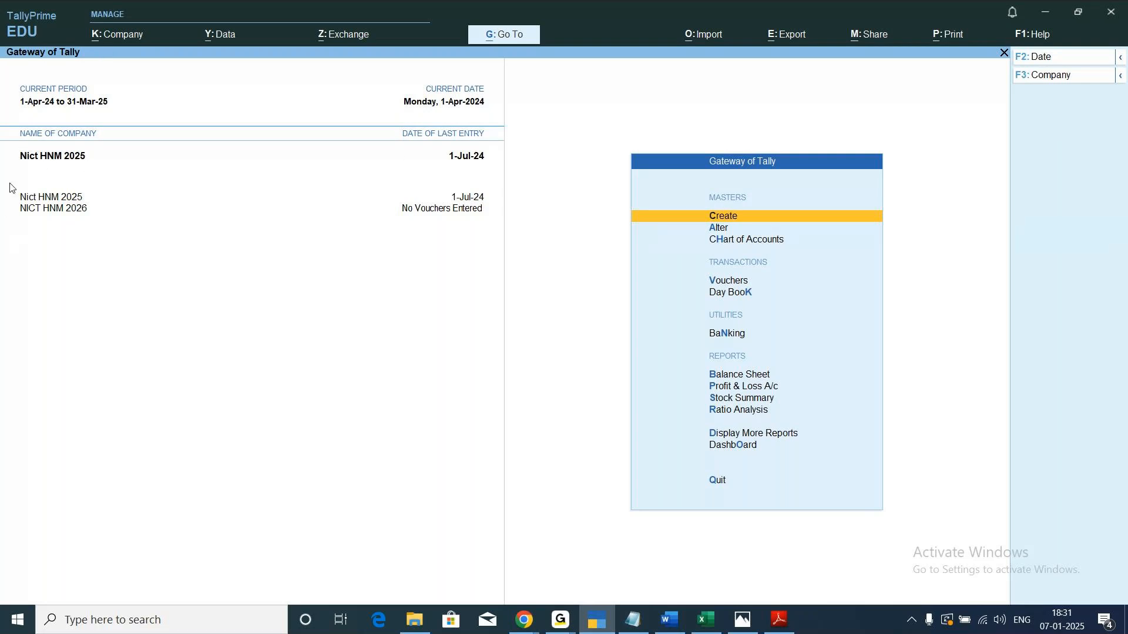
Start an export of the Masters company data for Nict HNM 2025.
left_click(786, 35)
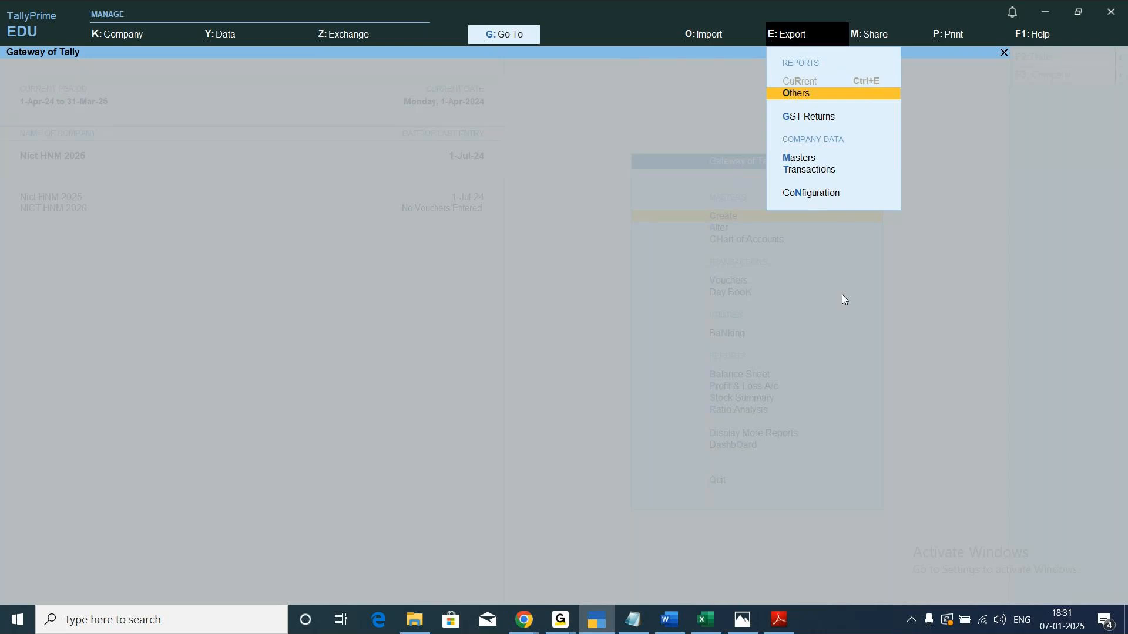
key("Down")
key("Down")
key("Down")
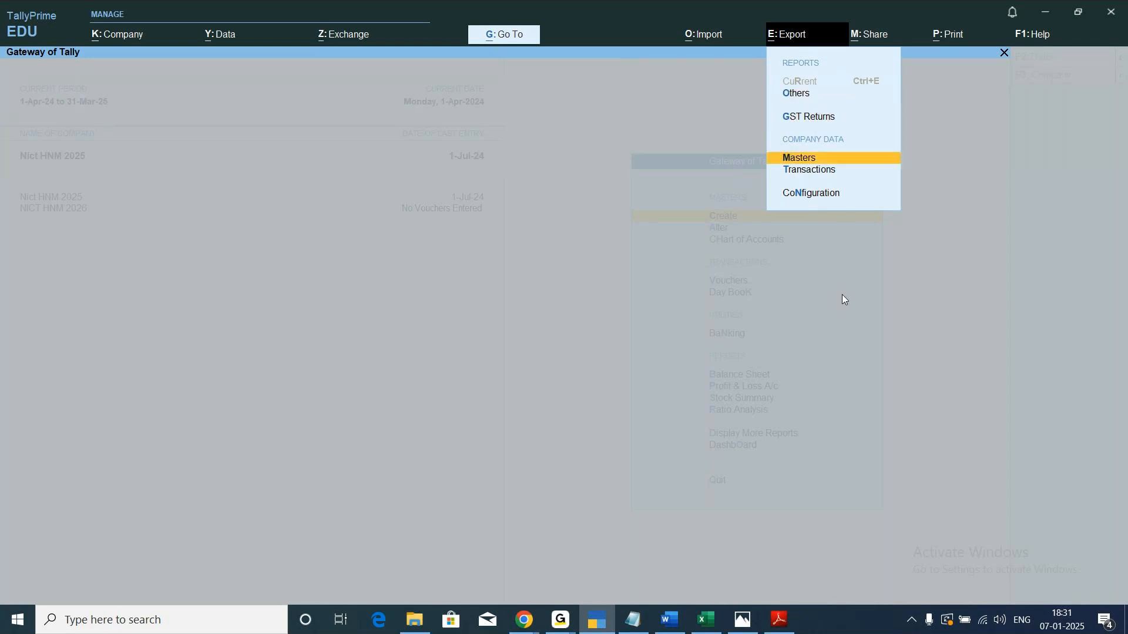
key("Up")
key("Return")
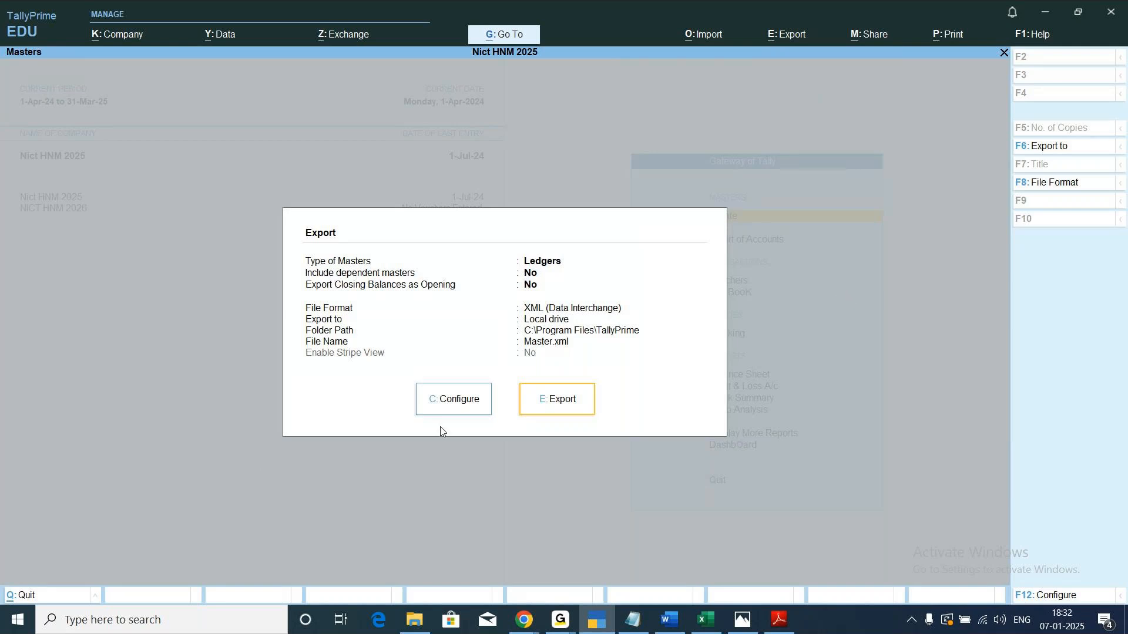
Configure the masters export with All Masters as the type of master.
left_click(454, 407)
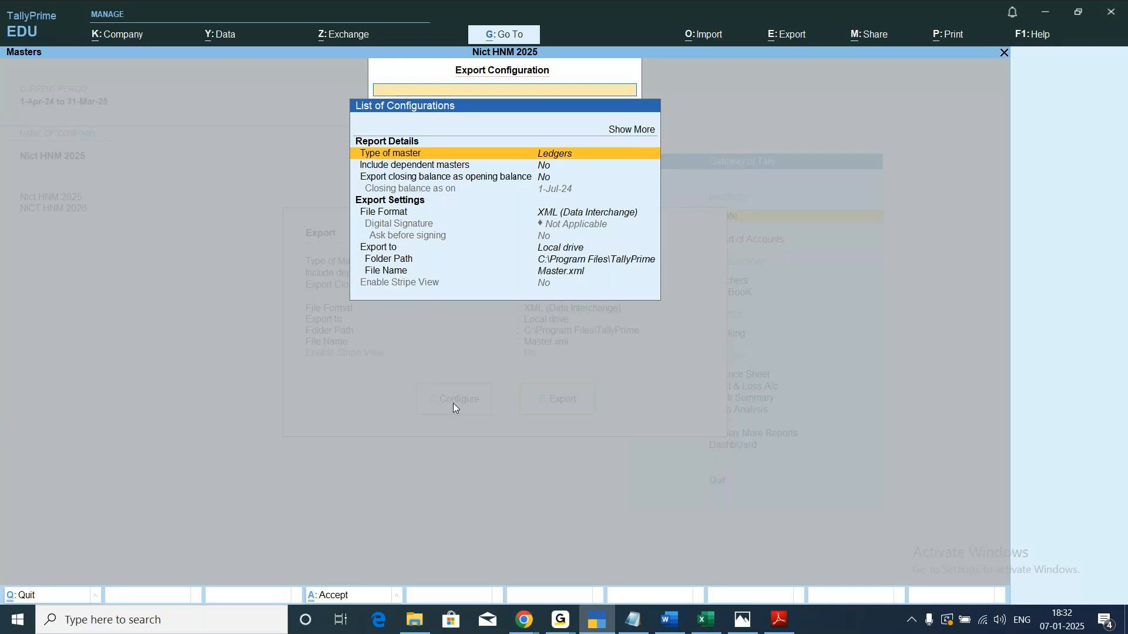
key("Return")
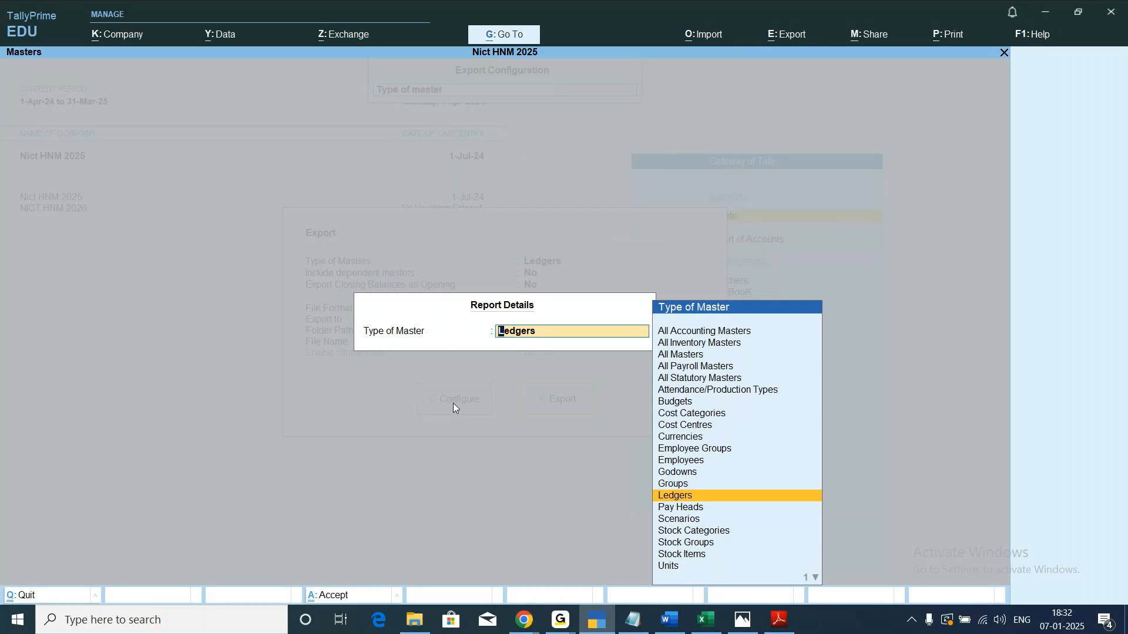
key("Up")
key("Up")
key("Up")
key("Up")
key("Up")
key("Up")
key("Up")
key("Up")
key("Up")
key("Up")
key("Up")
key("Up")
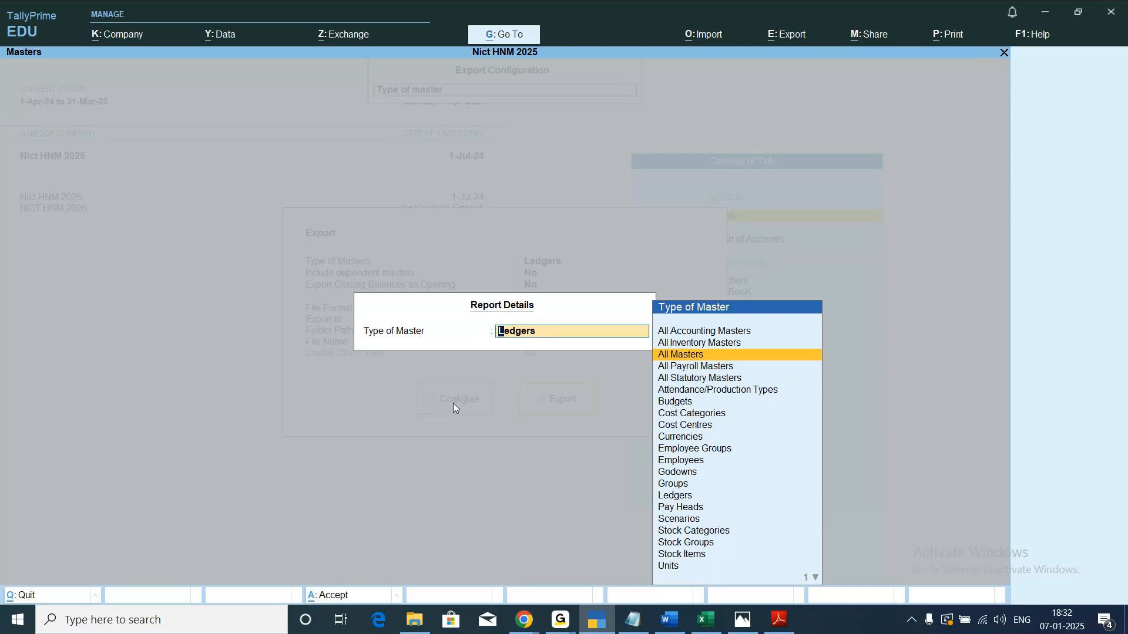
key("Down")
key("Down")
key("Down")
key("Down")
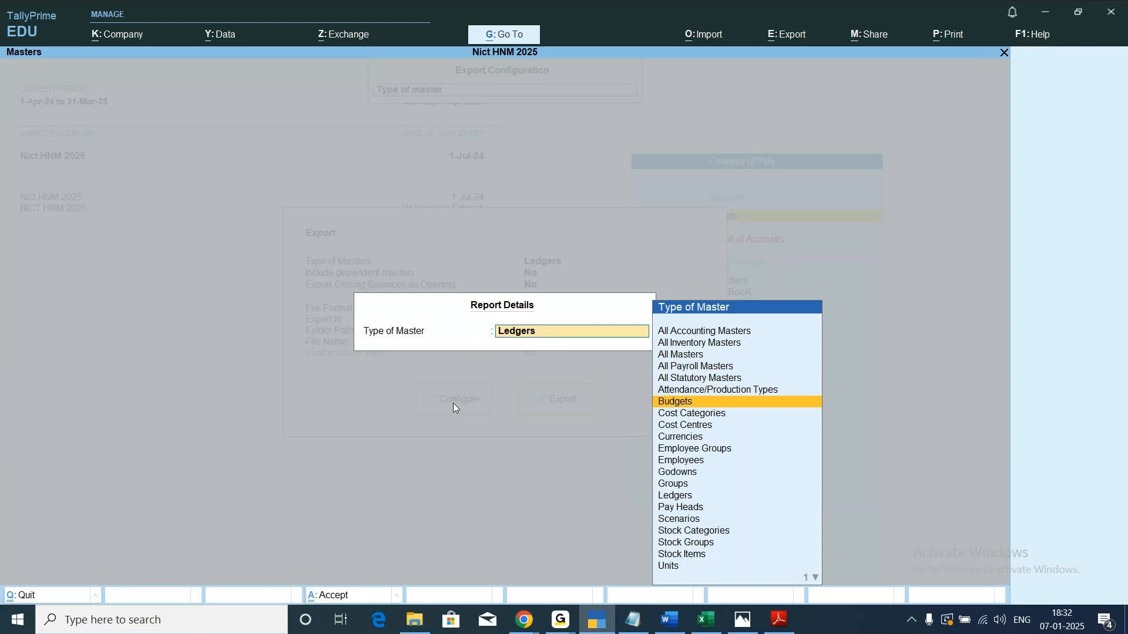
key("Up")
key("Up")
key("Up")
key("Up")
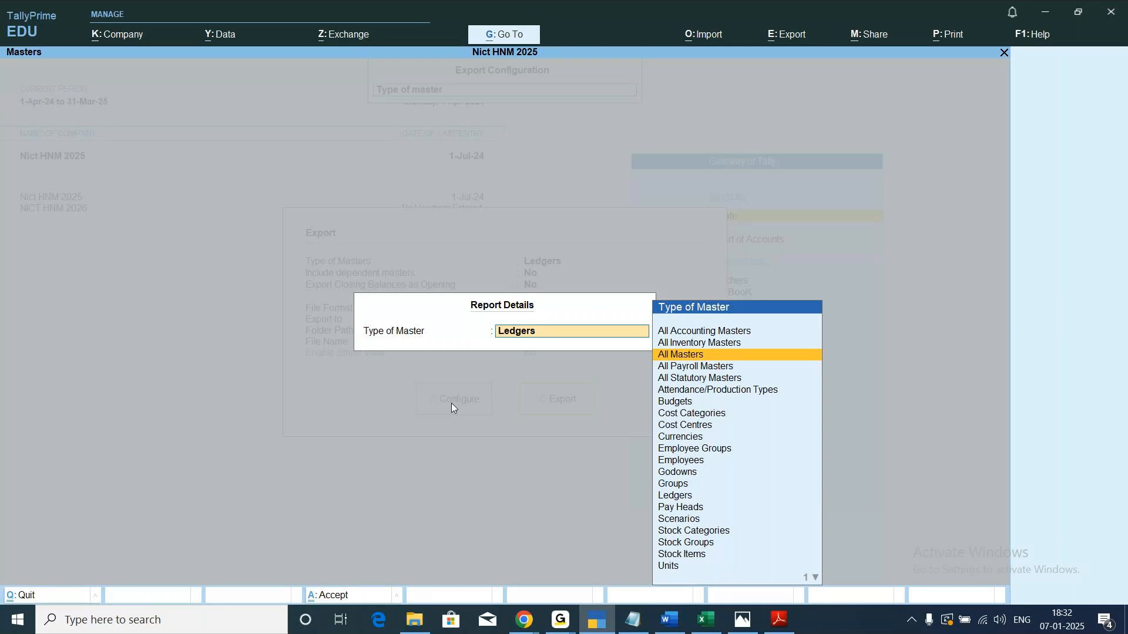
left_click(711, 356)
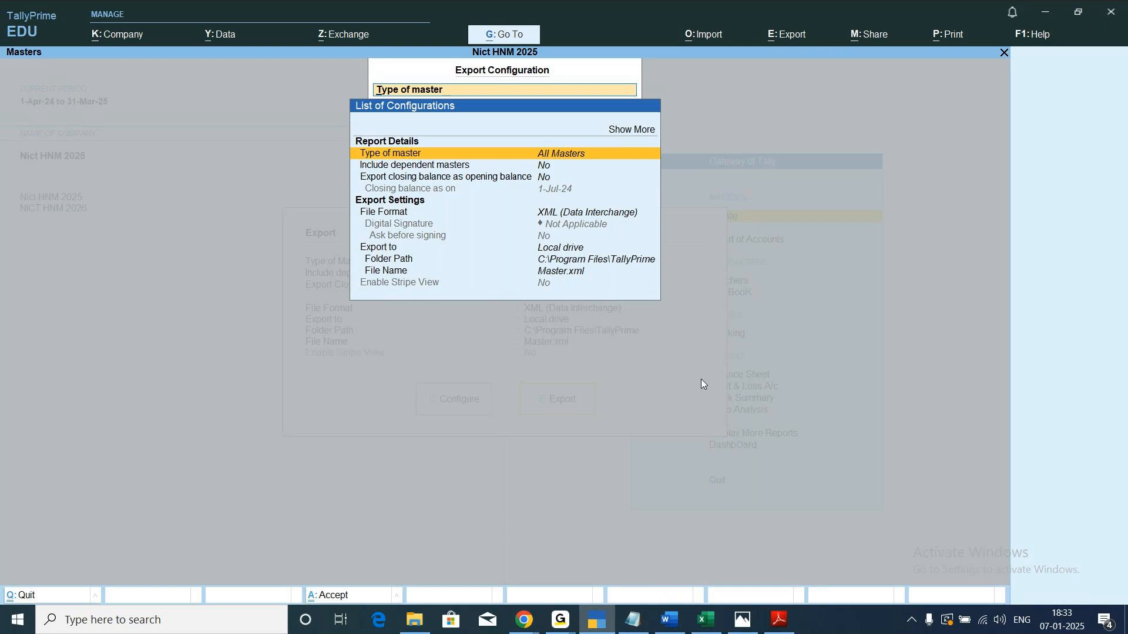
Export the masters in XML (Data Interchange) format as Master.xml to C:\Program Files\TallyPrime, and minimise the folder window that opens.
key("Escape")
key("Escape")
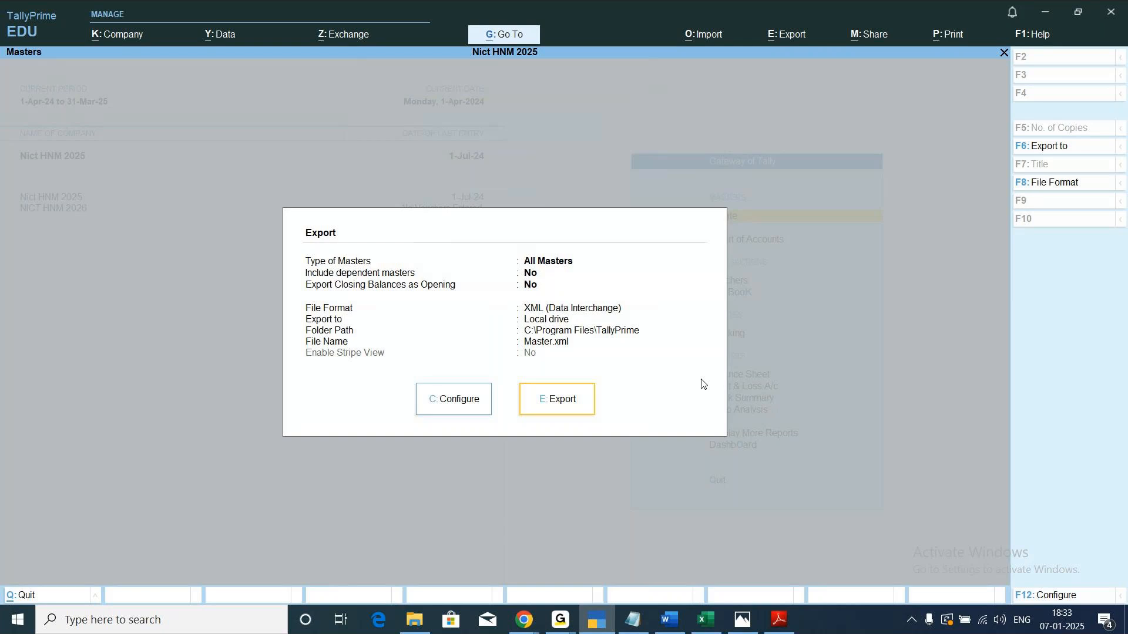
left_click(571, 403)
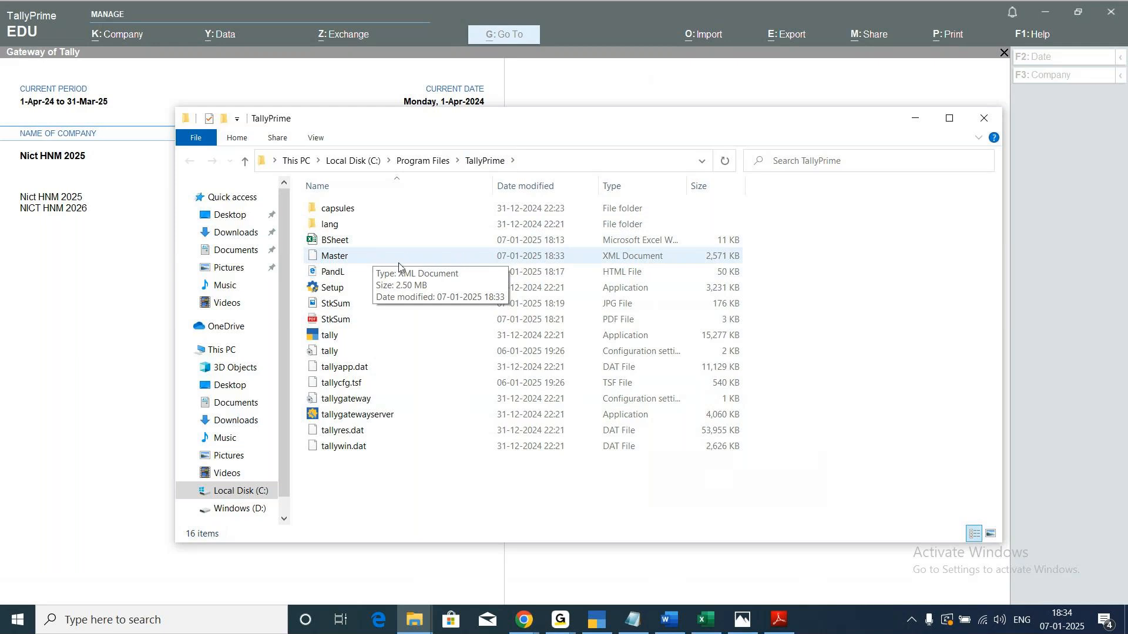
left_click(915, 121)
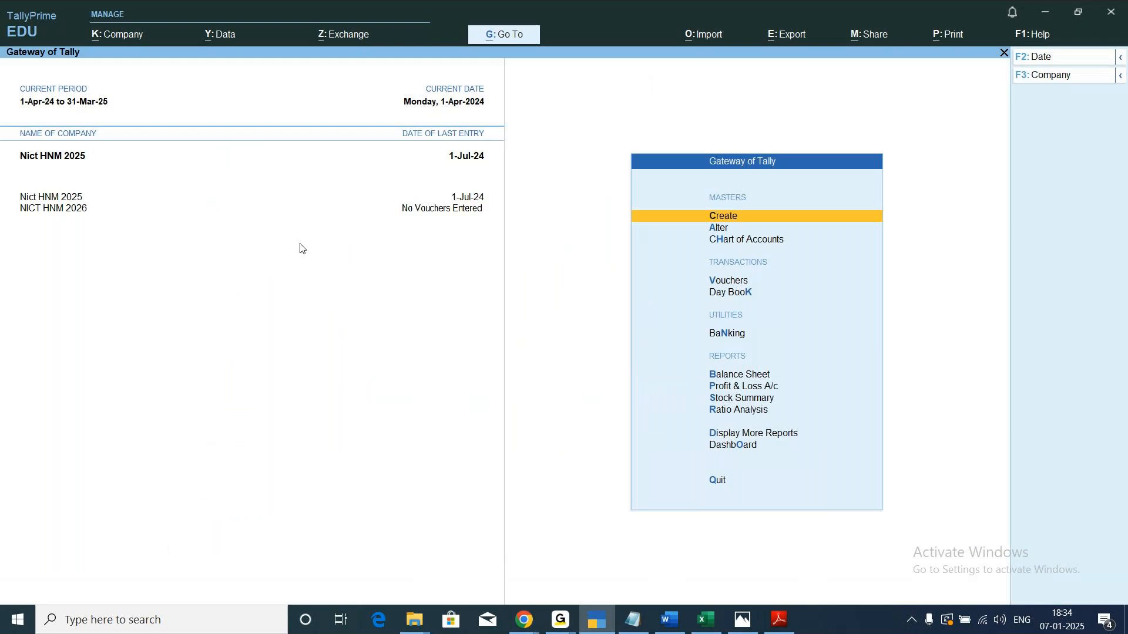
Switch to company NICT HNM 2026 and set up a masters import of Master.xml in XML (Data Interchange) format.
left_click(44, 210)
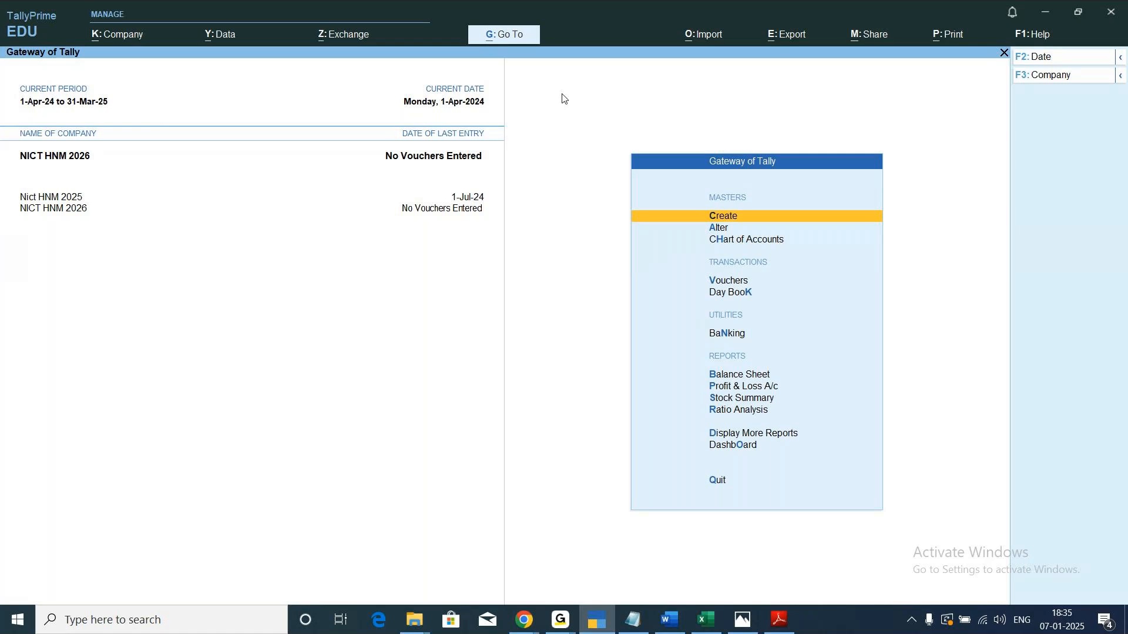
left_click(707, 39)
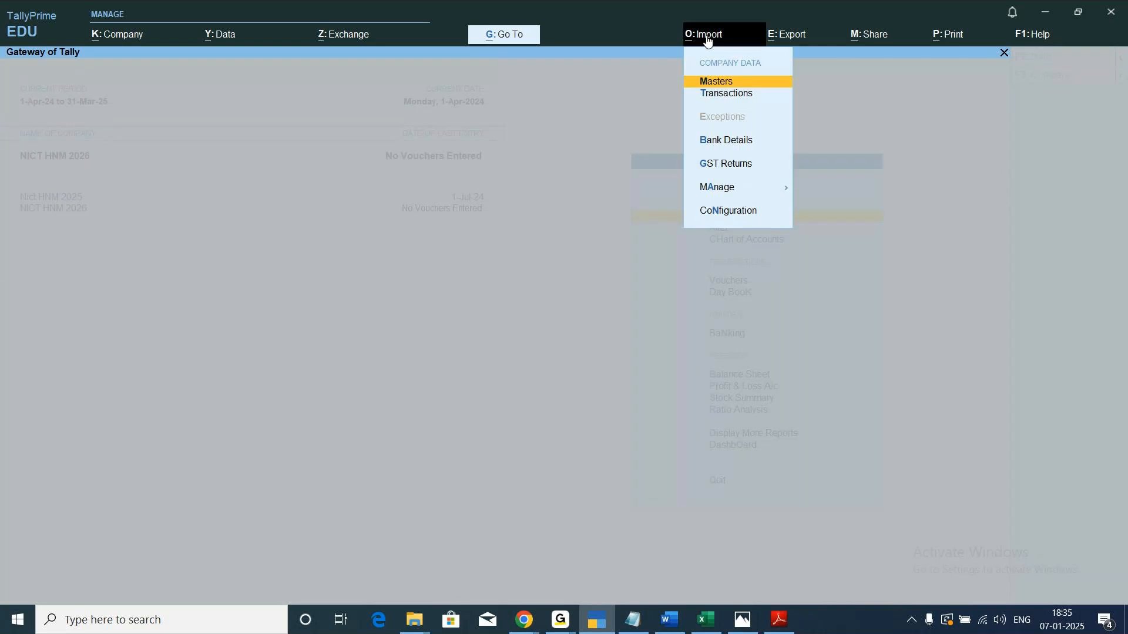
left_click(751, 88)
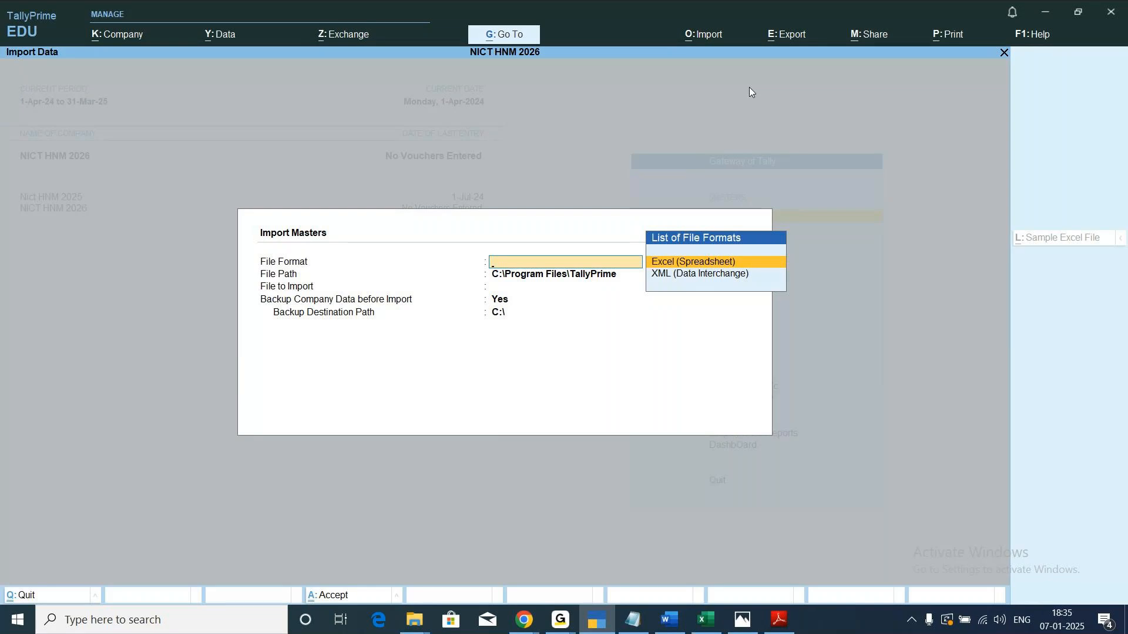
key("Down")
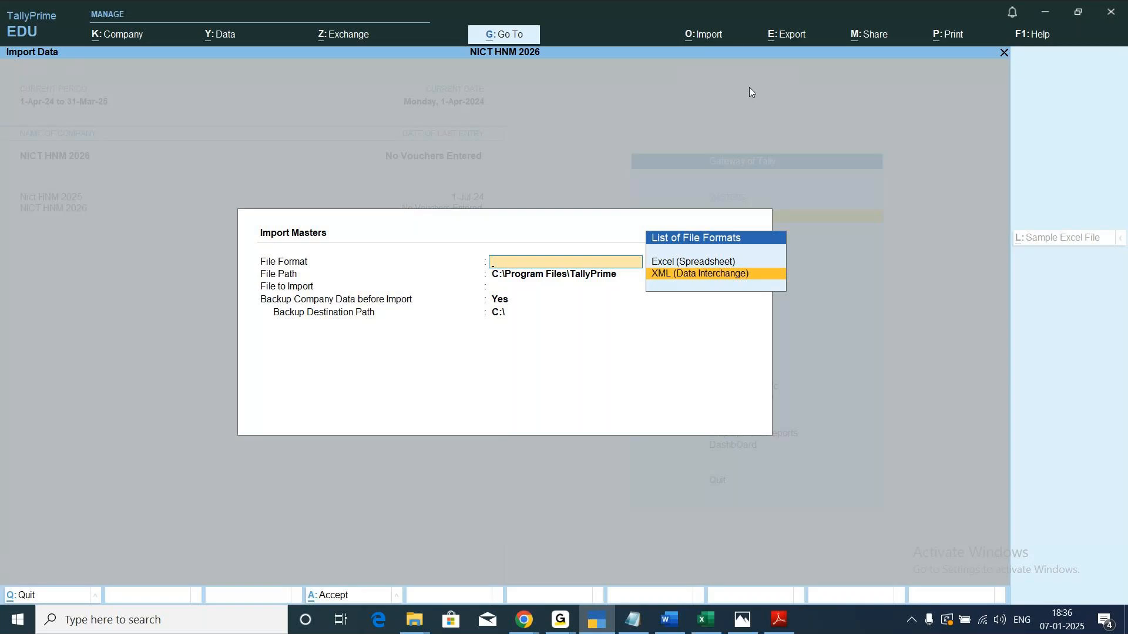
key("Return")
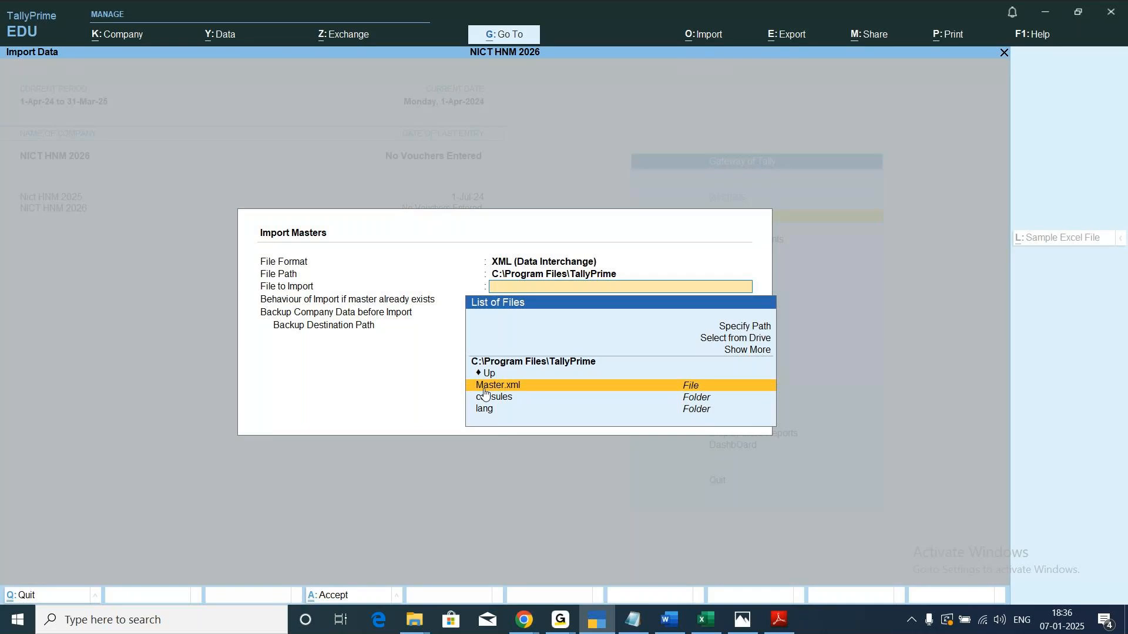
left_click(550, 386)
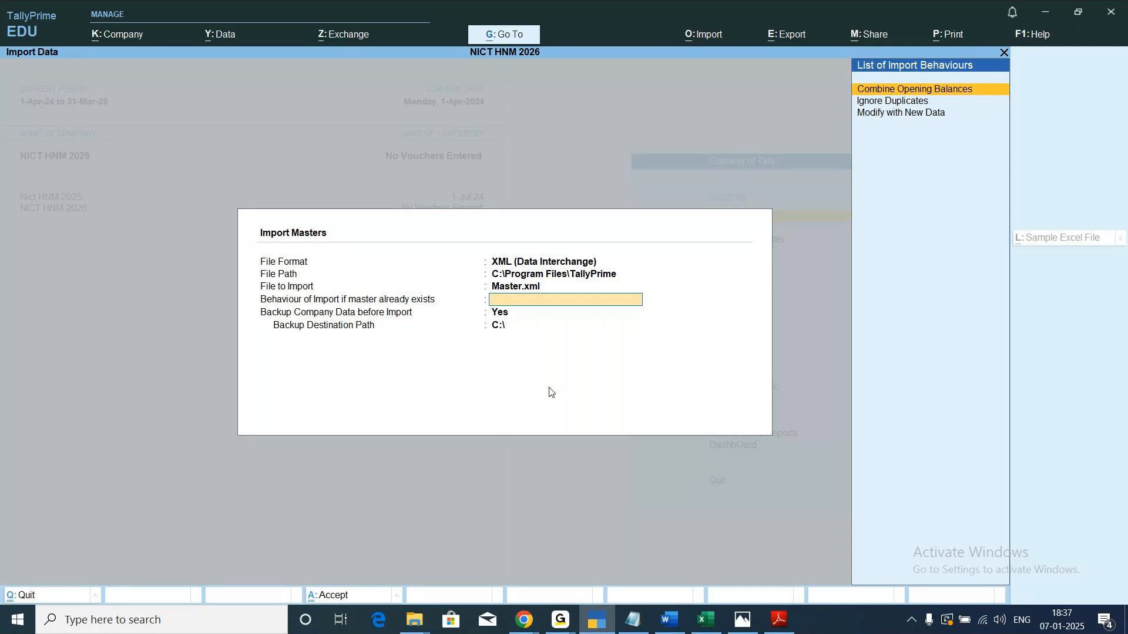
Import the masters with Combine Opening Balances as the behaviour for existing masters and without backing up company data.
key("Return")
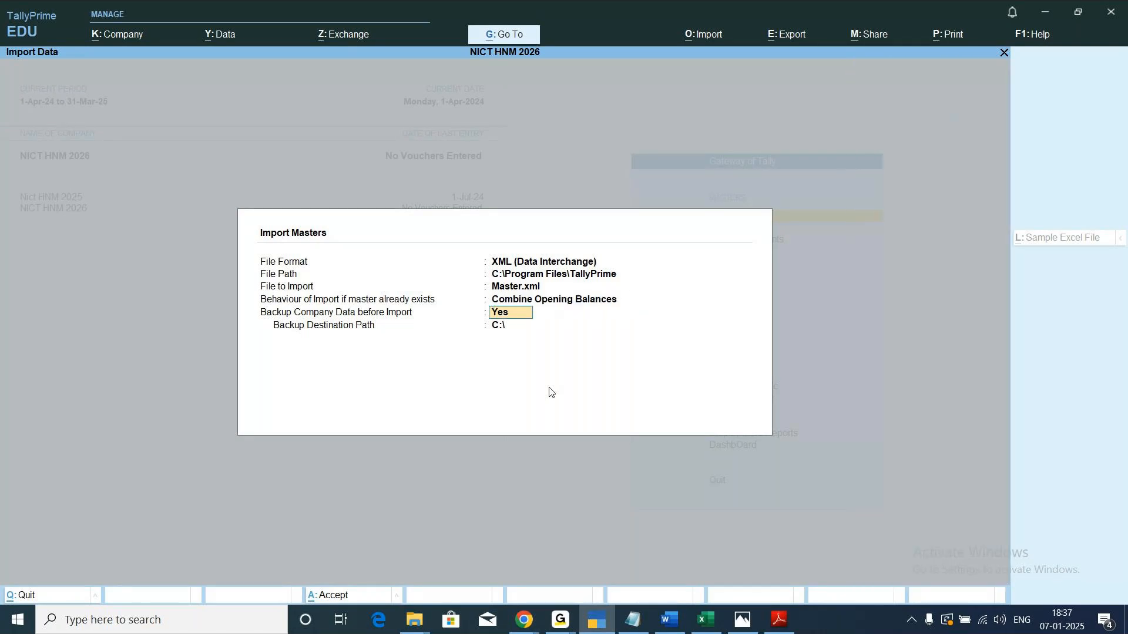
type("no")
key("Return")
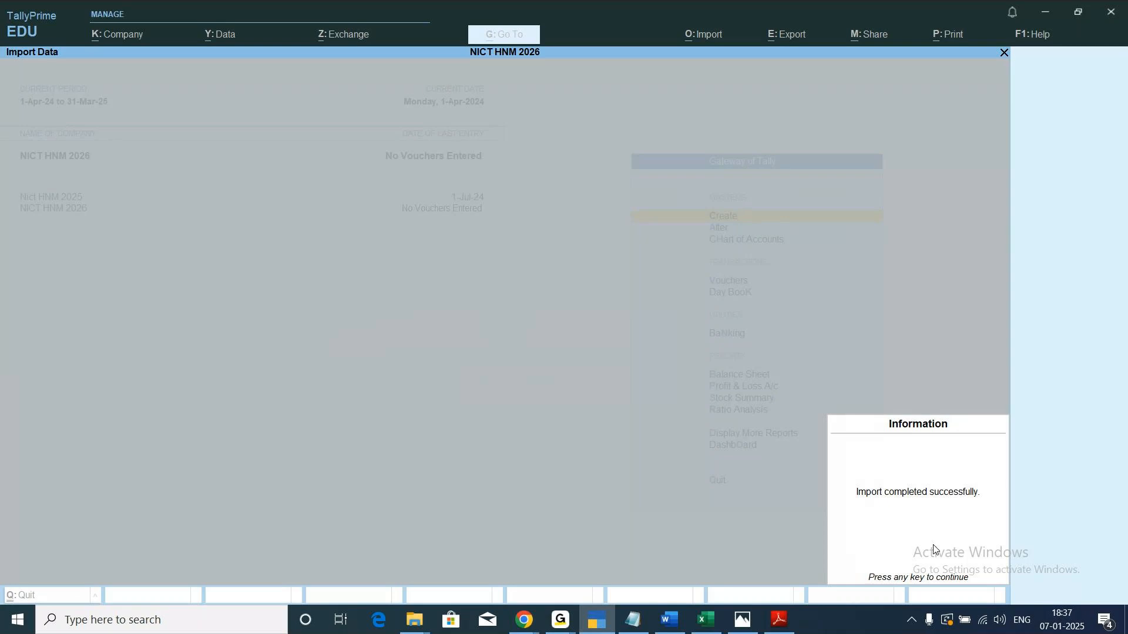
key("Return")
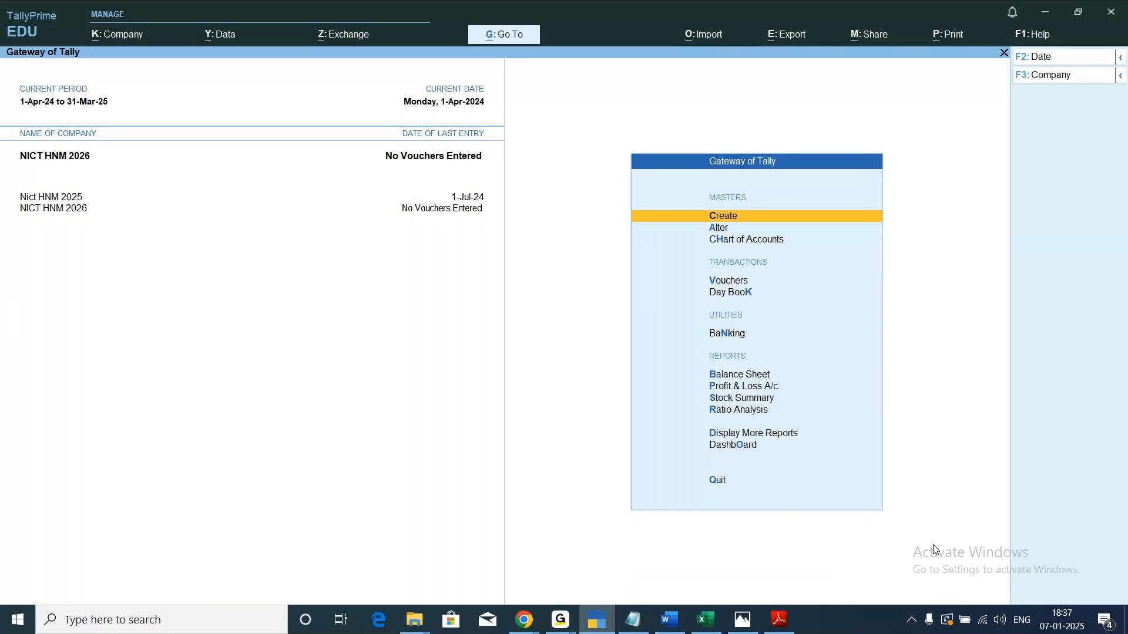
Review the Ledgers list of NICT HNM 2026 in ledger view and return to the Gateway of Tally.
key("Down")
key("Down")
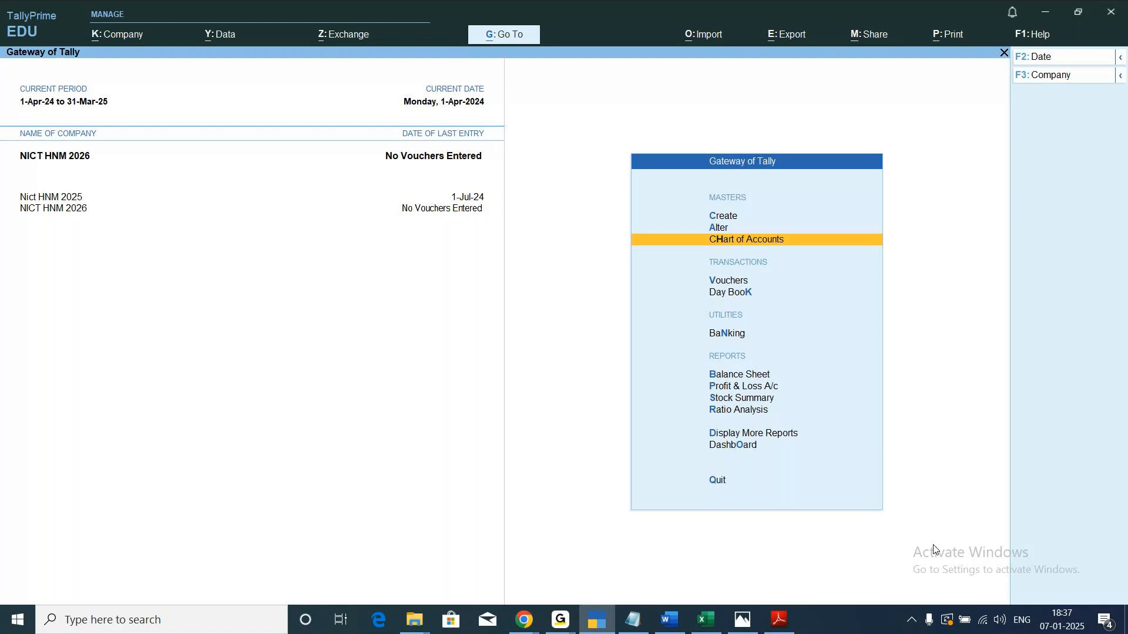
key("Return")
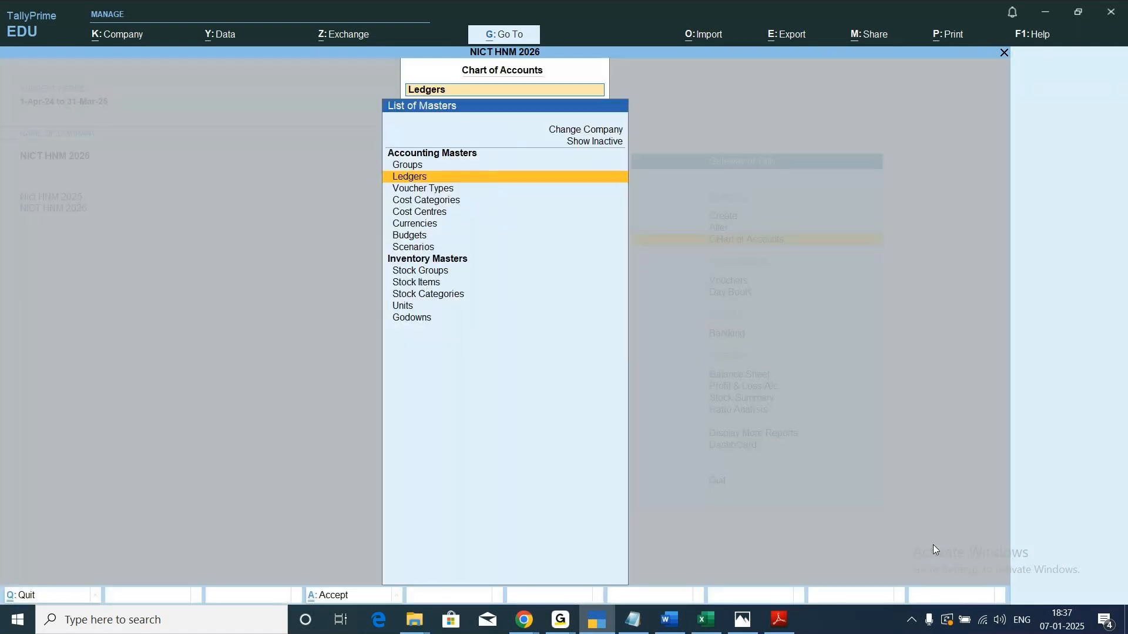
key("Return")
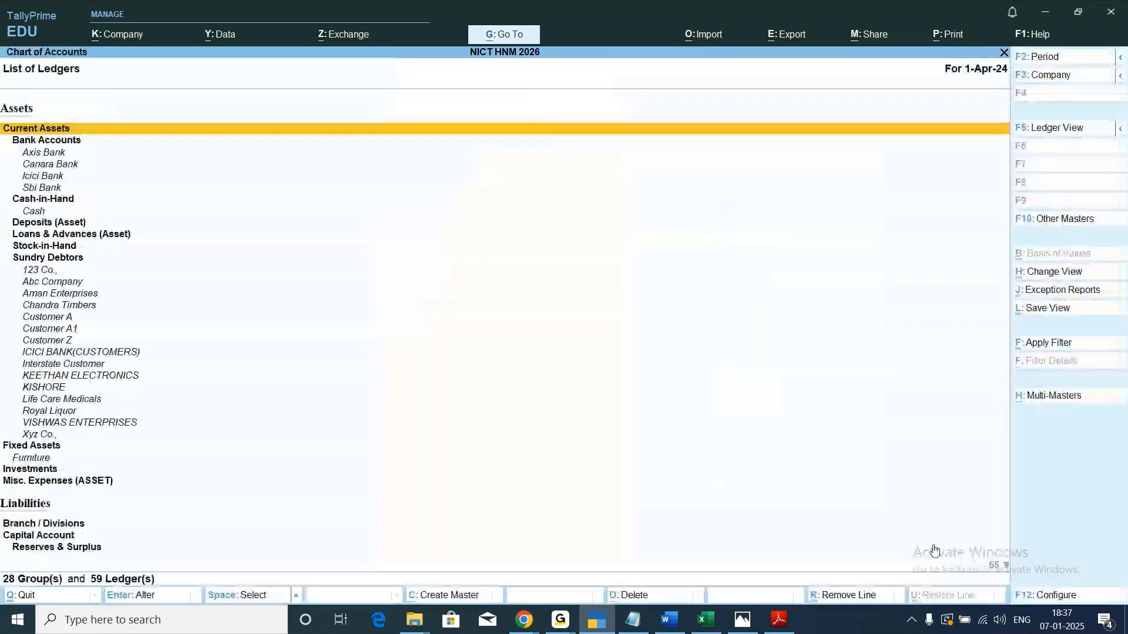
left_click(1050, 129)
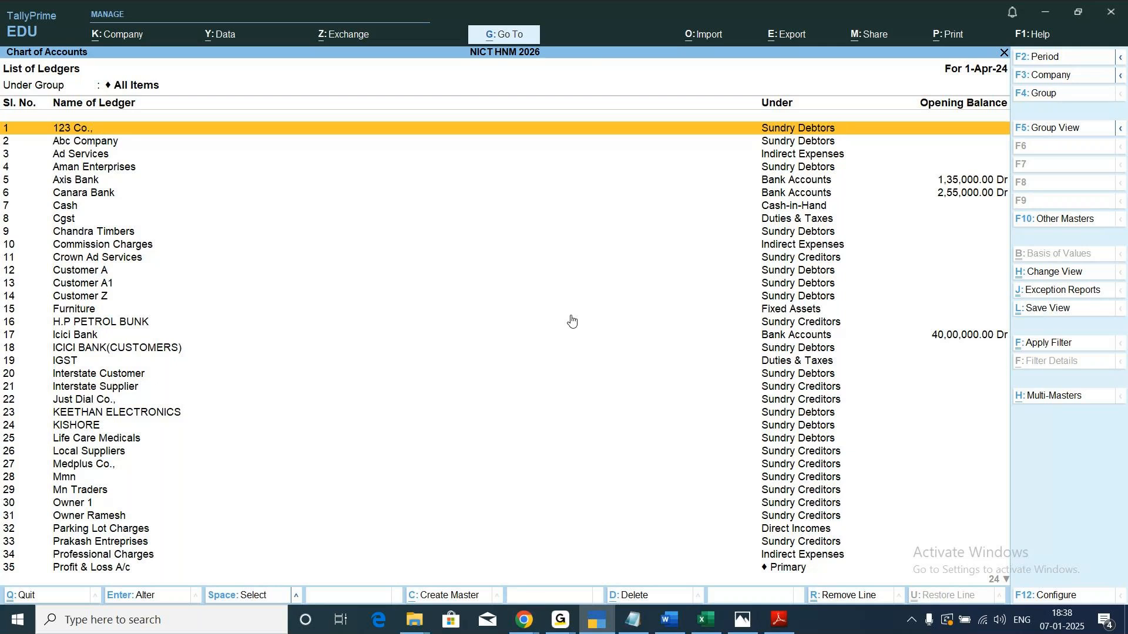
key("Escape")
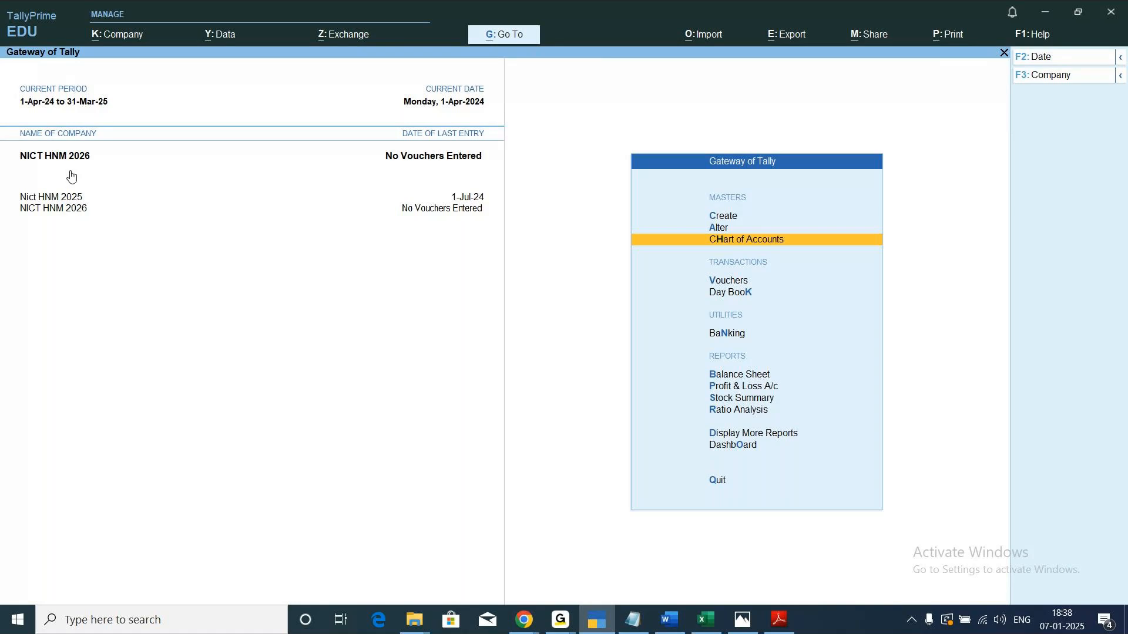
Switch to company Nict HNM 2025 and open its Day Book.
left_click(55, 199)
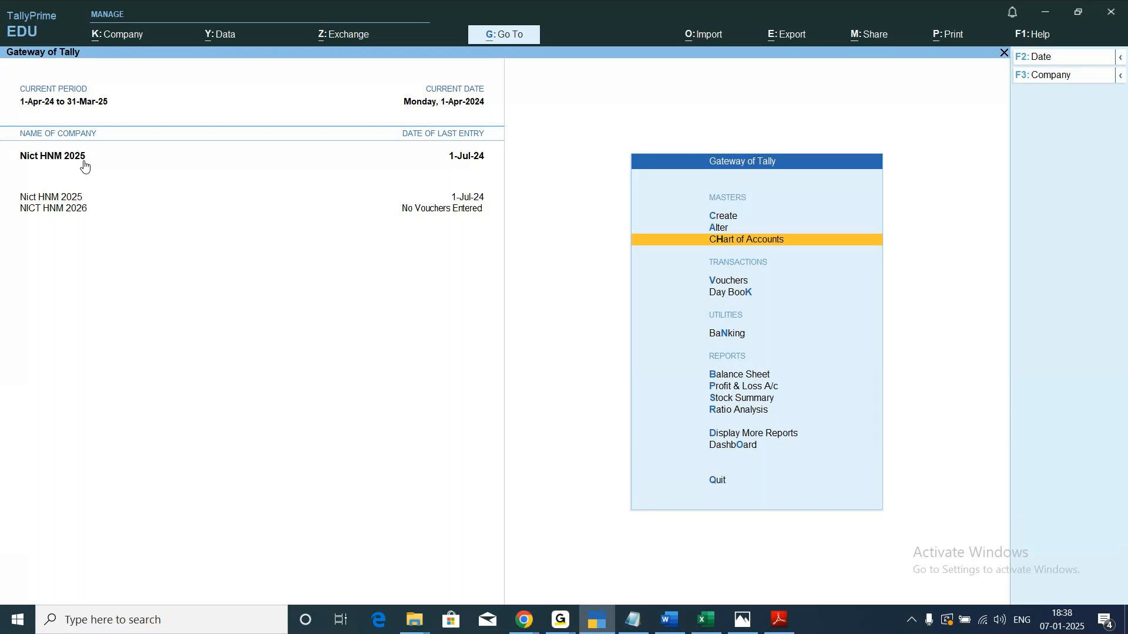
key("Down")
key("Down")
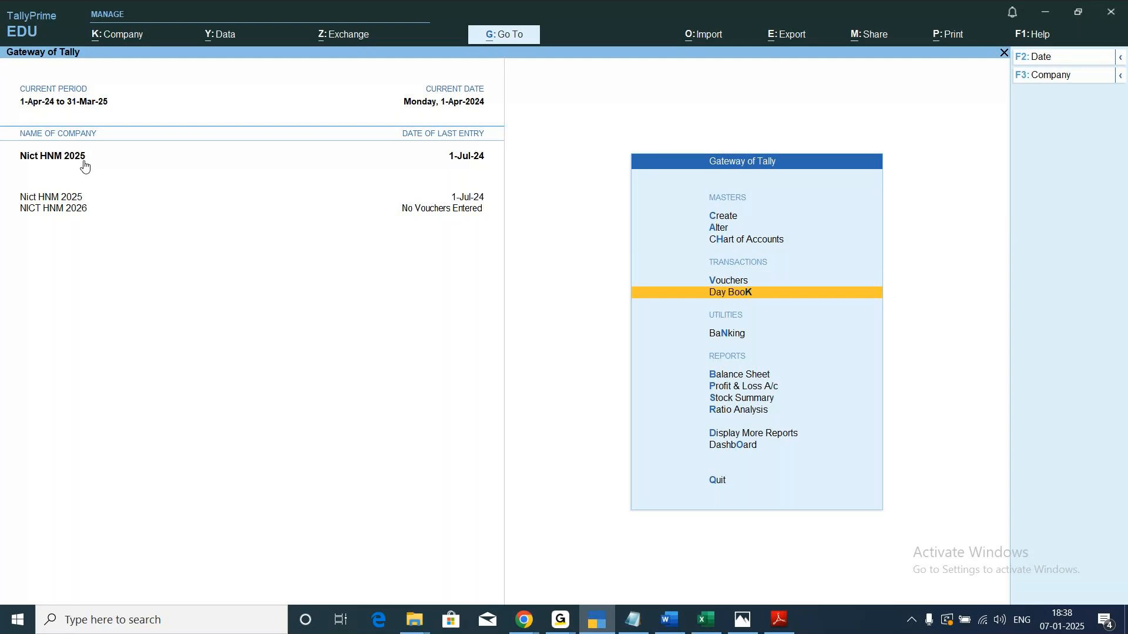
key("Return")
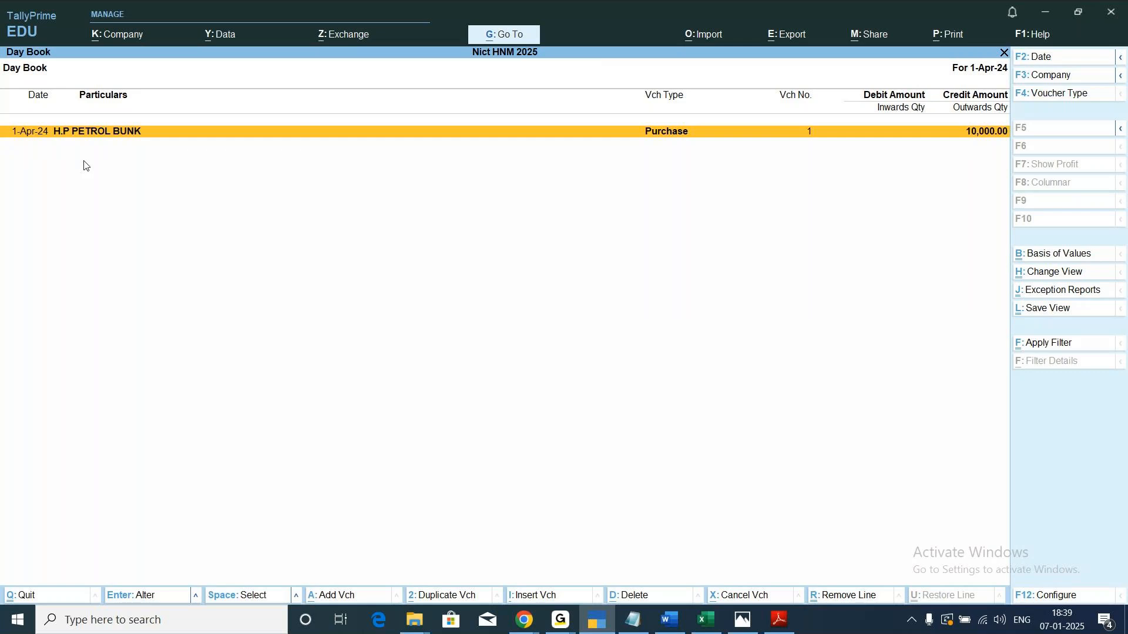
Review the Day Book vouchers for the period 1-Apr-24 to 31-Mar-25 and return to the Gateway of Tally.
left_click(1122, 61)
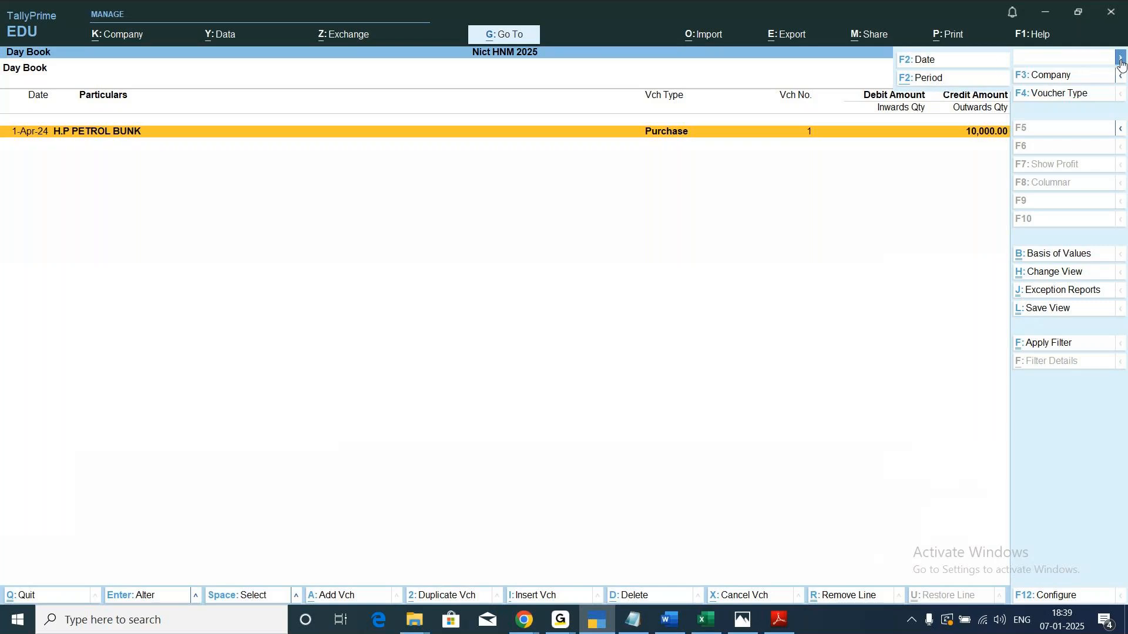
left_click(923, 79)
type("1/4")
key("Return")
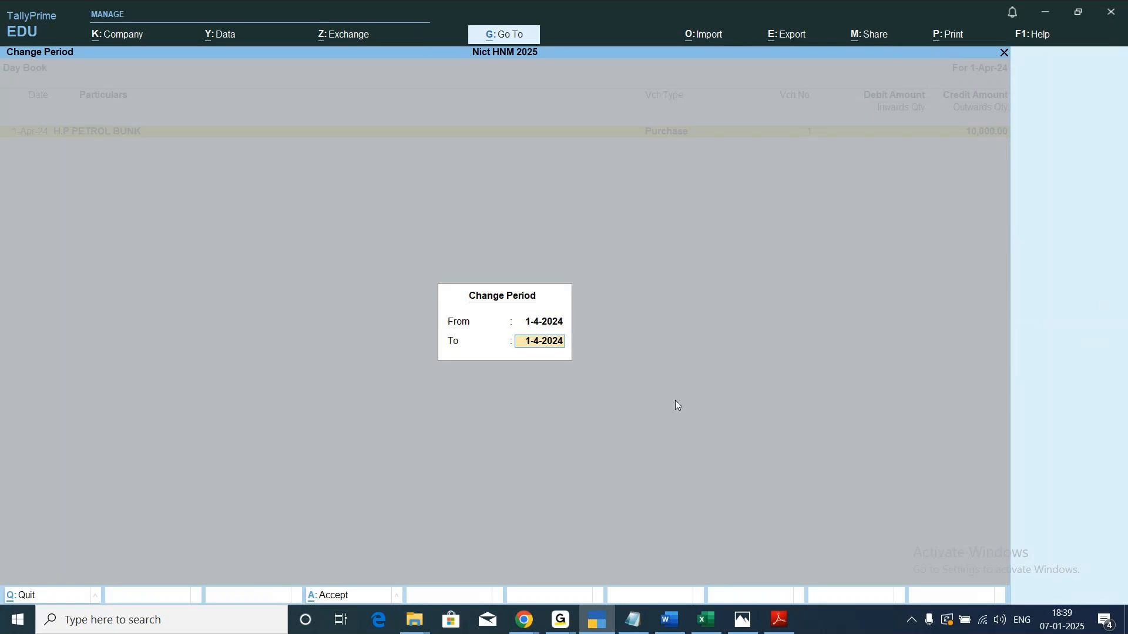
type("31-3")
key("Return")
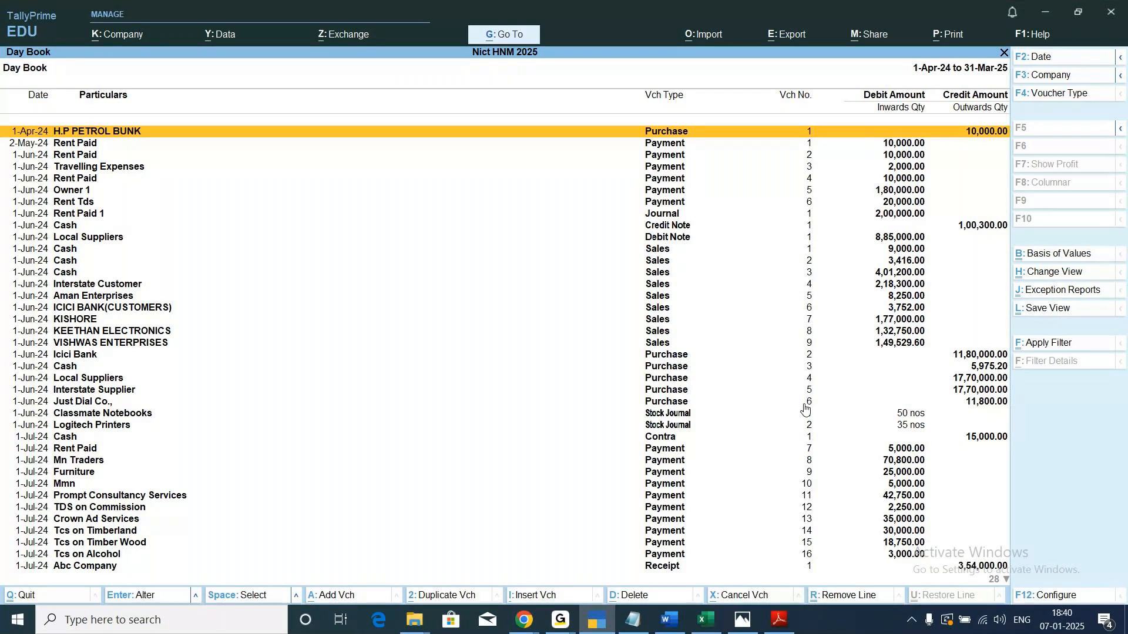
key("Escape")
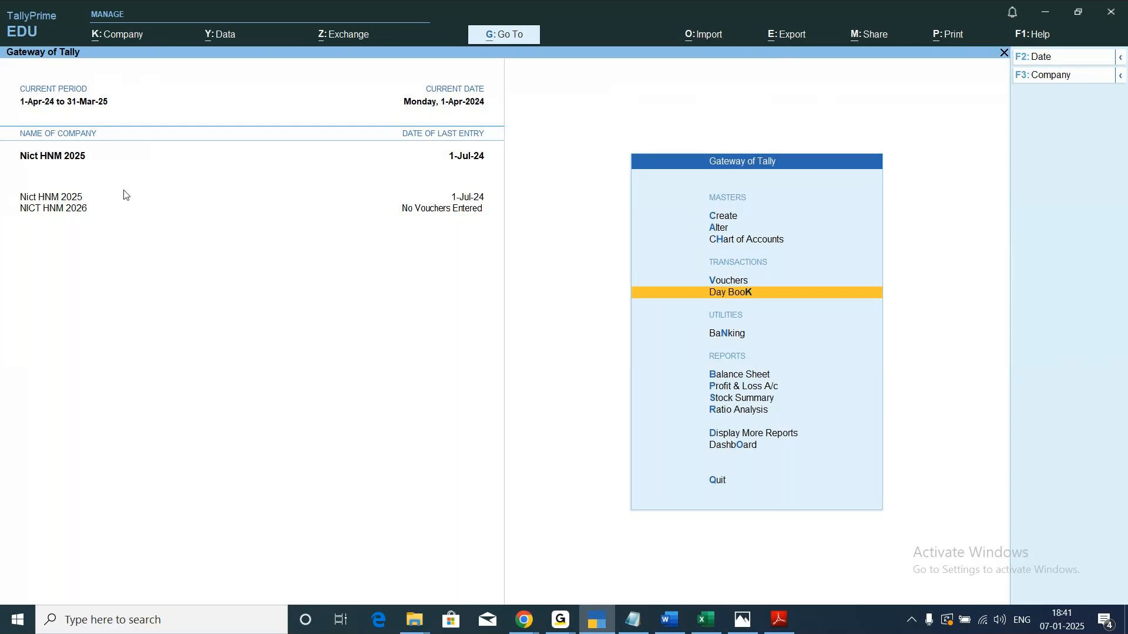
Start an export of the Transactions company data for Nict HNM 2025.
left_click(789, 37)
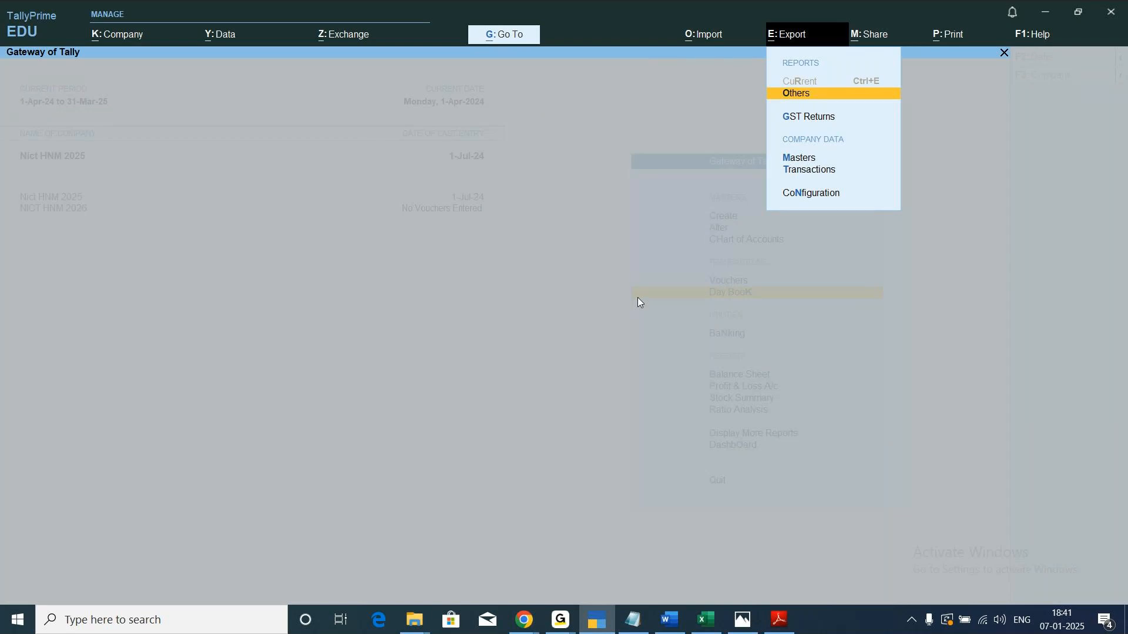
key("Down")
key("Down")
key("Down")
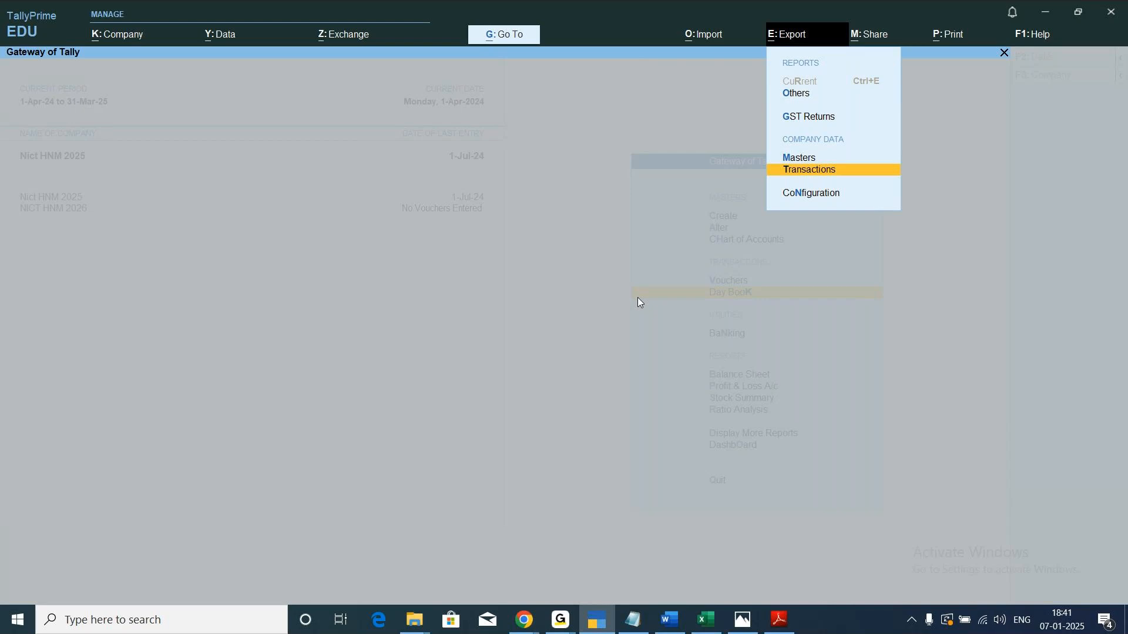
key("Return")
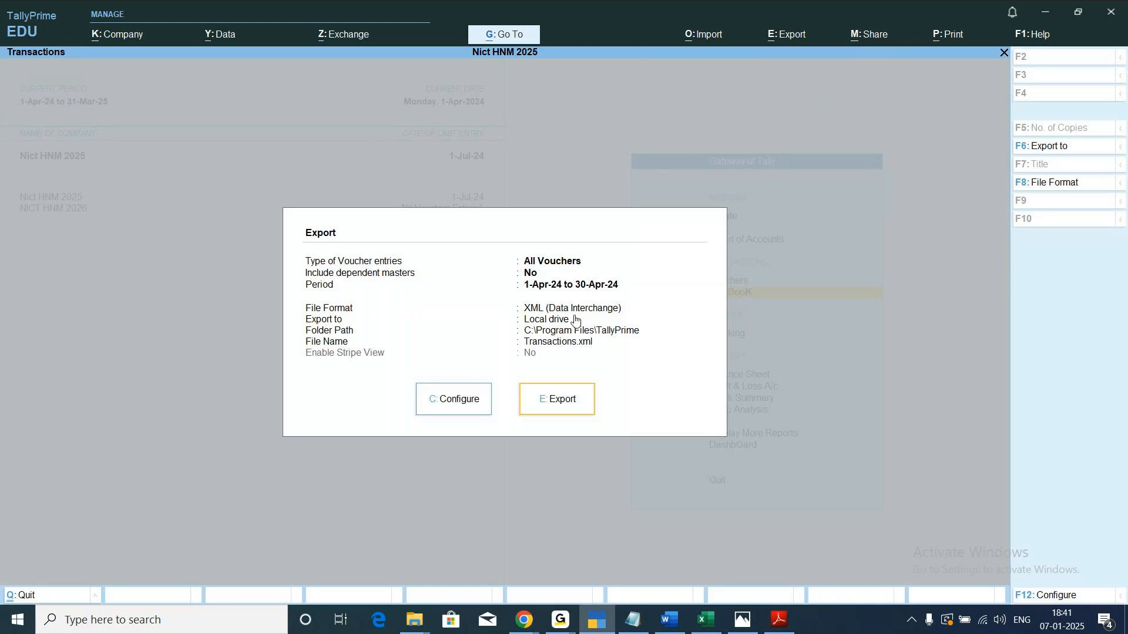
Configure the transactions export with All Vouchers as the type of voucher entries.
left_click(455, 406)
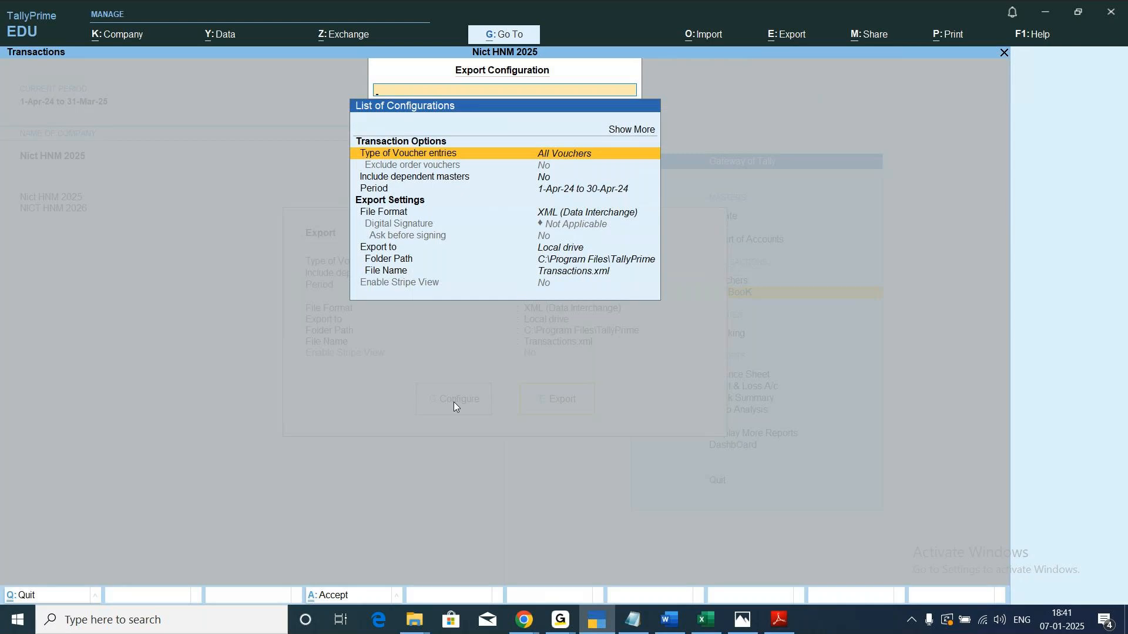
key("Return")
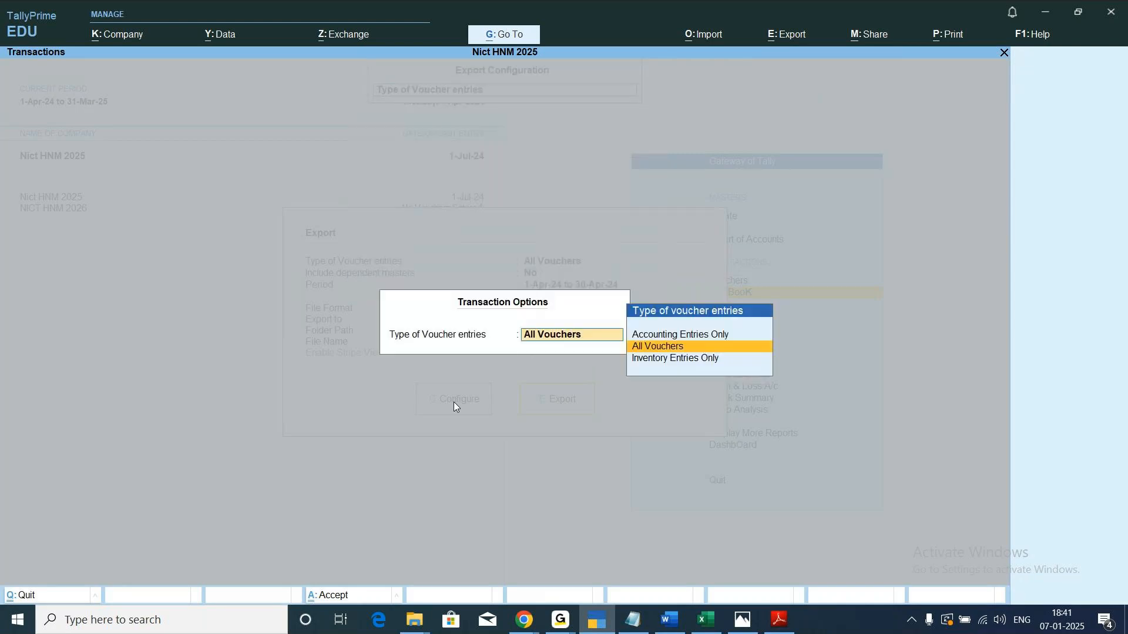
key("Up")
key("Down")
key("Down")
key("Up")
key("Return")
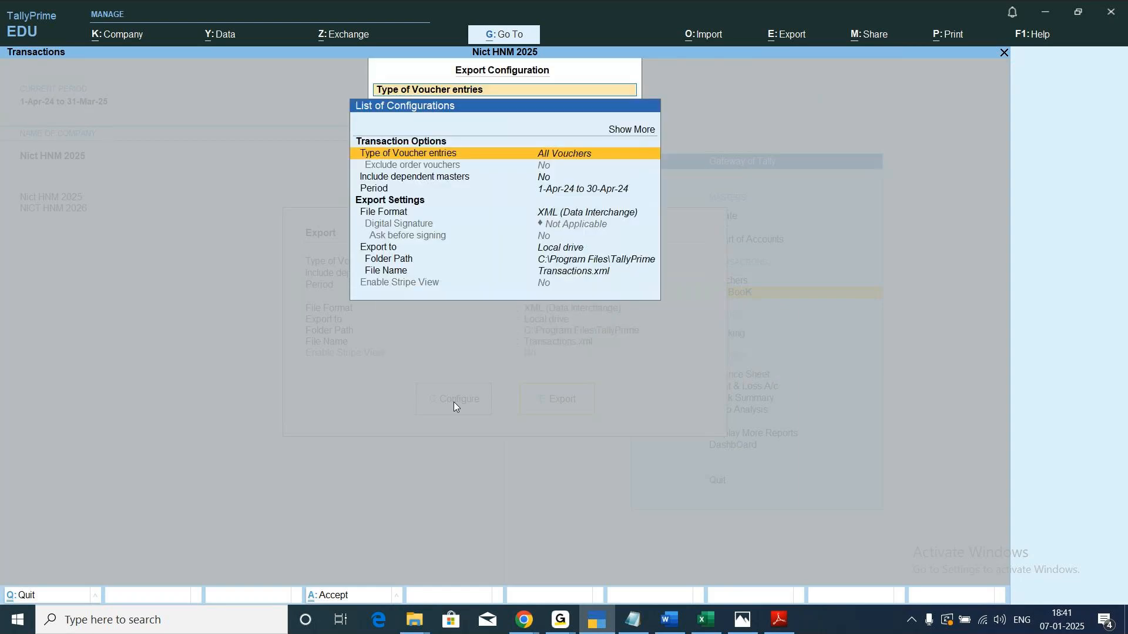
Set the export period from 1-4-2024 to 31-3-2025 and export the transactions in XML (Data Interchange) format as Transactions.xml to C:\Program Files\TallyPrime.
key("Down")
key("Down")
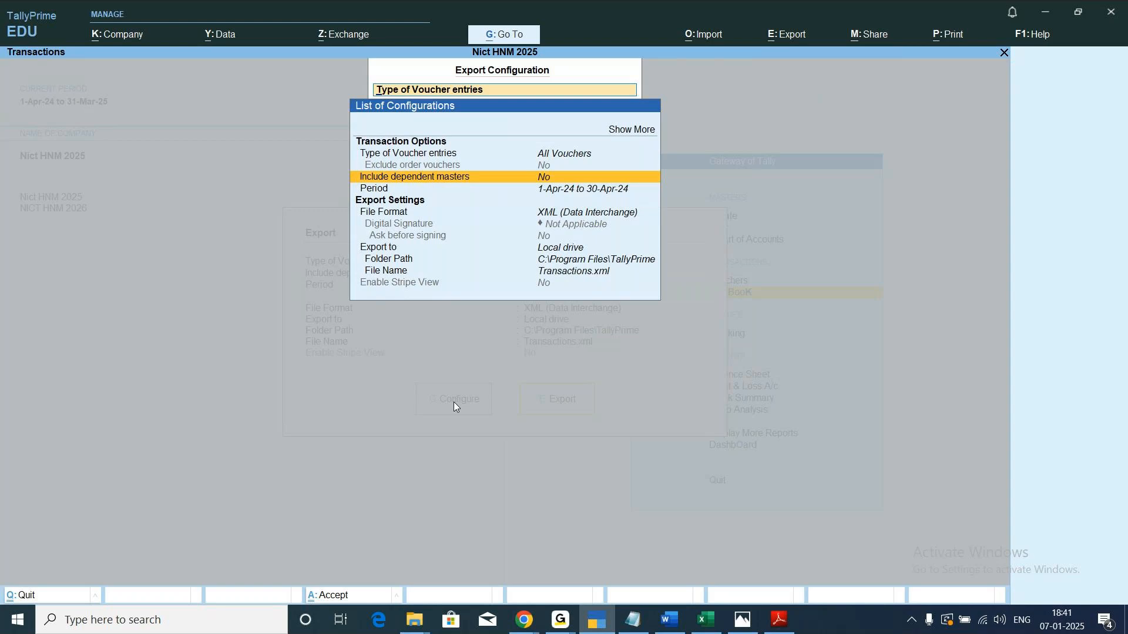
key("Down")
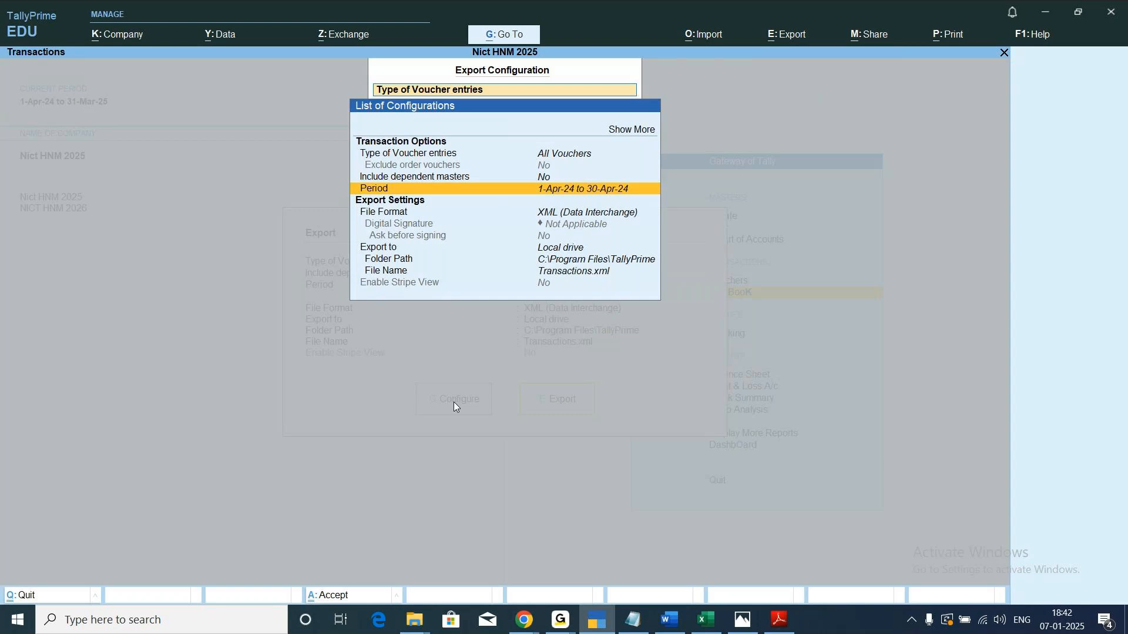
key("Return")
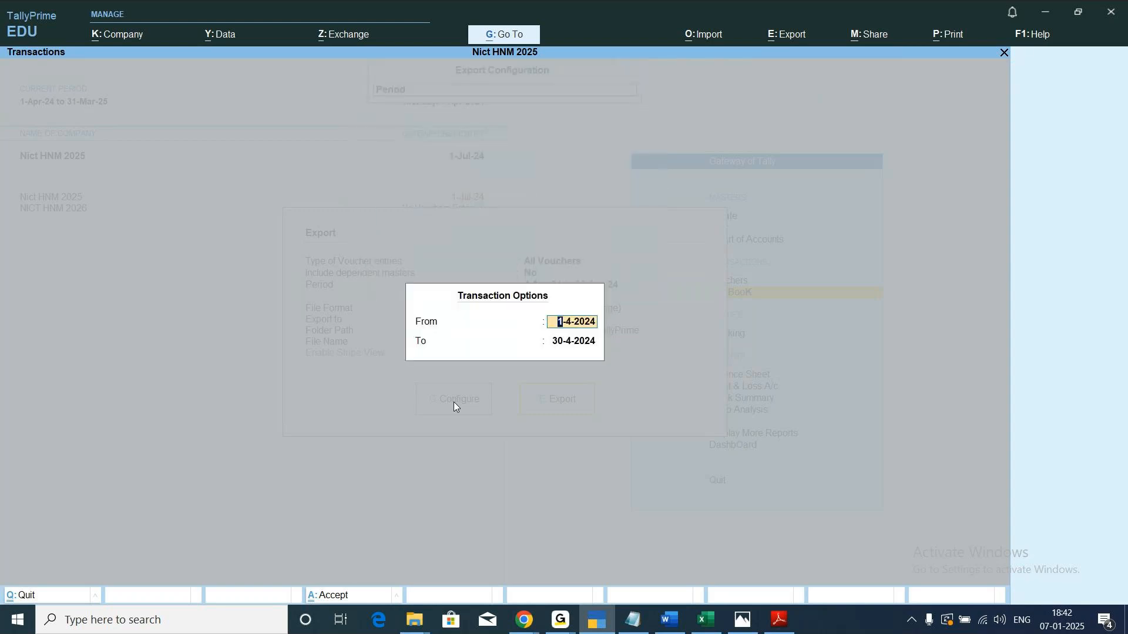
type("1-4")
key("Return")
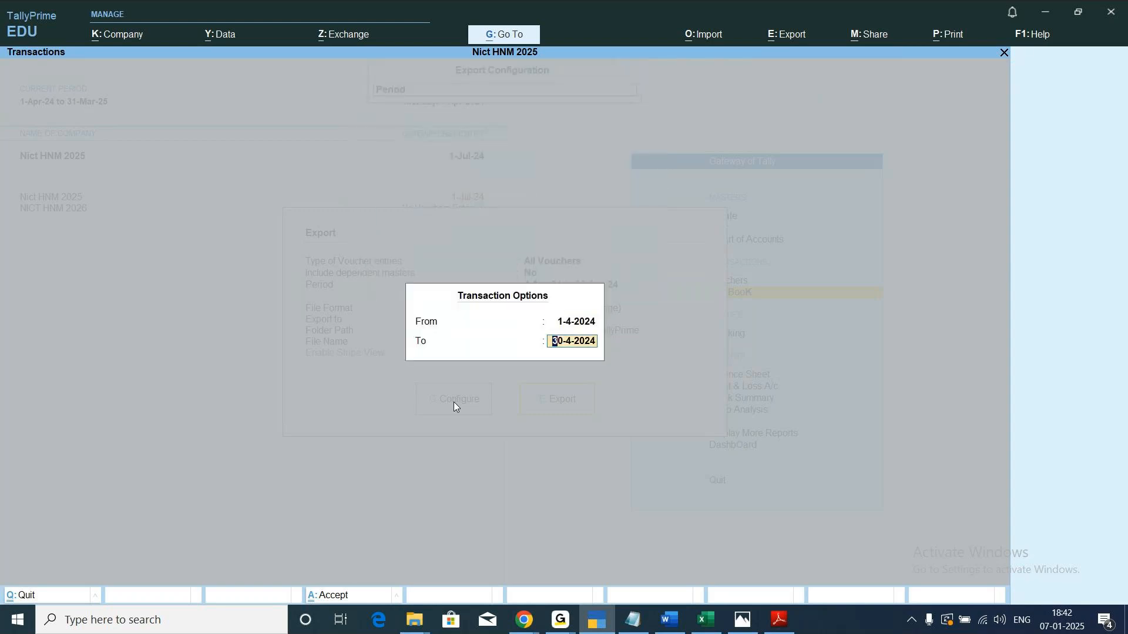
type("31-3")
key("Return")
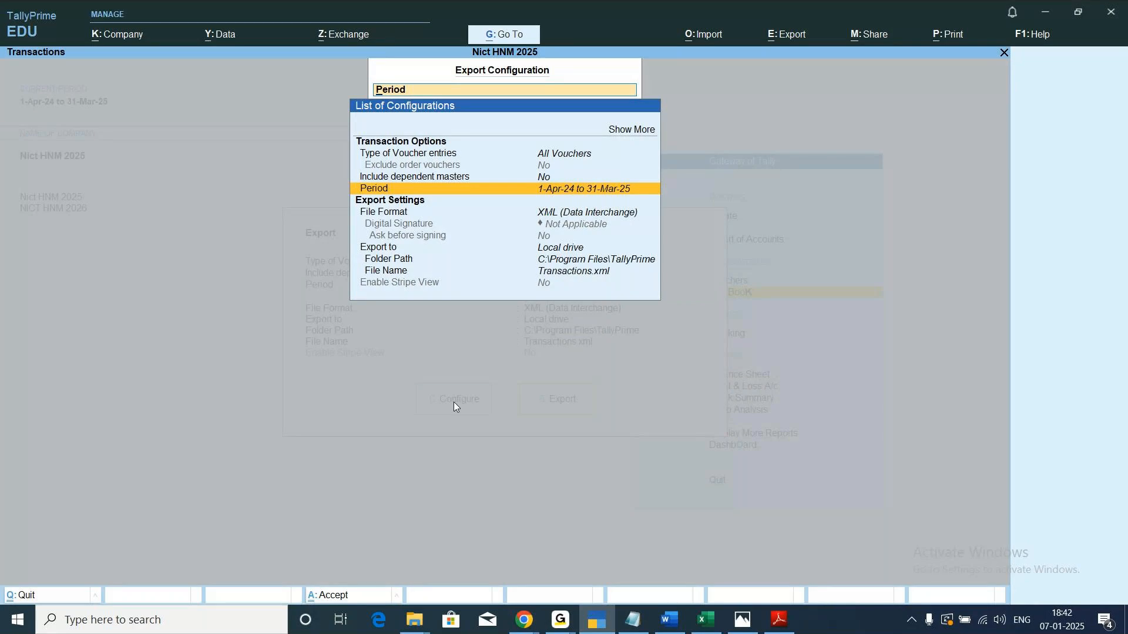
key("ctrl+a")
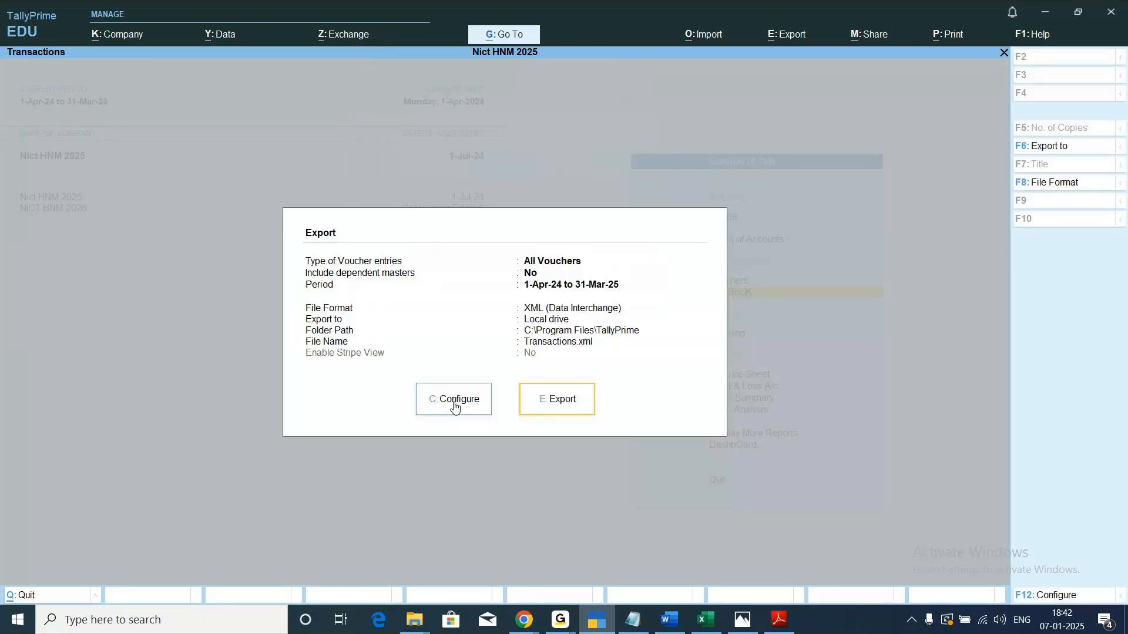
left_click(555, 411)
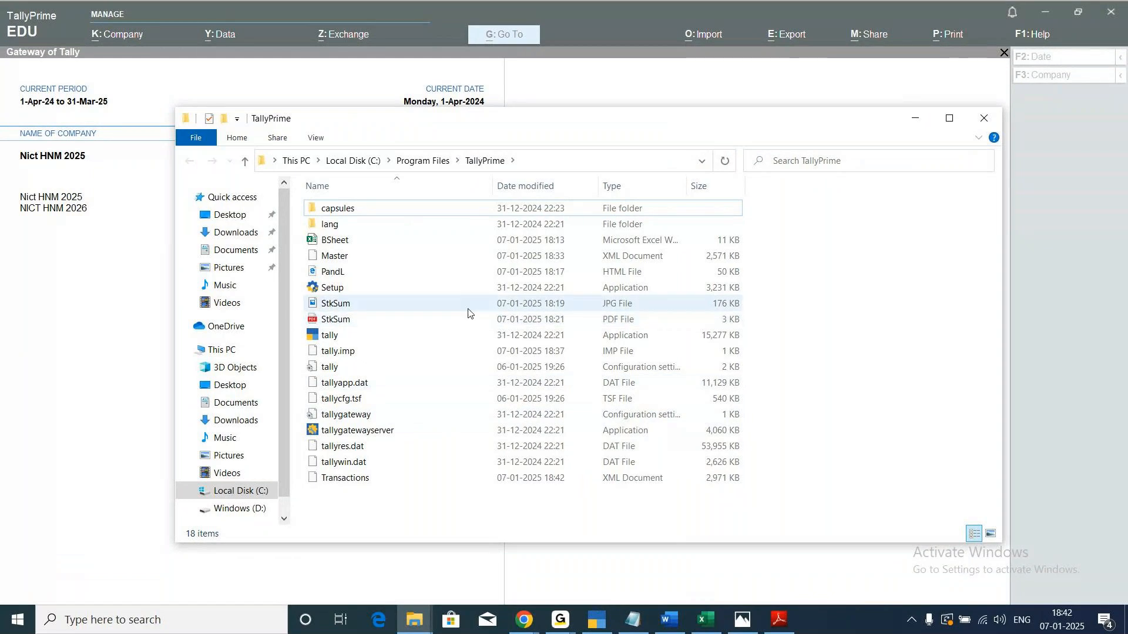
mouse_move(468, 313)
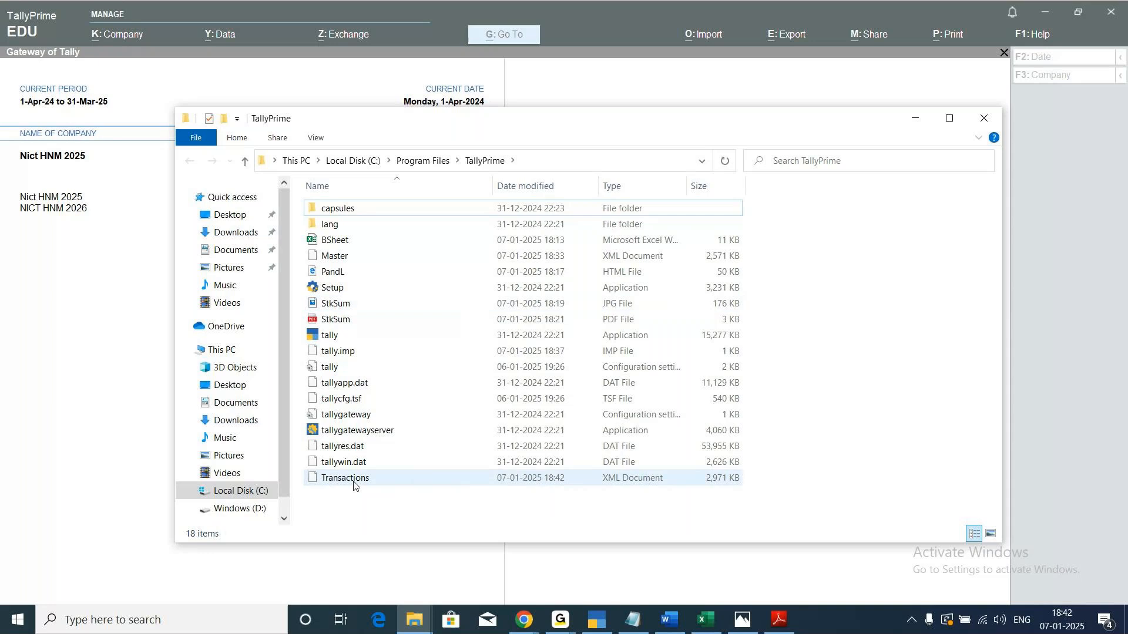
Minimize the TallyPrime program folder window and make NICT HNM 2026 the active company.
mouse_move(388, 482)
left_click(915, 119)
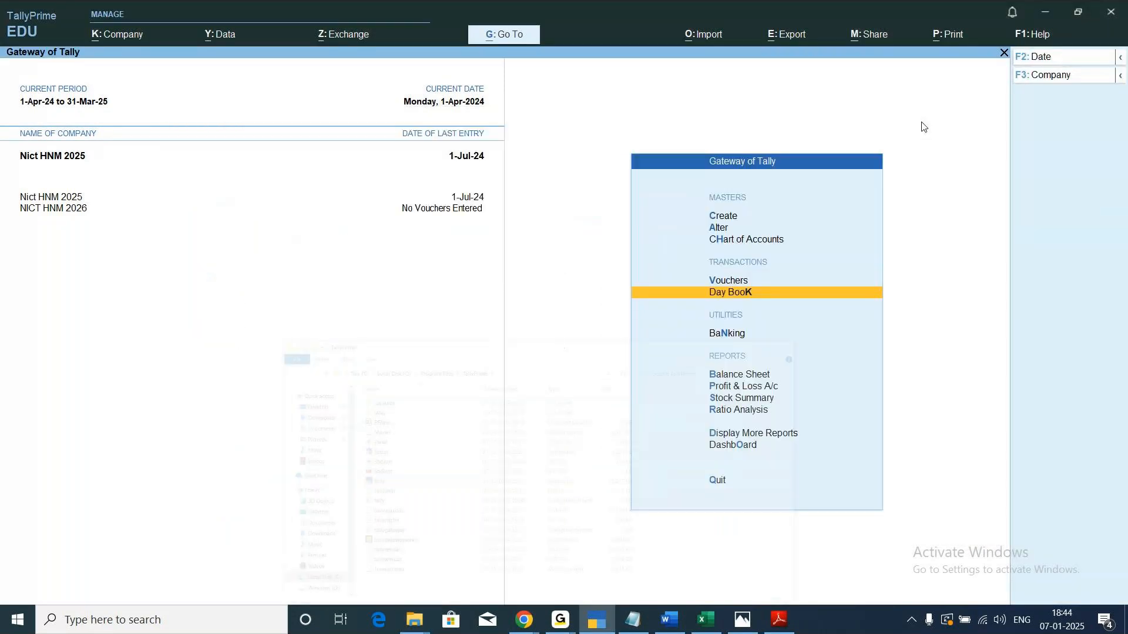
left_click(50, 209)
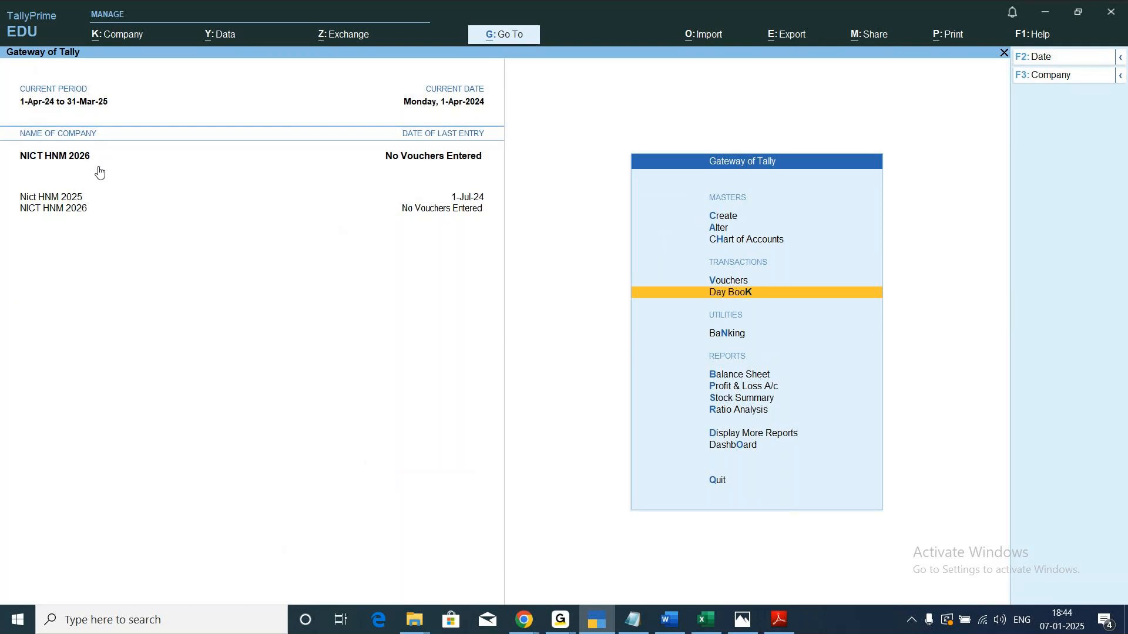
Import Transactions.xml from C:\Program Files\TallyPrime into NICT HNM 2026 in XML (Data Interchange) format, without backing up company data.
left_click(704, 44)
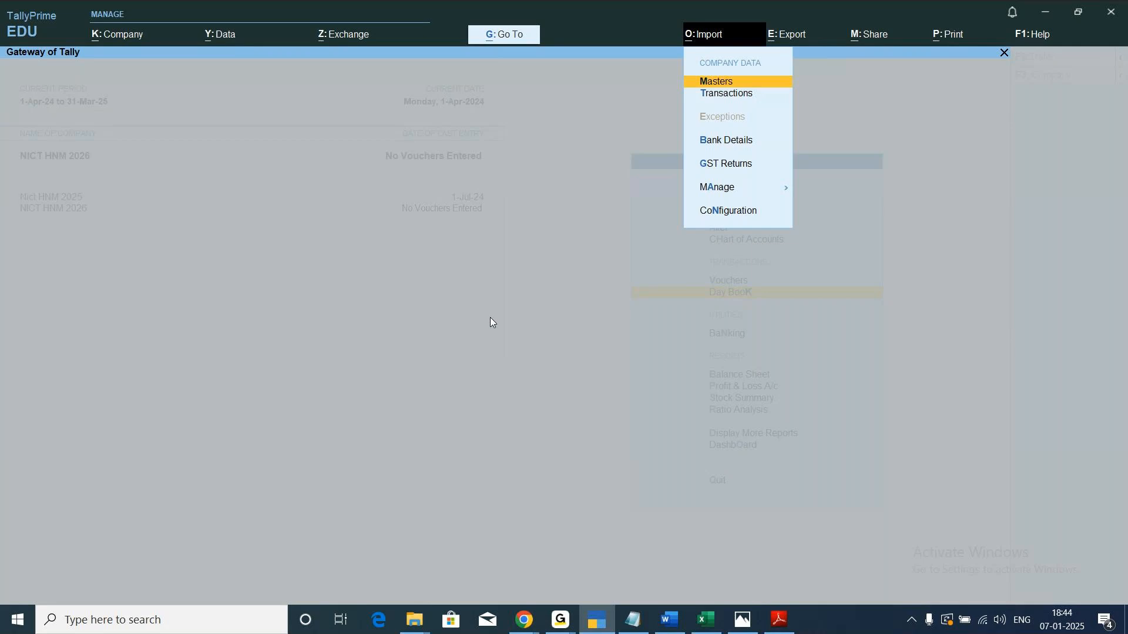
key("Down")
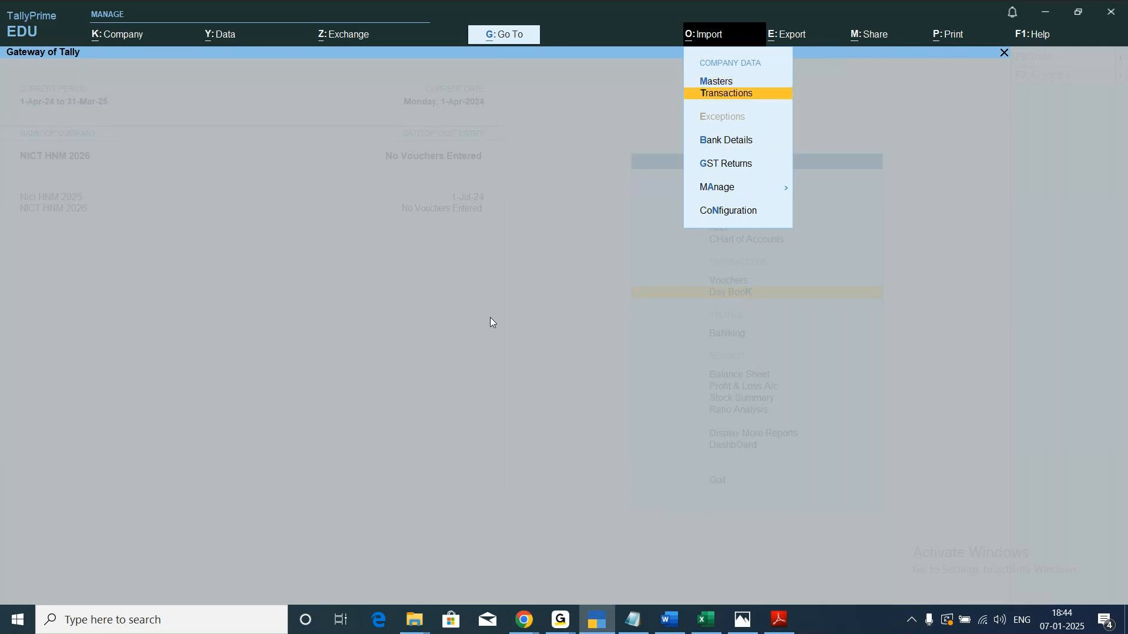
key("Return")
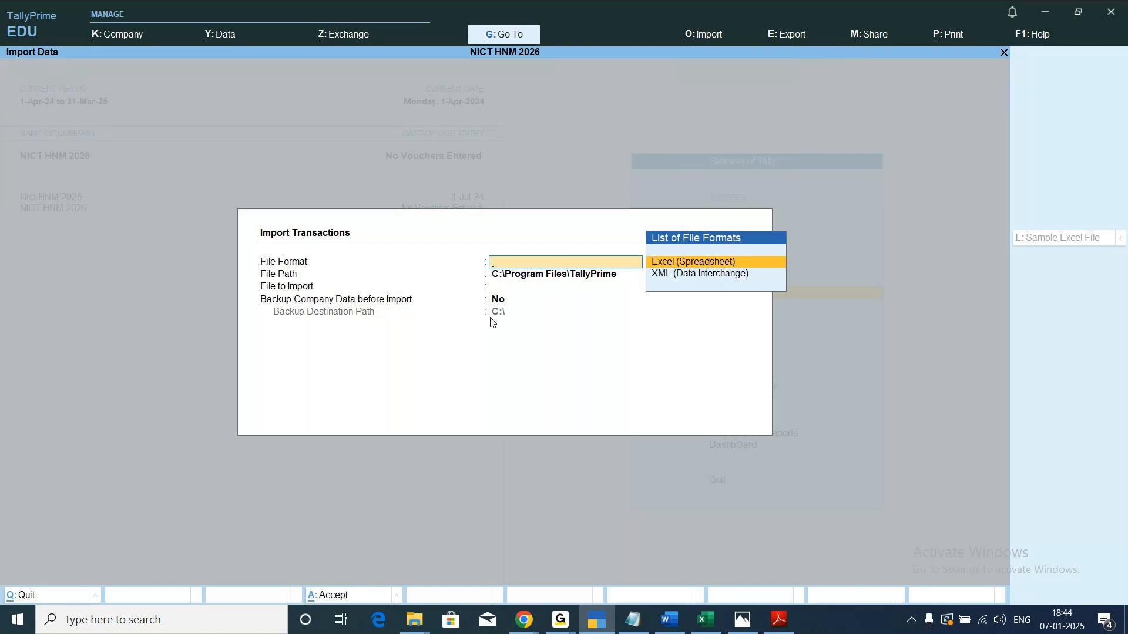
key("Down")
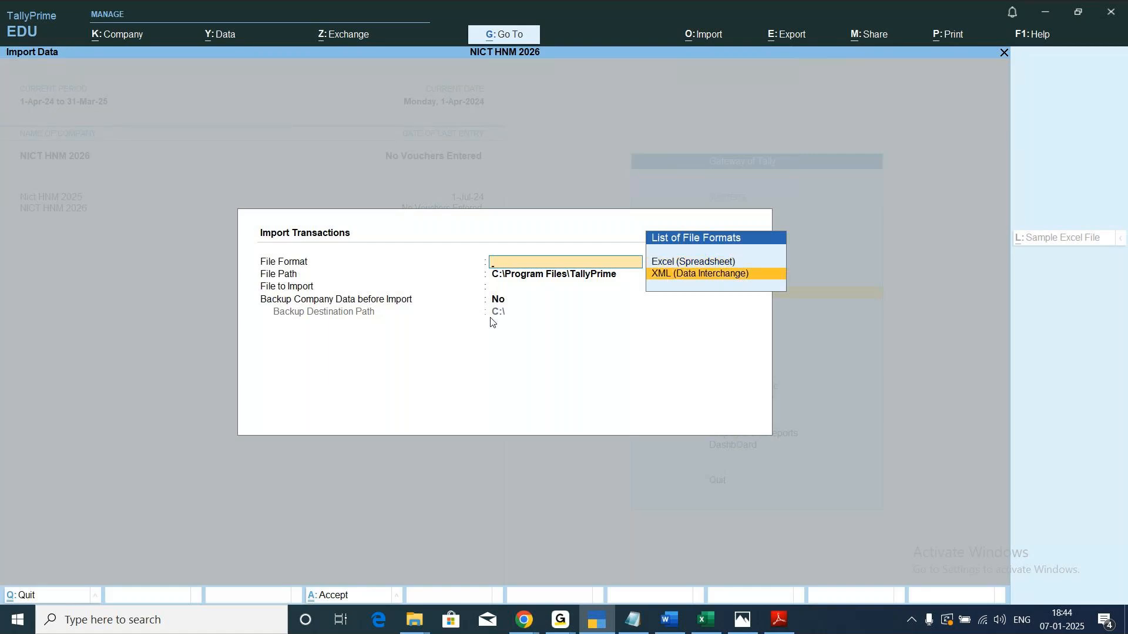
key("Return")
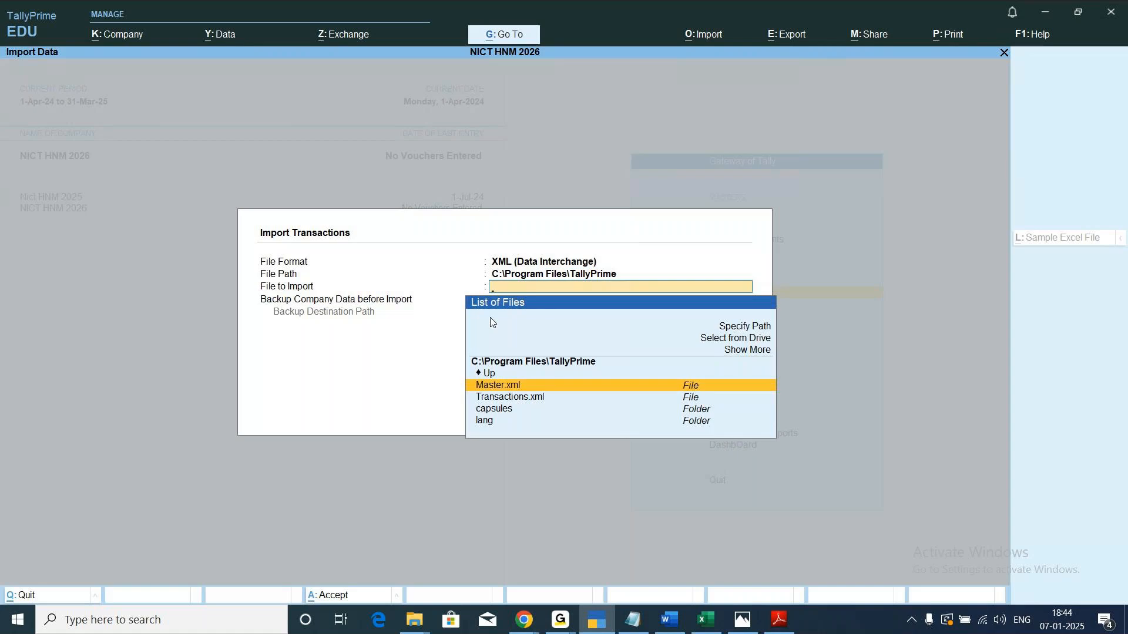
key("Down")
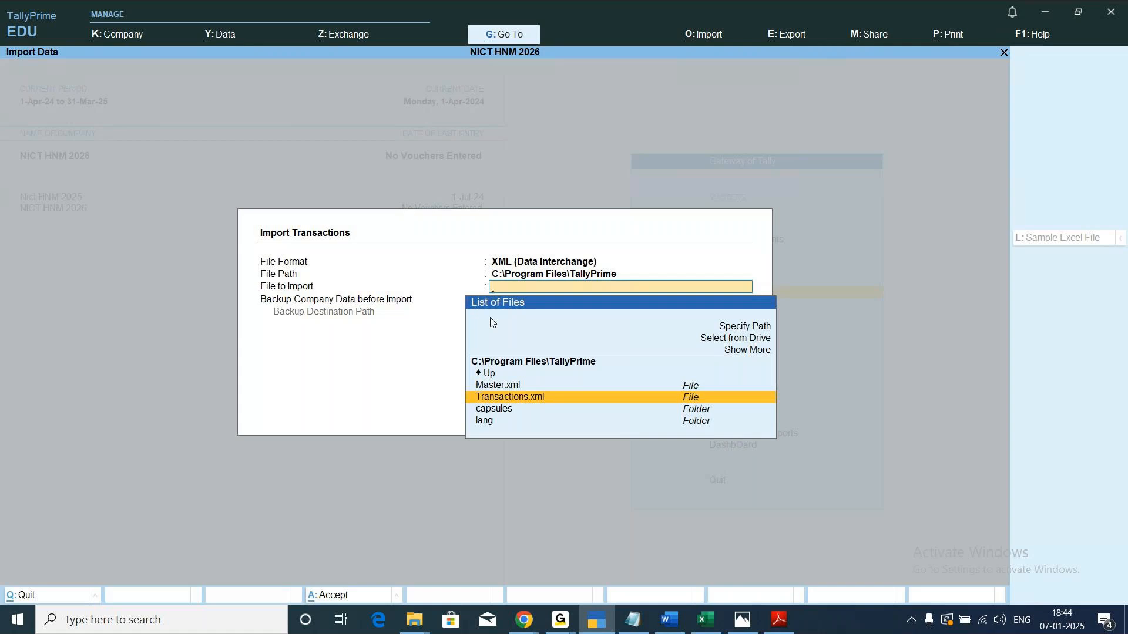
key("Return")
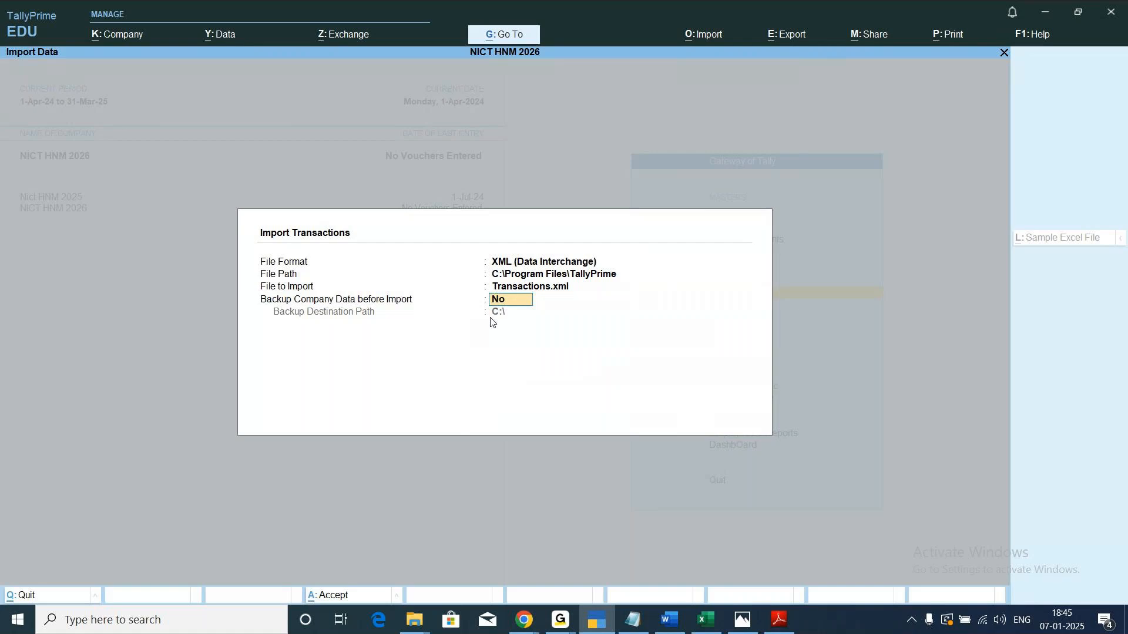
key("Return")
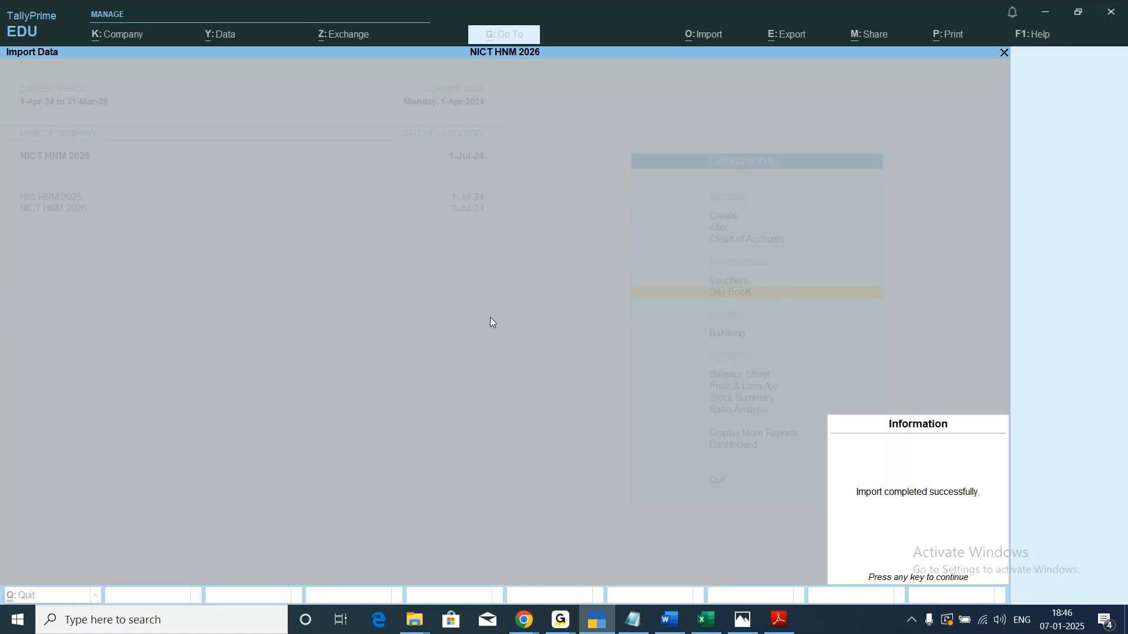
key("Return")
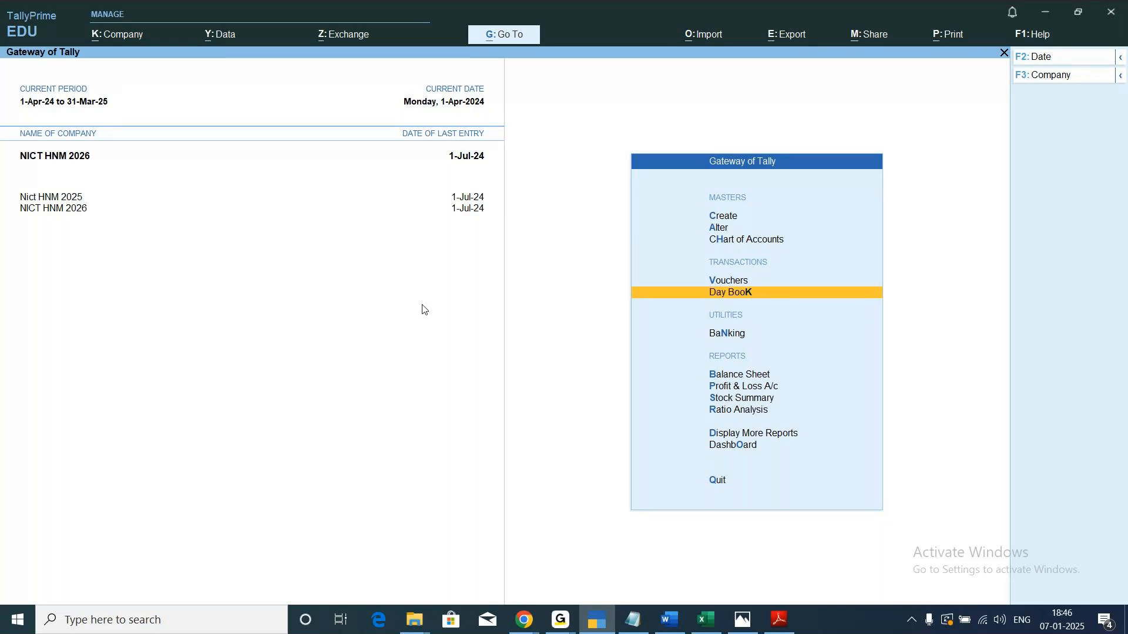
Open the Day Book of NICT HNM 2026 and set its period from 1-4-2024 to 31-3-2025.
key("Return")
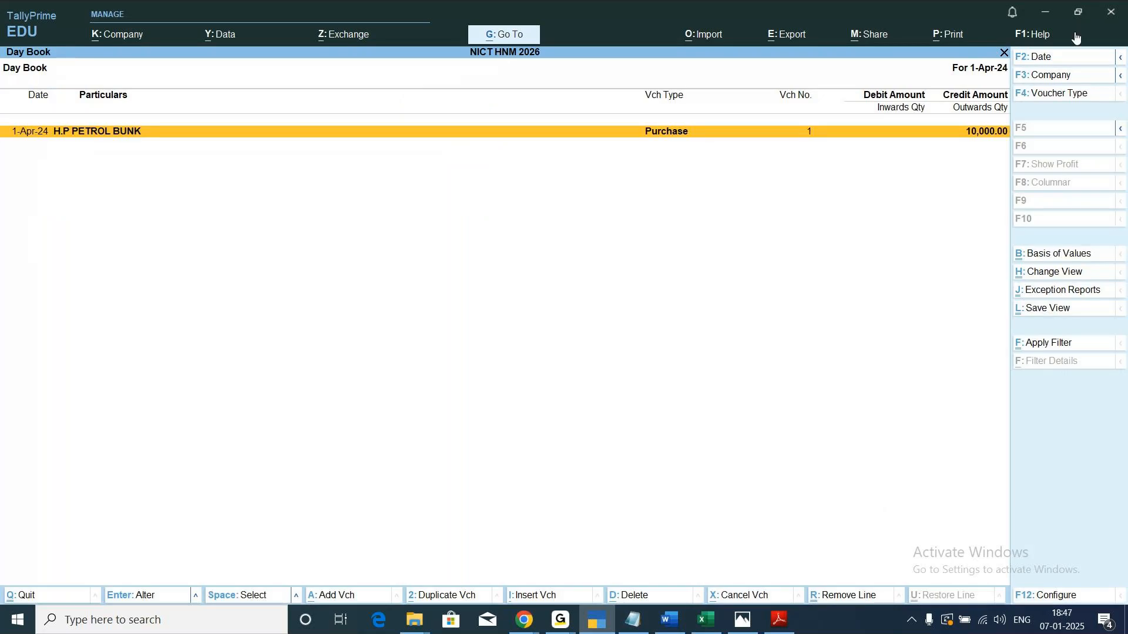
left_click(1122, 58)
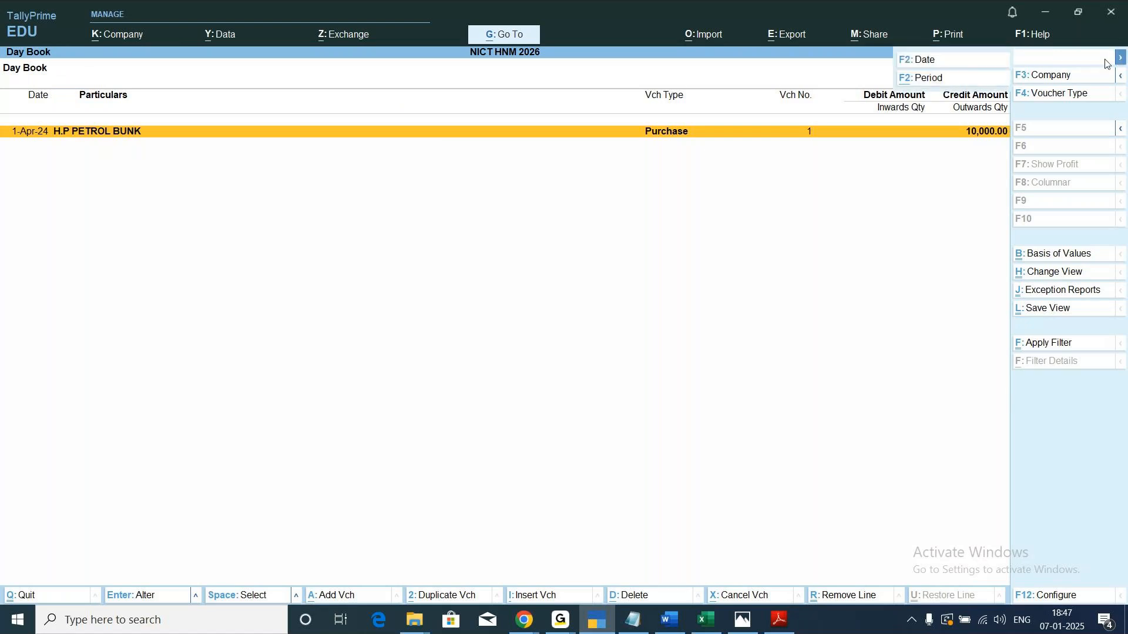
left_click(935, 82)
type("1/")
type("4")
key("Return")
type("31-3")
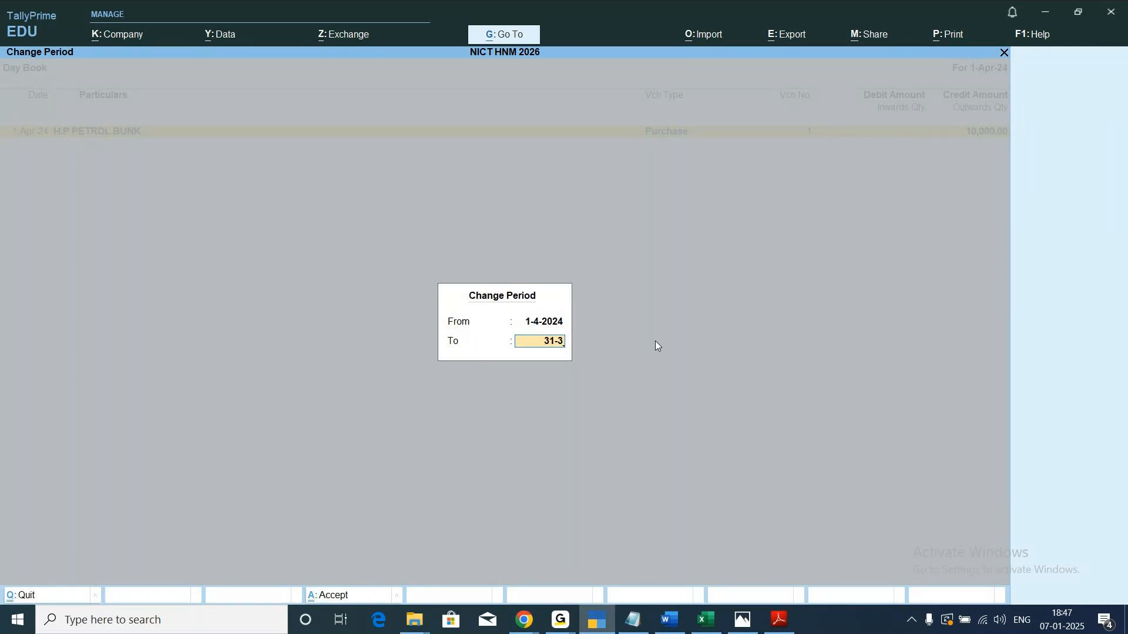
key("Return")
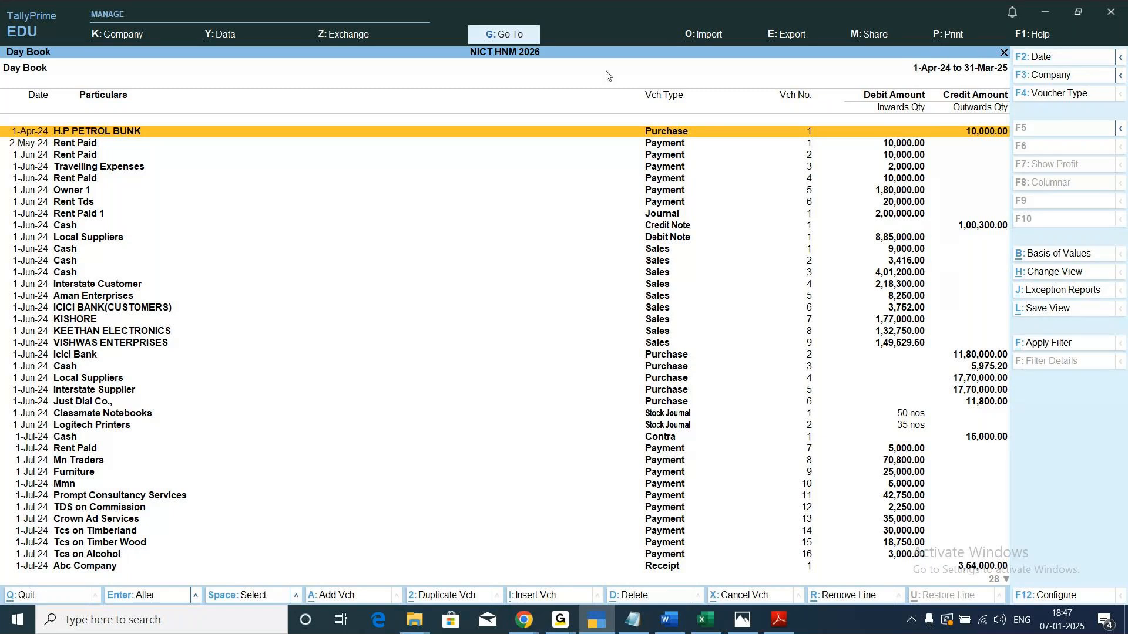
Start an export of the current Day Book report and set its Format of Report to Detailed.
key("alt+e")
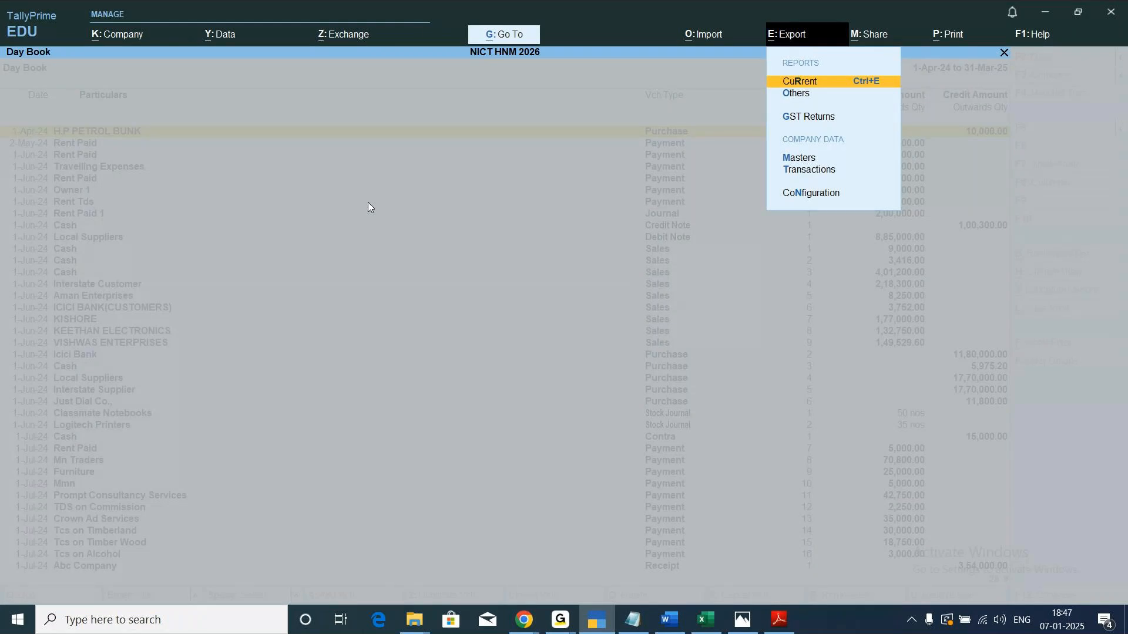
key("Escape")
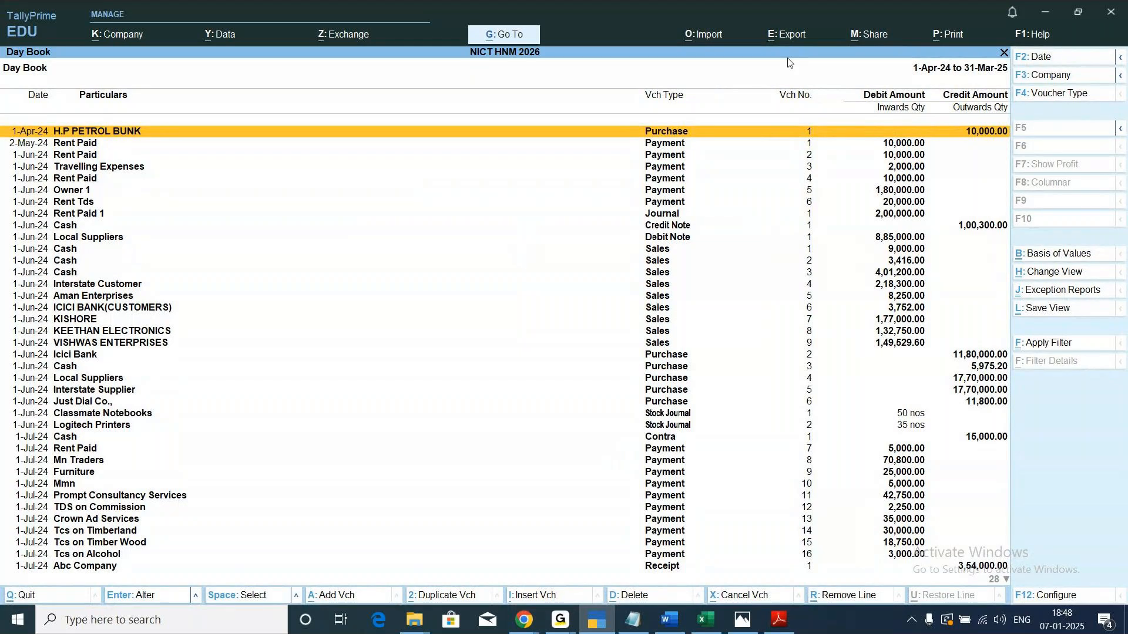
left_click(808, 37)
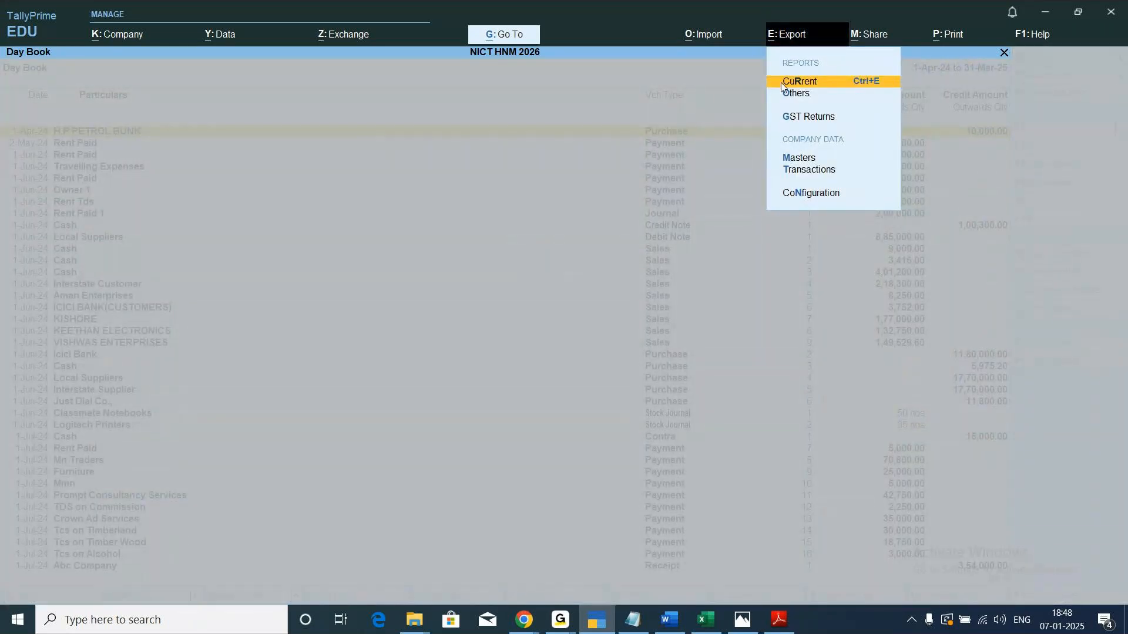
left_click(841, 87)
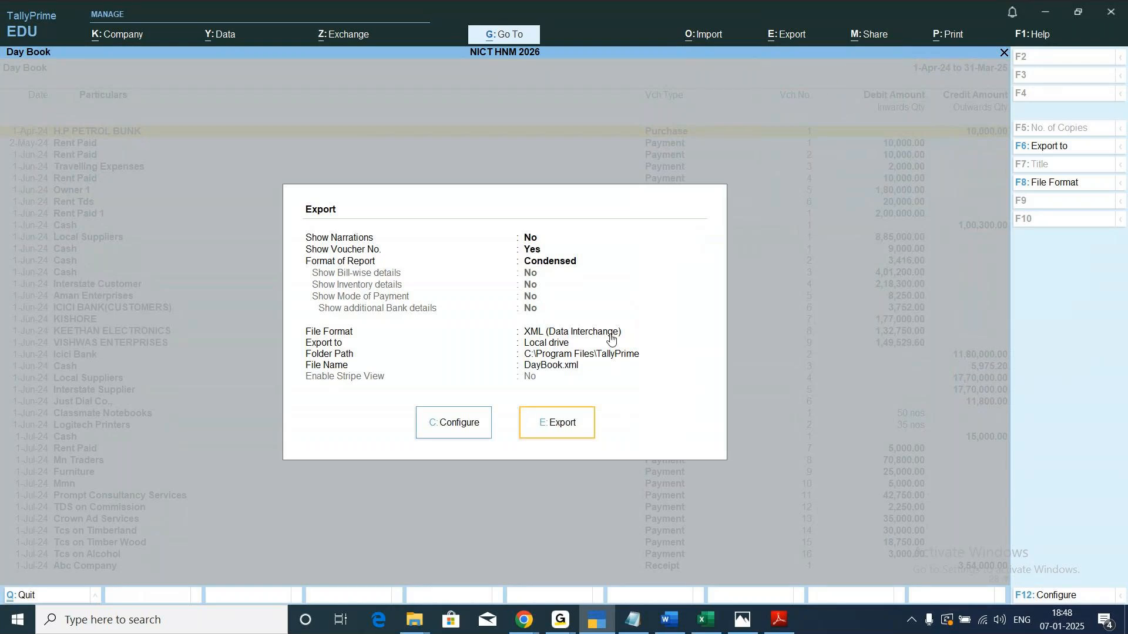
left_click(443, 433)
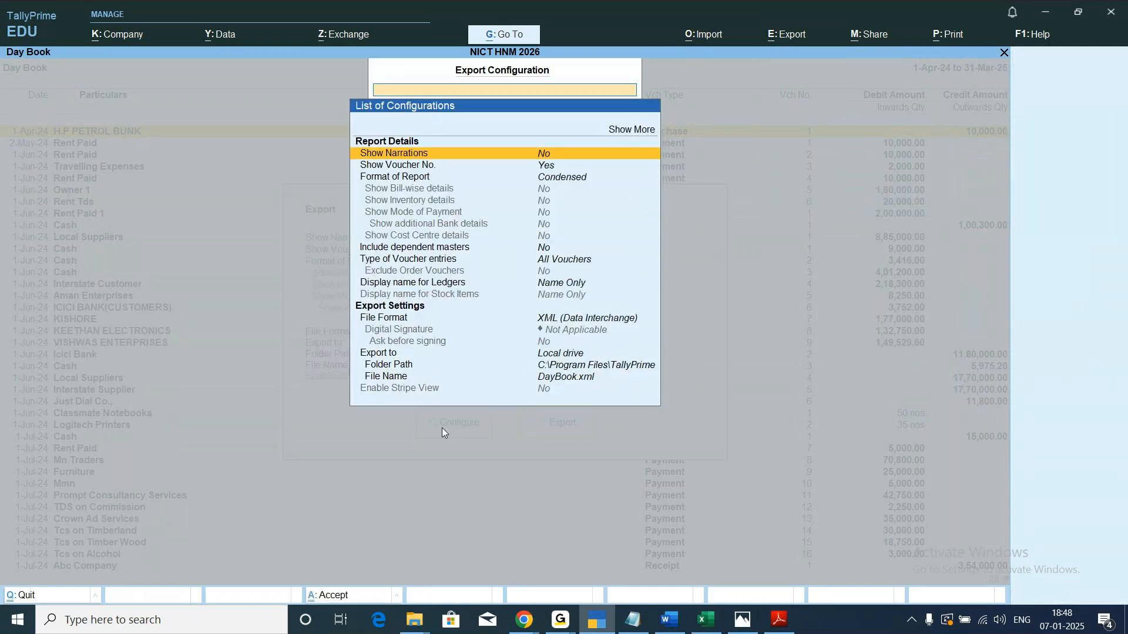
key("Down")
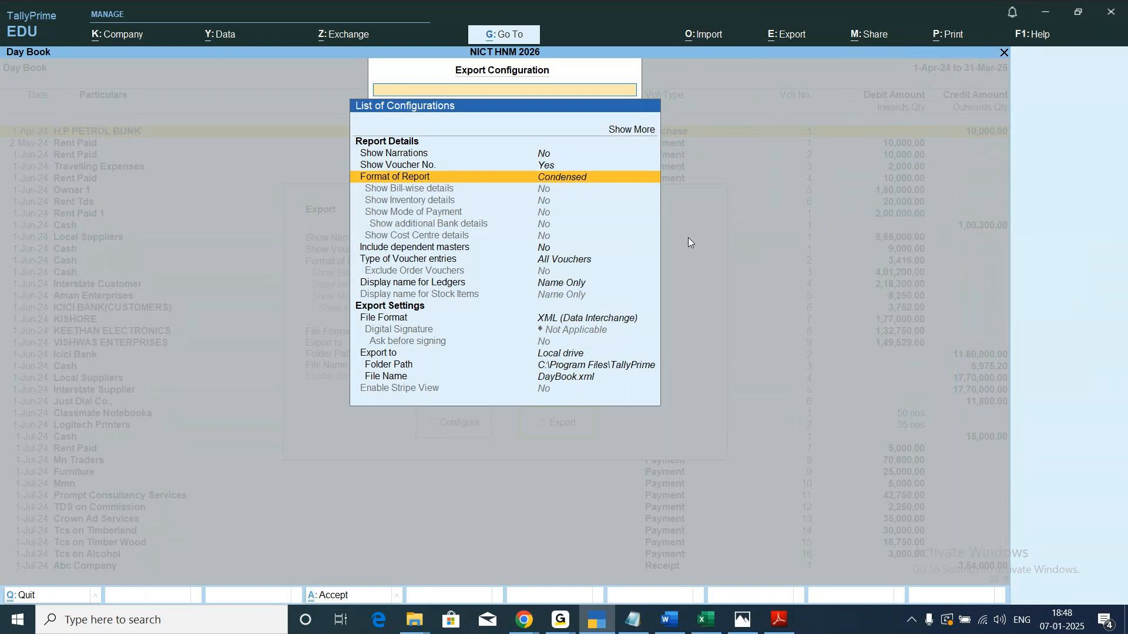
key("Return")
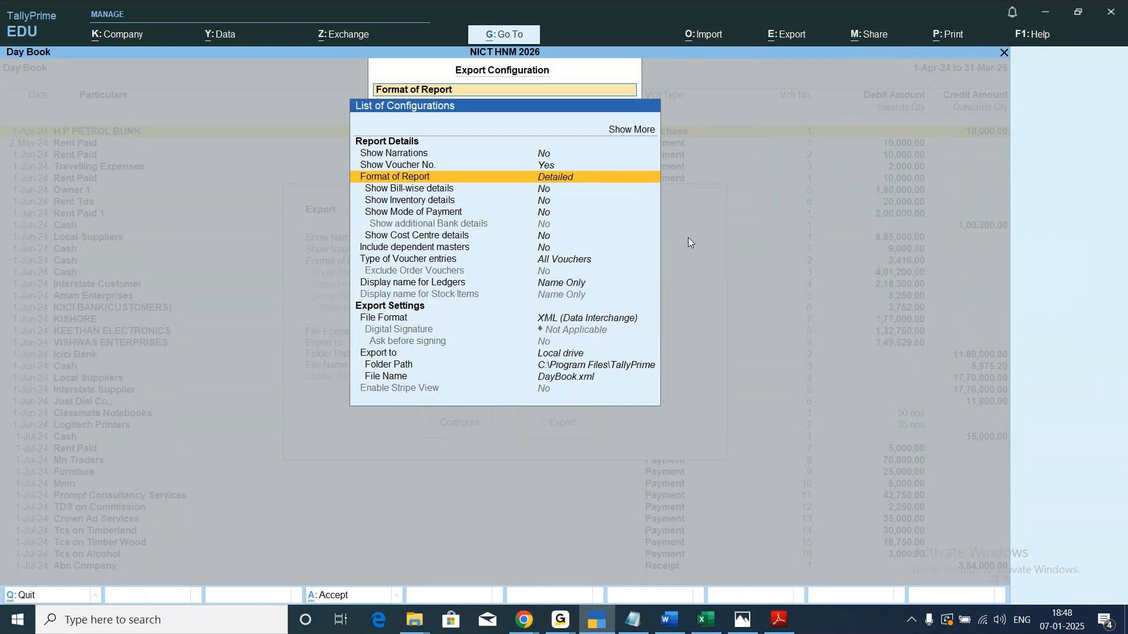
Set the Day Book export's file format to Excel (Spreadsheet).
key("Down")
key("Down")
key("Down")
key("Down")
key("Down")
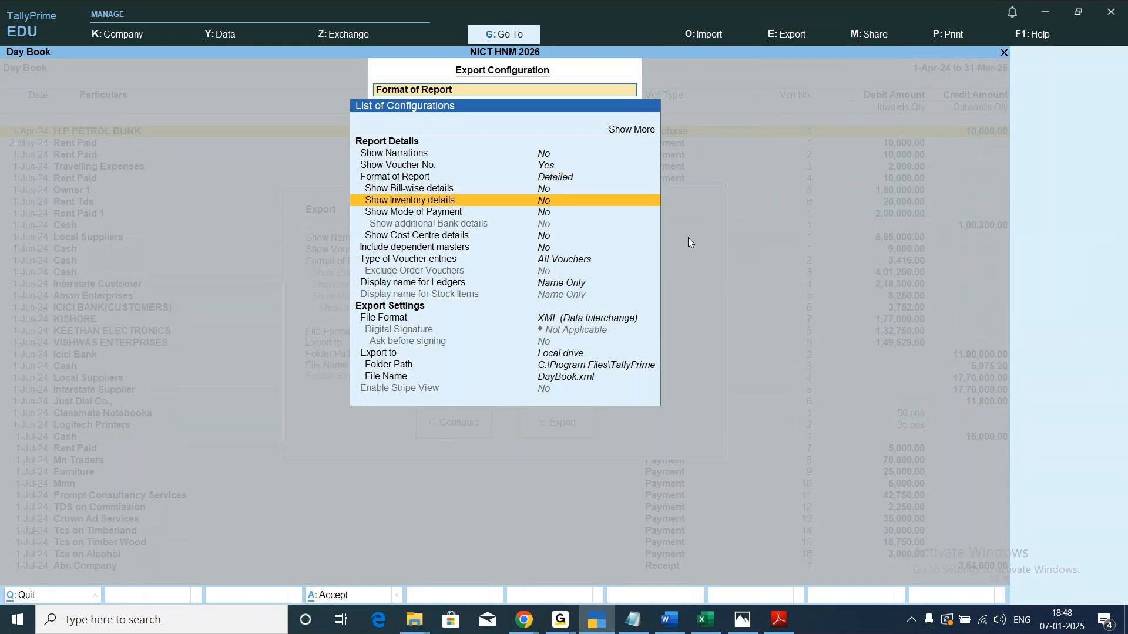
key("Down")
key("Down")
key("Down")
key("Down")
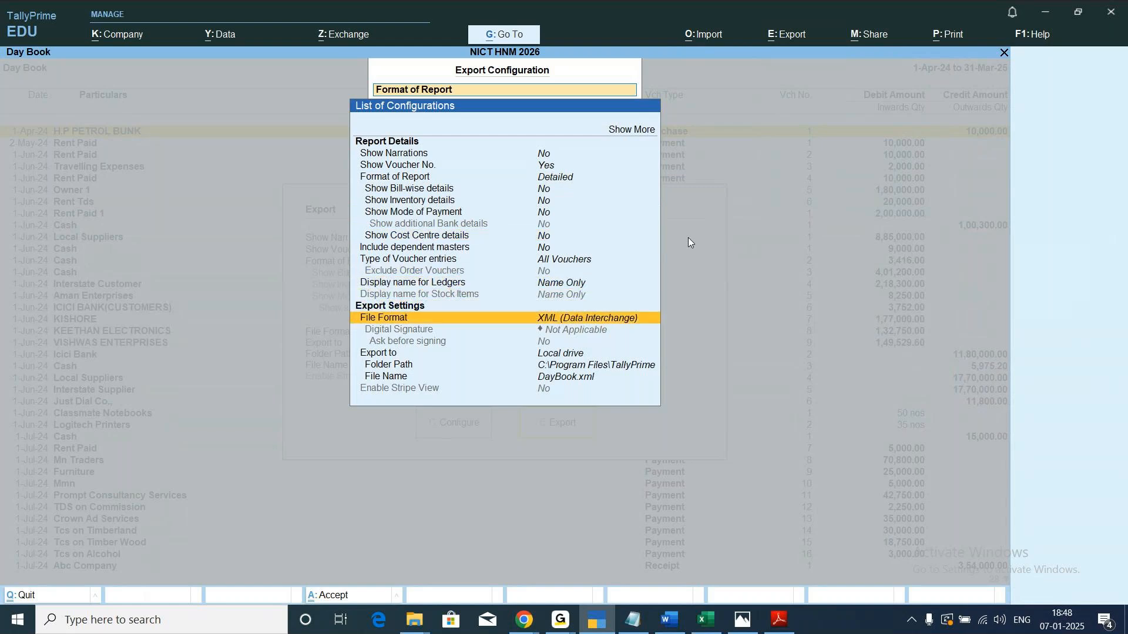
key("Return")
key("Up")
key("Up")
key("Up")
key("Up")
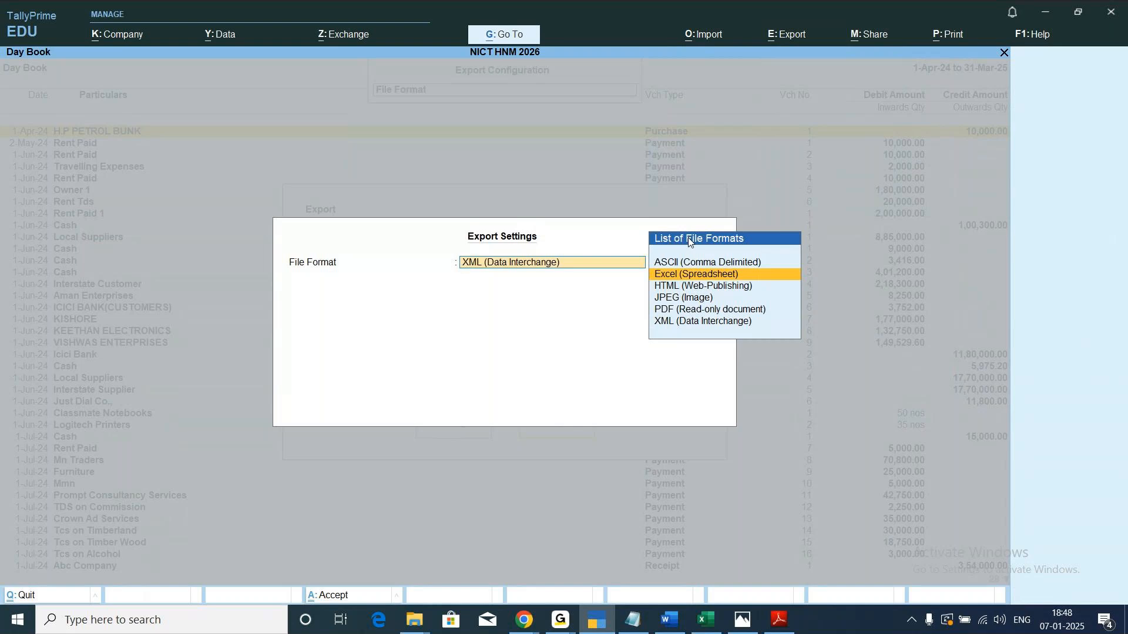
key("Return")
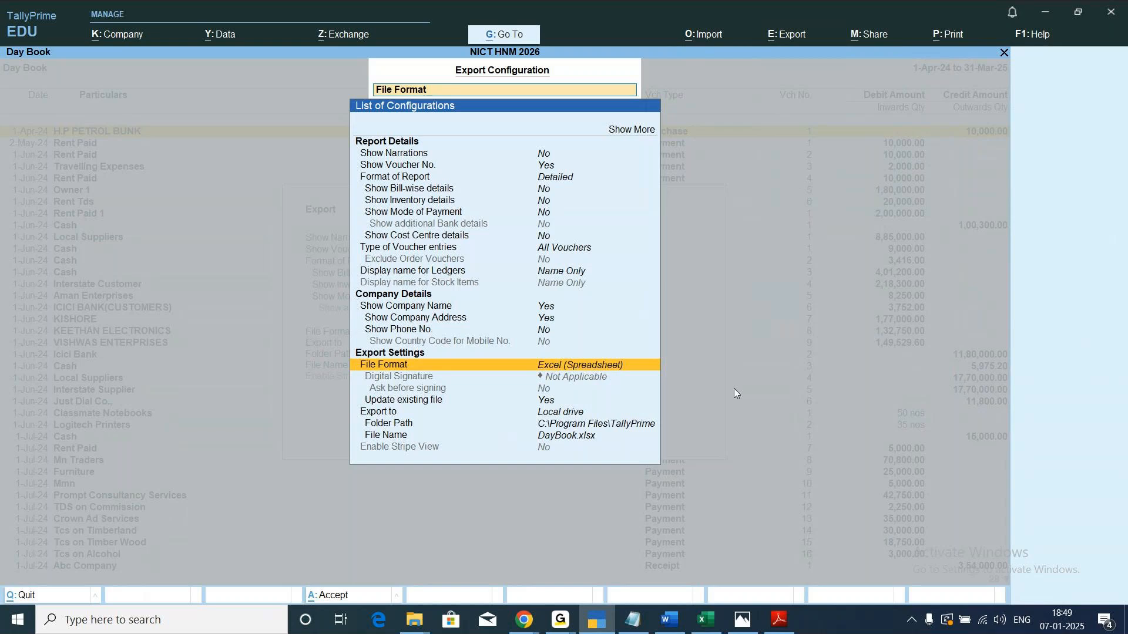
Review the report details, company details and export settings in the Day Book export configuration.
key("Up")
key("Up")
key("Up")
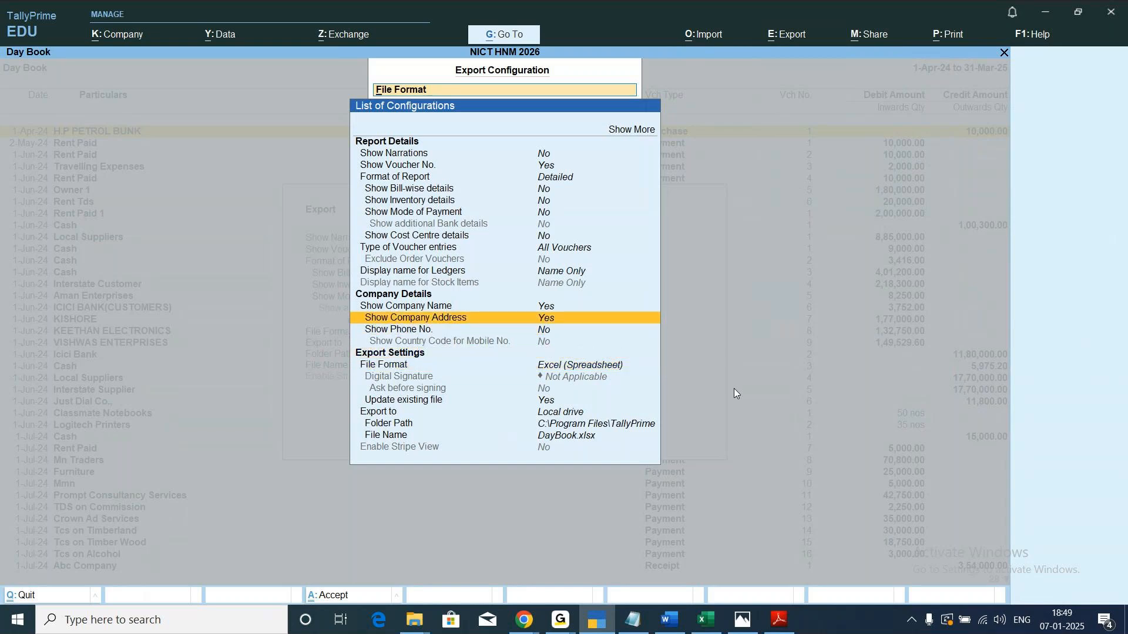
key("Up")
key("Up")
key("Up")
key("Up")
key("Up")
key("Up")
key("Up")
key("Up")
key("Up")
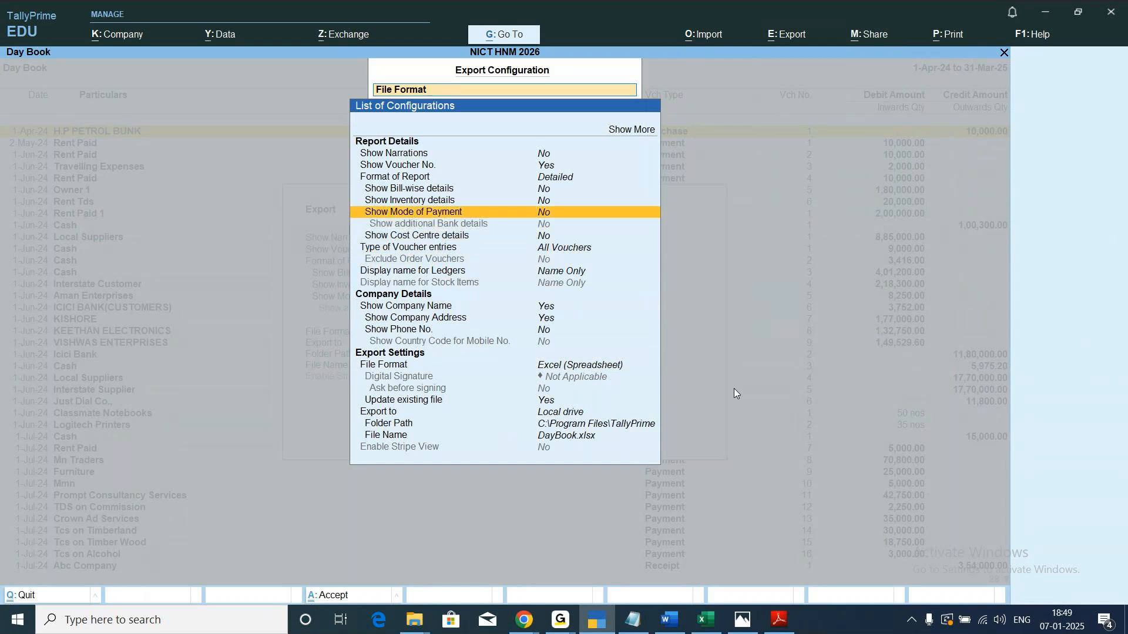
key("Up")
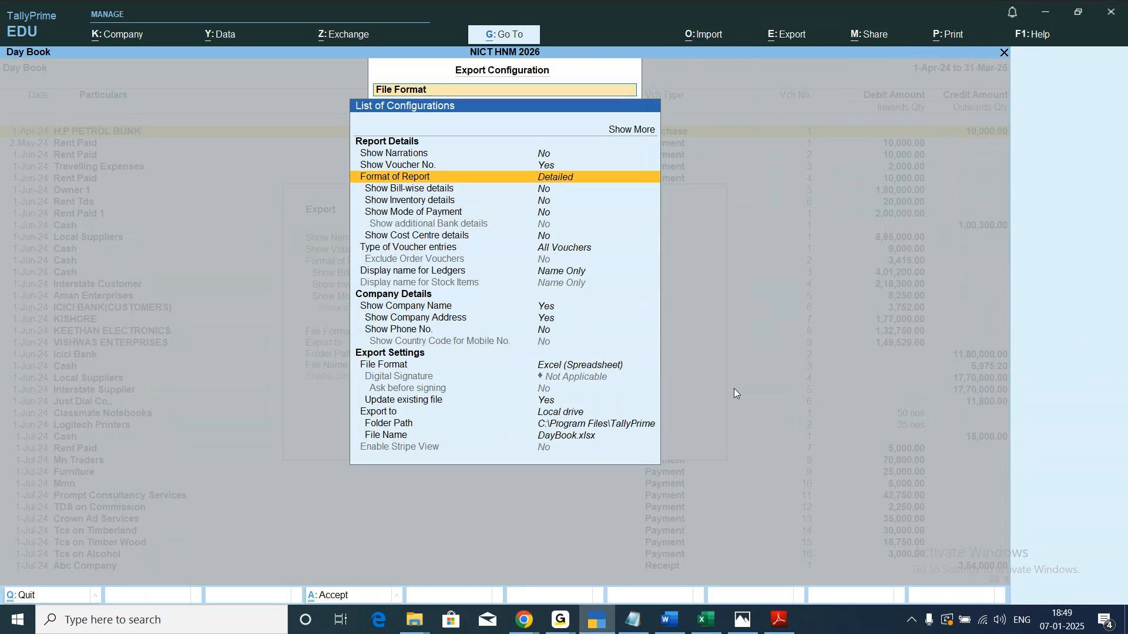
key("Down")
key("Down")
key("Down")
key("Down")
key("Down")
key("Down")
key("Down")
key("Down")
key("Down")
key("Down")
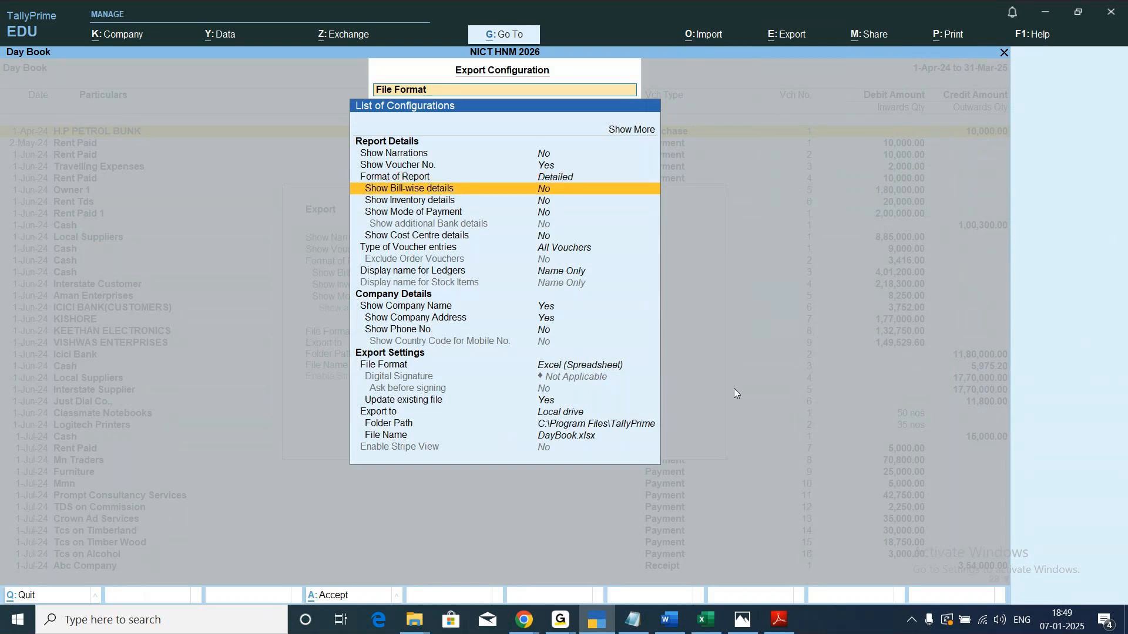
key("Down")
key("Down")
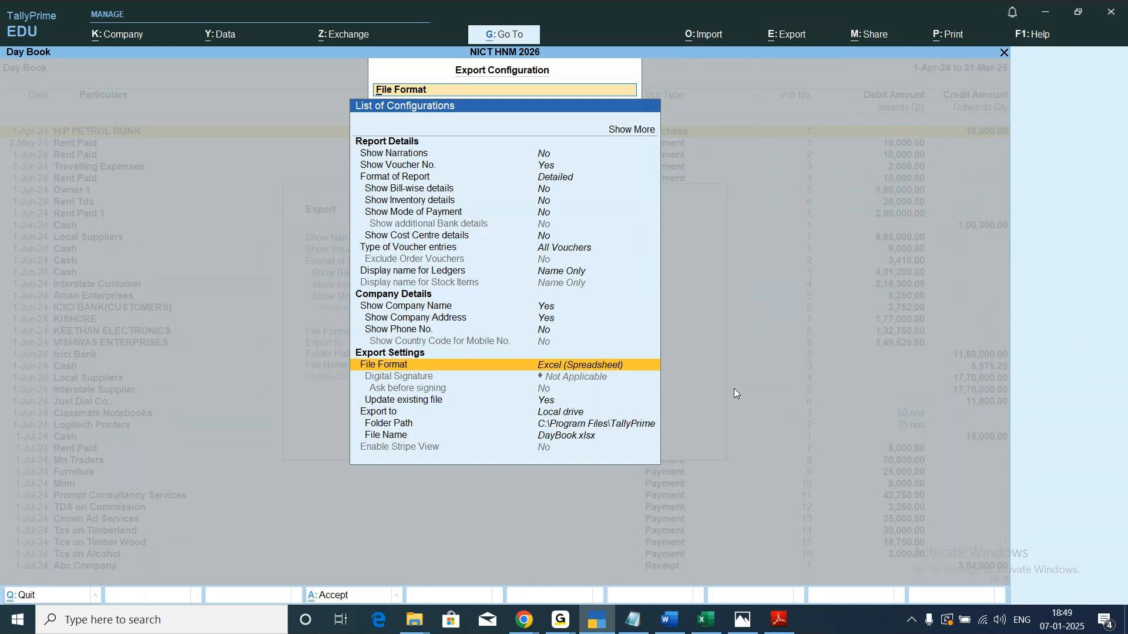
Export the Day Book as DayBook.xlsx to C:\Program Files\TallyPrime and look through the voucher entries in the exported Excel sheet.
key("Escape")
key("Escape")
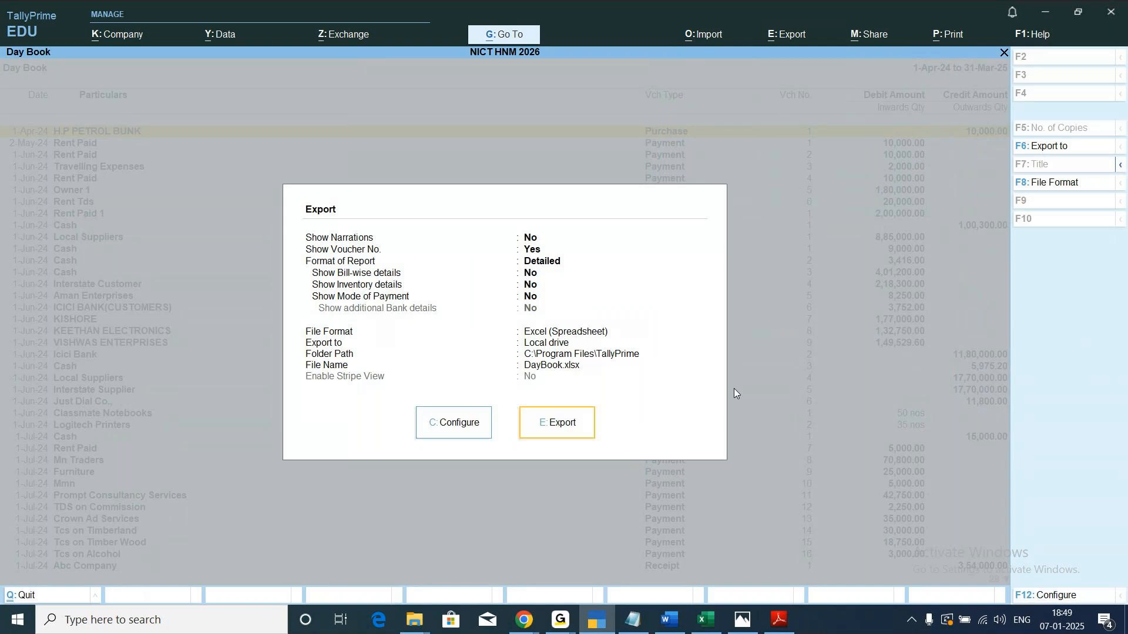
left_click(561, 426)
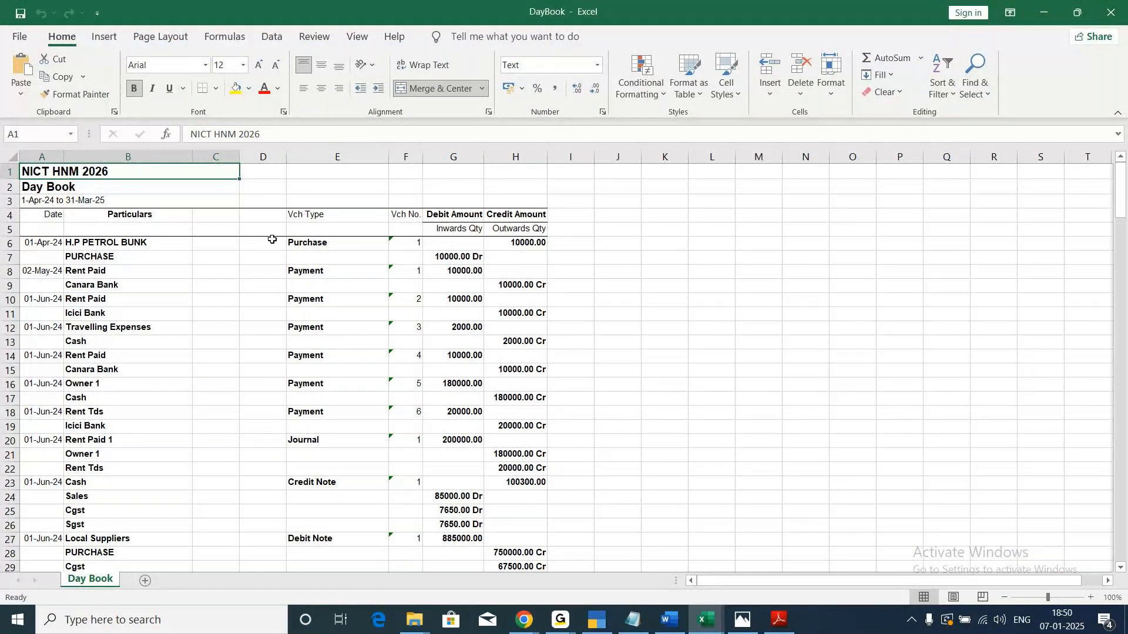
scroll(272, 239, "down", 14)
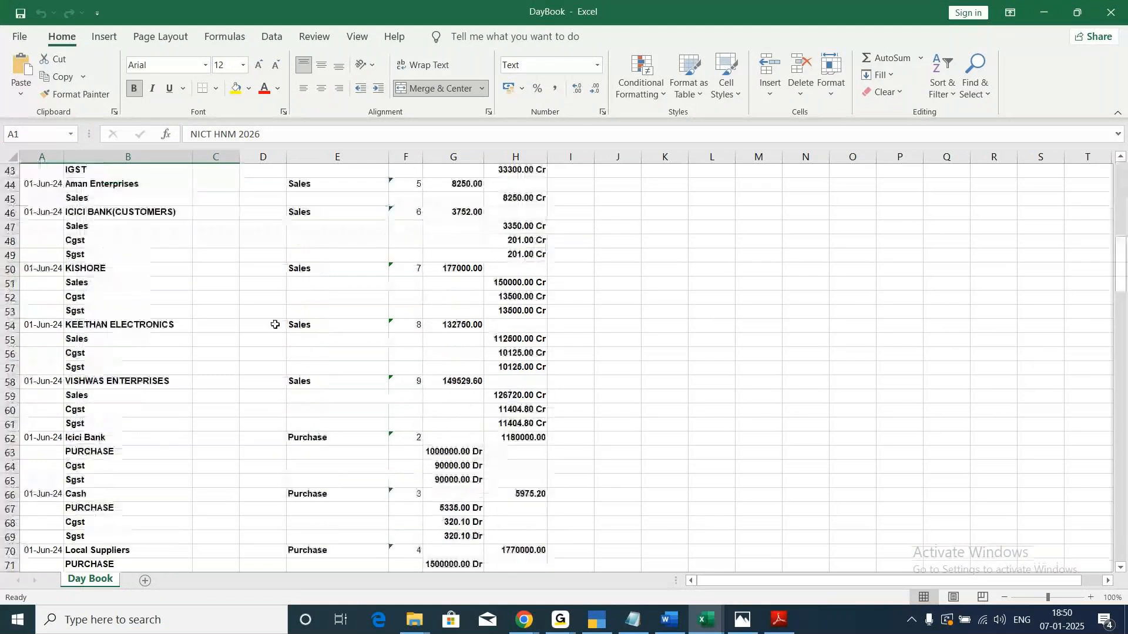
scroll(274, 324, "down", 8)
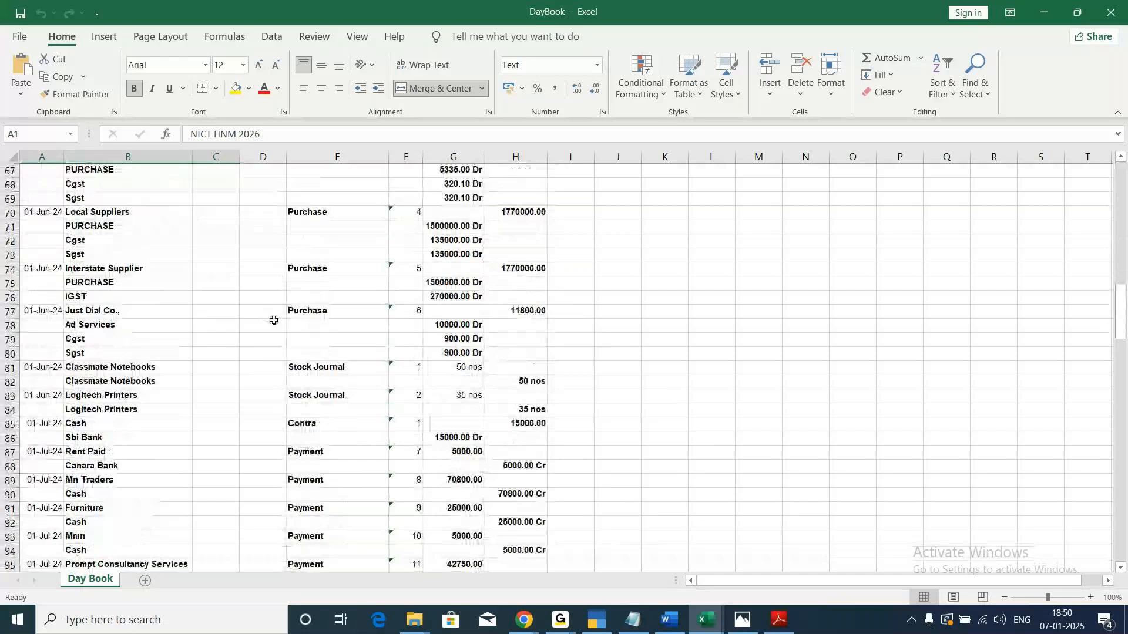
Look through the remaining voucher entries in the exported Day Book sheet and return to its heading rows.
scroll(274, 321, "down", 7)
scroll(273, 320, "down", 4)
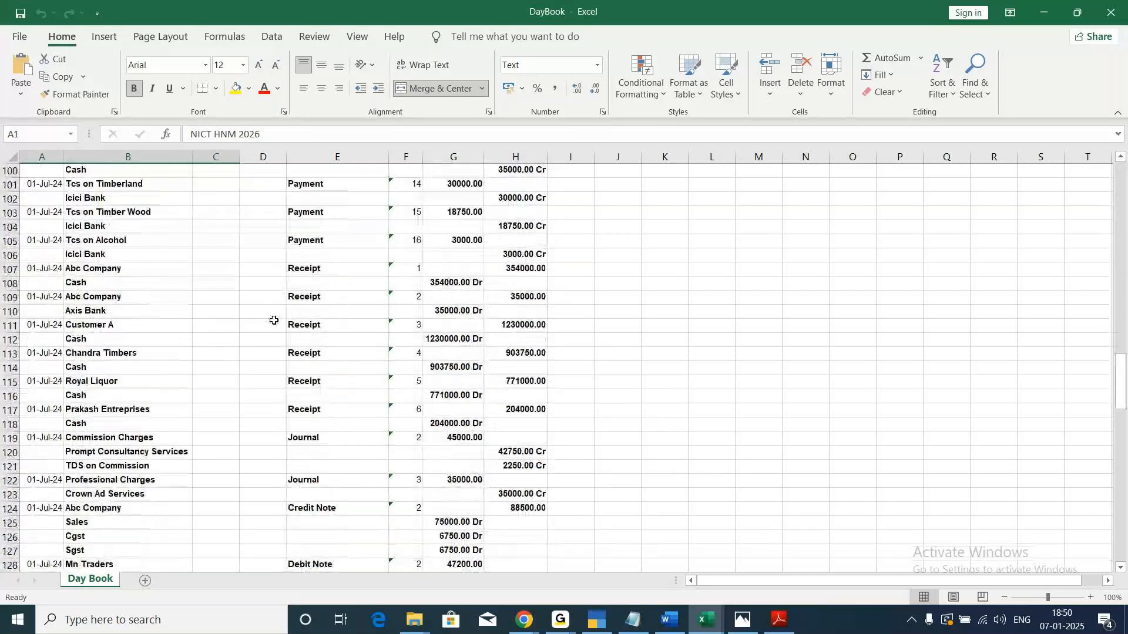
scroll(274, 320, "up", 16)
scroll(273, 320, "up", 17)
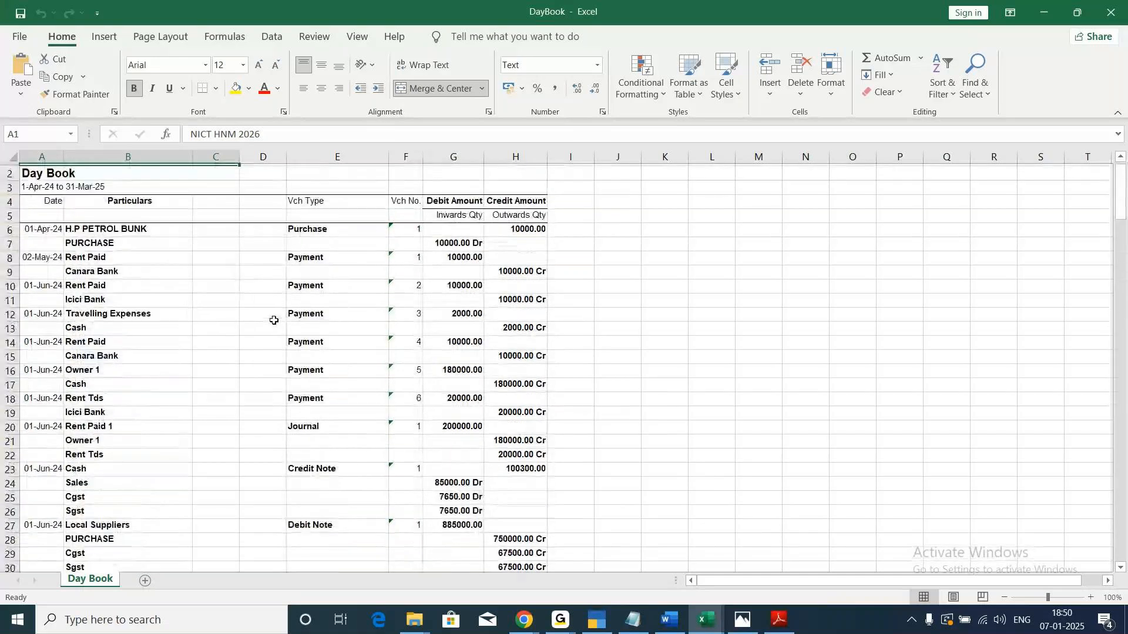
scroll(274, 320, "up", 1)
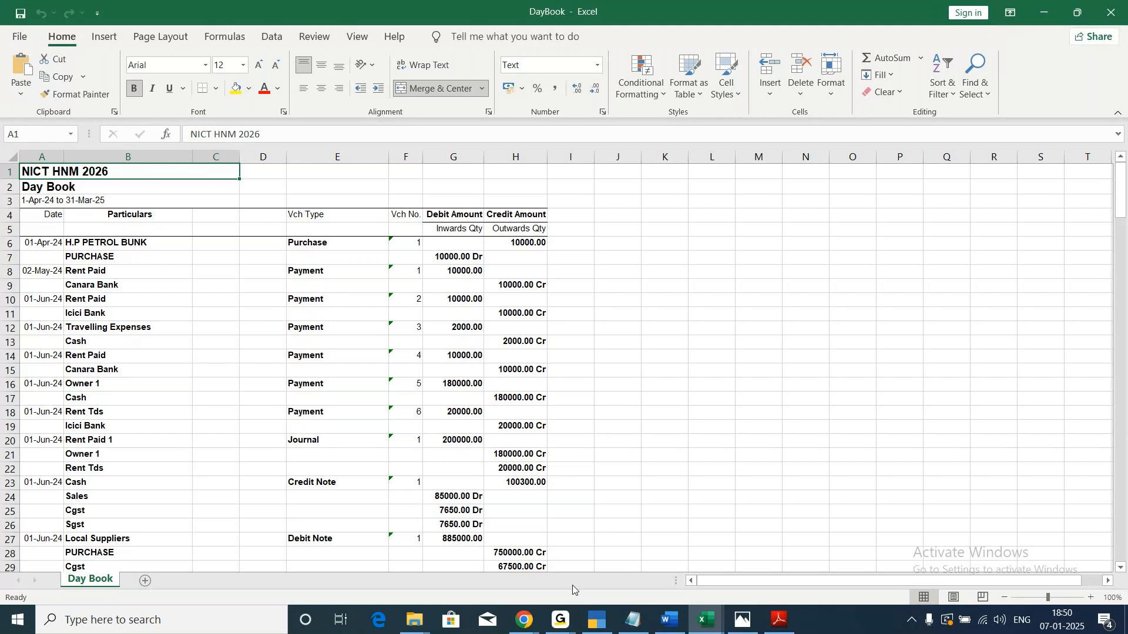
Switch to TallyPrime and set the Format of Report to Detailed in the print configuration of the current Day Book.
mouse_move(594, 624)
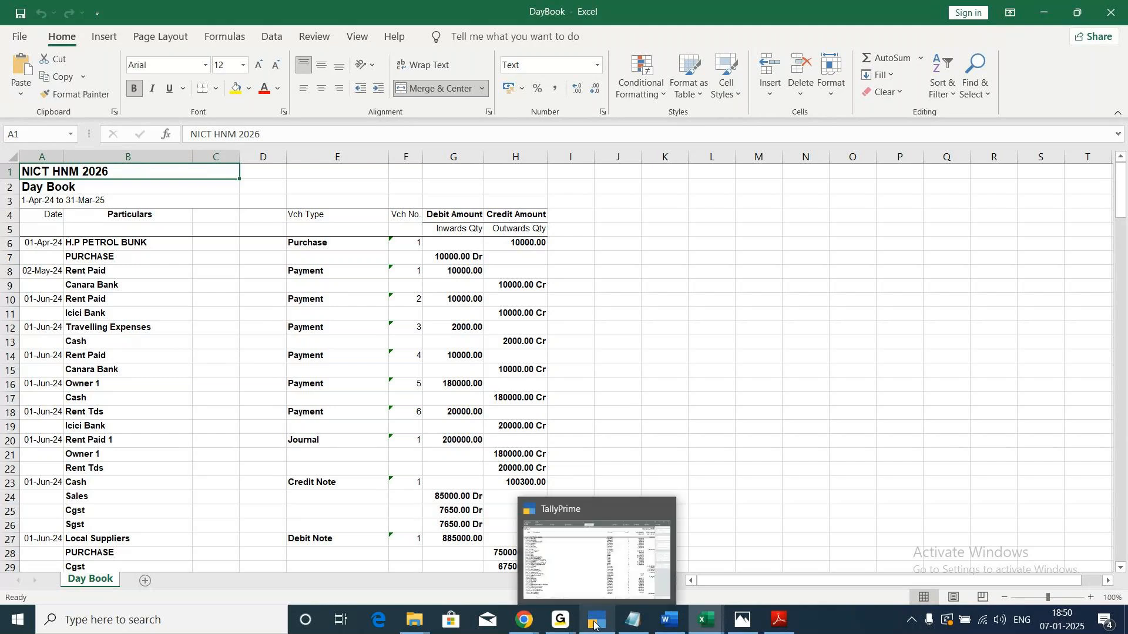
left_click(589, 562)
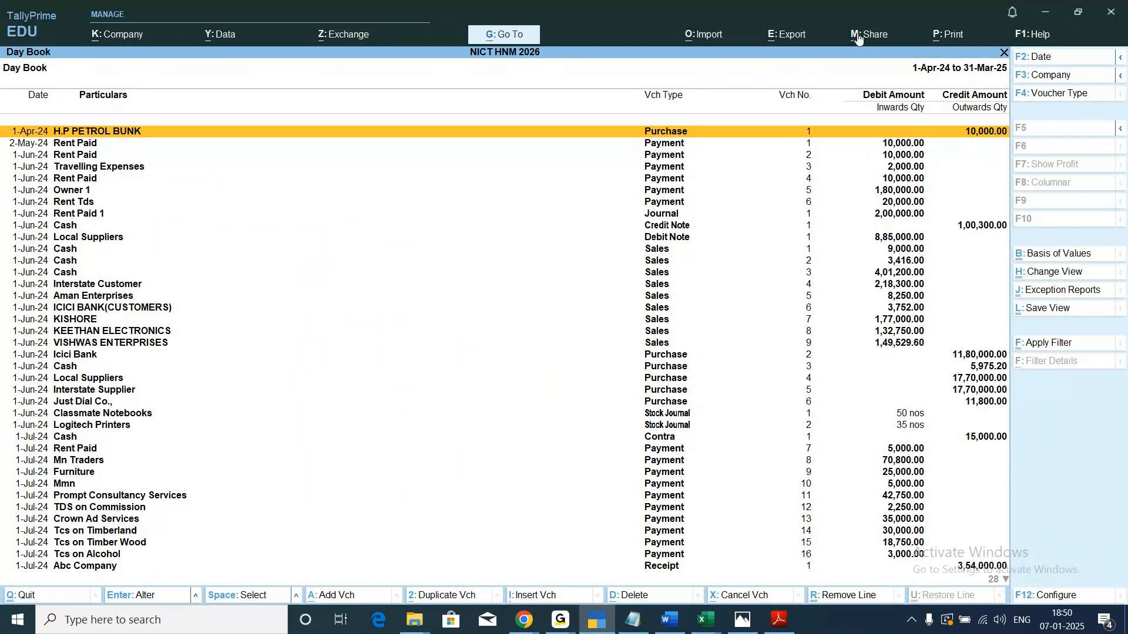
left_click(951, 37)
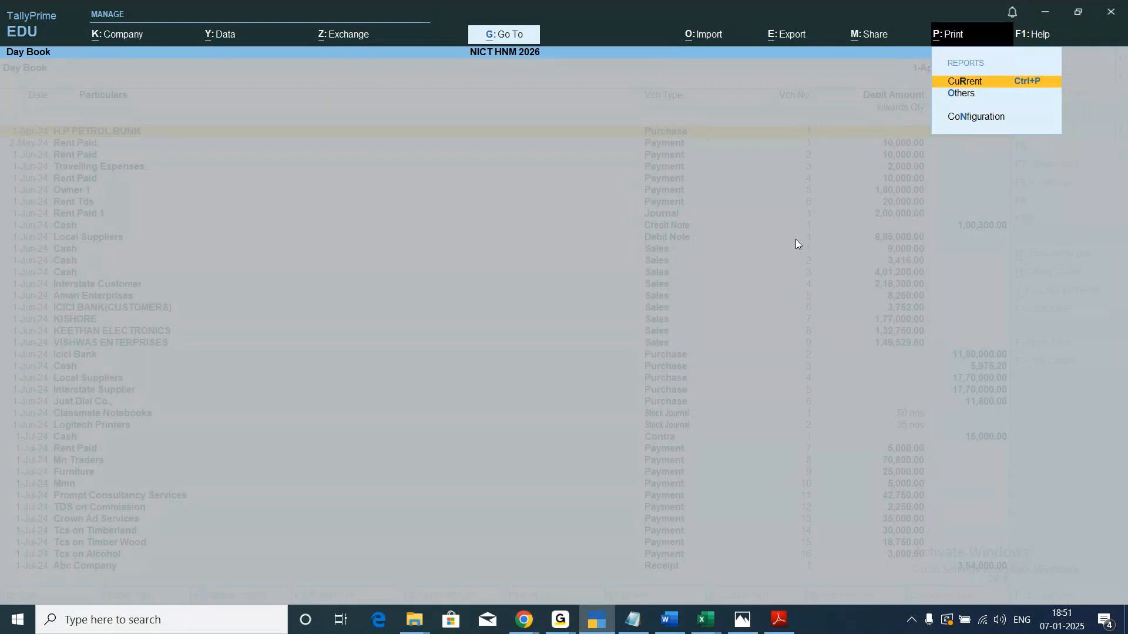
key("Return")
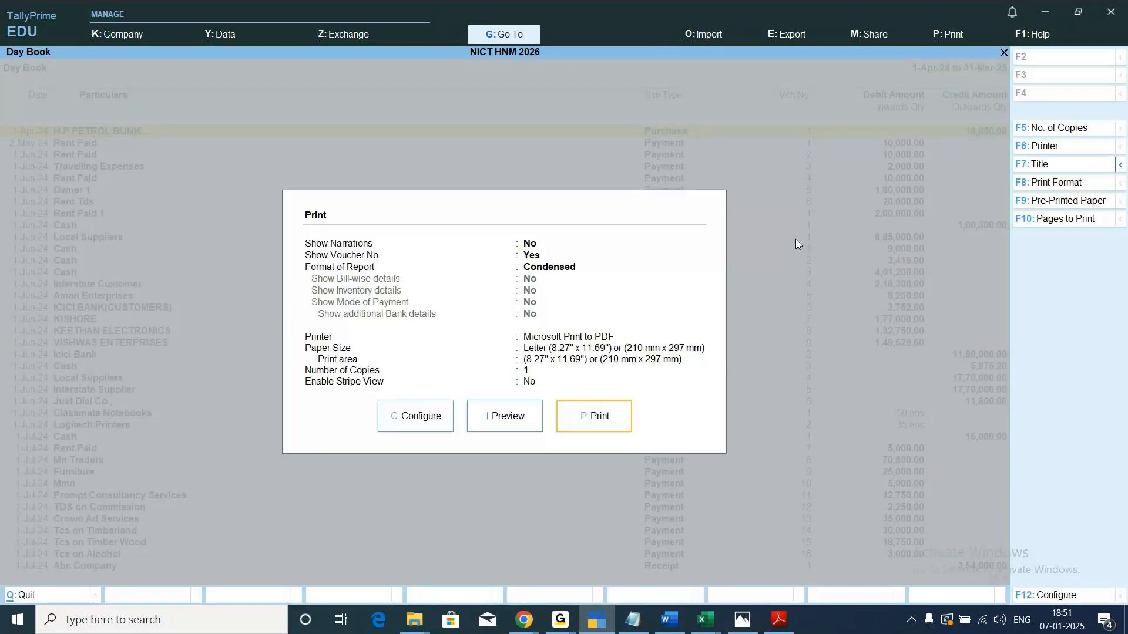
left_click(421, 427)
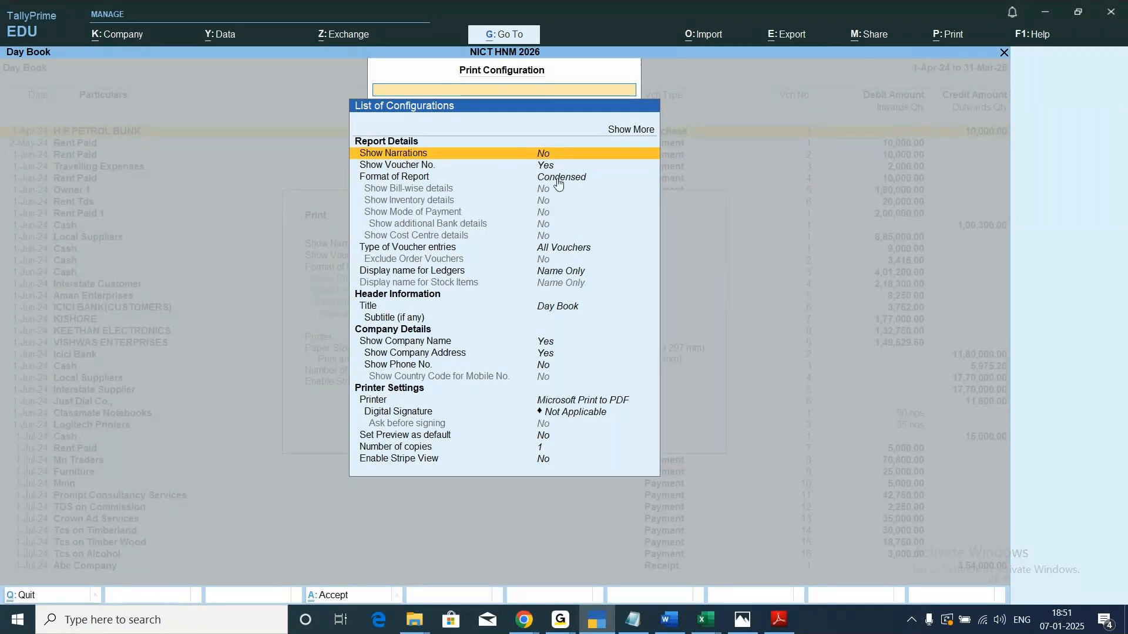
key("Down")
key("Down")
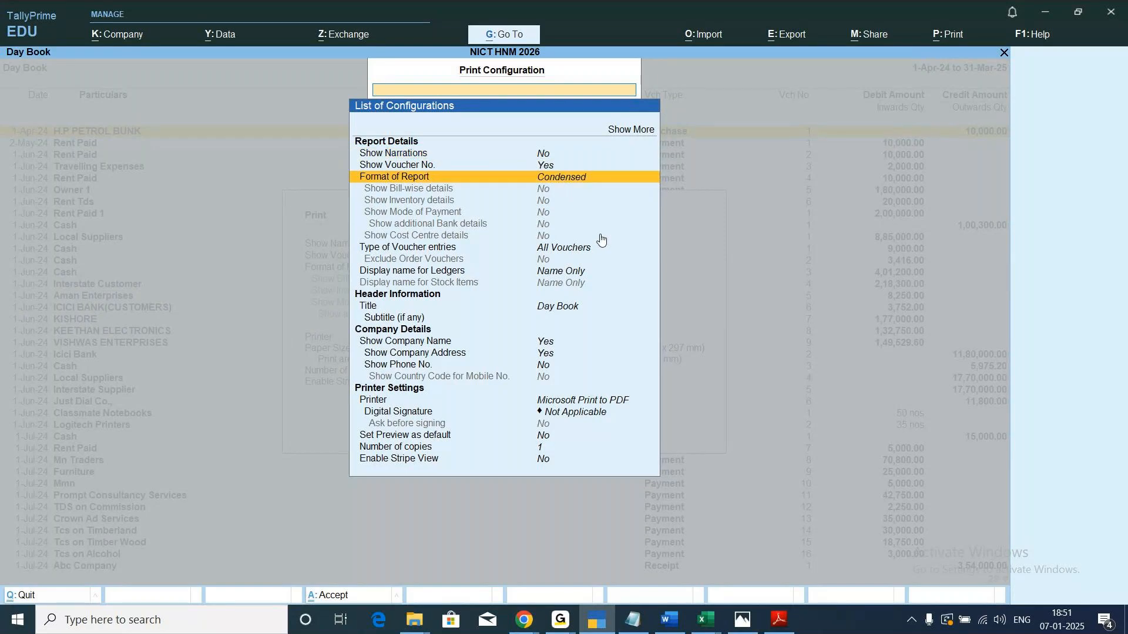
key("Return")
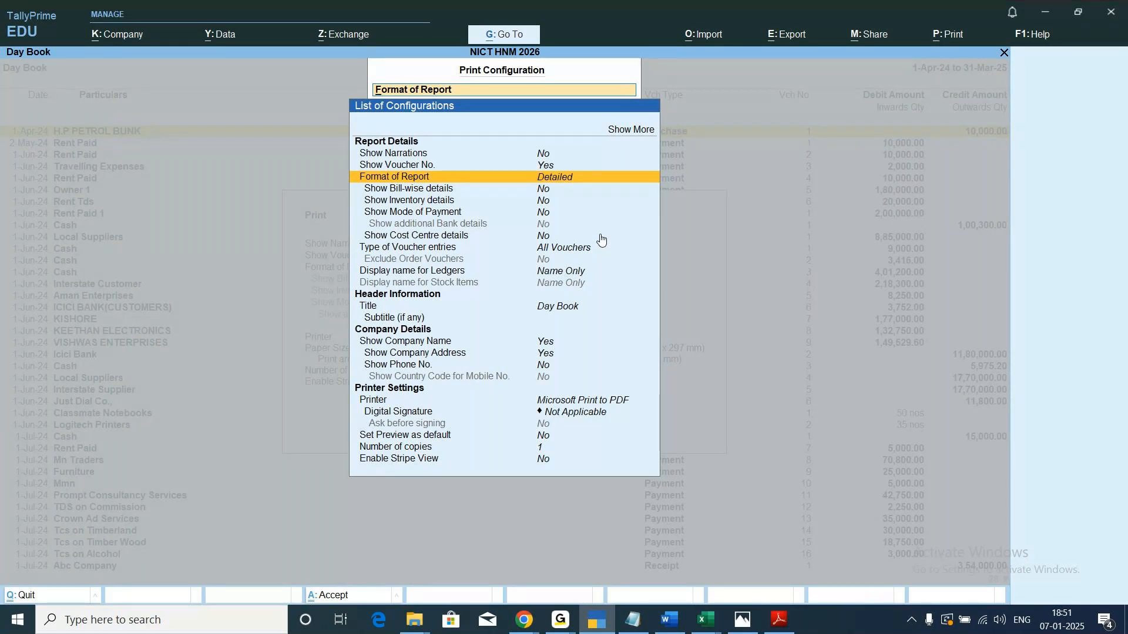
key("BackSpace")
key("Escape")
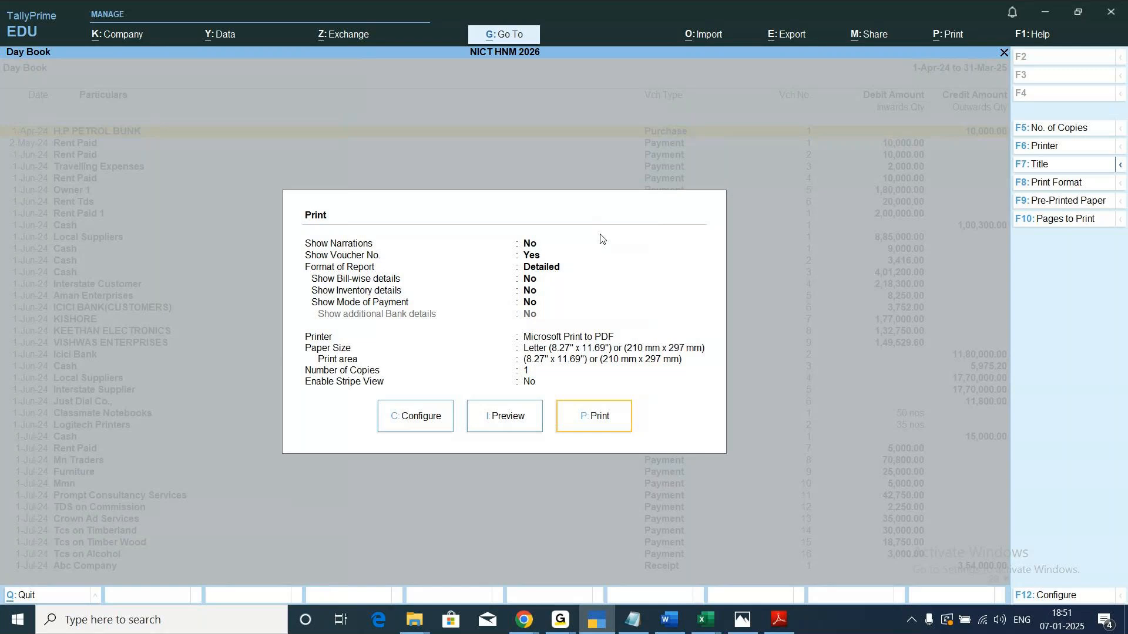
Preview the Day Book's print output enlarged, examine its first page, and return to the Gateway of Tally without printing.
left_click(501, 418)
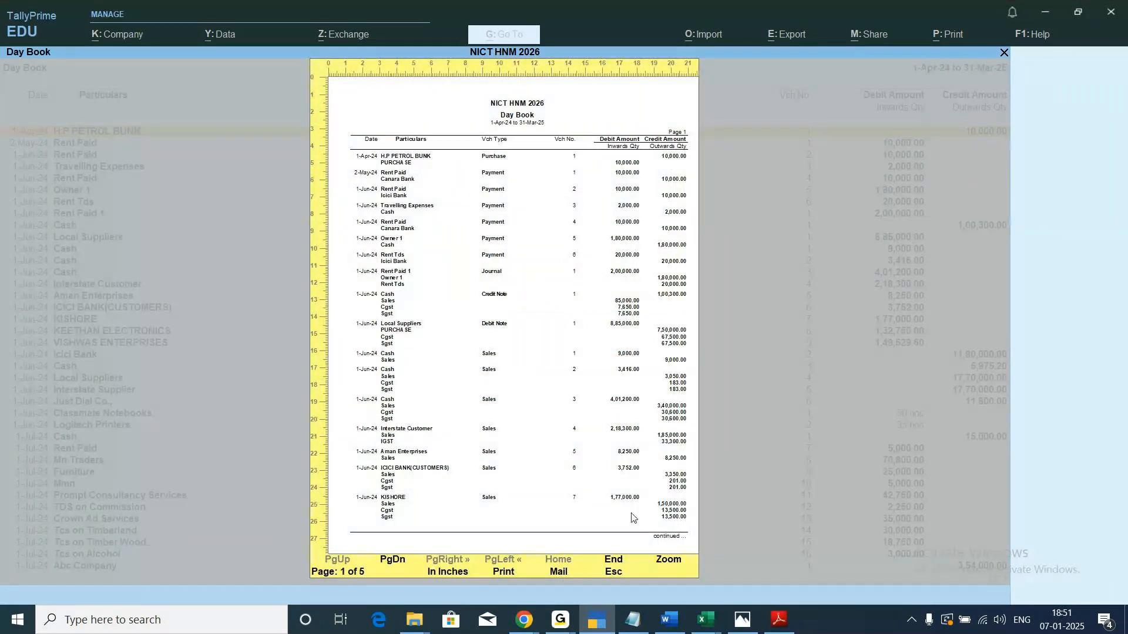
left_click(673, 565)
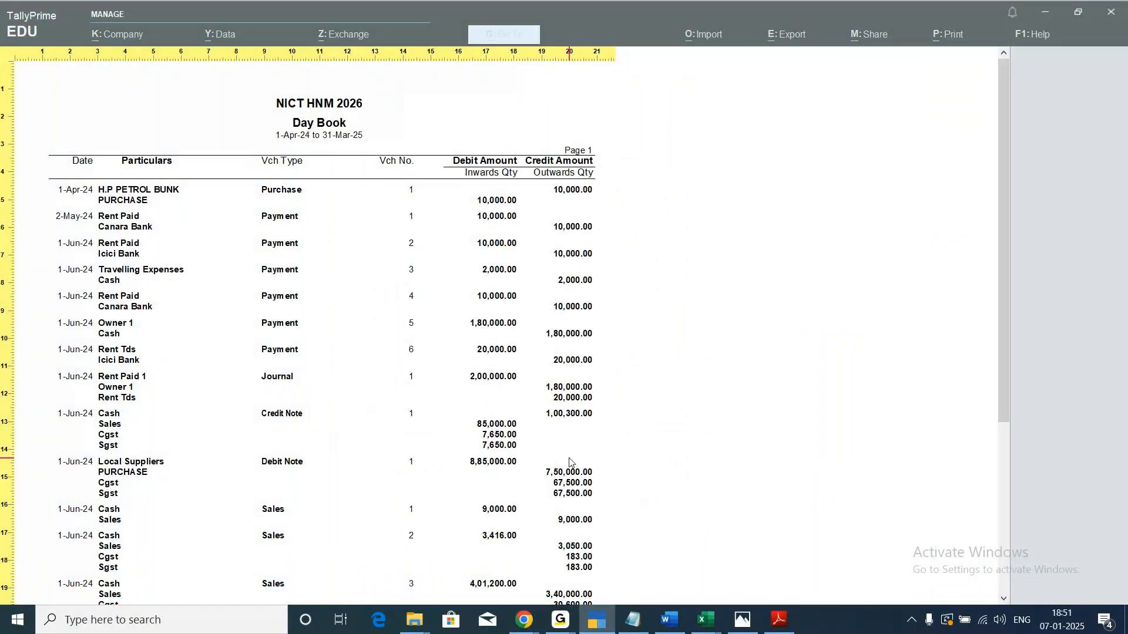
scroll(569, 450, "down", 5)
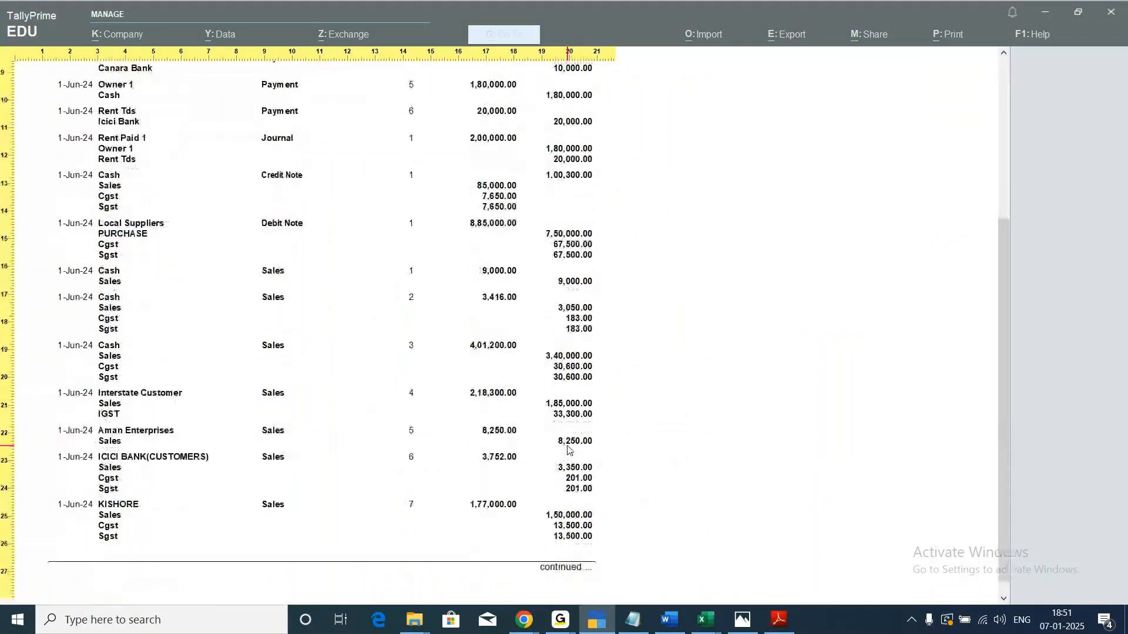
scroll(569, 450, "down", 4)
scroll(569, 450, "down", 5)
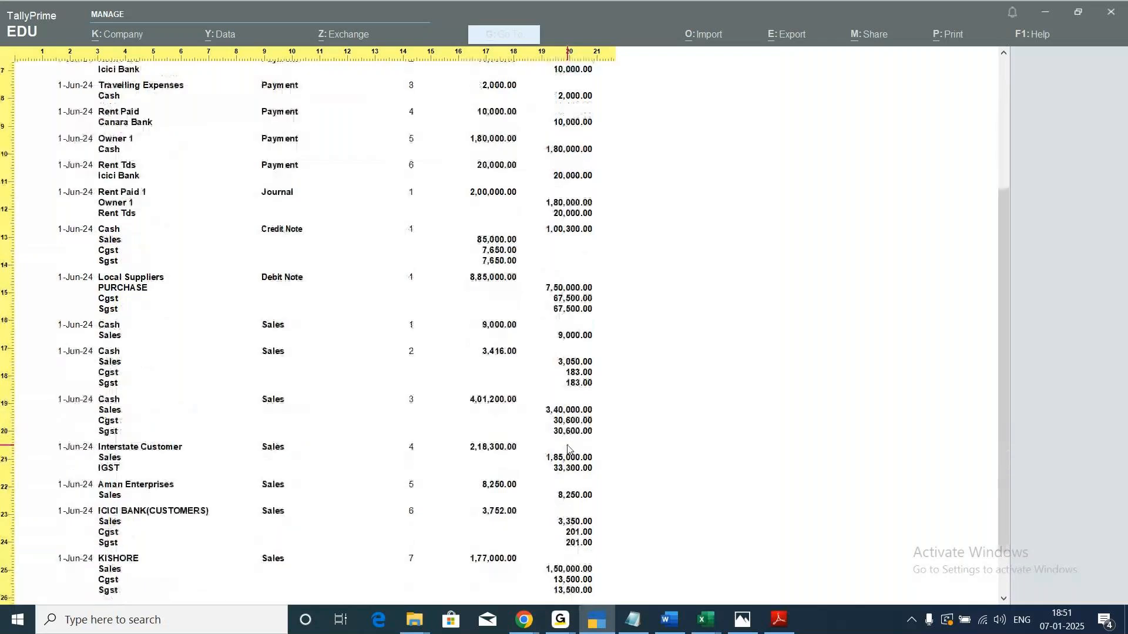
scroll(569, 450, "up", 8)
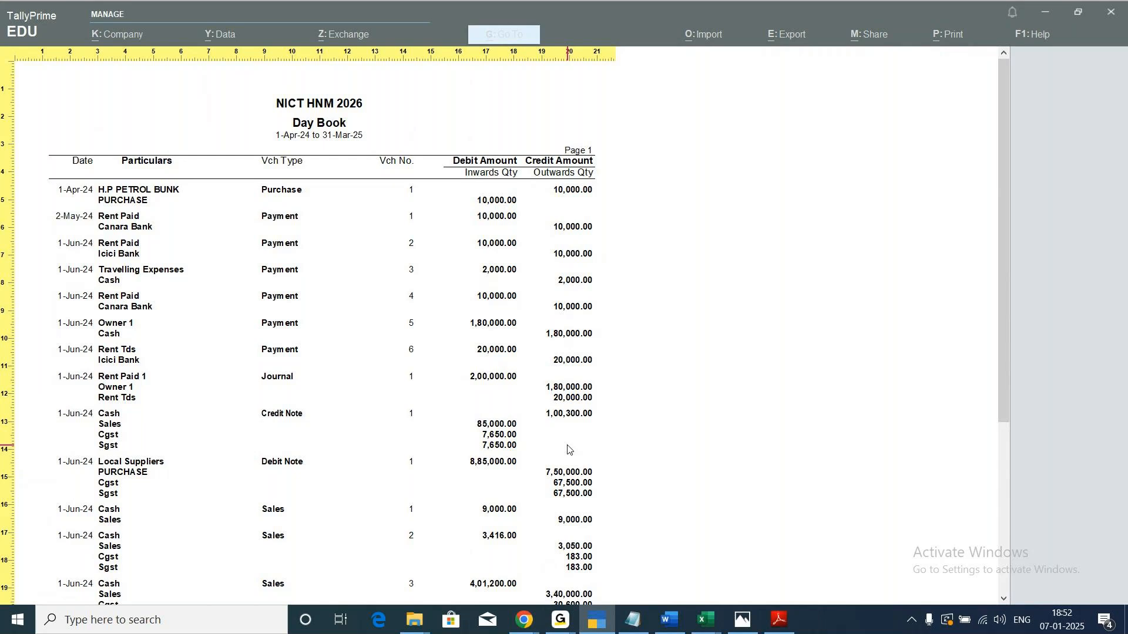
key("Escape")
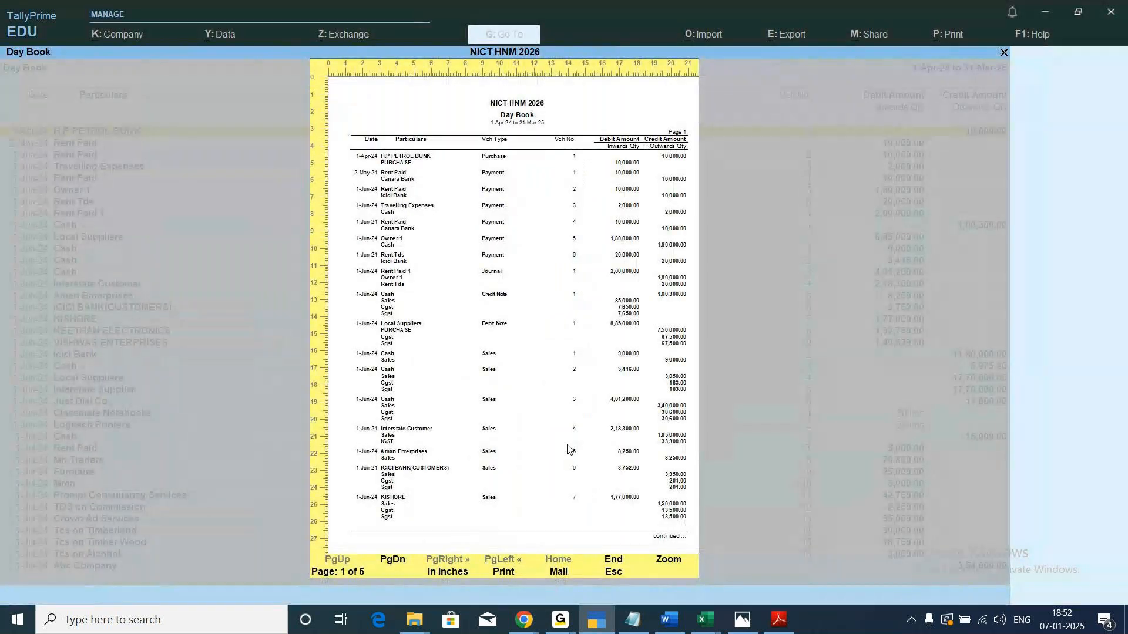
key("Escape")
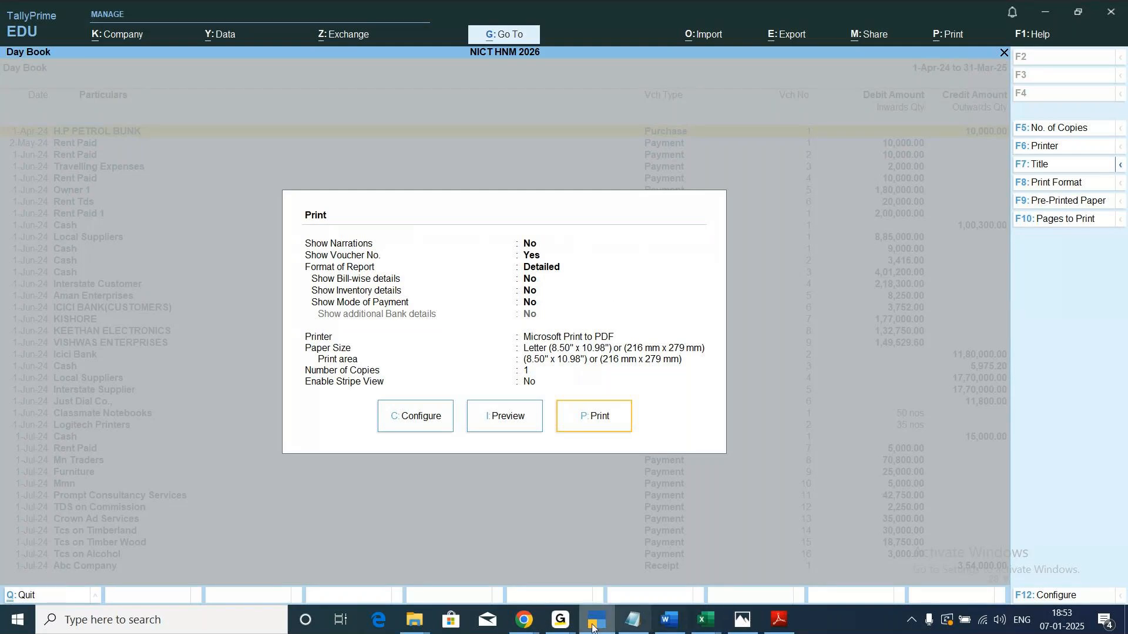
left_click(565, 622)
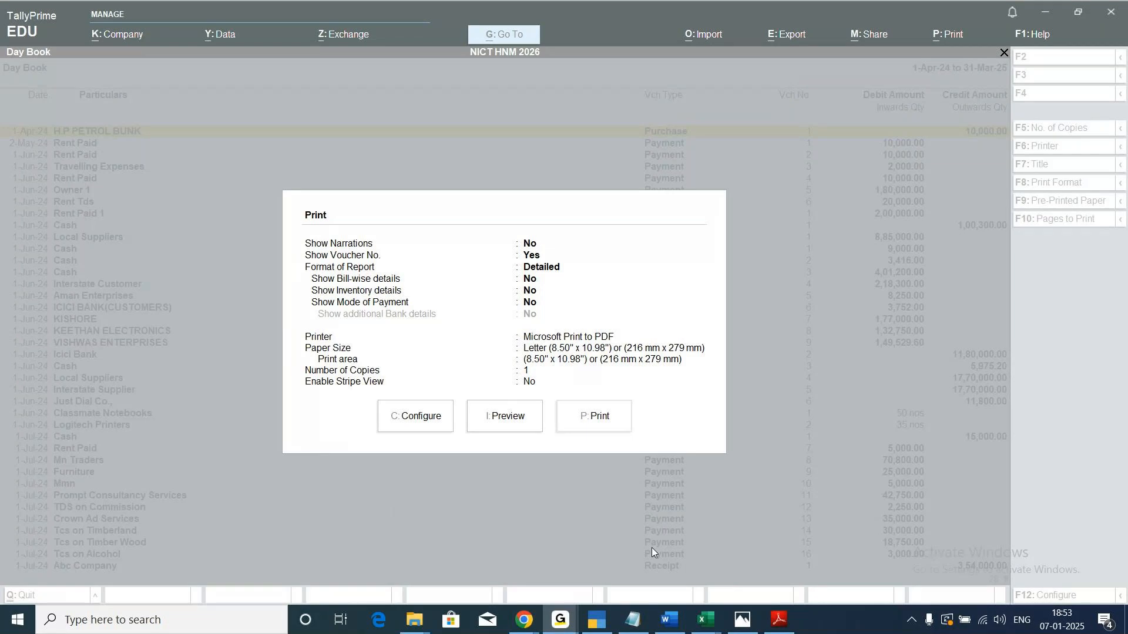
left_click(603, 626)
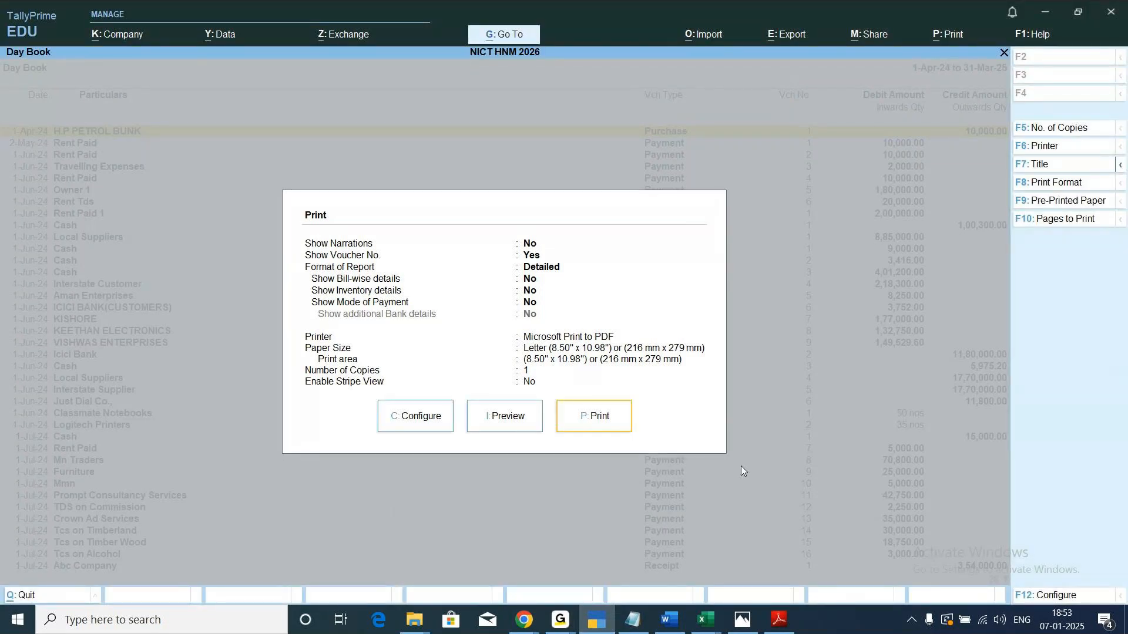
key("Escape")
key("Escape")
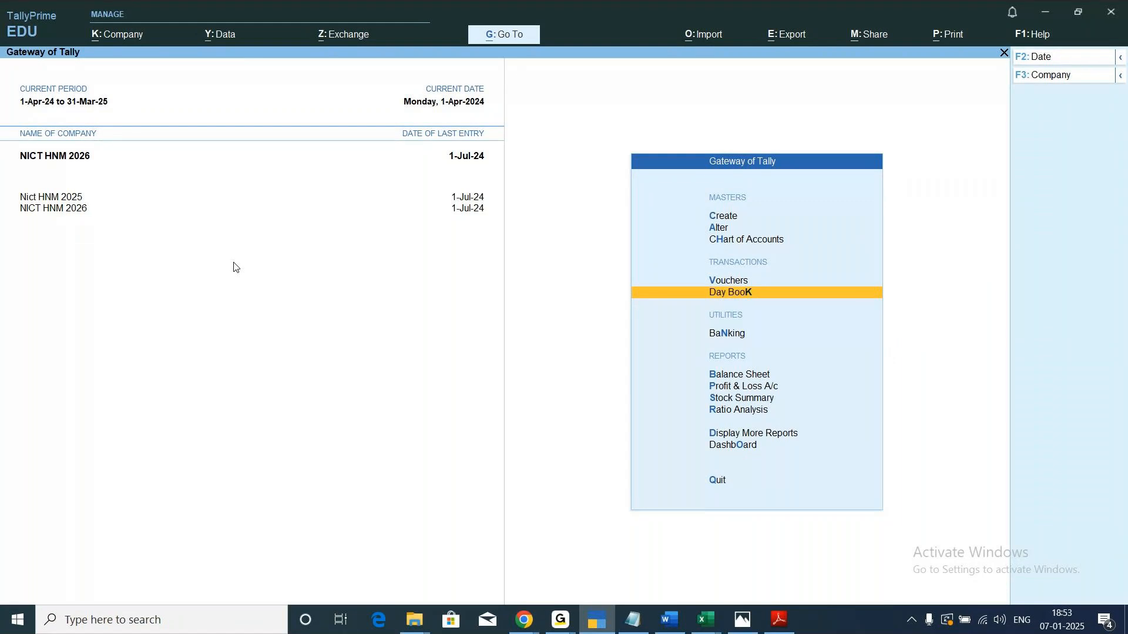
Shut the company NICT HNM 2026.
left_click(123, 33)
key("Down")
key("Down")
key("Down")
key("Down")
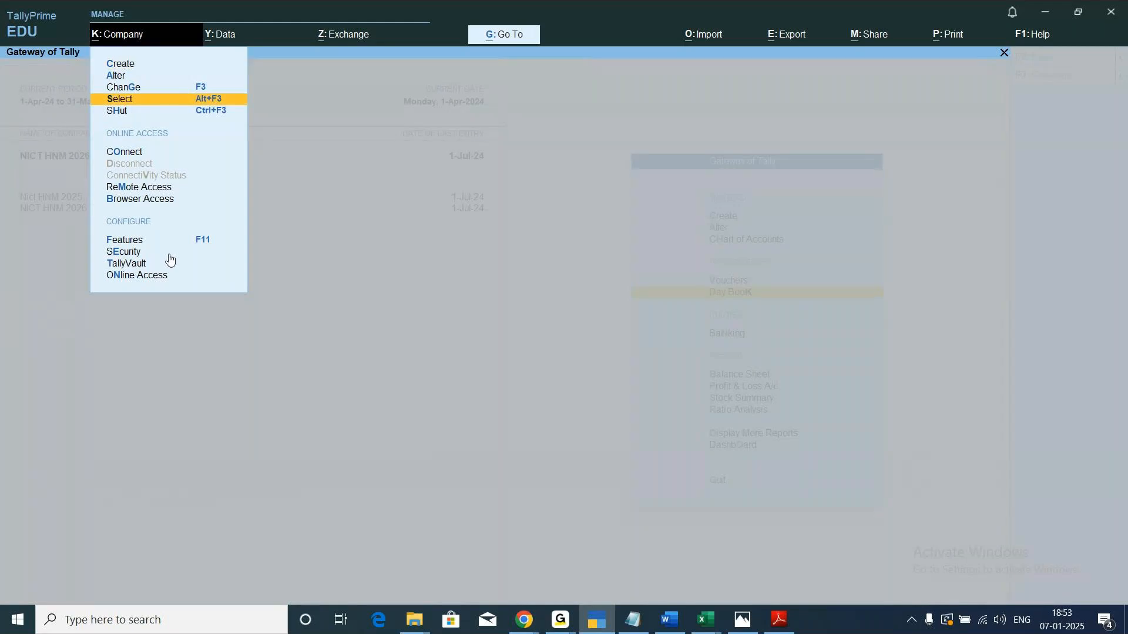
key("Return")
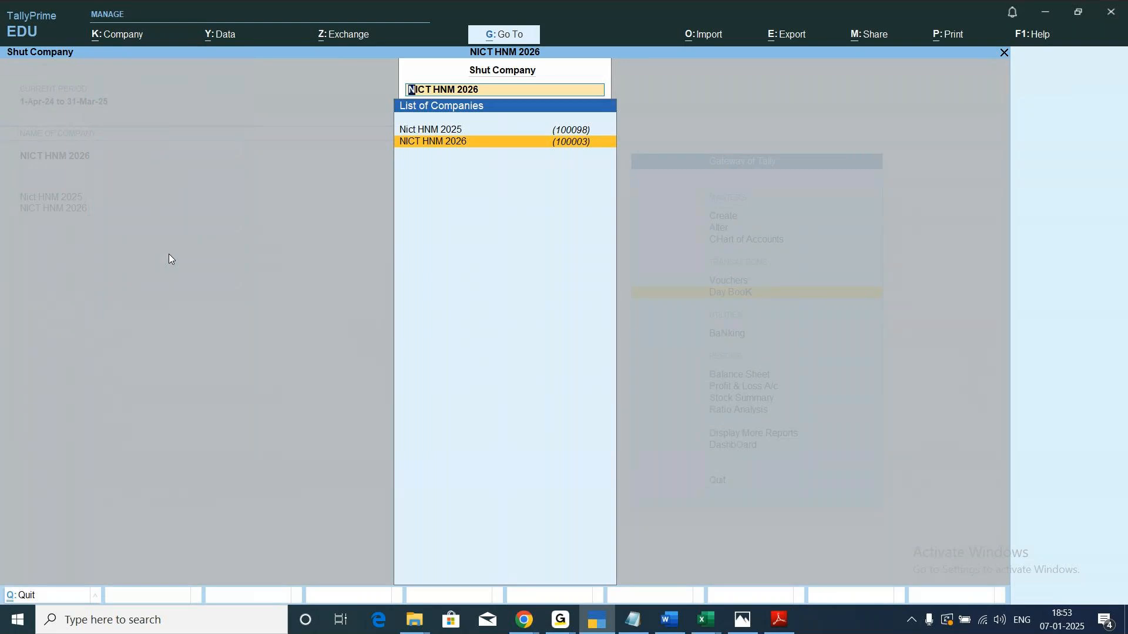
key("Return")
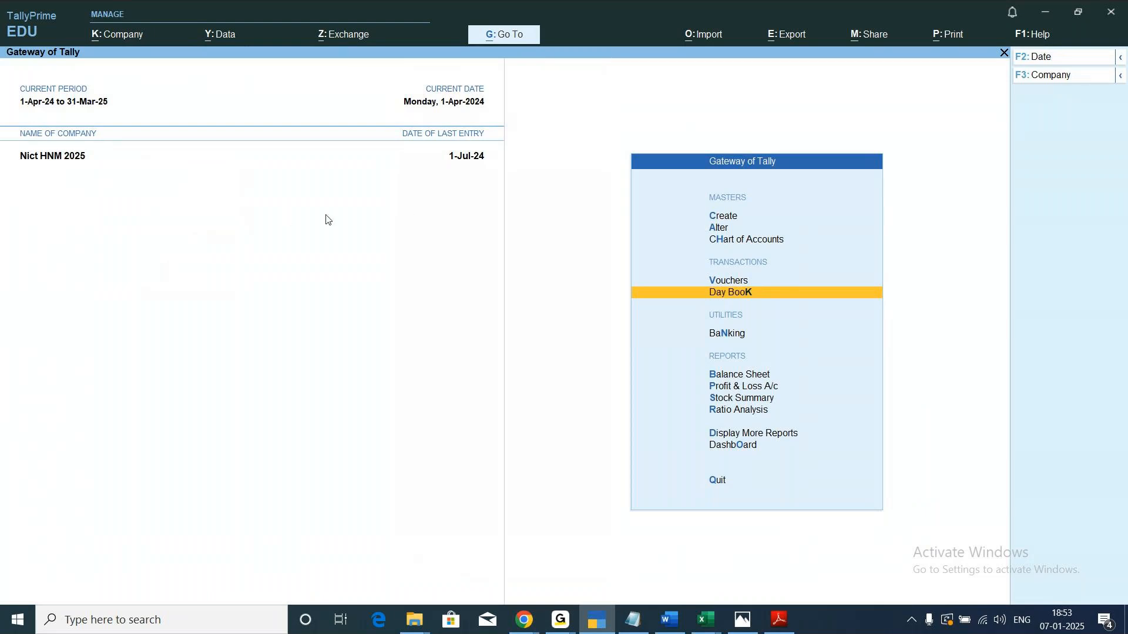
Switch to the Export notes in Notepad and read the import steps and the split and group company descriptions.
left_click(633, 619)
scroll(346, 396, "down", 1)
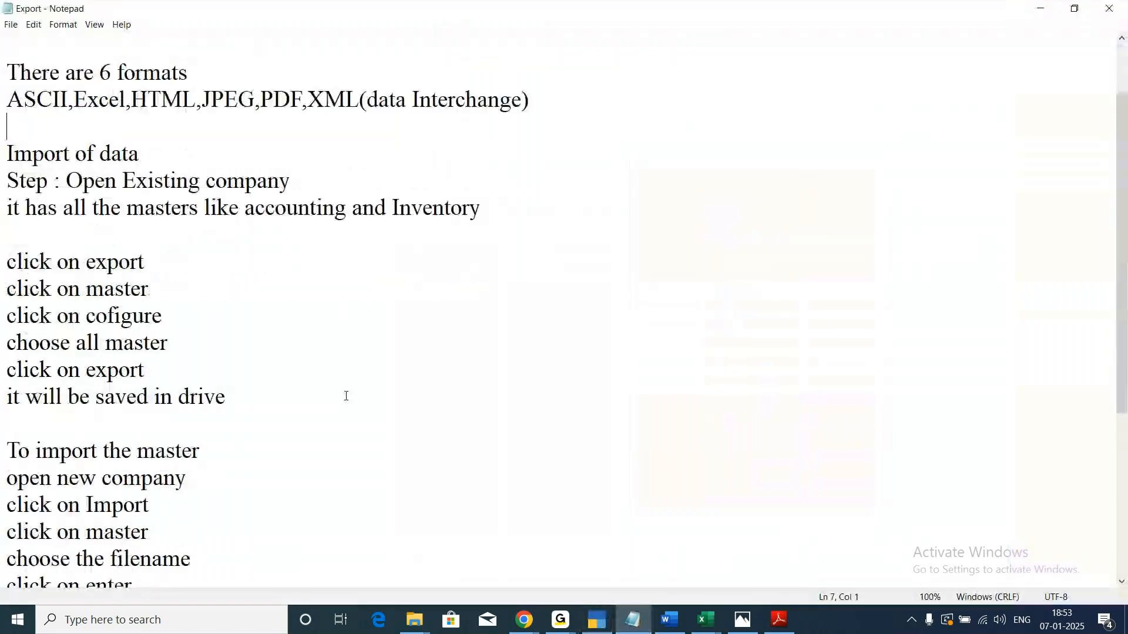
scroll(346, 395, "down", 1)
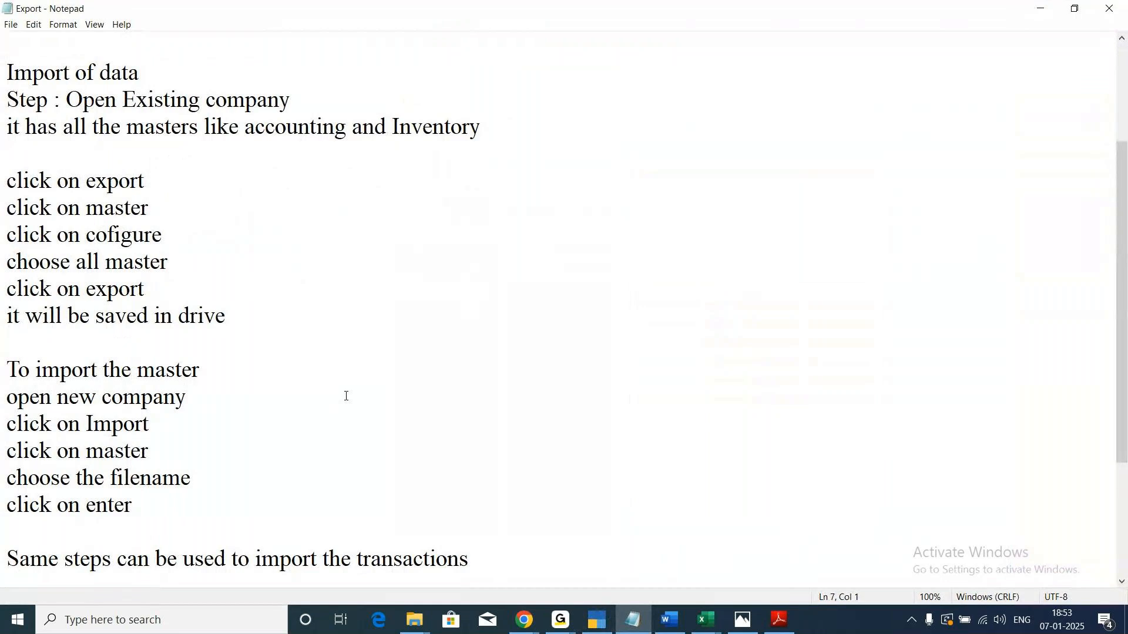
scroll(346, 396, "down", 1)
scroll(346, 396, "down", 1)
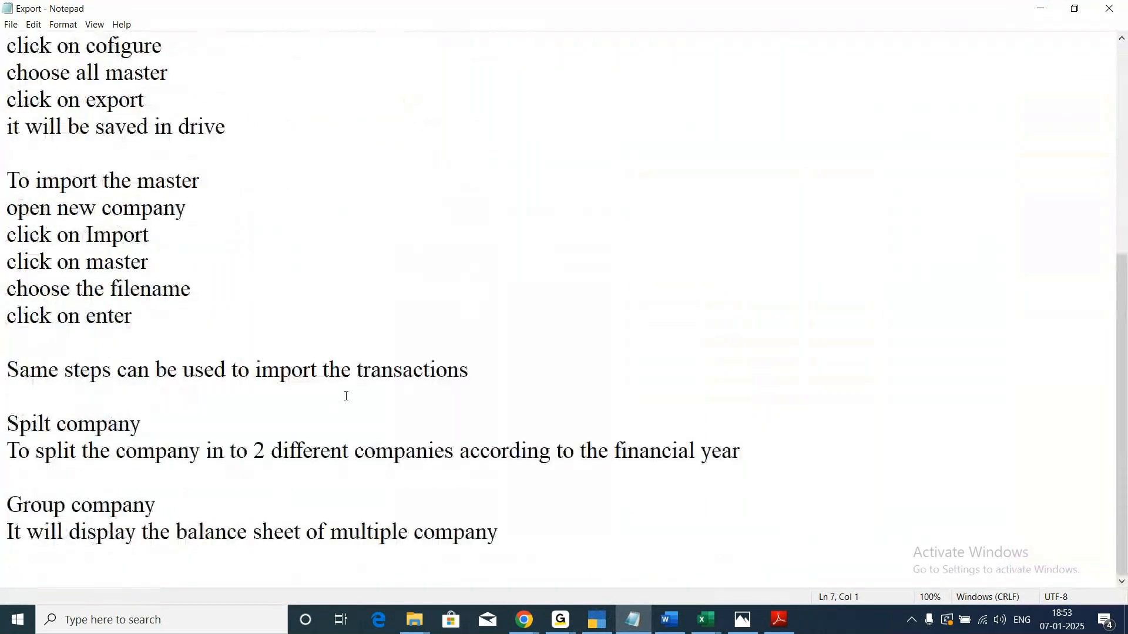
scroll(346, 396, "up", 1)
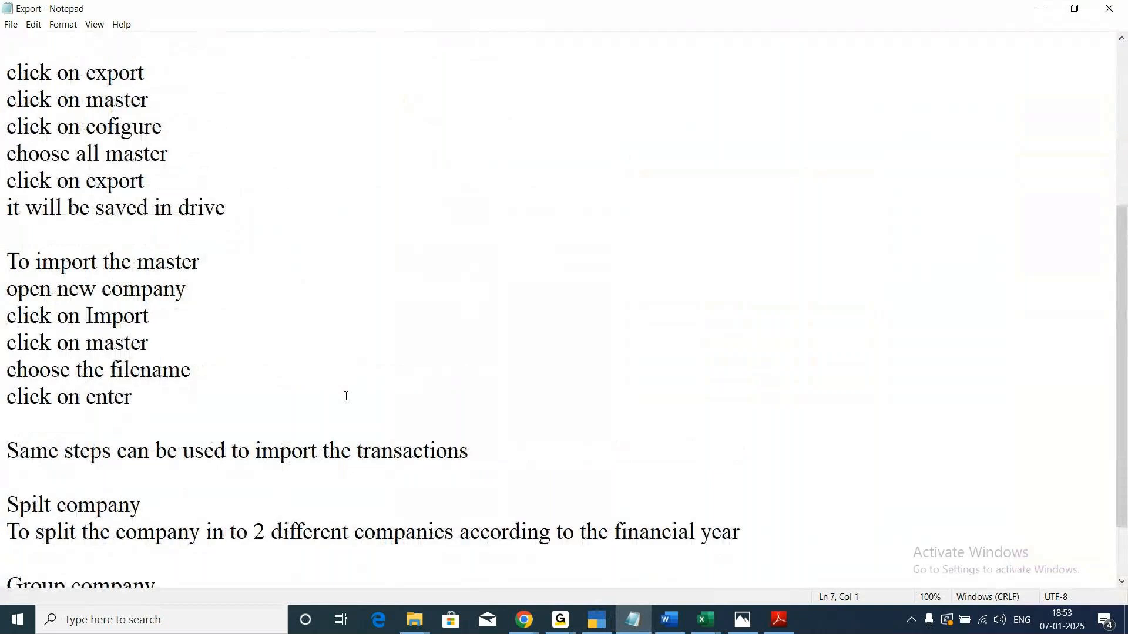
scroll(332, 395, "down", 1)
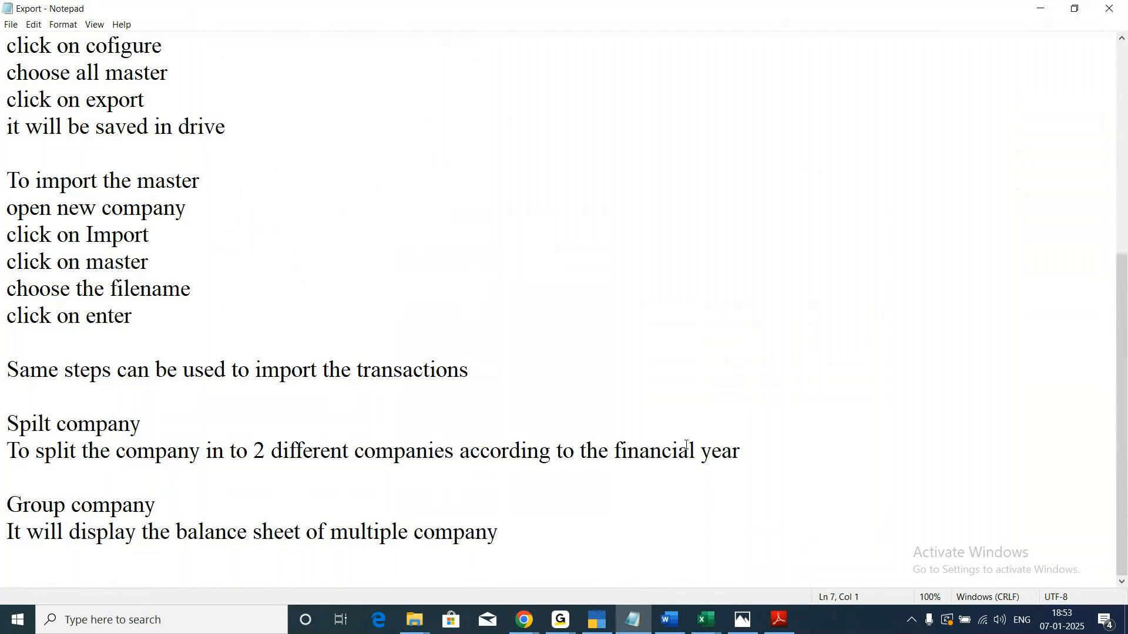
Switch back to TallyPrime and open the Split Company Data form for Nict HNM 2025.
left_click(598, 624)
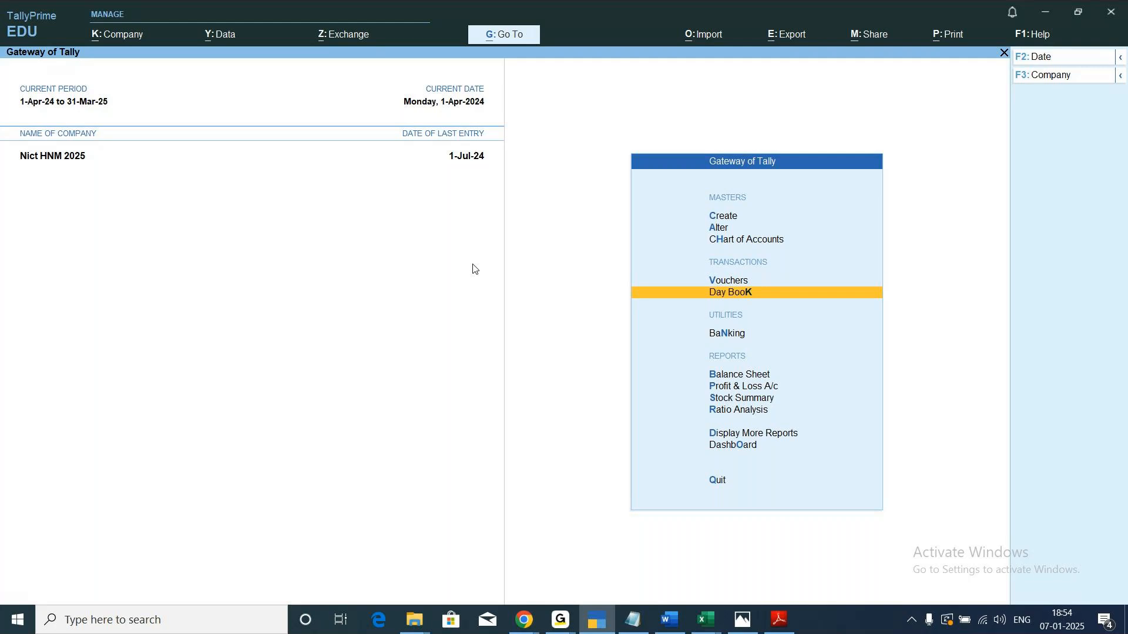
left_click(223, 42)
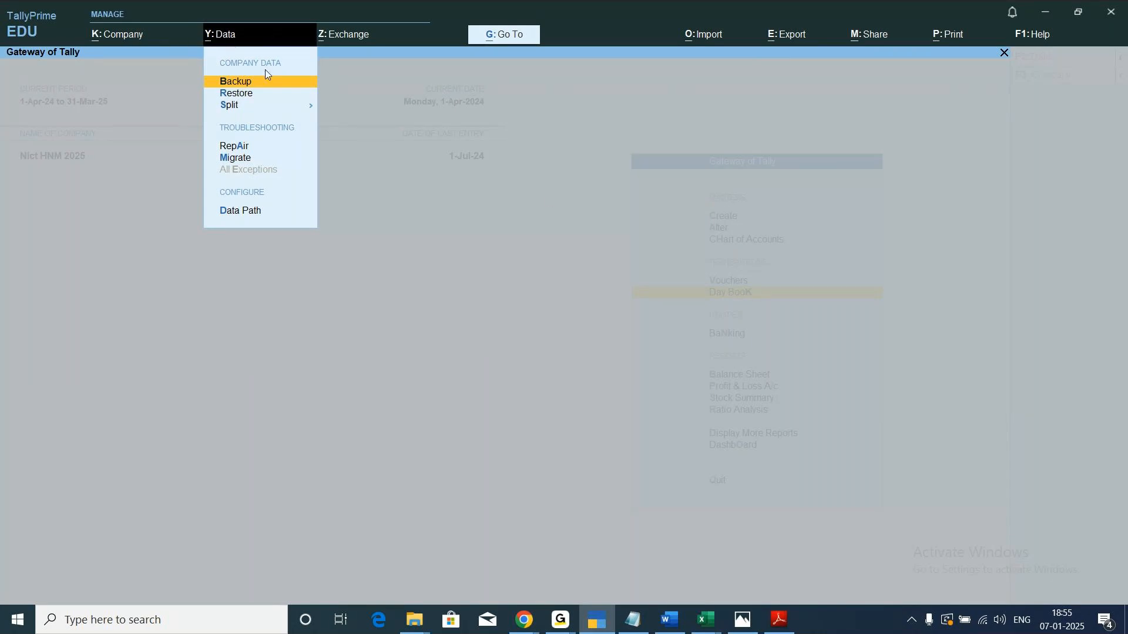
key("Down")
key("Down")
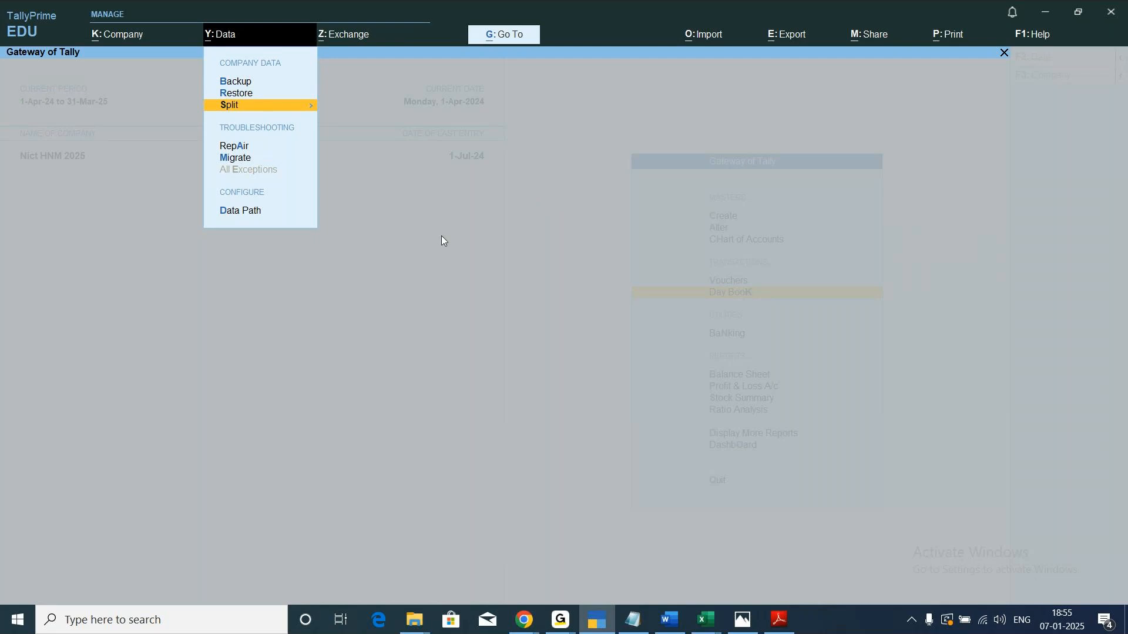
key("Return")
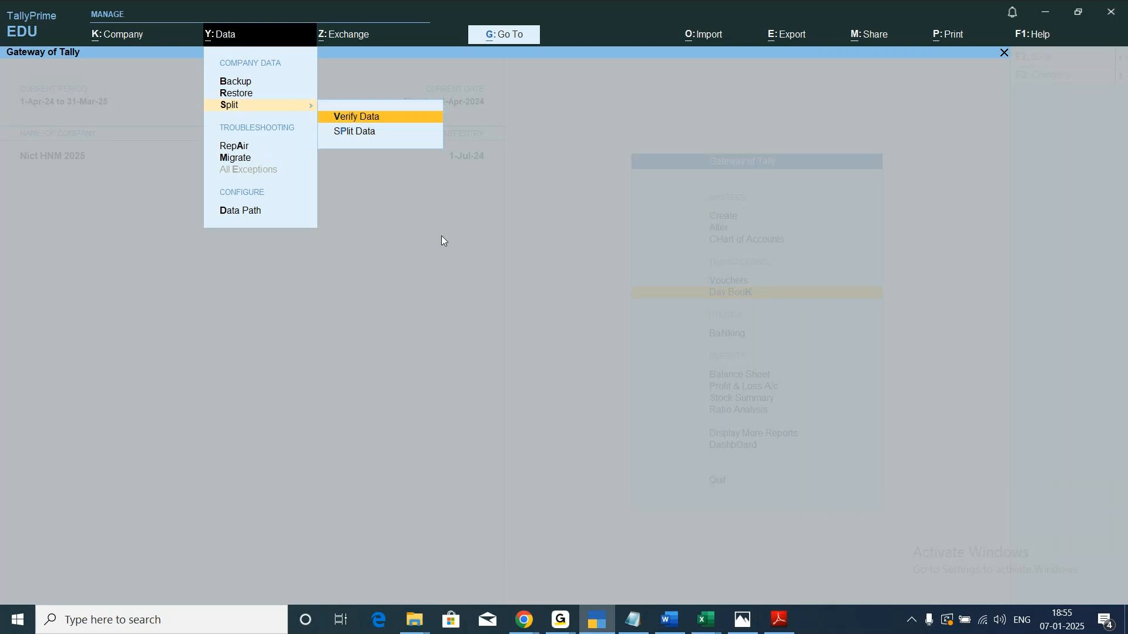
key("Down")
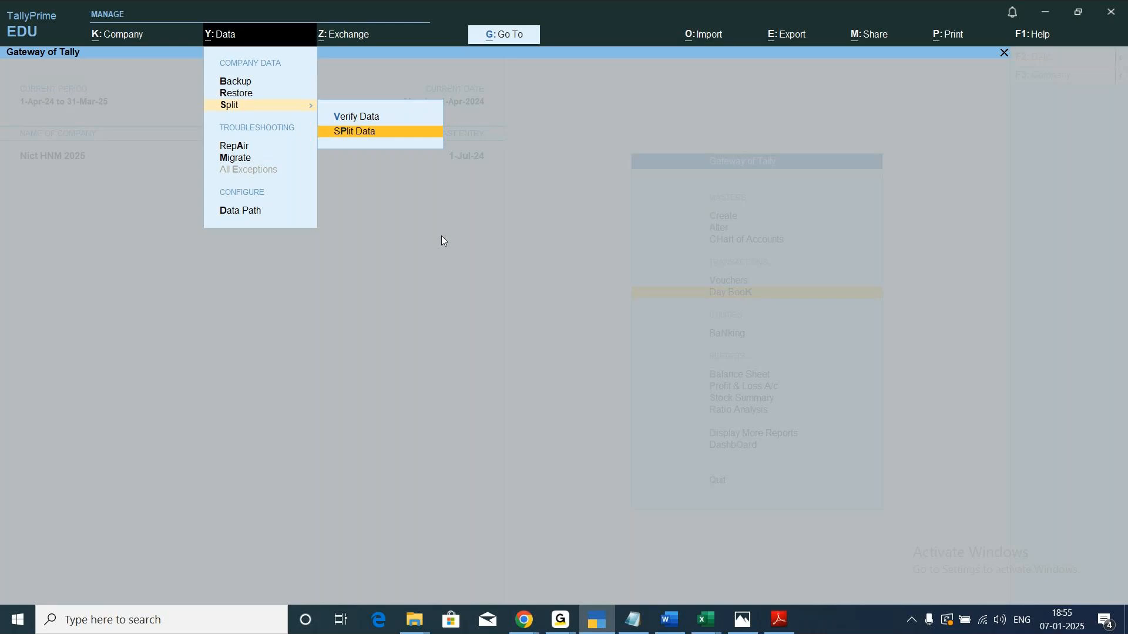
key("Return")
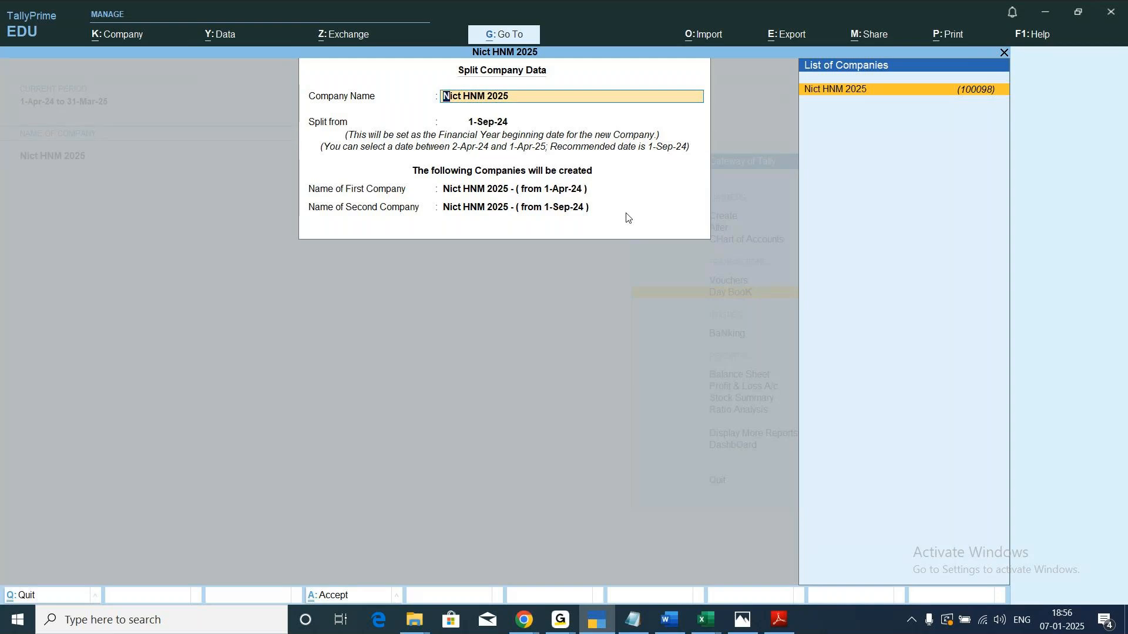
key("Return")
key("Return")
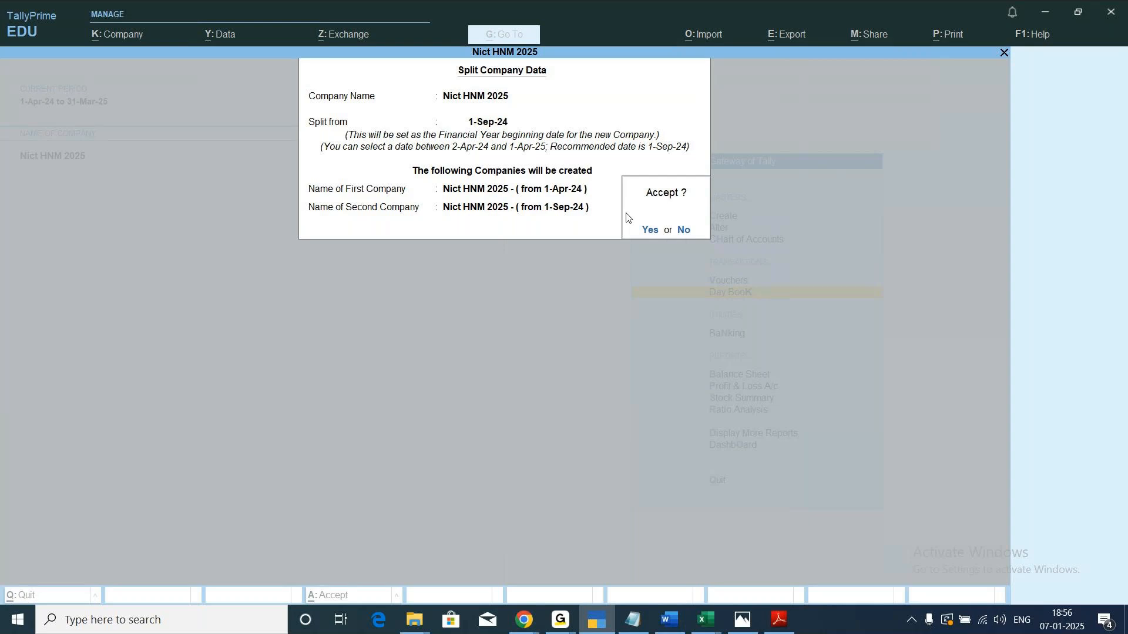
key("Return")
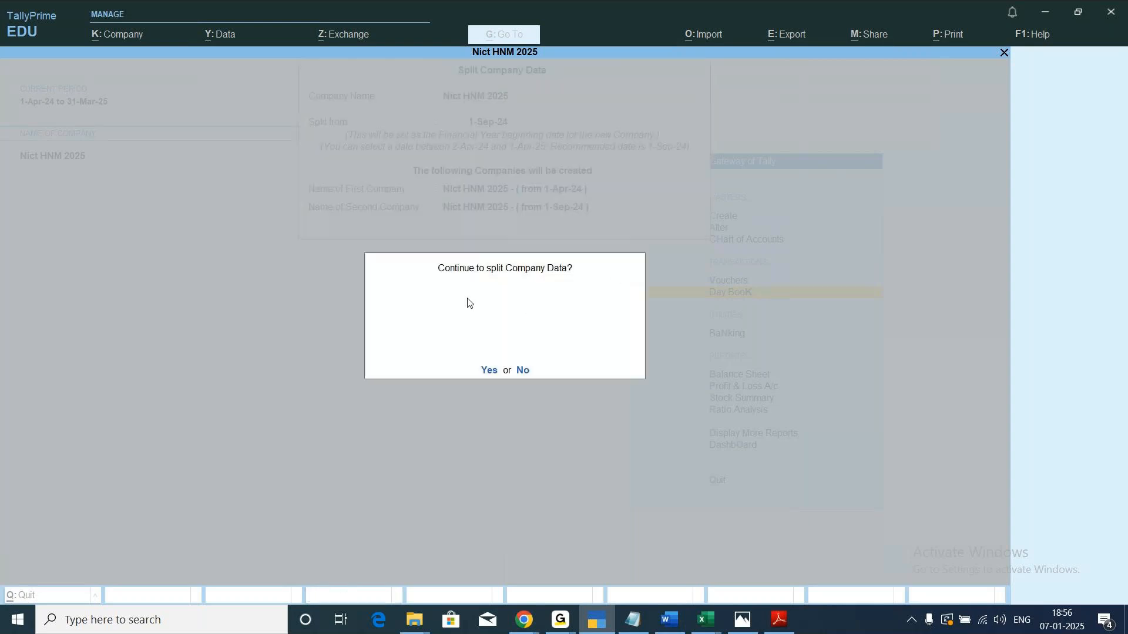
left_click(522, 371)
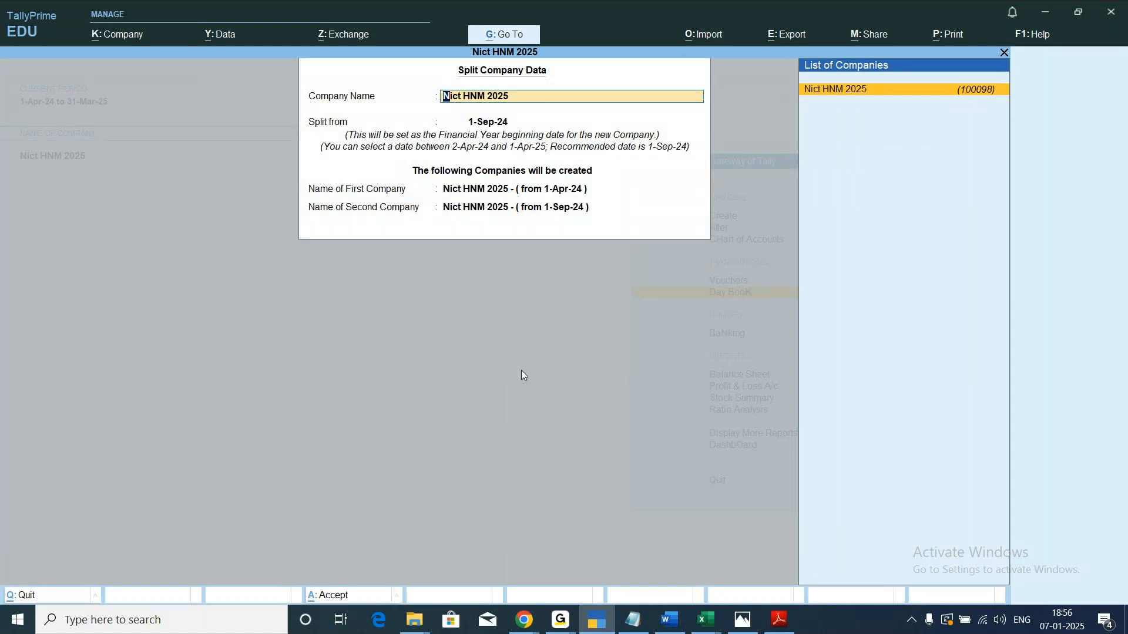
Accept splitting Nict HNM 2025 into two companies from 1-Sep-24.
key("Return")
key("Return")
key("Return")
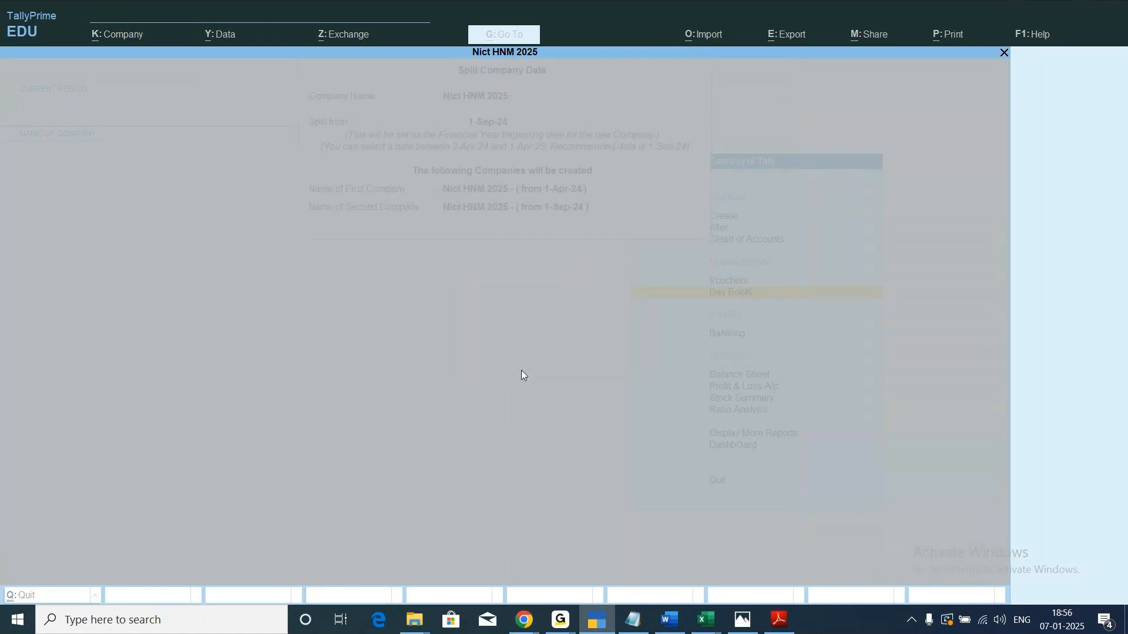
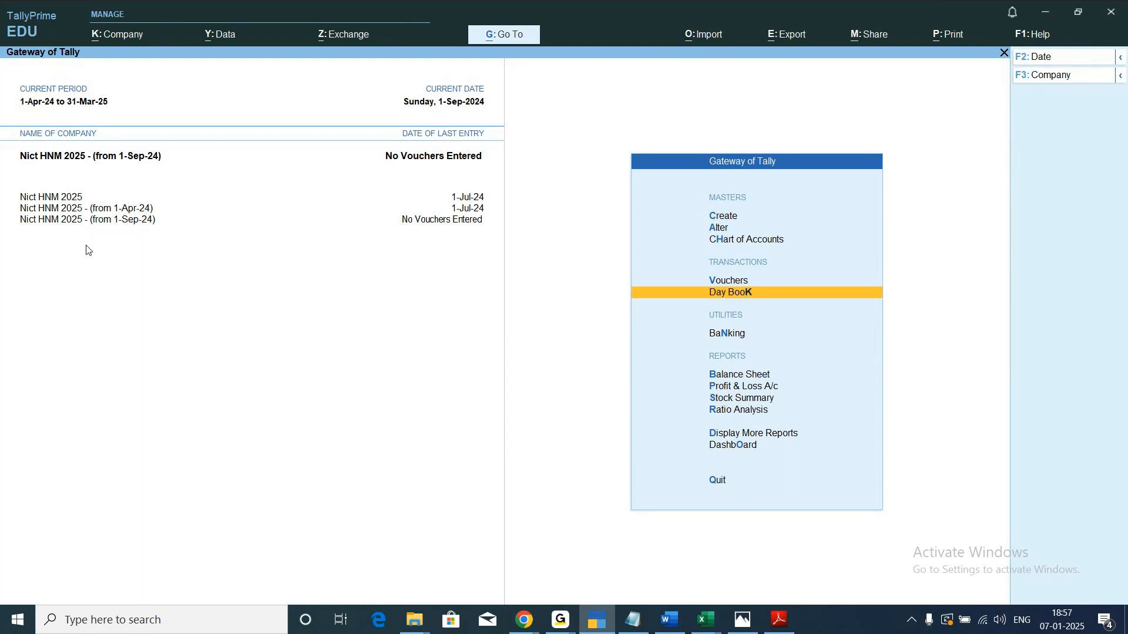
Switch to the company Nict HNM 2025 - (from 1-Apr-24) and display its Day Book from 1-4-2024 to 1-9-2024.
left_click(34, 200)
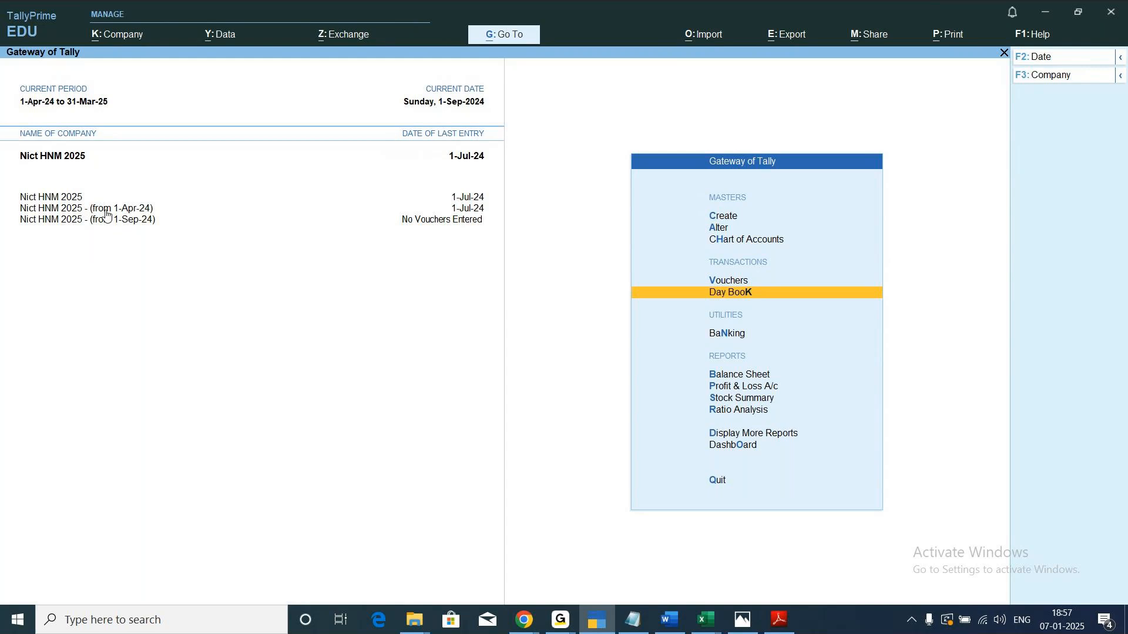
left_click(52, 212)
key("Return")
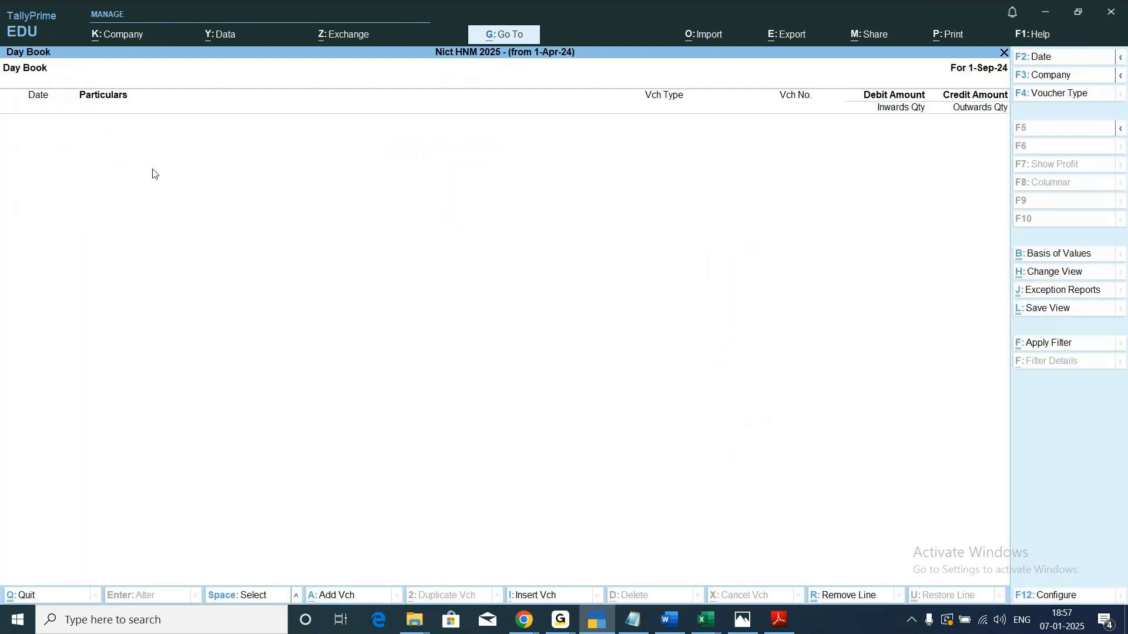
left_click(1121, 59)
left_click(924, 81)
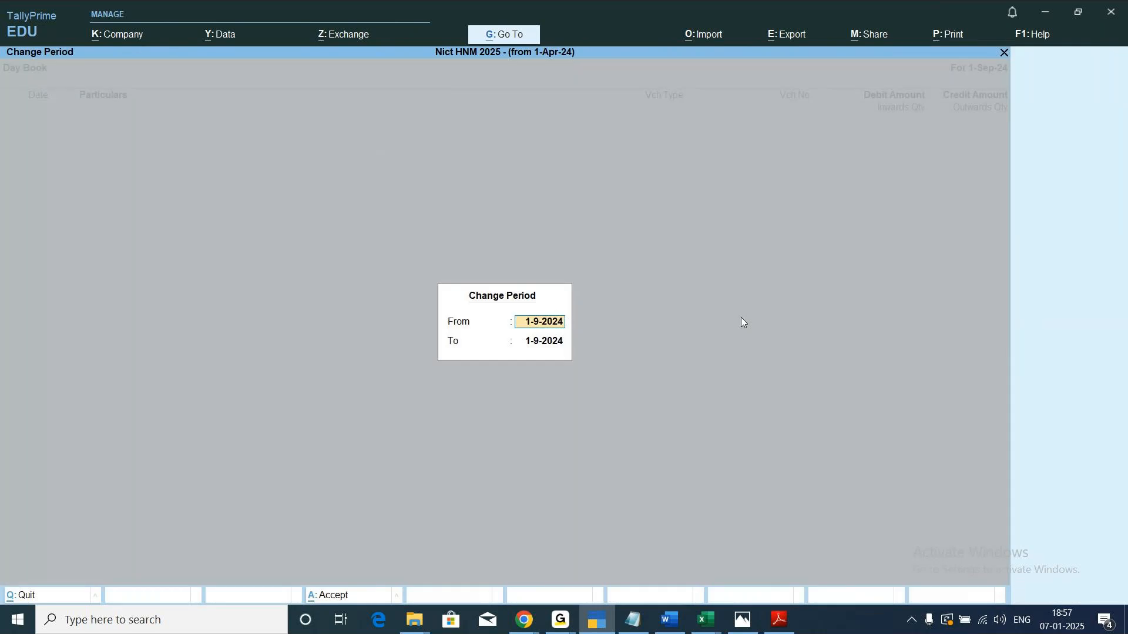
type("1-4")
key("Return")
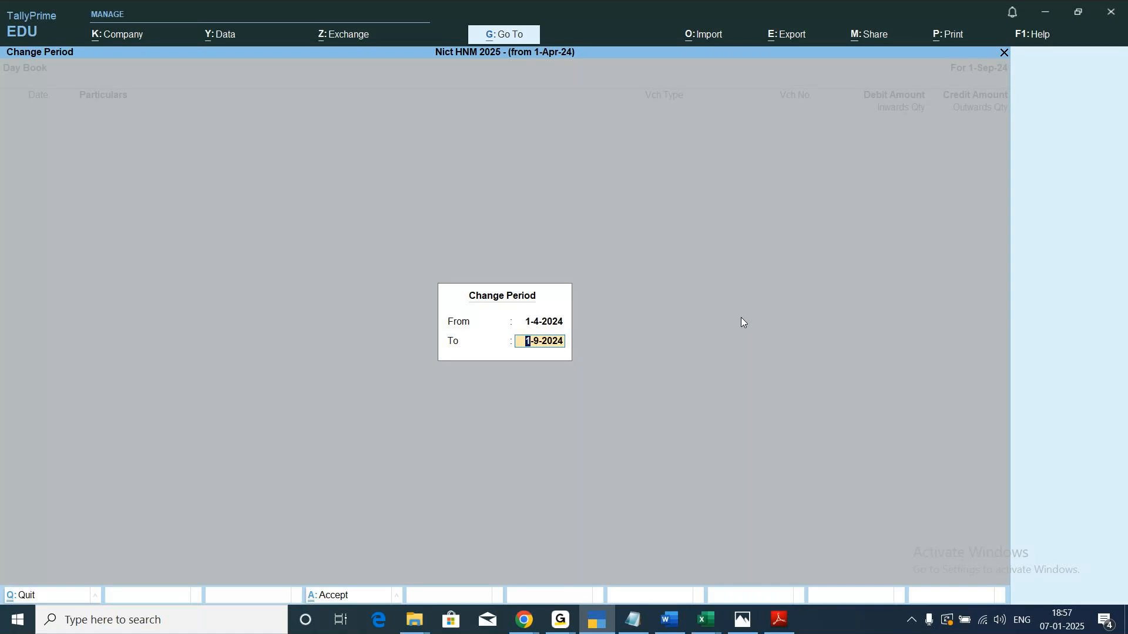
key("Return")
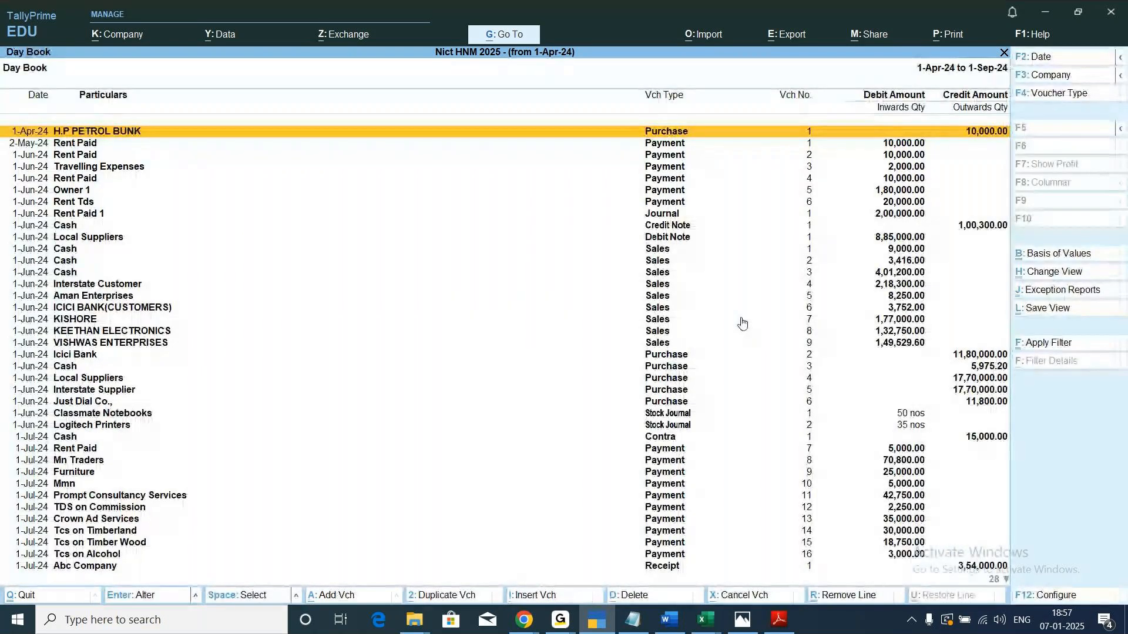
Review the vouchers in the Day Book of the company split from 1-Apr-24, then close the report.
scroll(819, 310, "down", 4)
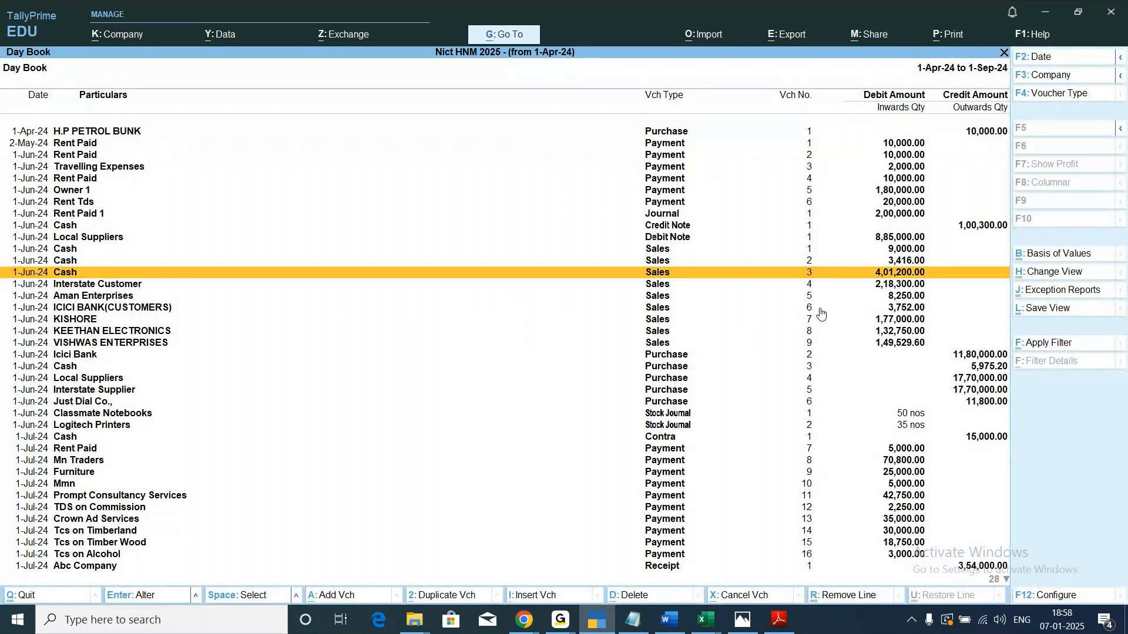
scroll(821, 313, "down", 2)
scroll(821, 313, "down", 11)
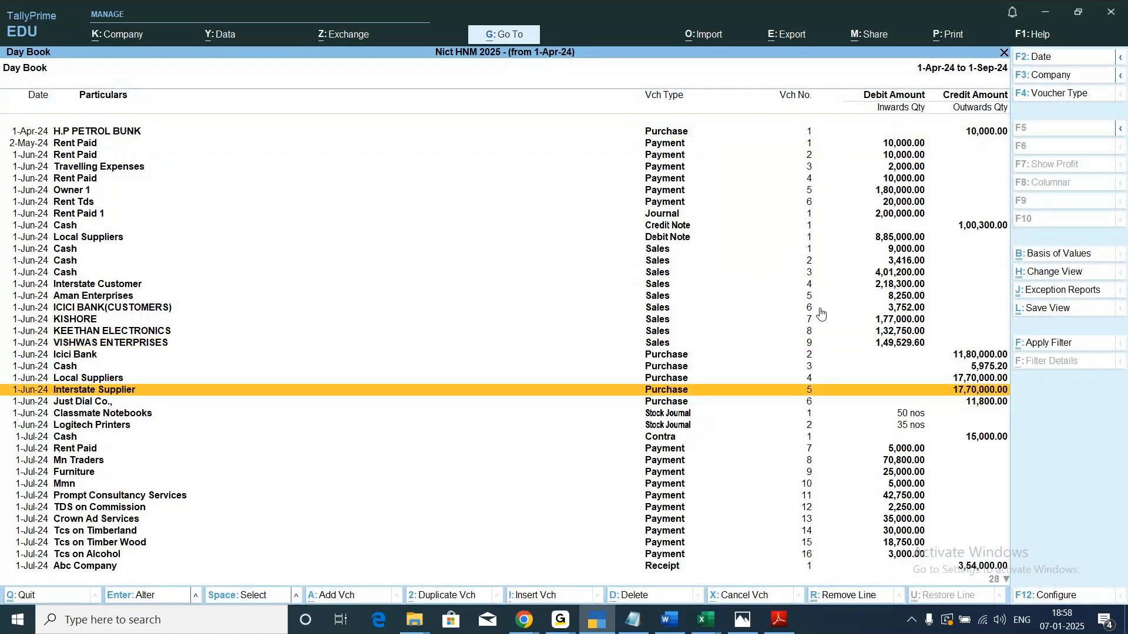
scroll(820, 313, "down", 6)
scroll(820, 313, "down", 3)
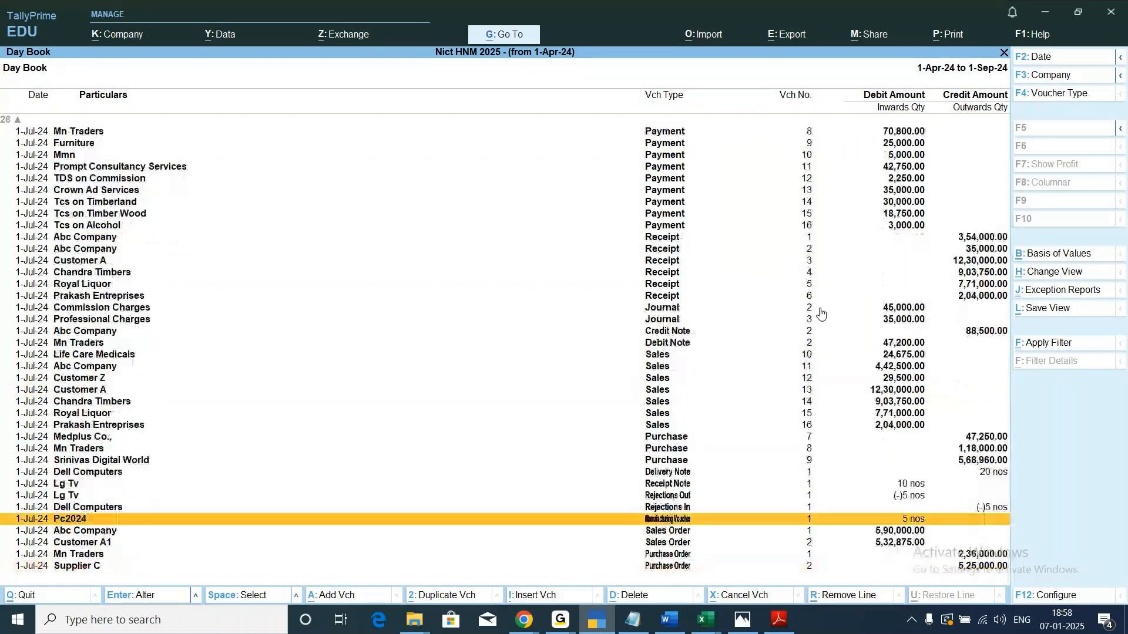
scroll(821, 313, "up", 2)
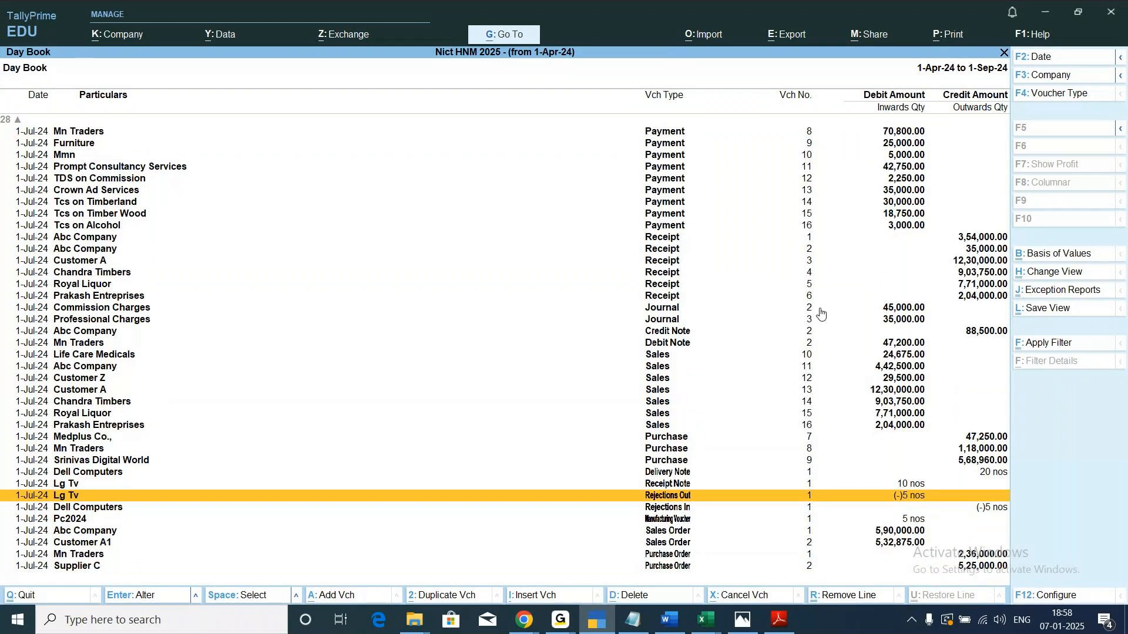
scroll(821, 313, "up", 20)
scroll(821, 313, "up", 3)
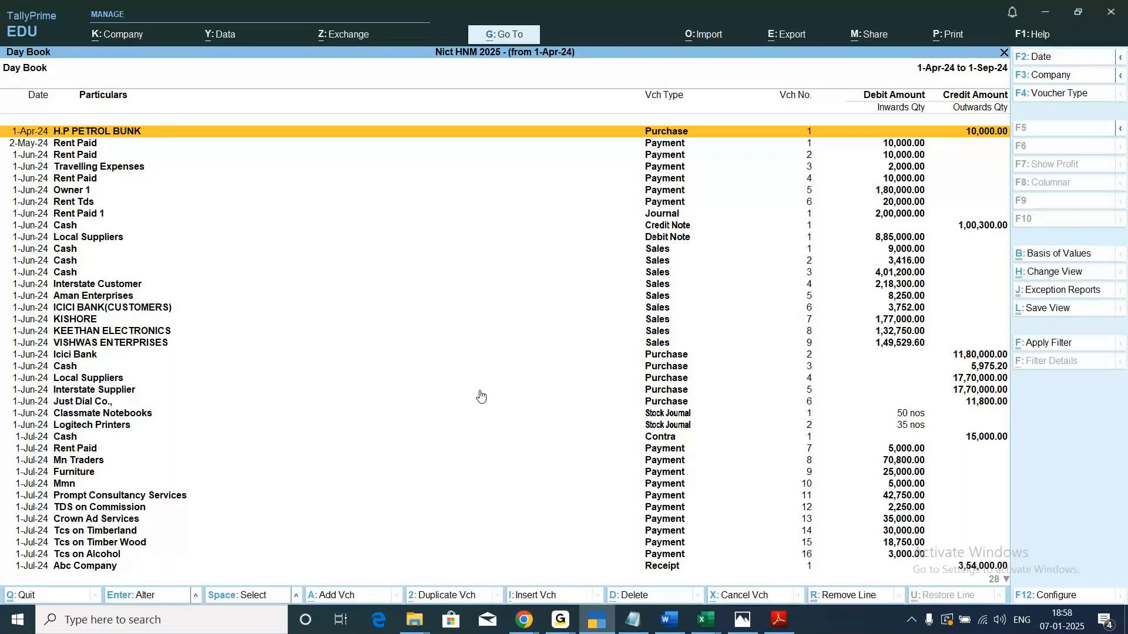
key("Escape")
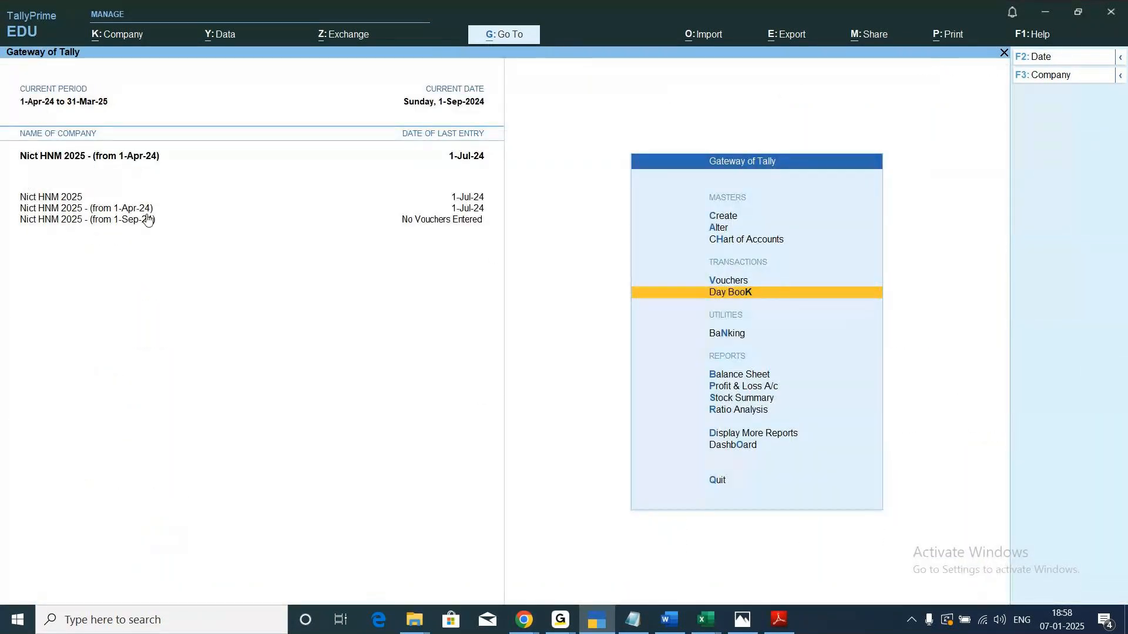
Check the Day Book of Nict HNM 2025 - (from 1-Sep-24) for the period 1-Sep-24 to 31-Mar-25, then close it.
left_click(100, 221)
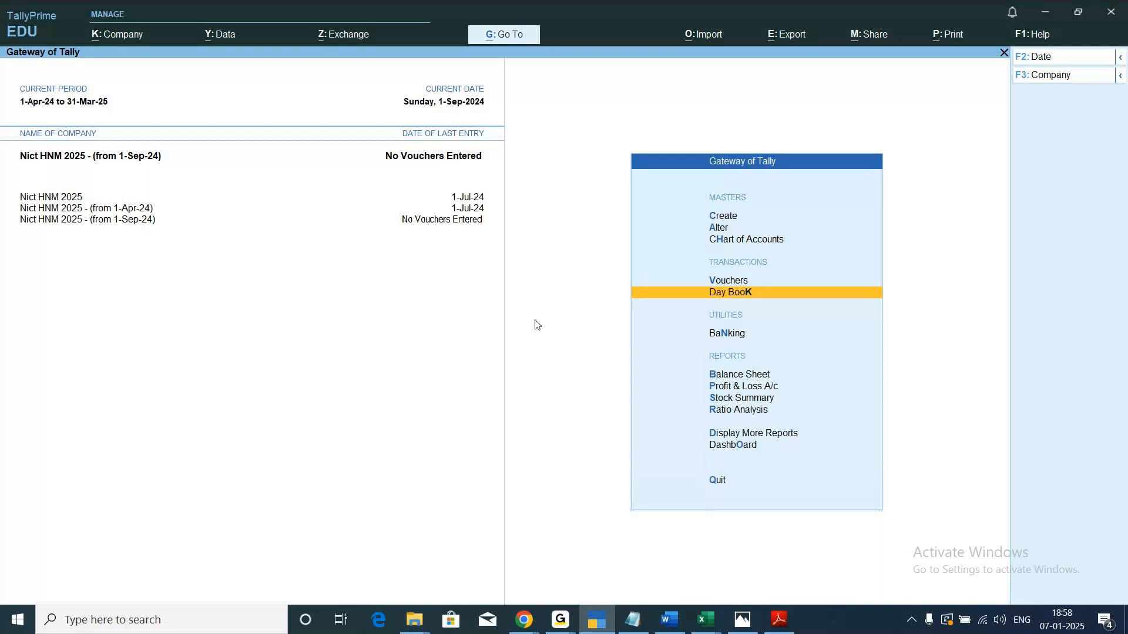
key("Return")
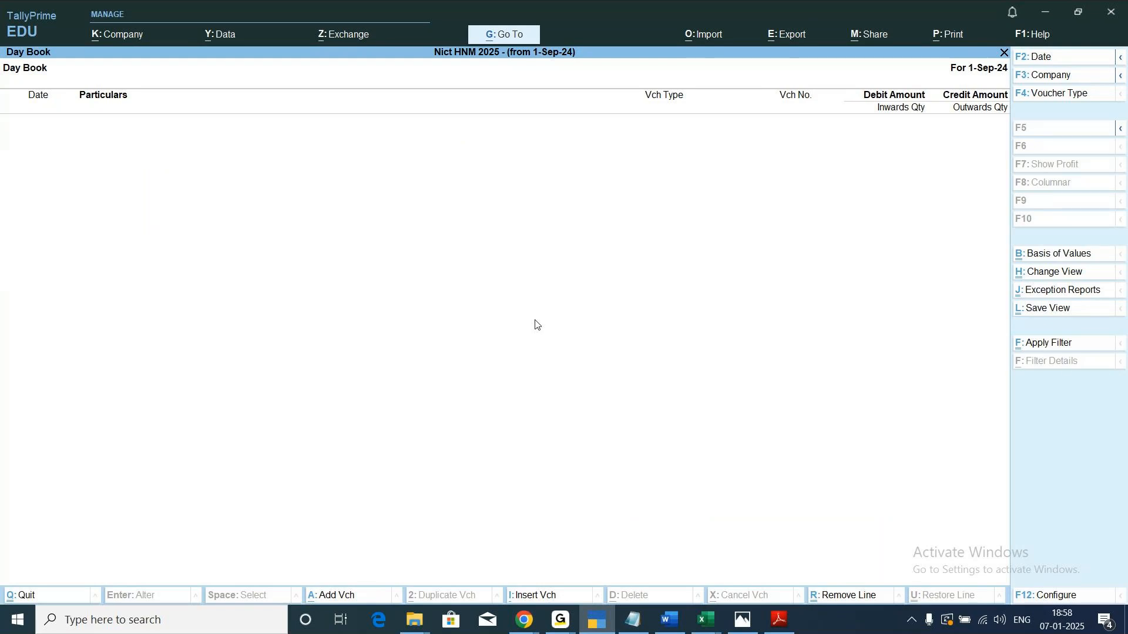
left_click(1120, 61)
left_click(896, 81)
key("Return")
type("31-3")
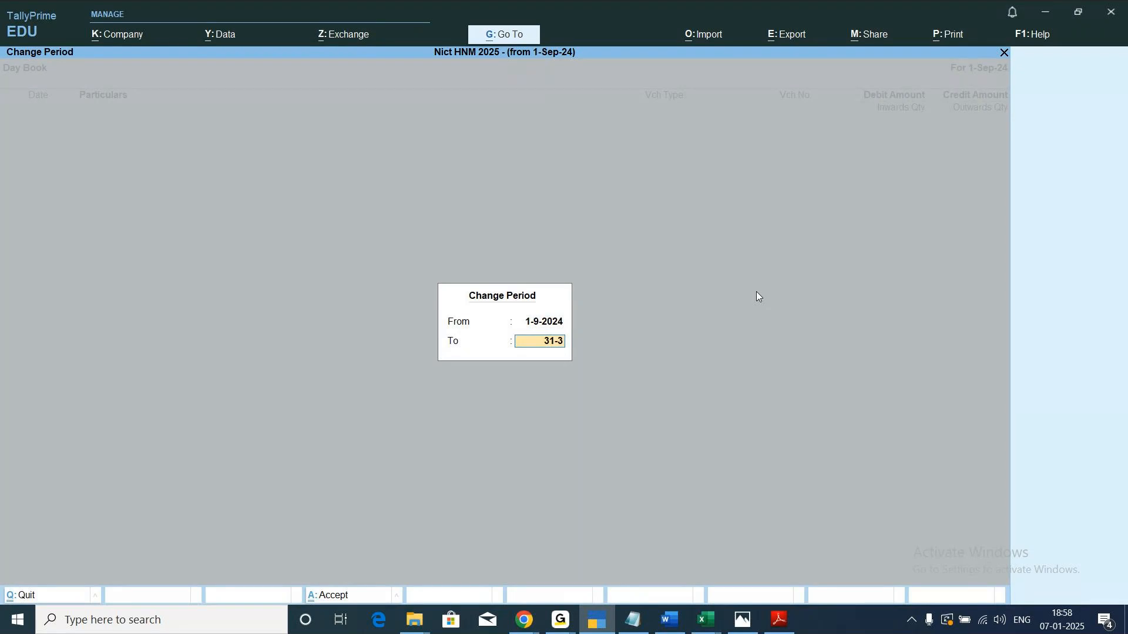
key("Return")
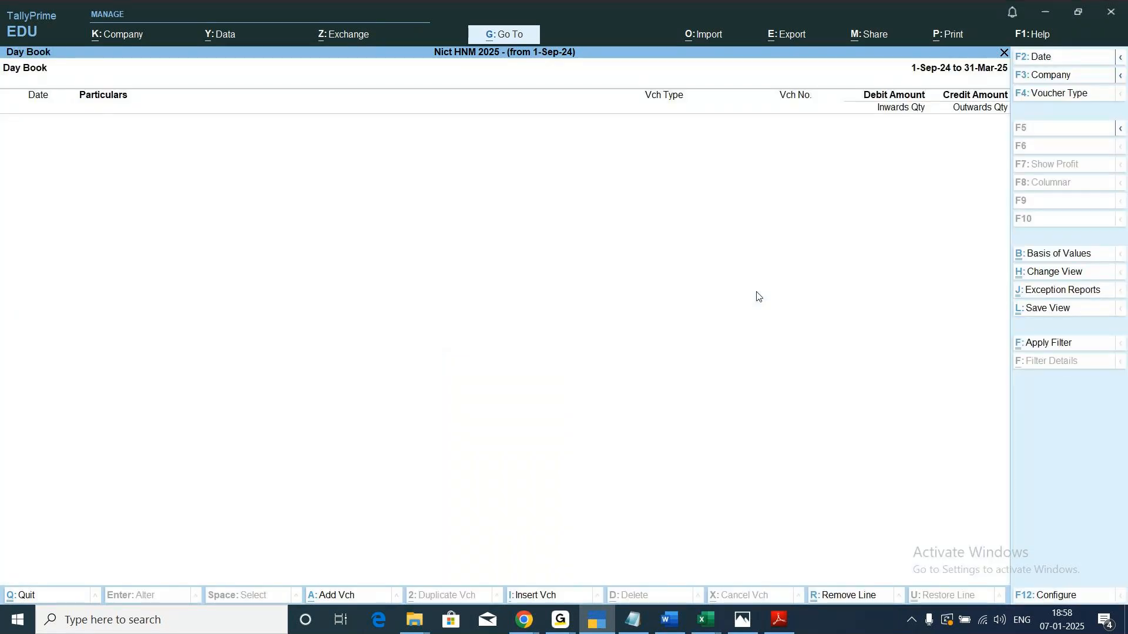
key("Escape")
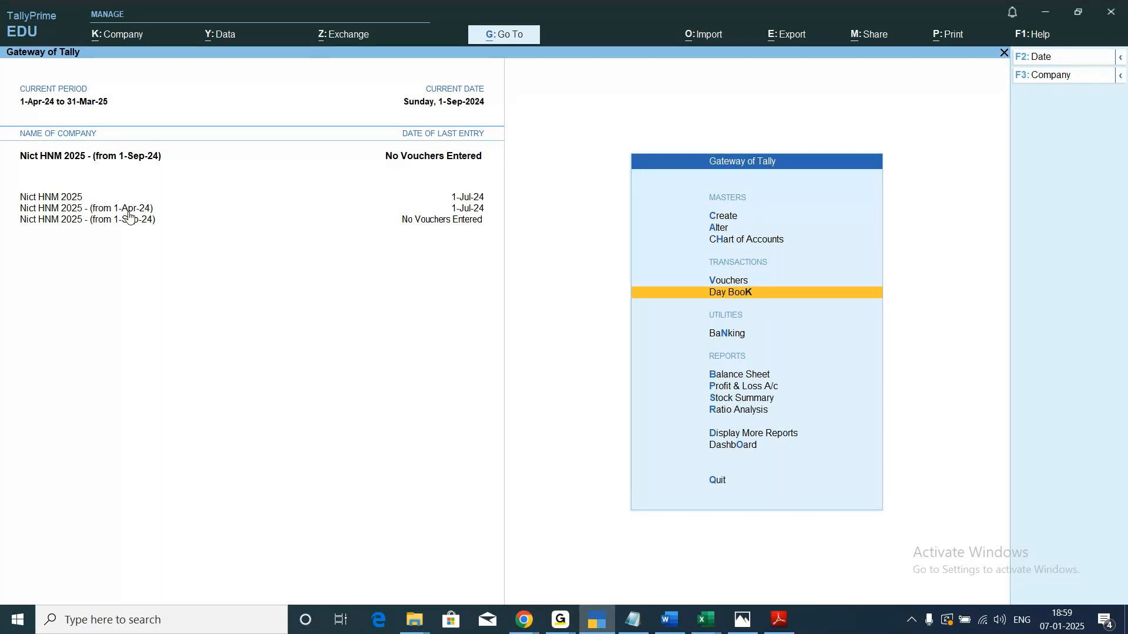
Switch to the original company Nict HNM 2025 and display its Day Book from 1-Apr-24 to 31-Mar-25.
left_click(73, 209)
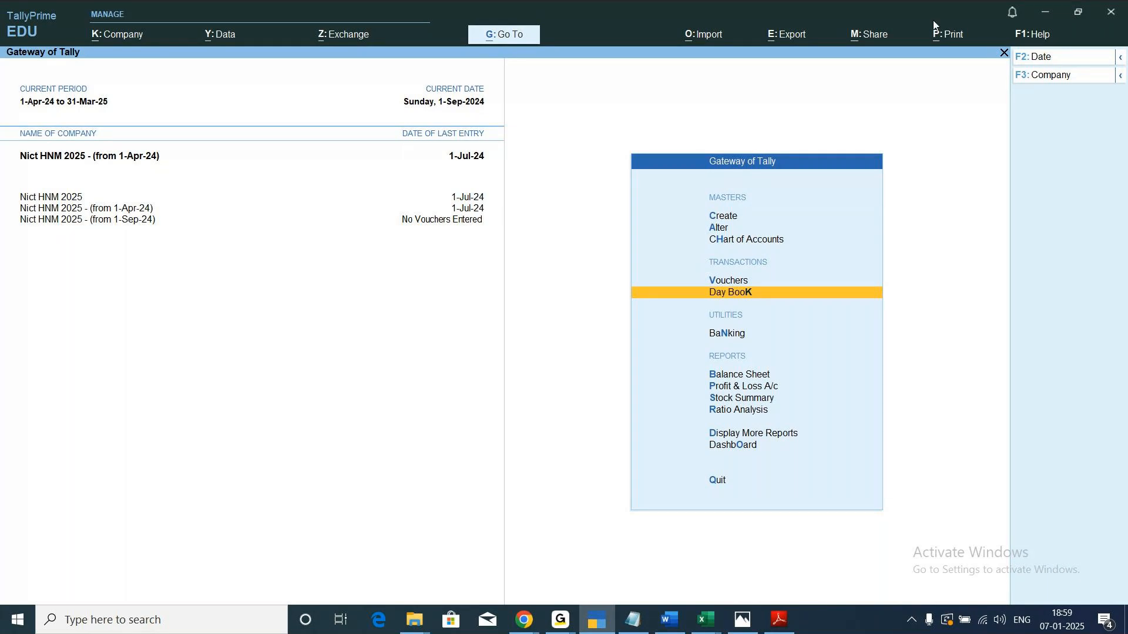
left_click(1119, 58)
left_click(39, 200)
key("Return")
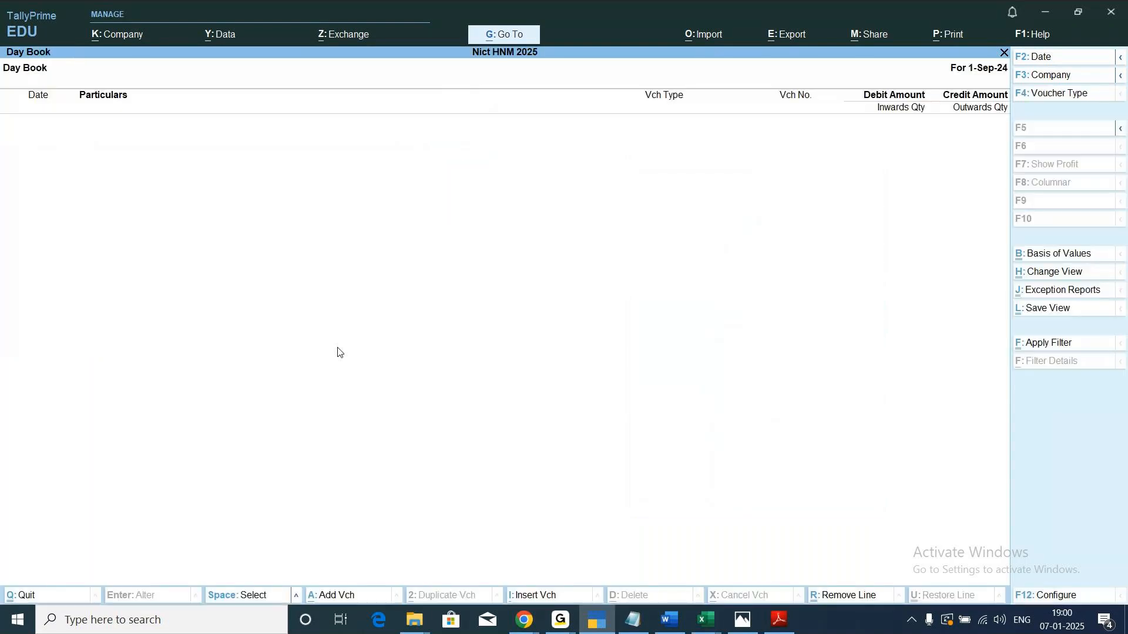
left_click(1122, 58)
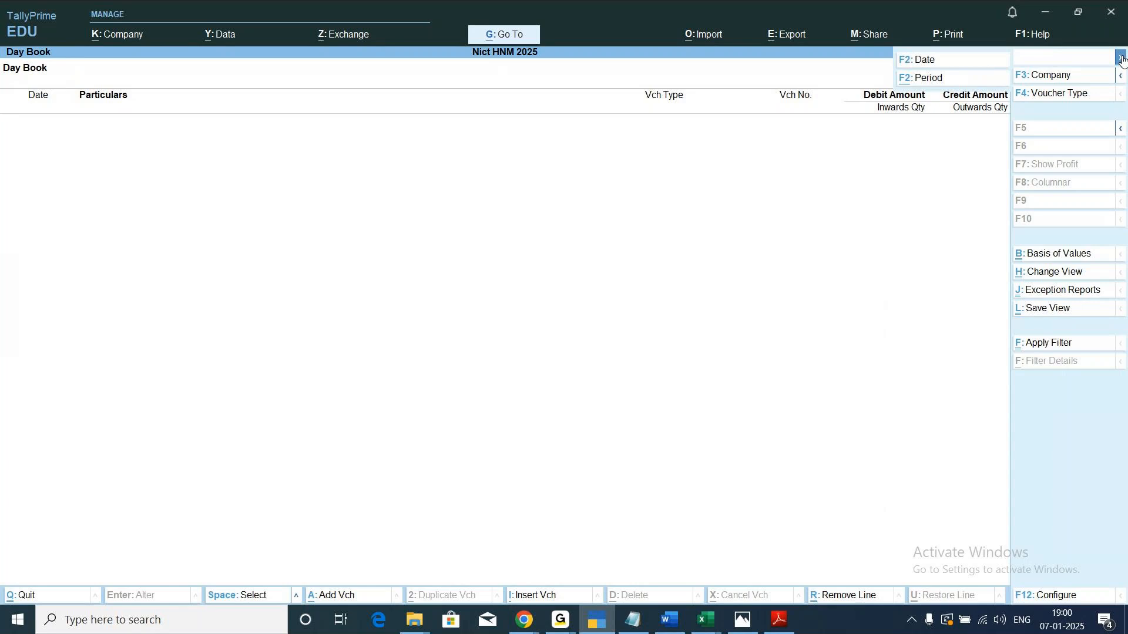
left_click(936, 81)
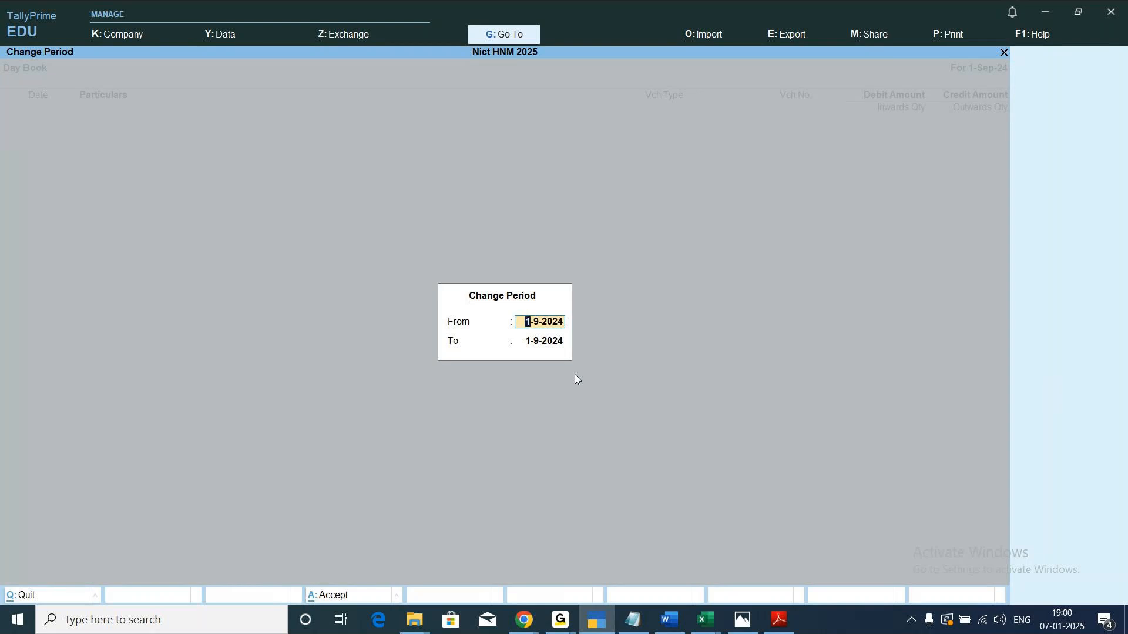
type("1/4")
key("Return")
type("3")
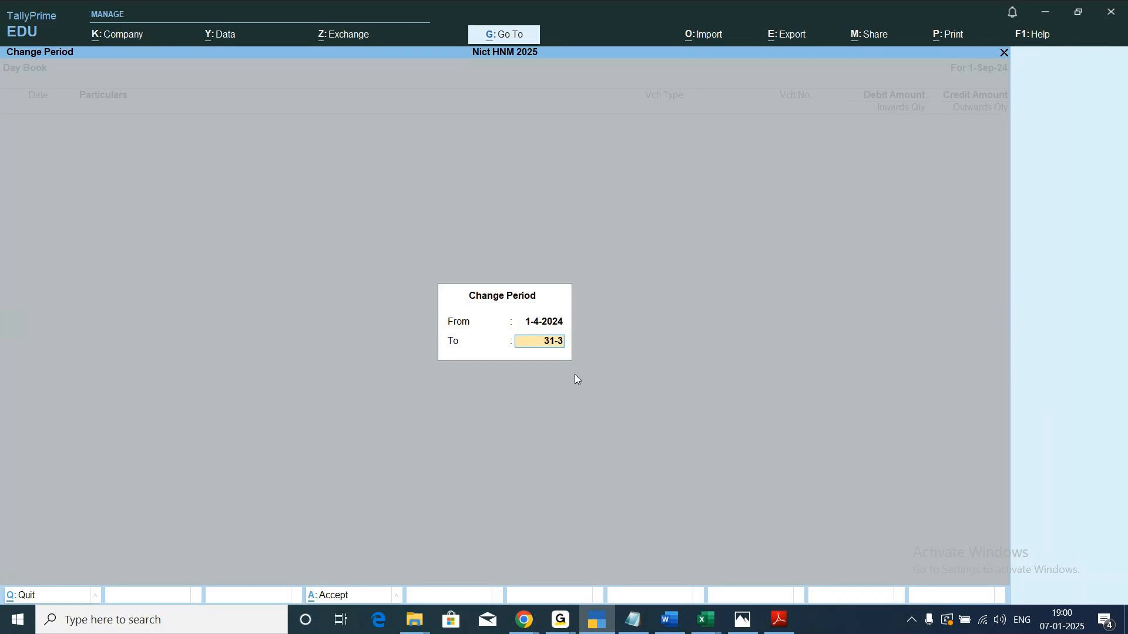
key("Return")
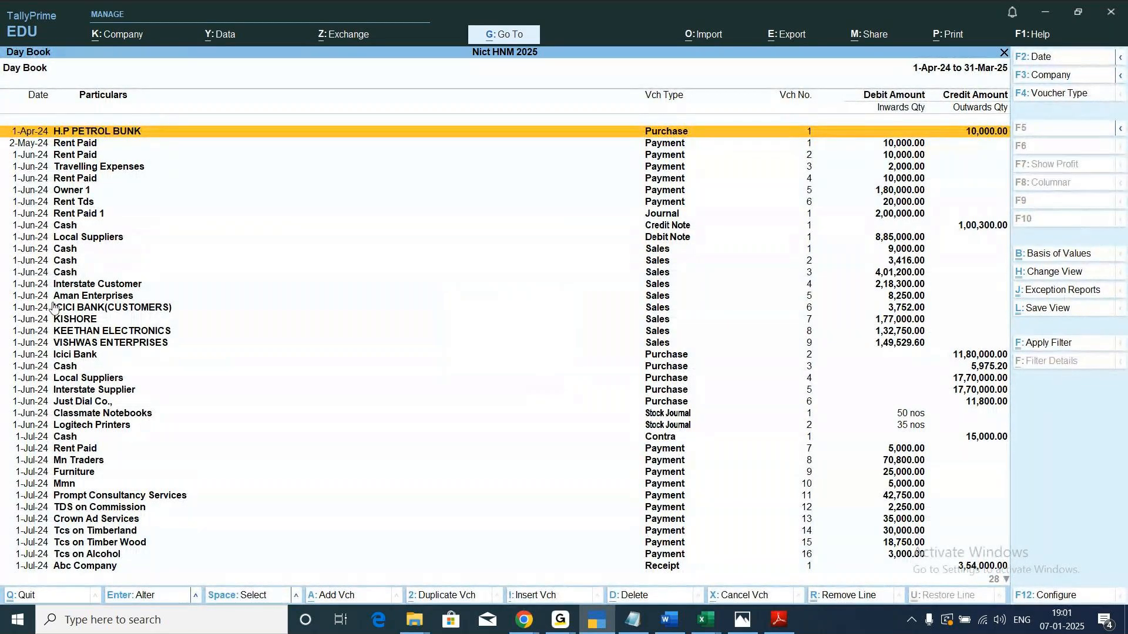
Review the full-year vouchers in the Day Book of the original Nict HNM 2025, then close the report.
scroll(54, 308, "down", 10)
scroll(53, 305, "down", 5)
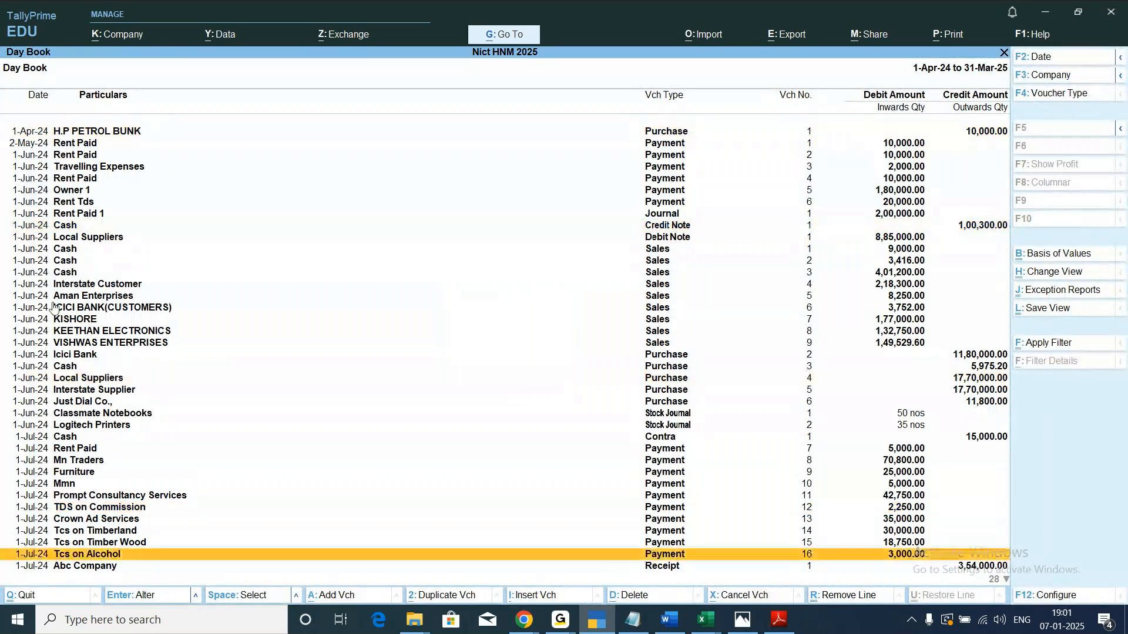
scroll(54, 306, "down", 13)
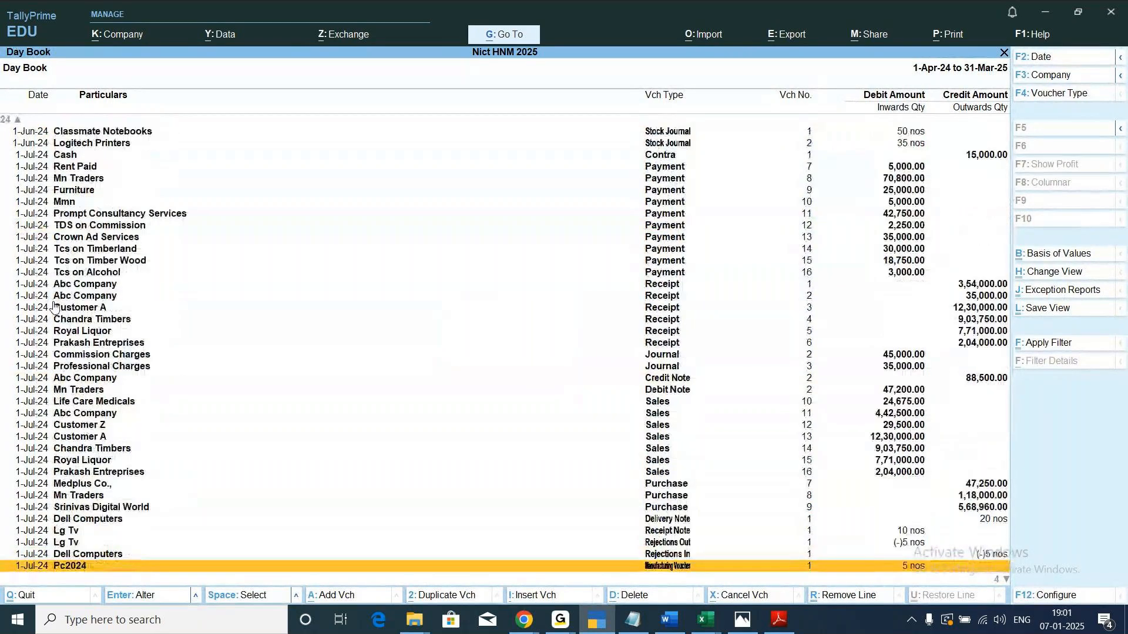
scroll(54, 306, "down", 4)
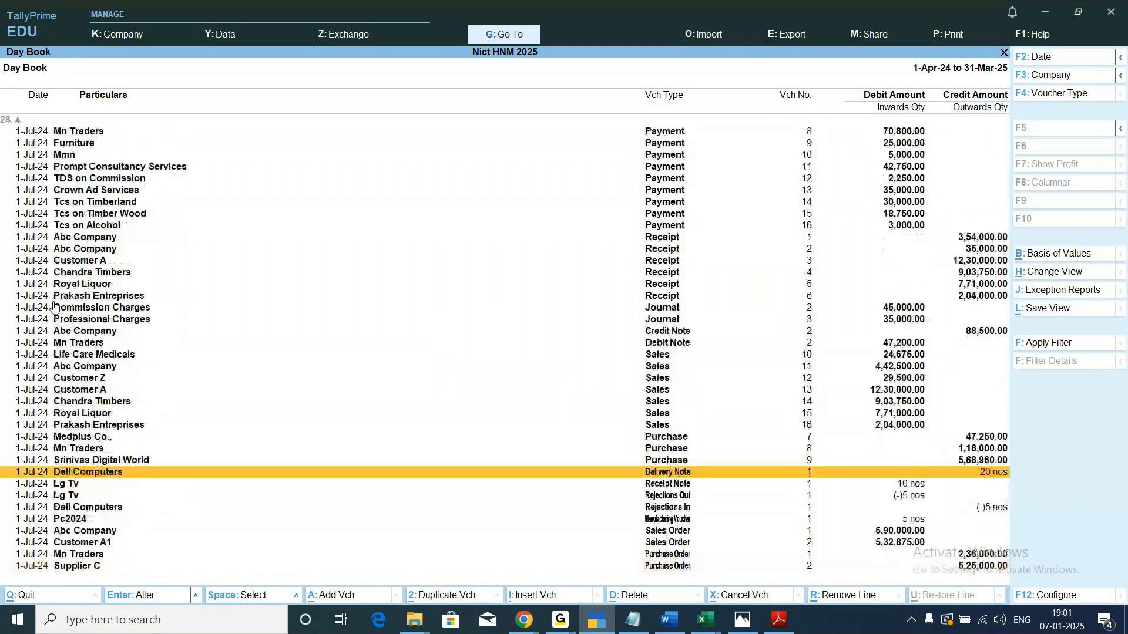
scroll(54, 306, "up", 8)
scroll(54, 306, "up", 14)
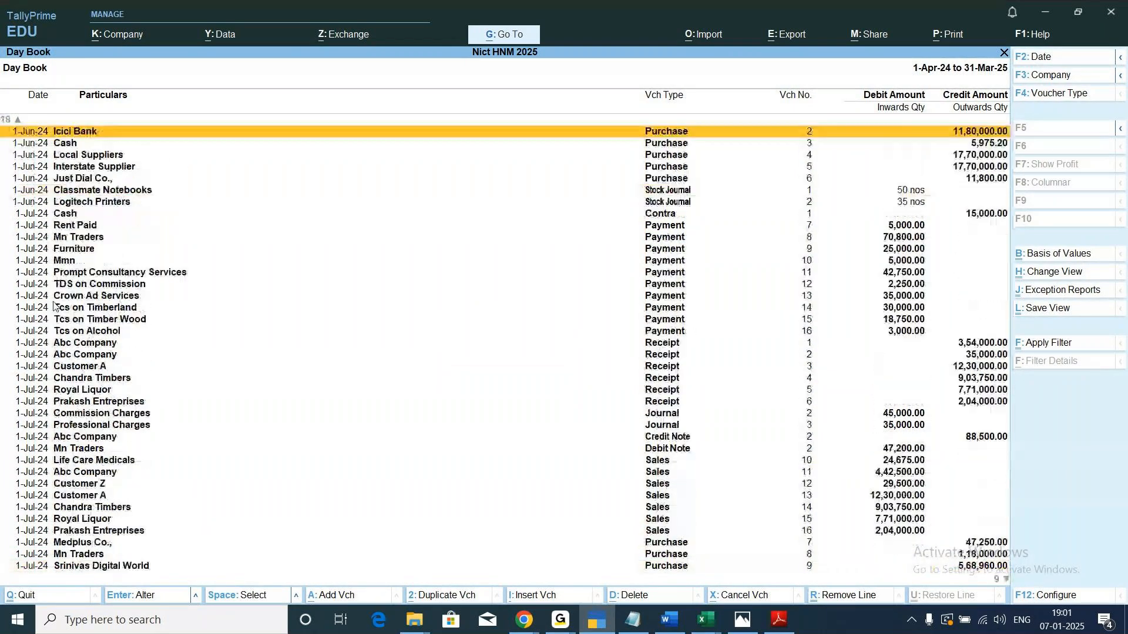
scroll(54, 306, "up", 2)
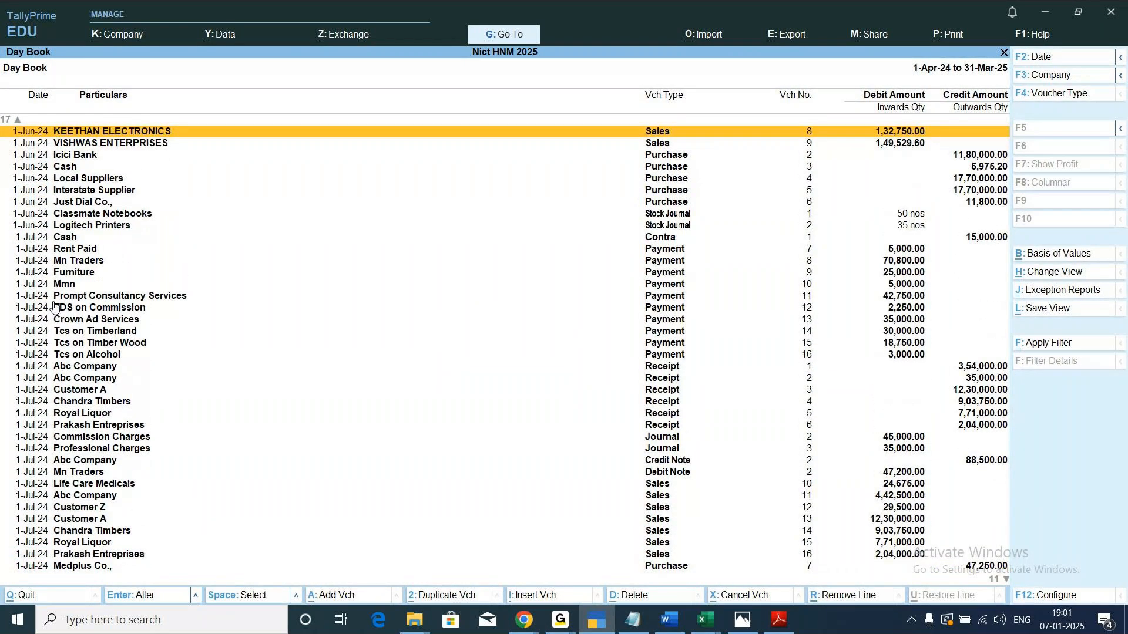
scroll(54, 306, "up", 17)
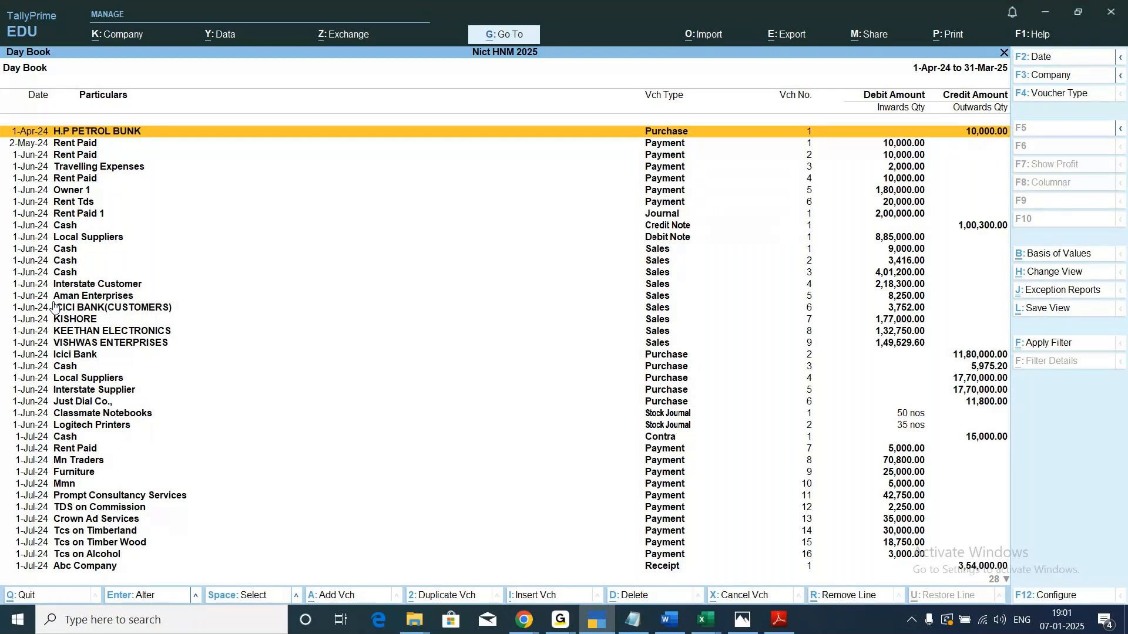
key("Escape")
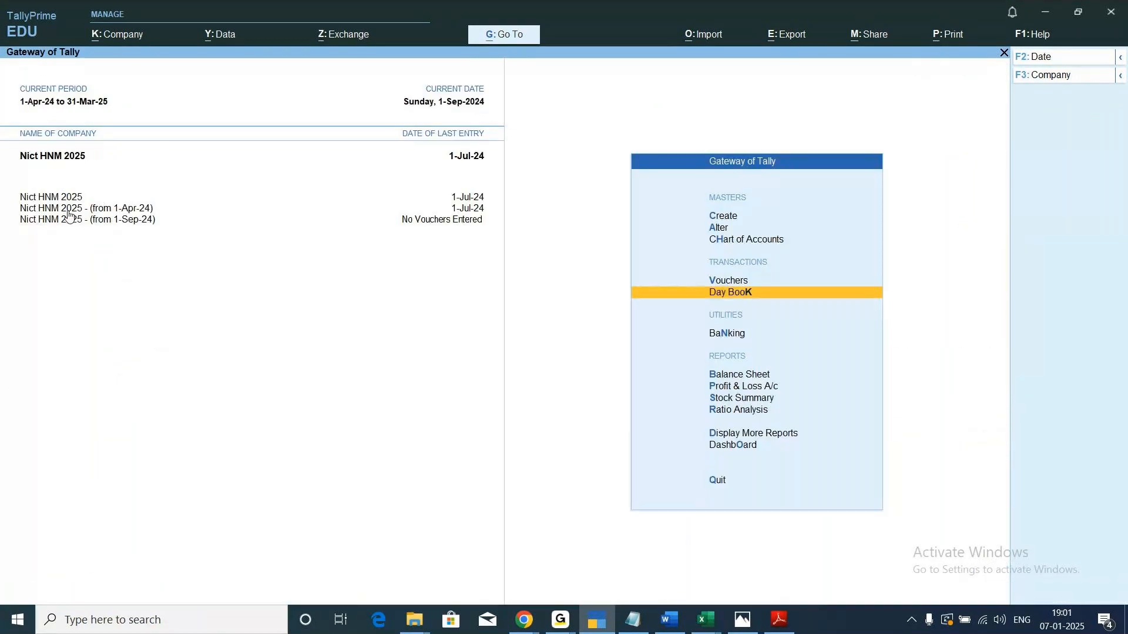
Check the Day Book of Nict HNM 2025 - (from 1-Apr-24) for the period 1-Apr-24 to 1-Jul-24, then close it.
left_click(120, 210)
key("Return")
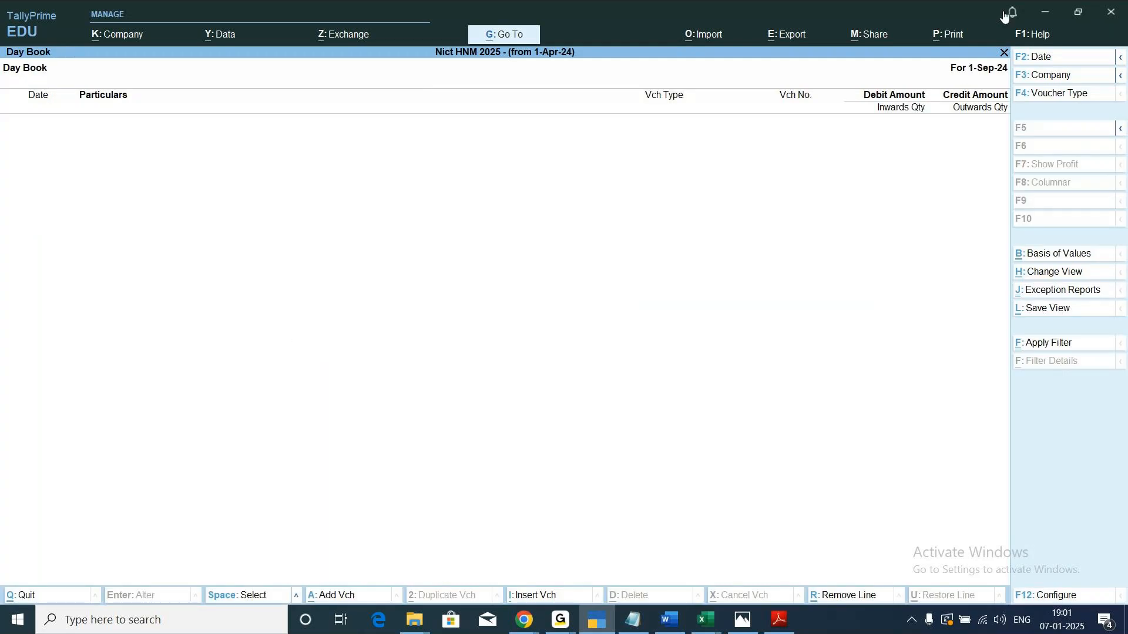
left_click(1121, 57)
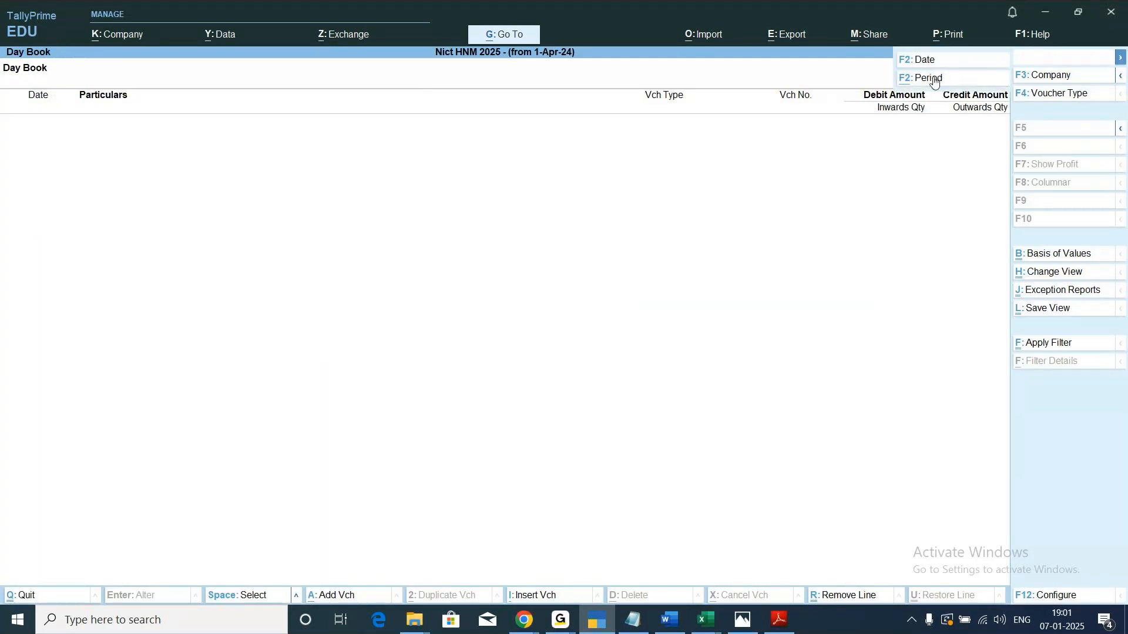
left_click(935, 80)
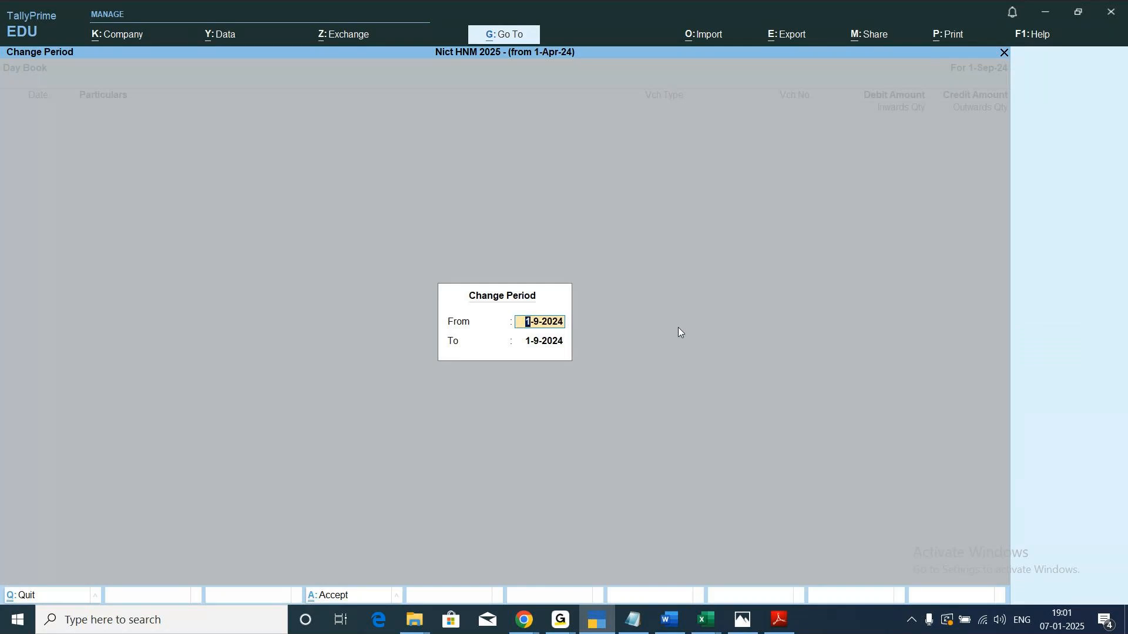
type("1/4")
key("Return")
type("1")
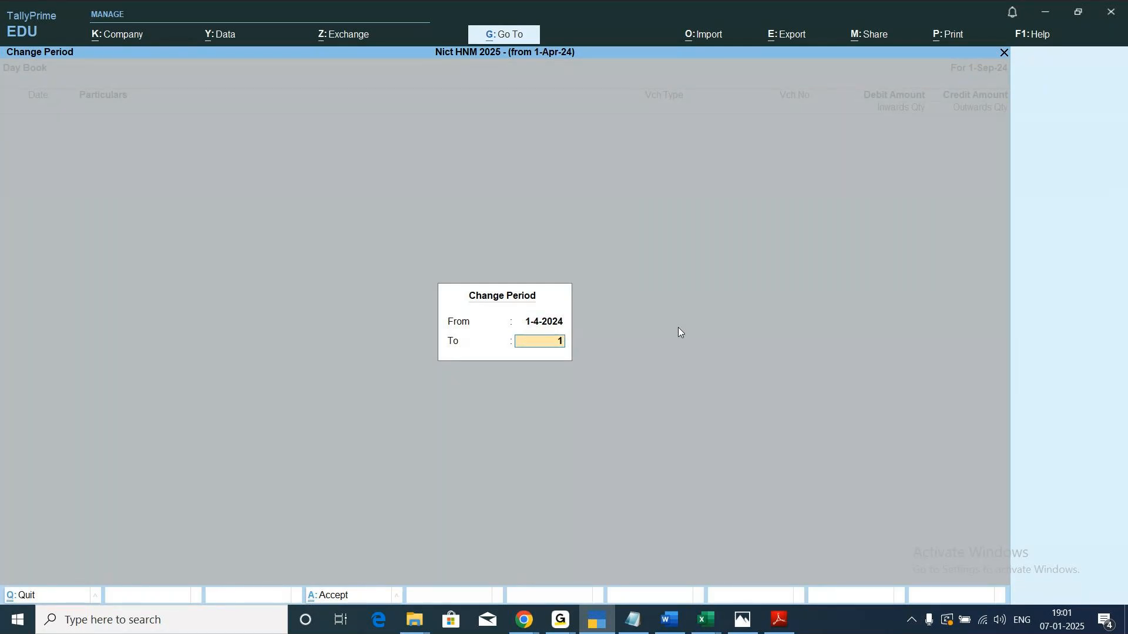
type("/7")
key("Return")
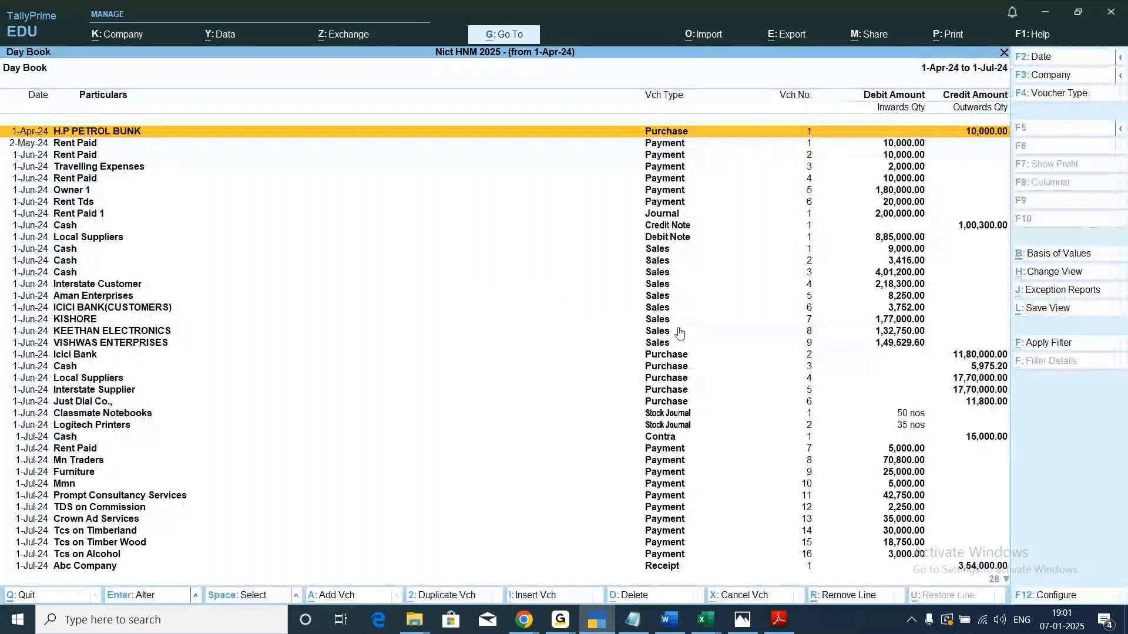
key("Escape")
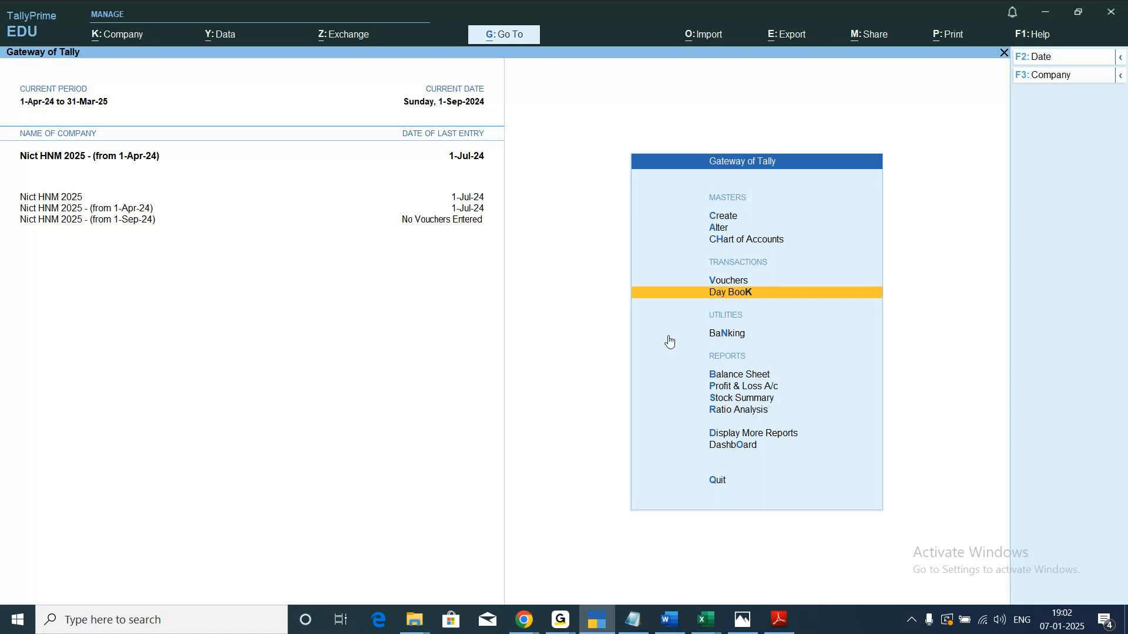
Switch to the Export notes in Notepad, review the split company and group company entries, and return to TallyPrime.
left_click(634, 622)
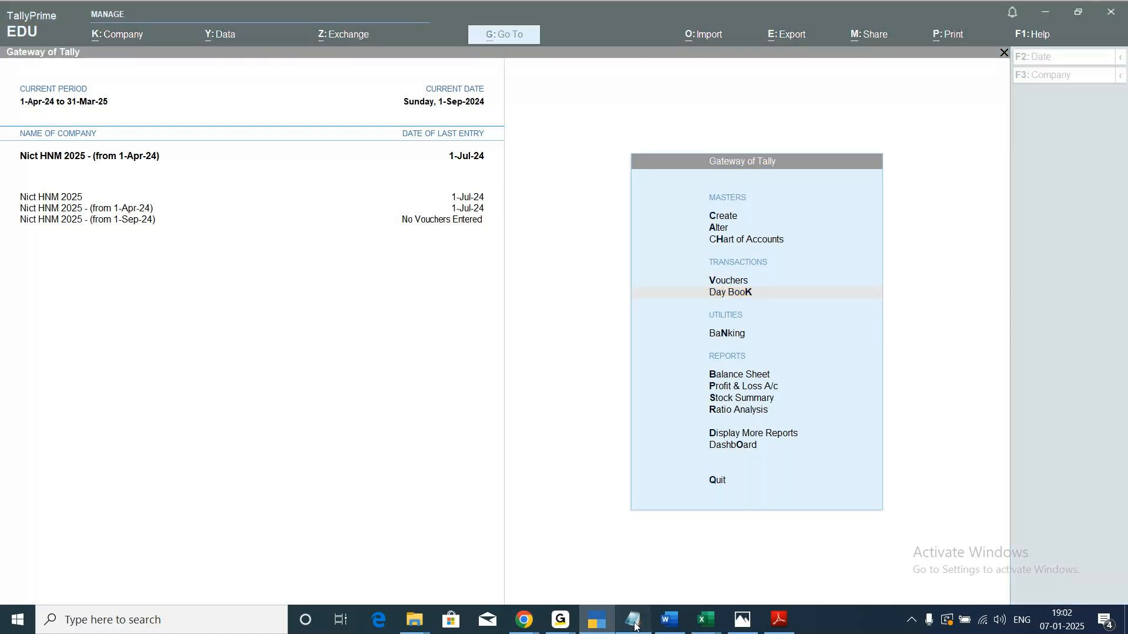
scroll(458, 530, "up", 1)
scroll(455, 533, "down", 1)
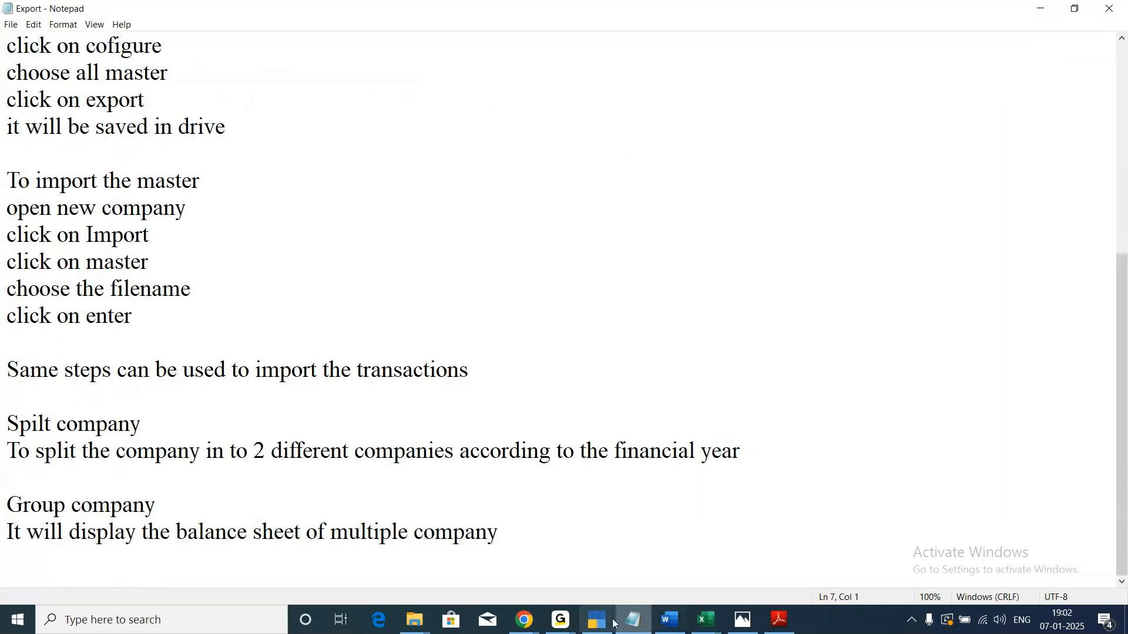
mouse_move(601, 624)
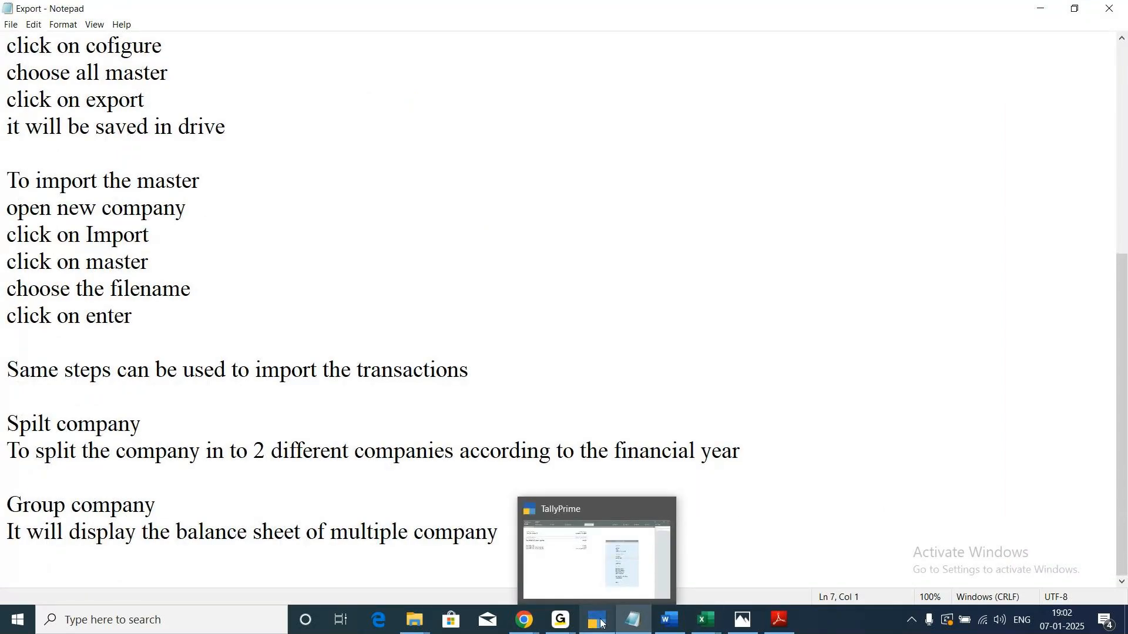
left_click(601, 624)
left_click(635, 623)
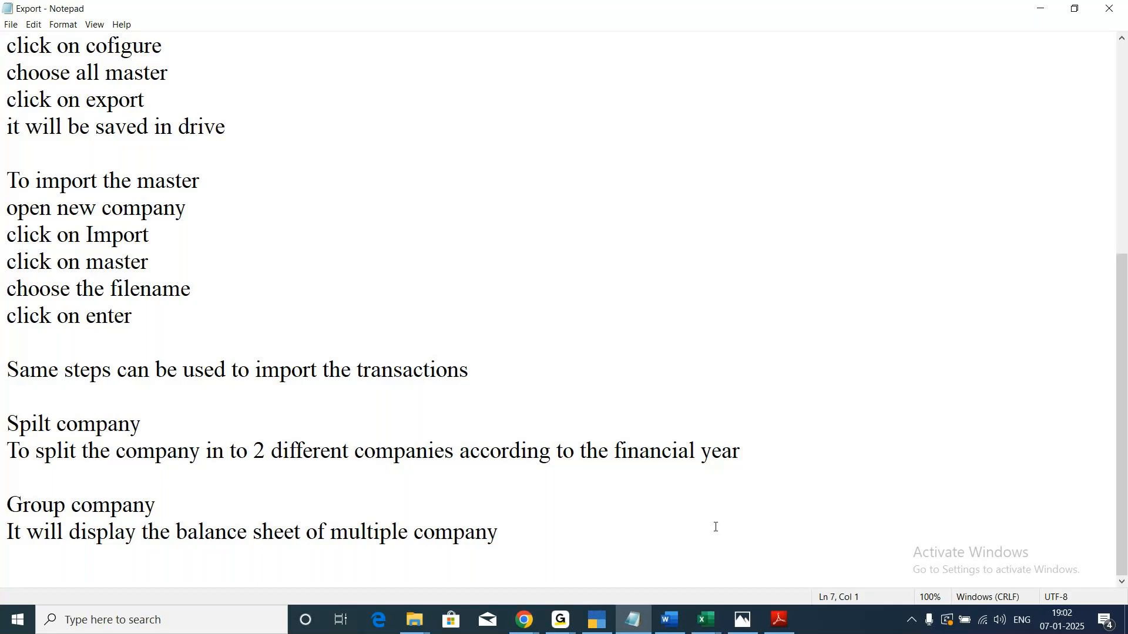
mouse_move(591, 623)
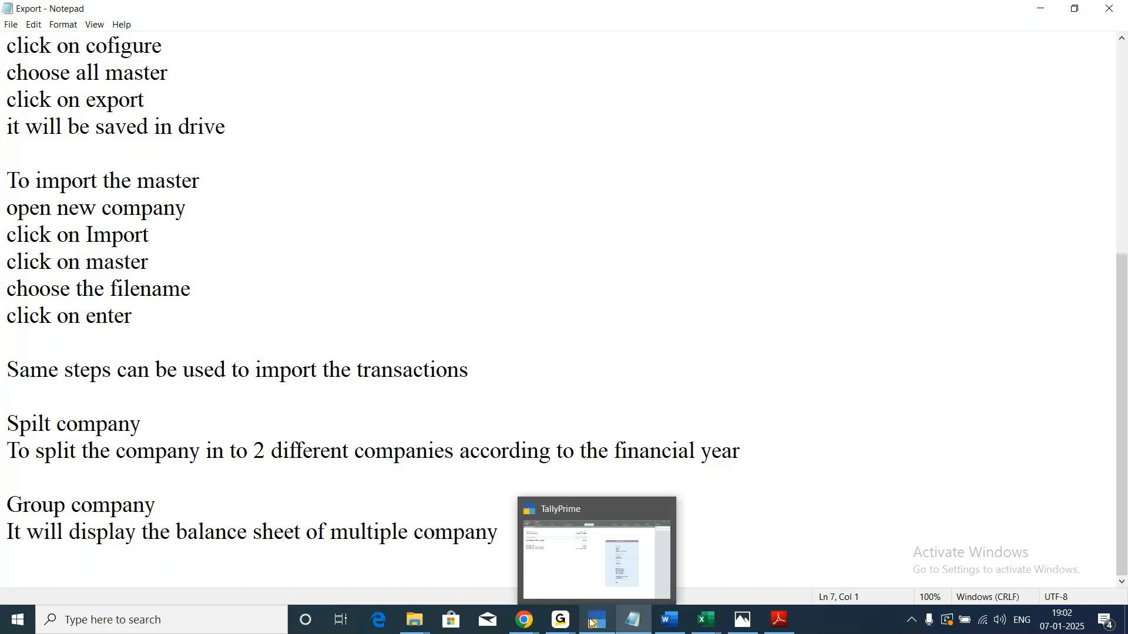
mouse_move(596, 583)
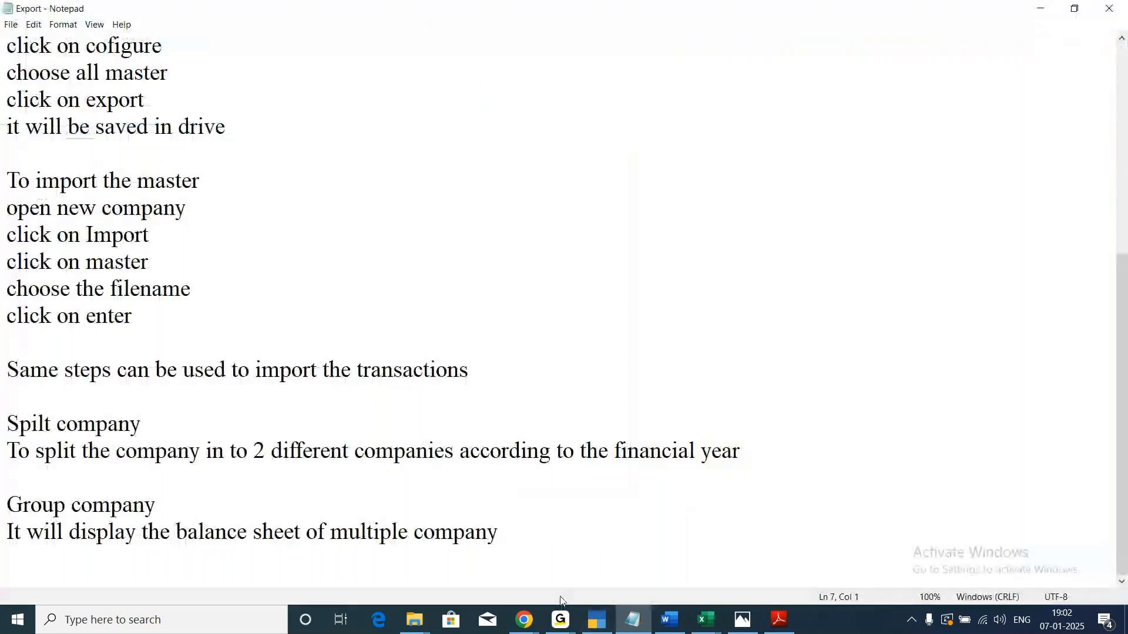
left_click(597, 619)
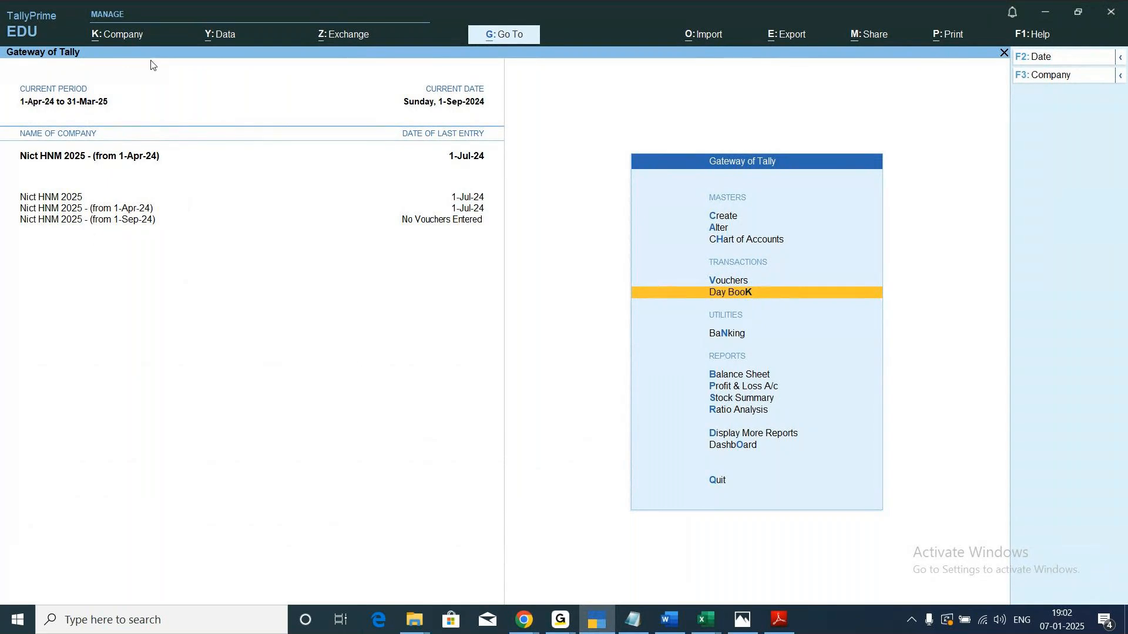
Shut the split companies Nict HNM 2025 - (from 1-Apr-24) and Nict HNM 2025 - (from 1-Sep-24).
left_click(124, 37)
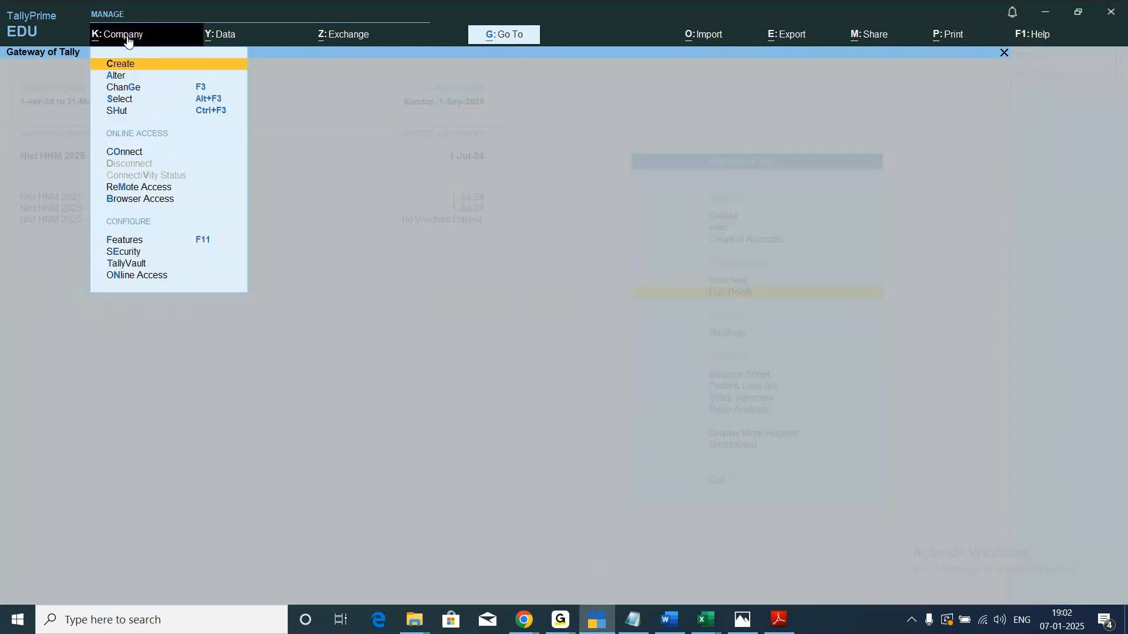
left_click(116, 110)
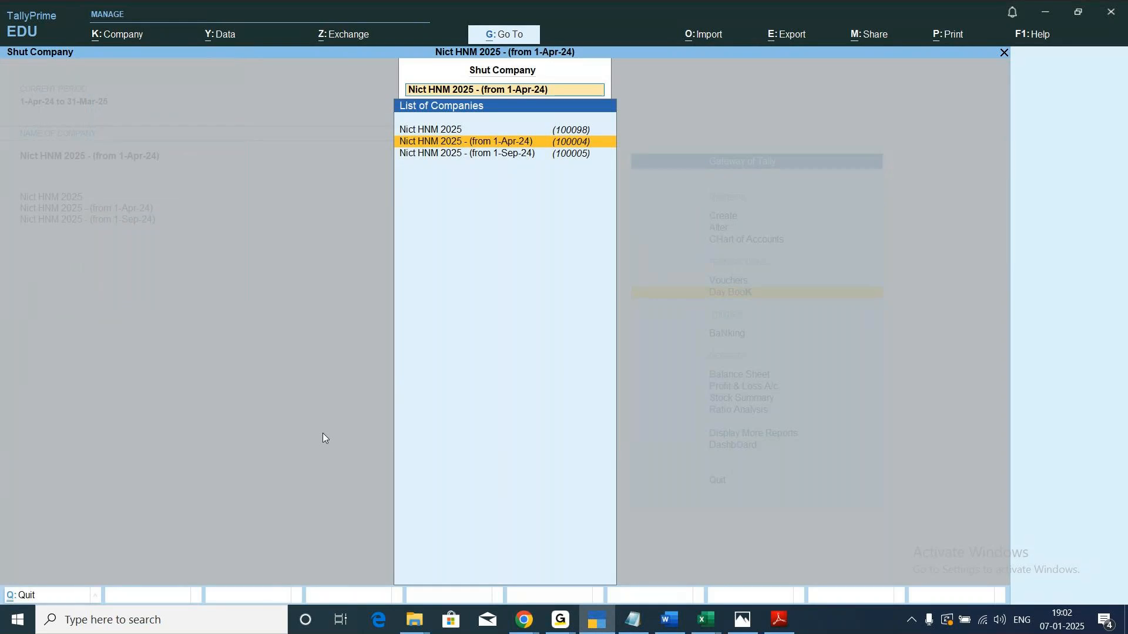
key("Return")
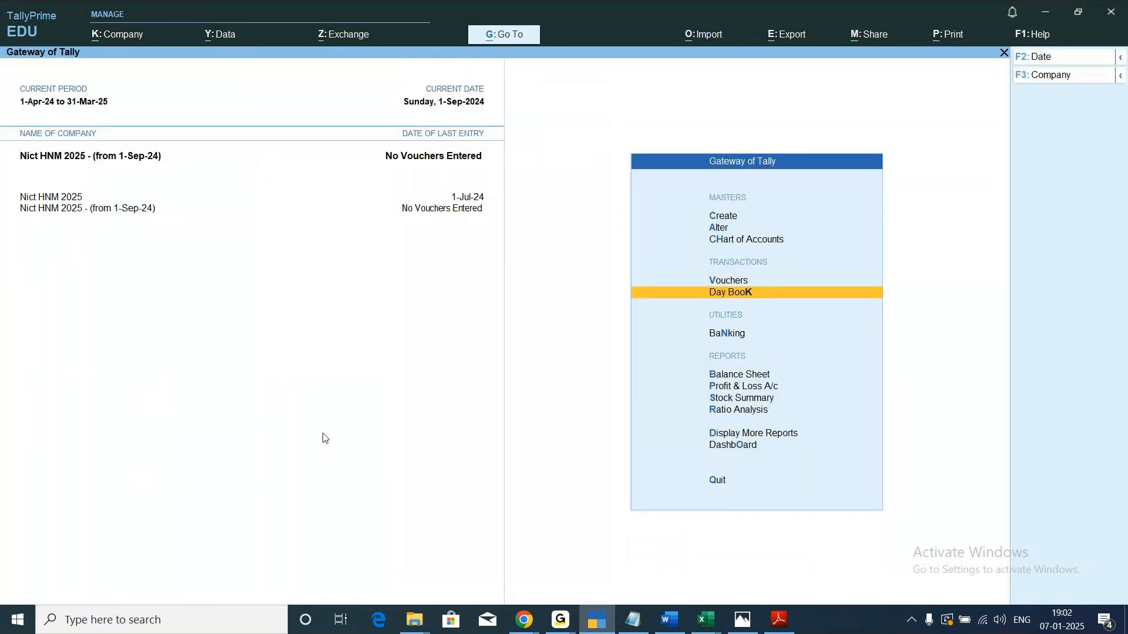
left_click(119, 44)
key("Down")
key("Down")
key("Down")
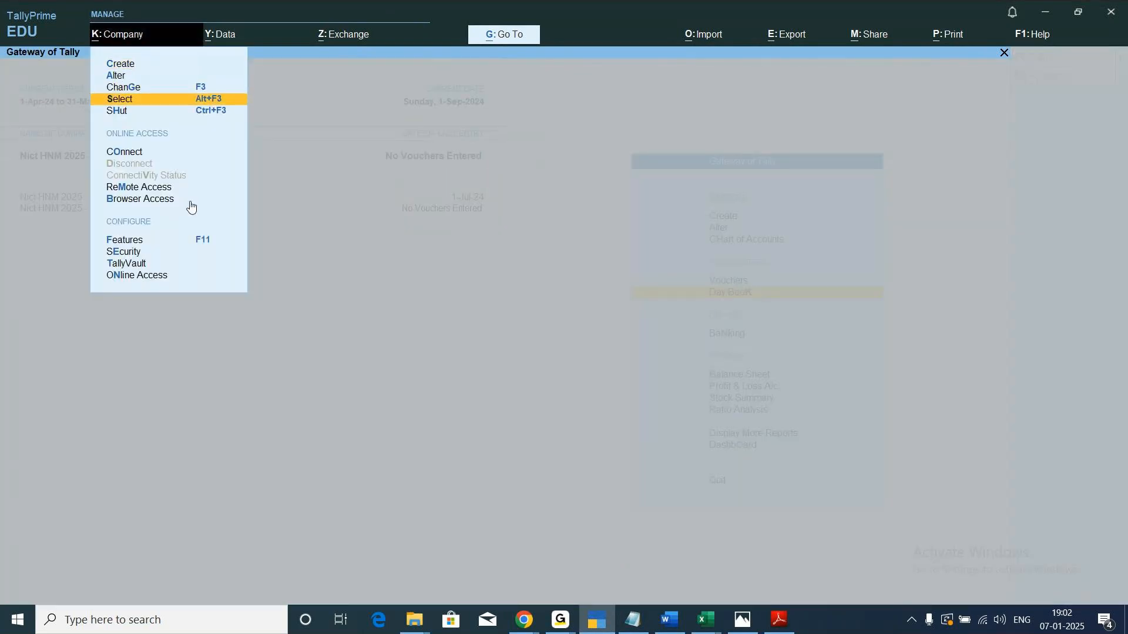
key("Down")
key("Return")
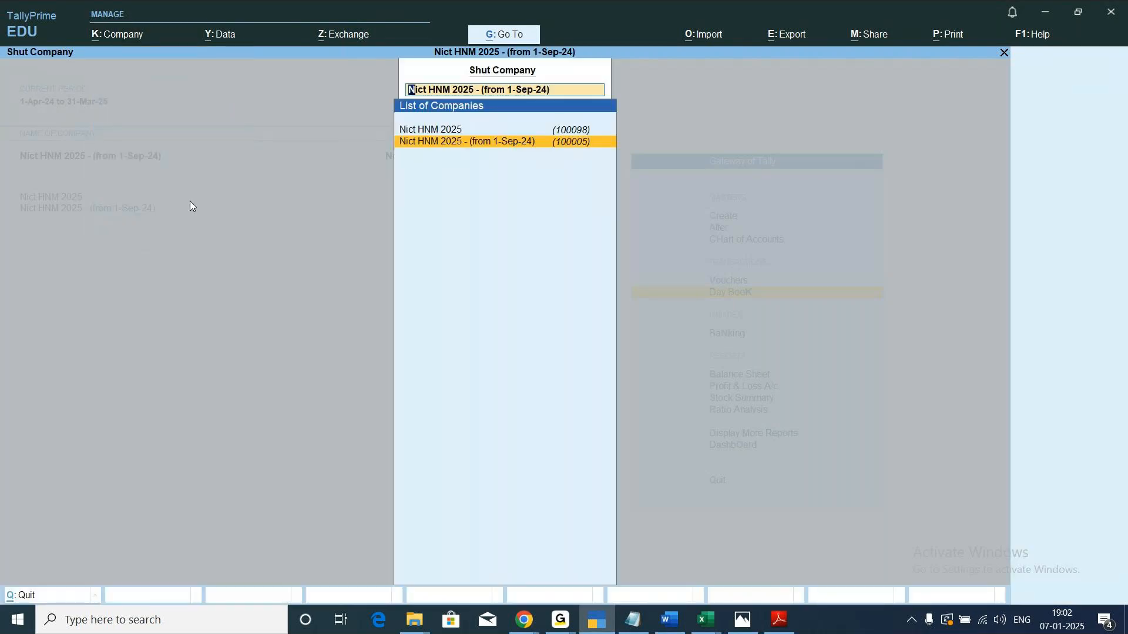
key("Return")
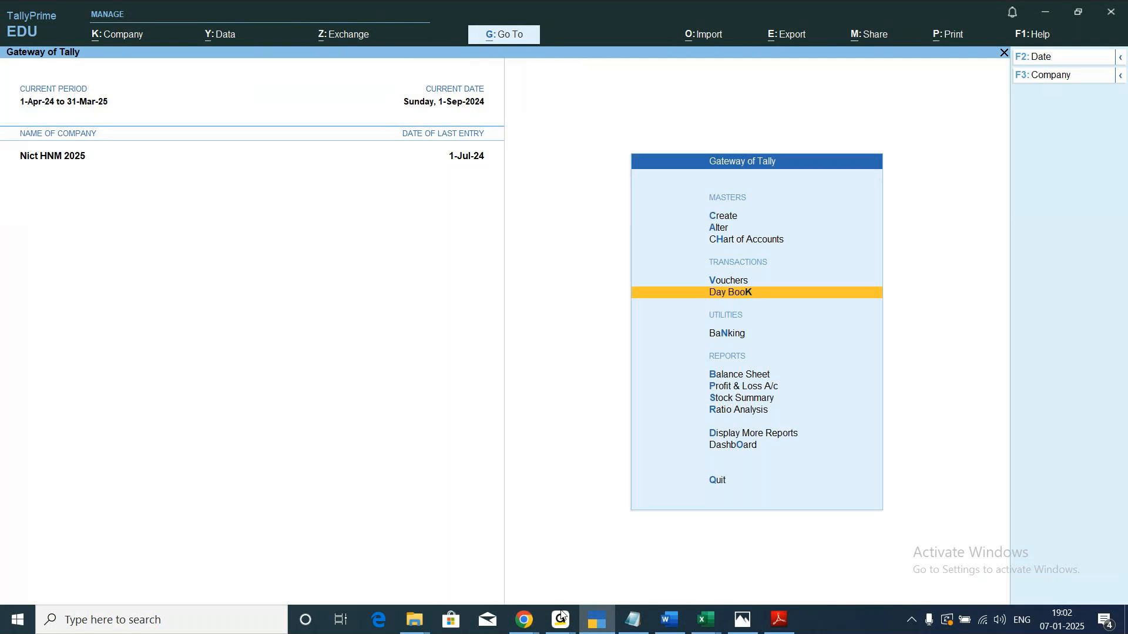
Switch to the Export notes in Notepad and append "(Alt+R)" to the Group company heading.
left_click(633, 619)
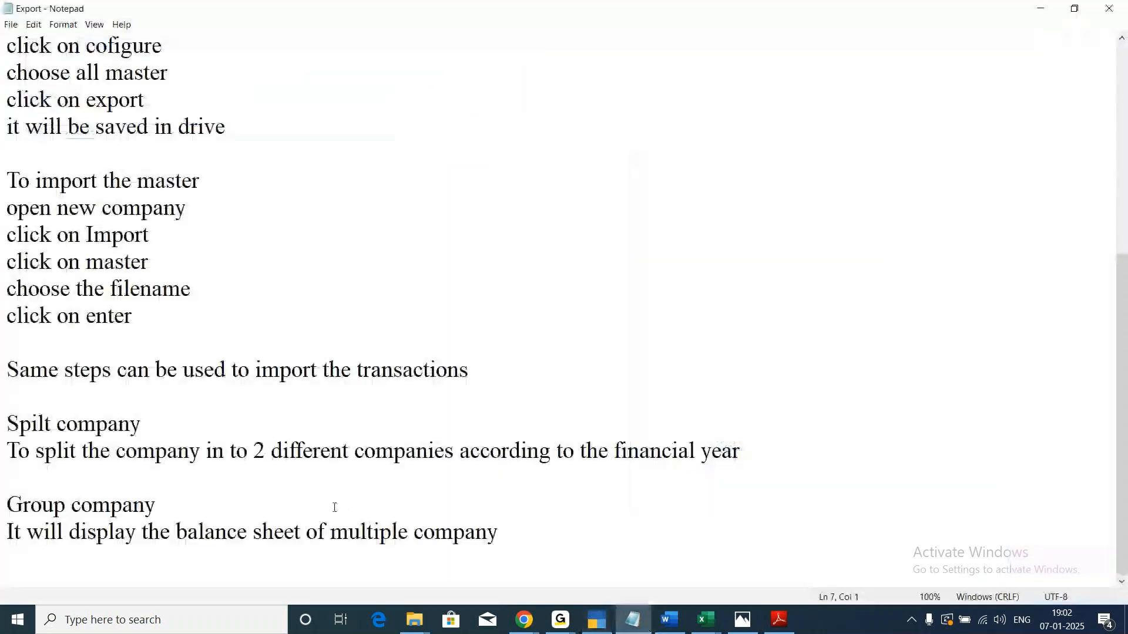
left_click(195, 506)
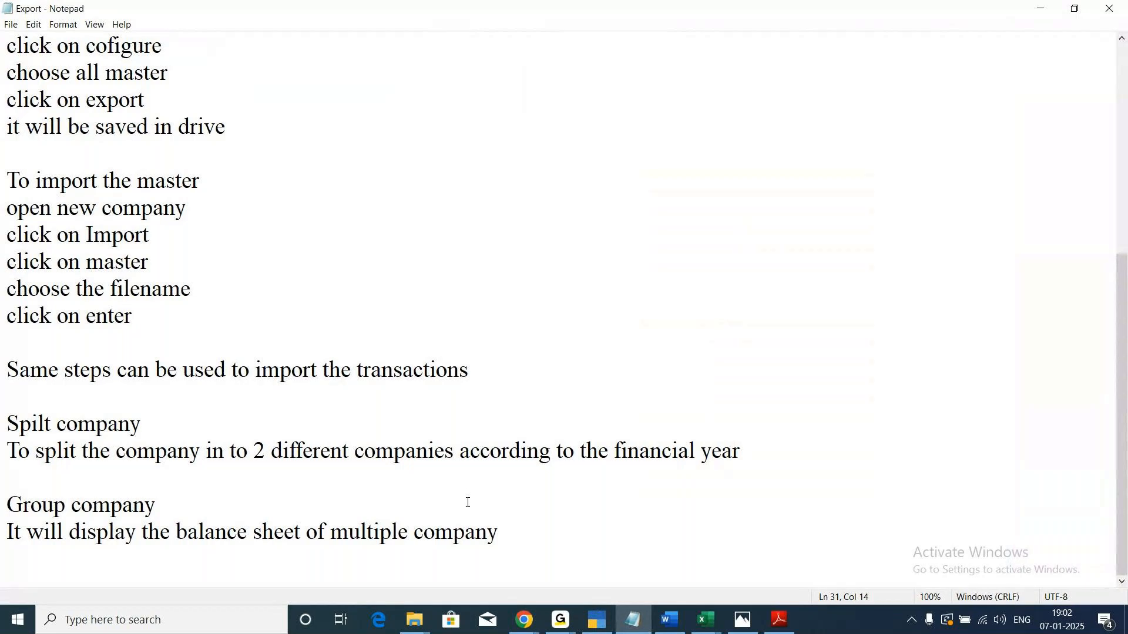
type("(Alt")
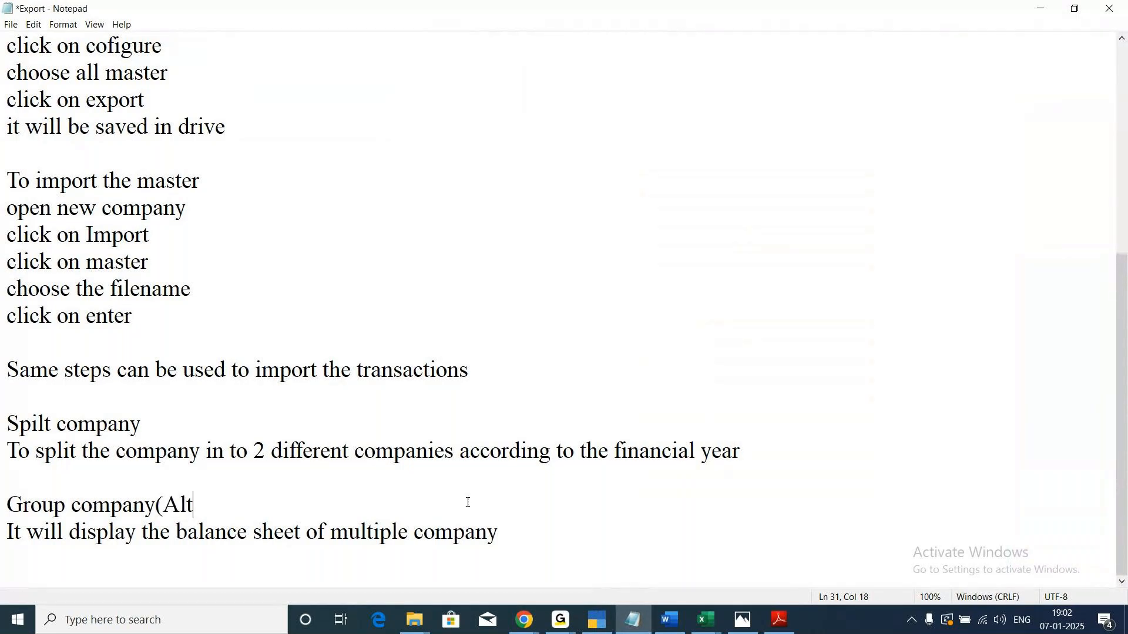
type("+R)")
Insert several blank lines between the Group company heading and its description to make room for examples.
key("Return")
key("Return")
key("Return")
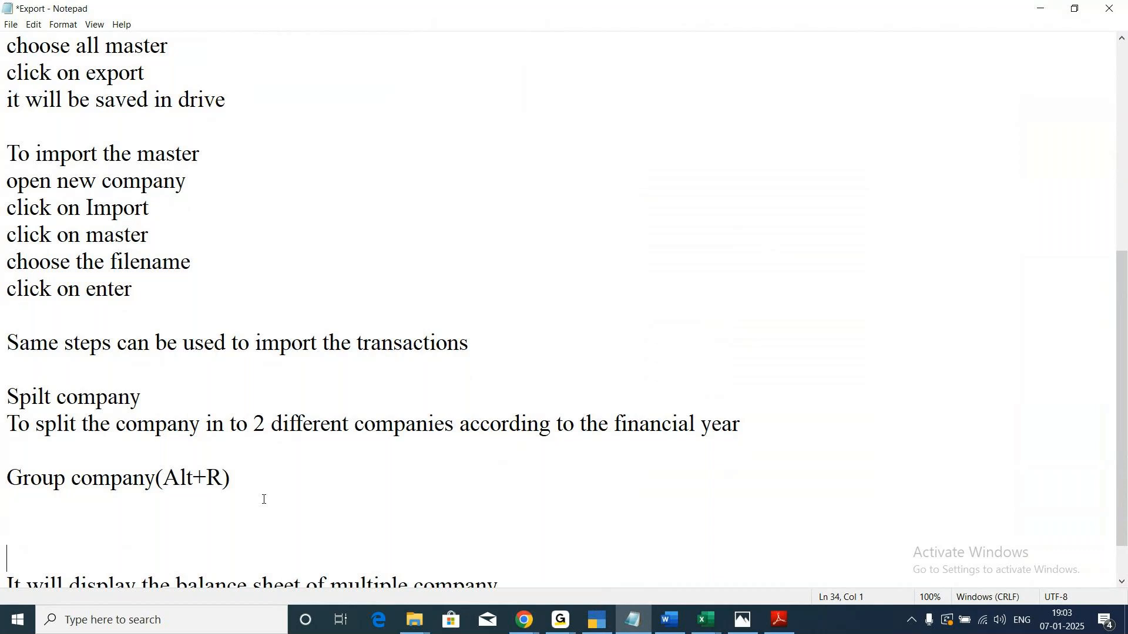
key("Return")
key("Return")
key("Return")
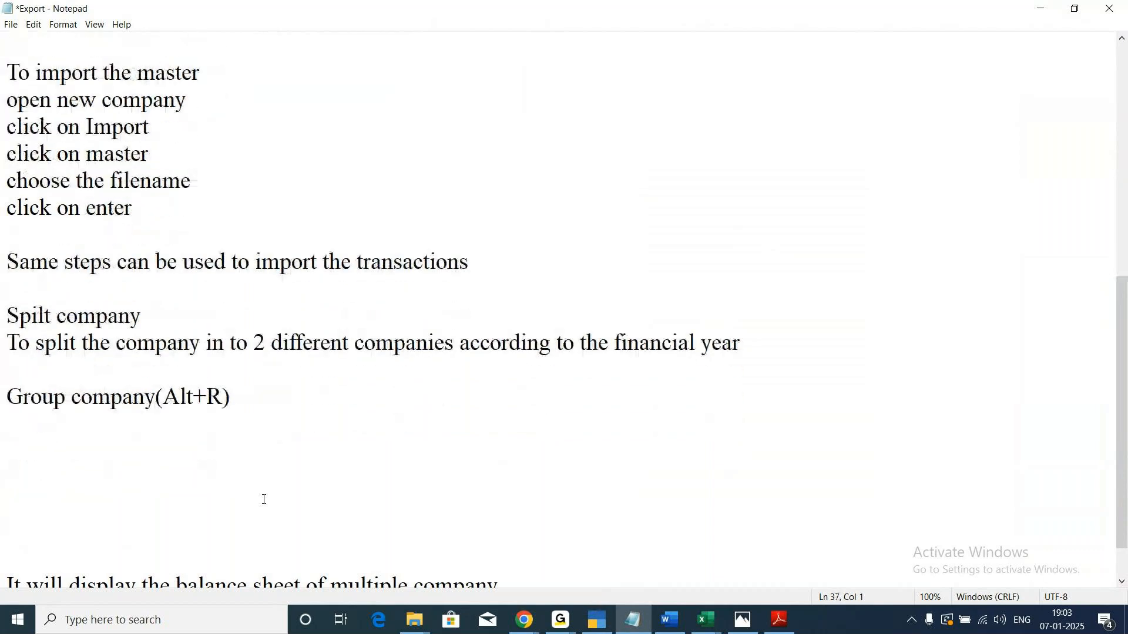
scroll(283, 508, "up", 3)
scroll(201, 495, "down", 2)
left_click(247, 478)
key("Return")
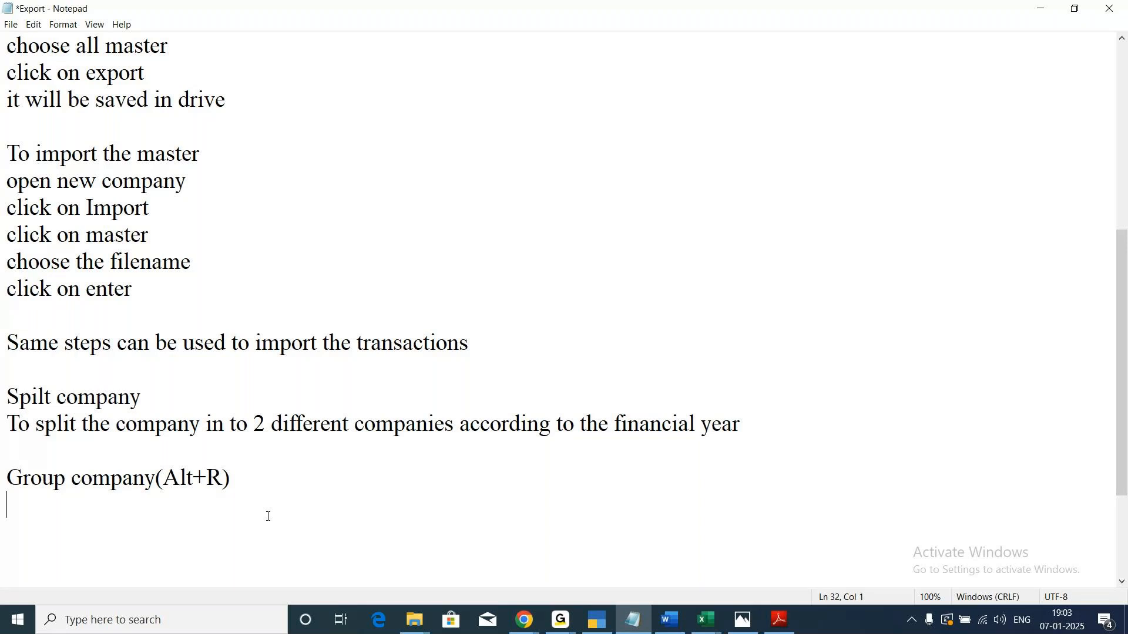
type("Zudio")
key("Return")
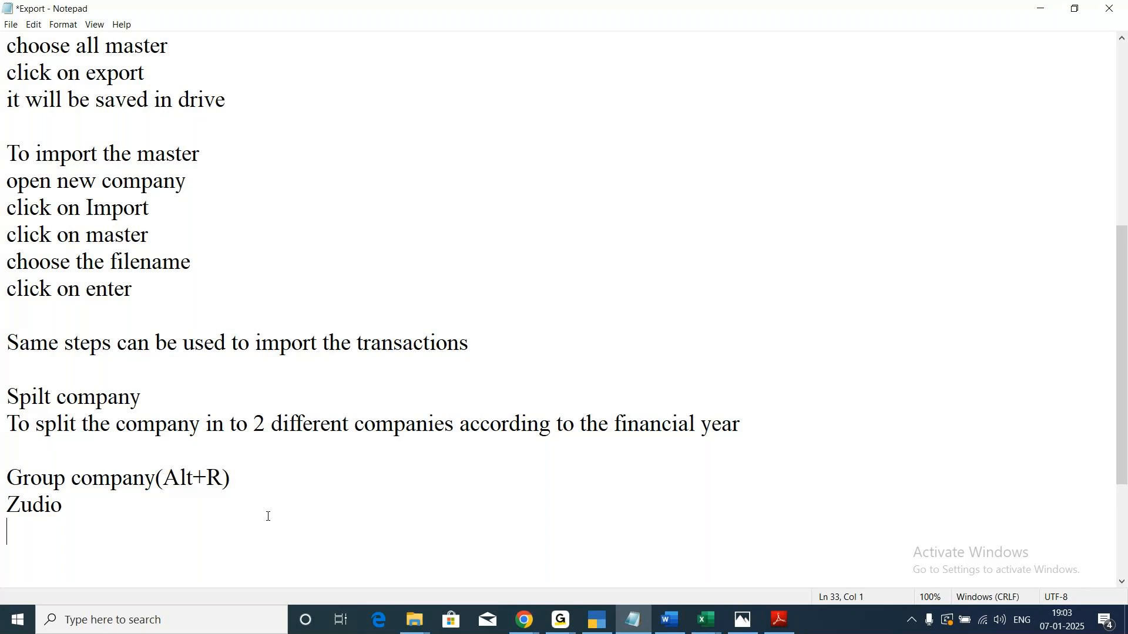
key("BackSpace")
key("BackSpace")
key("BackSpace")
key("BackSpace")
key("BackSpace")
key("BackSpace")
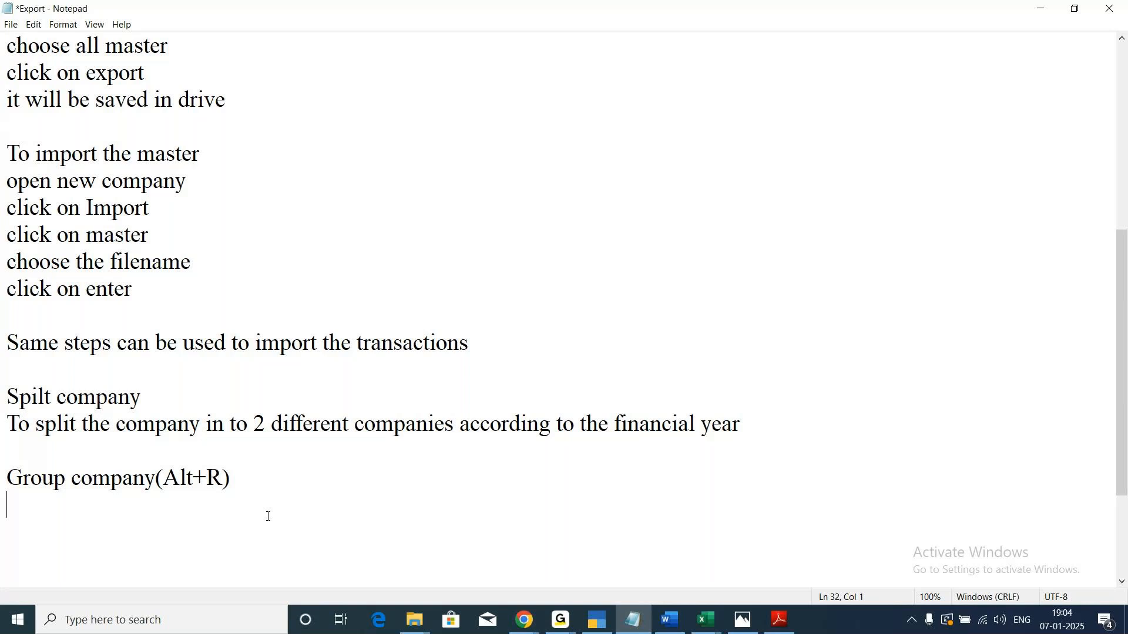
Add "Reliance" and "TATA Groups" as separate example lines under the Group company heading, with a blank line between them.
key("Return")
type("Reliance")
key("Return")
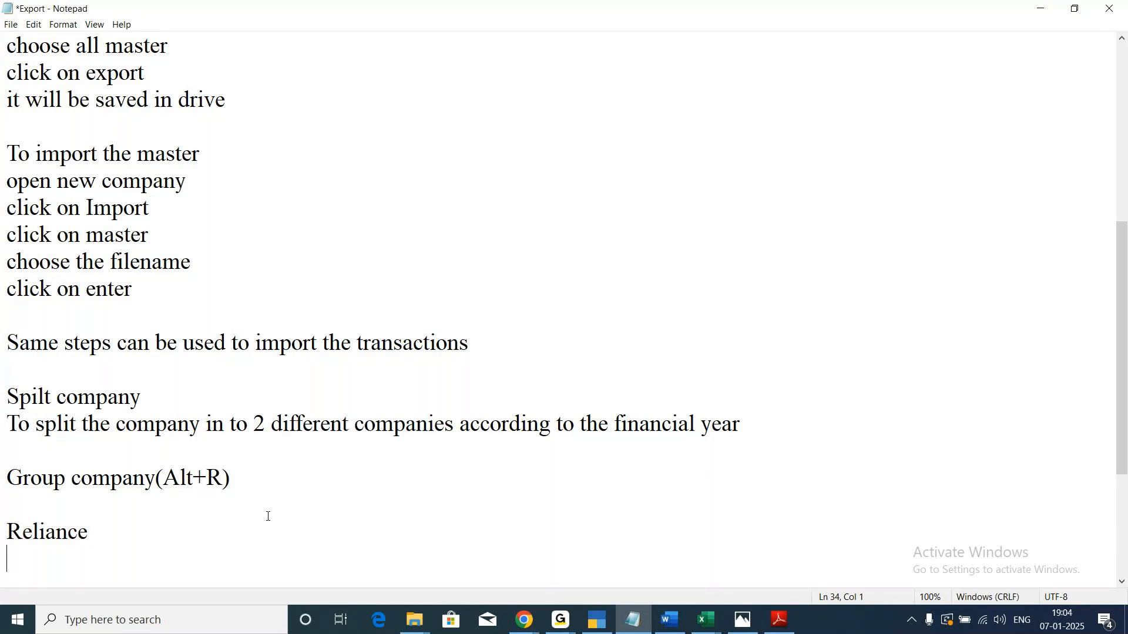
key("Return")
type("TATA ")
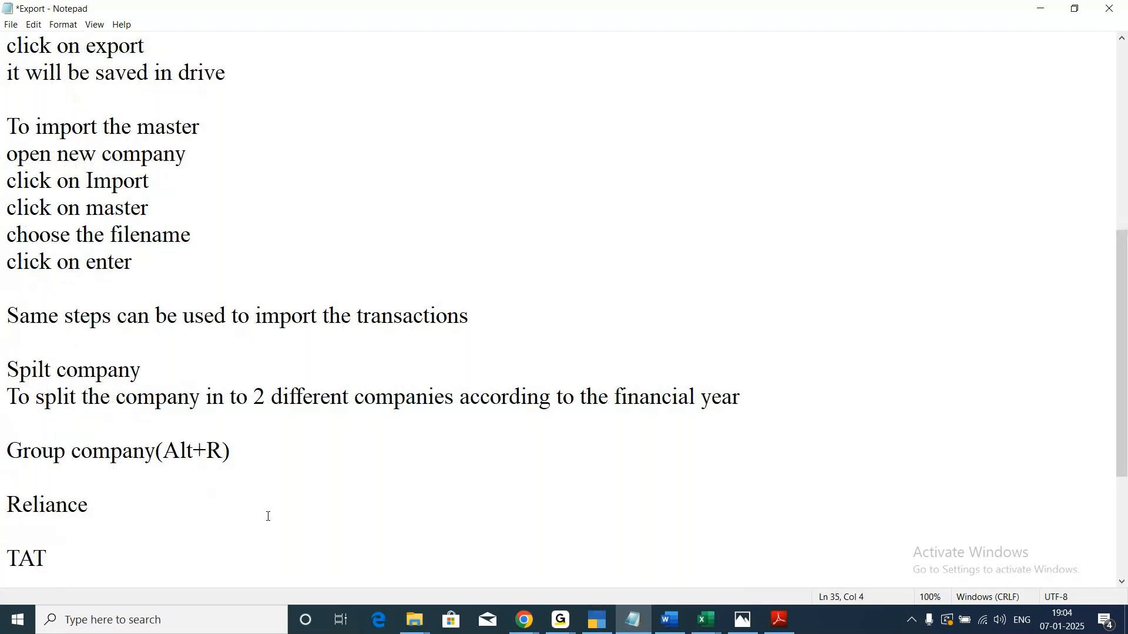
type("Groups")
key("Return")
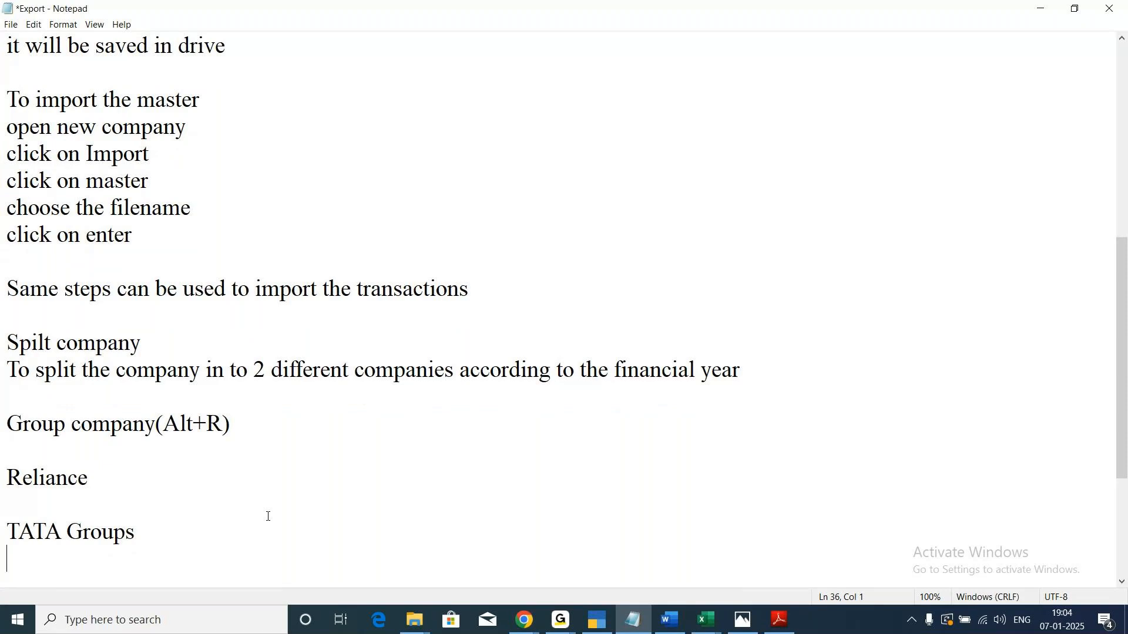
Add the line "Reliance mart" below the Reliance example, leaving a blank line between them.
left_click(105, 480)
key("Return")
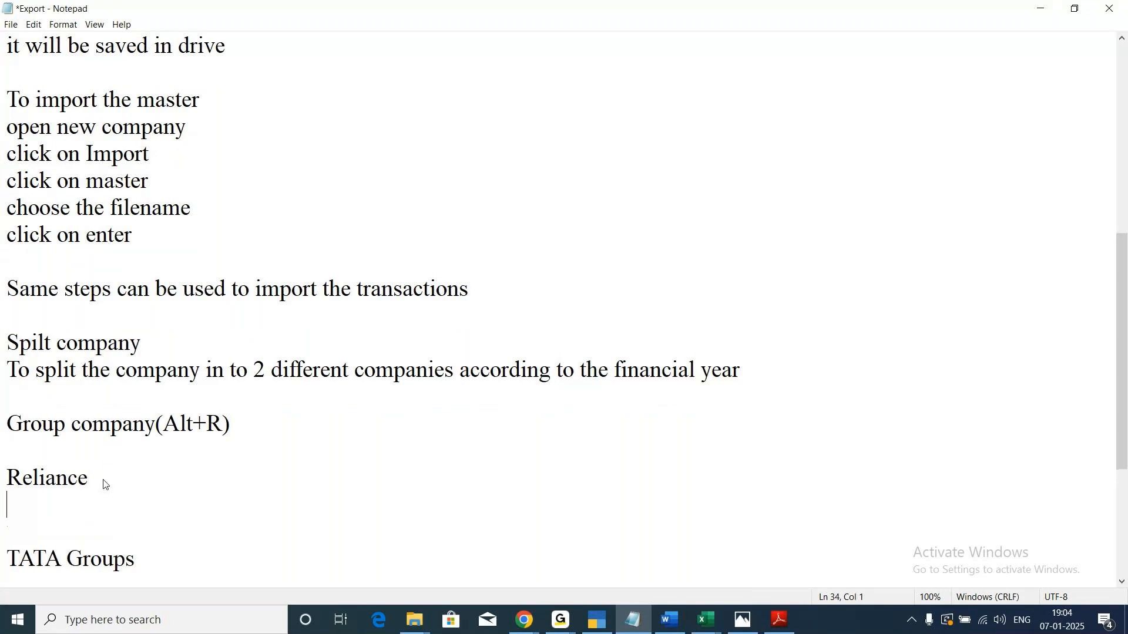
key("Return")
type("R")
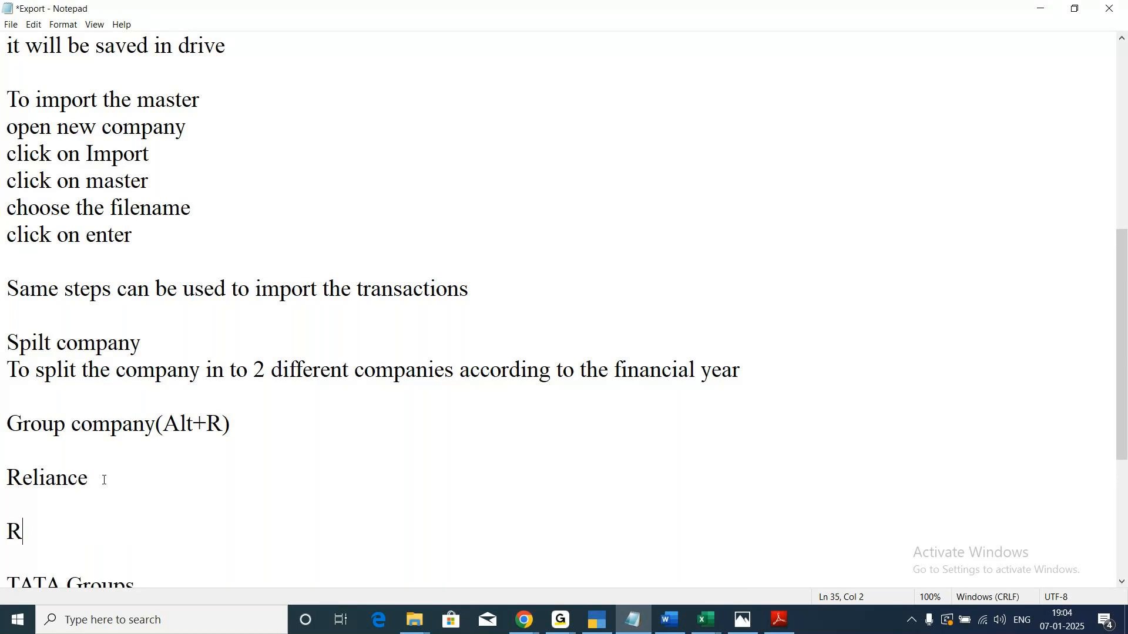
type("eliance mart")
key("Return")
Add the lines "Reliance Trends" and "Reliance Digital" under Reliance mart.
type("Relia")
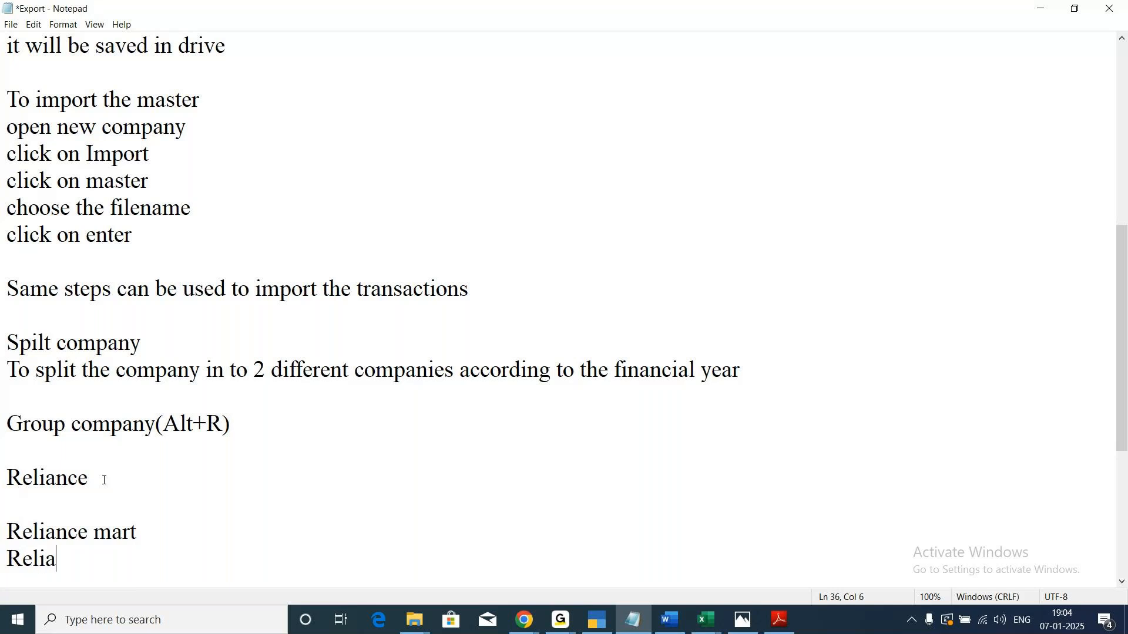
type("nce Tre")
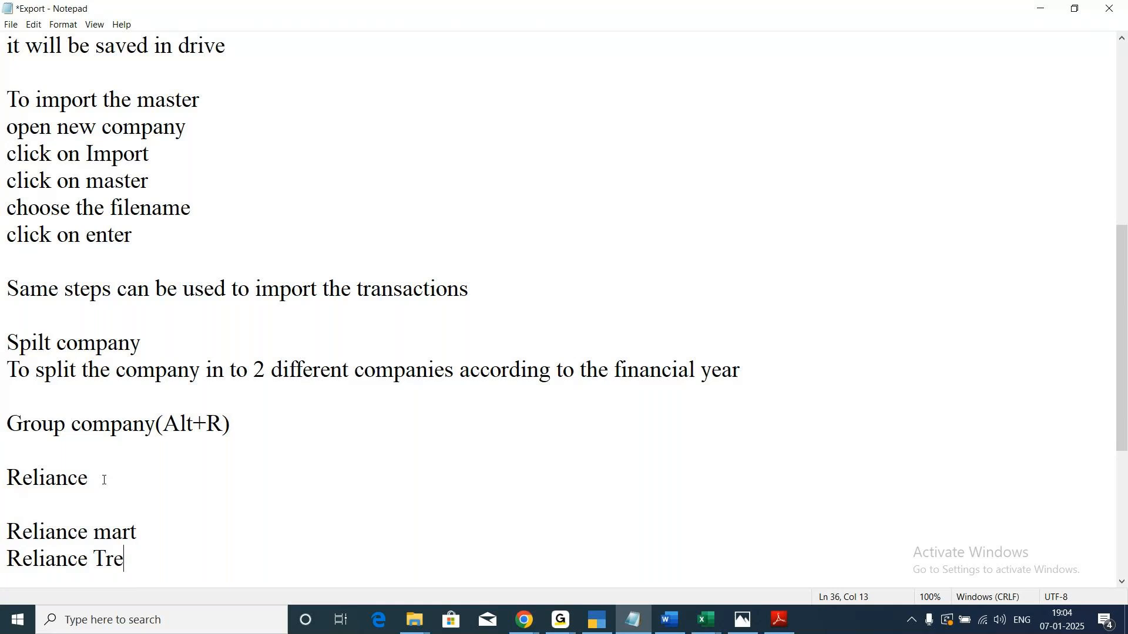
type("nds")
key("Return")
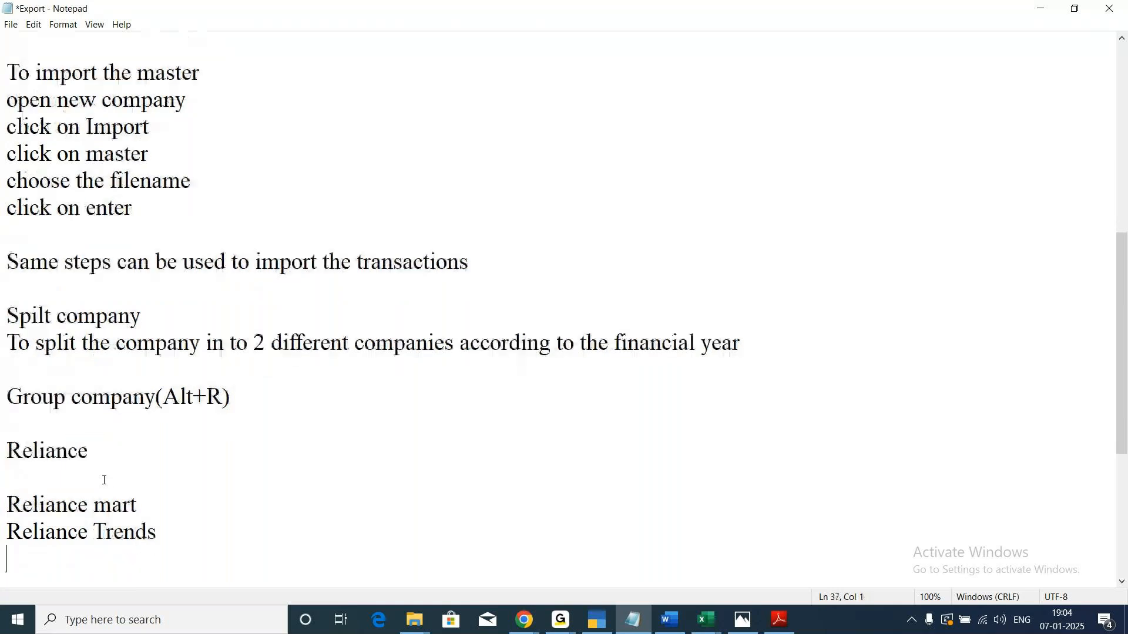
type("Relia")
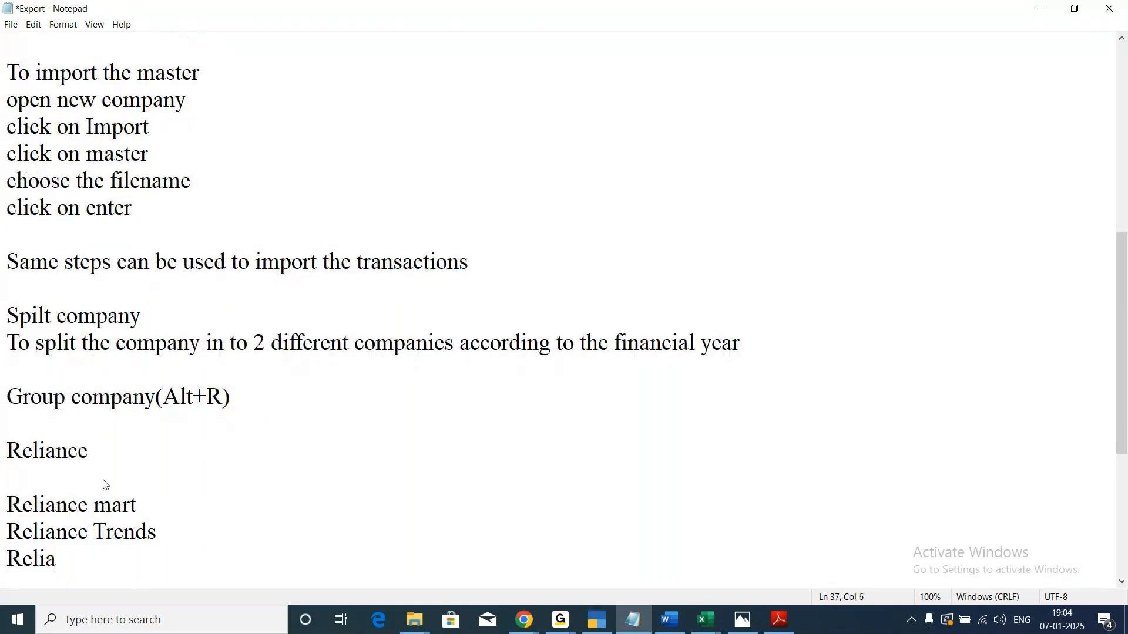
type("nce Digita")
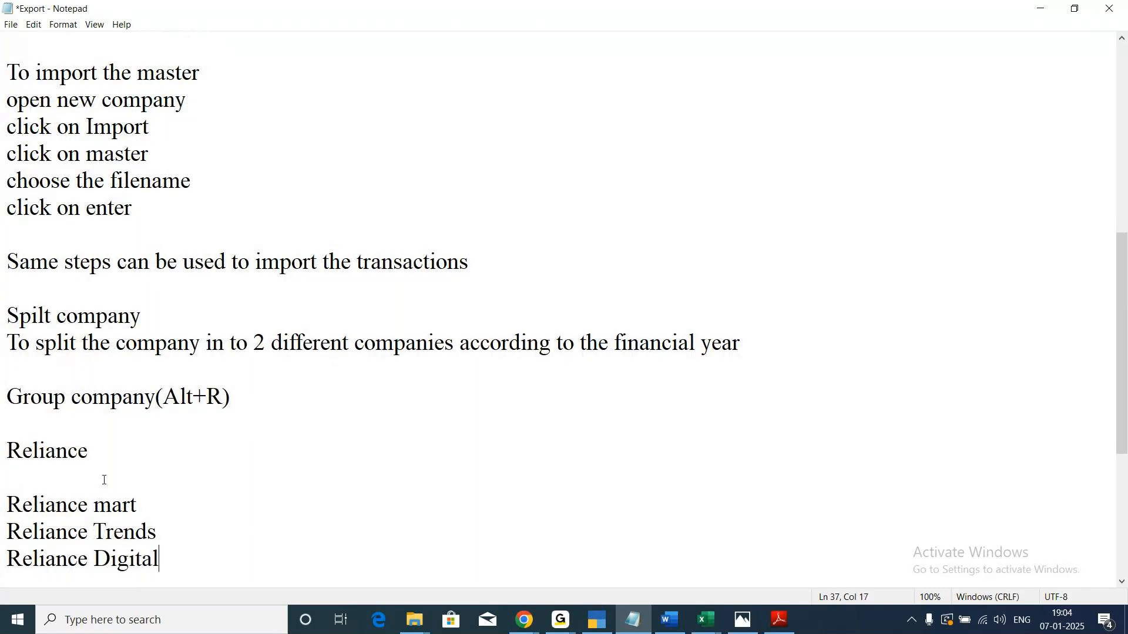
type("l")
key("Return")
Add the line "Reliance Gas Station" under Reliance Digital.
type("Re")
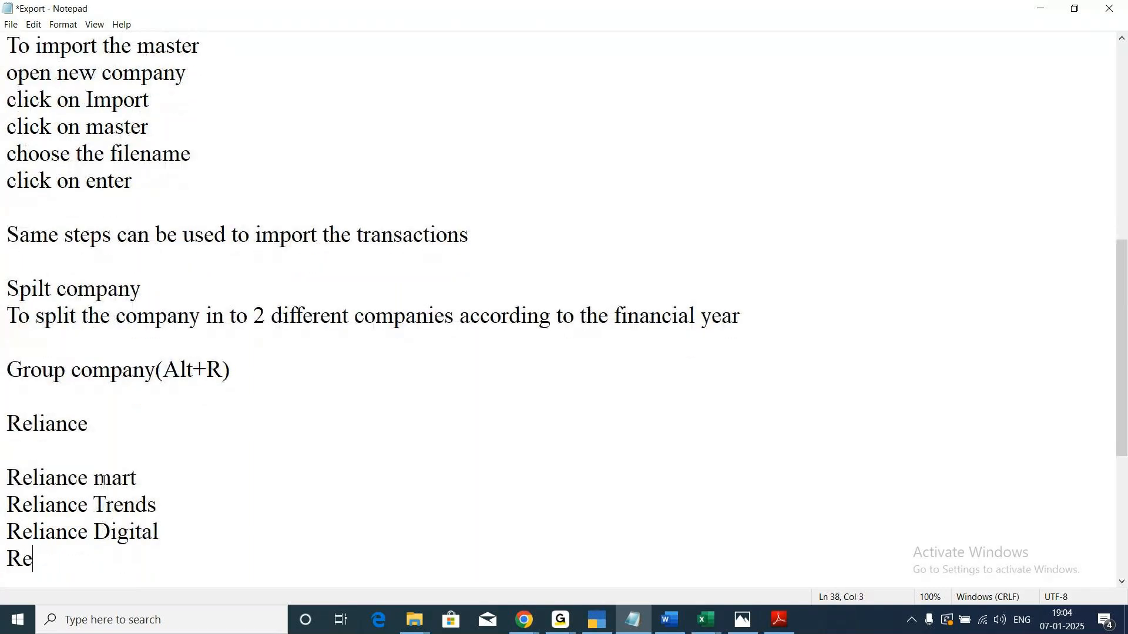
type("liance GAs")
key("BackSpace")
key("BackSpace")
type("as ")
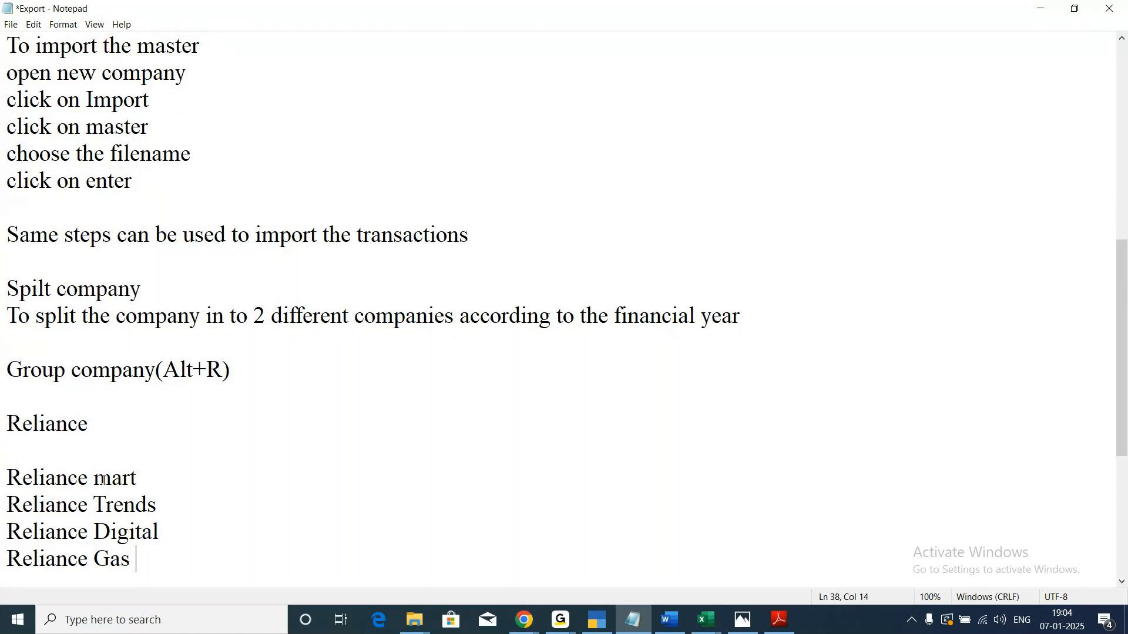
type("Station")
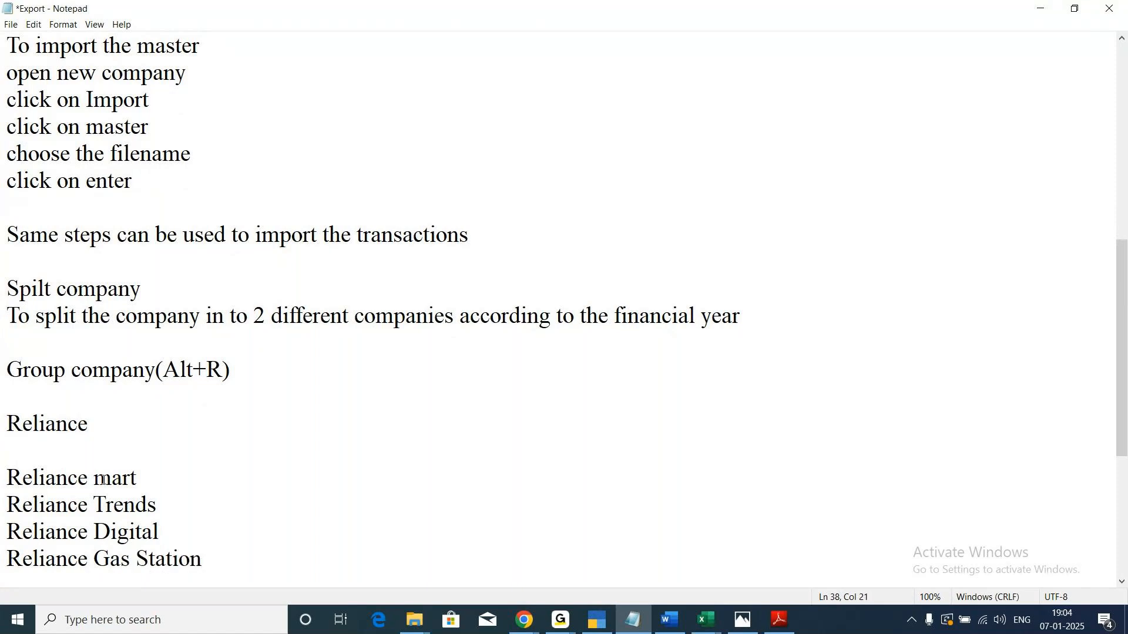
Append "- B/s" to the Reliance mart and Reliance Trends lines.
left_click(167, 478)
type("-")
type("B/s")
key("Down")
type("- B/S")
key("BackSpace")
key("BackSpace")
type("/s")
Append "- B/S" to the Reliance Digital line and "- B/s" to the Reliance Gas Station line.
left_click(173, 538)
type("- B")
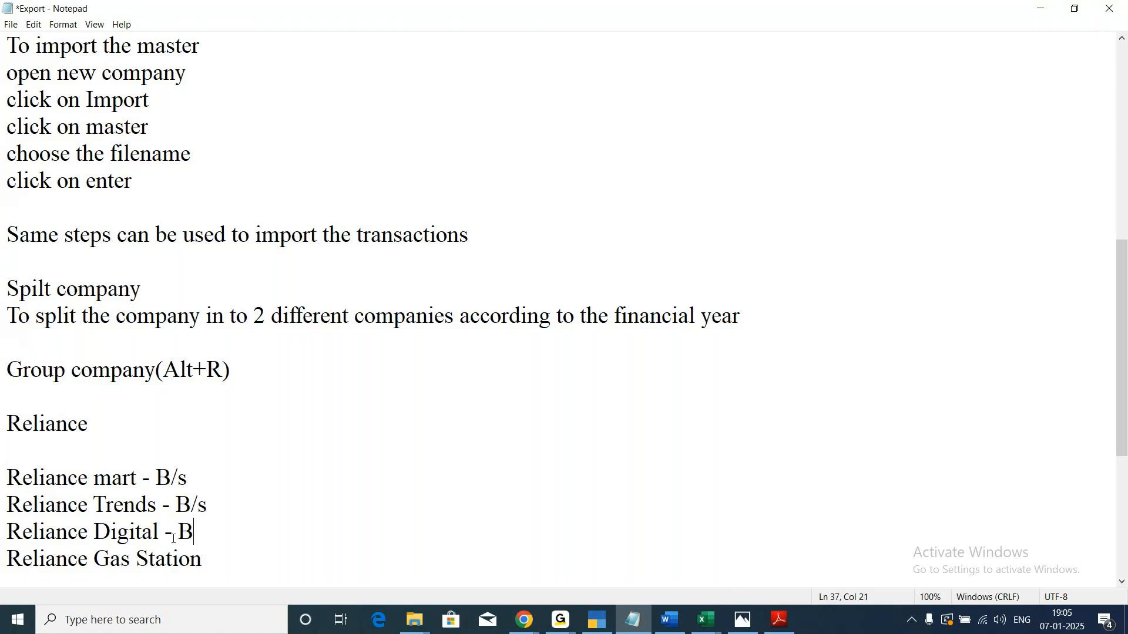
type("/S")
type(" - ")
type("B?S")
key("BackSpace")
key("BackSpace")
type("/s")
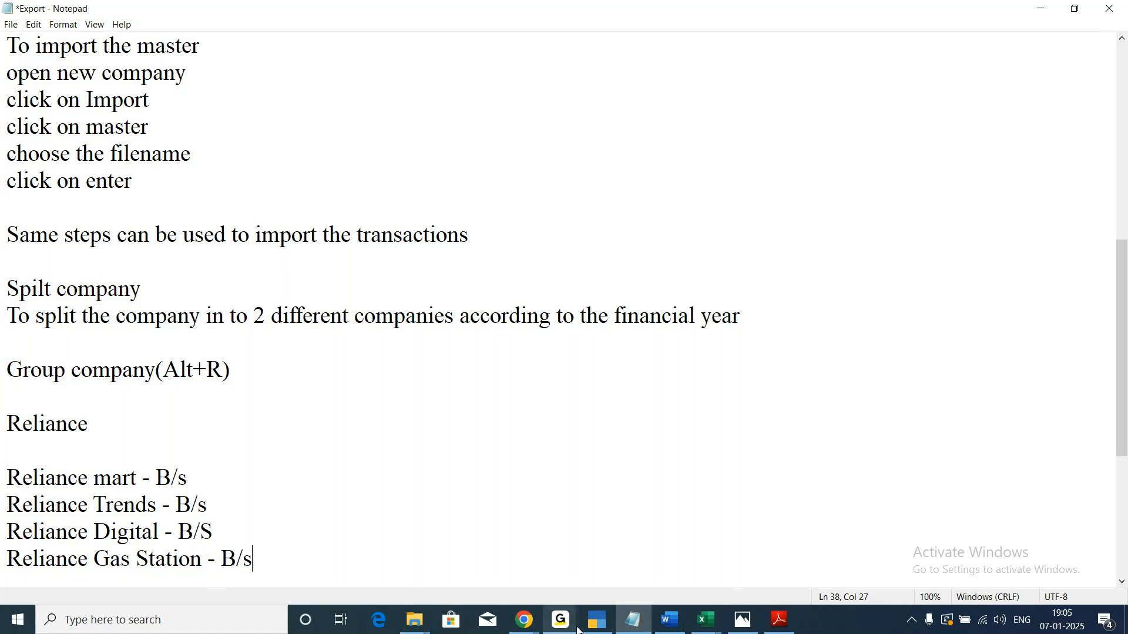
Switch to TallyPrime and load Mcc Company alongside the company that is already open.
left_click(598, 627)
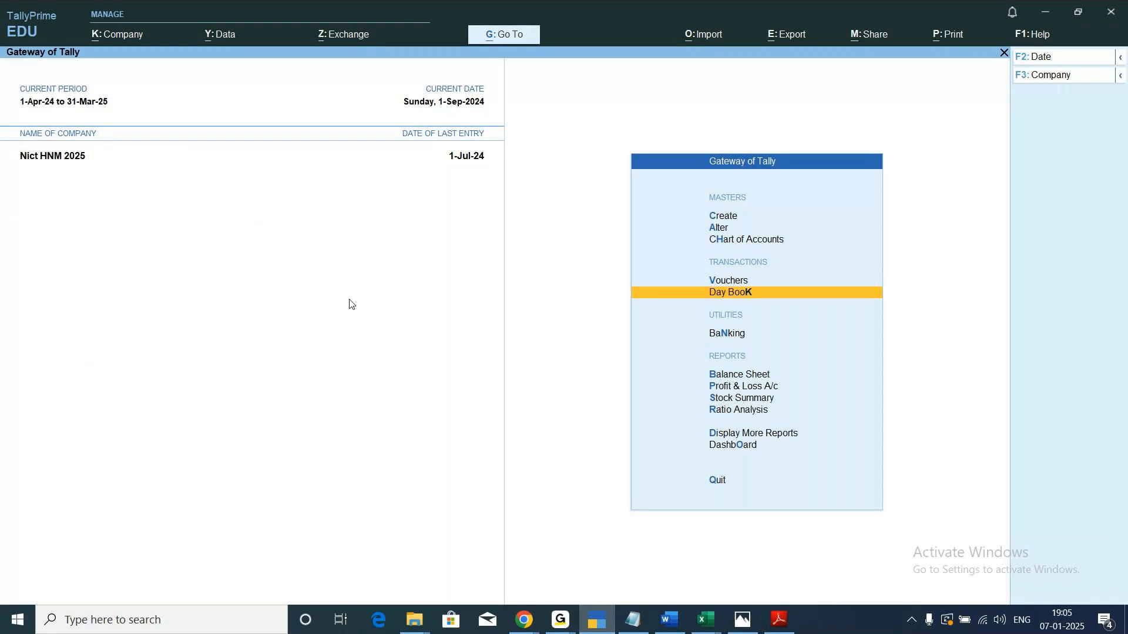
left_click(122, 36)
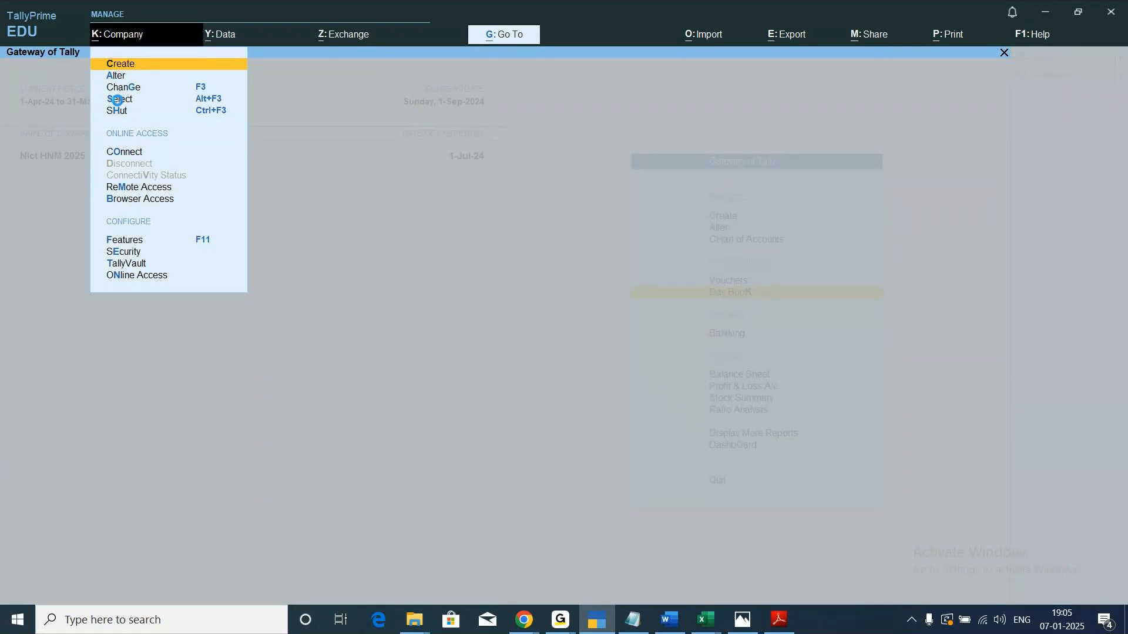
left_click(118, 101)
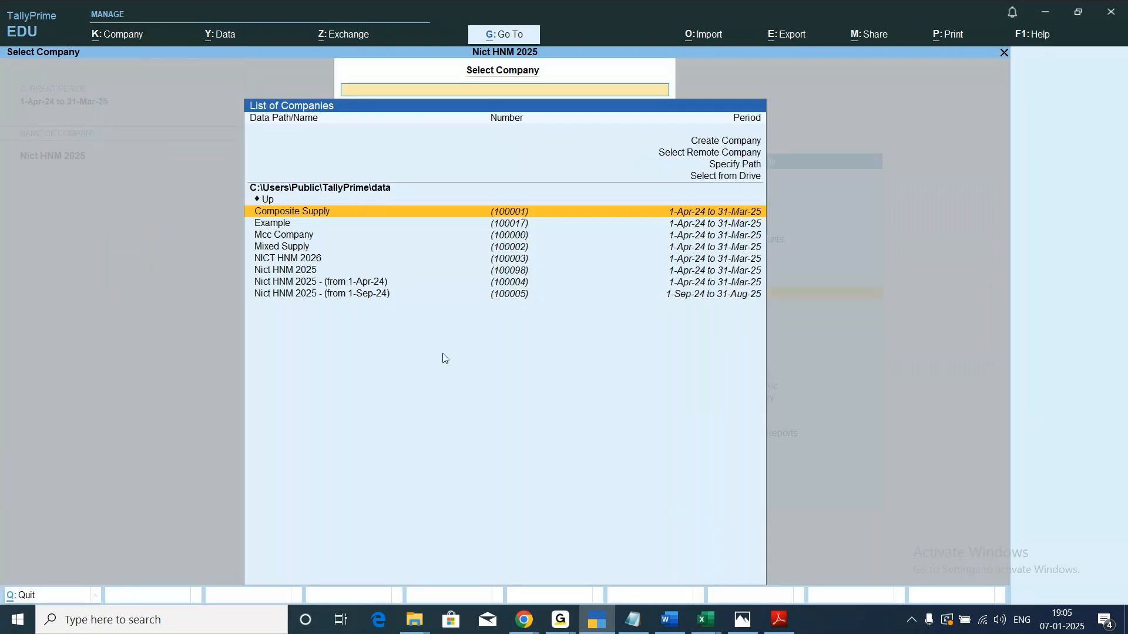
key("Down")
key("Down")
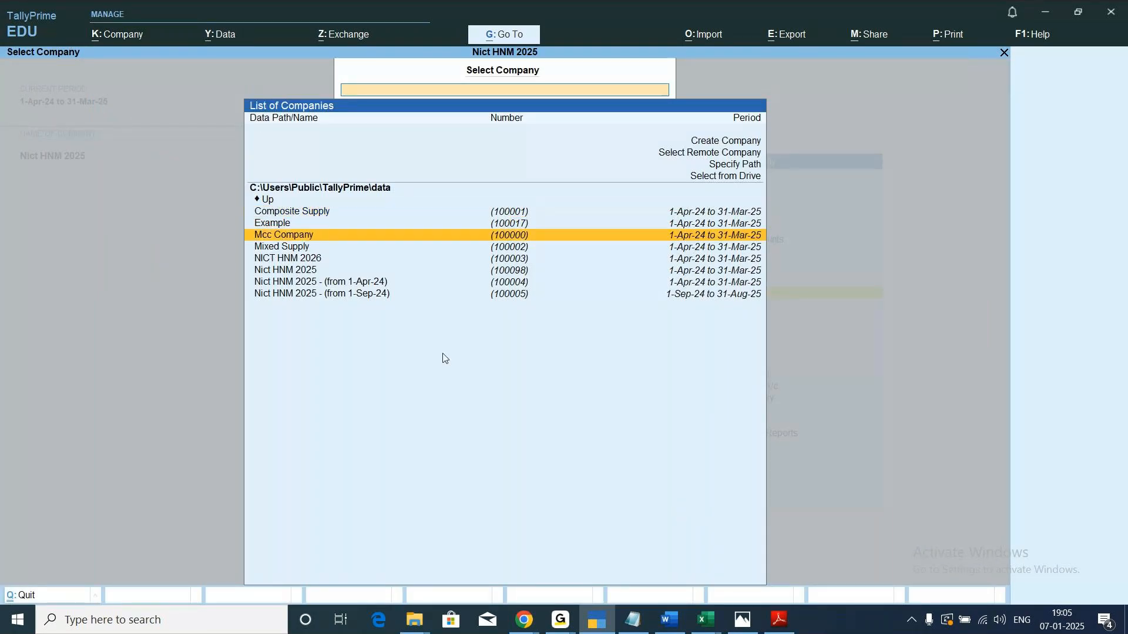
key("Return")
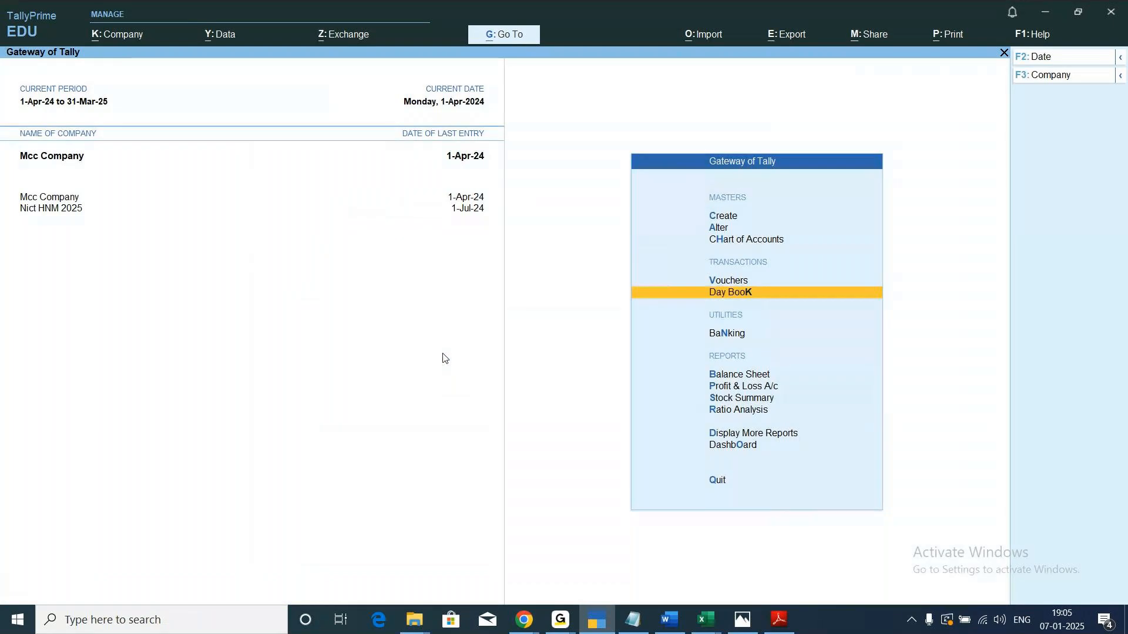
Load the Mixed Supply company from the company data list as an additional open company.
left_click(118, 37)
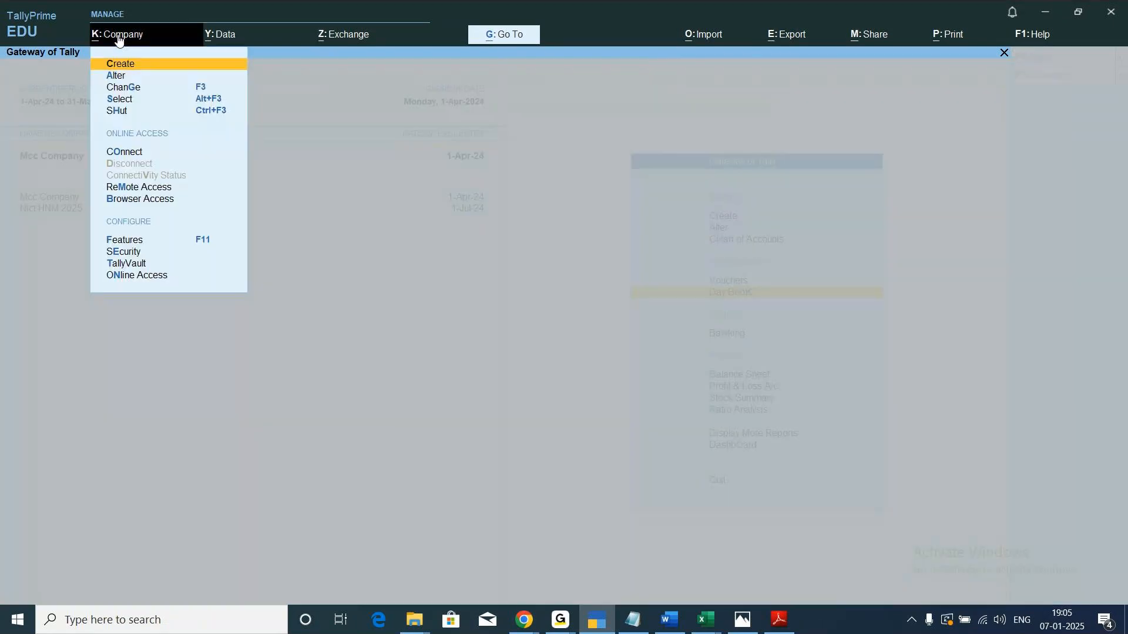
key("Down")
key("Down")
key("Down")
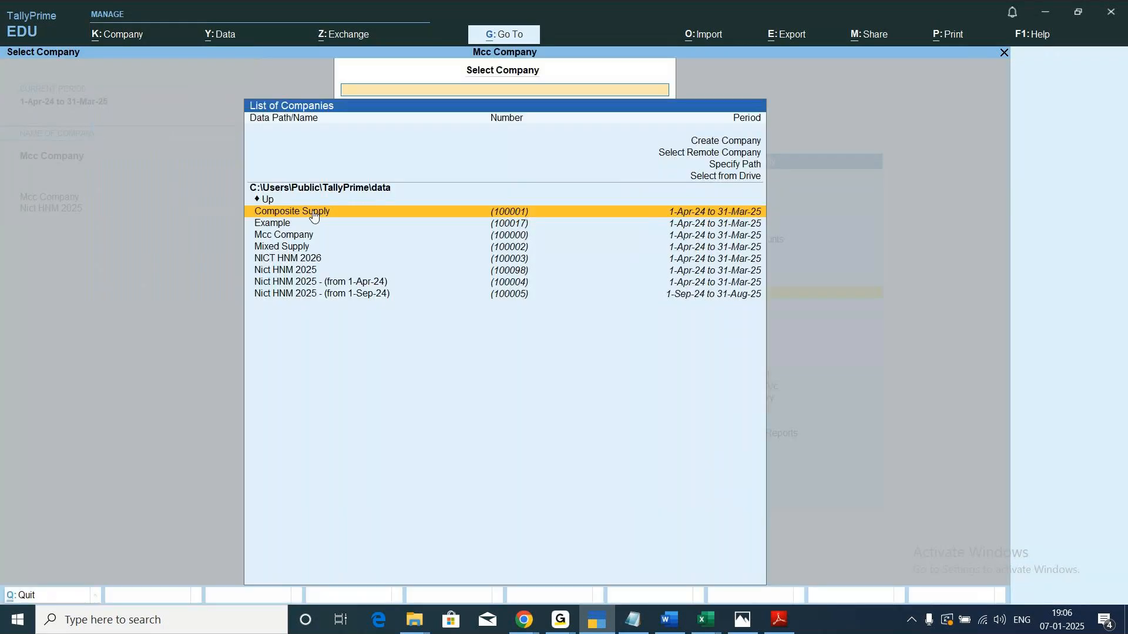
key("Down")
key("Down")
key("Down")
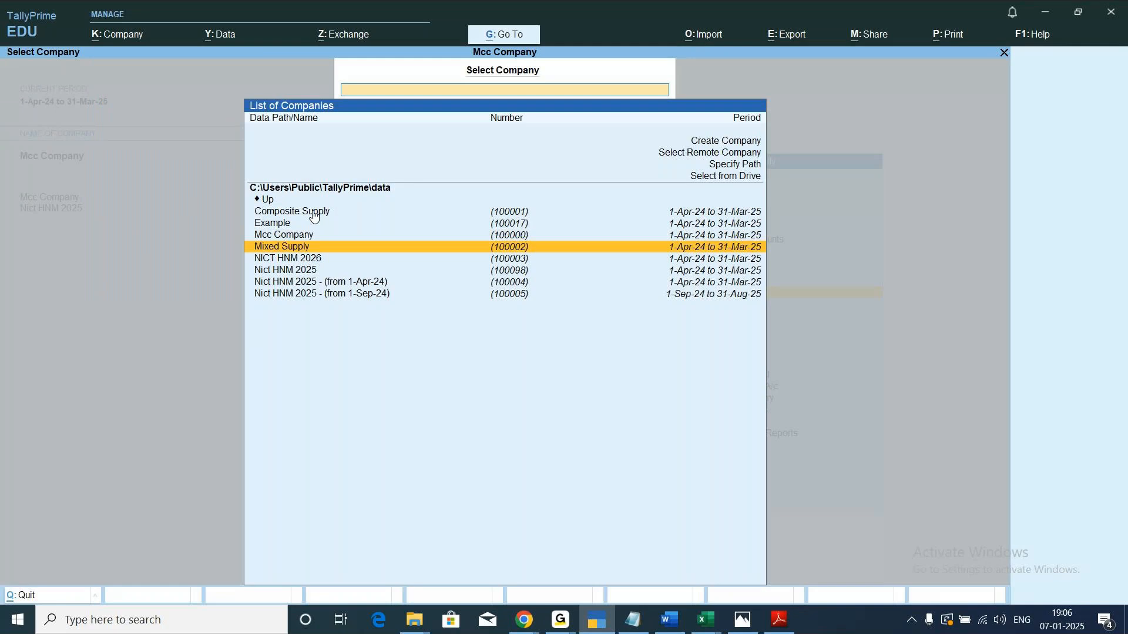
key("Return")
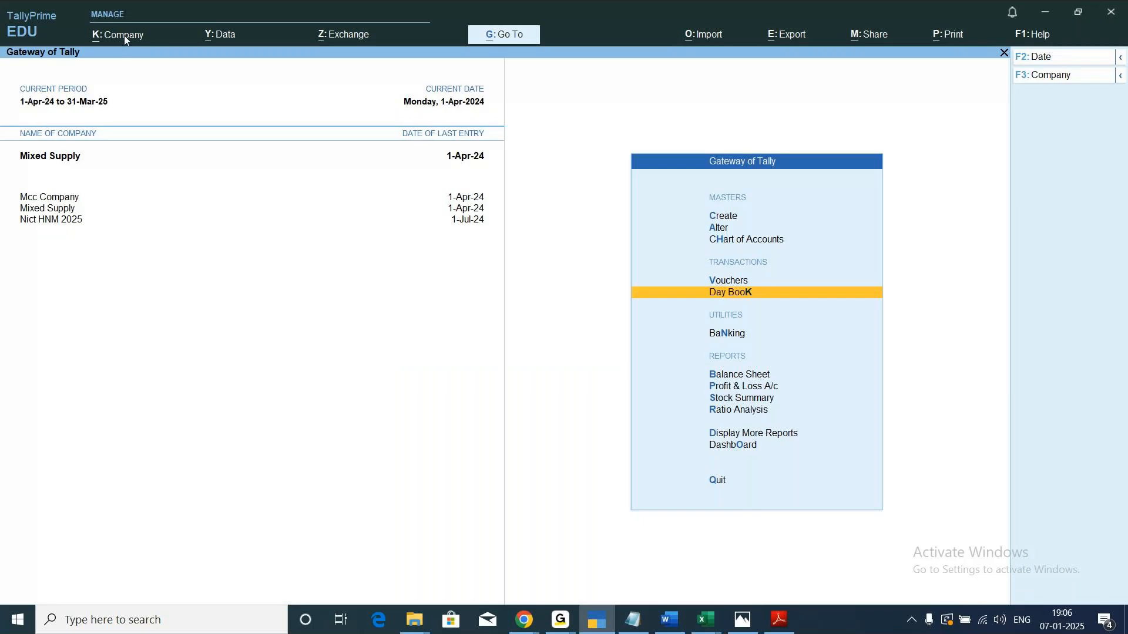
Load the Composite Supply company from the company data list as another open company.
left_click(125, 35)
key("Down")
key("Down")
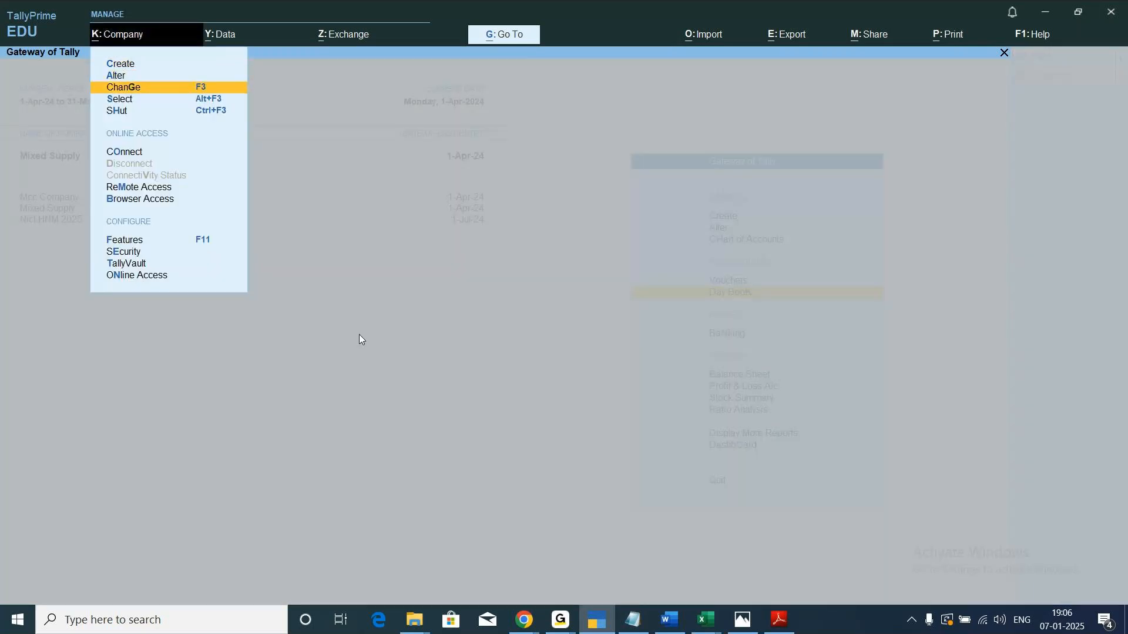
key("Down")
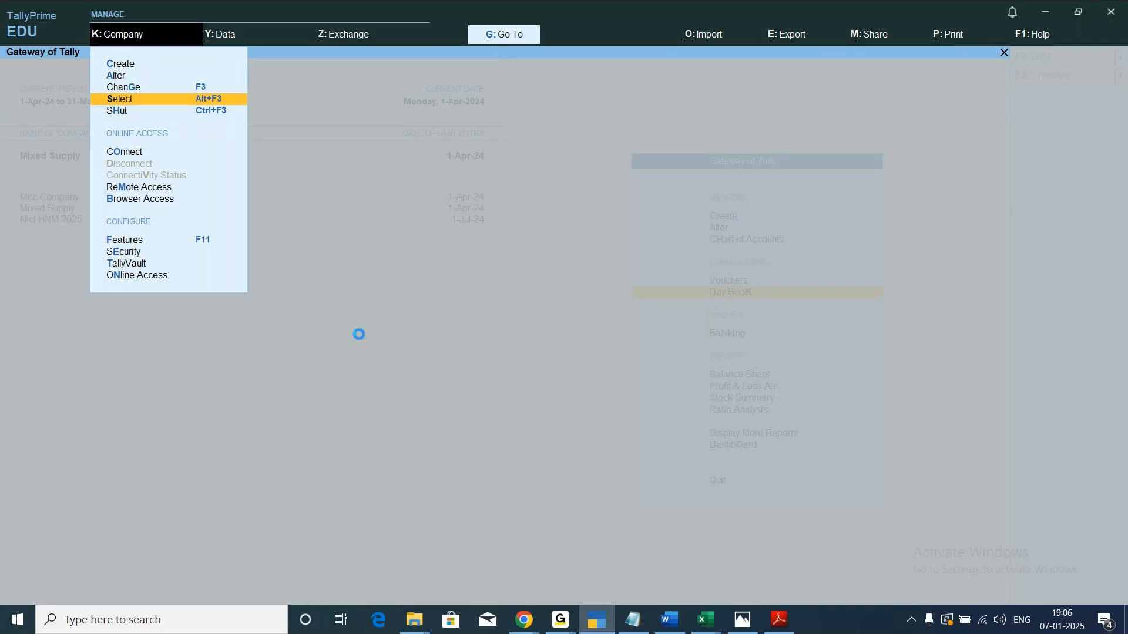
key("Return")
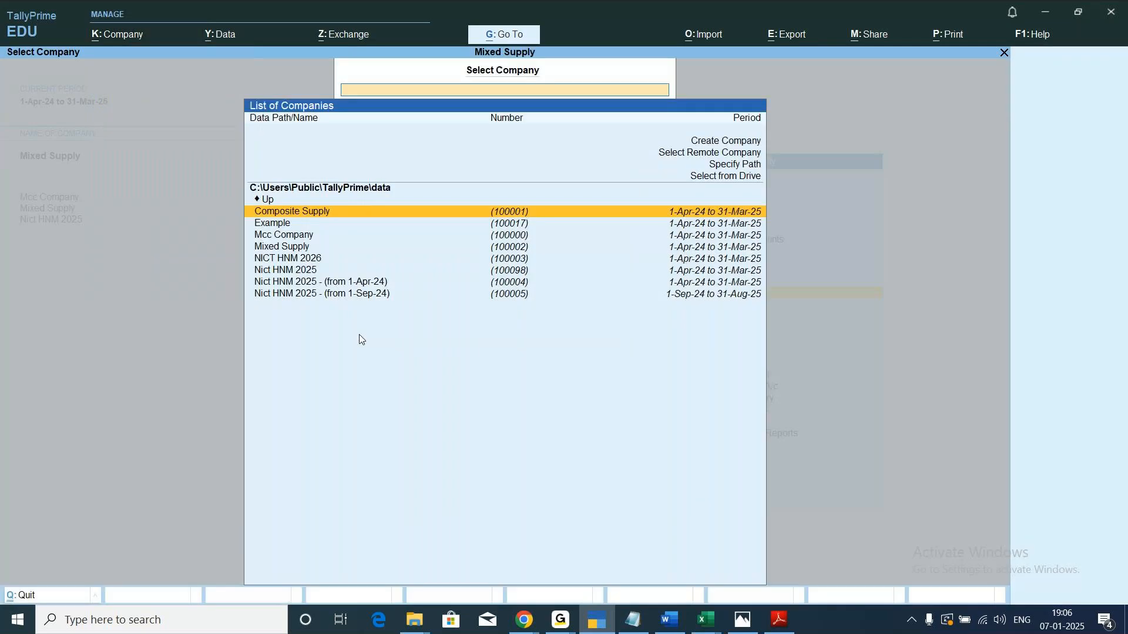
key("Return")
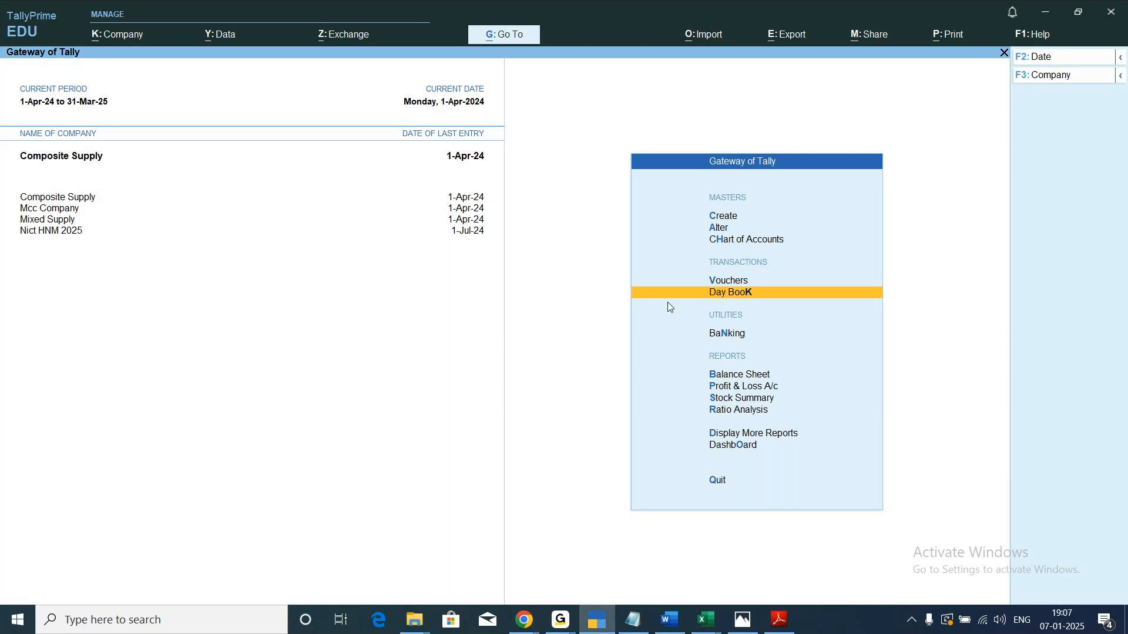
left_click(561, 622)
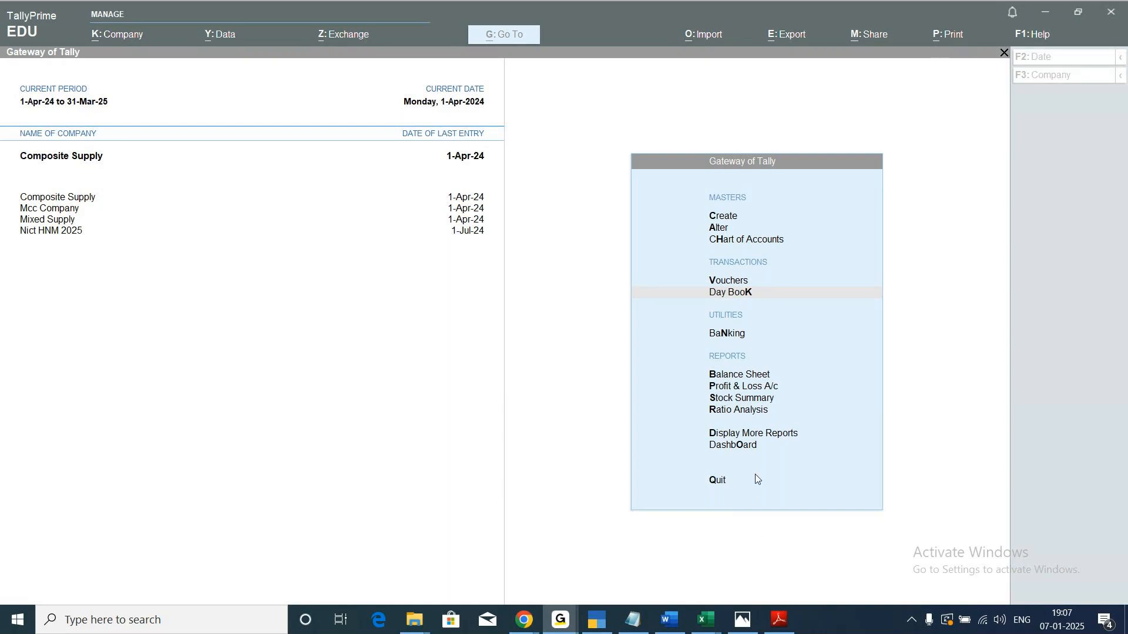
left_click(600, 627)
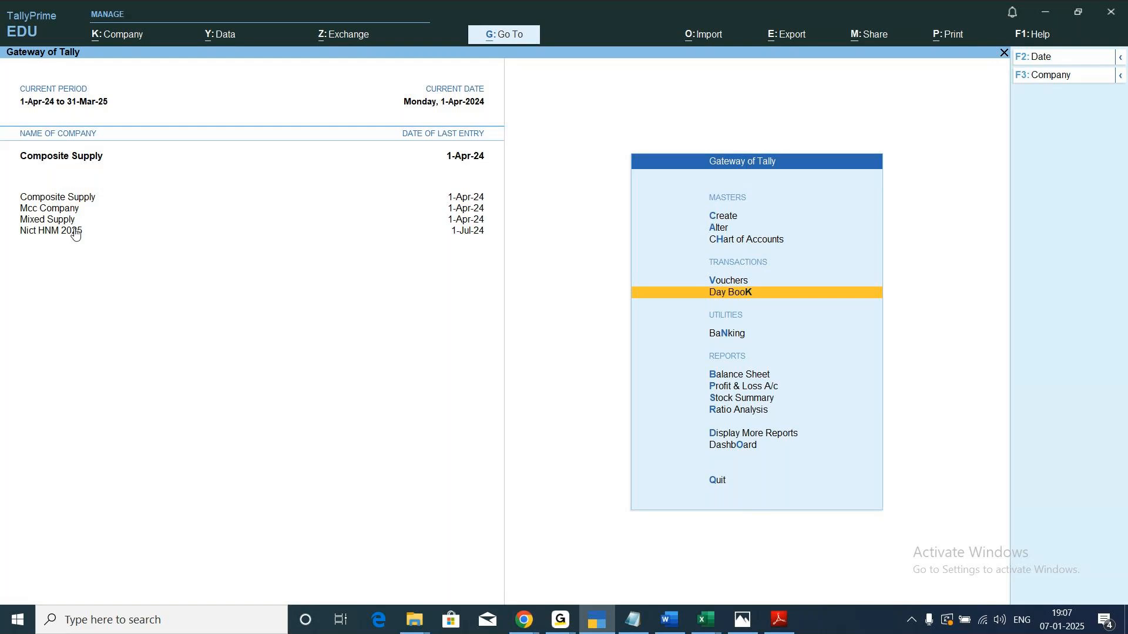
Start creating a group company with "MCC Groups" as its company name and mailing name.
left_click(120, 36)
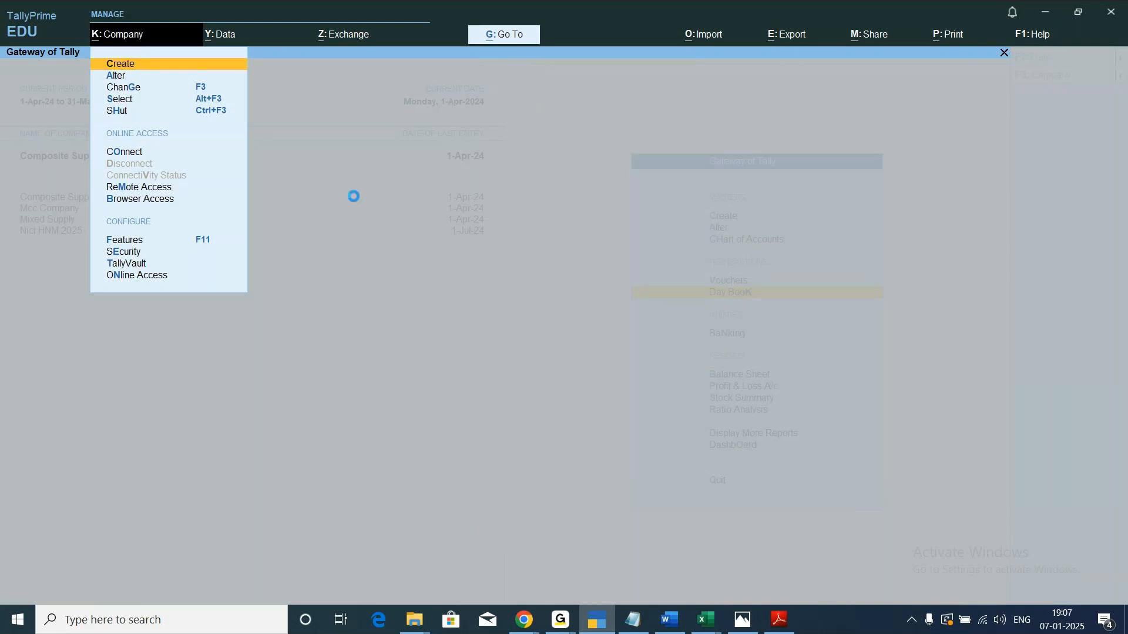
key("Return")
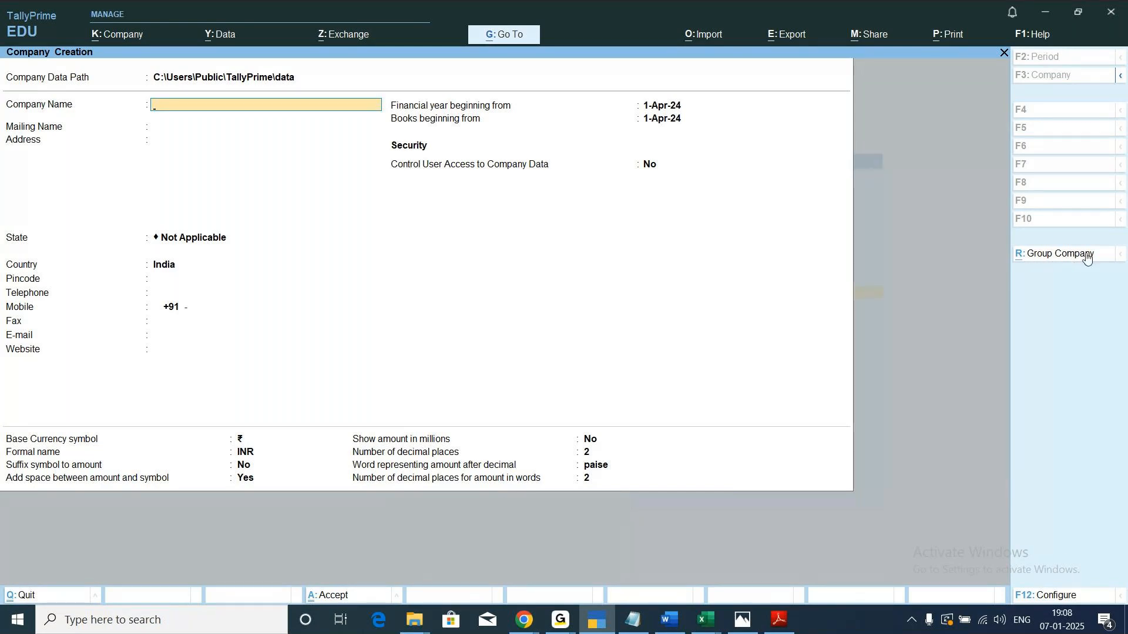
left_click(1055, 259)
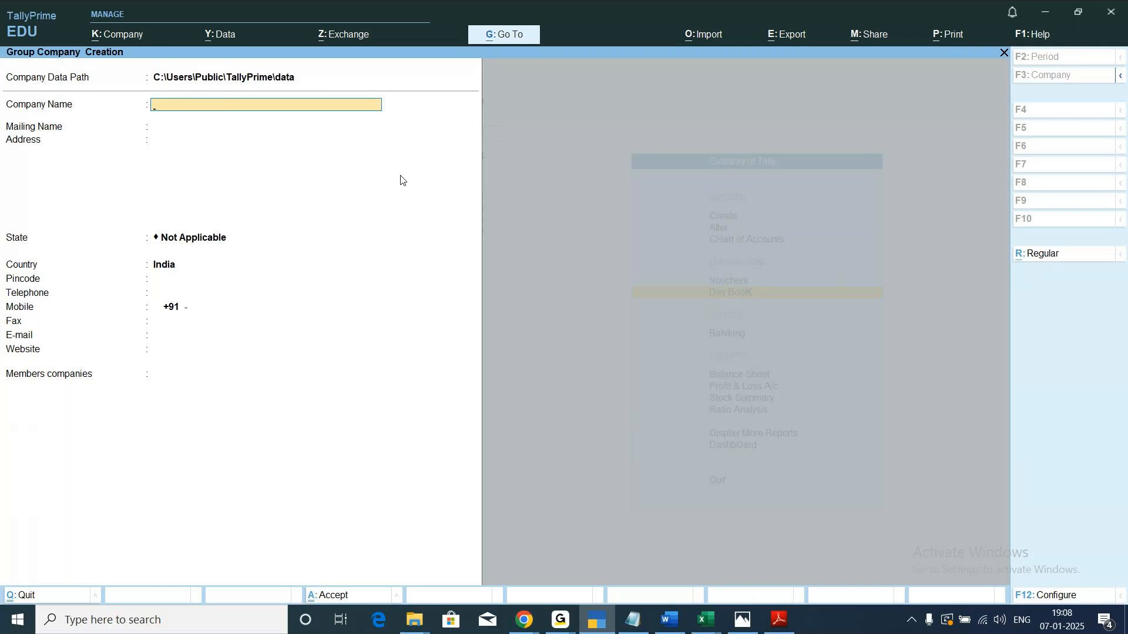
type("Gr")
key("BackSpace")
key("BackSpace")
key("BackSpace")
type("MCC Groups")
key("Return")
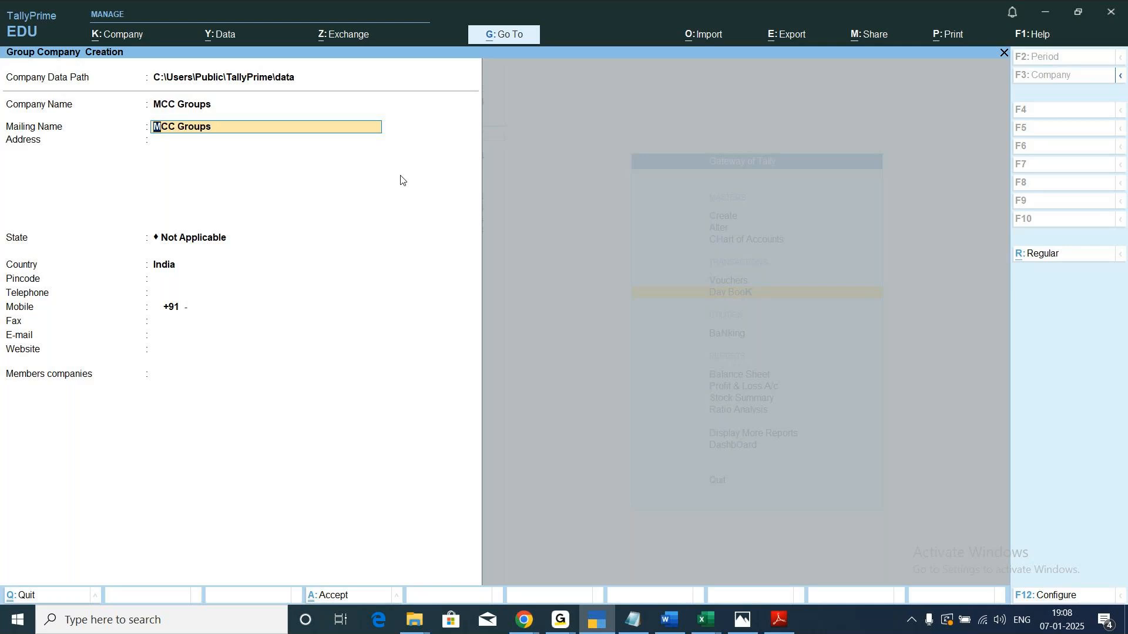
key("Return")
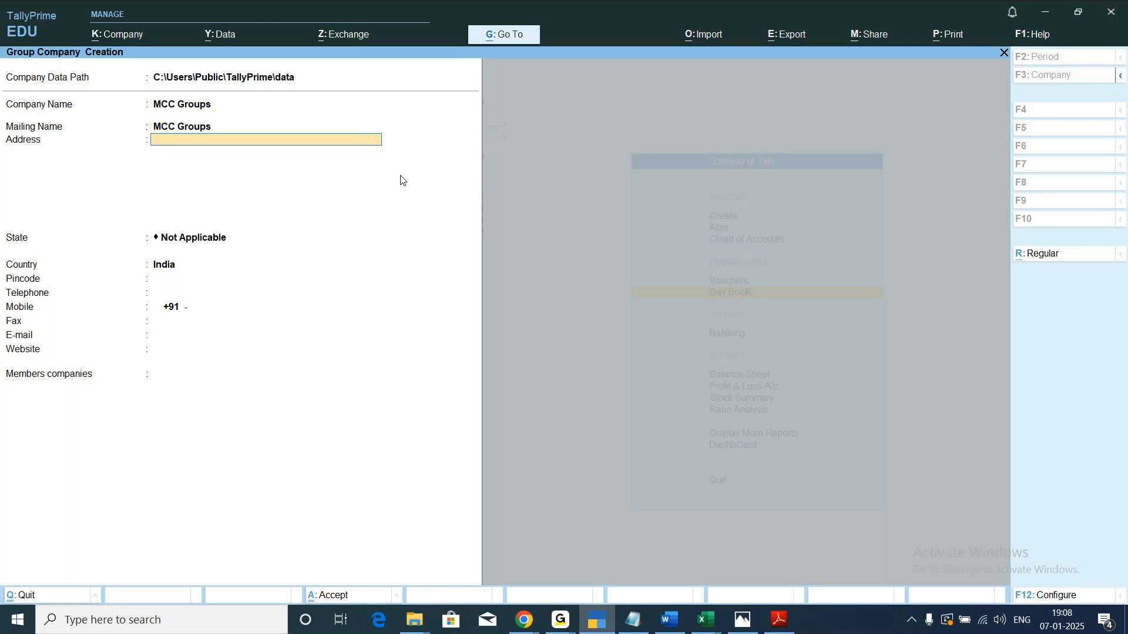
Set the group company's state to Karnataka, leaving the address, pincode and contact details blank.
key("Return")
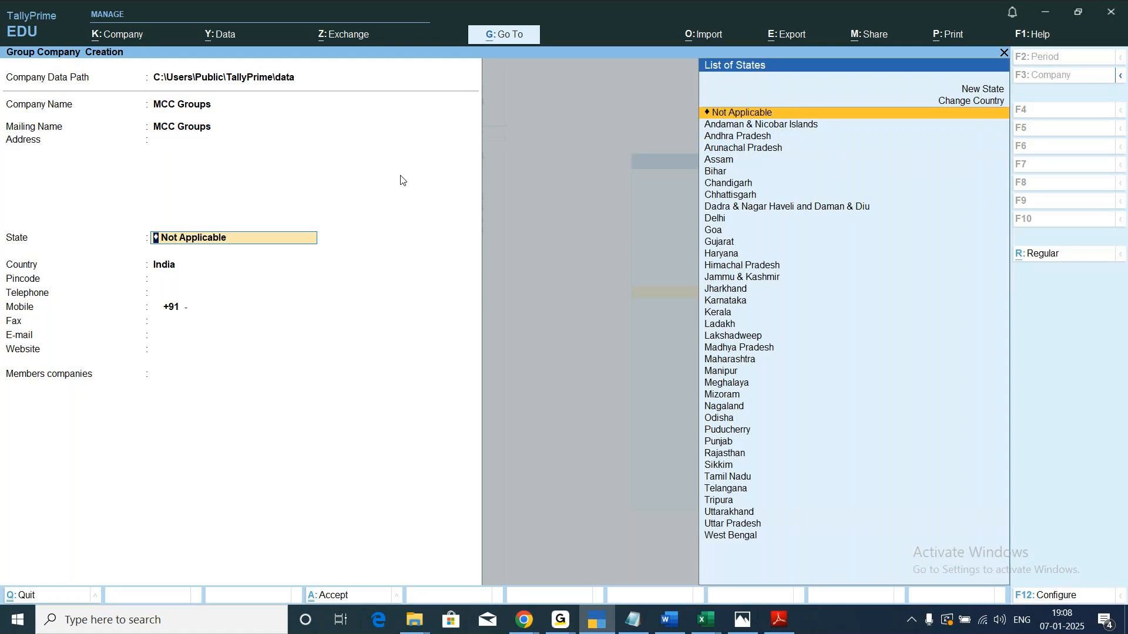
type("Ka")
key("Return")
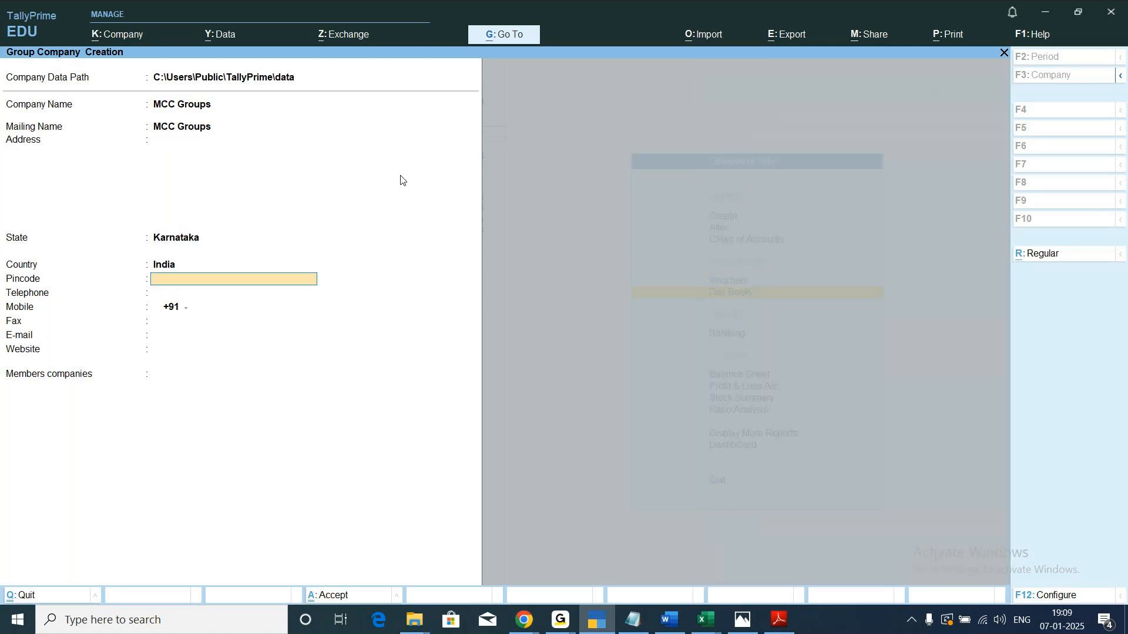
key("Return")
key("Return")
key("Return")
key("Return")
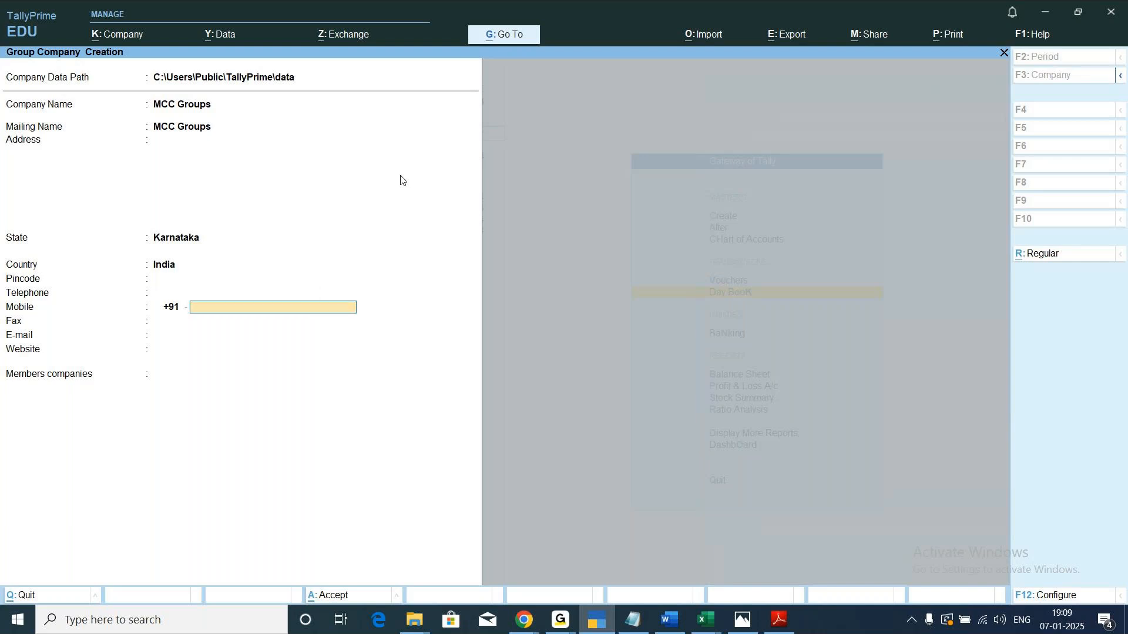
key("Return")
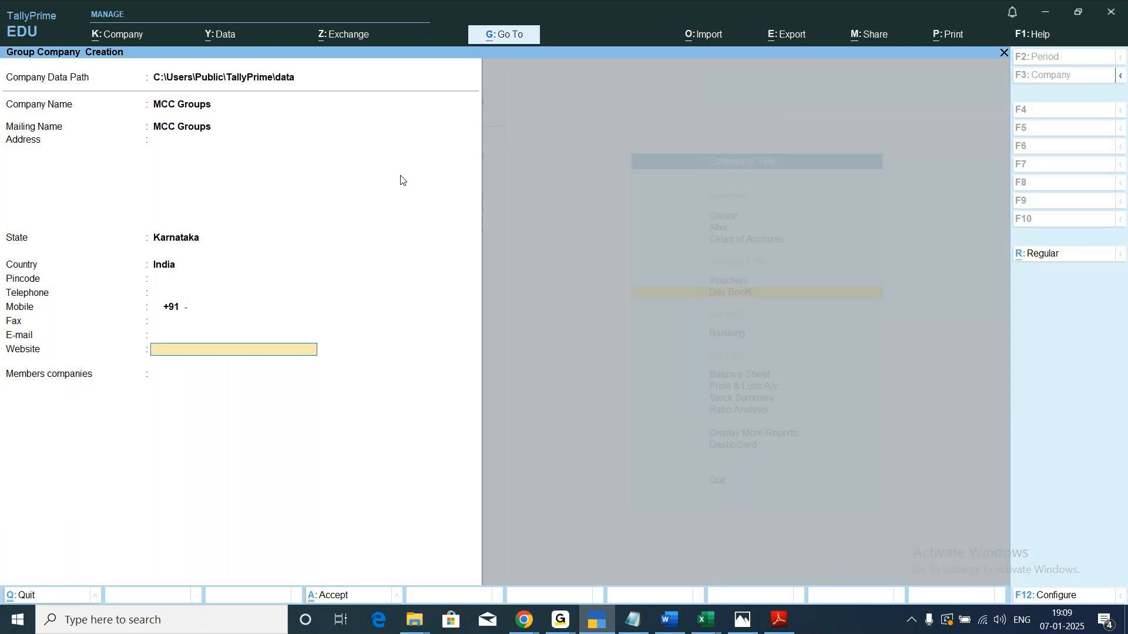
key("Return")
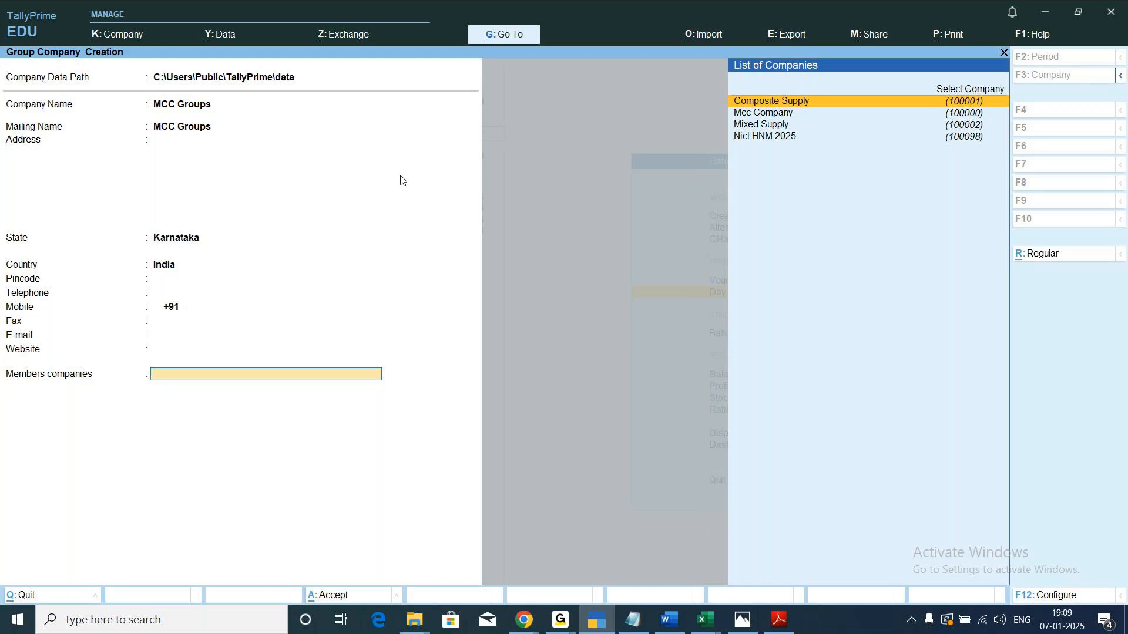
Add Composite Supply, Mcc Company, Mixed Supply and Nict HNM 2025 as member companies and save the group company.
key("Return")
key("Return")
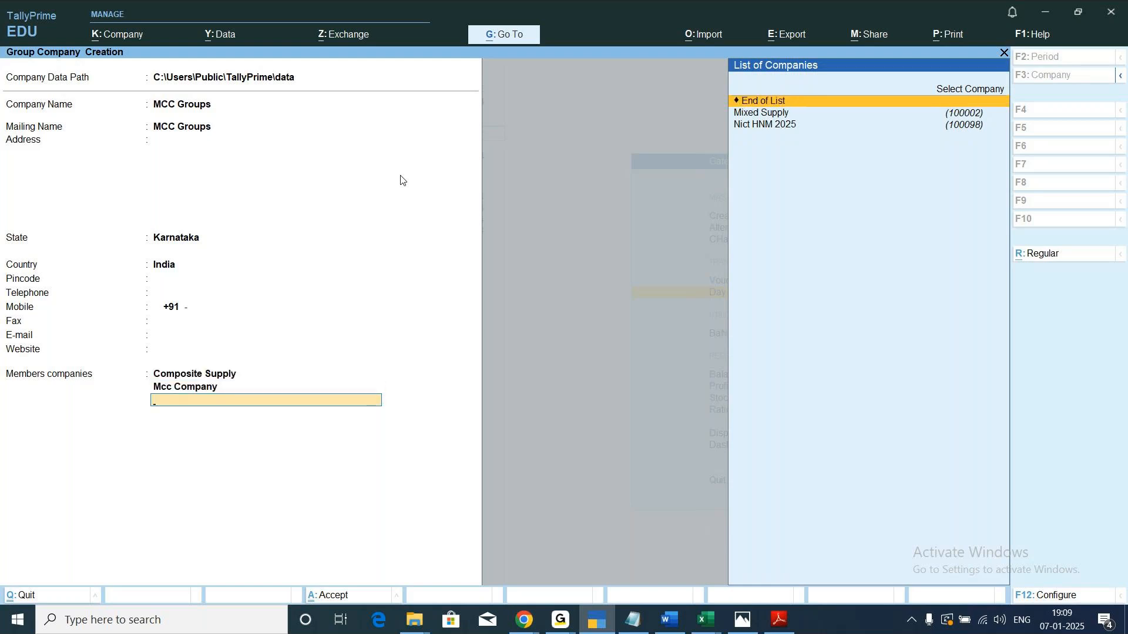
key("Down")
key("Return")
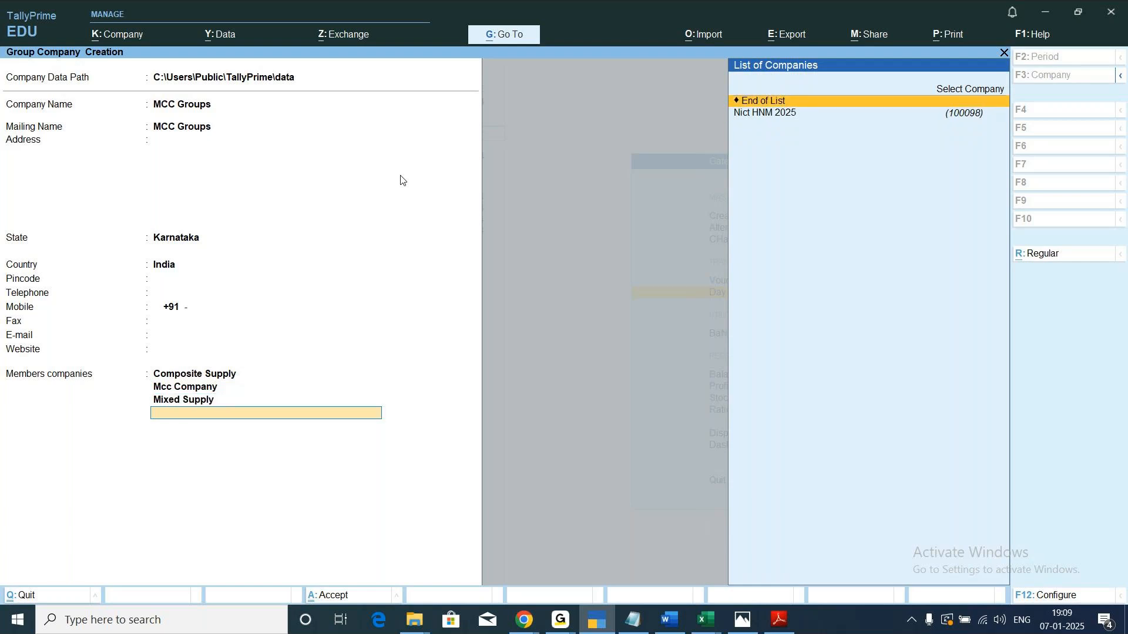
key("Down")
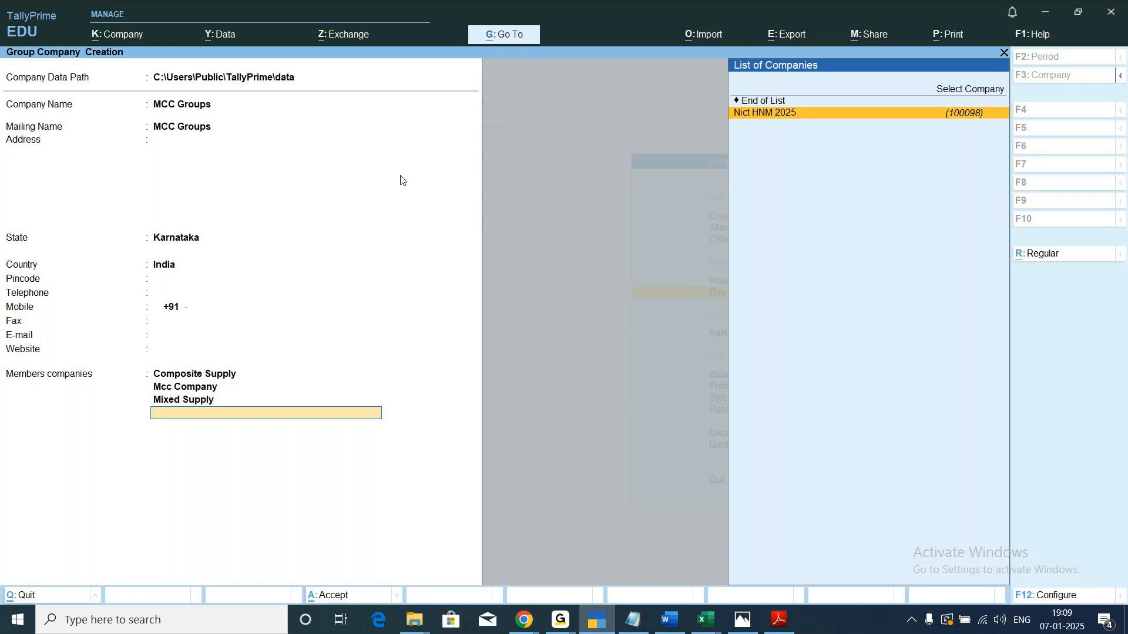
key("Return")
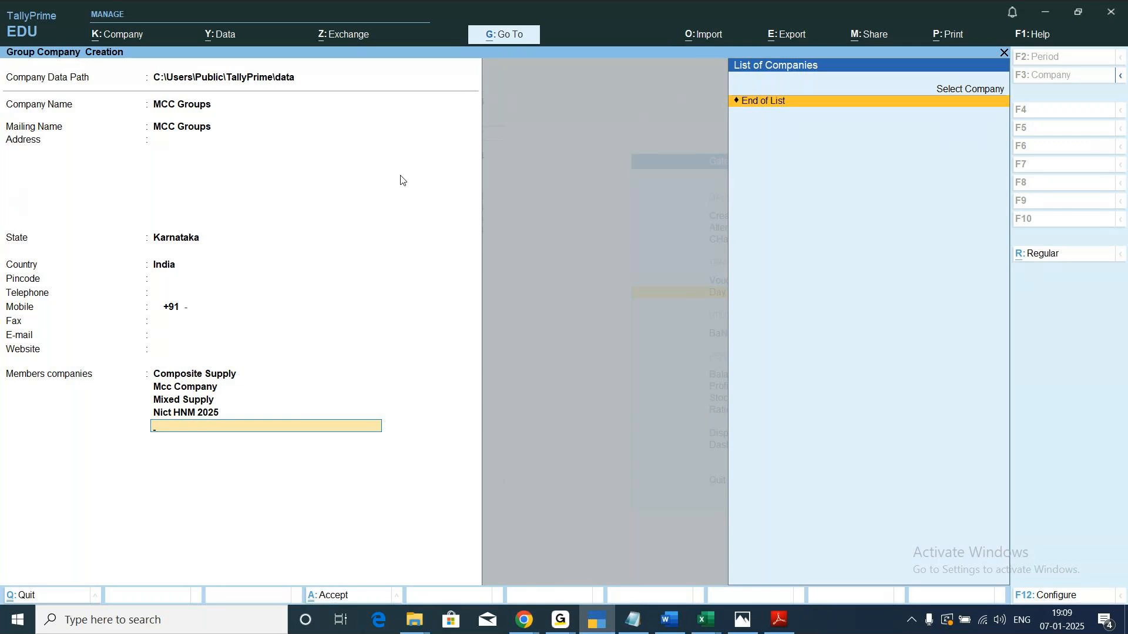
key("Return")
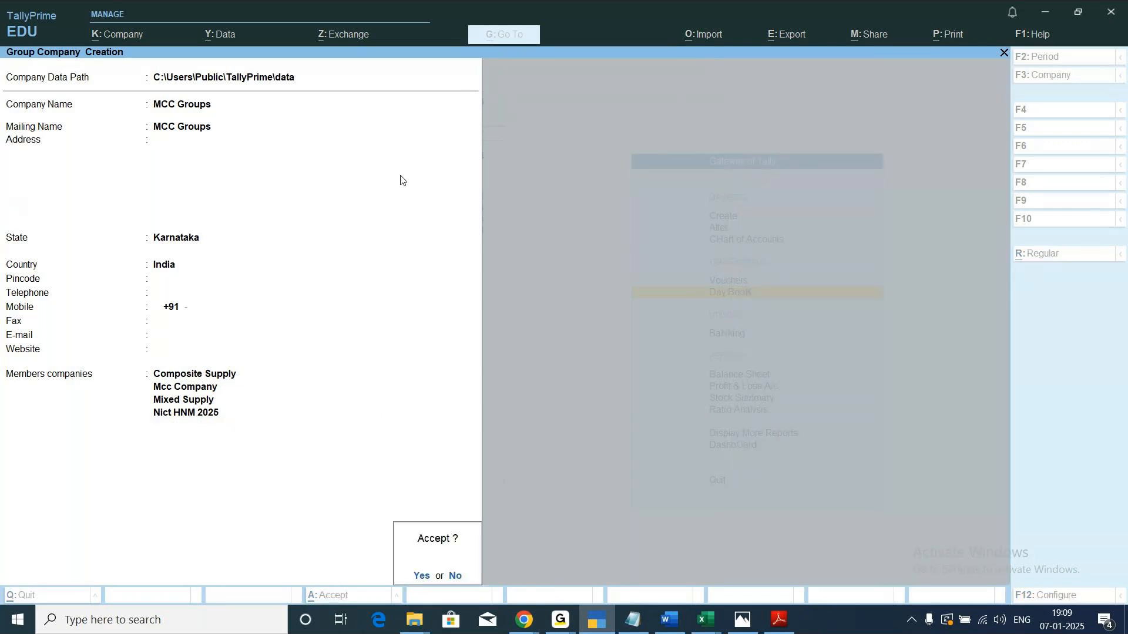
key("Return")
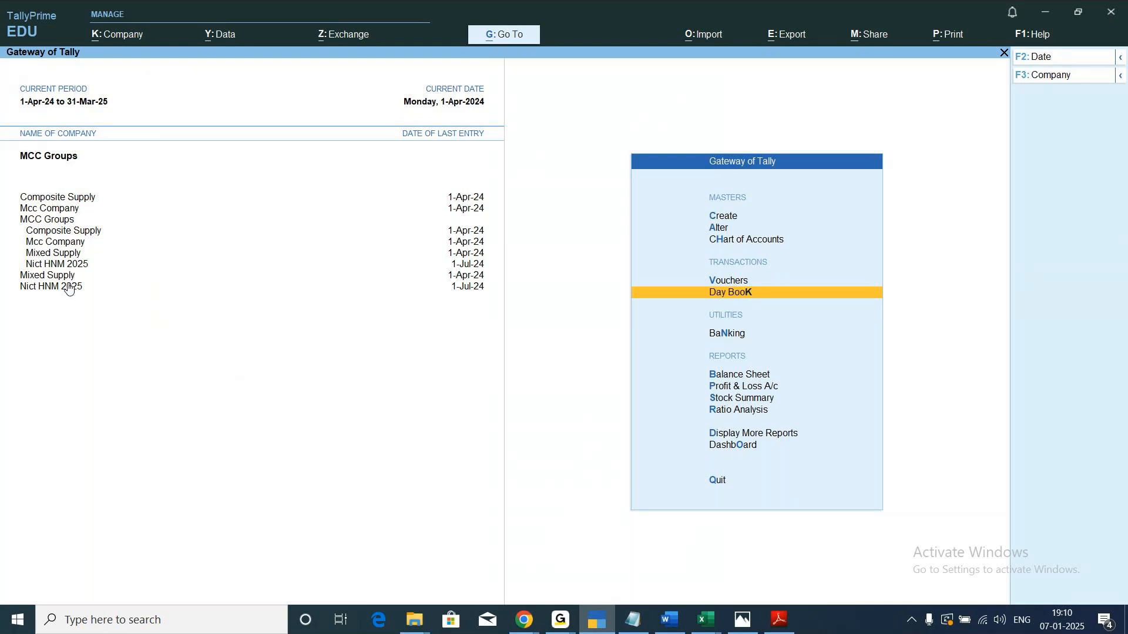
View the balance sheet of Composite Supply and that of Mcc Company, returning to the Gateway of Tally after each.
left_click(62, 200)
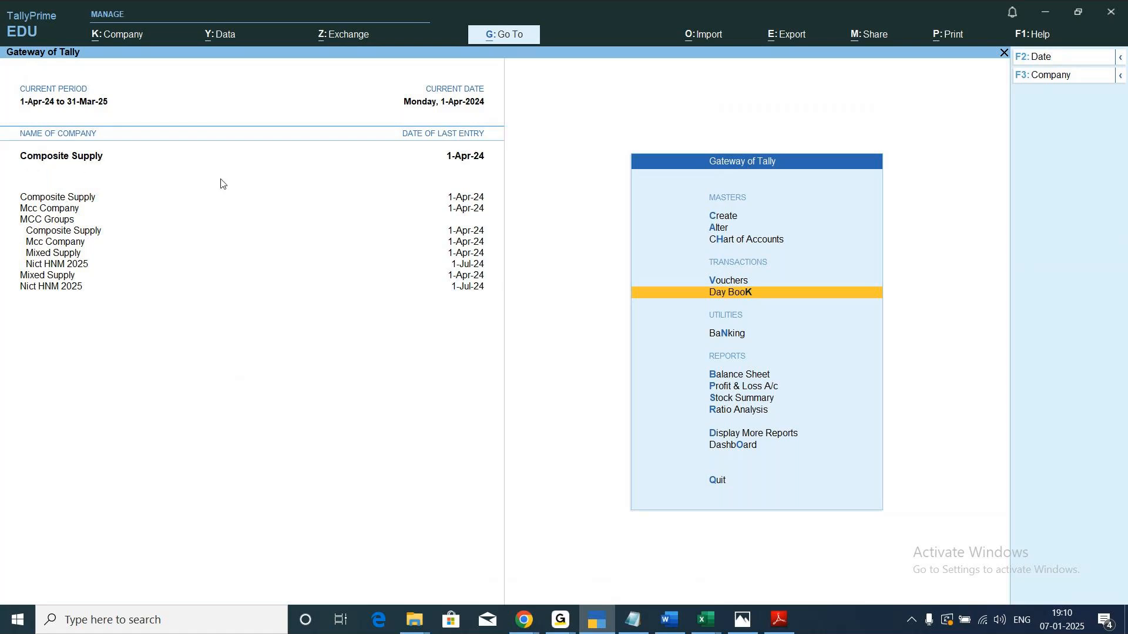
key("Down")
key("Down")
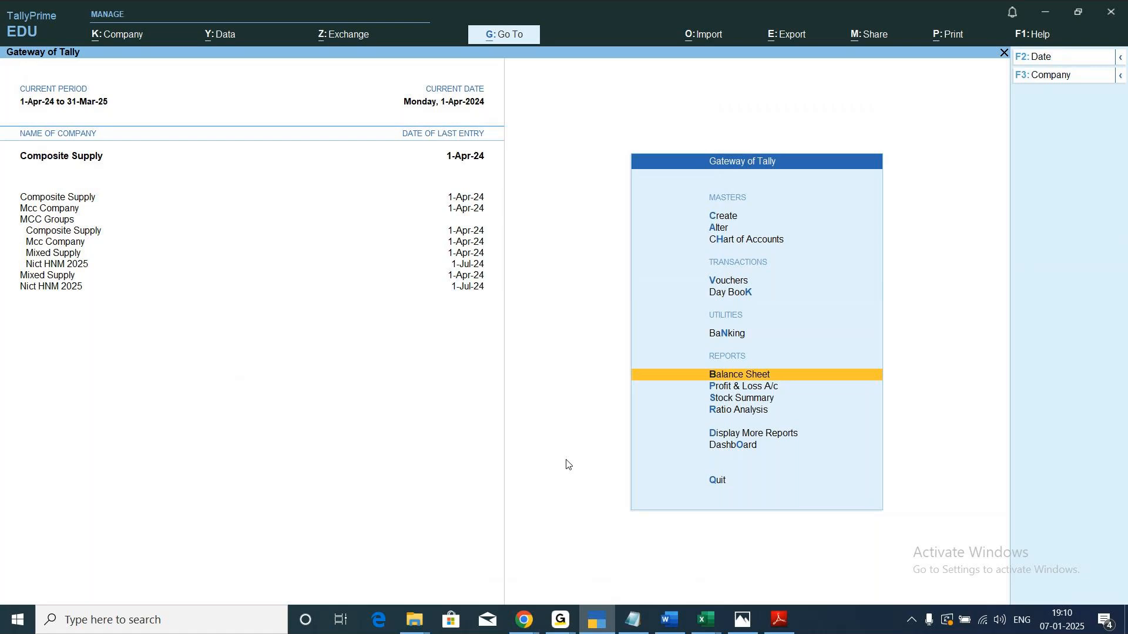
key("Return")
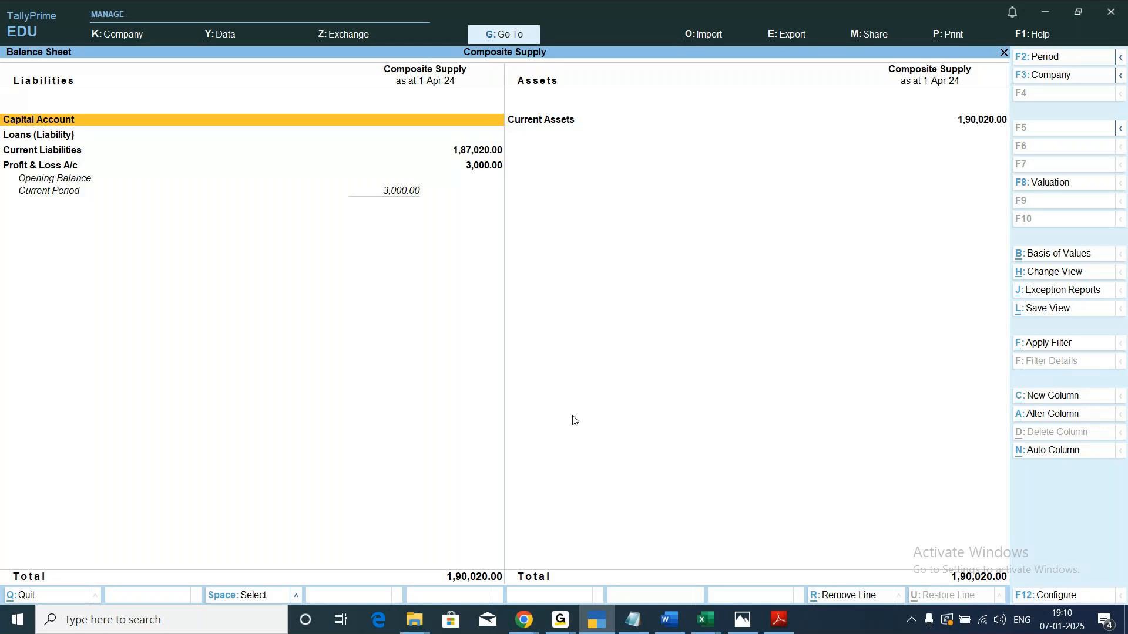
key("Escape")
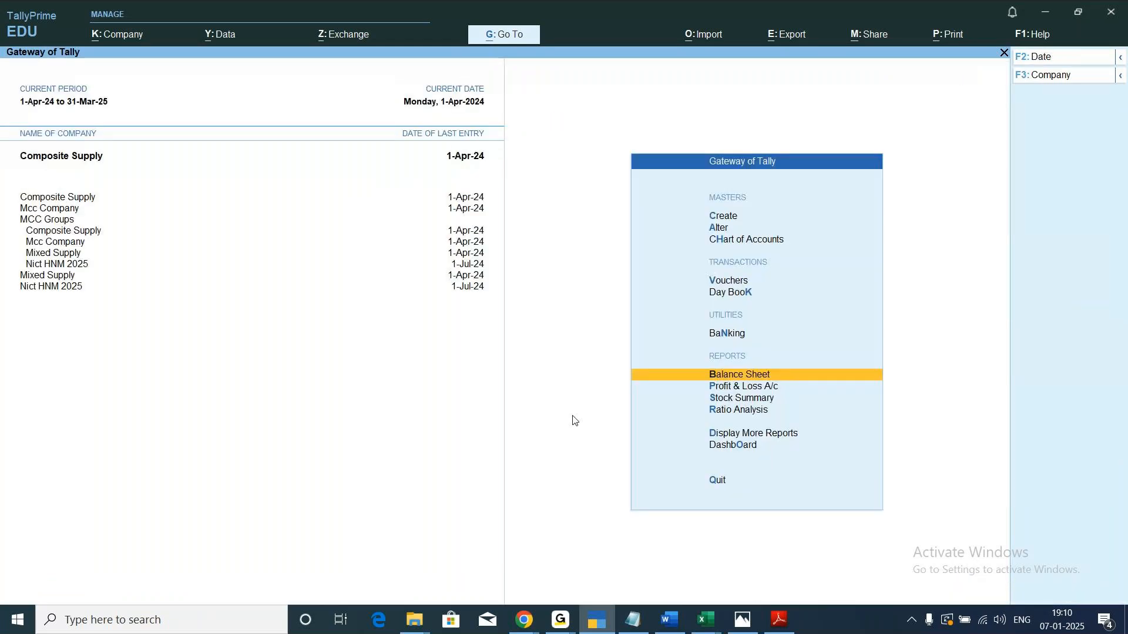
left_click(44, 209)
key("Return")
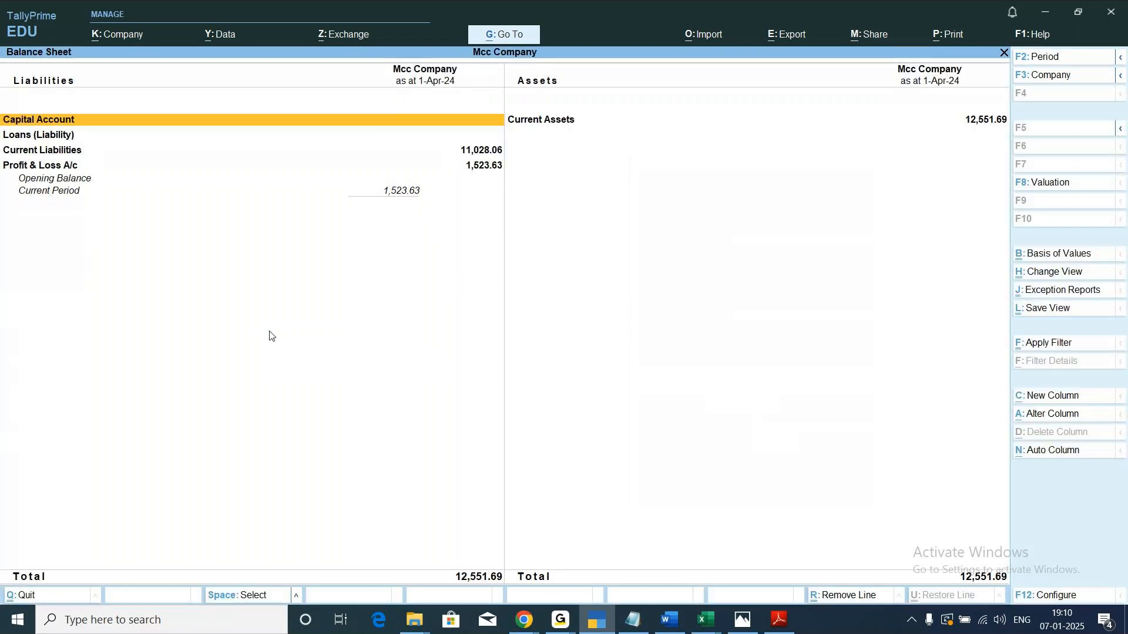
key("Escape")
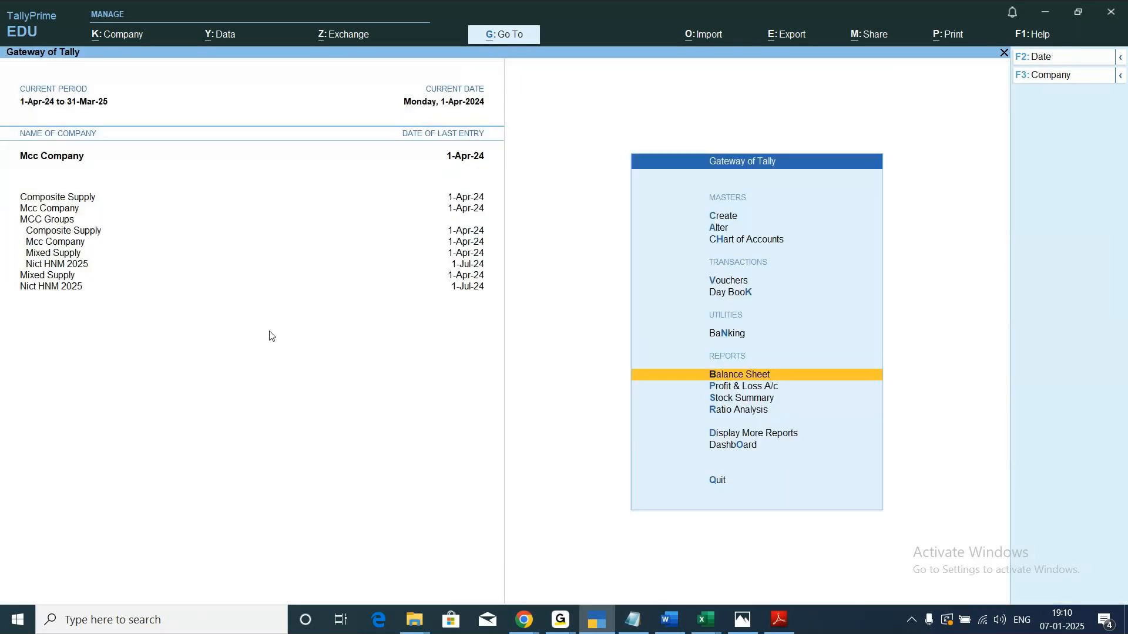
View the balance sheets of the group members Mixed Supply and Nict HNM 2025, closing each report after viewing.
key("Down")
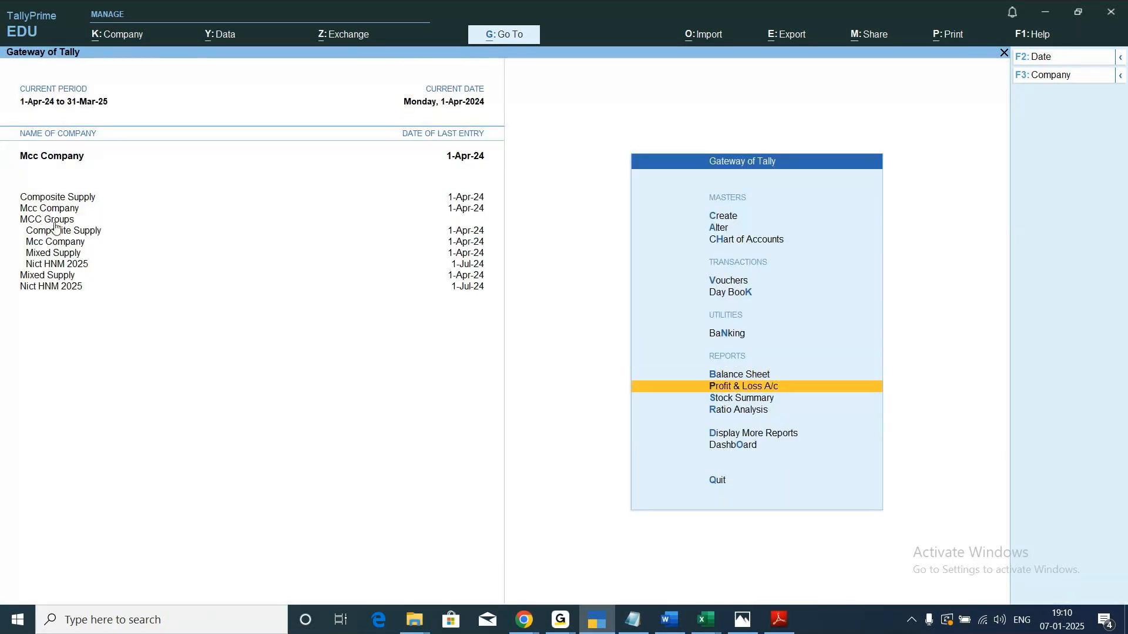
left_click(54, 256)
key("Up")
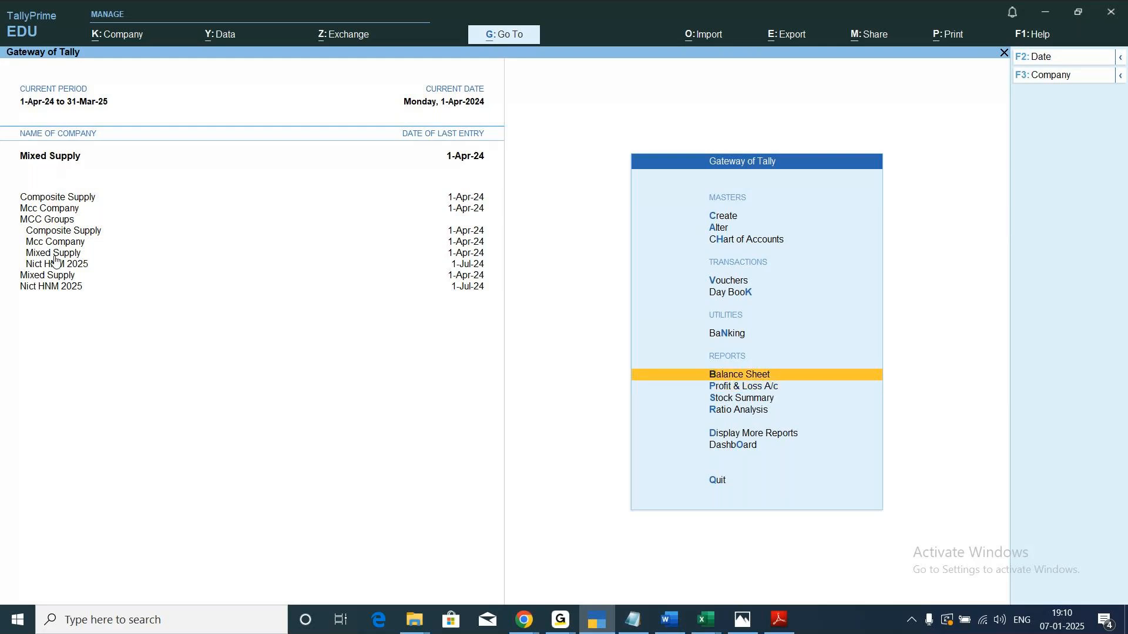
key("Return")
key("Escape")
left_click(61, 266)
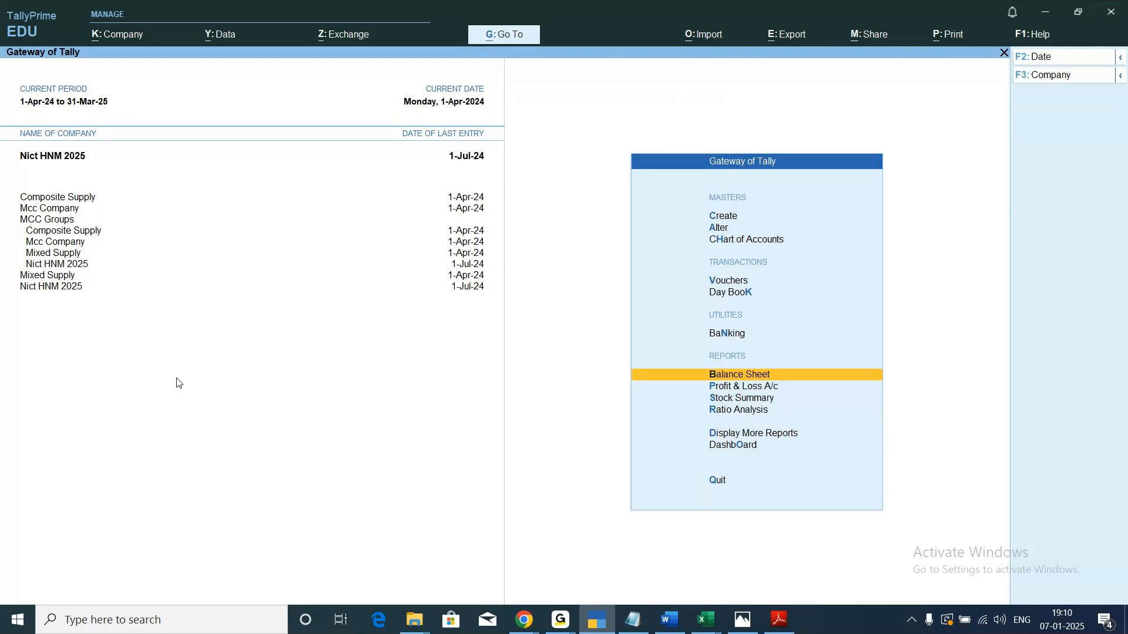
key("Return")
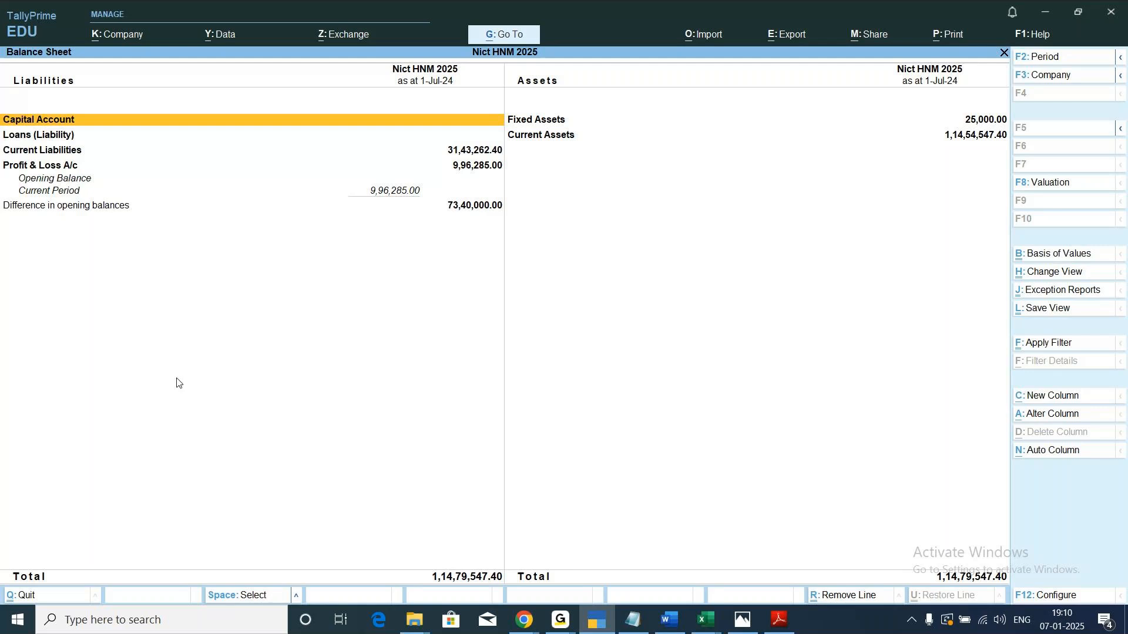
key("Escape")
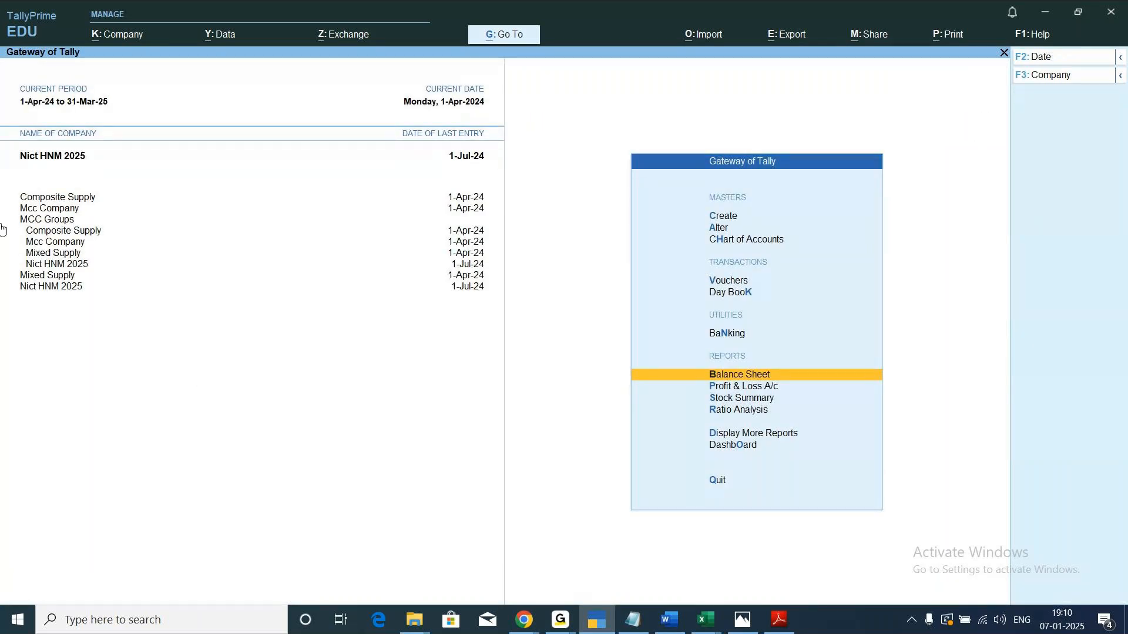
Make MCC Groups the active company, review its combined balance sheet and close the report.
left_click(41, 221)
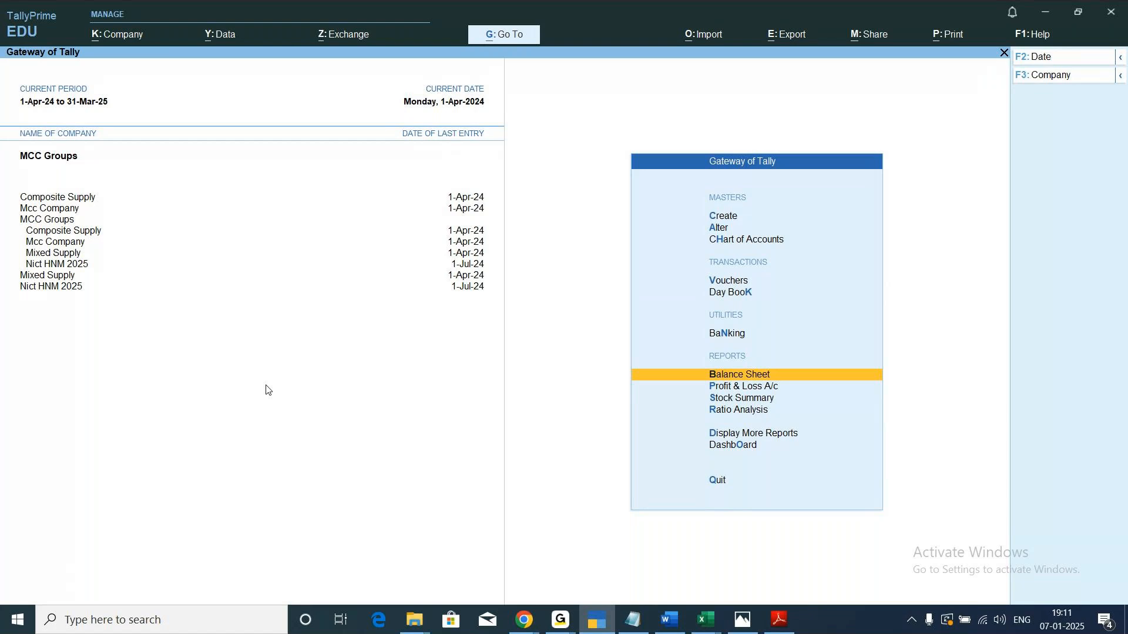
key("Return")
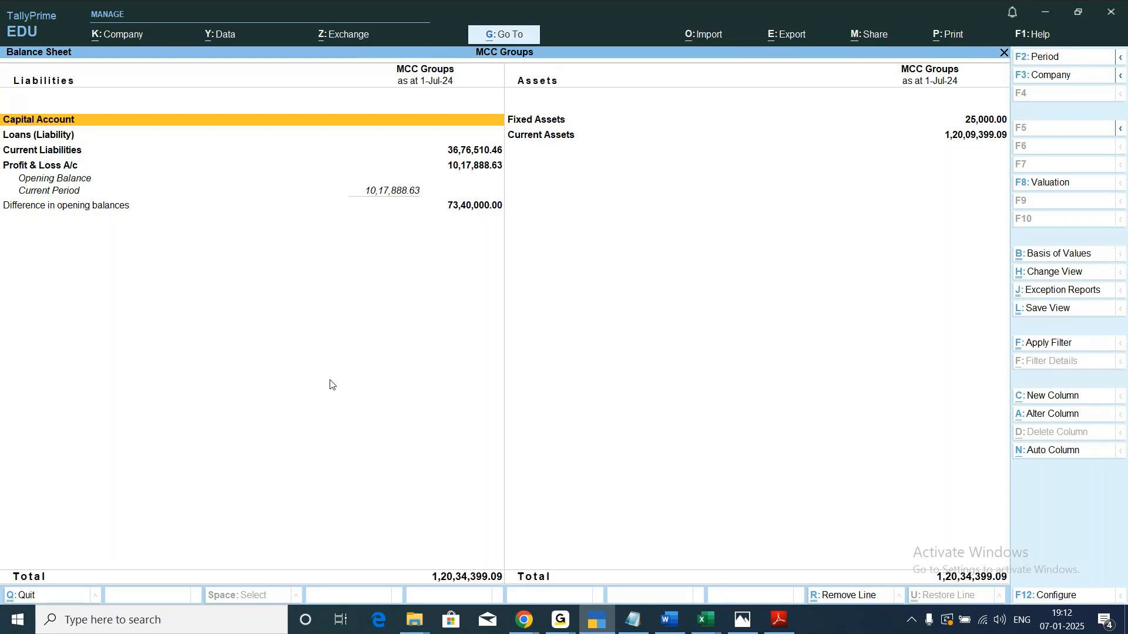
key("Escape")
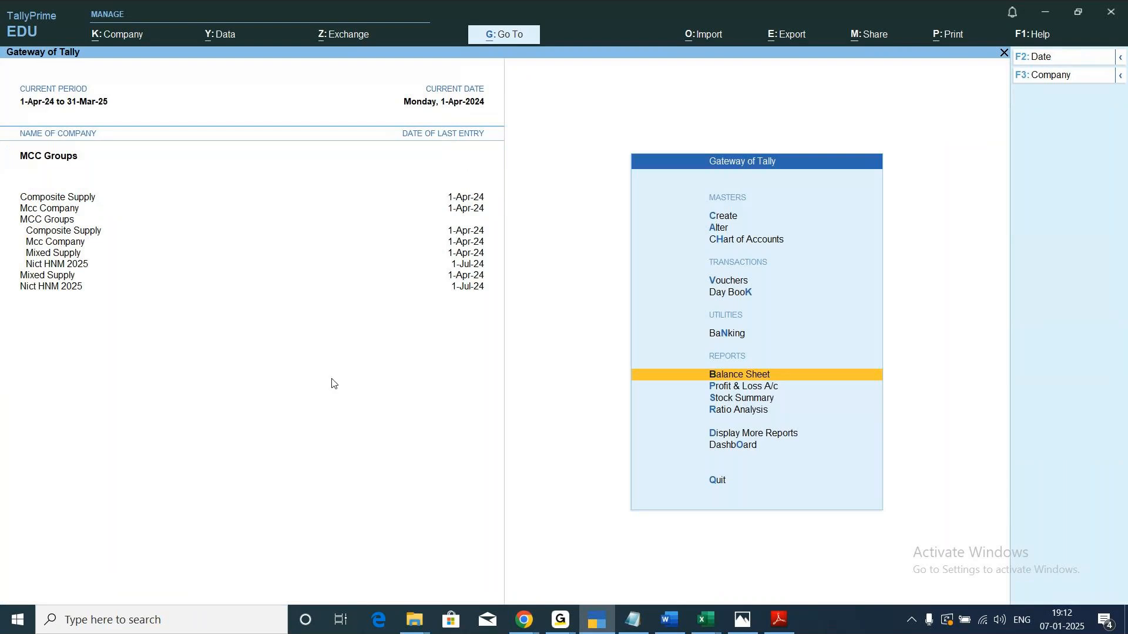
left_click(560, 621)
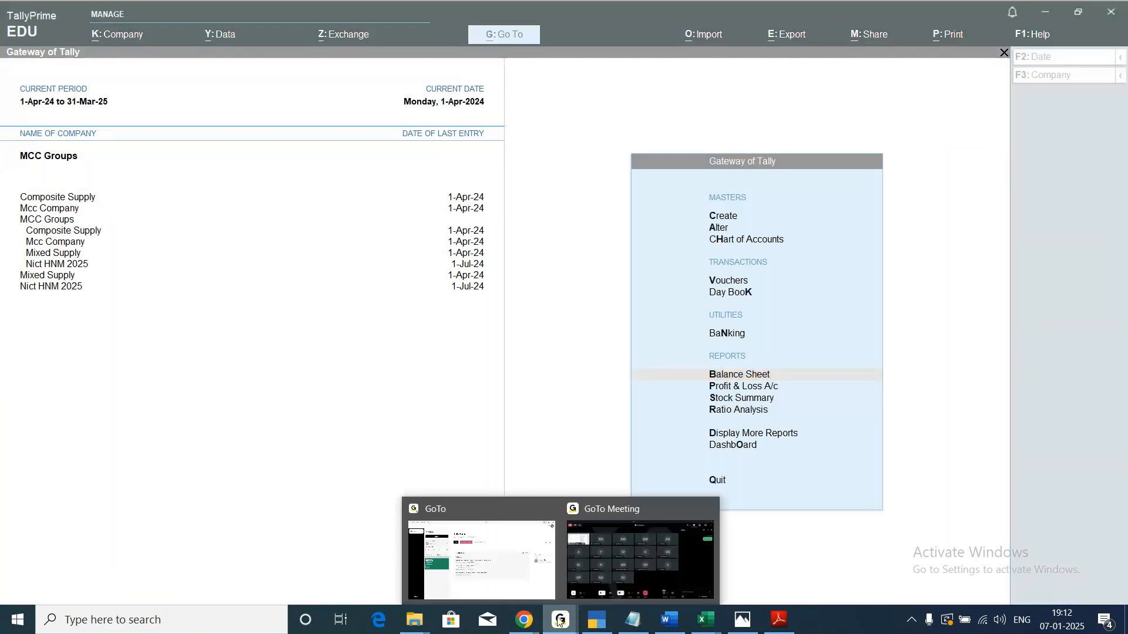
left_click(657, 558)
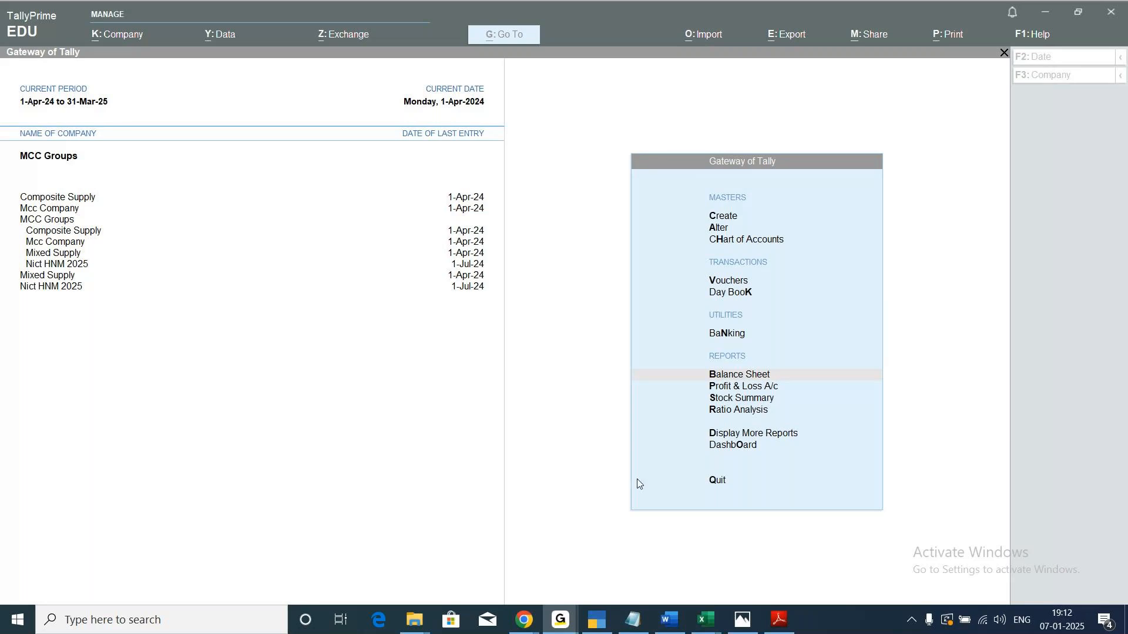
left_click(598, 621)
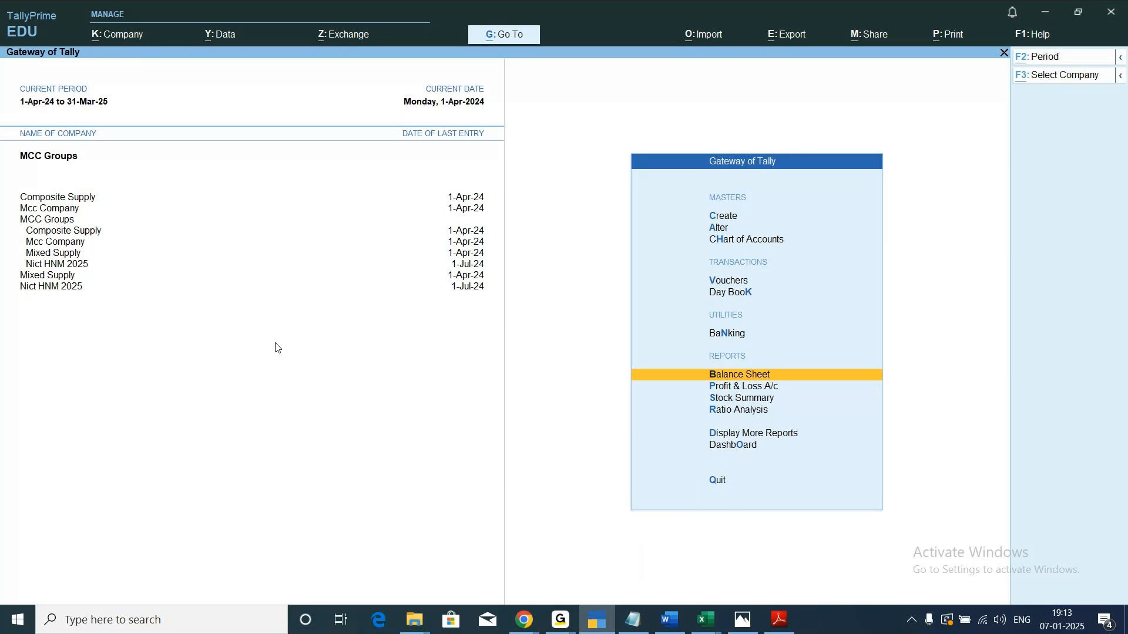
Shut the Composite Supply company.
key("alt+k")
key("Down")
key("Down")
key("Down")
key("Down")
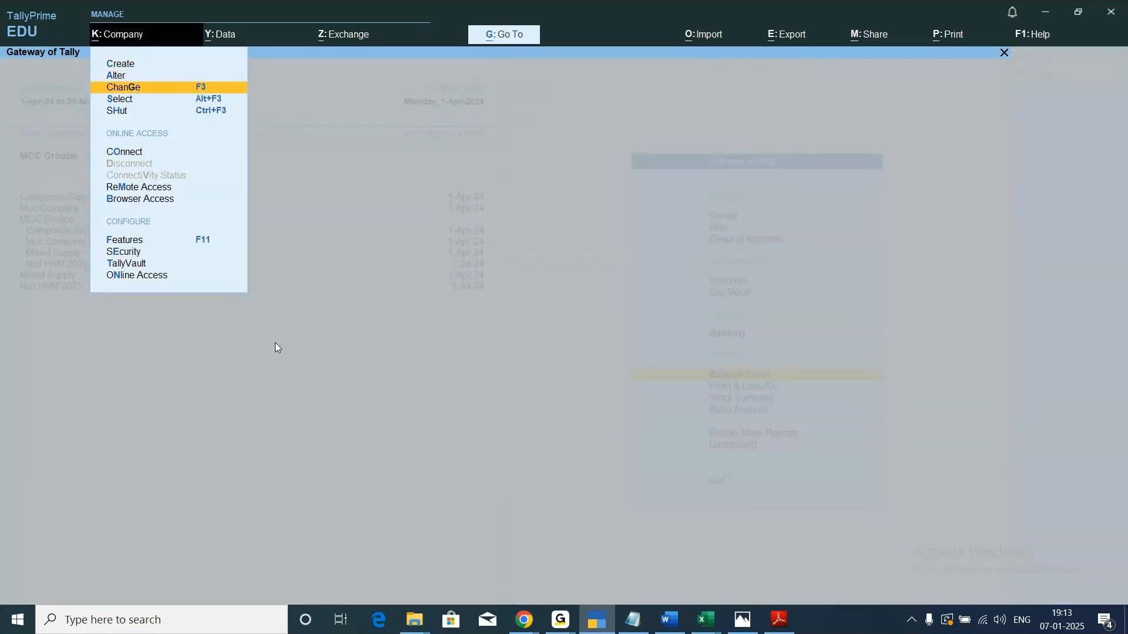
key("Return")
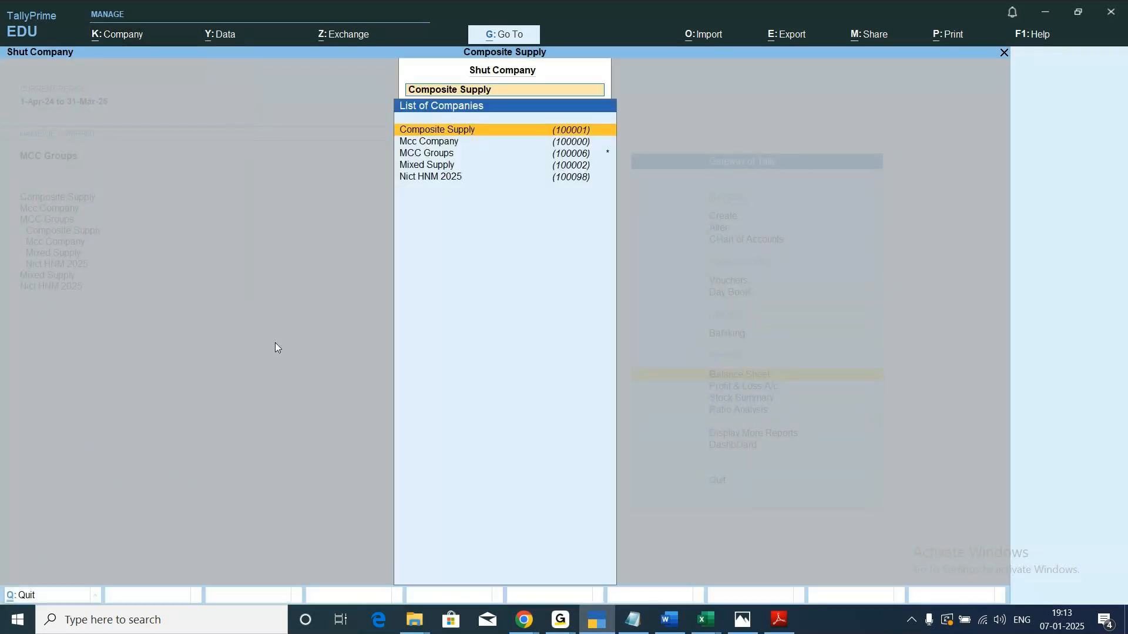
key("Return")
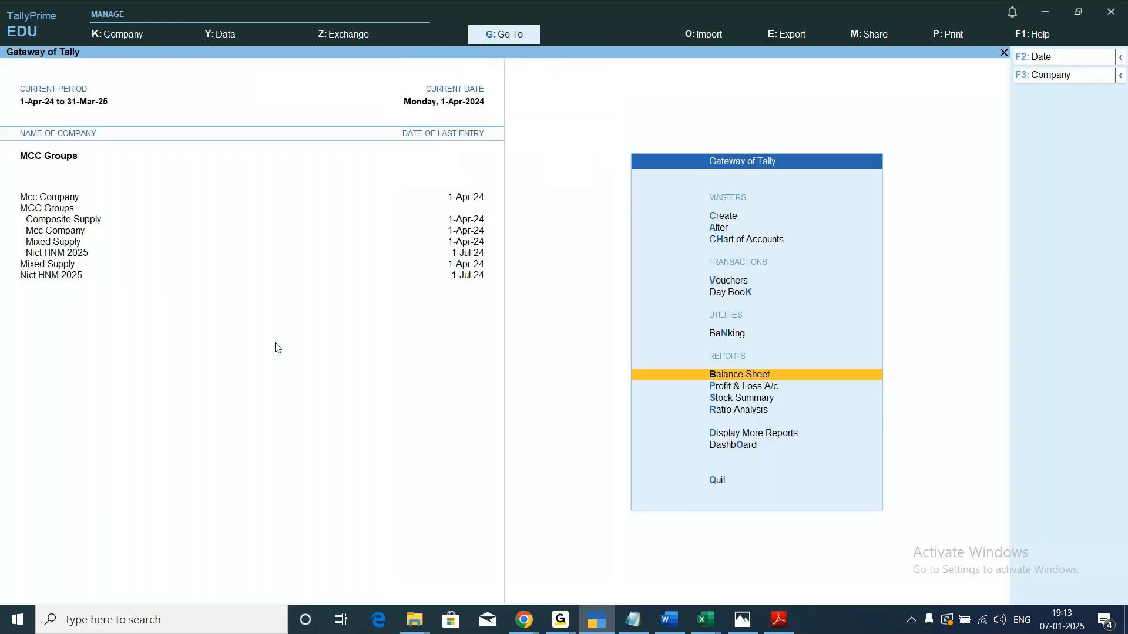
Shut the Mcc Company data from the list of open companies.
key("alt")
key("alt+k")
key("Down")
key("Down")
key("Down")
key("Down")
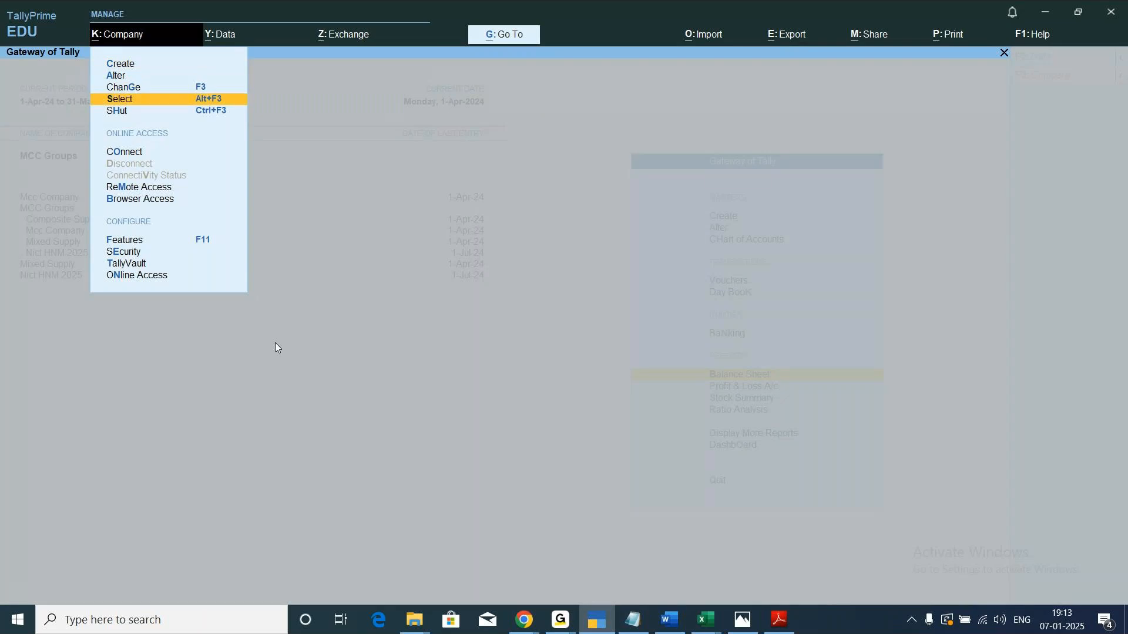
key("Return")
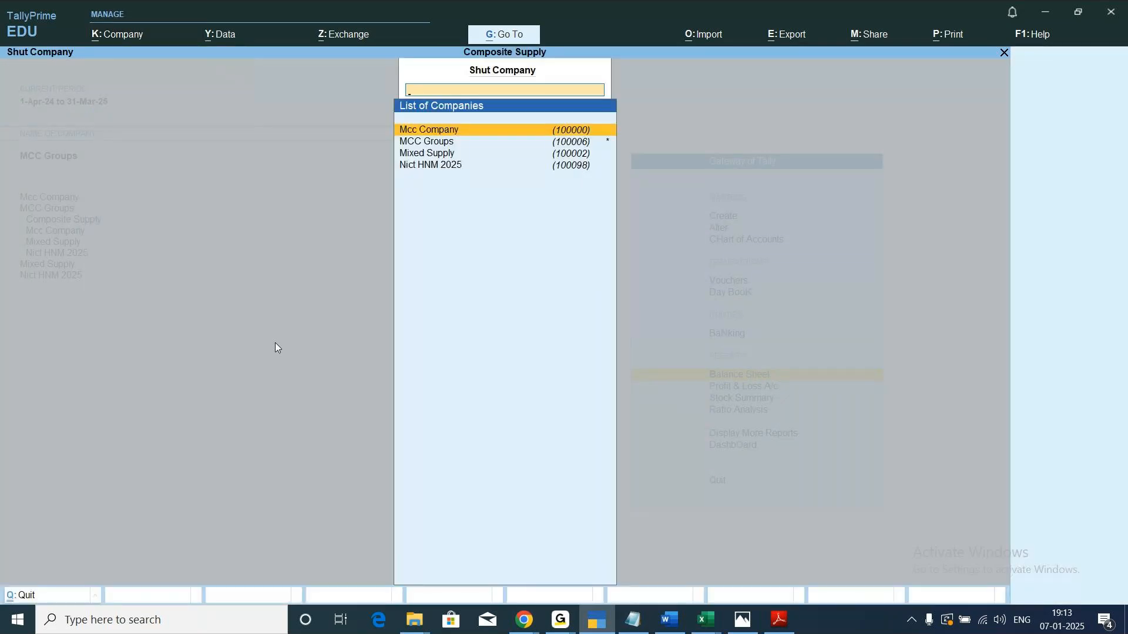
key("Return")
Shut the MCC Groups group company.
key("alt+k")
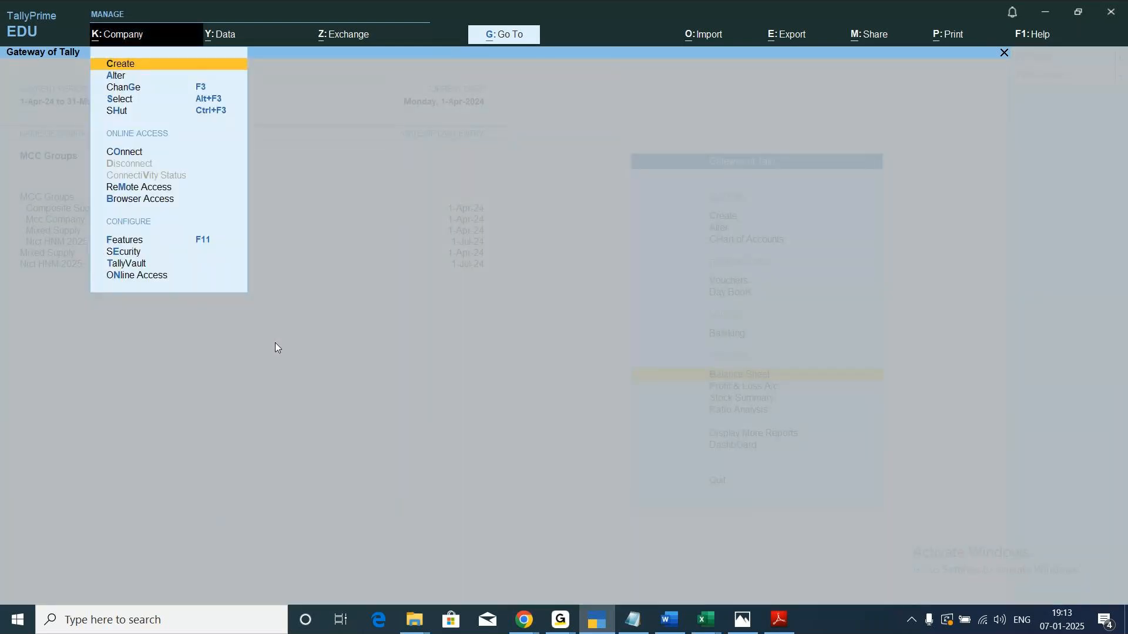
key("Down")
key("Down")
key("Down")
key("Down")
key("Return")
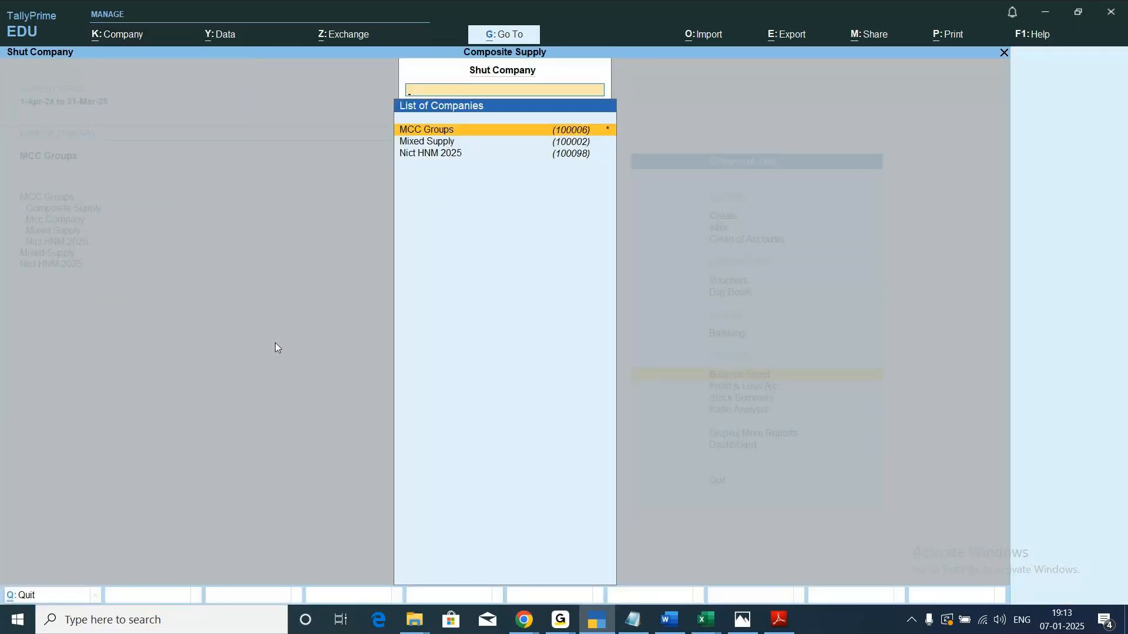
key("Return")
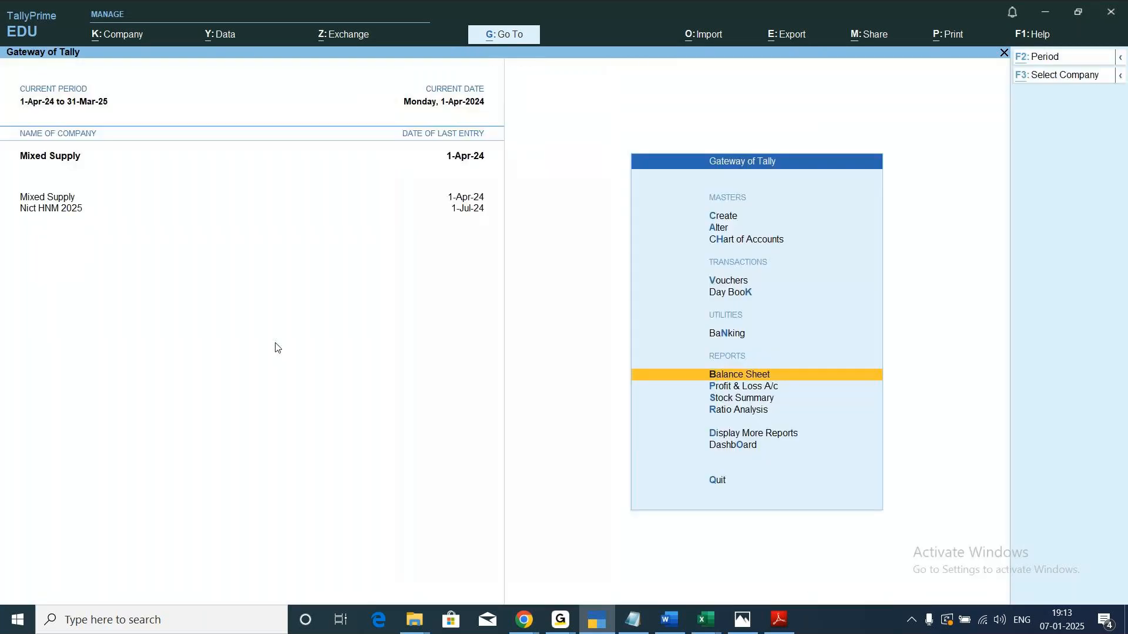
Shut the Mixed Supply company so that only Nict HNM 2025 stays open.
key("alt+k")
key("Down")
key("Down")
key("Down")
key("Down")
key("Return")
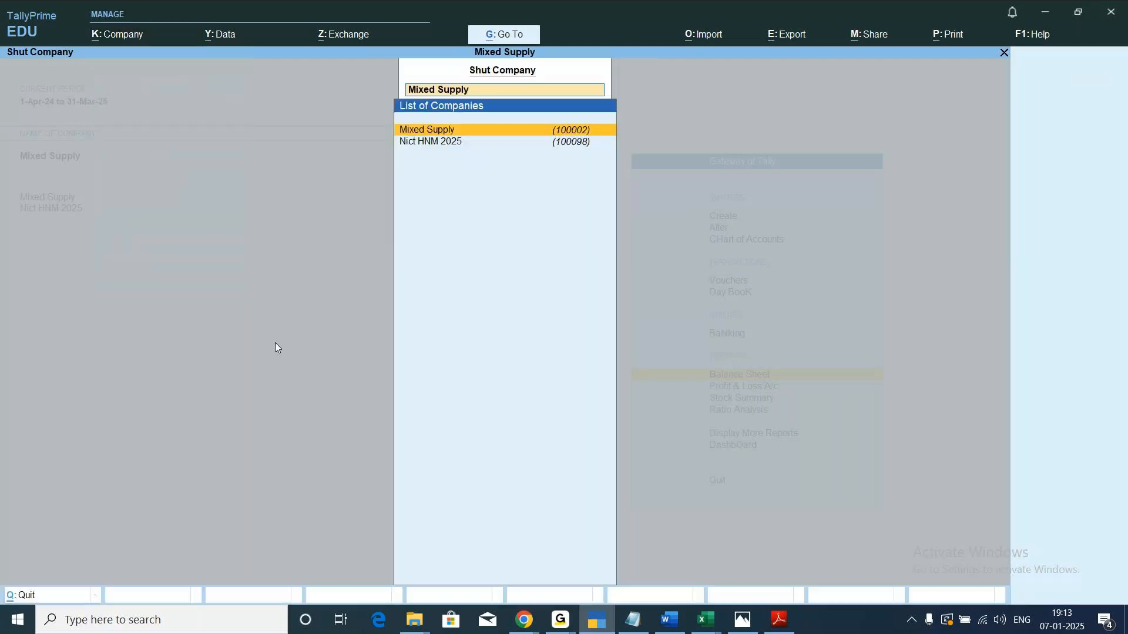
key("Return")
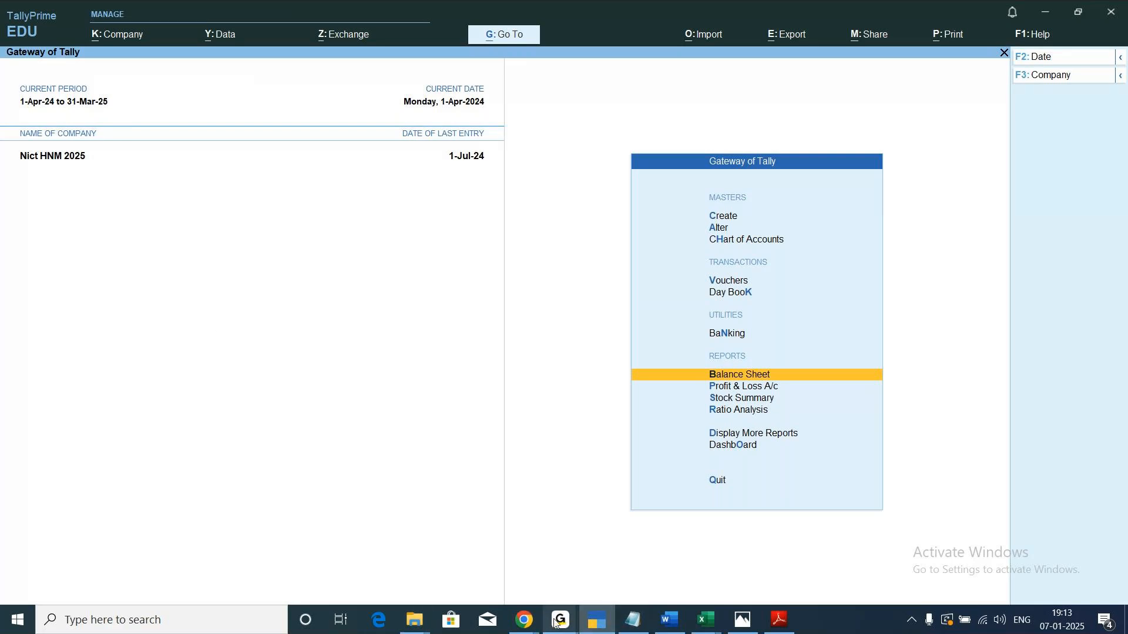
In the Export notes in Notepad, remove the blank lines between "TATA Groups" and the sentence about displaying the balance sheet of multiple company.
left_click(634, 624)
scroll(320, 531, "down", 4)
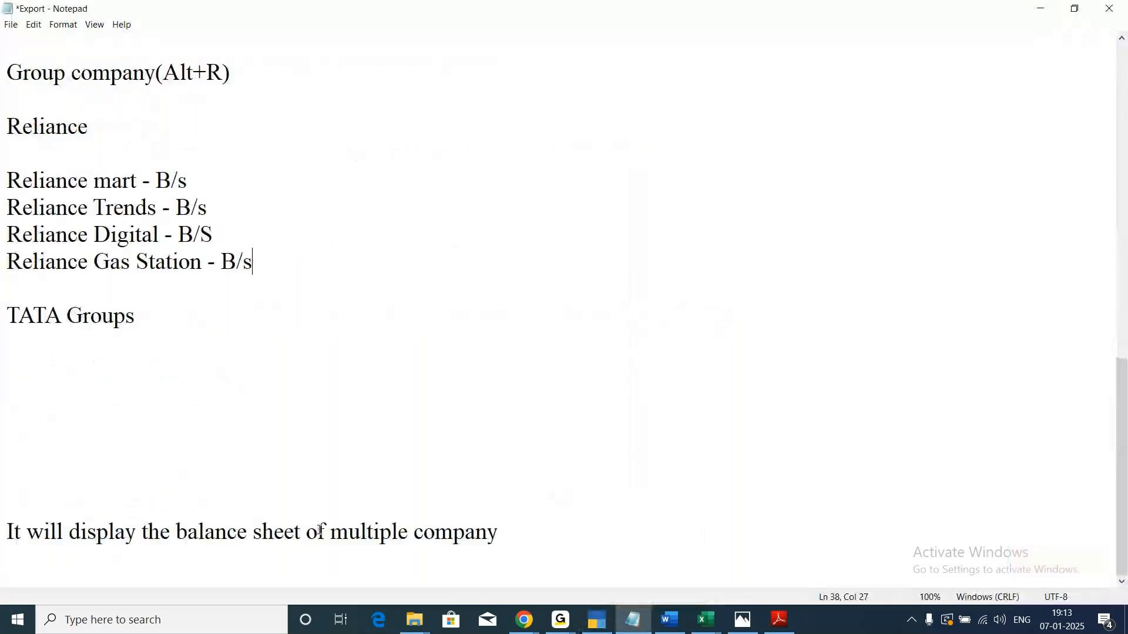
left_click(7, 531)
key("BackSpace")
key("BackSpace")
key("BackSpace")
key("BackSpace")
key("BackSpace")
key("BackSpace")
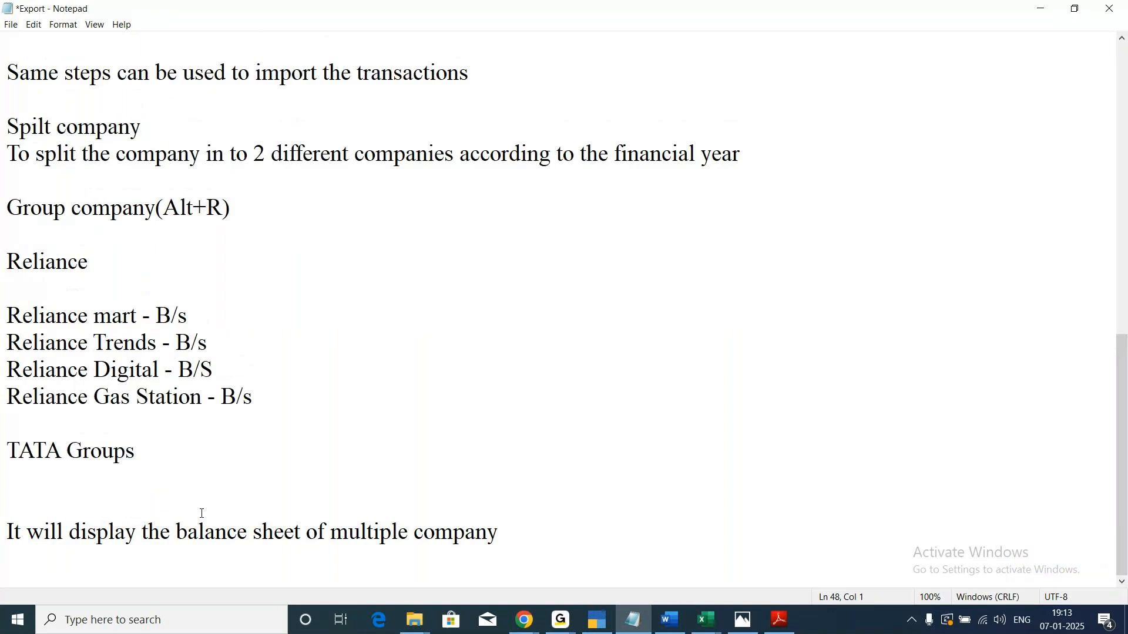
key("BackSpace")
Add the heading "Back up and Restore" below the group company notes, separated by blank lines and followed by a new line.
left_click(517, 536)
key("Return")
key("Return")
key("Return")
type("Back up ")
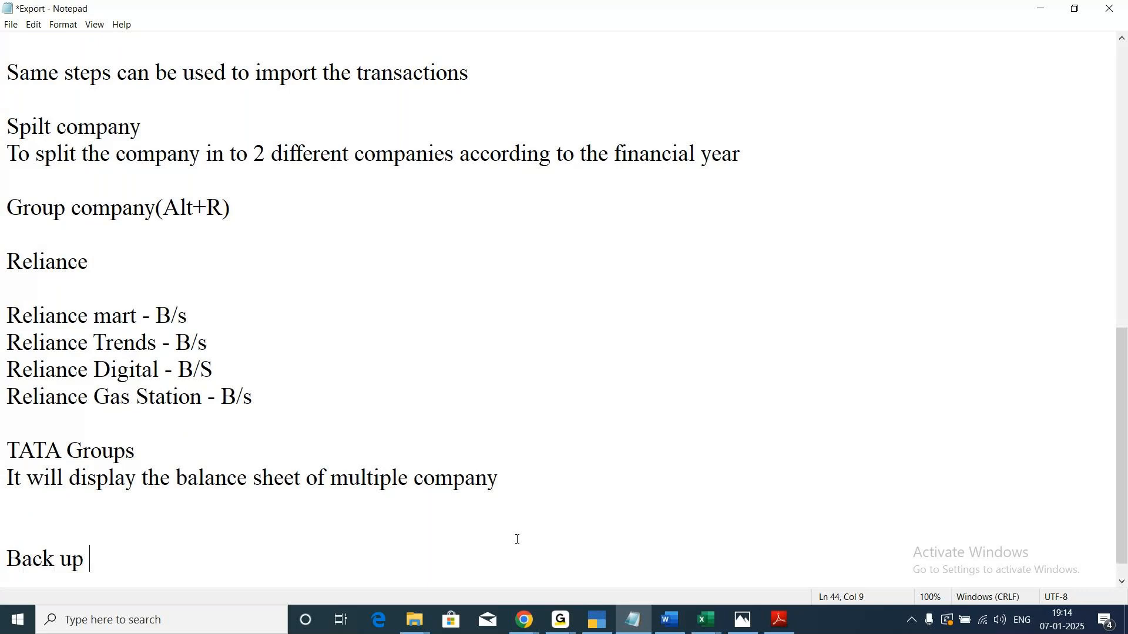
type("and R")
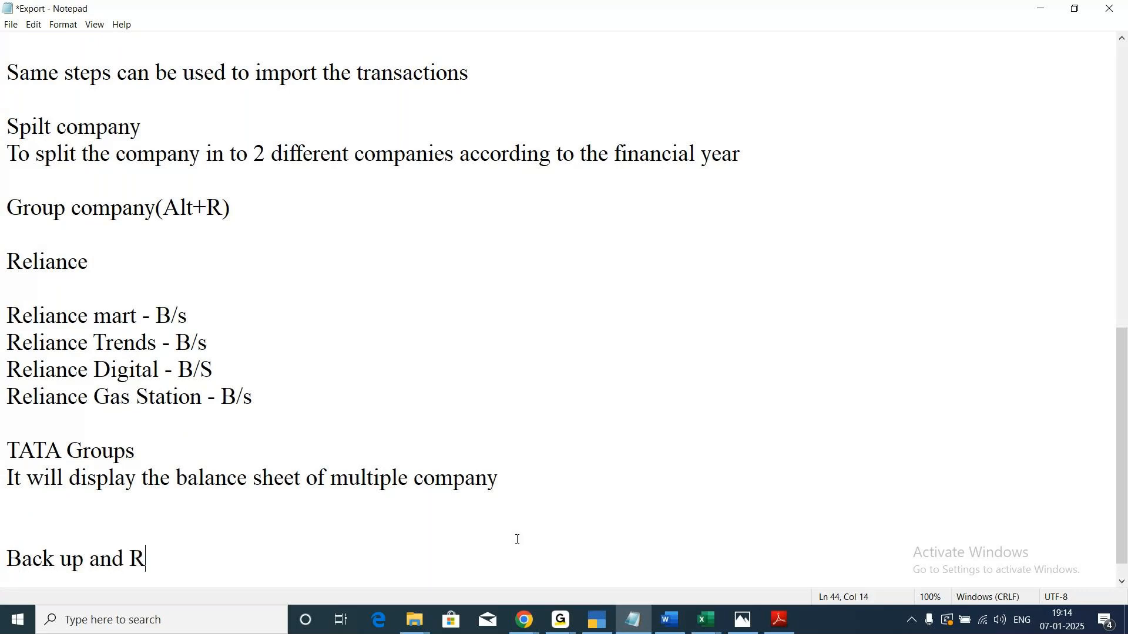
type("estore")
key("Return")
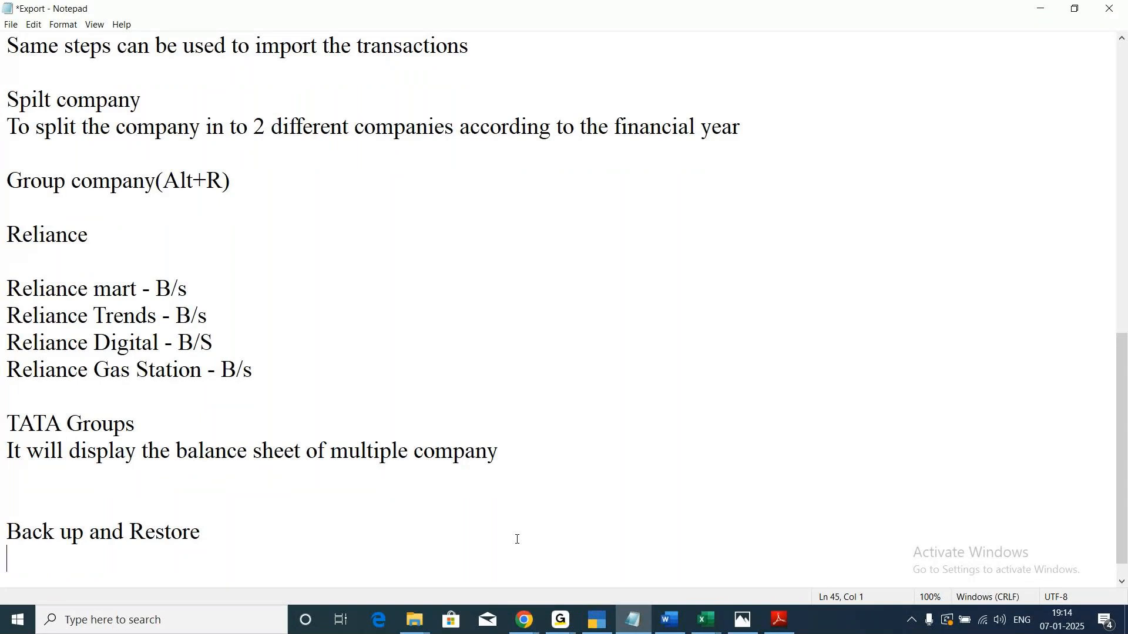
Switch from the Notepad notes to TallyPrime.
left_click(560, 620)
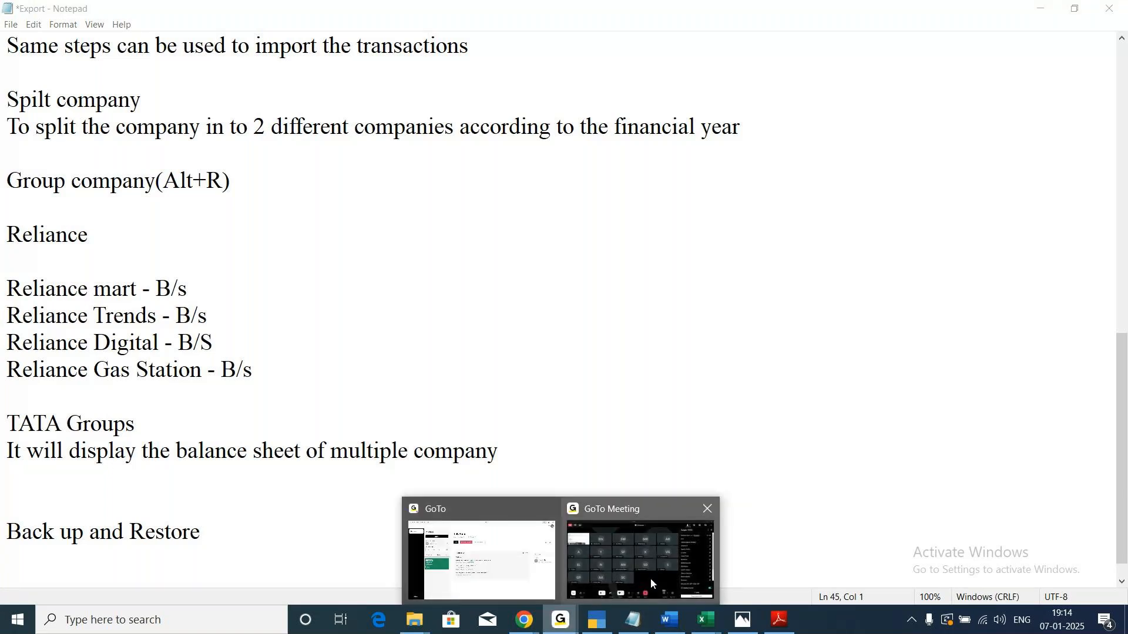
left_click(651, 582)
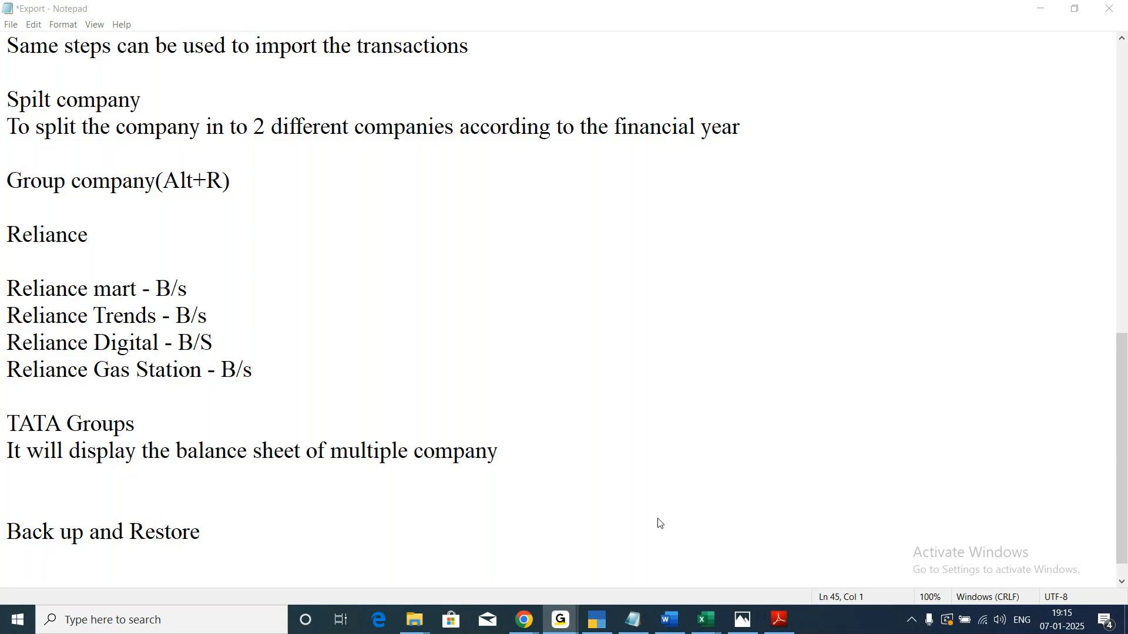
left_click(601, 628)
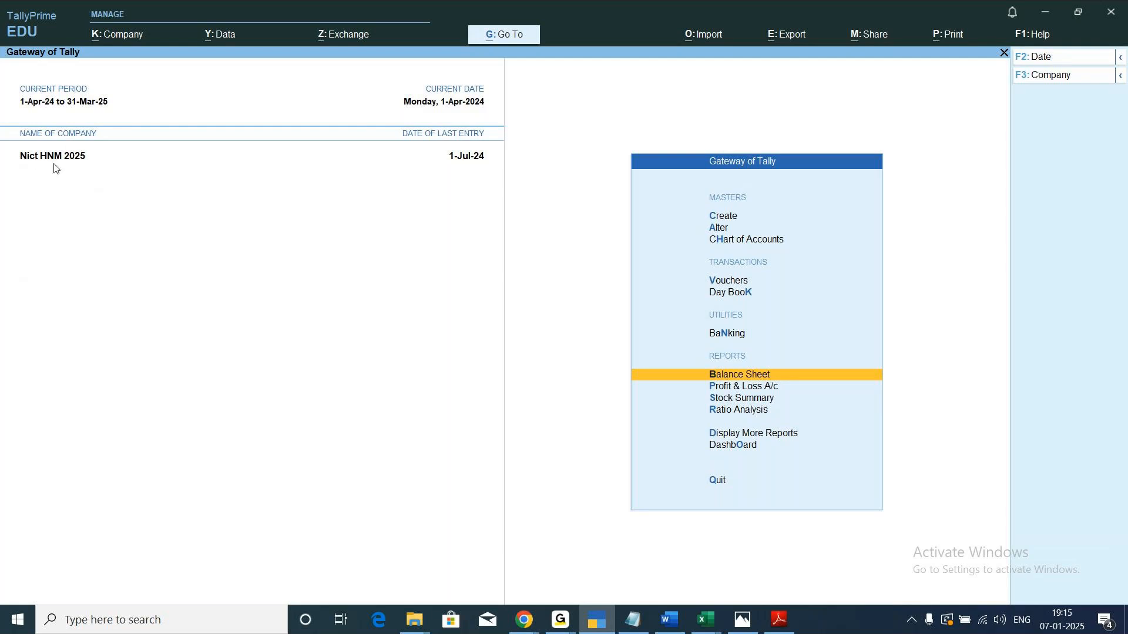
Set up a company backup to the destination C:\ with Mixed Supply as the only company selected.
left_click(226, 42)
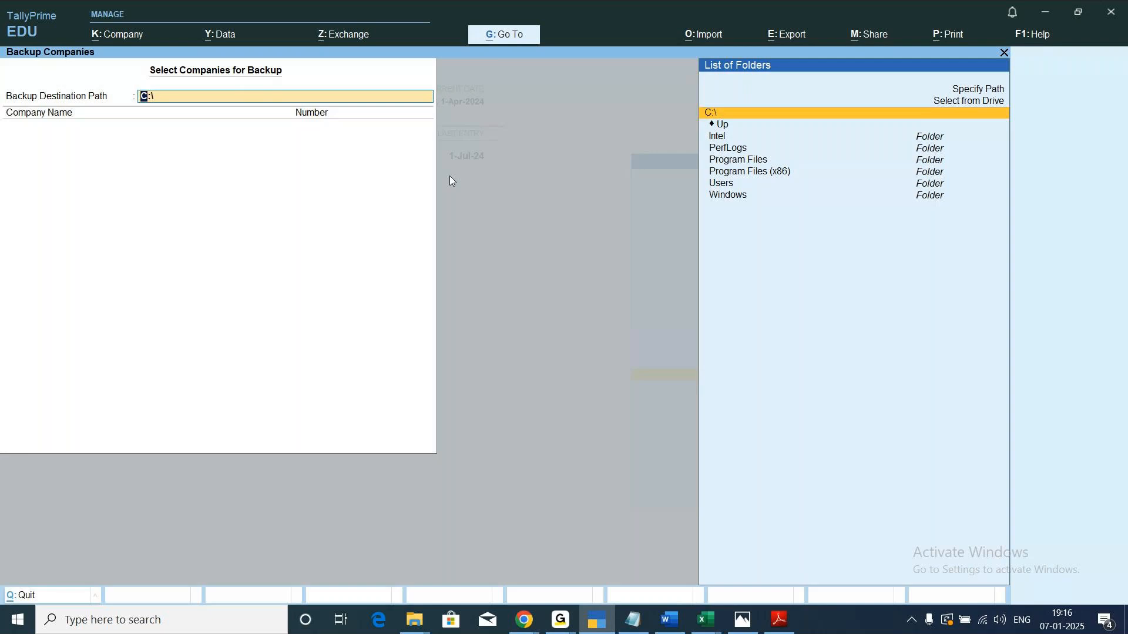
key("Return")
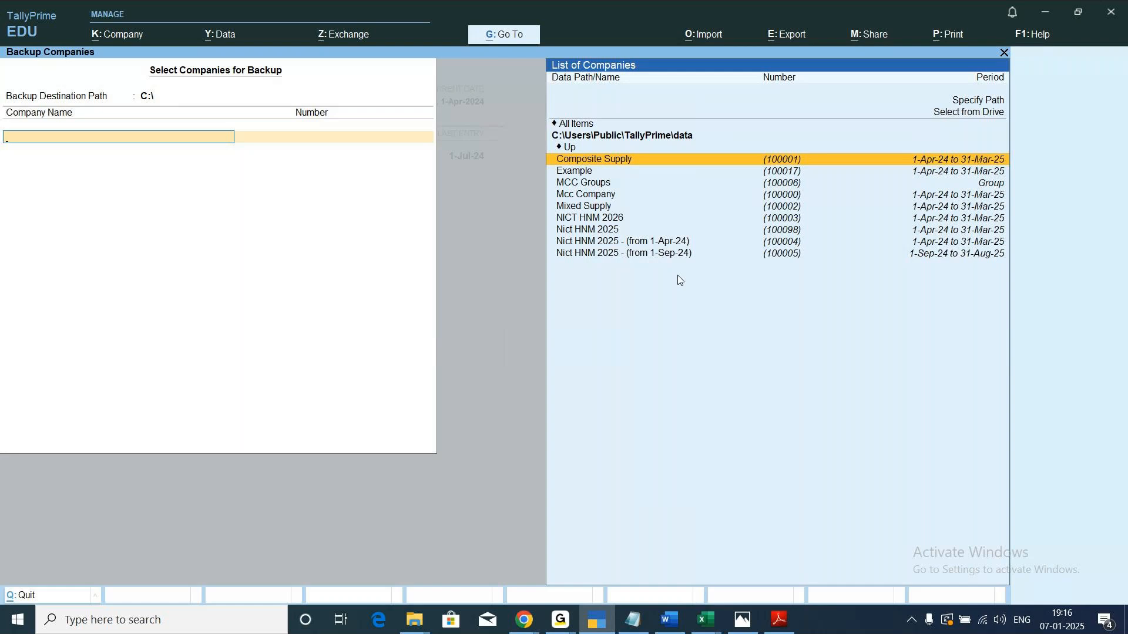
key("Down")
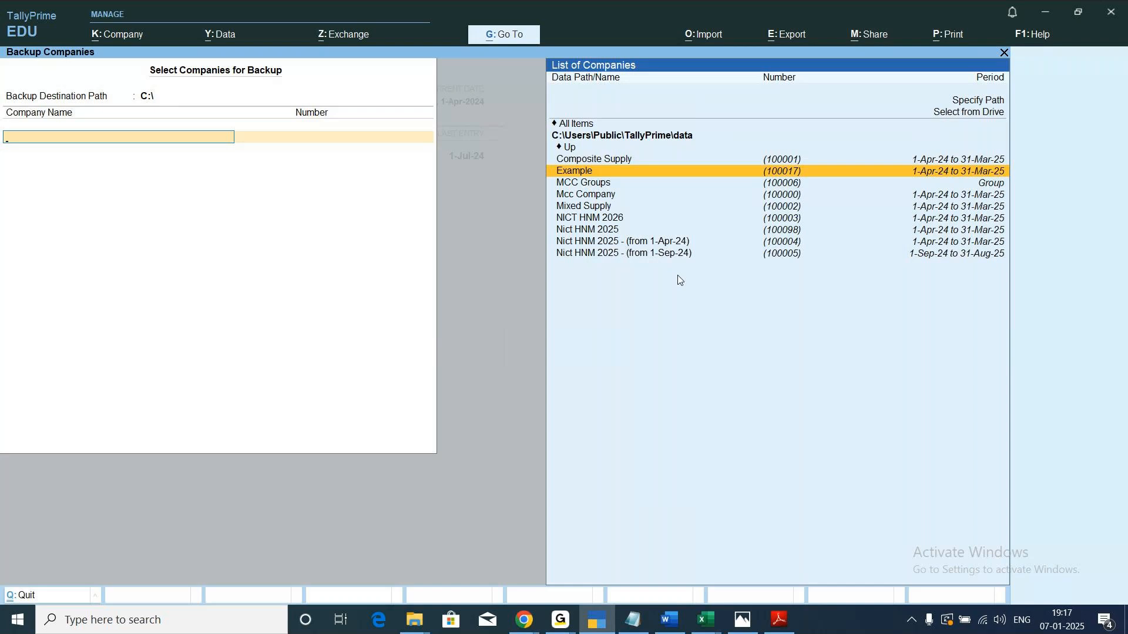
key("Down")
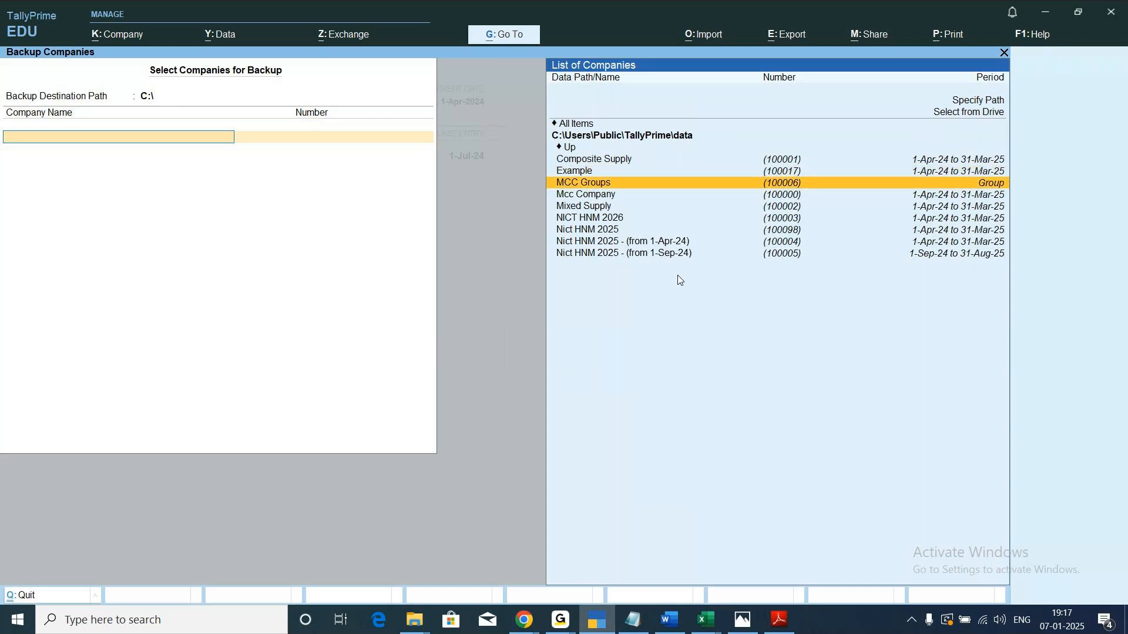
key("Down")
key("Down")
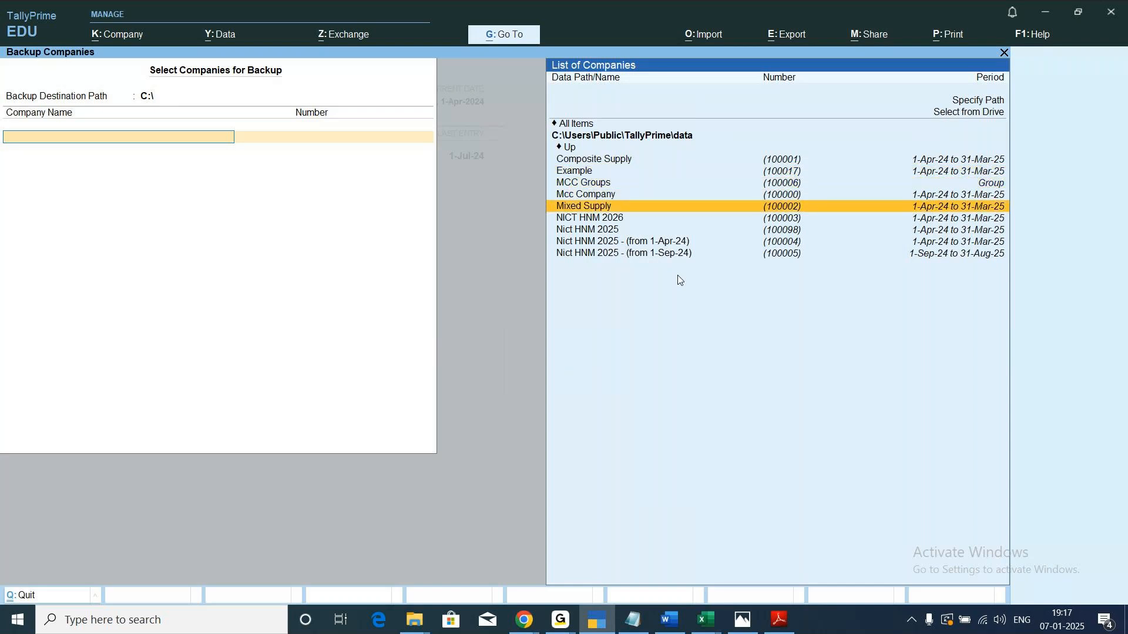
key("Up")
key("Up")
key("Up")
key("Up")
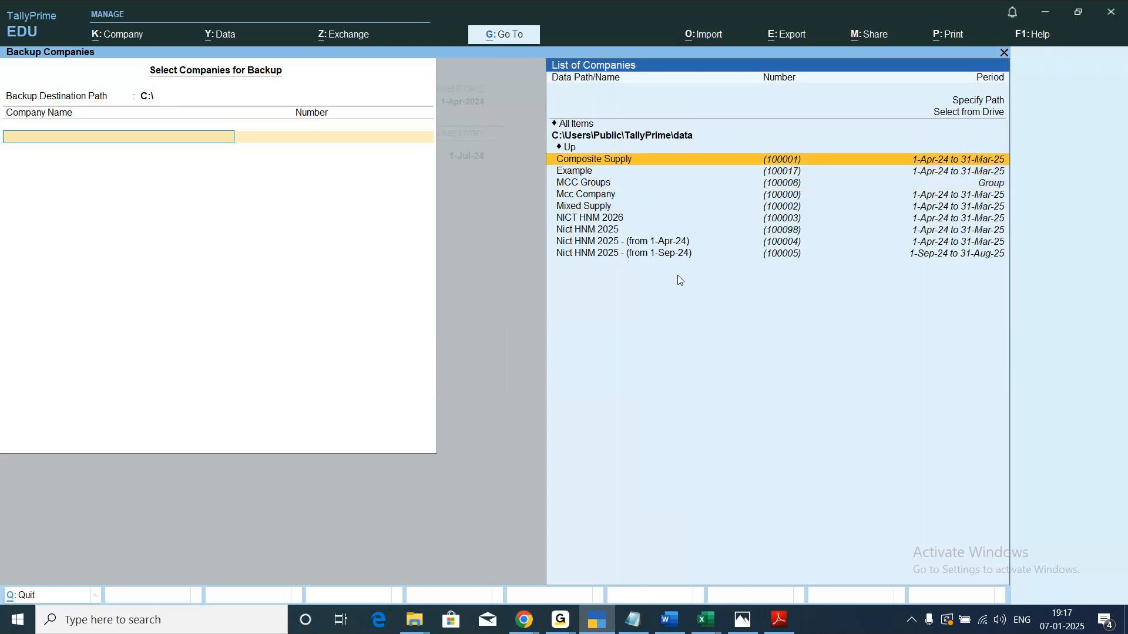
key("Down")
key("Down")
key("Down")
key("Down")
key("Down")
key("Down")
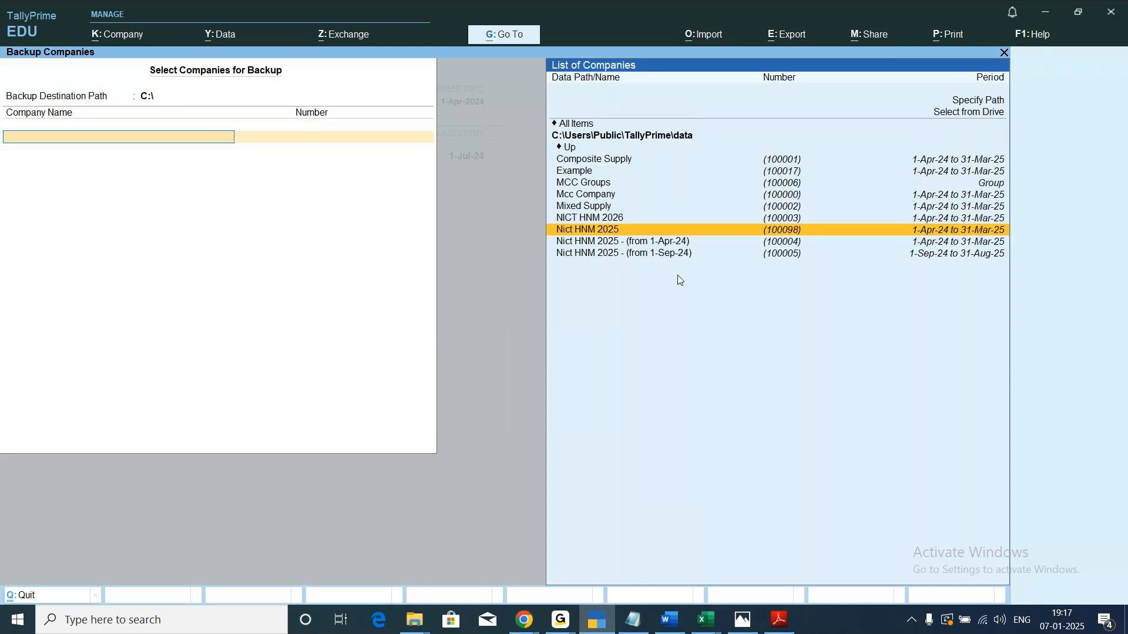
key("Up")
key("Up")
key("Up")
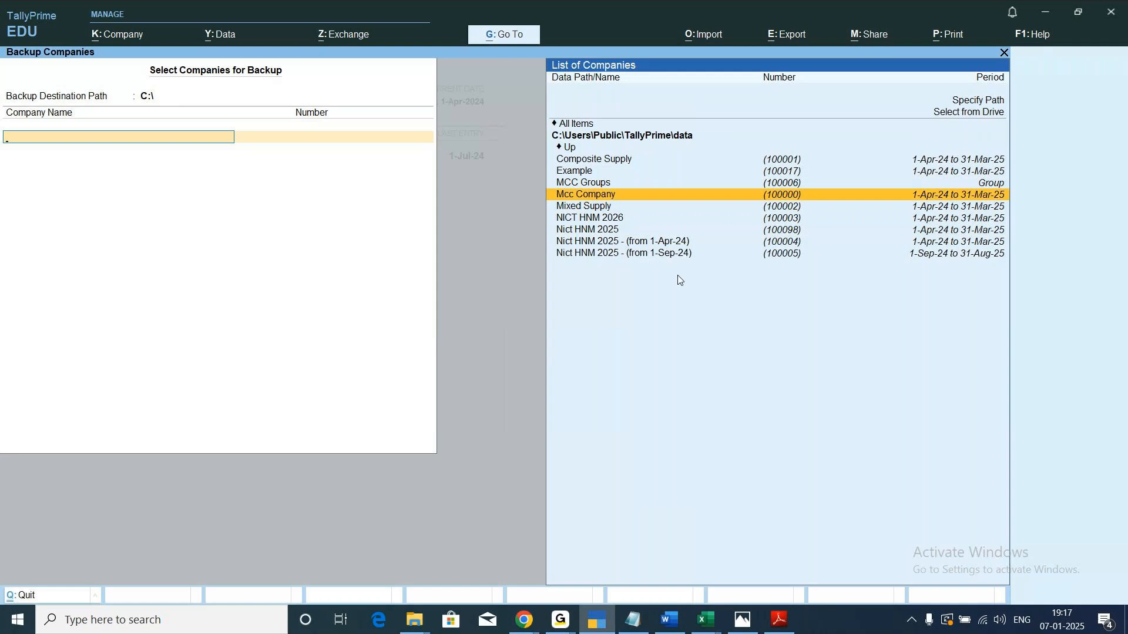
key("Down")
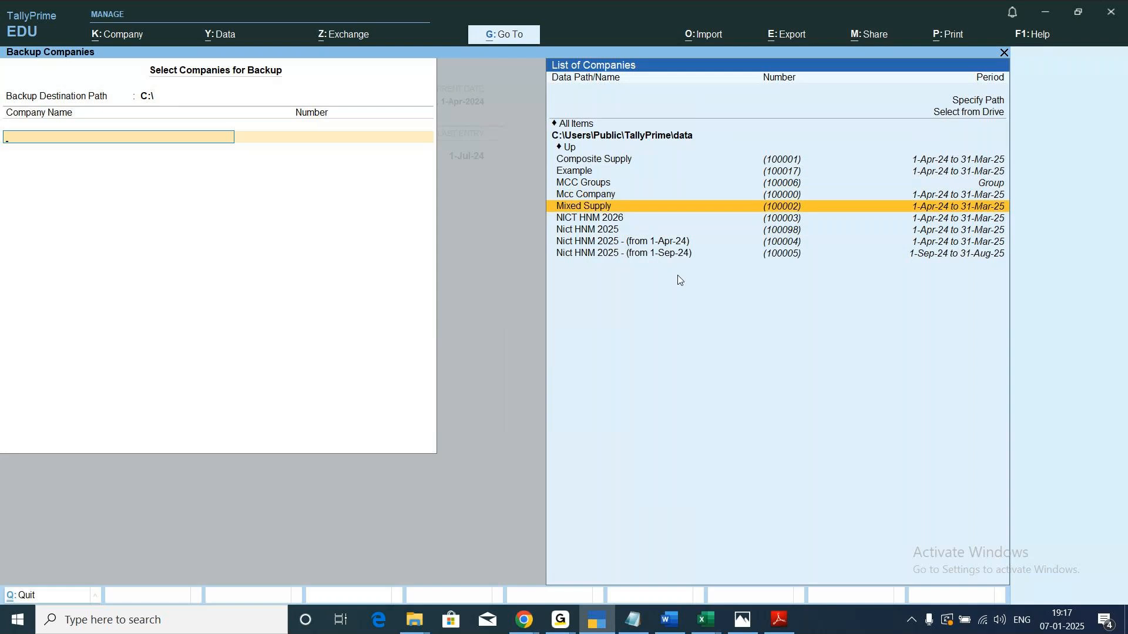
key("Return")
key("Up")
key("Up")
key("Up")
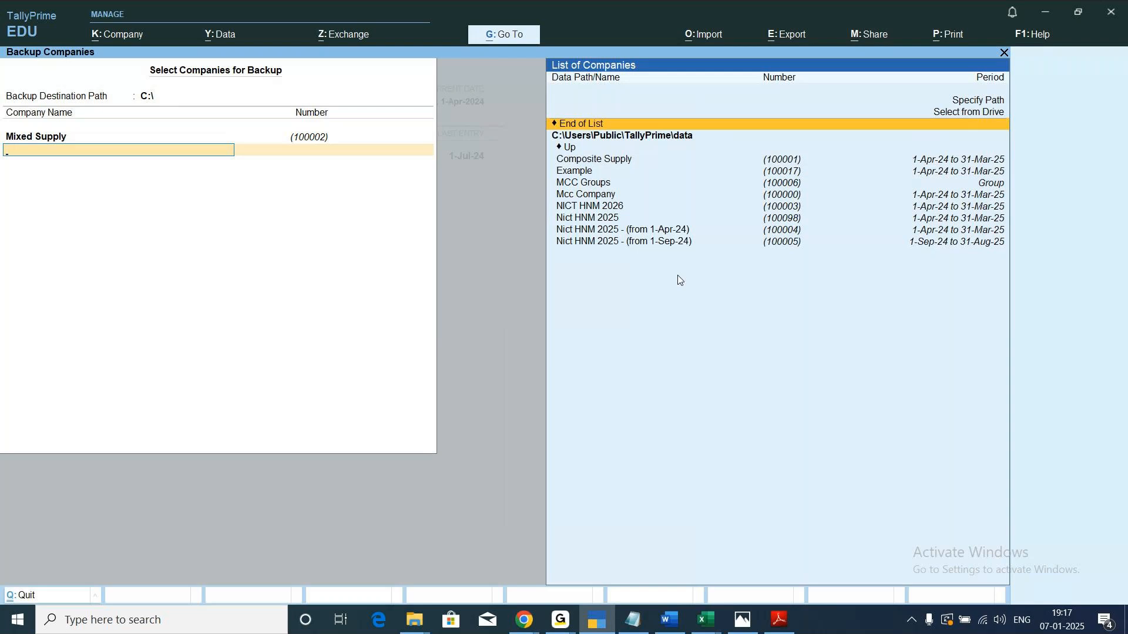
Try to run the Mixed Supply backup to C:\ and leave the backup screen.
key("Return")
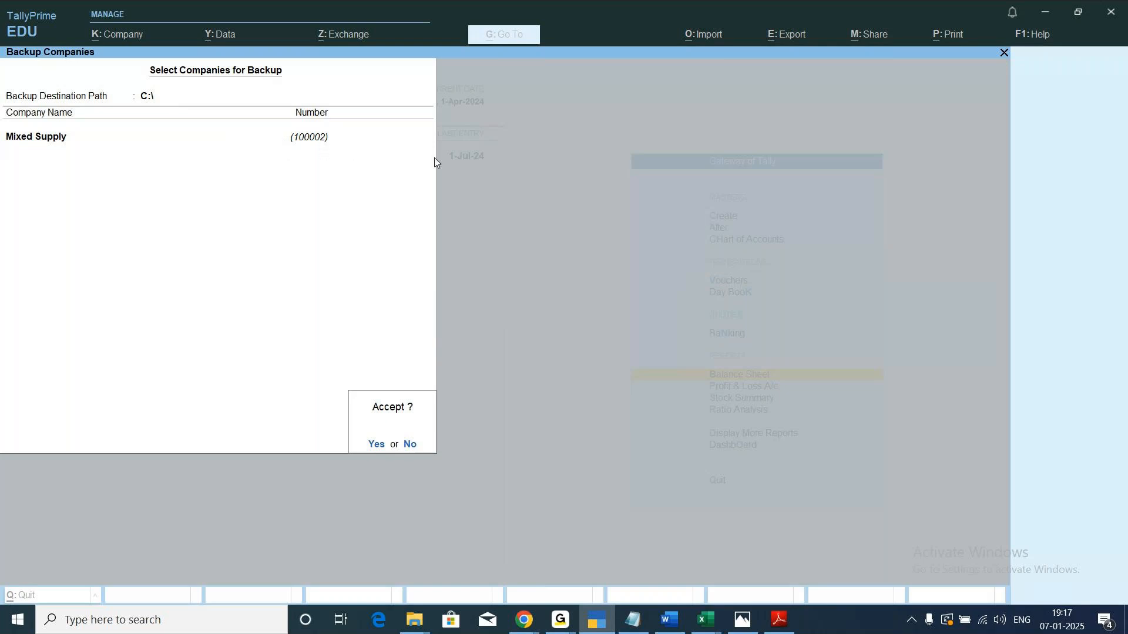
key("Return")
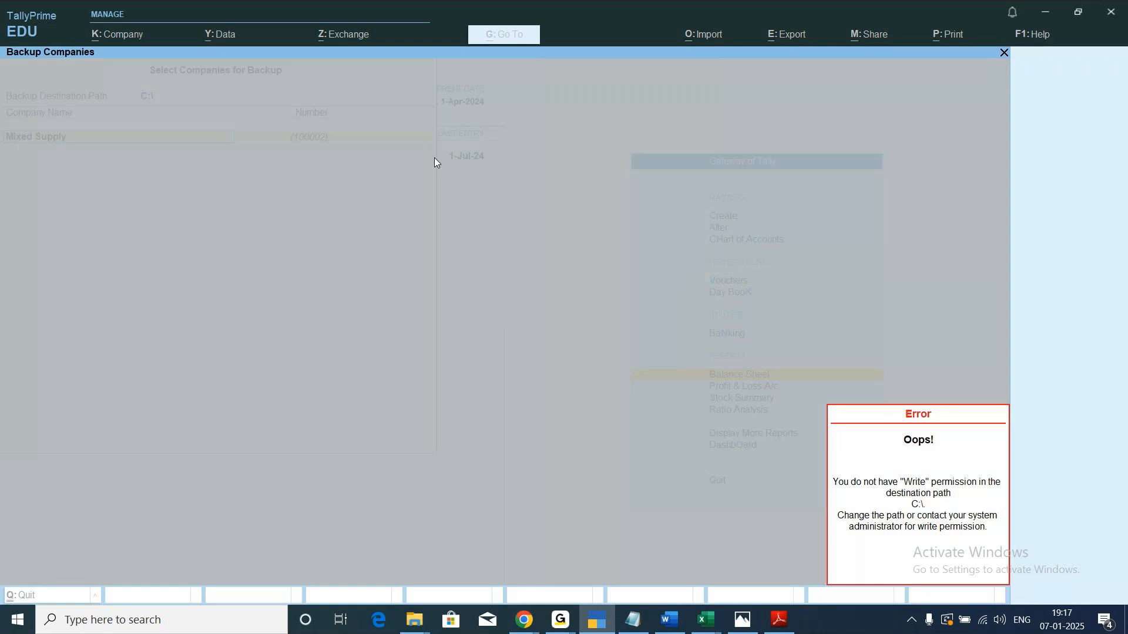
key("Return")
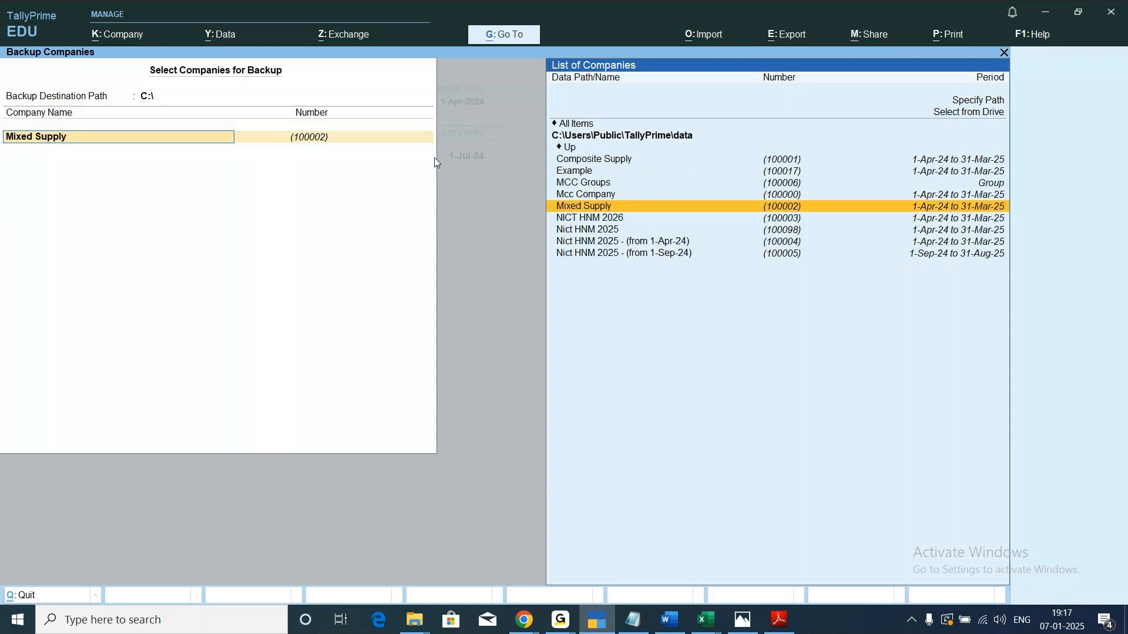
key("BackSpace")
key("Escape")
key("Return")
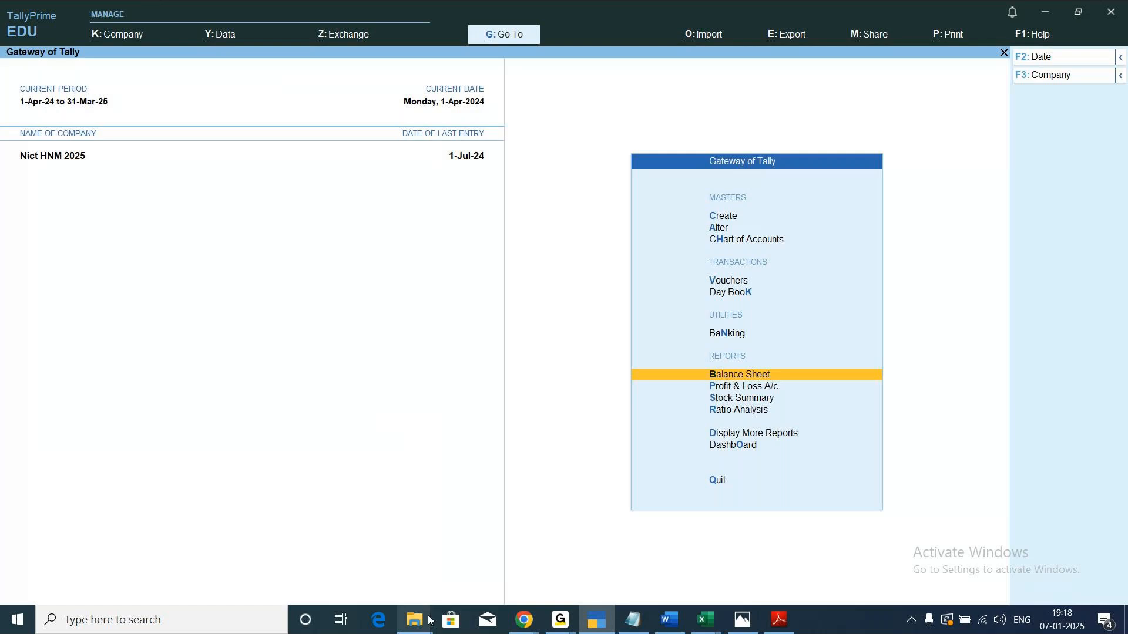
Switch to File Explorer and browse from Local Disk (C:) through Program Files to the TallyPrime folder.
mouse_move(414, 628)
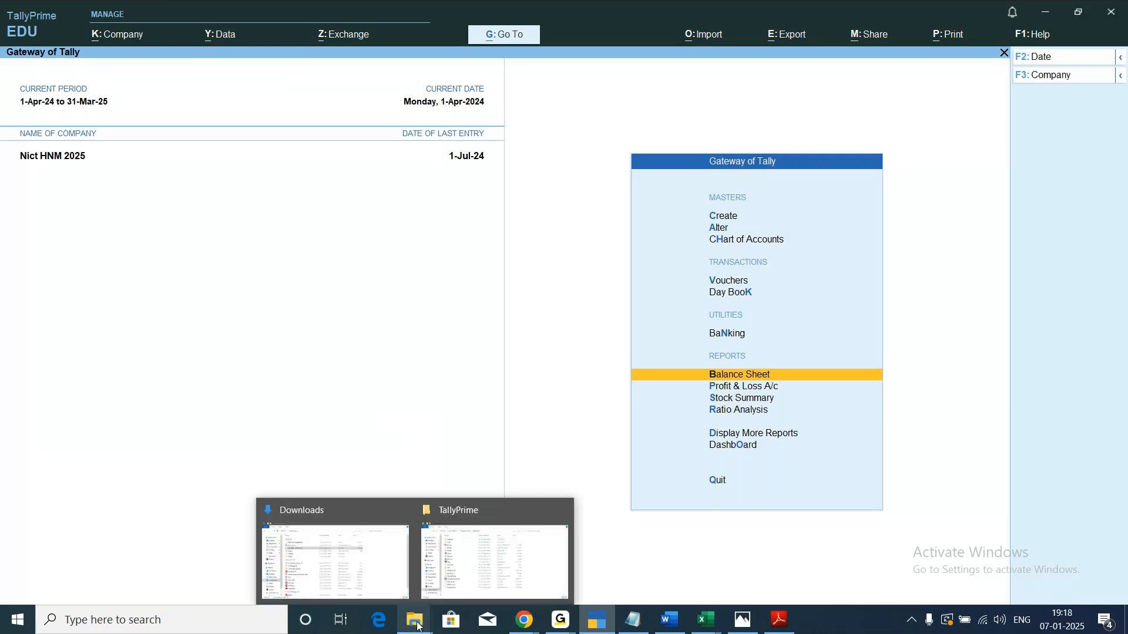
left_click(416, 626)
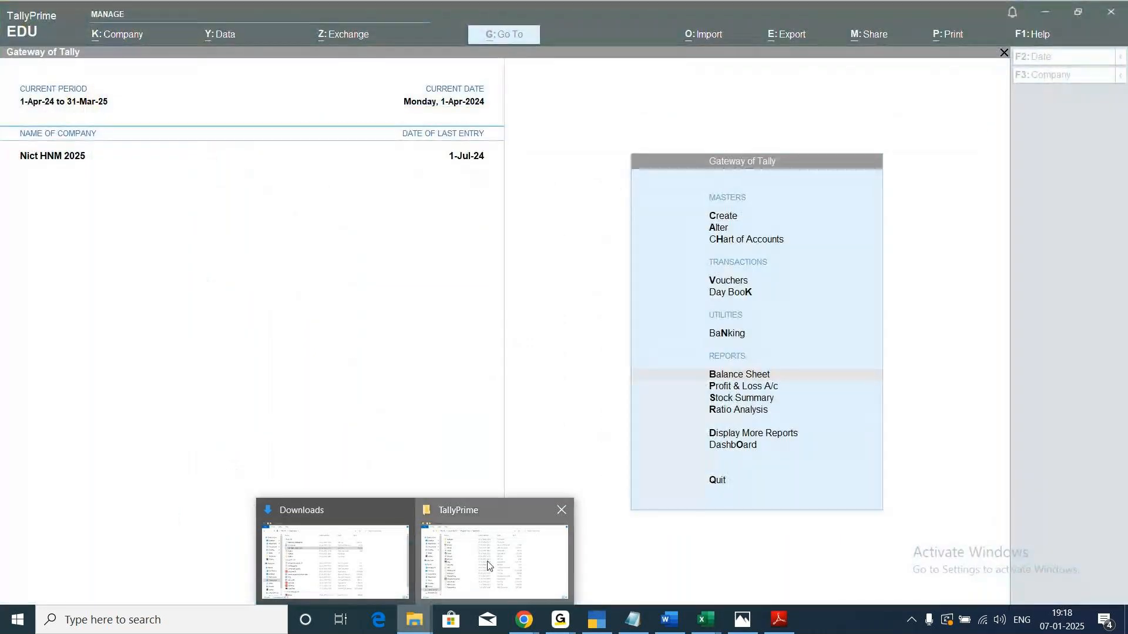
left_click(491, 565)
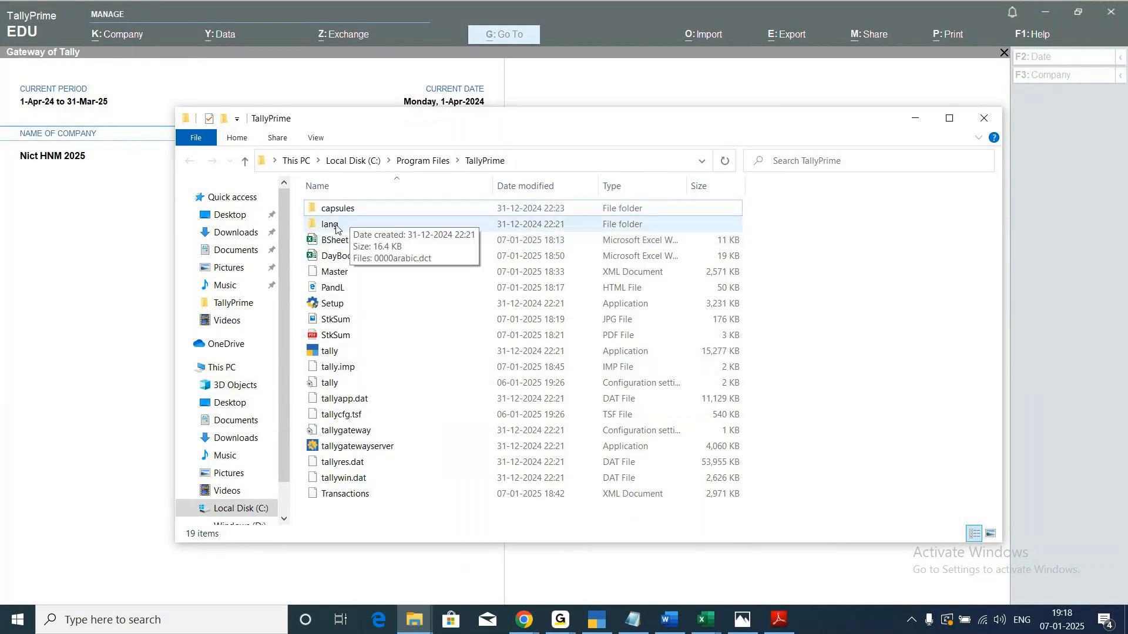
left_click(232, 509)
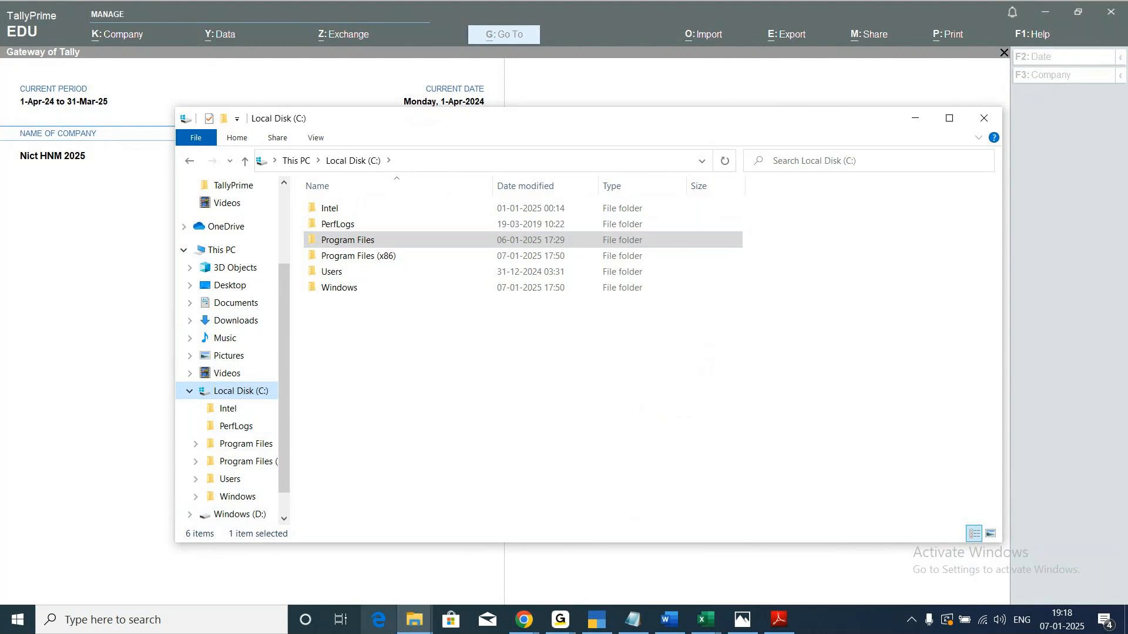
mouse_move(419, 625)
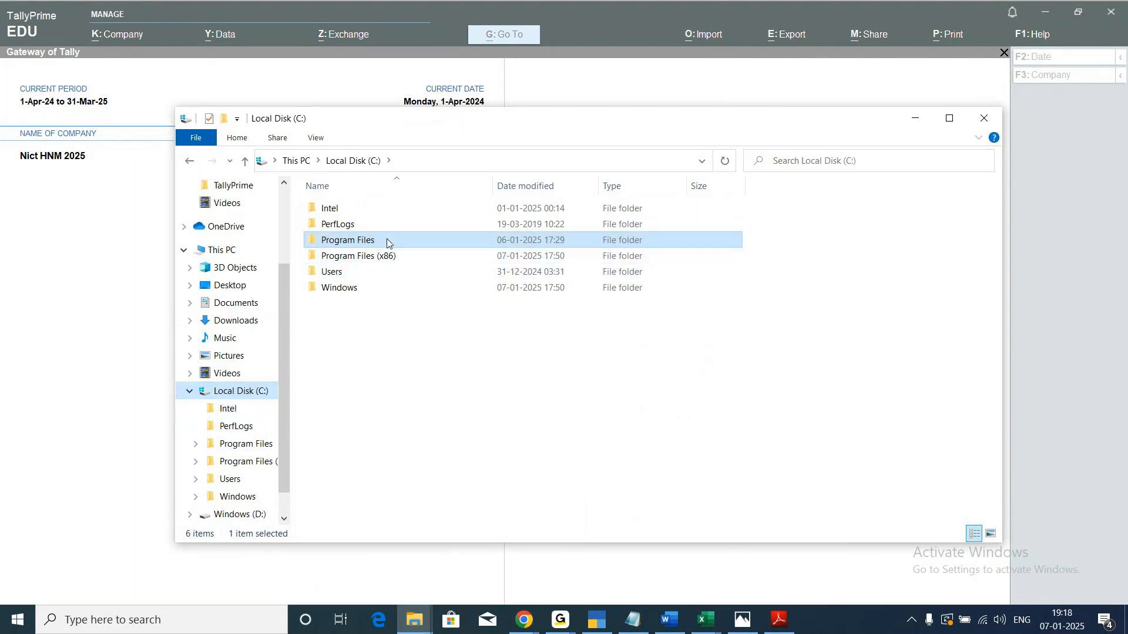
double_click(419, 238)
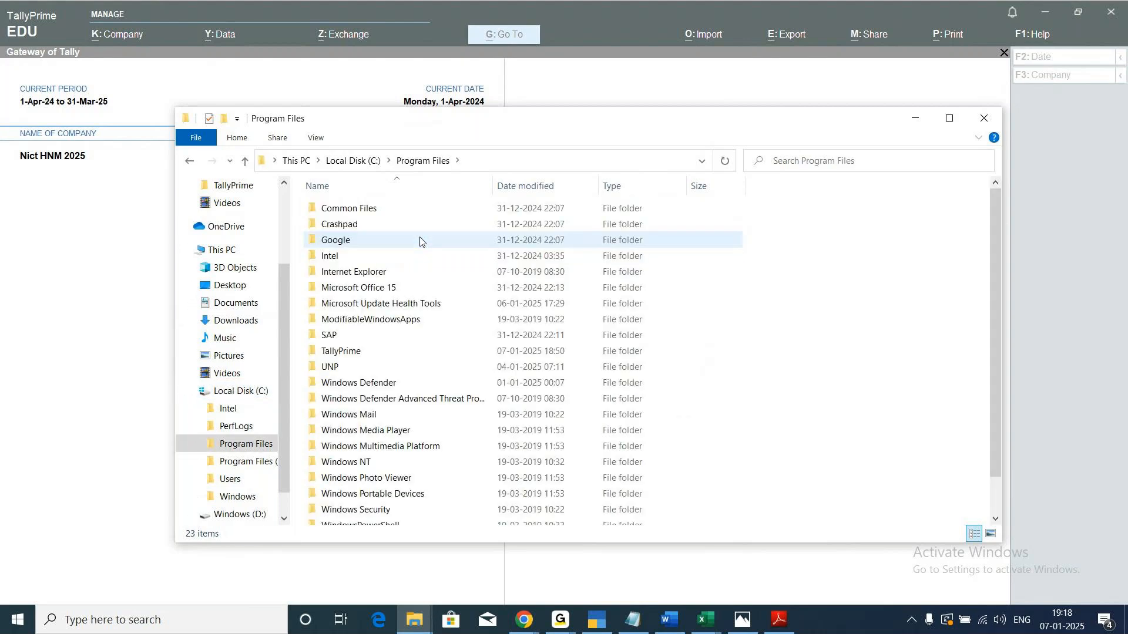
scroll(376, 382, "down", 1)
scroll(379, 364, "up", 1)
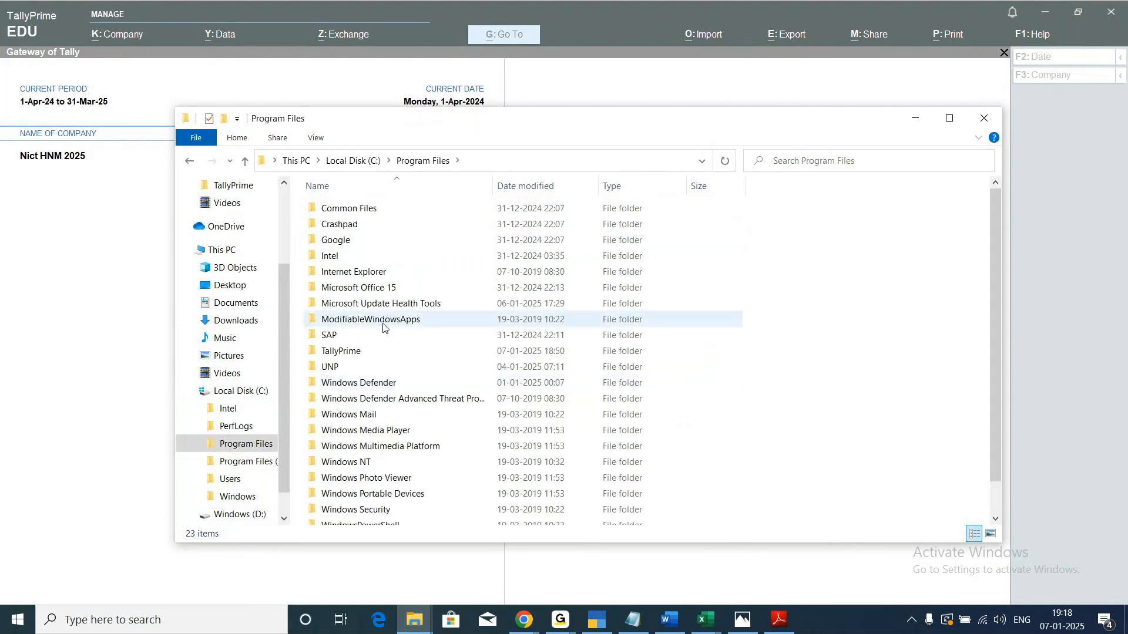
double_click(347, 355)
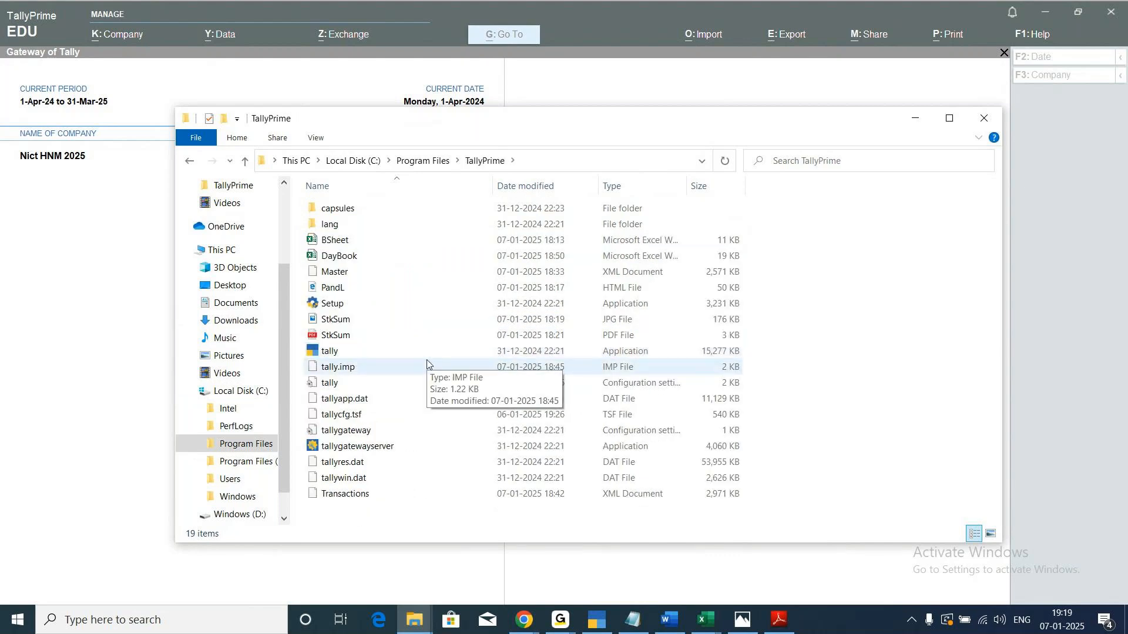
Look inside the lang and capsules subfolders of the TallyPrime folder and return to it.
left_click(332, 229)
double_click(332, 229)
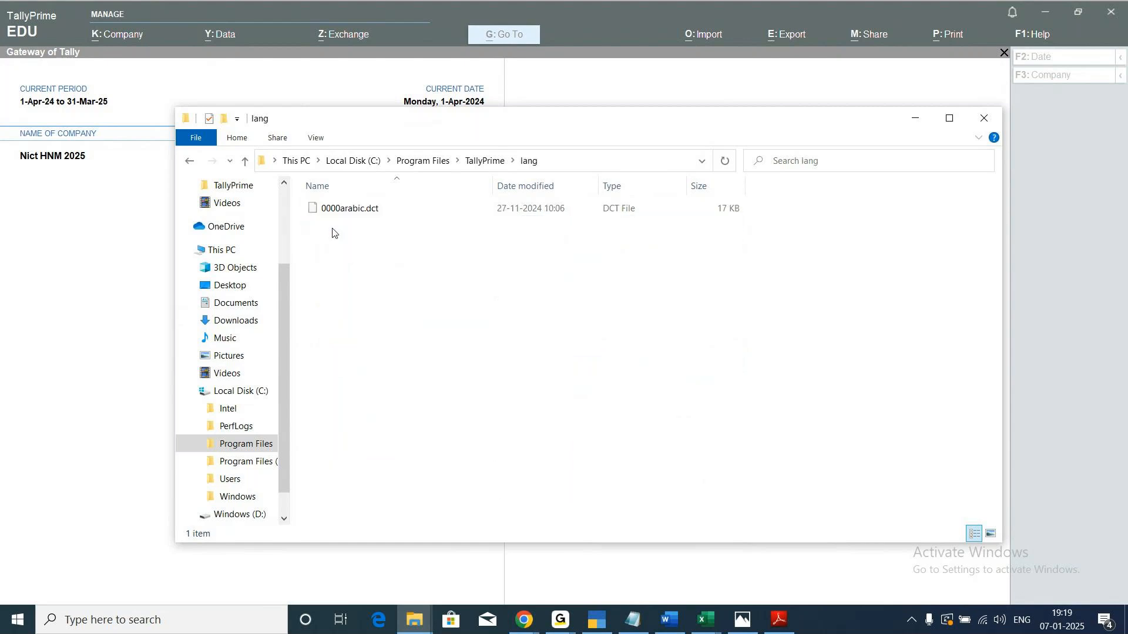
left_click(187, 161)
double_click(341, 209)
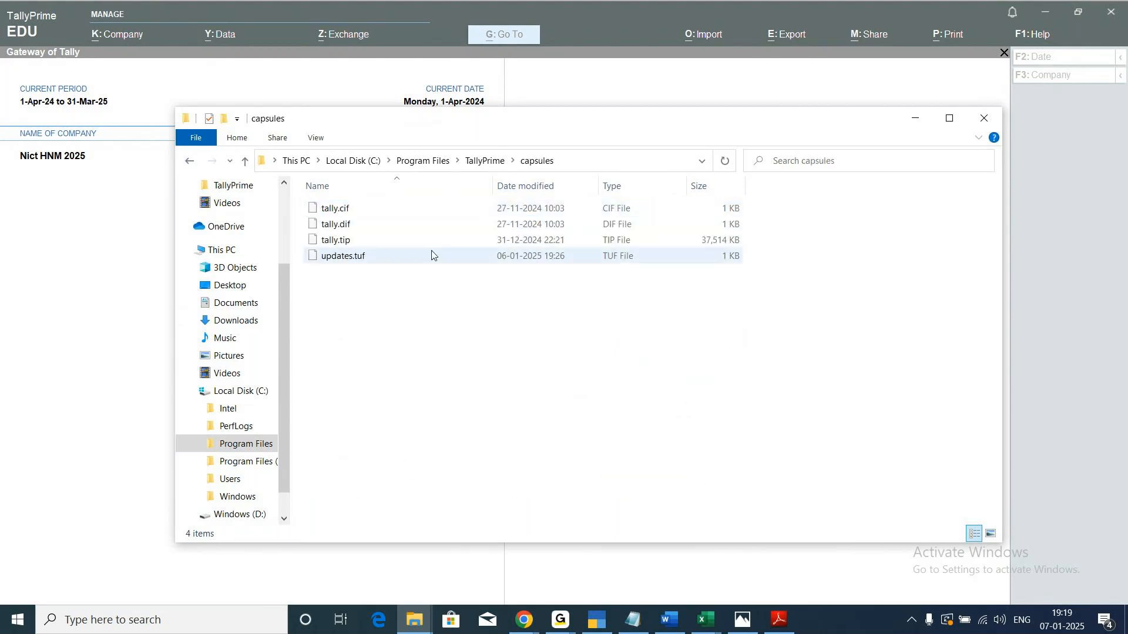
left_click(188, 163)
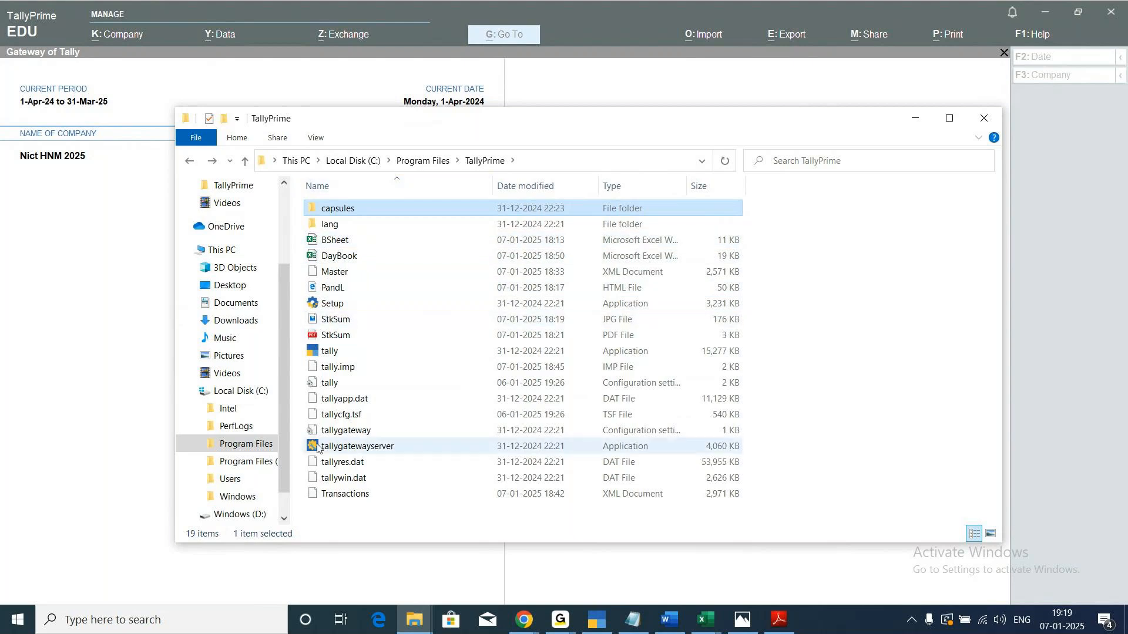
Check the Users folder on drive C: and its admin subfolder, and close File Explorer.
scroll(287, 471, "down", 1)
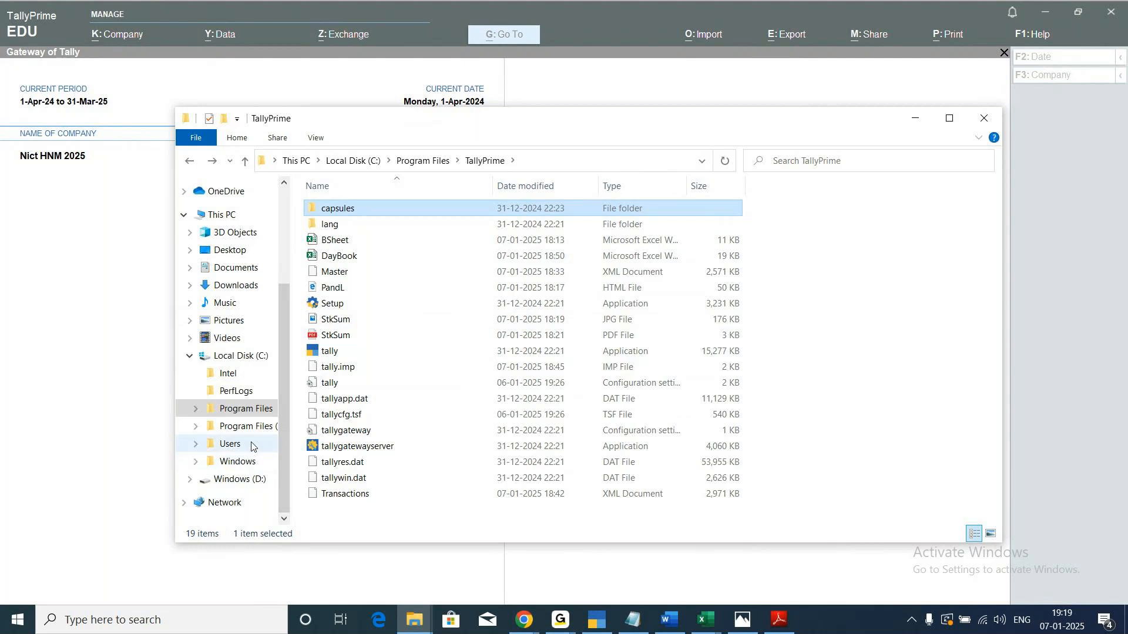
left_click(246, 449)
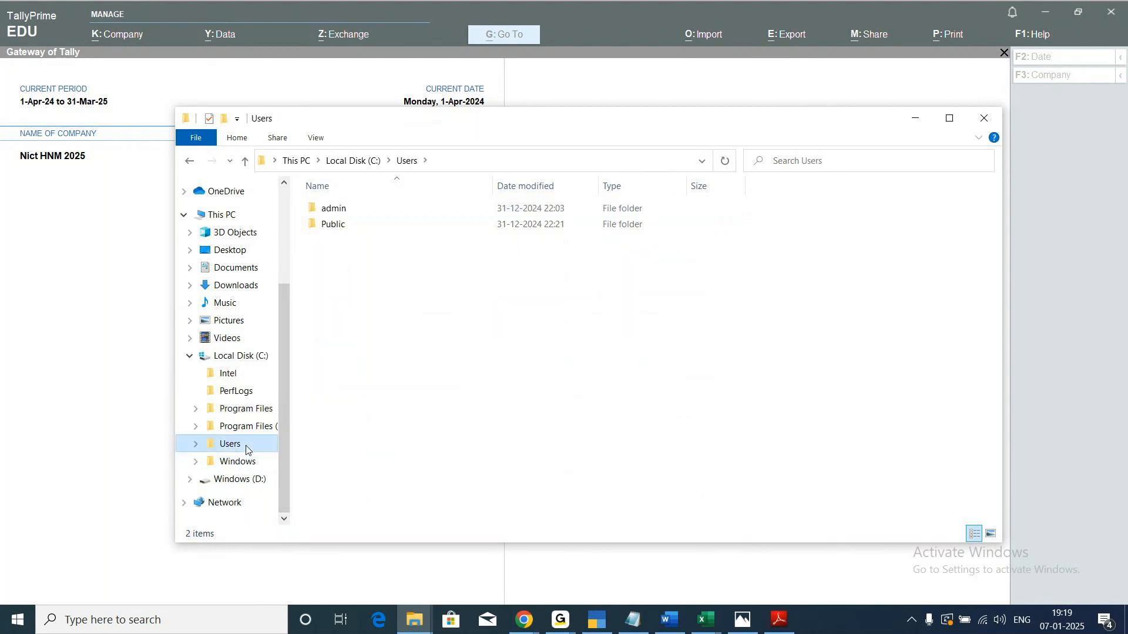
double_click(325, 209)
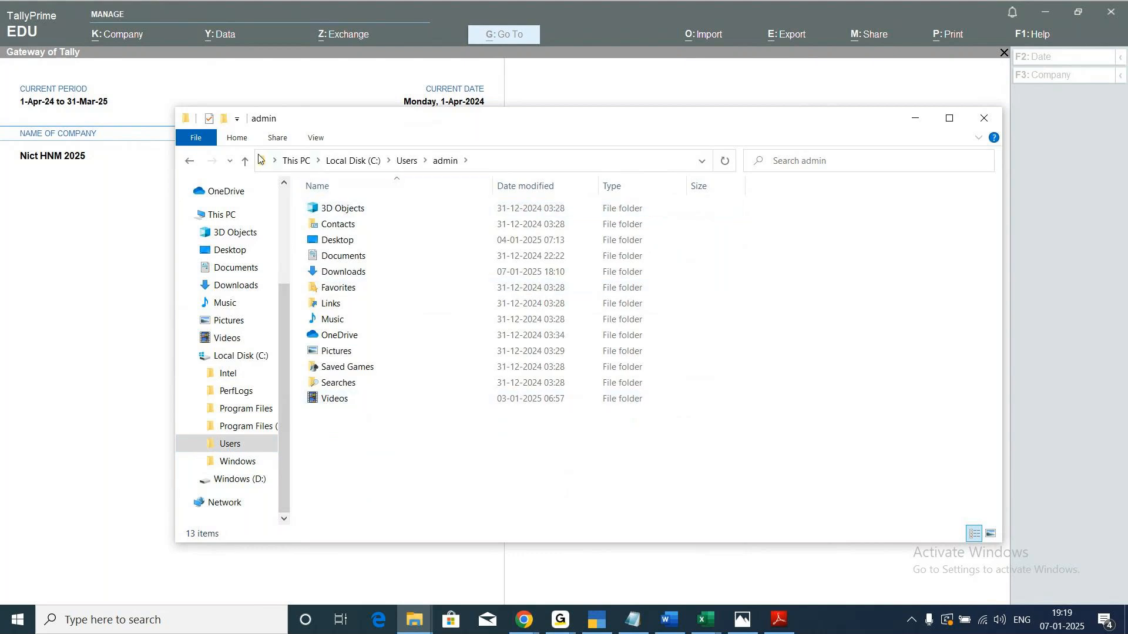
left_click(189, 161)
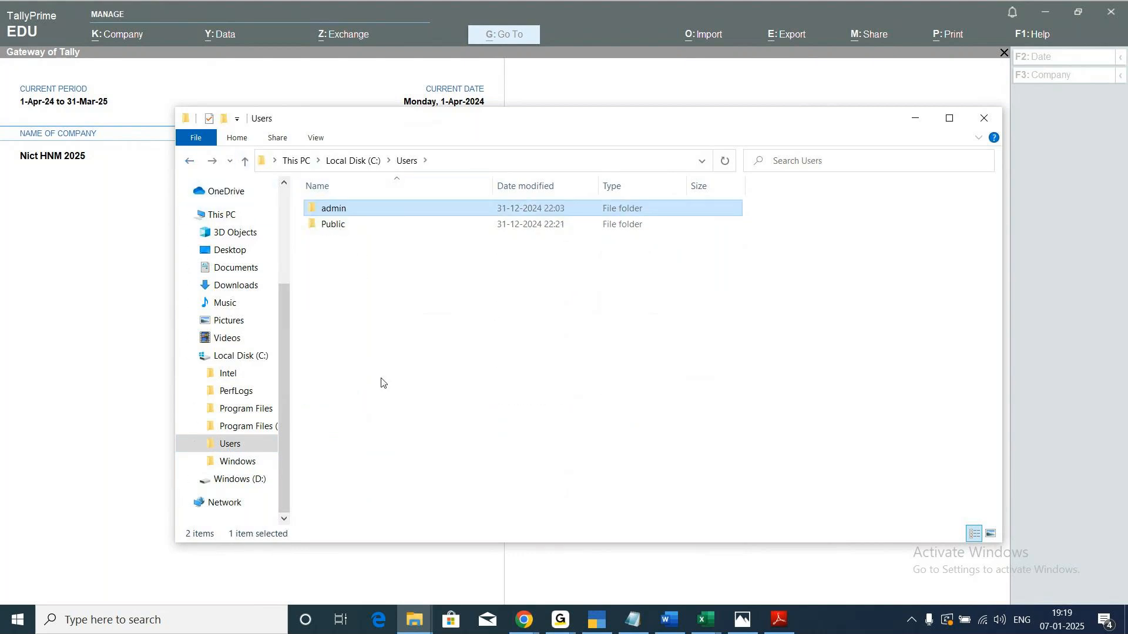
left_click(189, 161)
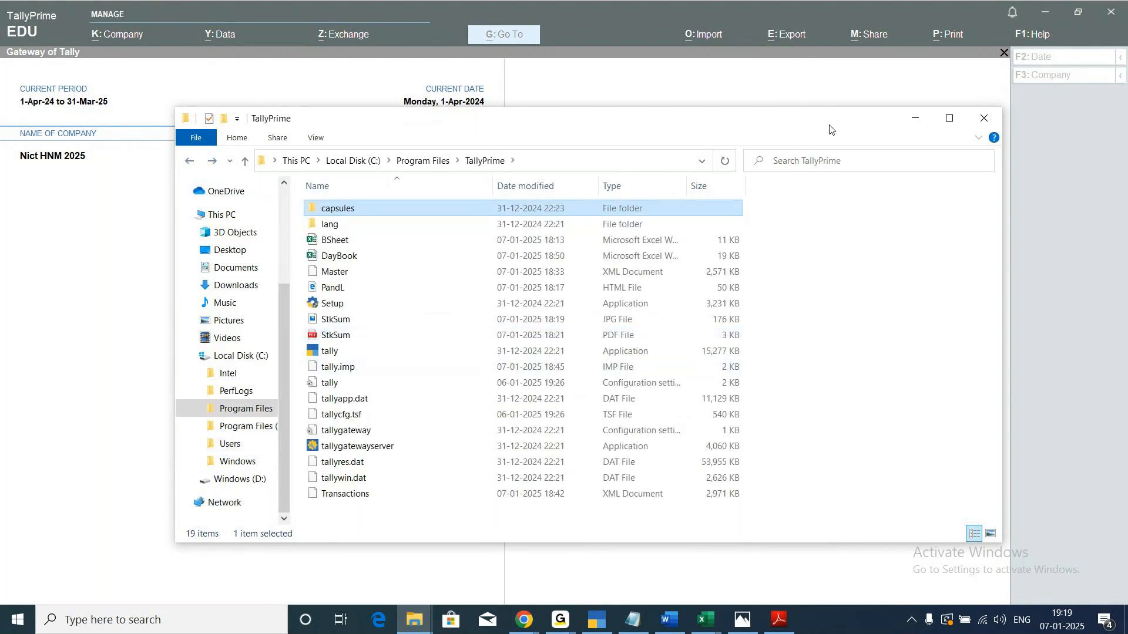
left_click(984, 121)
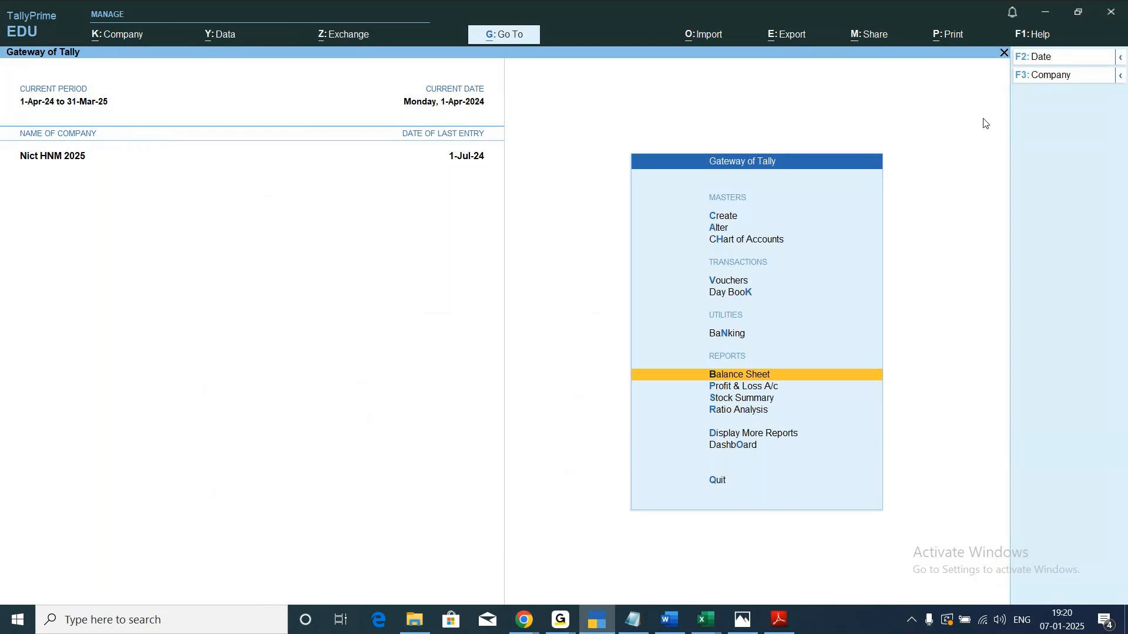
left_click(233, 37)
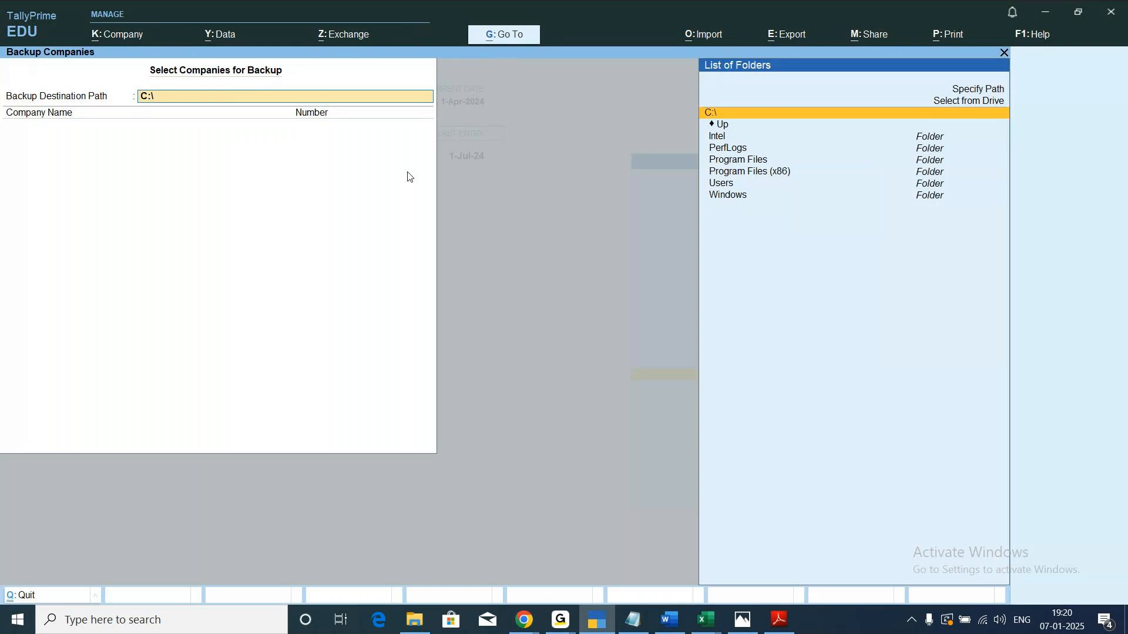
key("Down")
key("Up")
key("Up")
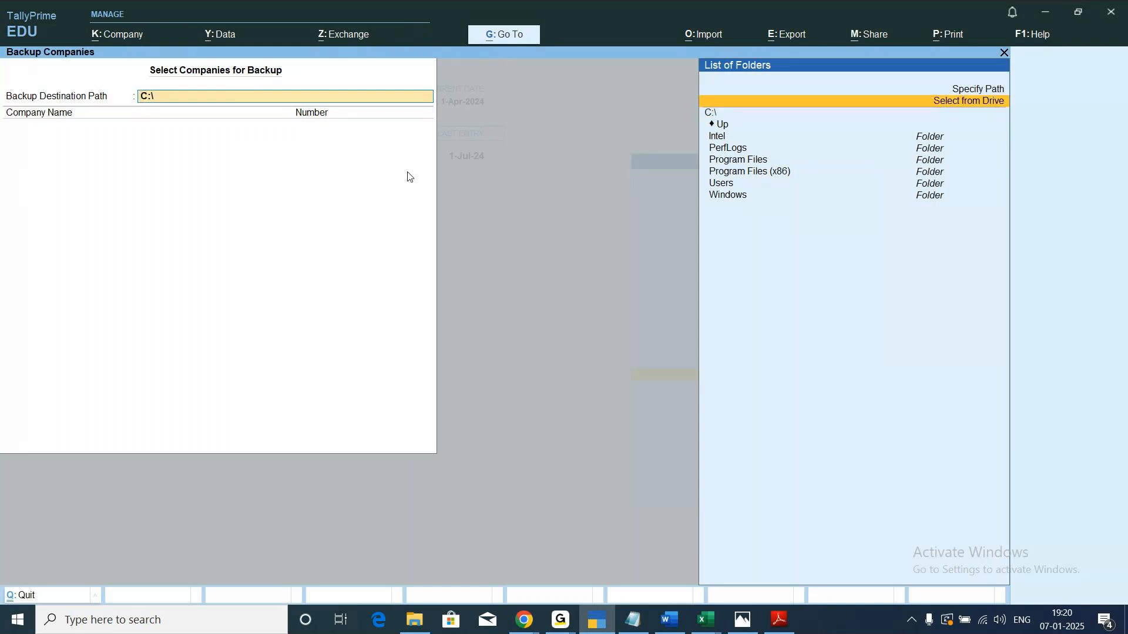
key("Return")
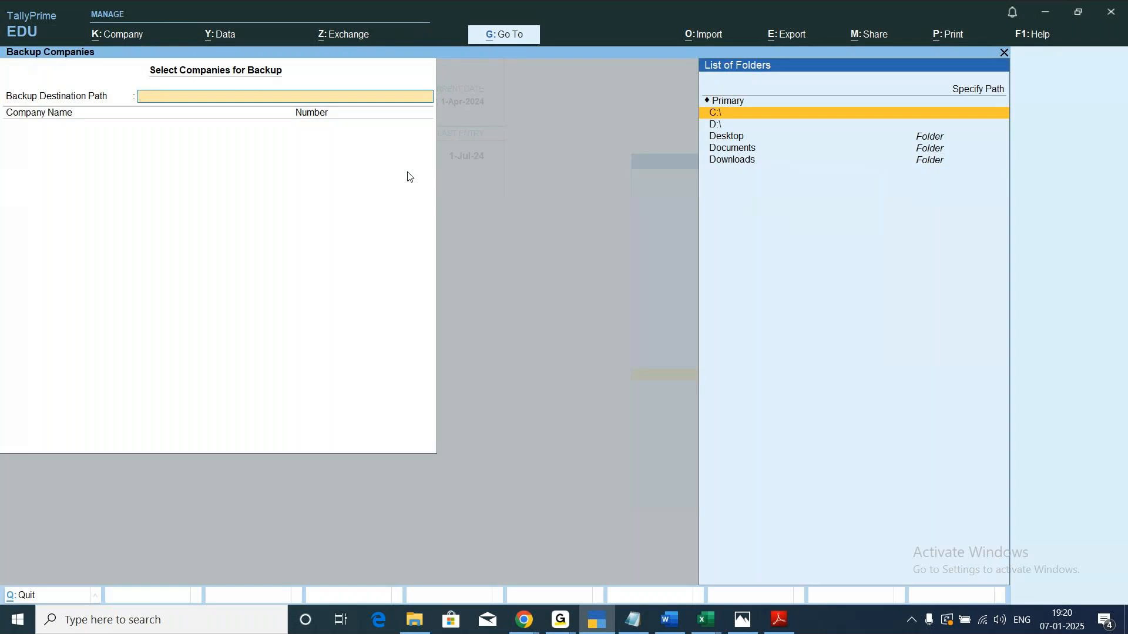
key("Escape")
key("Return")
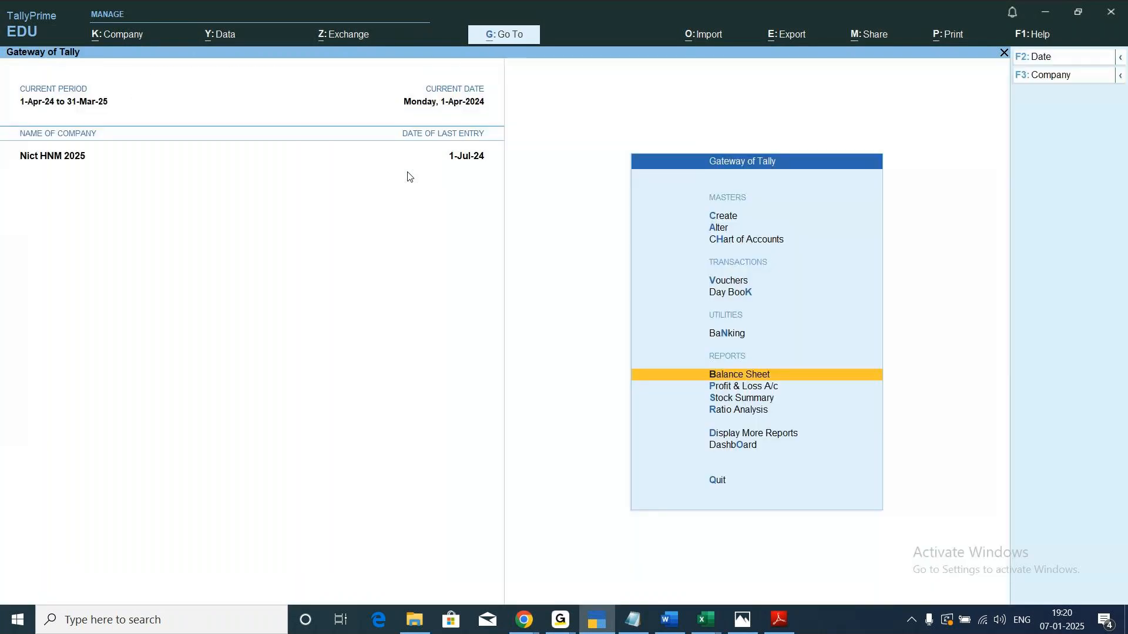
Start a company backup and set the backup destination path to C:\Users\admin\Desktop.
left_click(220, 41)
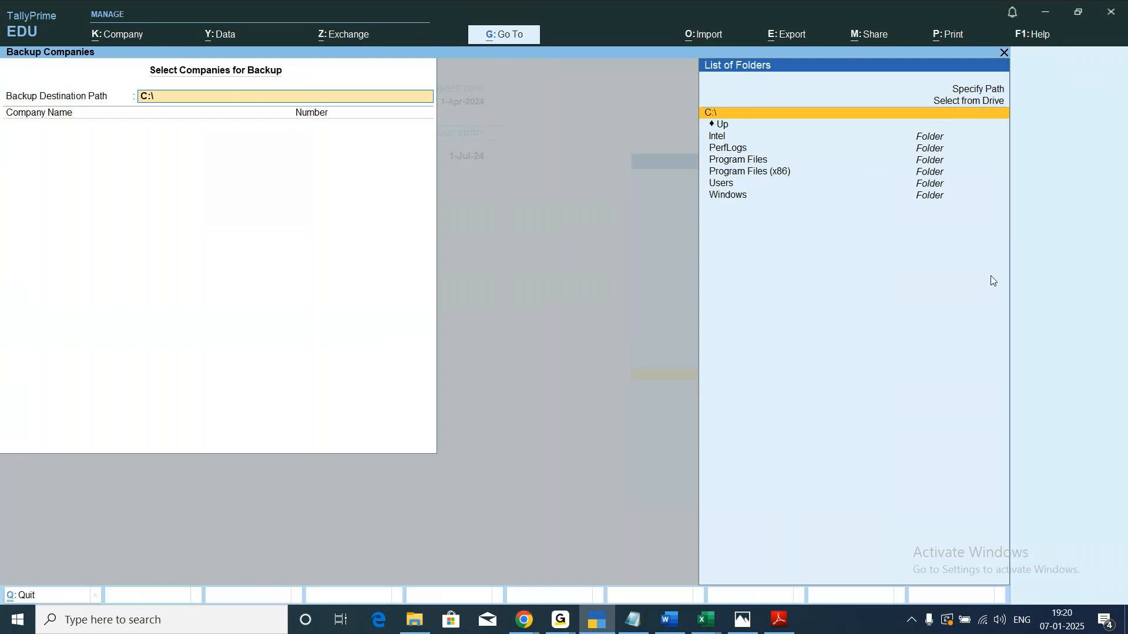
key("Up")
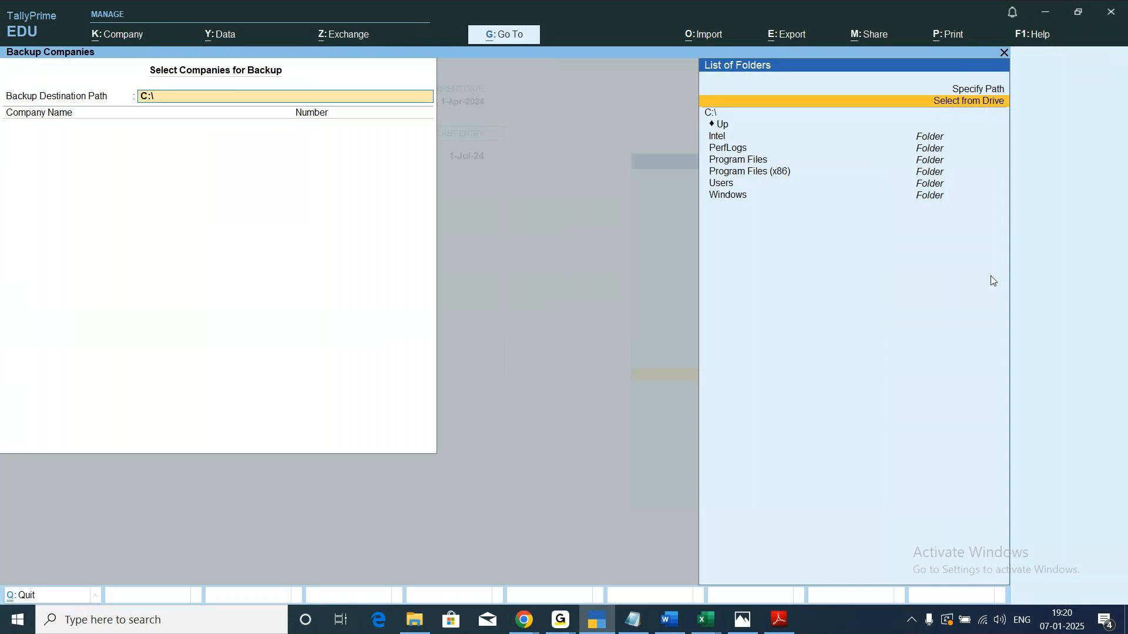
key("Return")
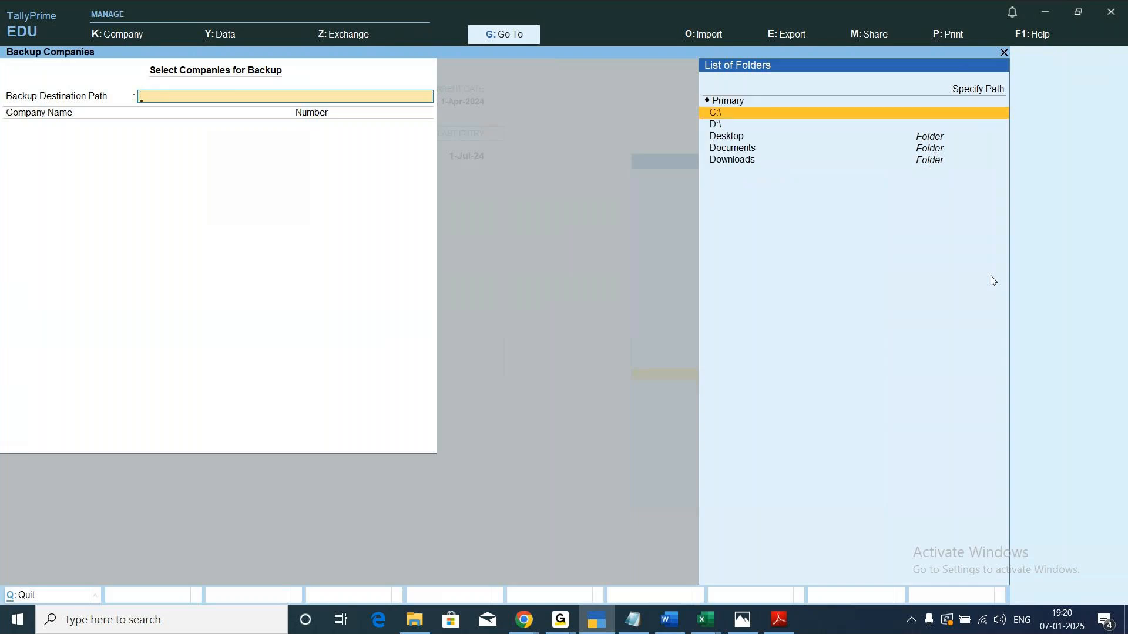
key("Down")
key("Down")
key("Down")
key("Down")
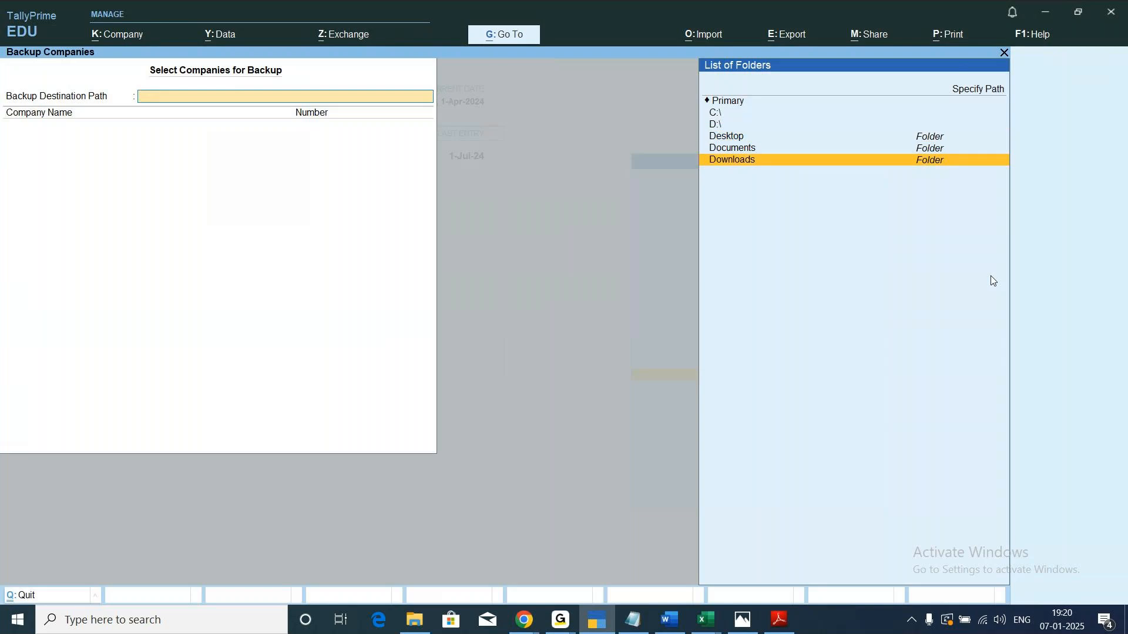
key("Up")
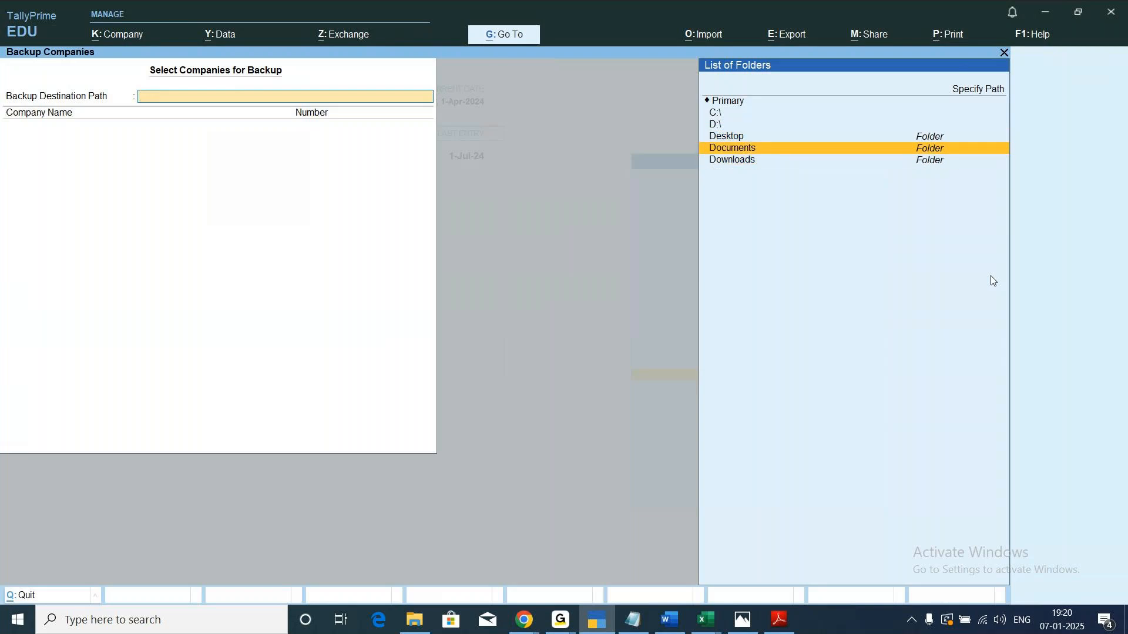
key("Up")
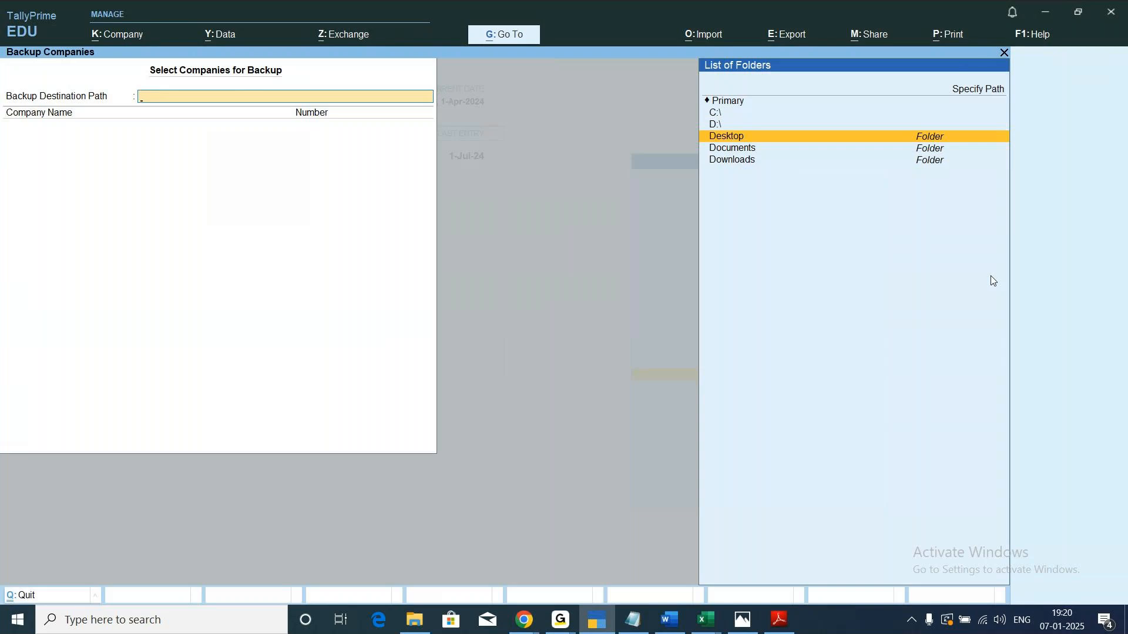
key("Return")
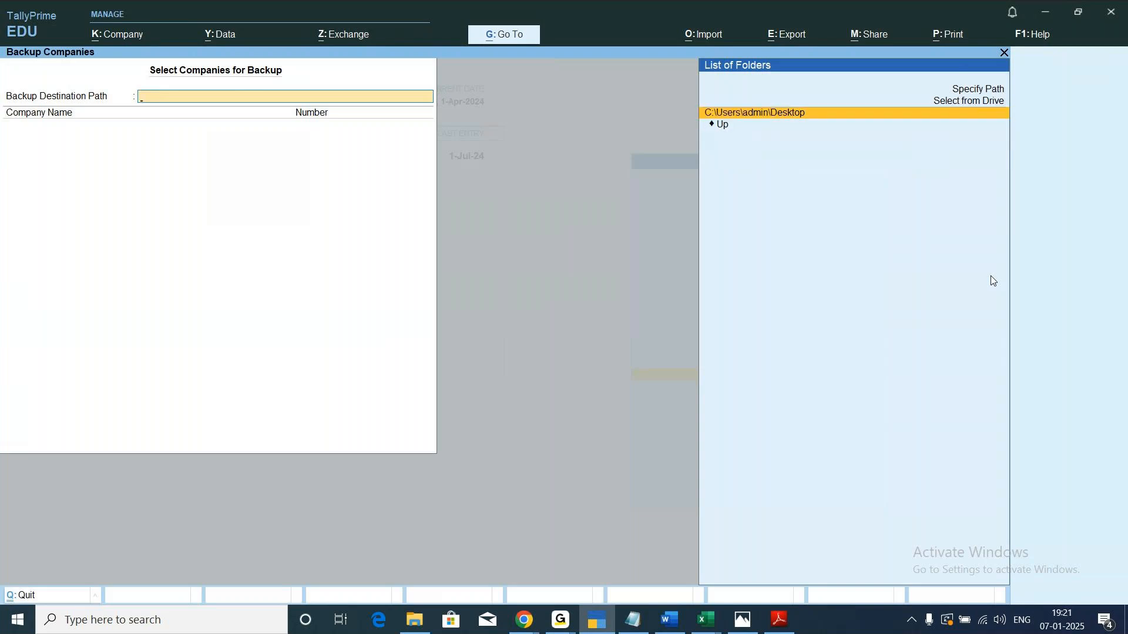
key("Return")
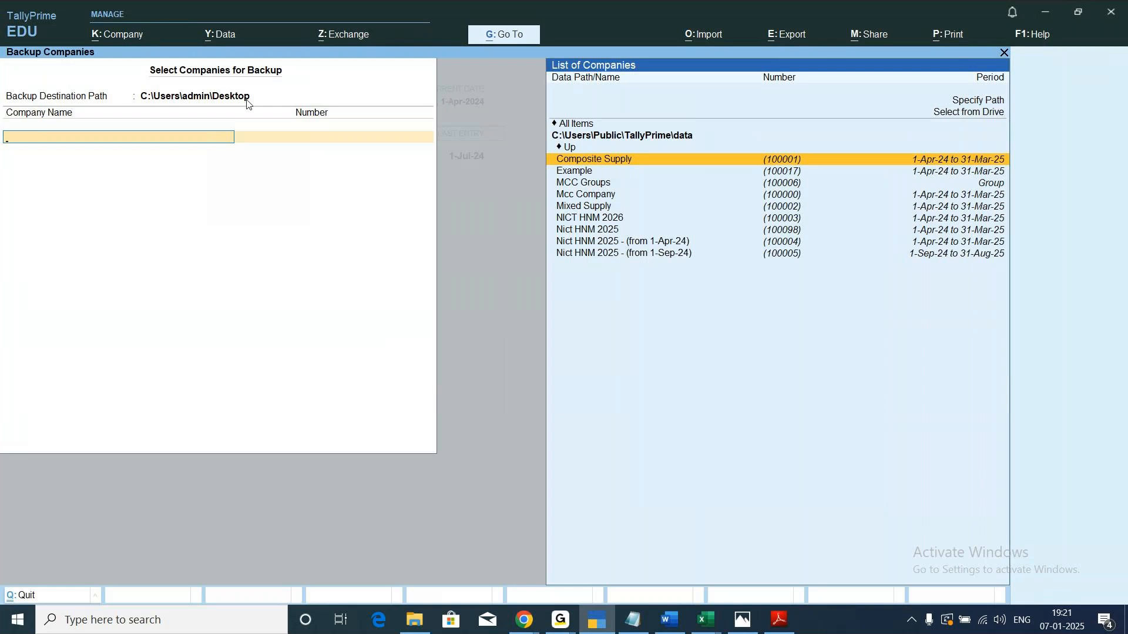
Choose Composite Supply as the only company to back up, end the company list and accept the backup.
key("Return")
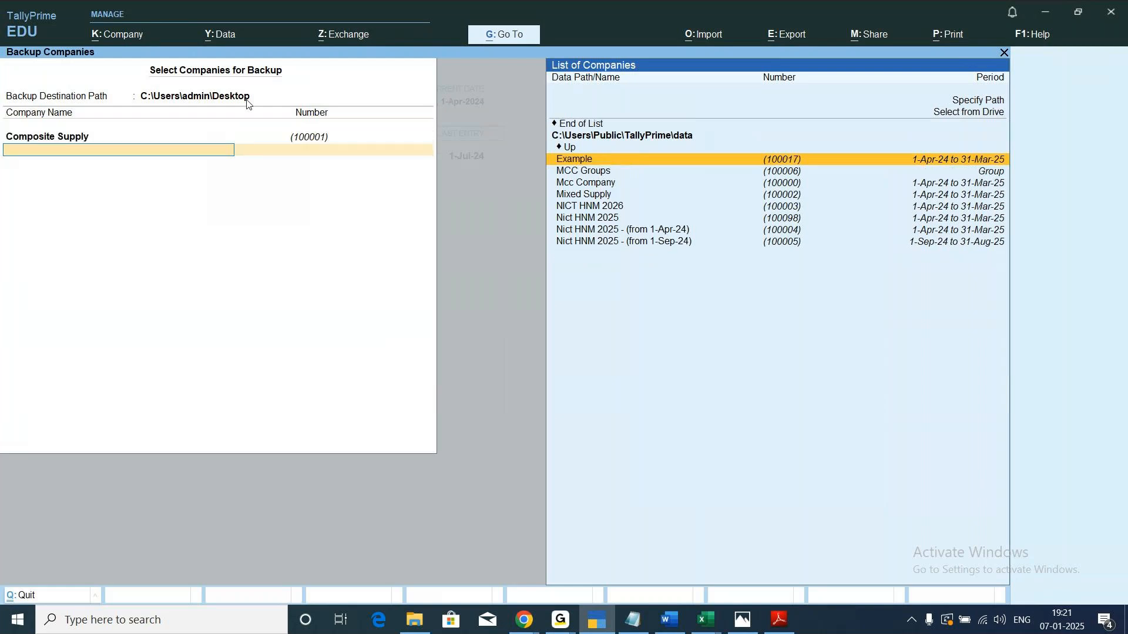
key("Up")
key("Up")
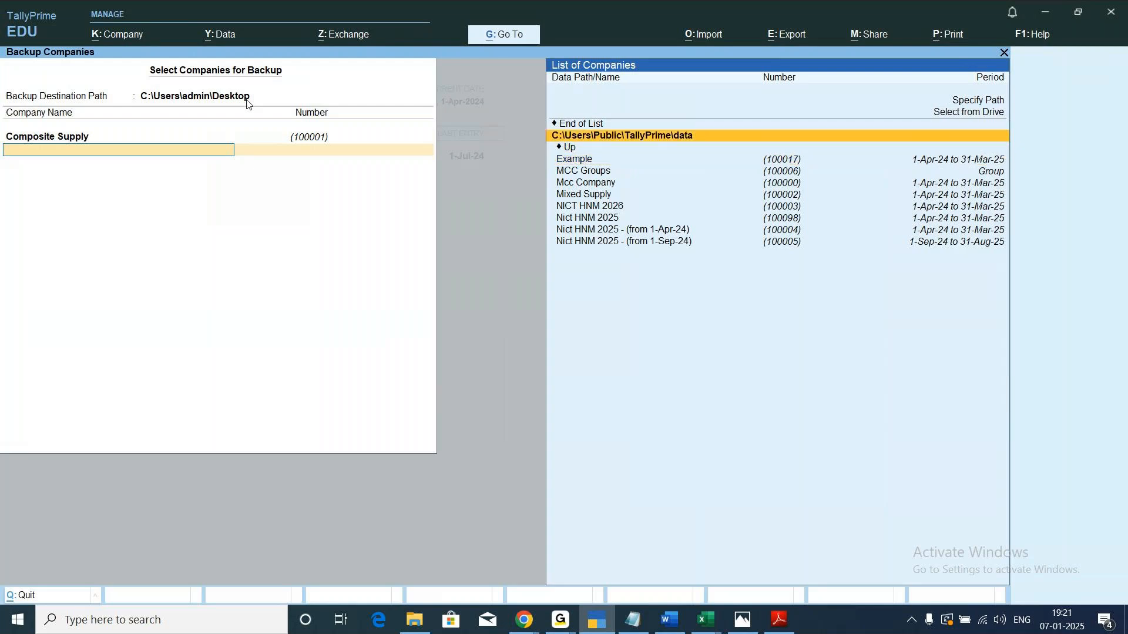
key("Up")
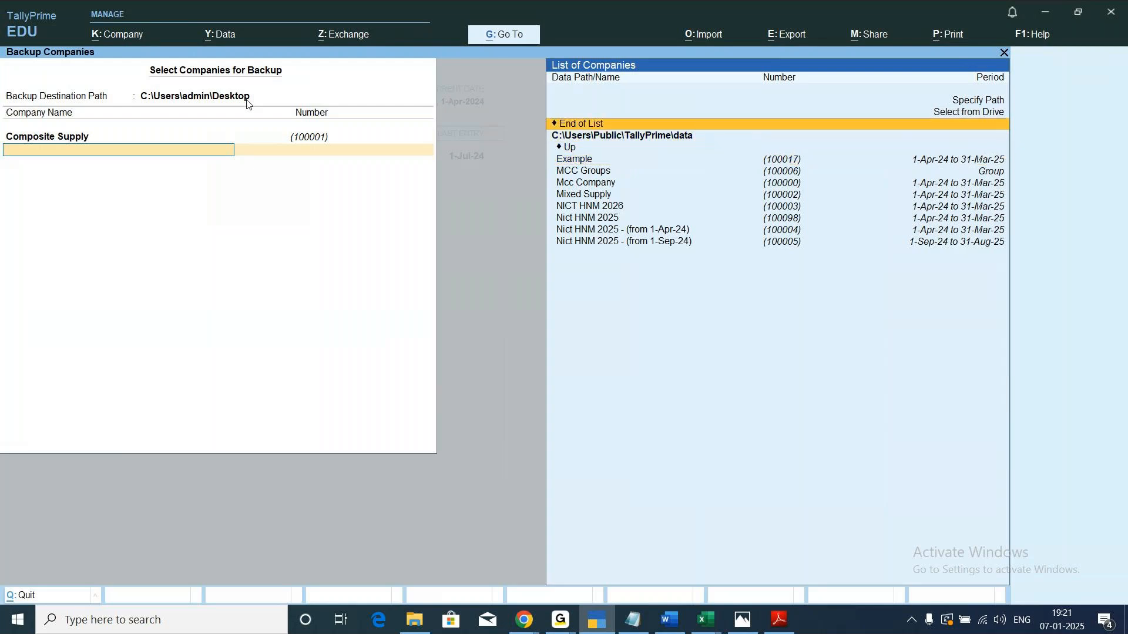
key("Return")
key("Return")
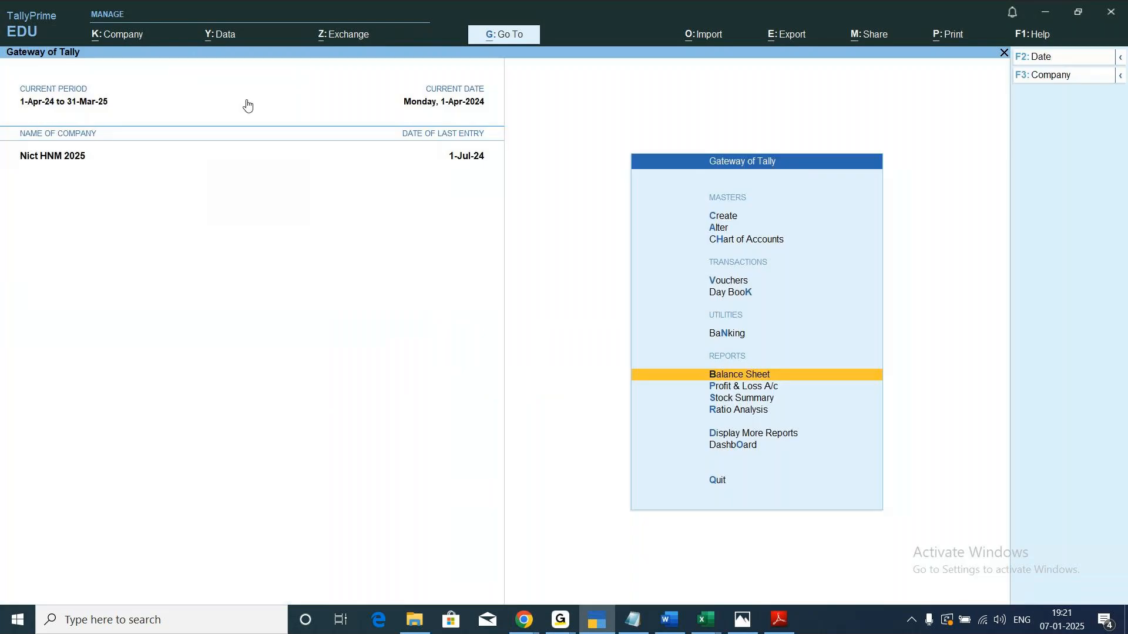
Minimize all open windows to reveal the desktop and try to open the Composite Supply backup file there.
left_click(1047, 13)
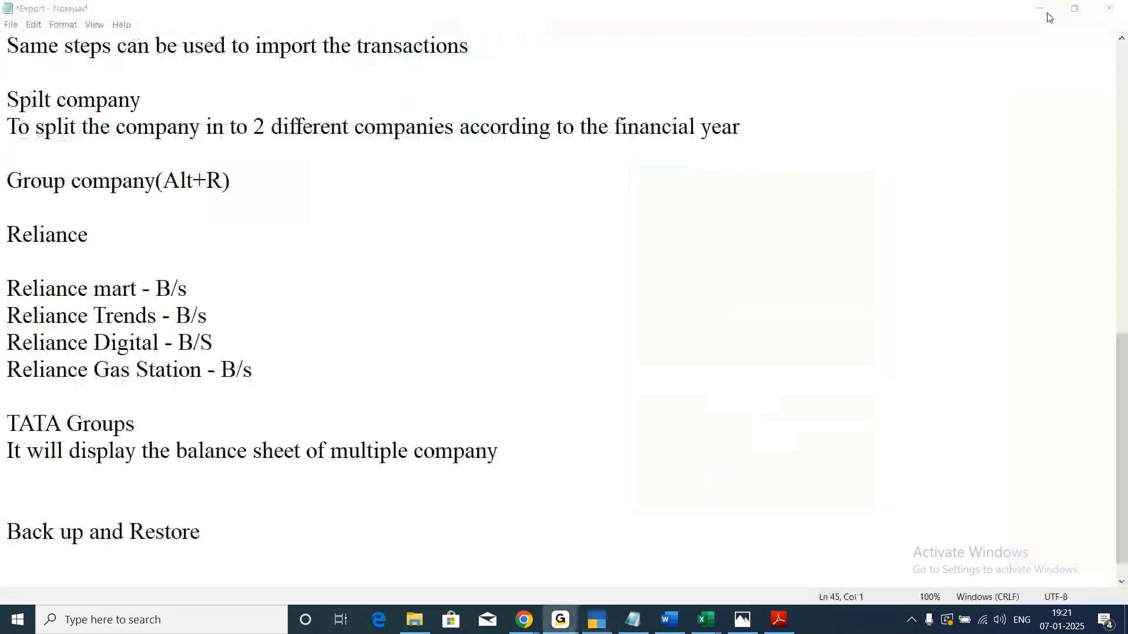
left_click(1046, 14)
left_click(1046, 14)
left_click(1045, 14)
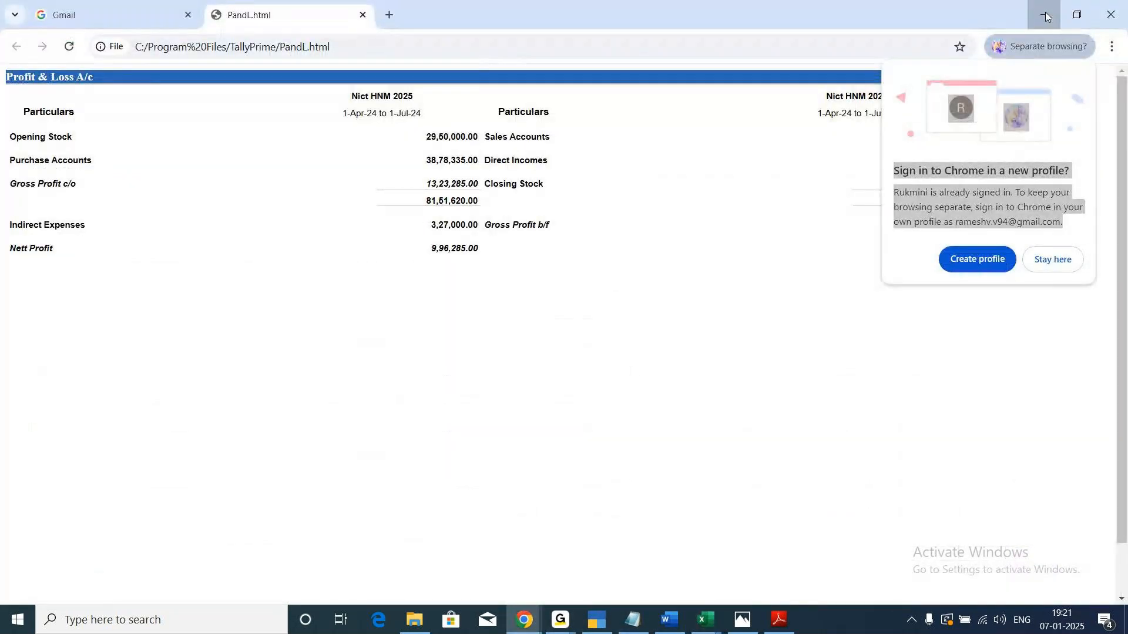
left_click(1045, 15)
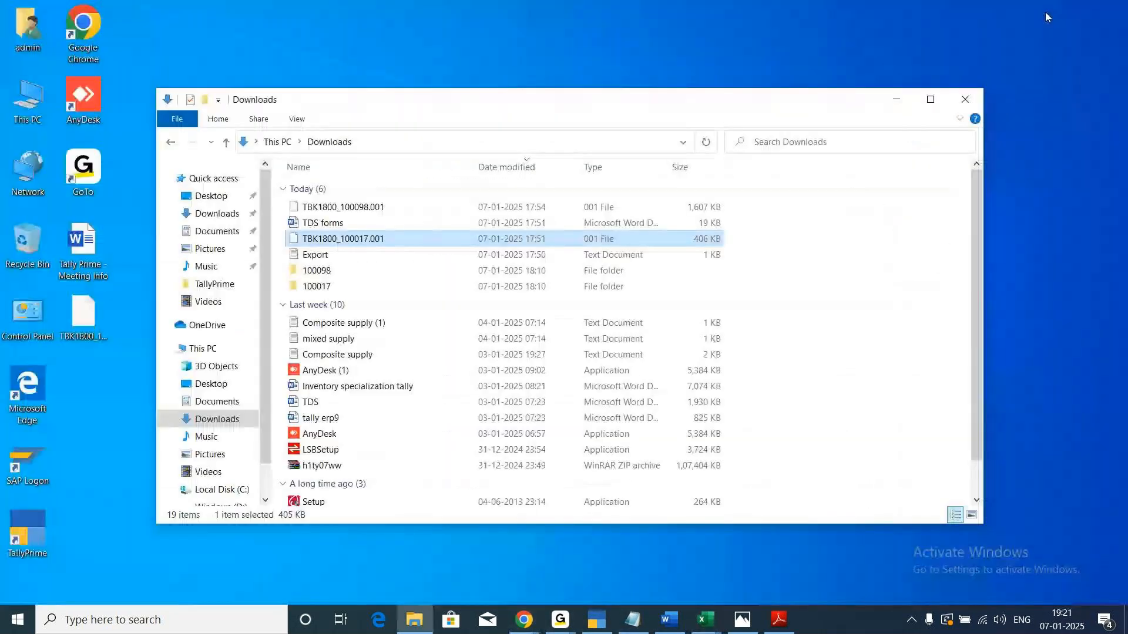
left_click(897, 99)
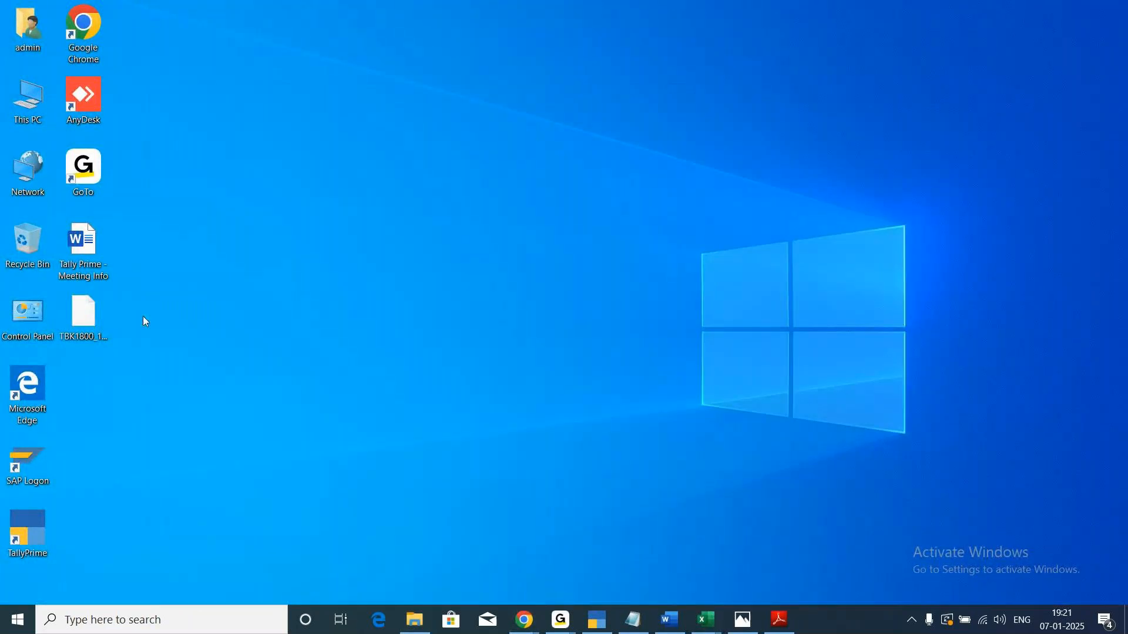
double_click(94, 313)
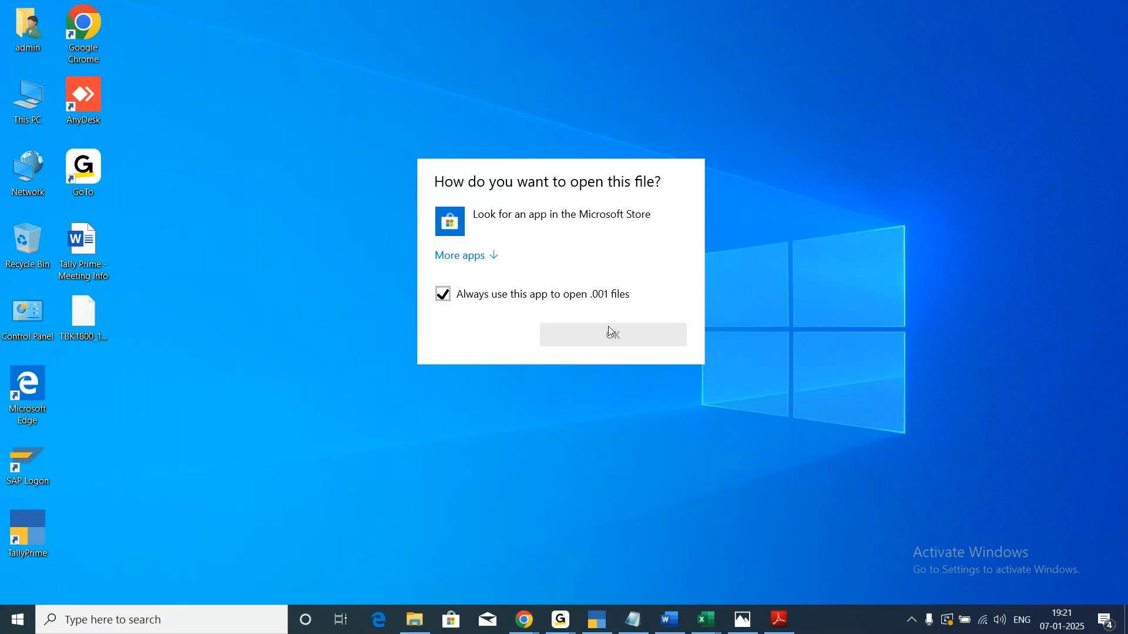
key("Escape")
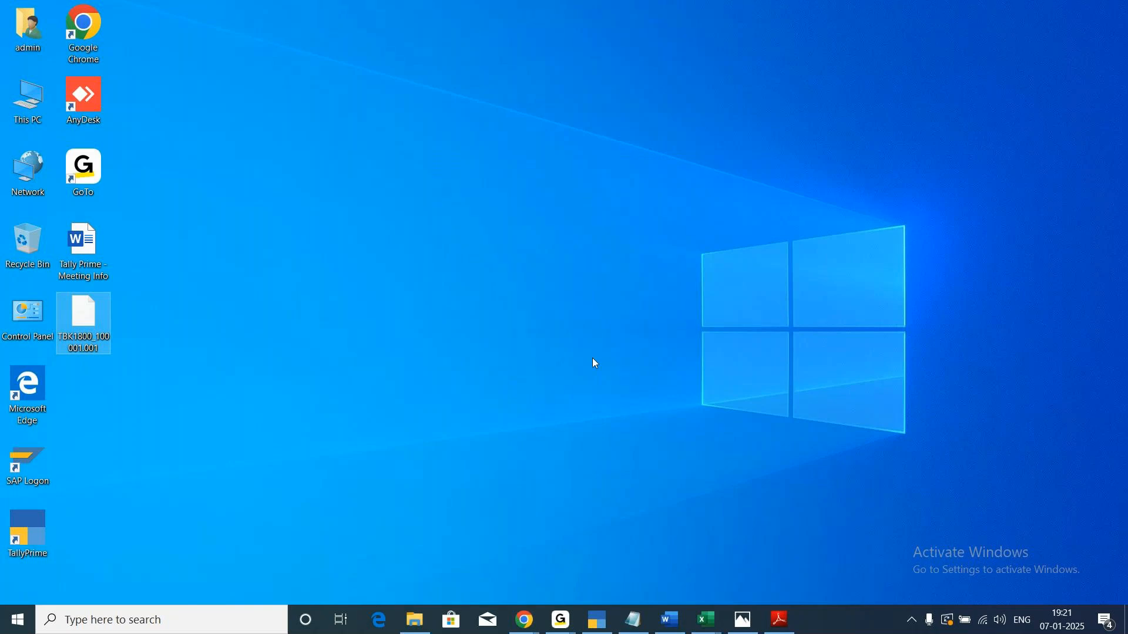
left_click(561, 623)
left_click(644, 586)
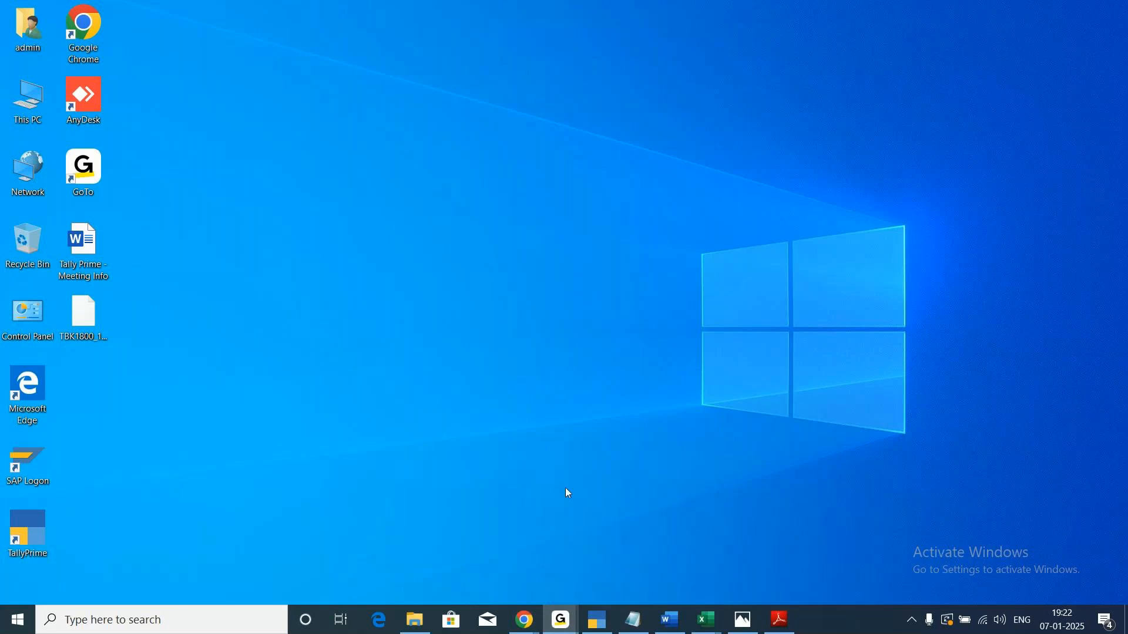
left_click(601, 626)
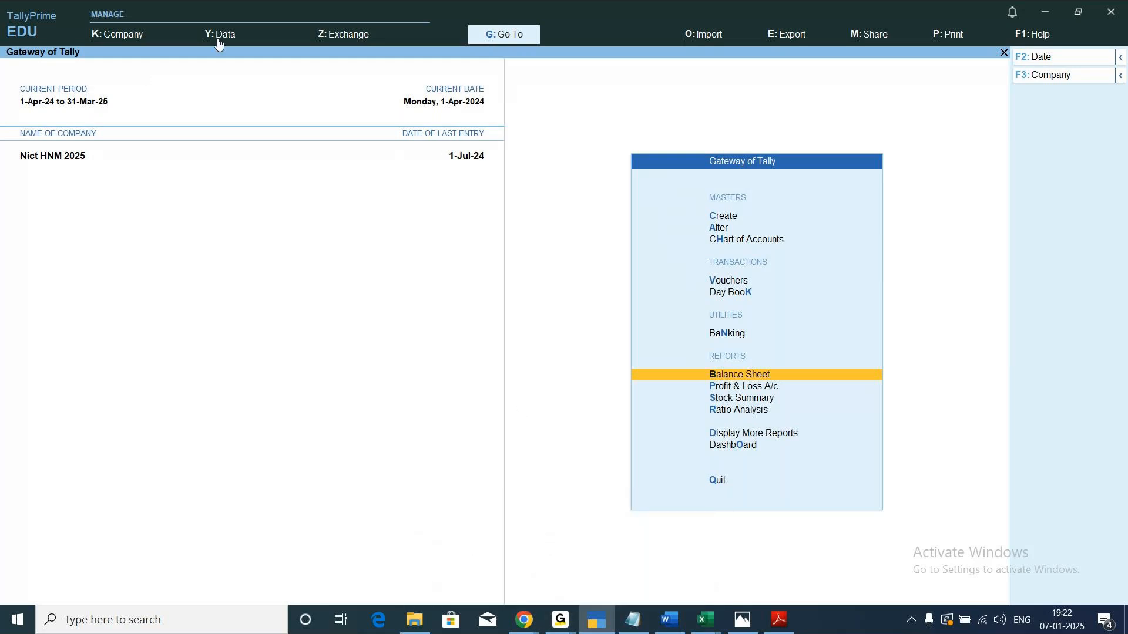
left_click(1047, 14)
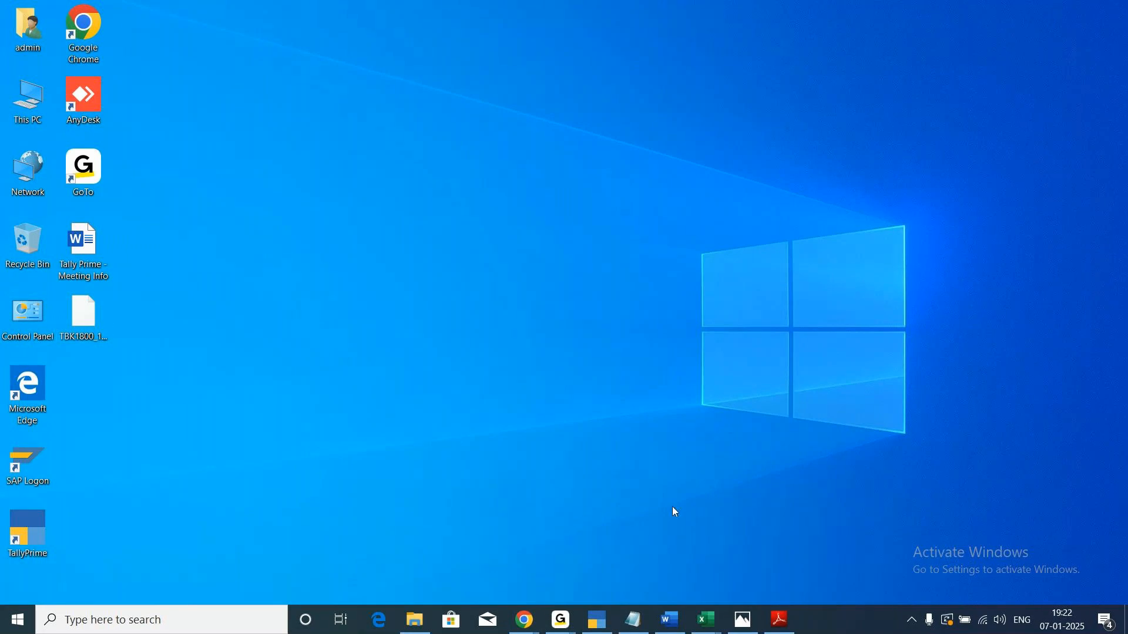
Return to TallyPrime, start a company restore and choose All Items as the companies to restore.
mouse_move(600, 629)
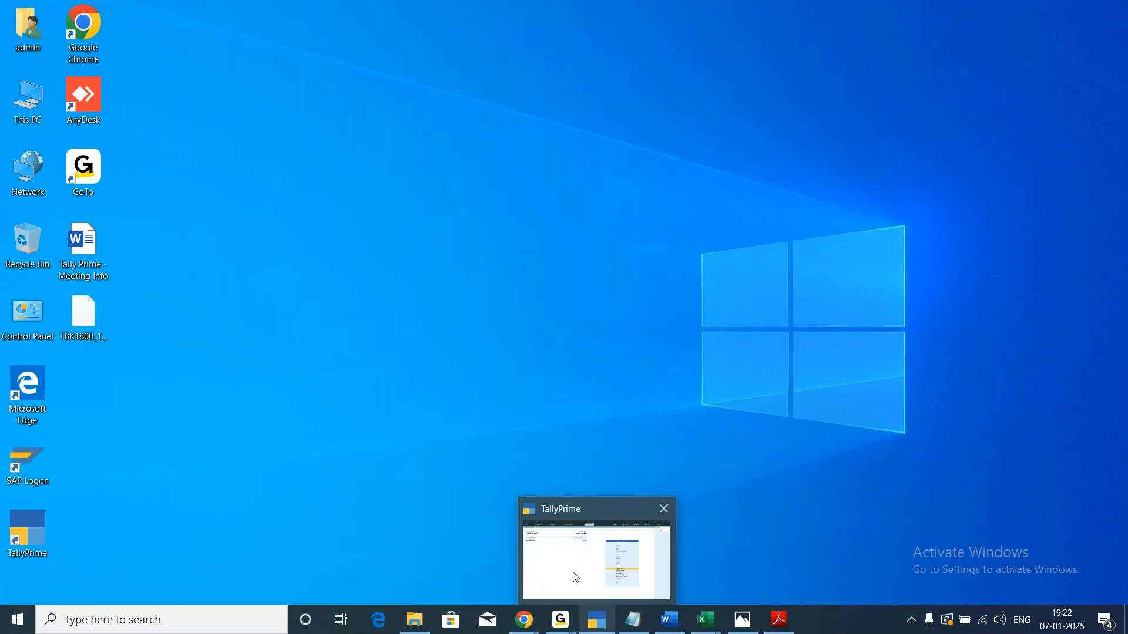
left_click(576, 578)
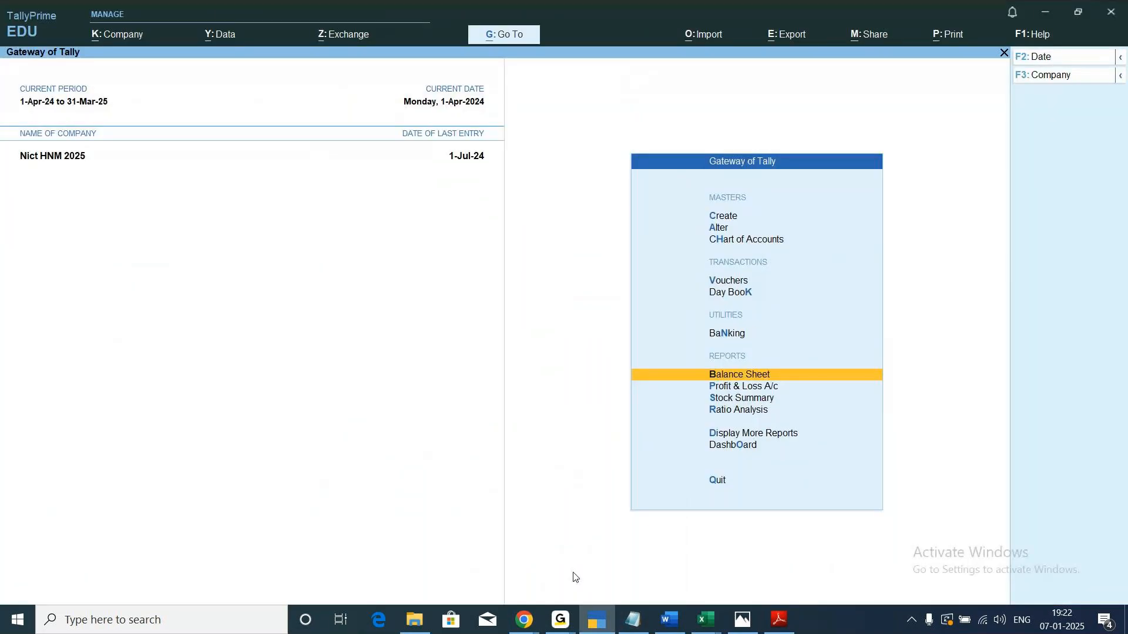
left_click(222, 36)
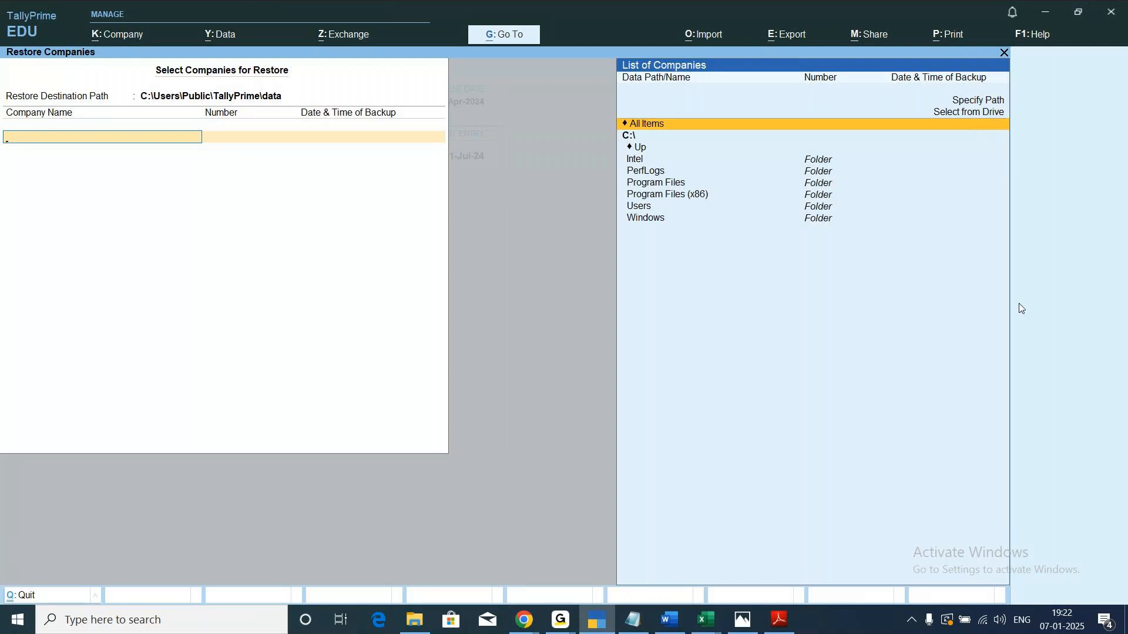
key("Up")
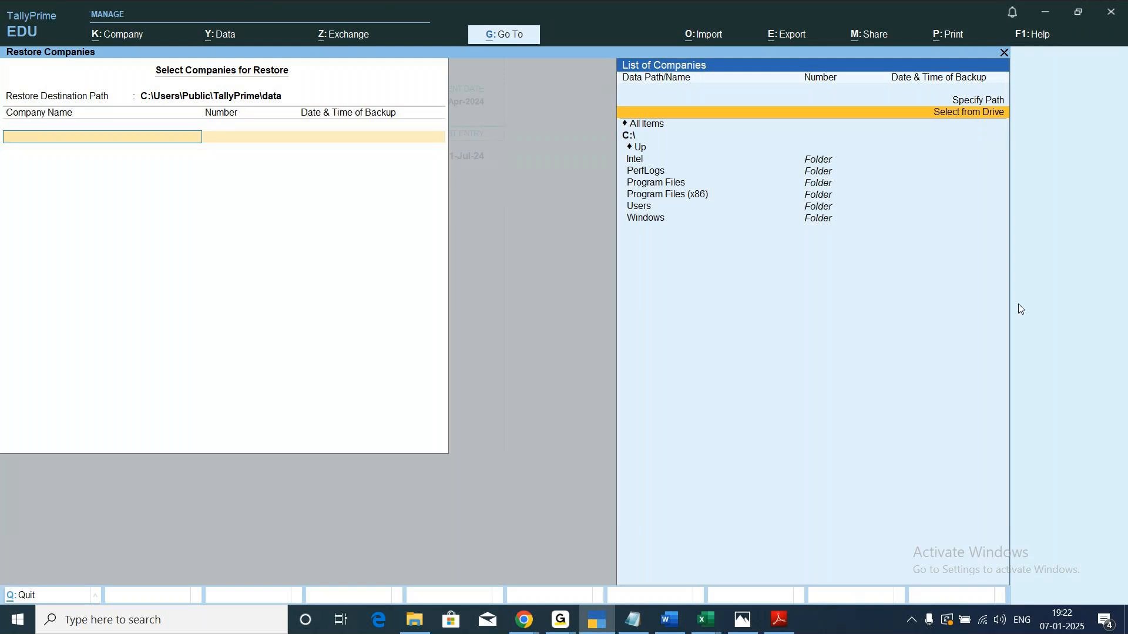
key("Down")
key("Return")
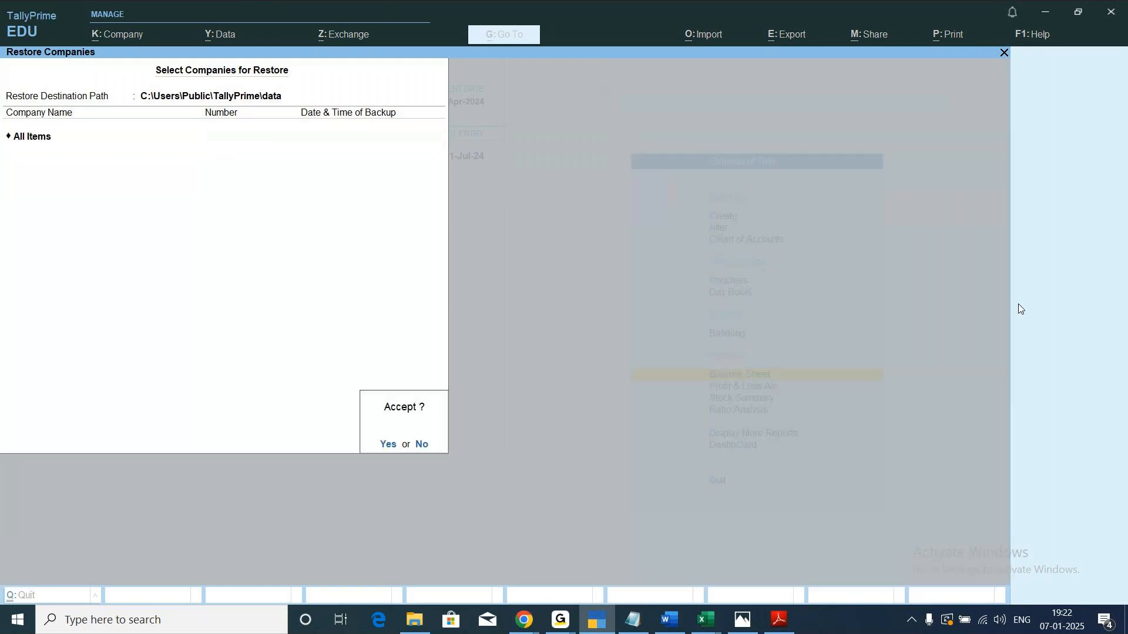
Decline accepting the restore and set the restore destination path to C:\Users\admin\Desktop.
key("n")
key("BackSpace")
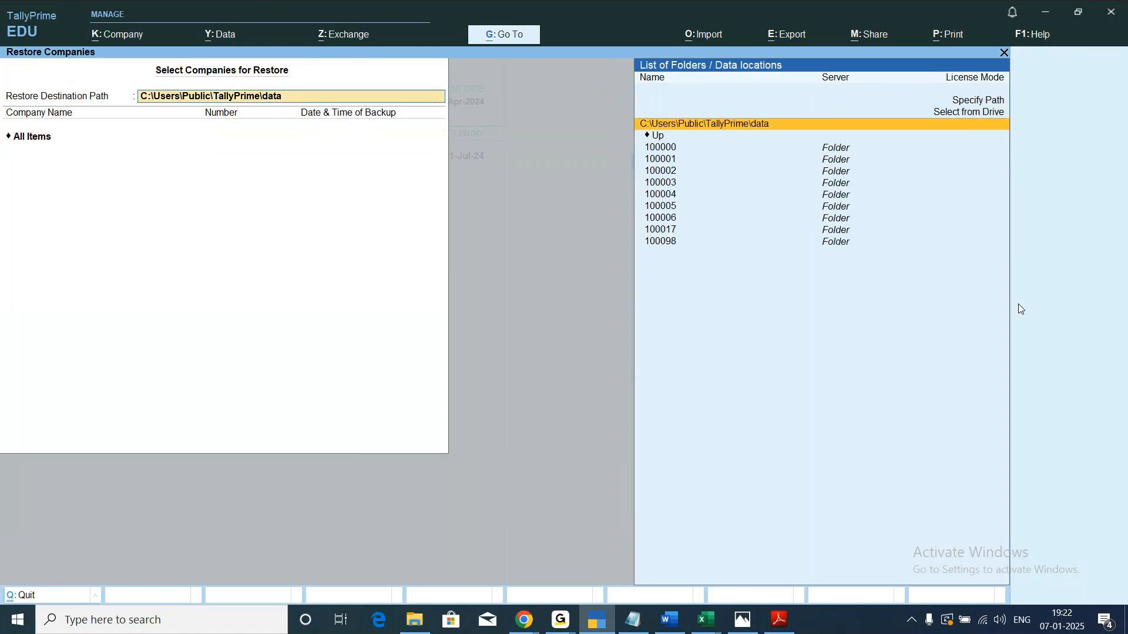
key("Up")
key("Return")
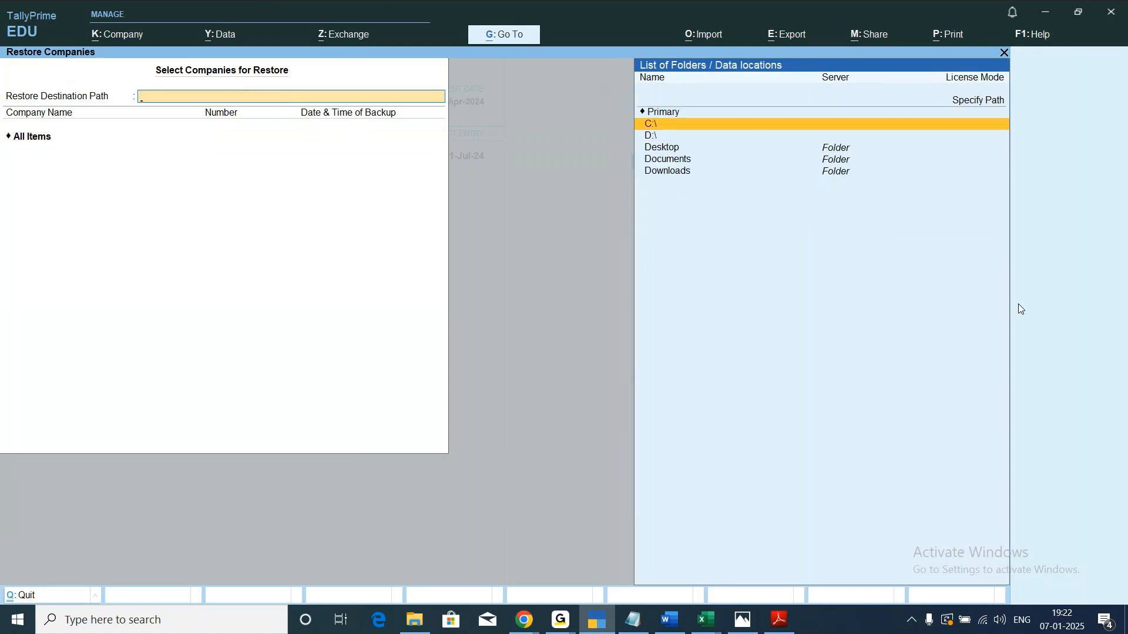
key("Down")
key("Down")
key("Return")
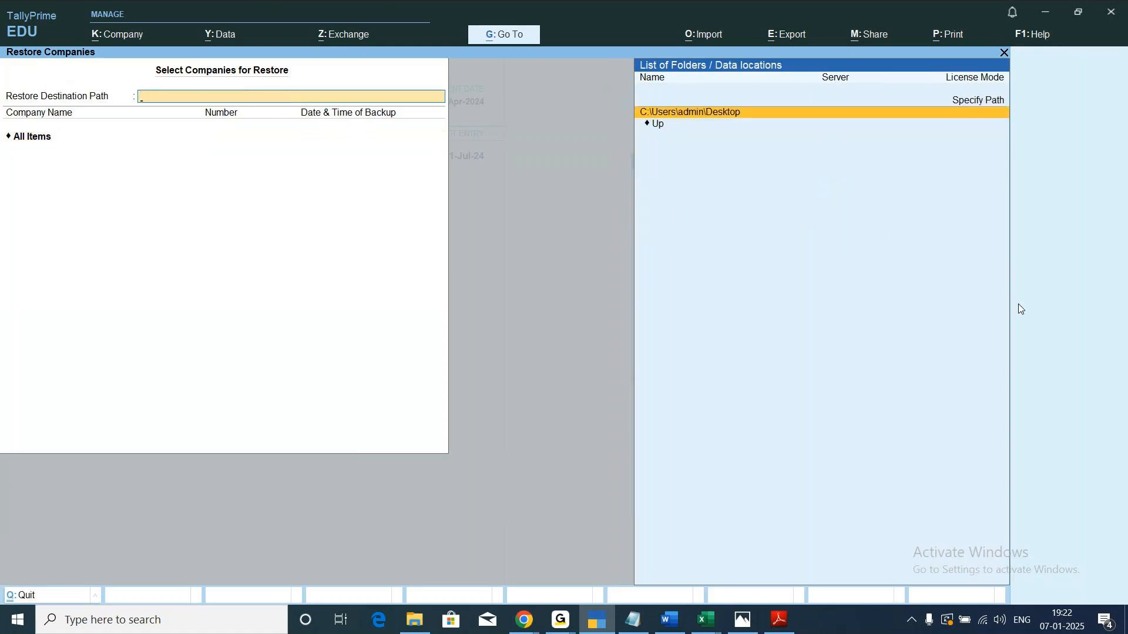
key("Return")
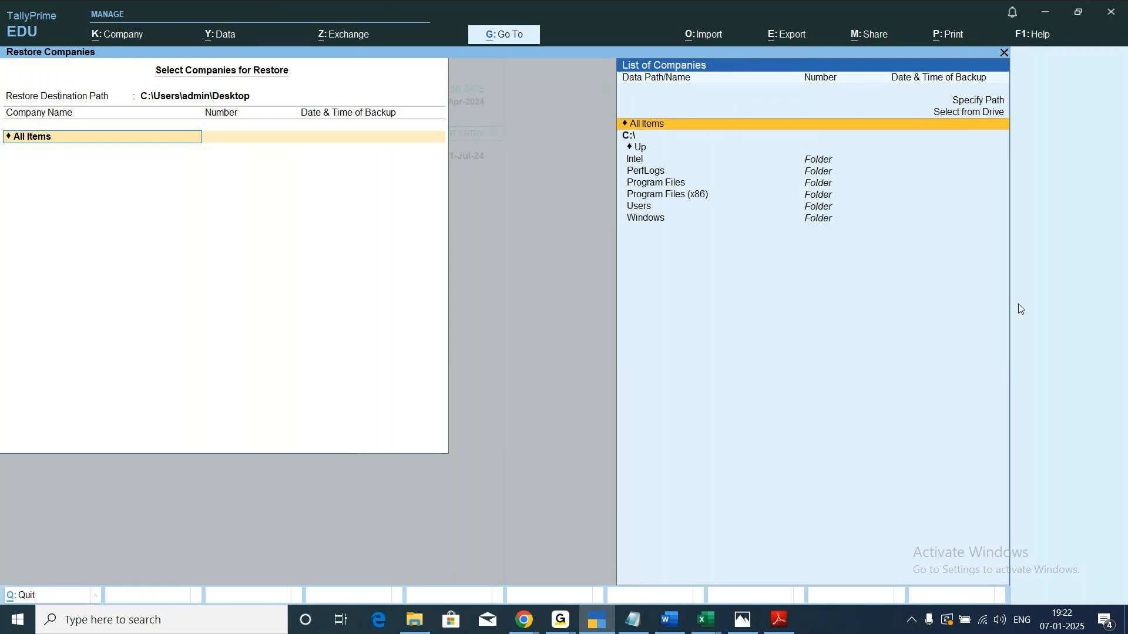
Look through the restore source list for C:\, keep All Items selected and accept the restore.
key("Down")
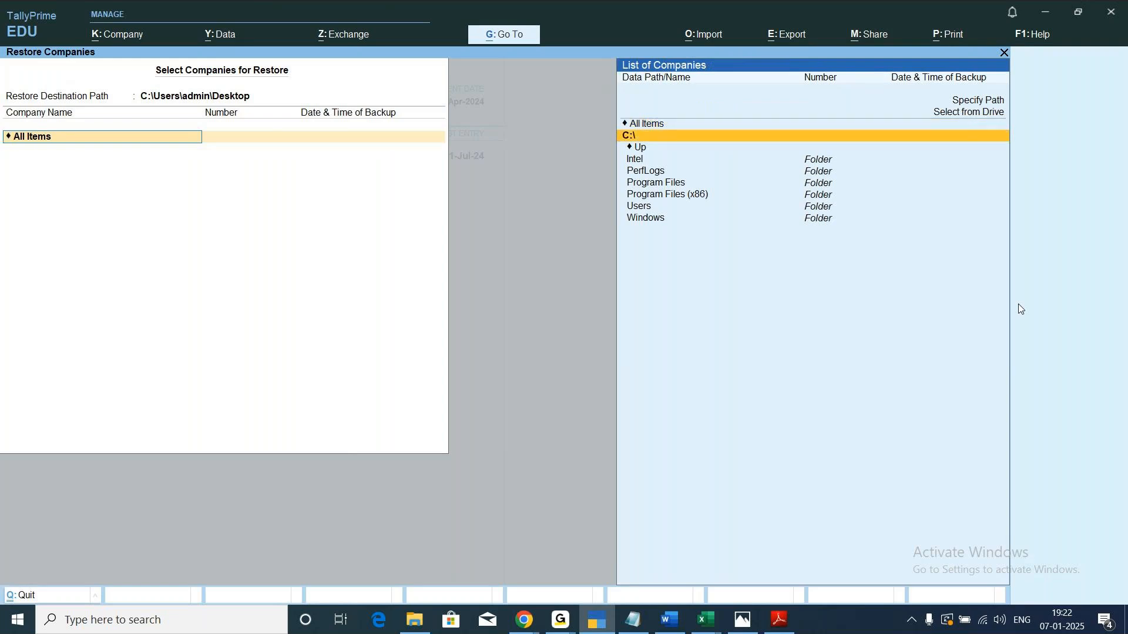
key("Down")
key("Down")
key("Down")
key("Up")
key("Up")
key("Up")
key("Down")
key("Down")
key("Down")
key("Down")
key("Down")
key("Up")
key("Up")
key("Up")
key("Up")
key("Up")
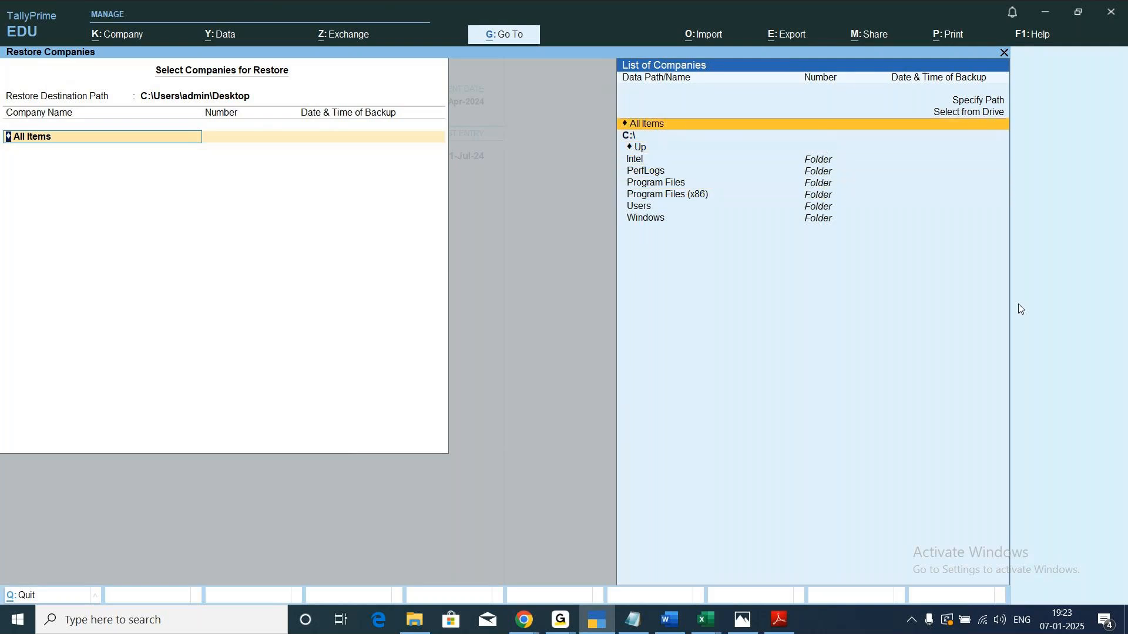
key("Return")
key("Return")
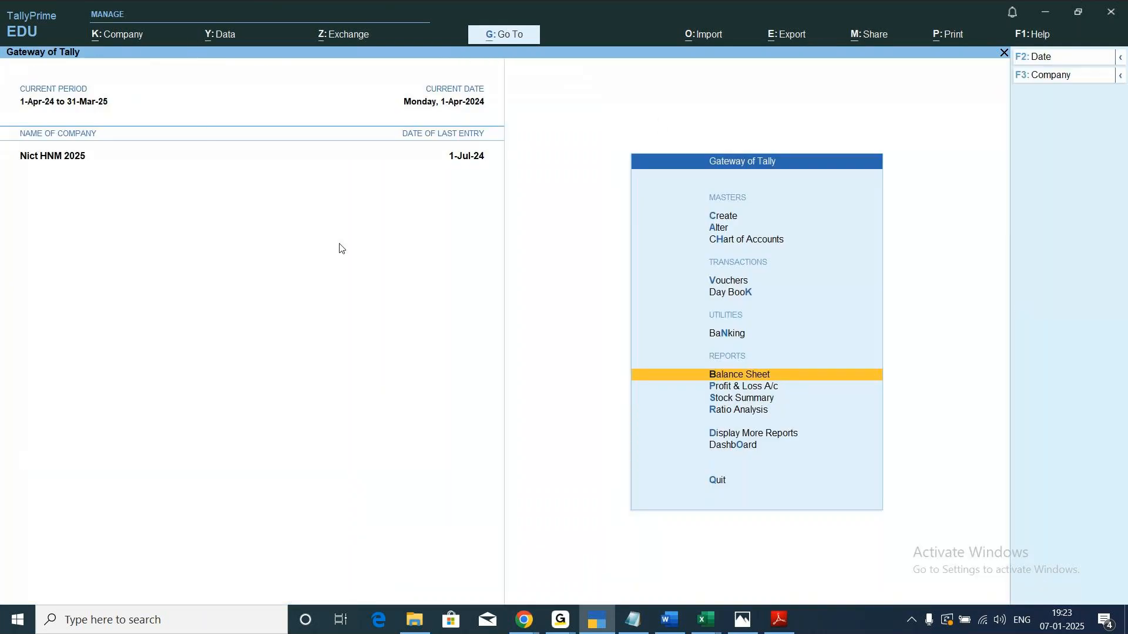
Open the company selection list to review the available companies, then close it without selecting one.
key("Up")
key("Up")
key("Up")
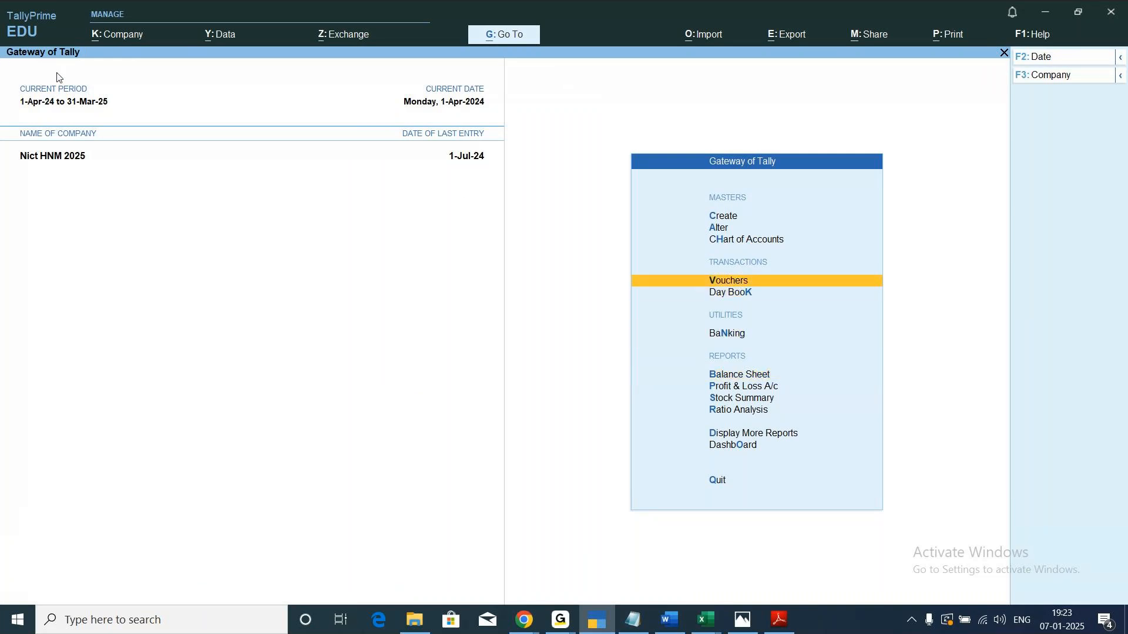
left_click(118, 36)
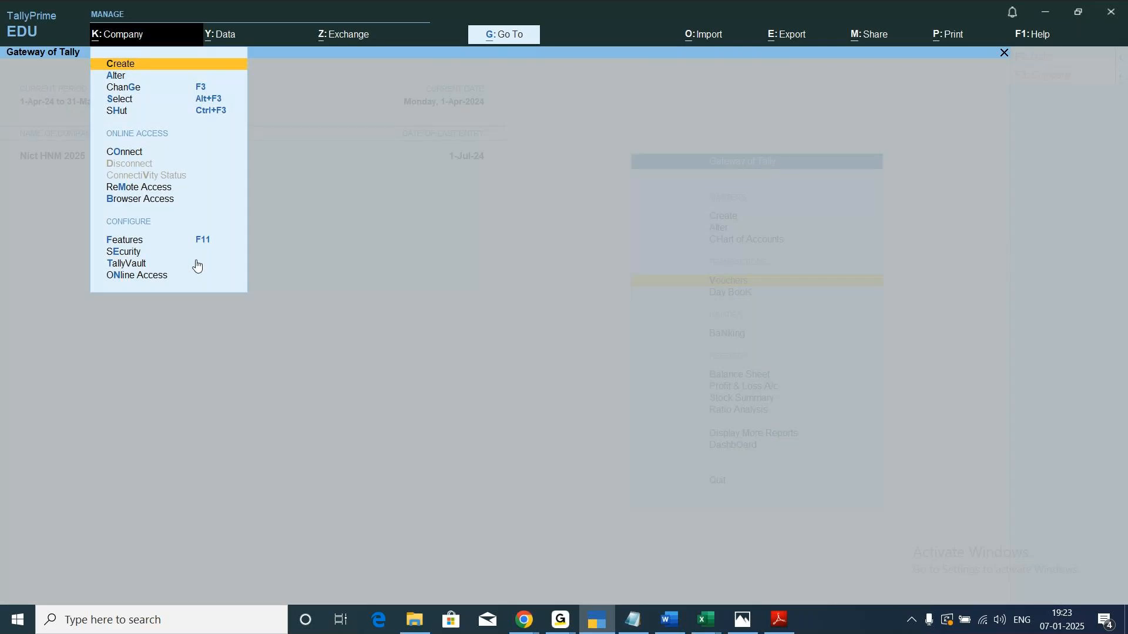
key("Down")
key("Down")
key("Down")
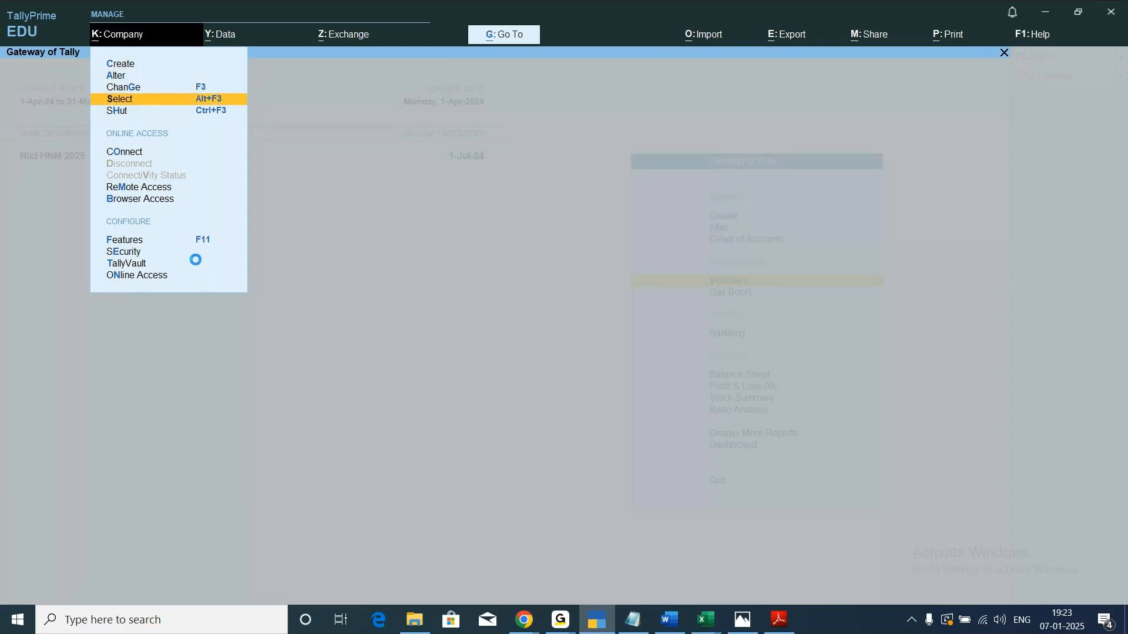
key("Return")
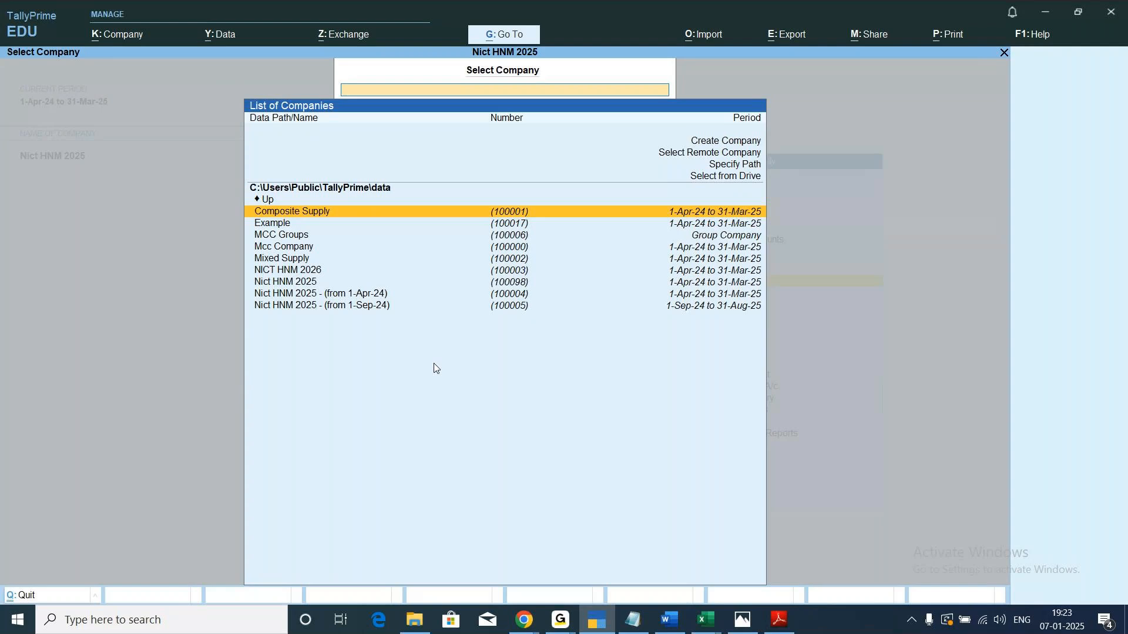
key("Escape")
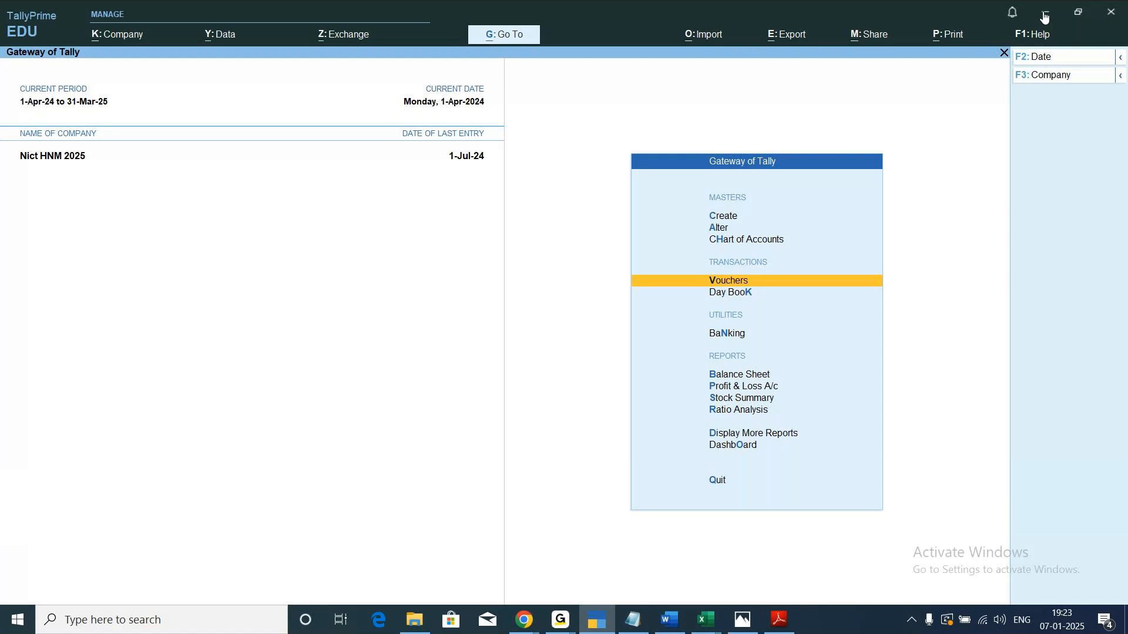
Switch to the Export notes in Notepad and add the line "TBK - Tally Base Kit" below Back up and Restore.
left_click(1046, 17)
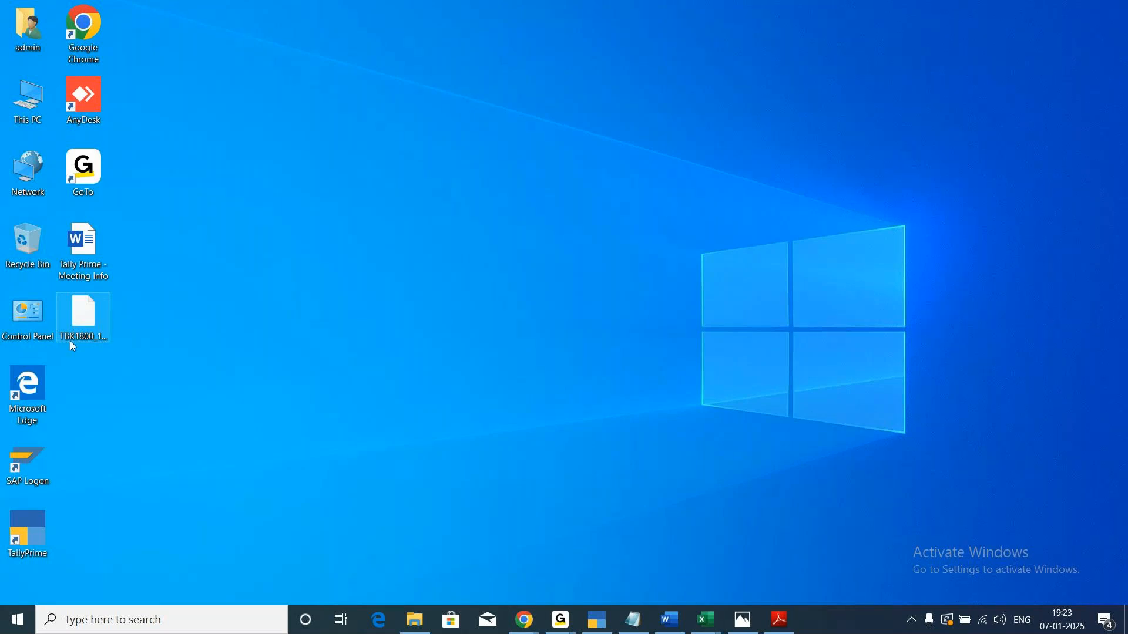
left_click(633, 621)
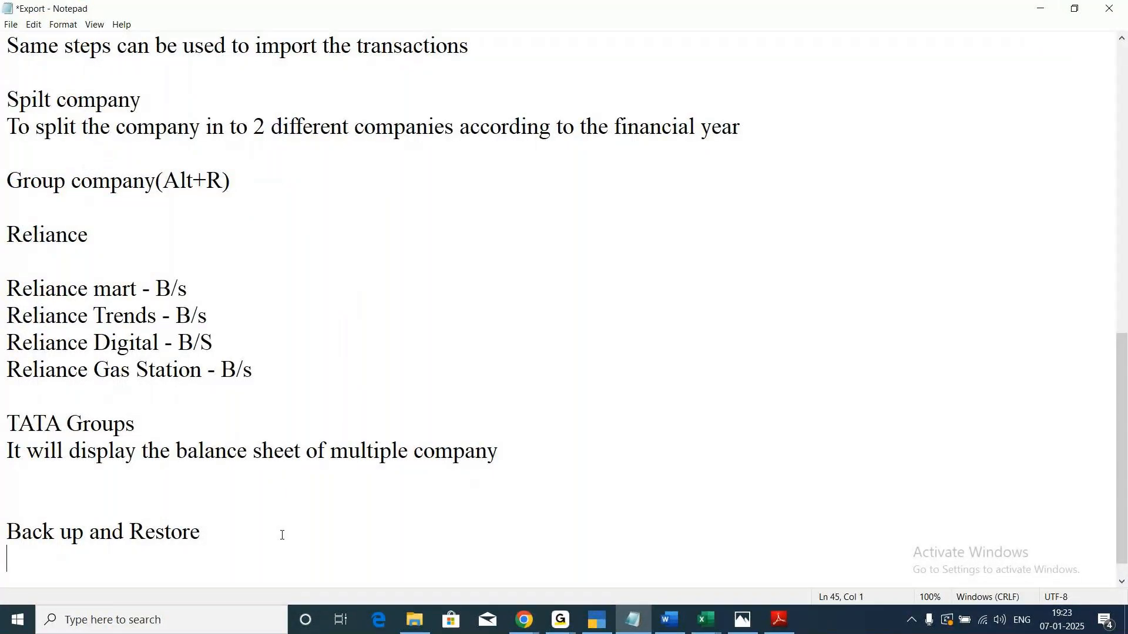
scroll(257, 546, "down", 1)
left_click(227, 515)
key("Return")
key("Return")
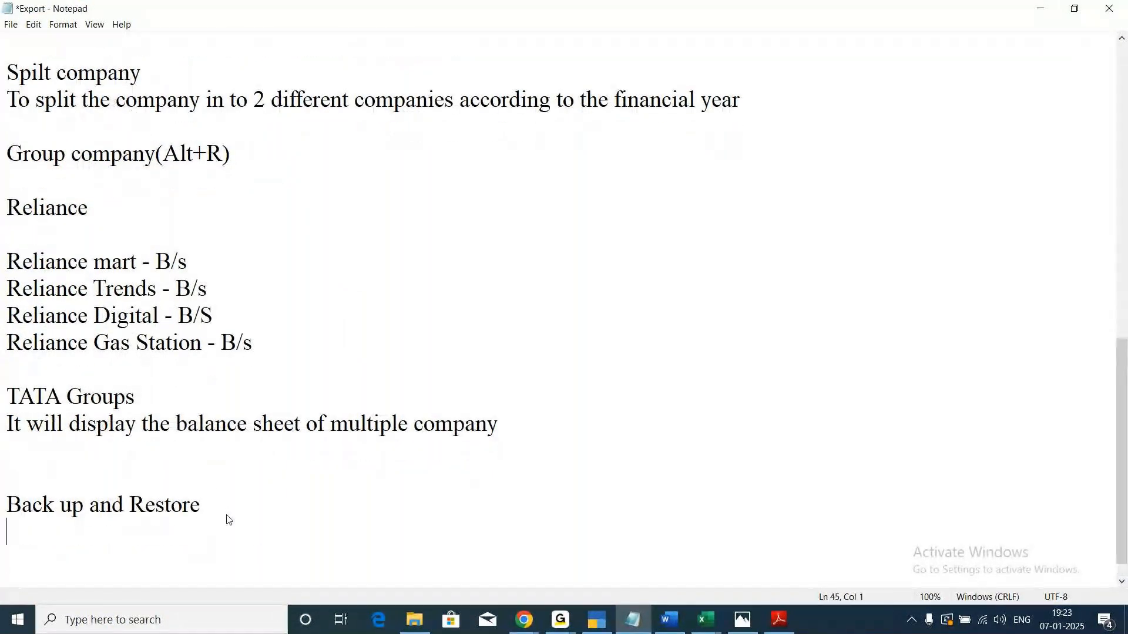
type("TB")
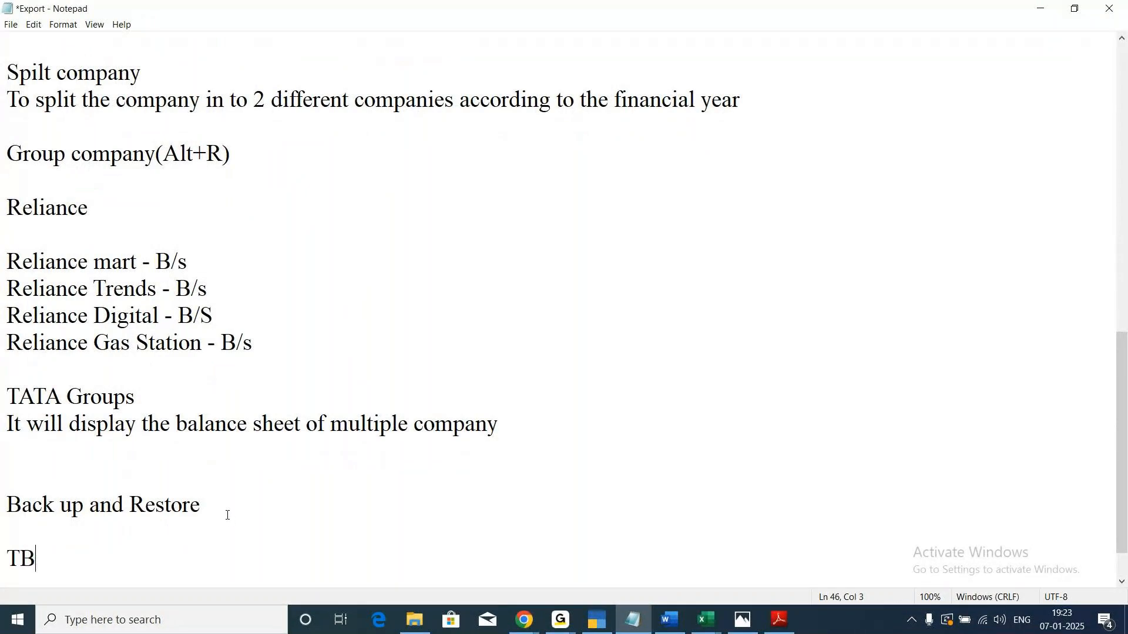
type("K - TA")
key("BackSpace")
type("ally Base KIt")
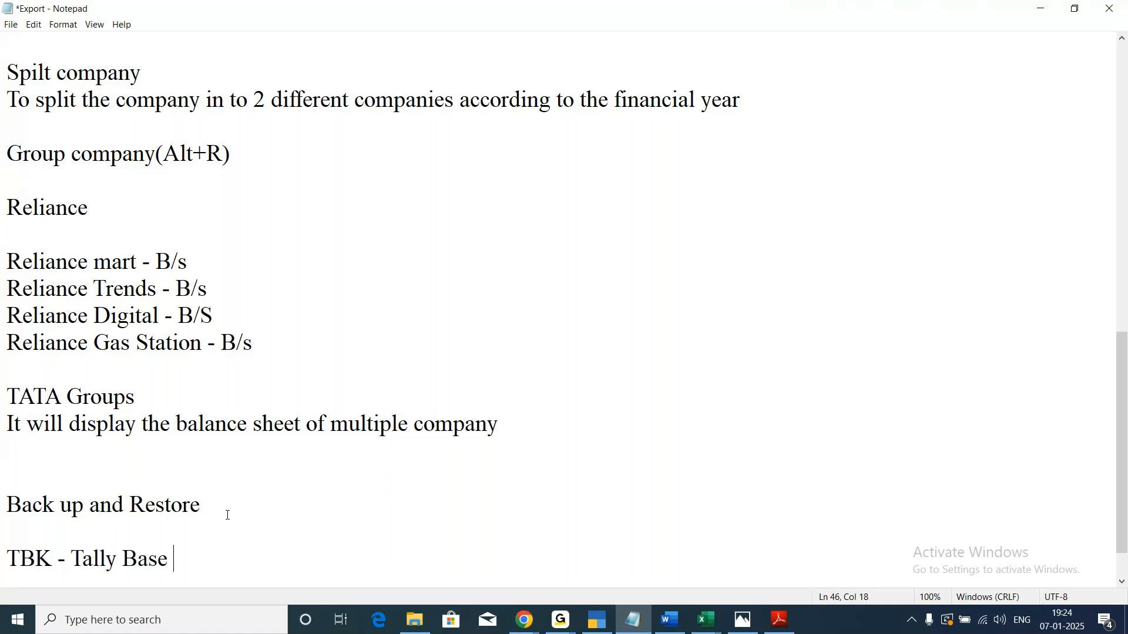
key("BackSpace")
key("BackSpace")
type("it")
key("Return")
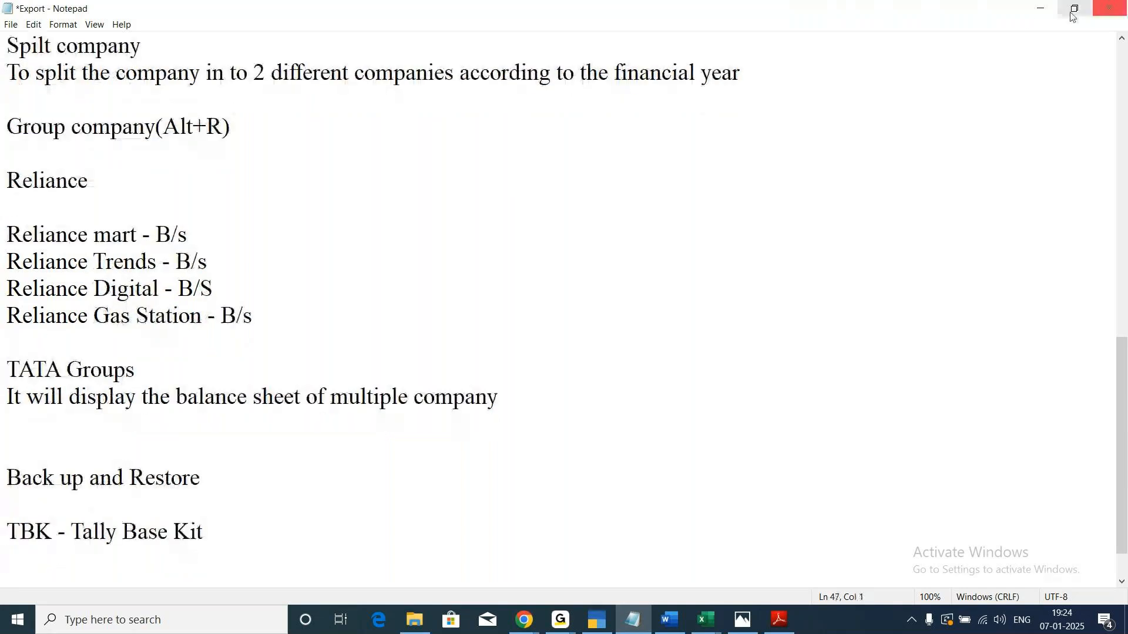
left_click(1040, 10)
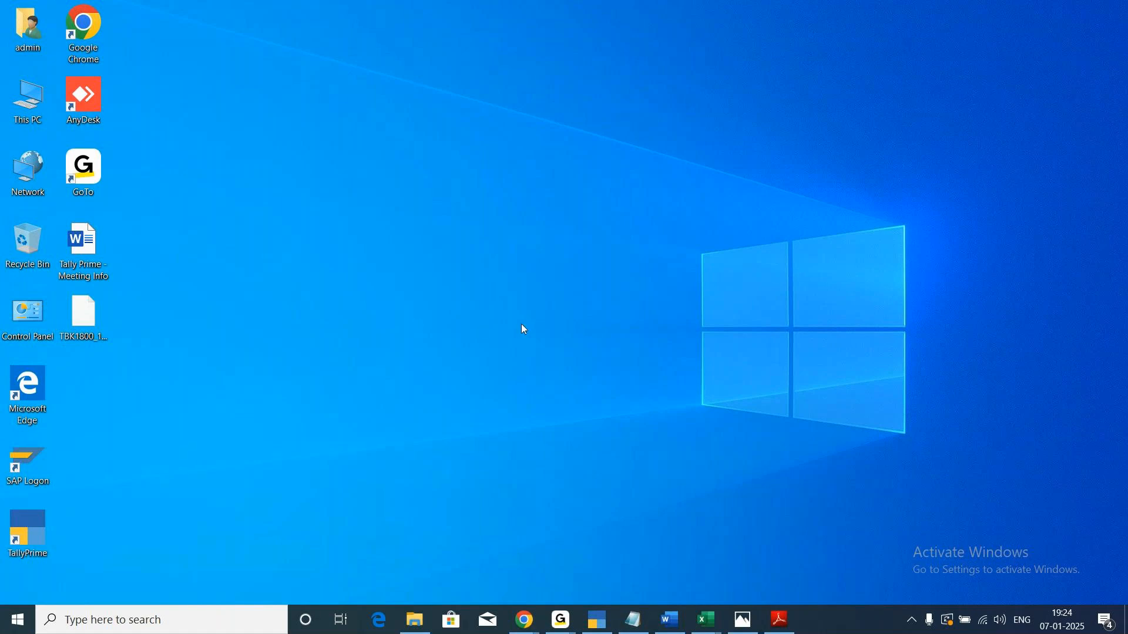
Return to TallyPrime, start a company restore and choose the Desktop folder from the drives as the backup source.
mouse_move(599, 628)
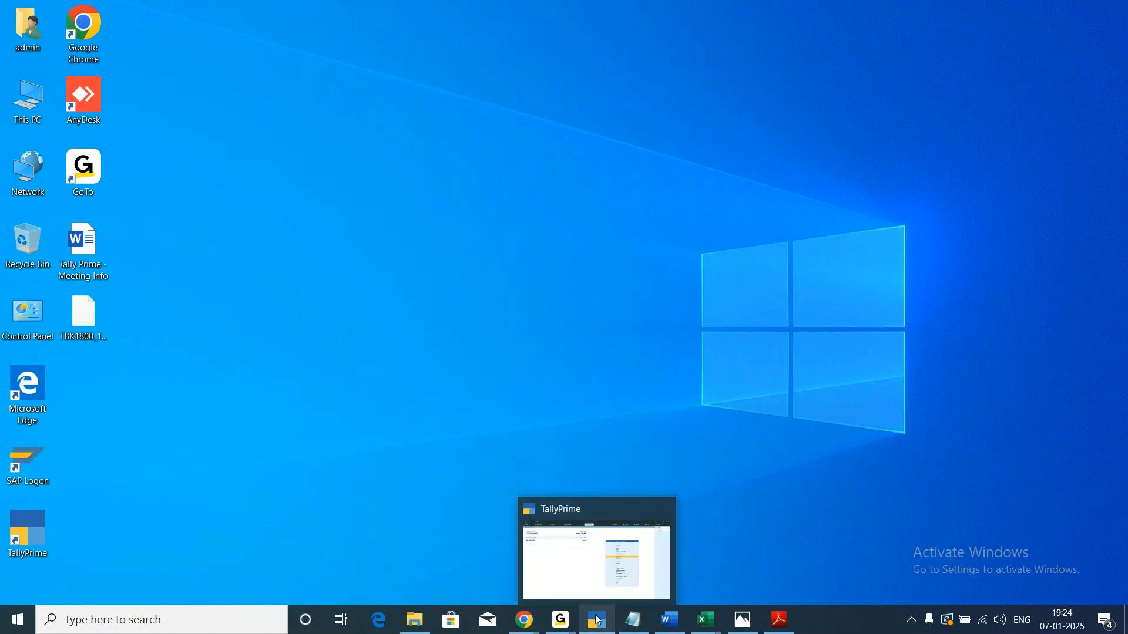
left_click(588, 570)
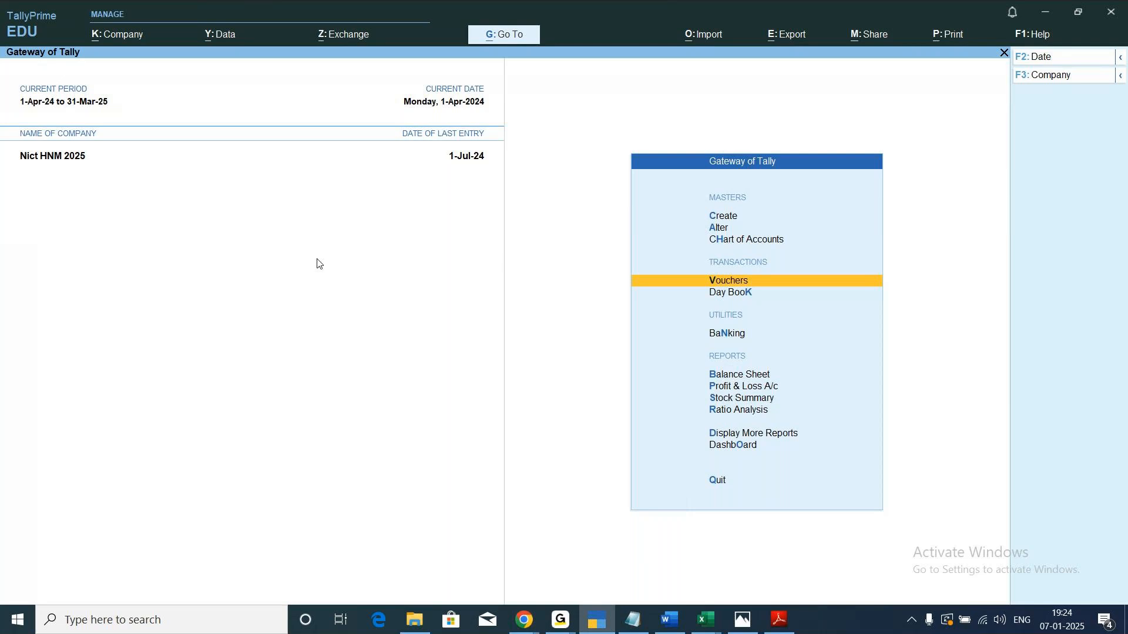
left_click(221, 43)
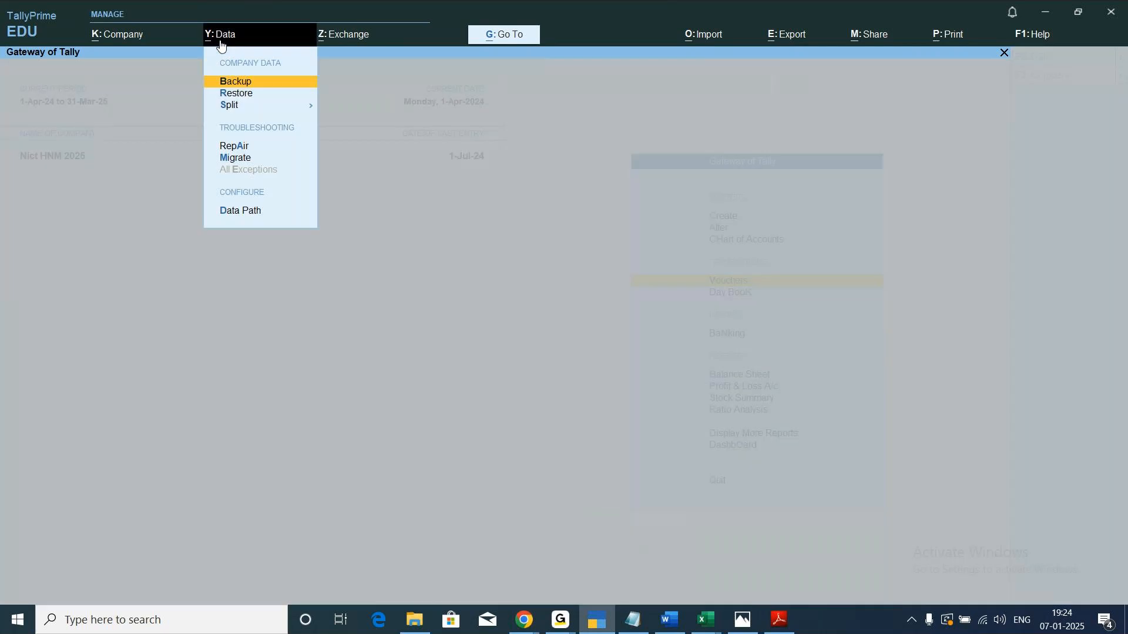
left_click(244, 94)
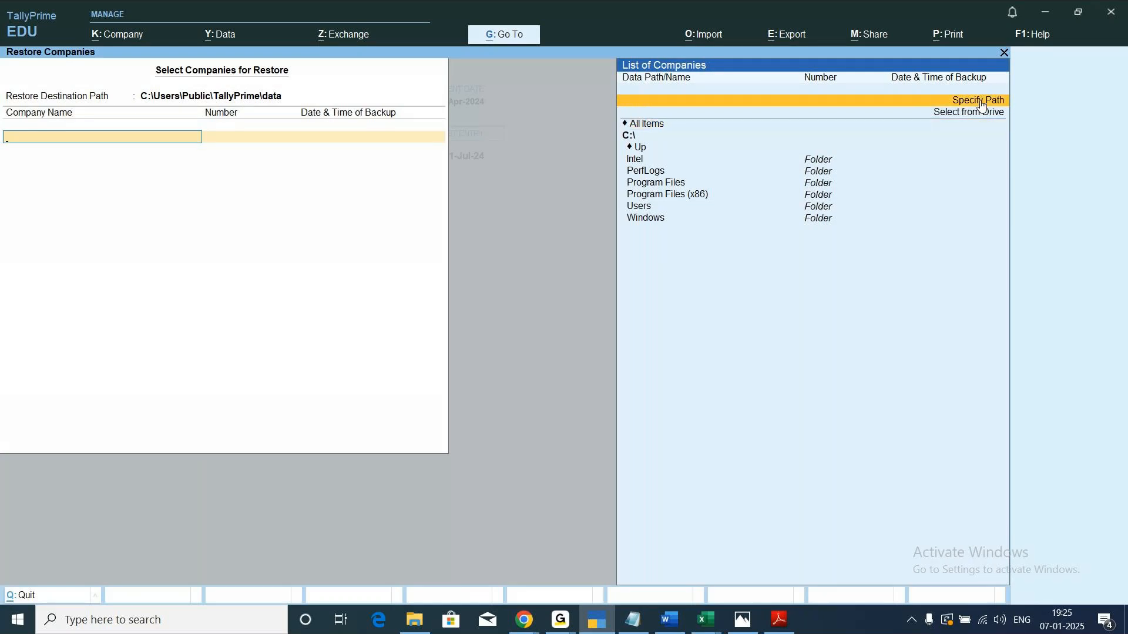
key("Down")
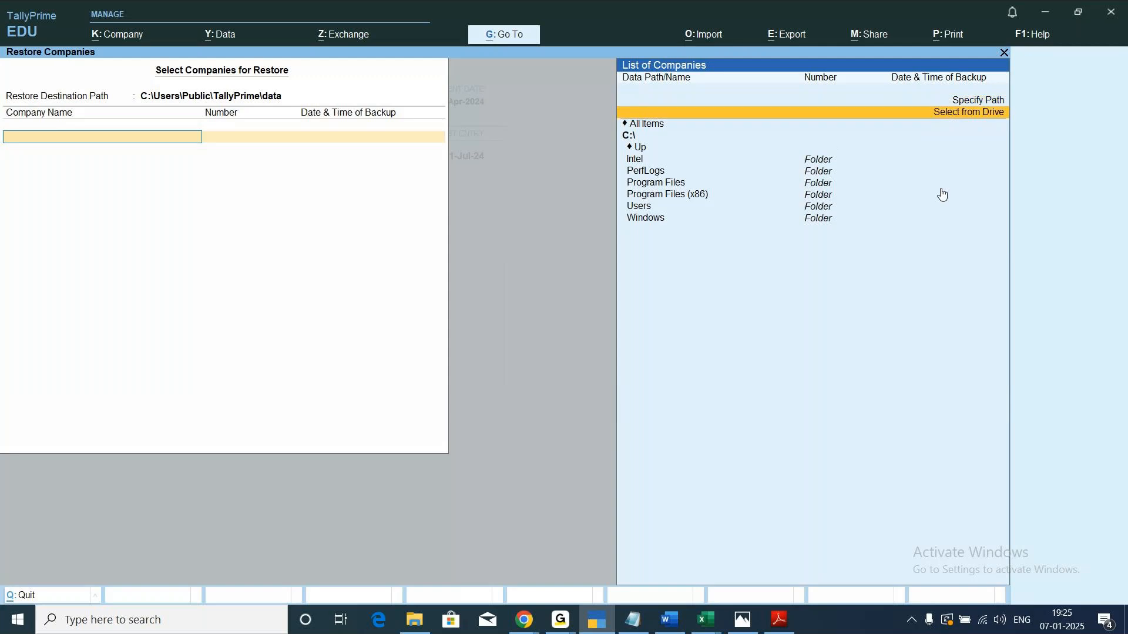
key("Return")
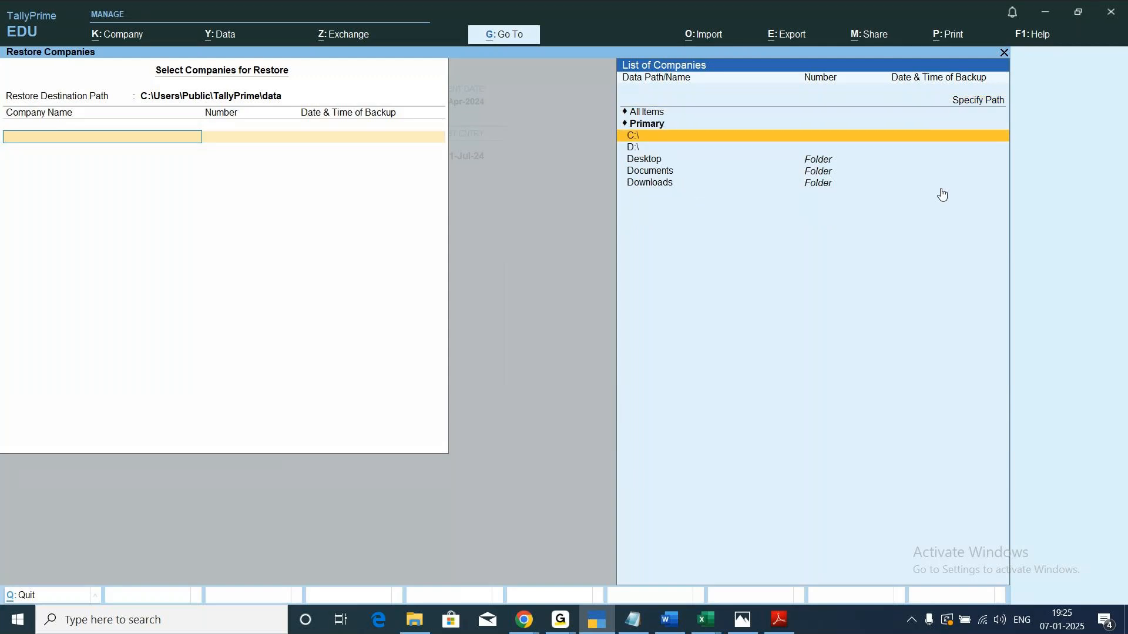
key("Down")
key("Down")
key("Down")
key("Up")
key("Return")
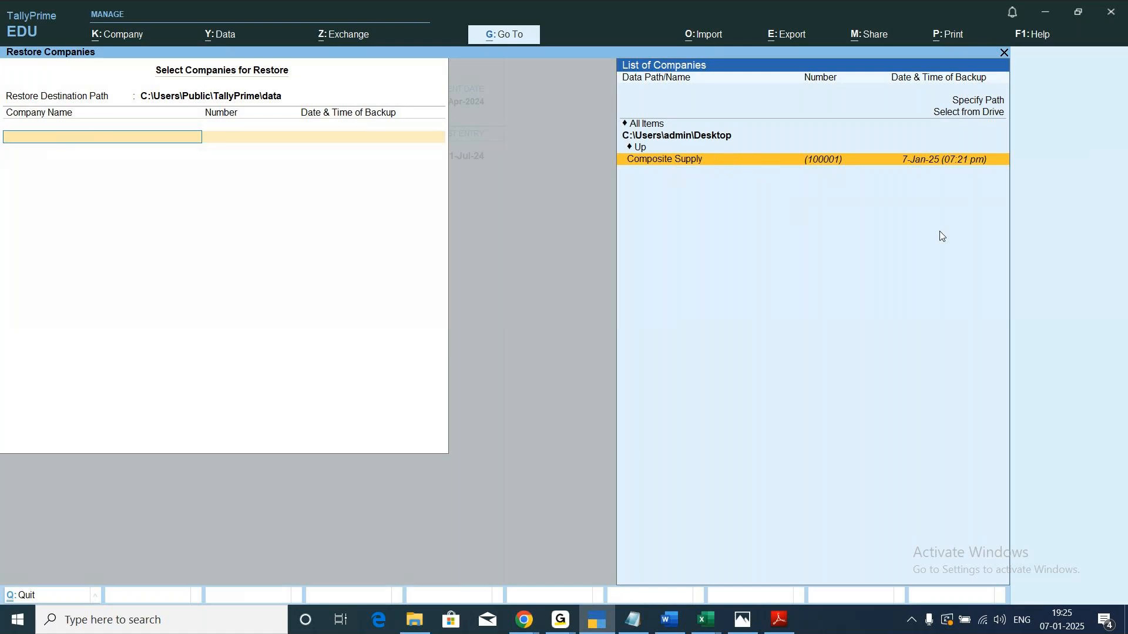
Select the Composite Supply backup as the only company, accept the restore and decline overwriting the existing company data.
key("Return")
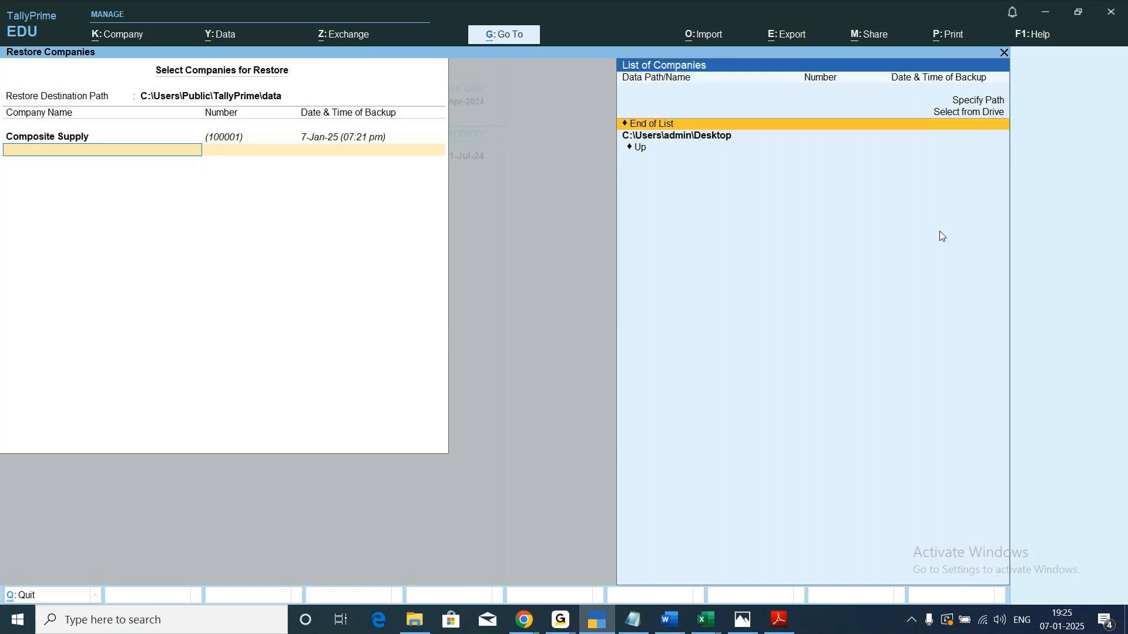
key("Return")
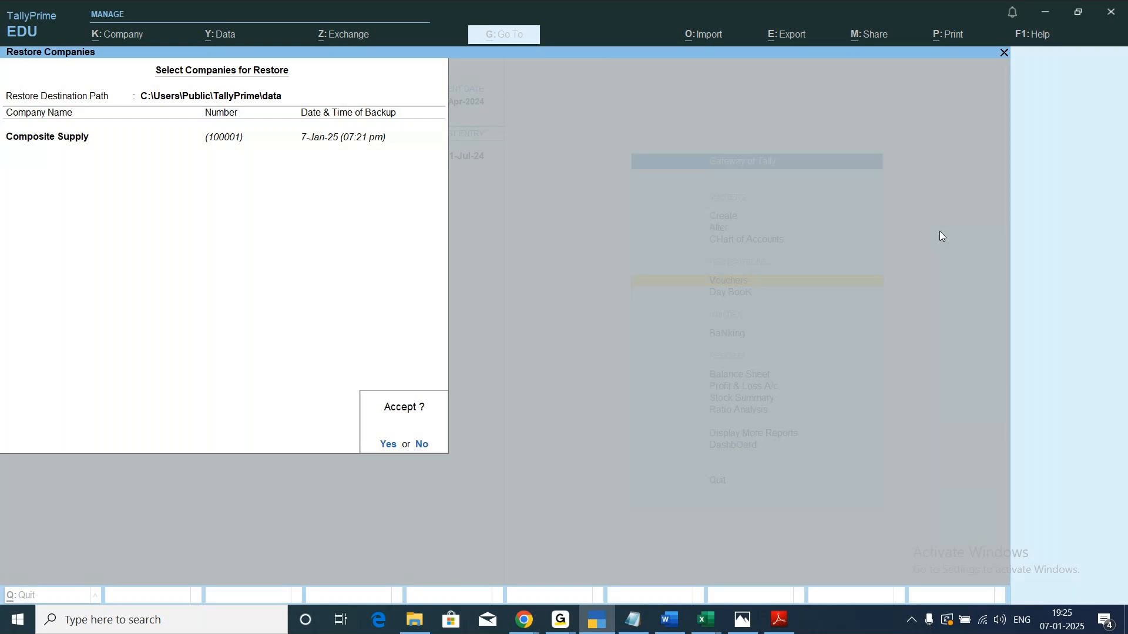
key("Return")
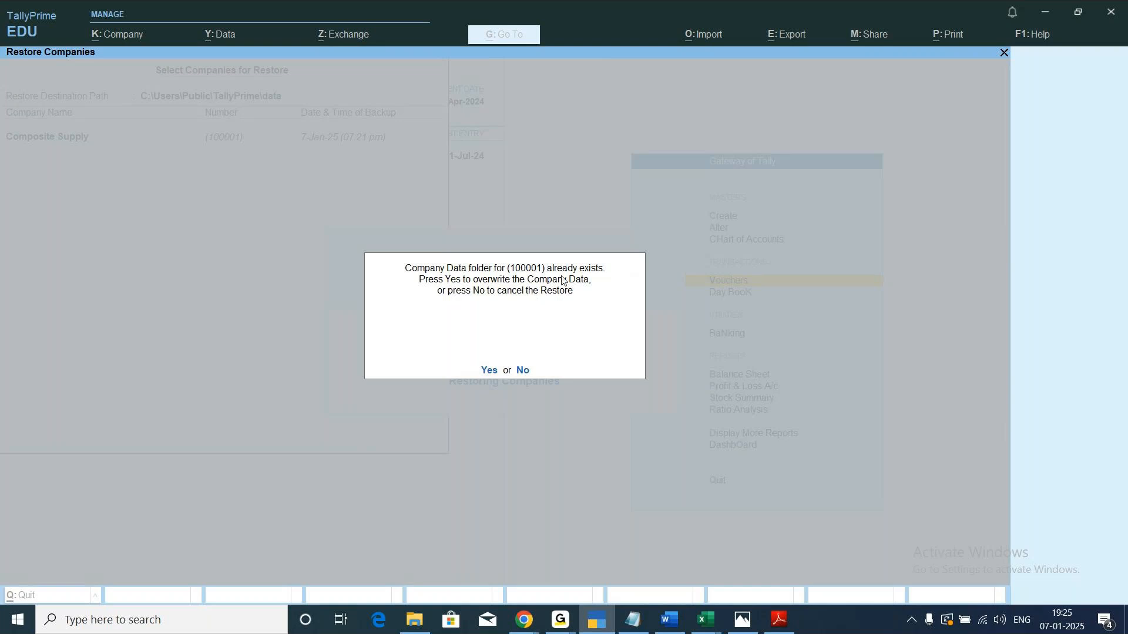
left_click(523, 370)
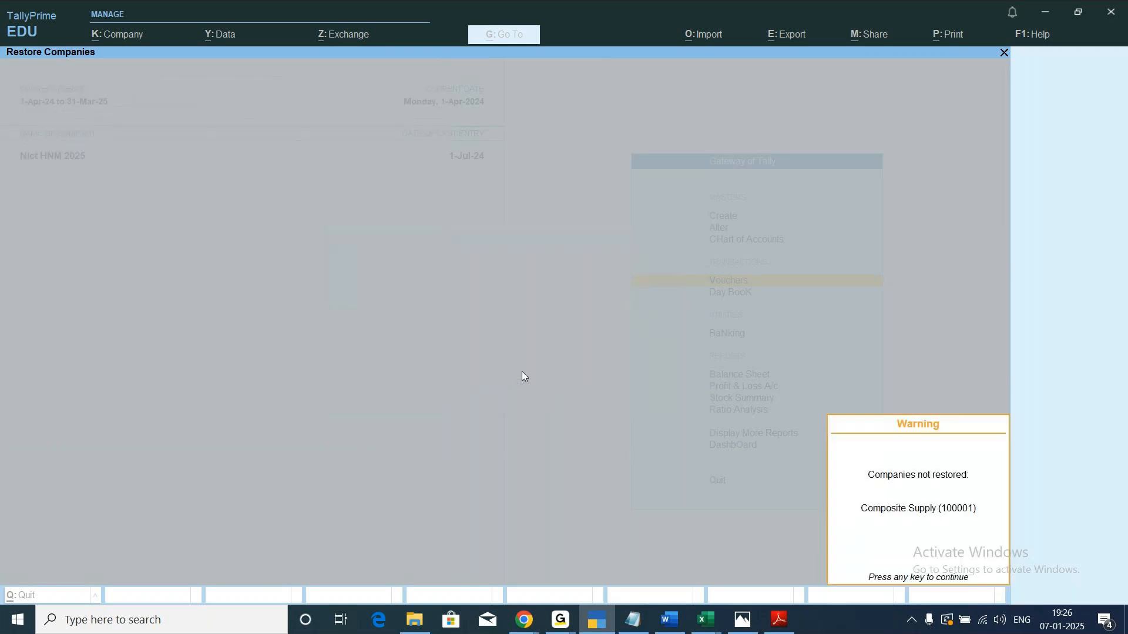
key("Return")
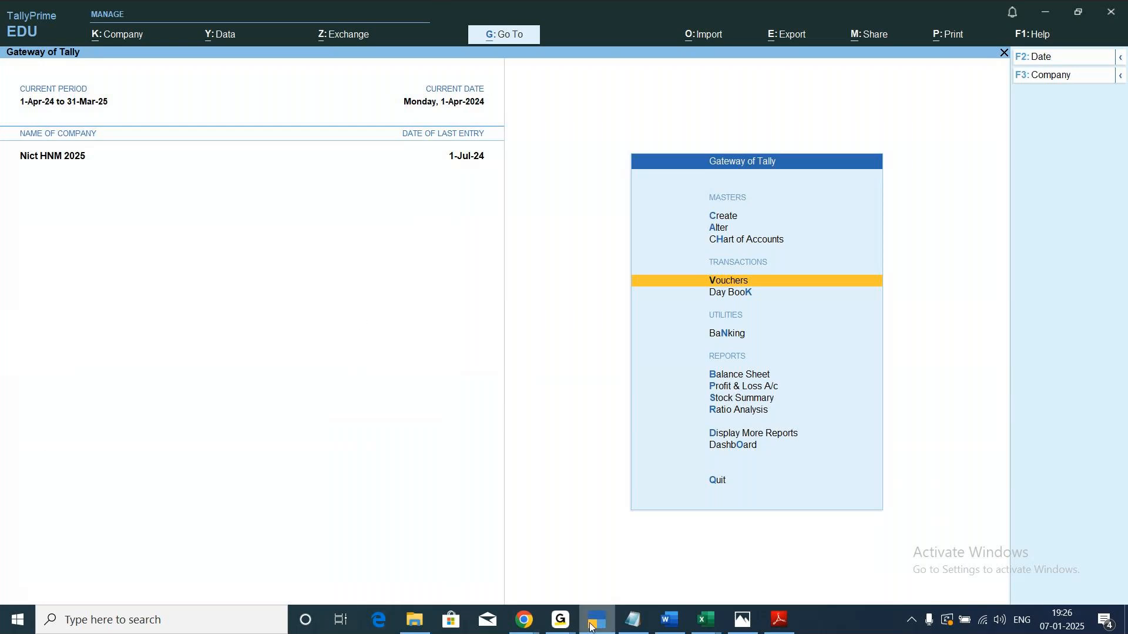
Switch to Notepad and look through the Export notes back to their beginning.
left_click(632, 622)
scroll(187, 430, "up", 9)
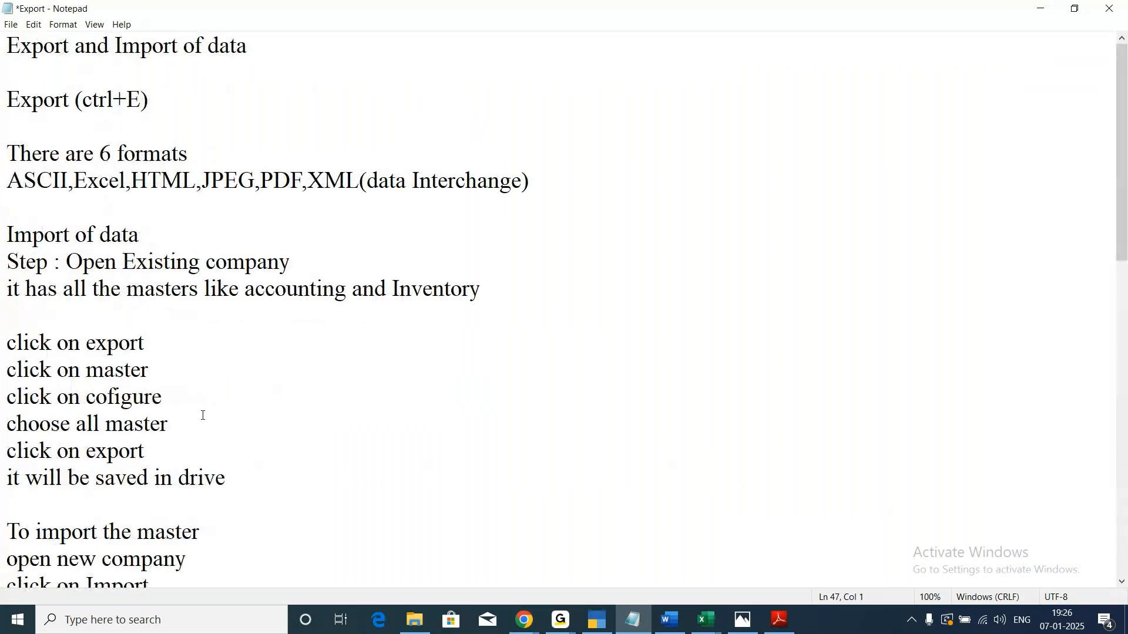
scroll(202, 415, "down", 9)
scroll(202, 411, "up", 9)
mouse_move(560, 621)
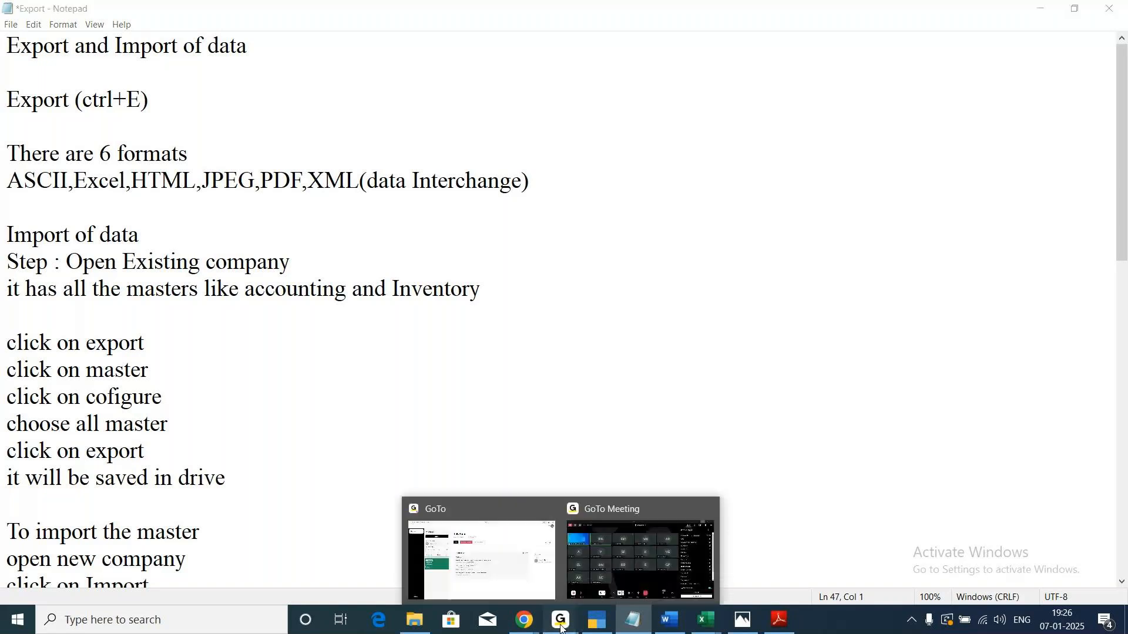